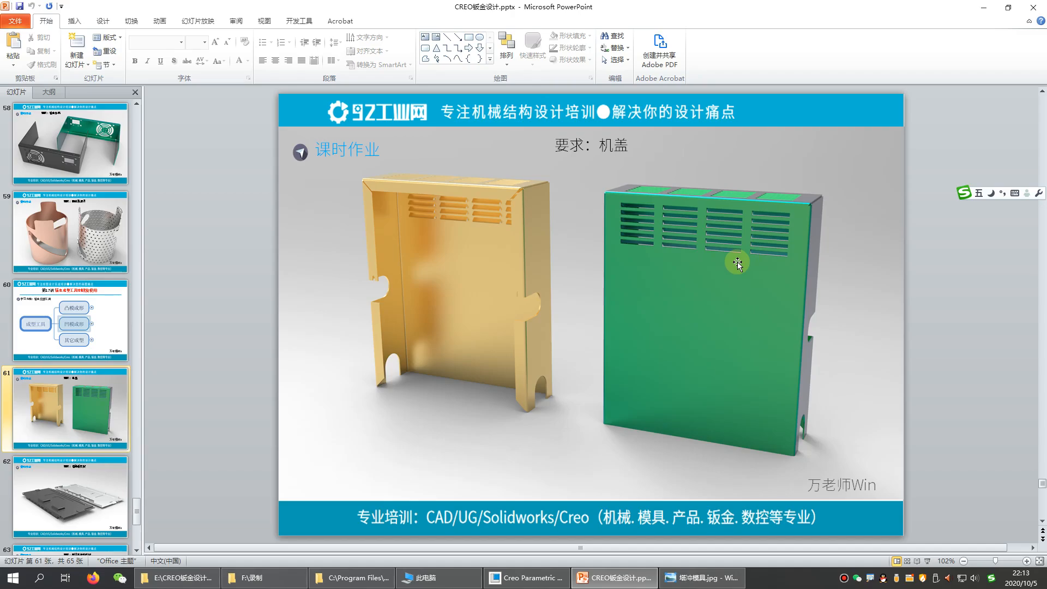
Switch to Creo Parametric and set the working directory to the 27带通风口机盖案例 folder under 建模模块
{"action": "left_click", "coordinate": [526, 577]}
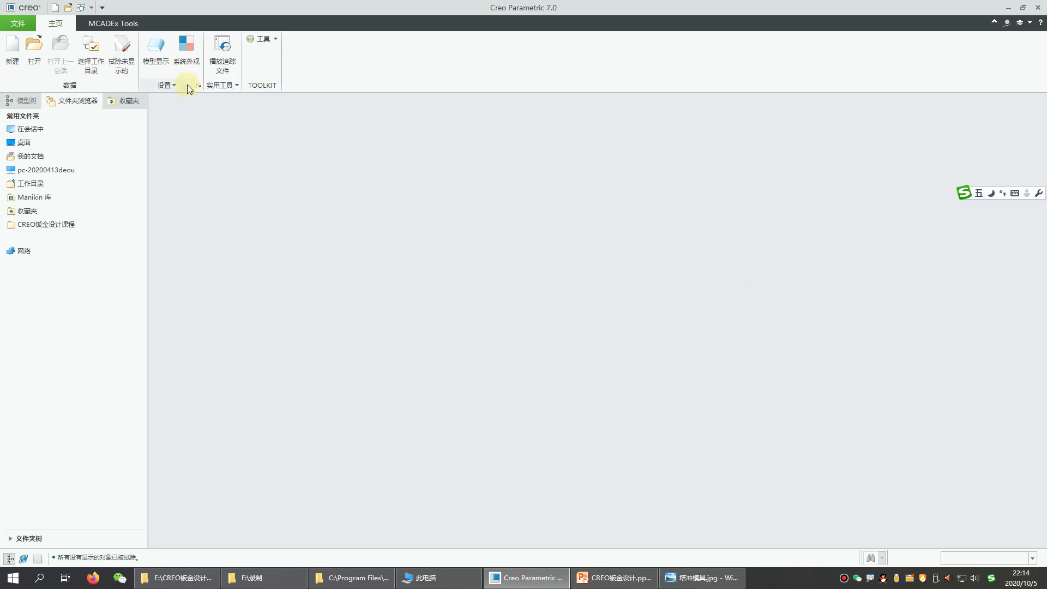
{"action": "left_click", "coordinate": [91, 54]}
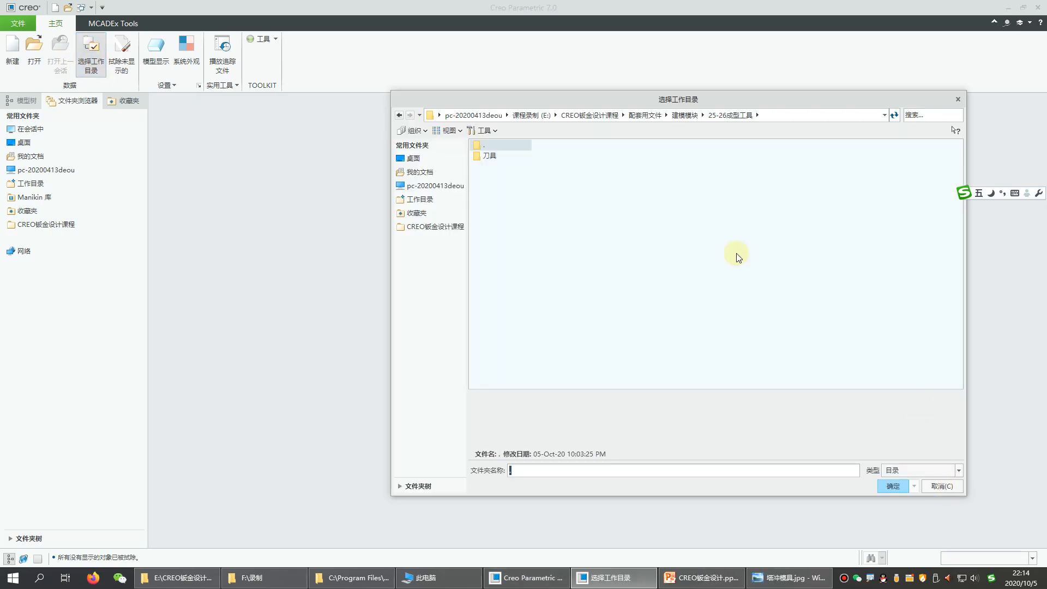
{"action": "left_click", "coordinate": [683, 115]}
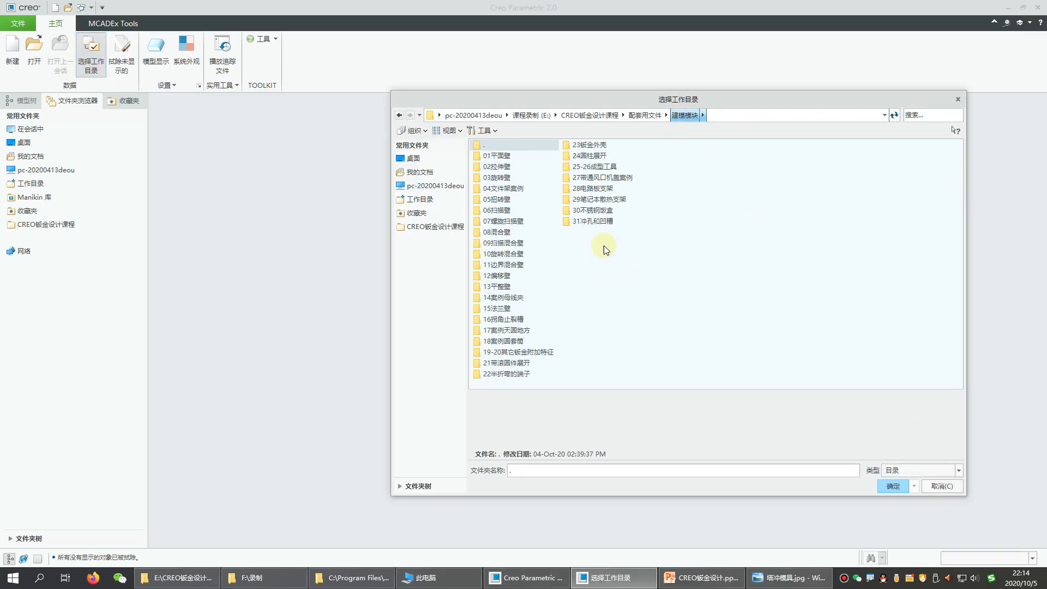
{"action": "left_click", "coordinate": [611, 177]}
{"action": "double_click", "coordinate": [611, 177]}
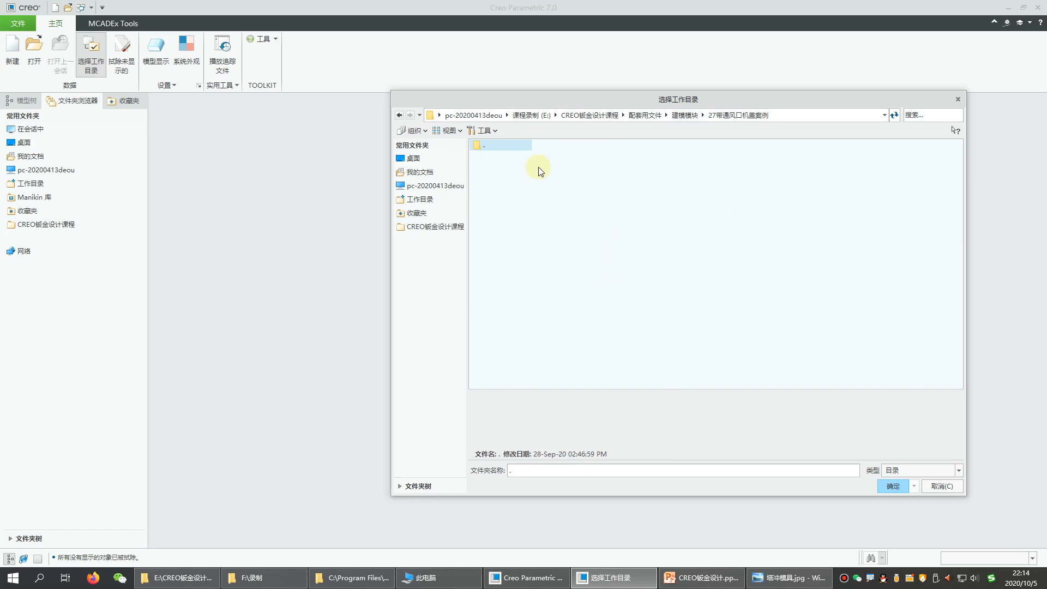
{"action": "left_click", "coordinate": [892, 486]}
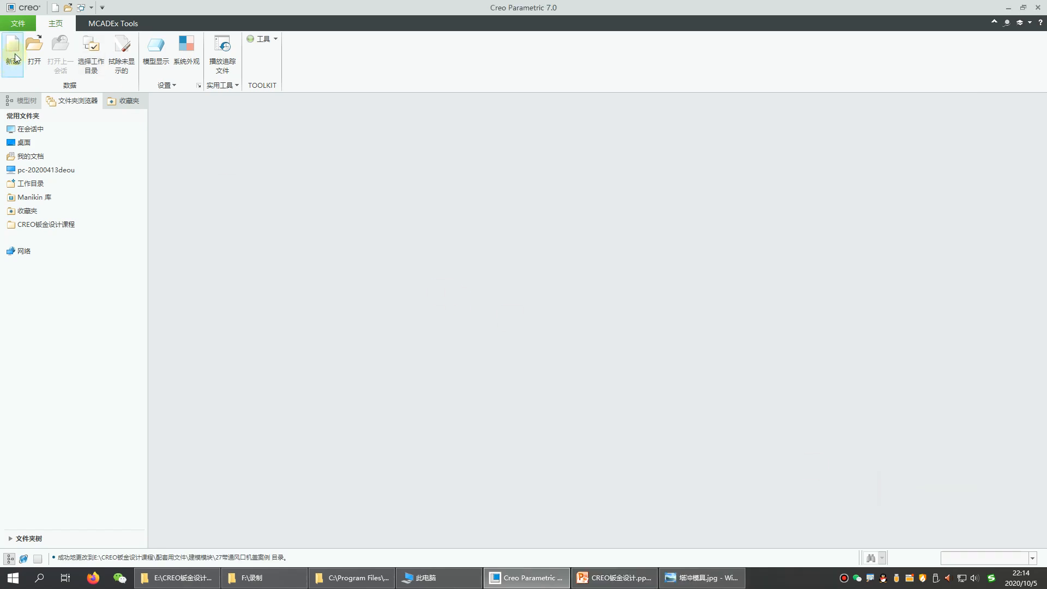
Import heater_cover-ok.stp from the working directory by filtering the files to STEP, keeping the default import options
{"action": "left_click", "coordinate": [34, 48]}
{"action": "left_click_drag", "start_coordinate": [773, 98], "coordinate": [719, 88]}
{"action": "left_click_drag", "start_coordinate": [732, 487], "coordinate": [732, 532]}
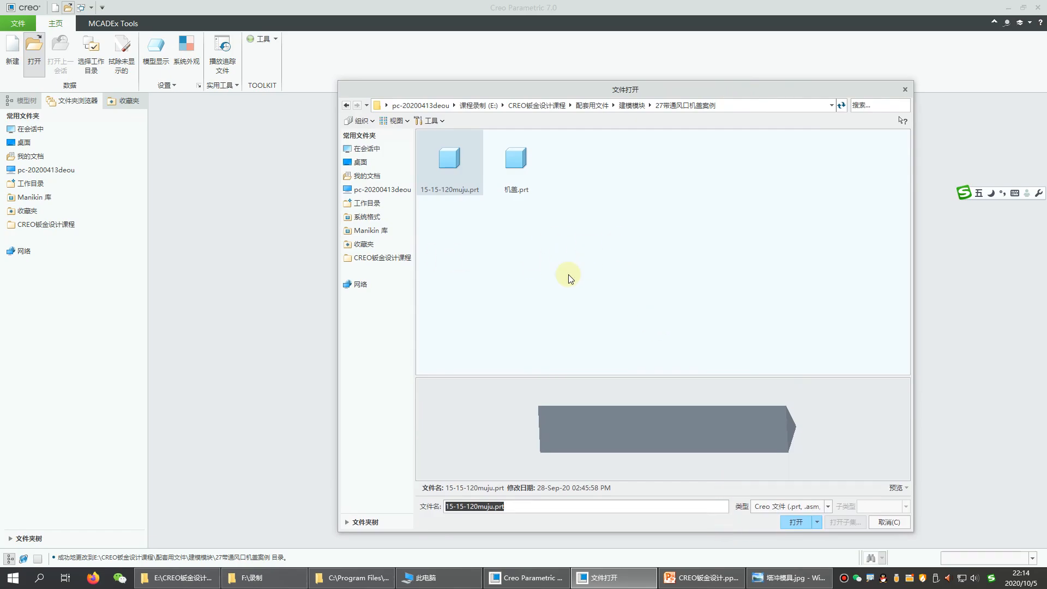
{"action": "left_click", "coordinate": [538, 188]}
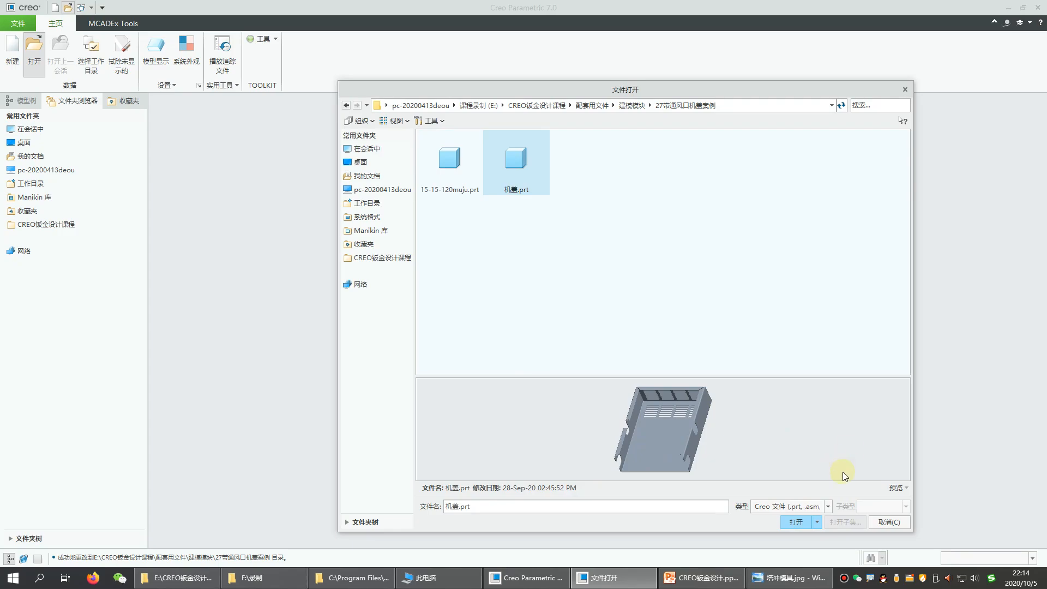
{"action": "left_click", "coordinate": [811, 508]}
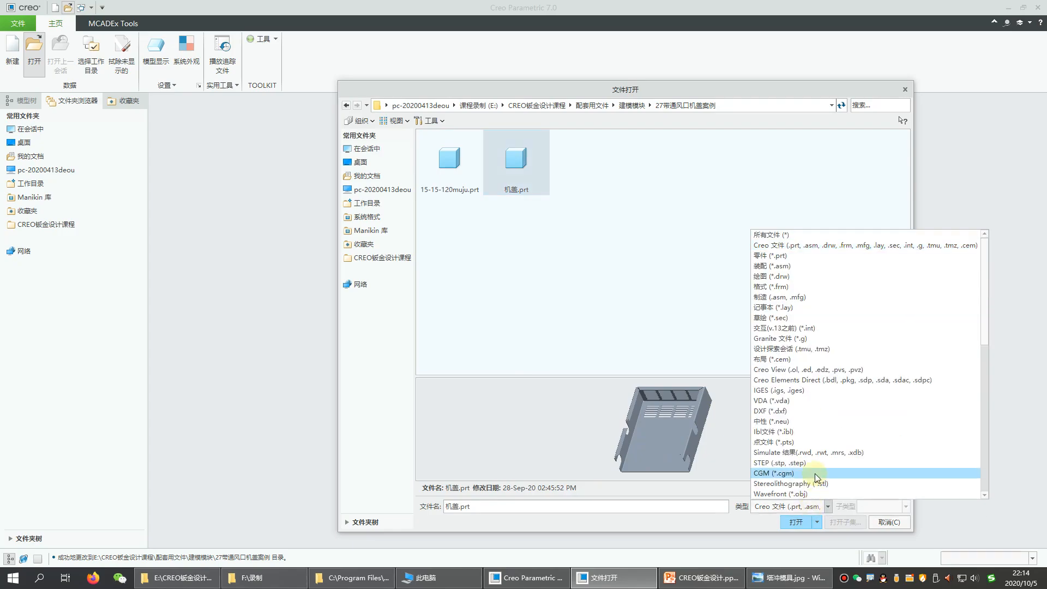
{"action": "left_click", "coordinate": [846, 461]}
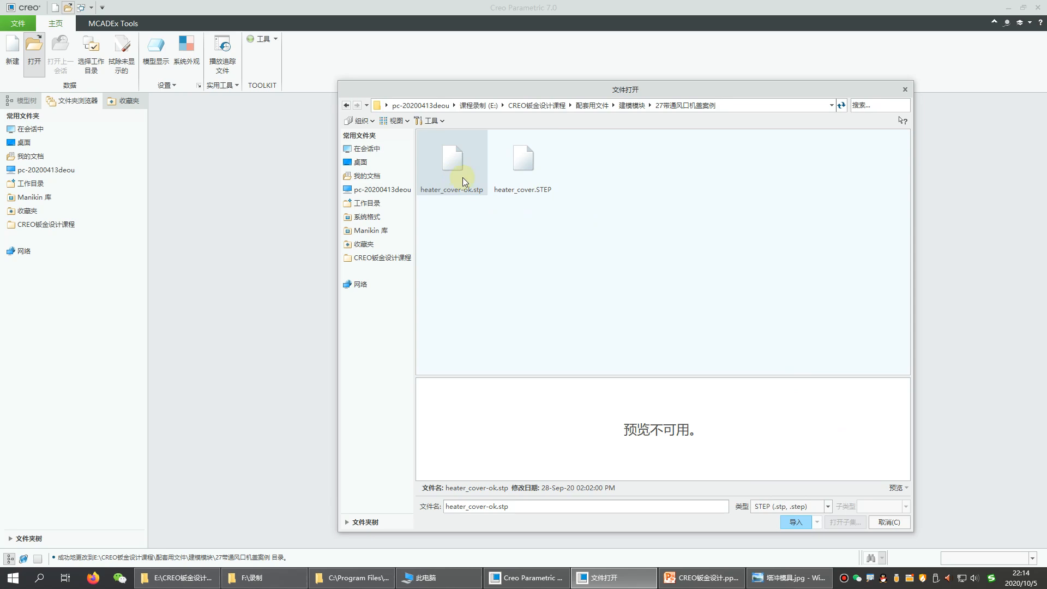
{"action": "left_click", "coordinate": [543, 178]}
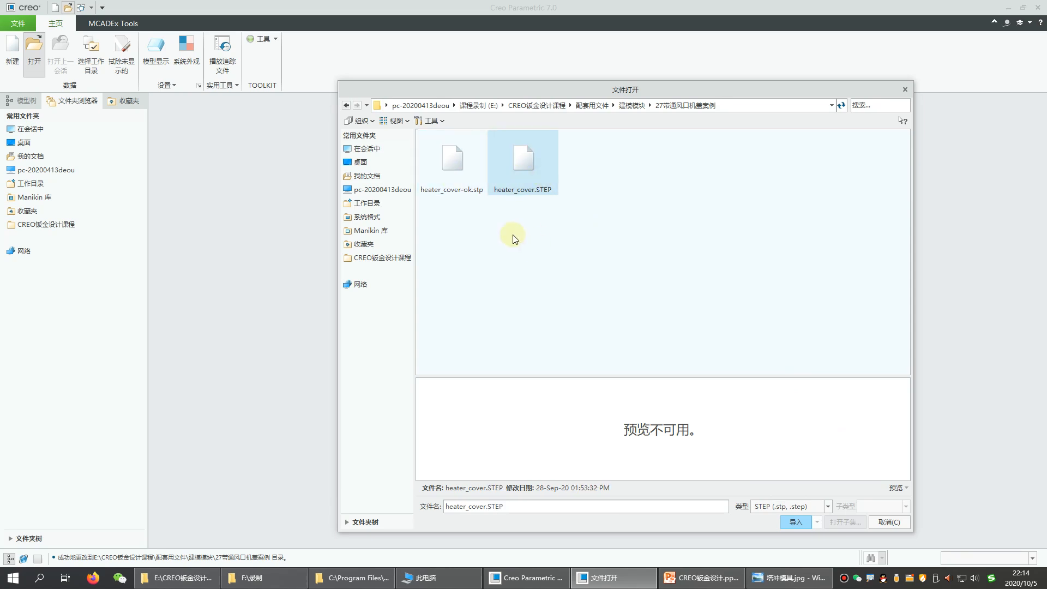
{"action": "left_click", "coordinate": [460, 163]}
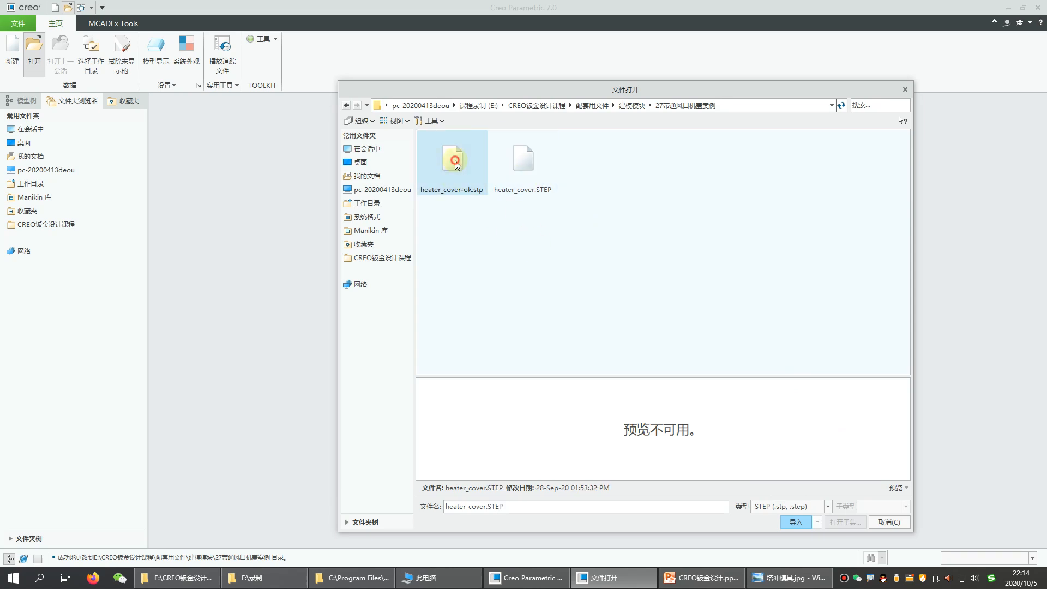
{"action": "left_click", "coordinate": [797, 523]}
{"action": "left_click", "coordinate": [610, 387]}
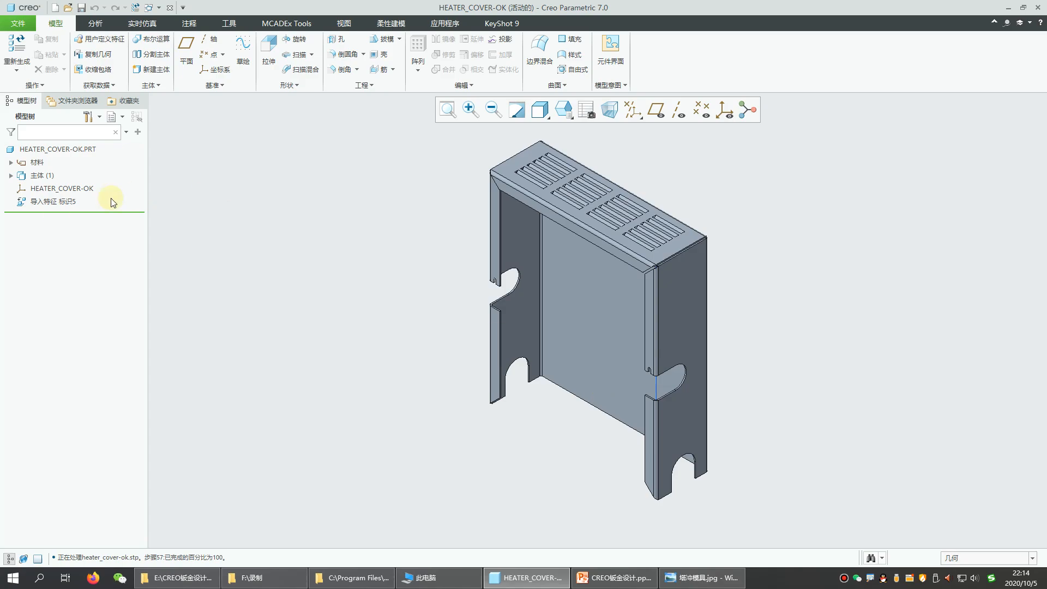
{"action": "scroll", "coordinate": [685, 256], "scroll_direction": "down", "scroll_amount": 3}
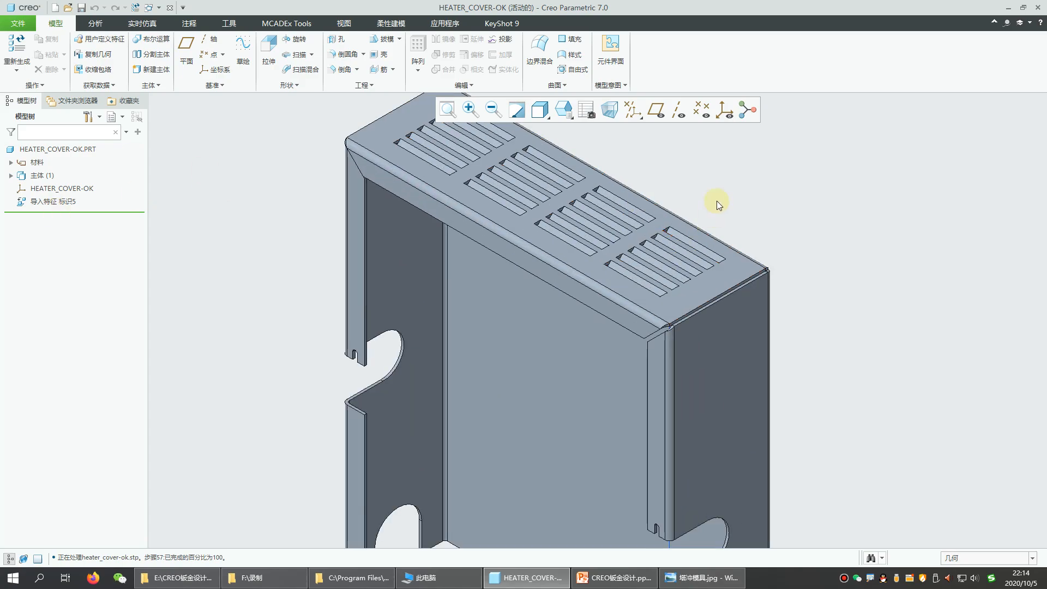
{"action": "scroll", "coordinate": [727, 227], "scroll_direction": "up", "scroll_amount": 5}
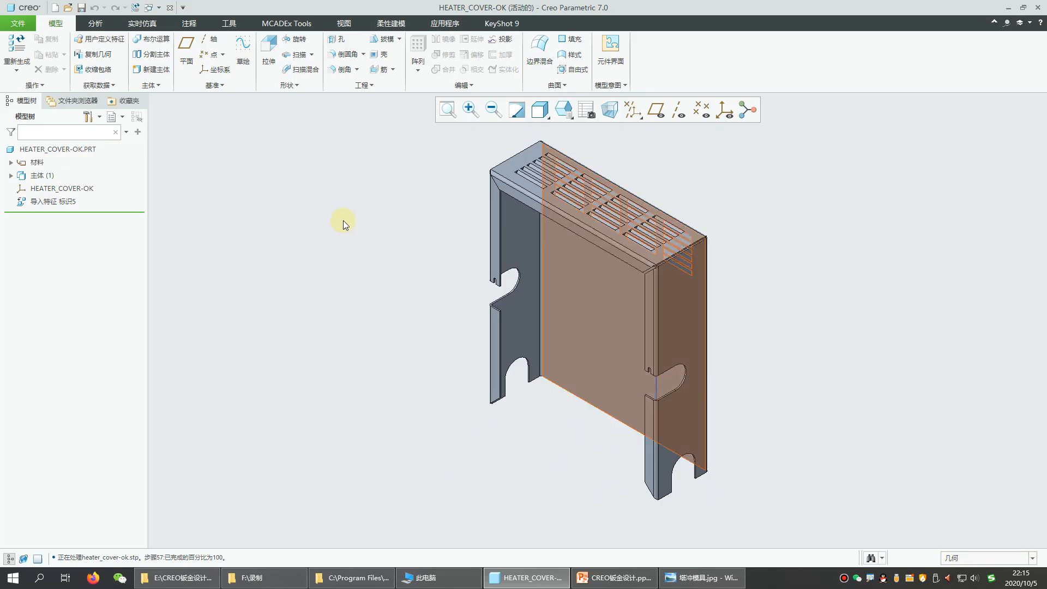
{"action": "left_click", "coordinate": [55, 201]}
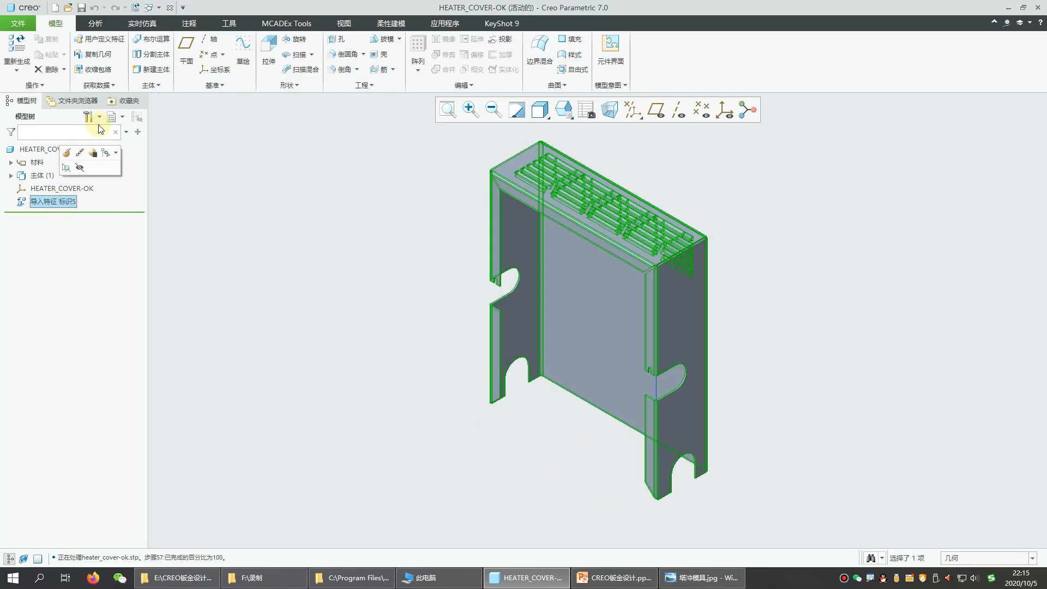
{"action": "left_click", "coordinate": [41, 87]}
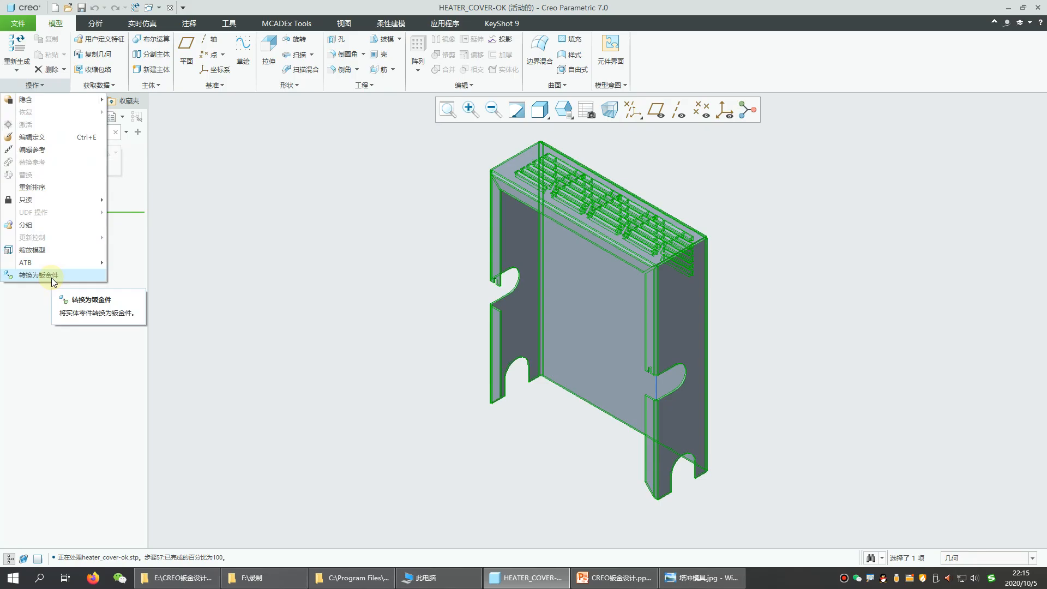
{"action": "left_click", "coordinate": [264, 264]}
Measure the length of the short edge across the sheet thickness on the cover
{"action": "scroll", "coordinate": [536, 429], "scroll_direction": "down", "scroll_amount": 6}
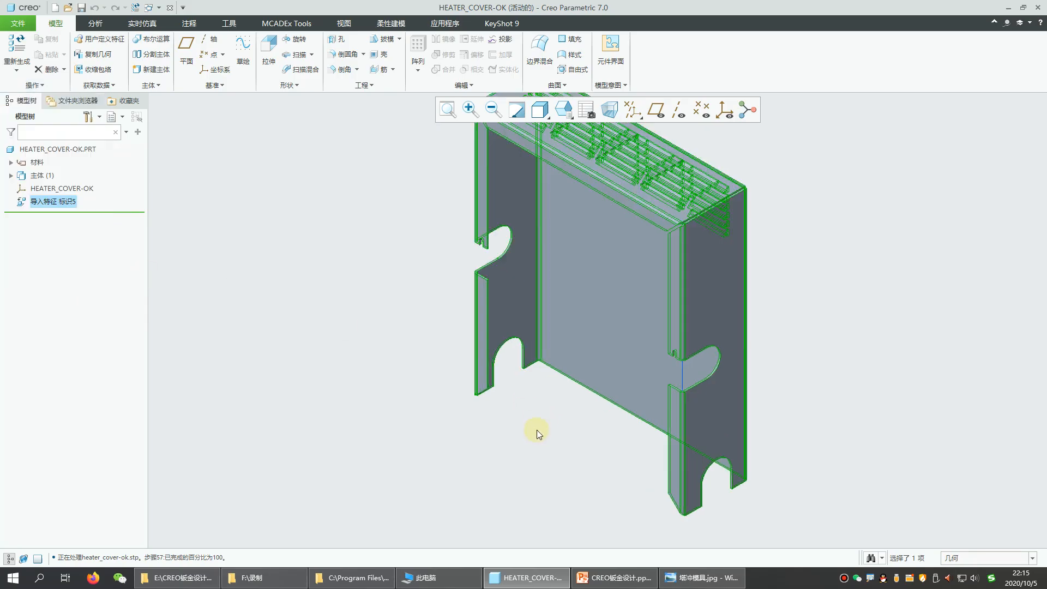
{"action": "scroll", "coordinate": [497, 323], "scroll_direction": "down", "scroll_amount": 6}
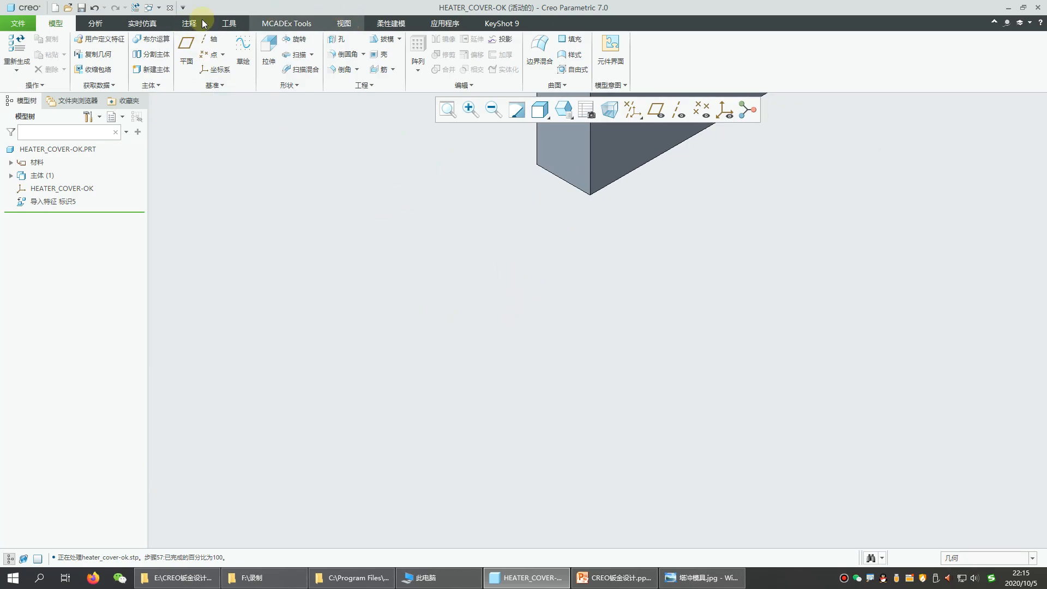
{"action": "left_click", "coordinate": [96, 23]}
{"action": "left_click", "coordinate": [234, 57]}
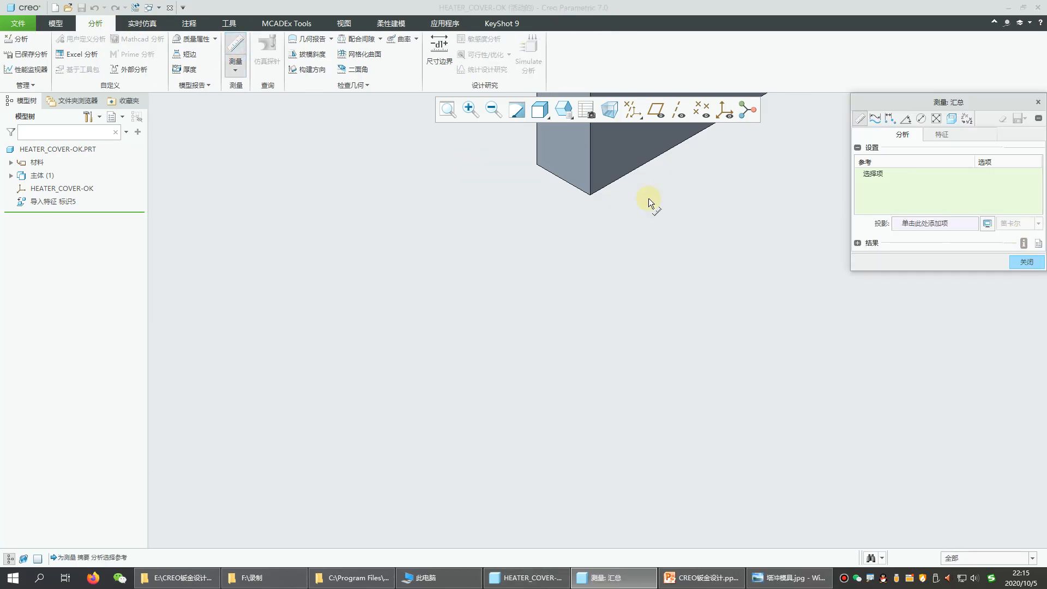
{"action": "left_click", "coordinate": [572, 185]}
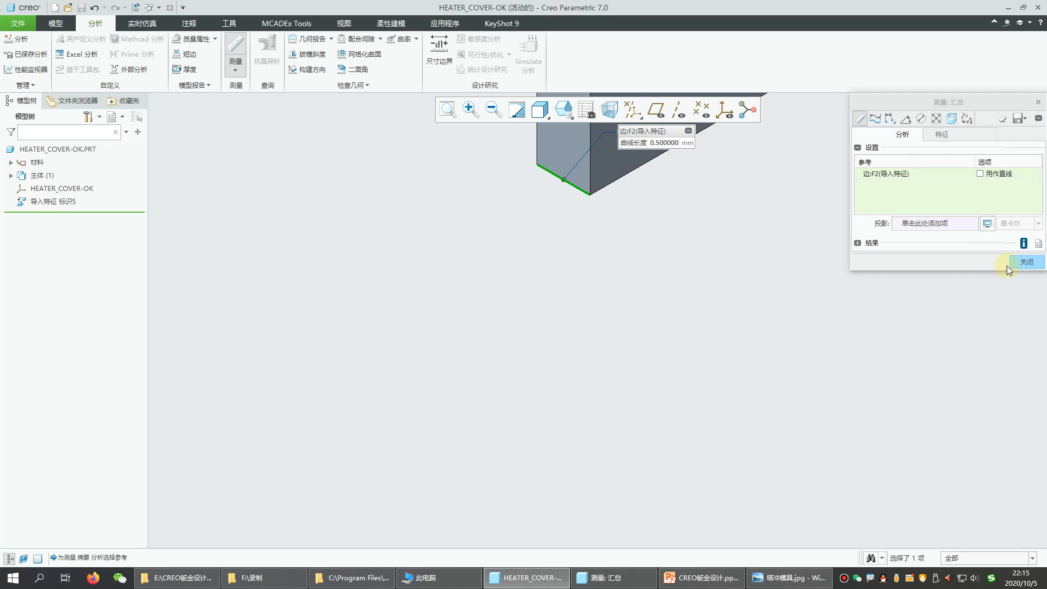
{"action": "left_click", "coordinate": [1022, 262]}
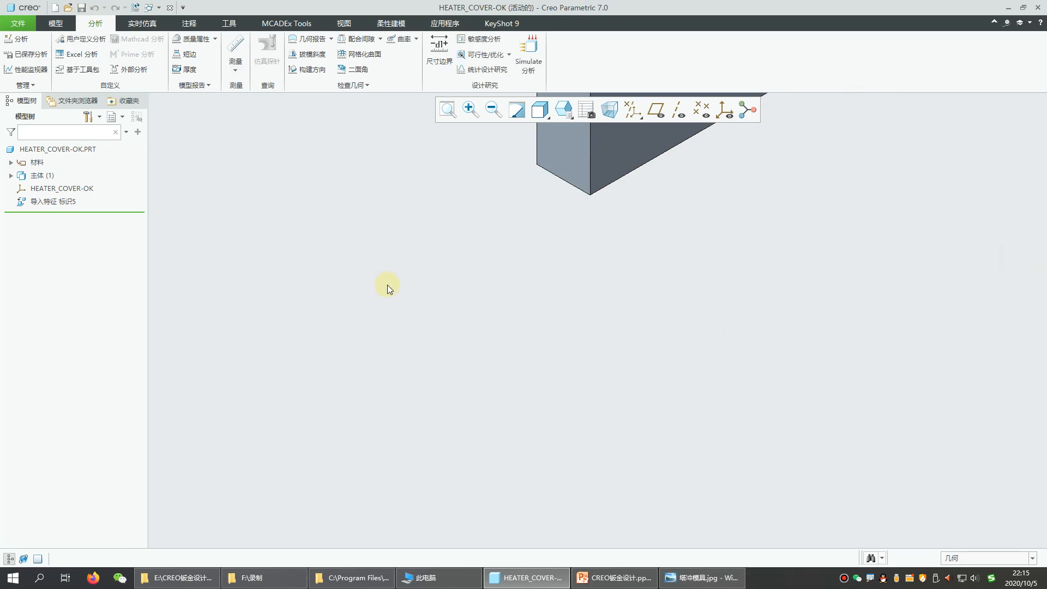
Convert the imported solid to sheet metal with a 0.5 mm thickness, using the large slotted outer face as the driving surface
{"action": "key", "text": "ctrl+d"}
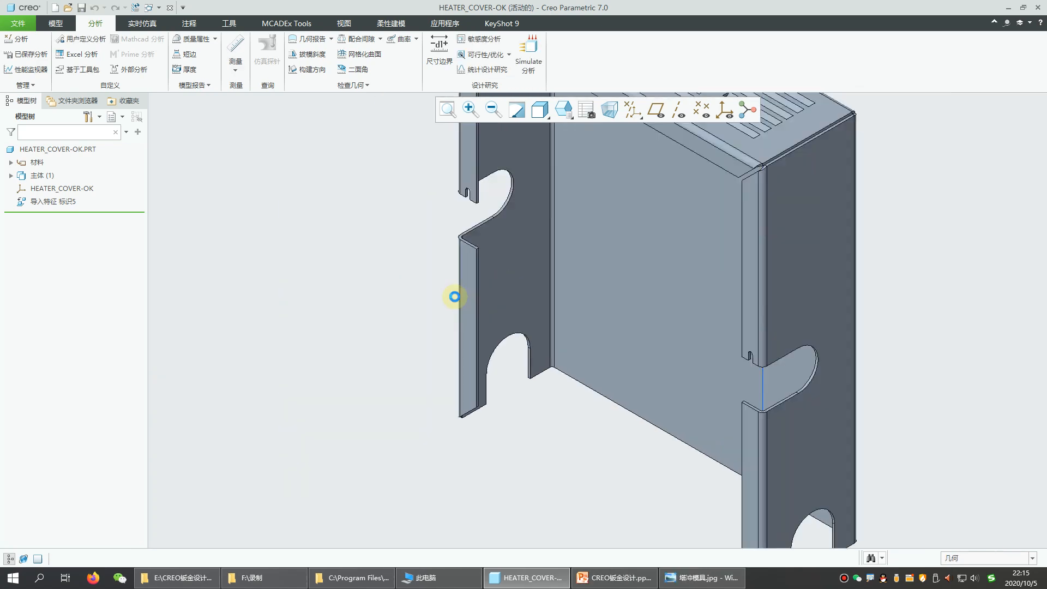
{"action": "left_click", "coordinate": [55, 201]}
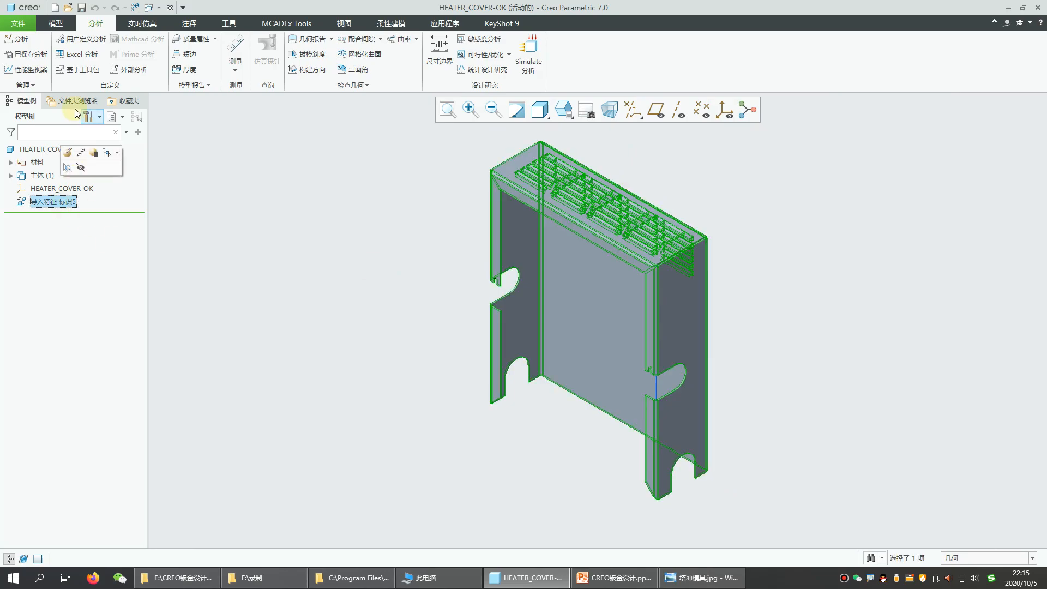
{"action": "left_click", "coordinate": [25, 85]}
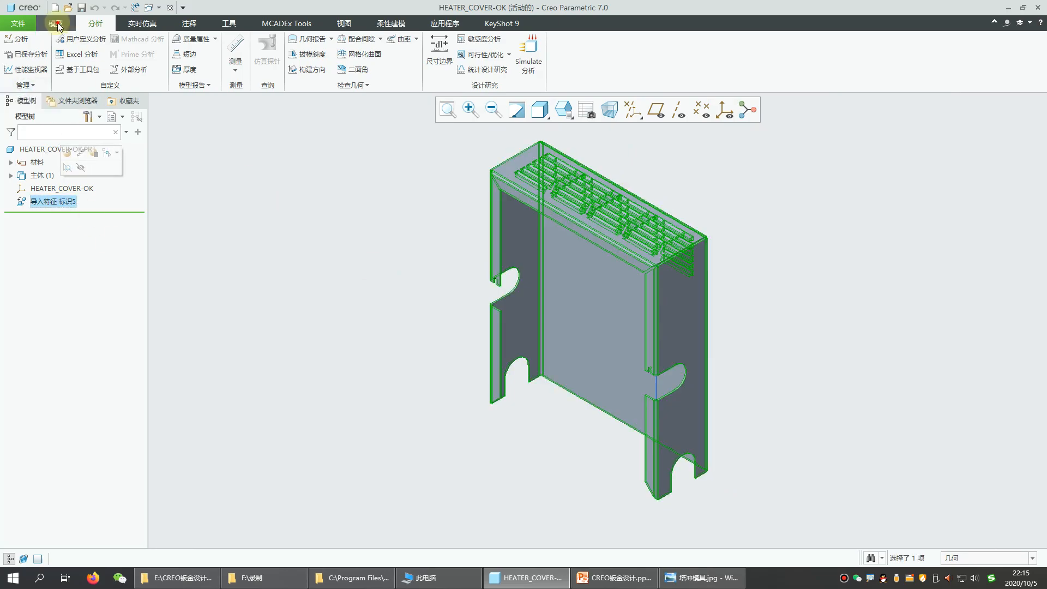
{"action": "left_click", "coordinate": [55, 23]}
{"action": "left_click", "coordinate": [36, 85]}
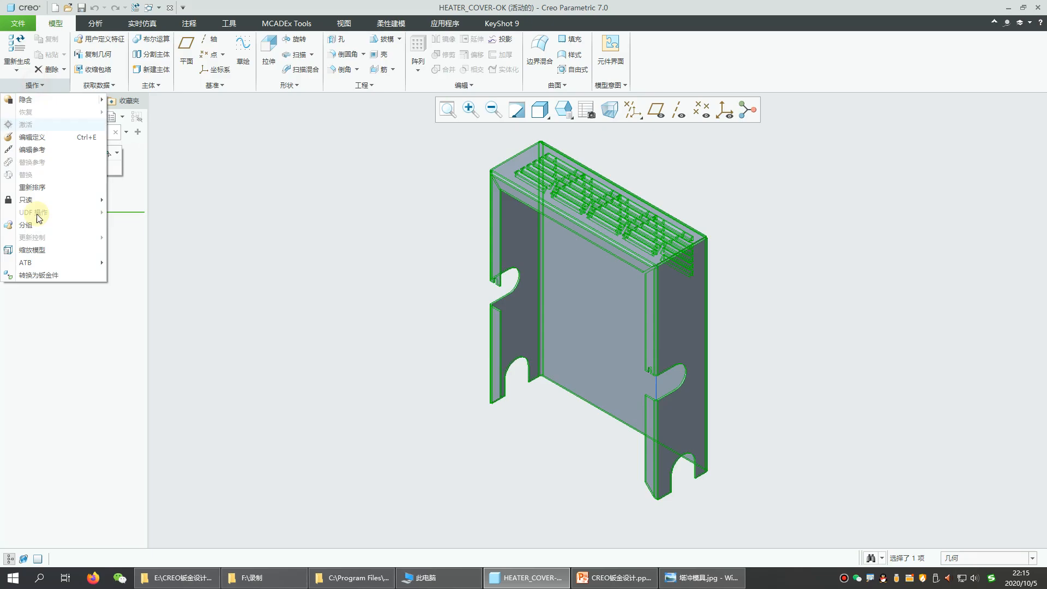
{"action": "left_click", "coordinate": [40, 267]}
{"action": "double_click", "coordinate": [99, 61]}
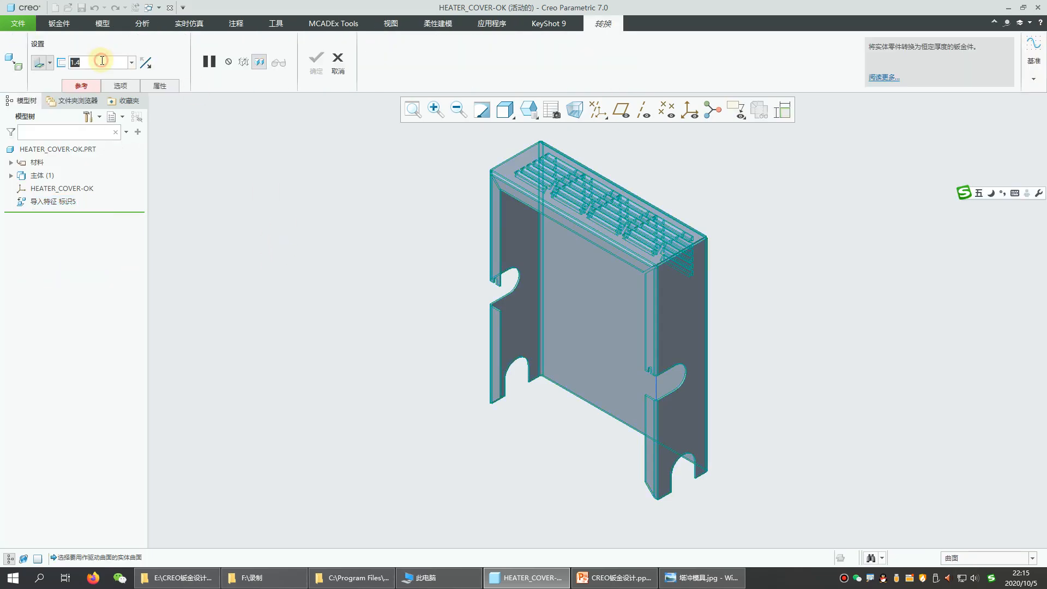
{"action": "type", "text": "0.5"}
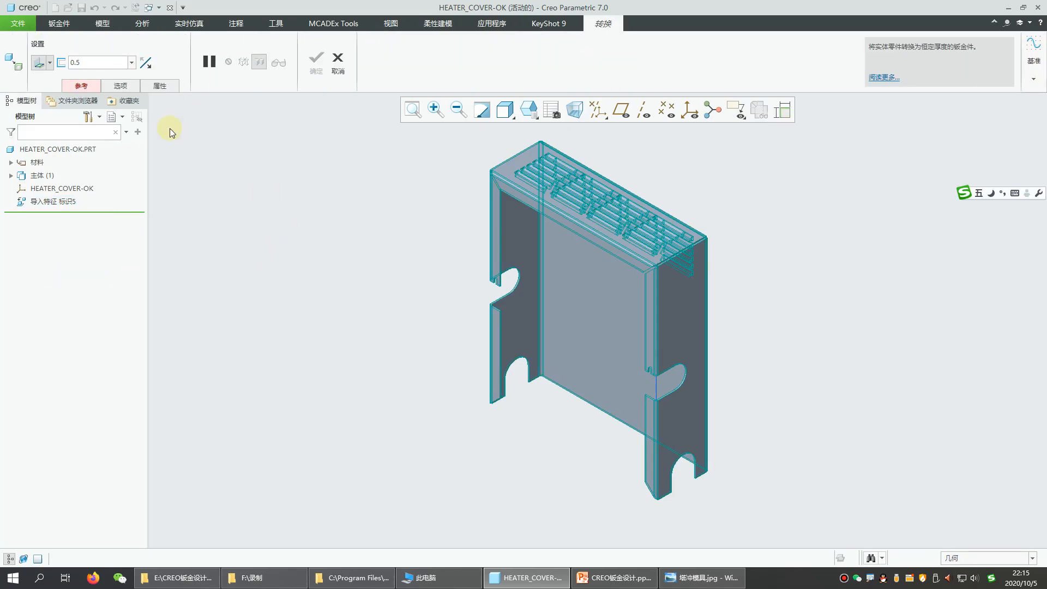
{"action": "left_click", "coordinate": [85, 86]}
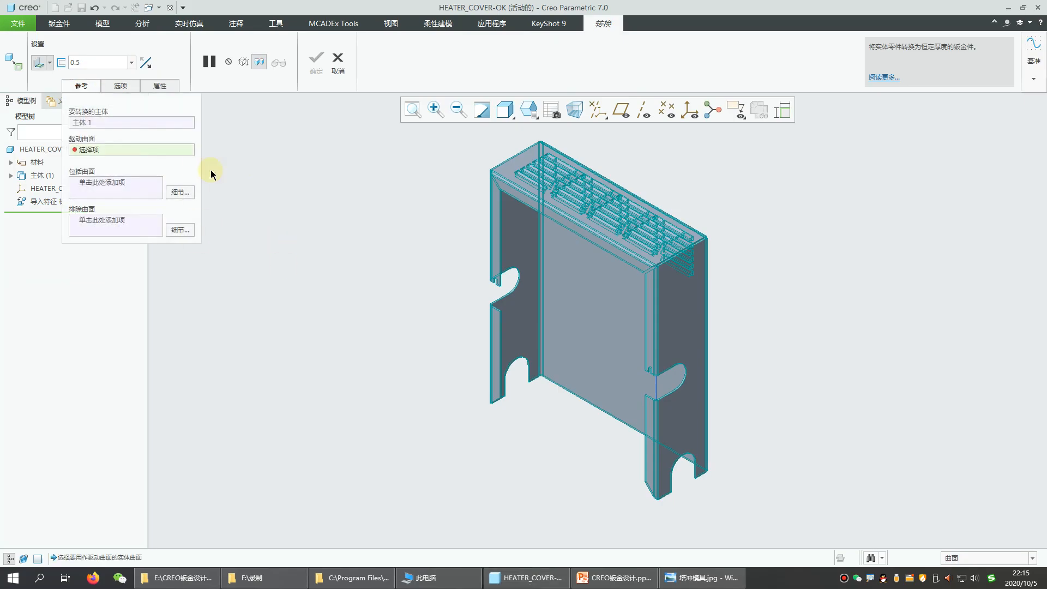
{"action": "middle_click_drag", "start_coordinate": [397, 323], "coordinate": [396, 338]}
{"action": "left_click", "coordinate": [392, 333]}
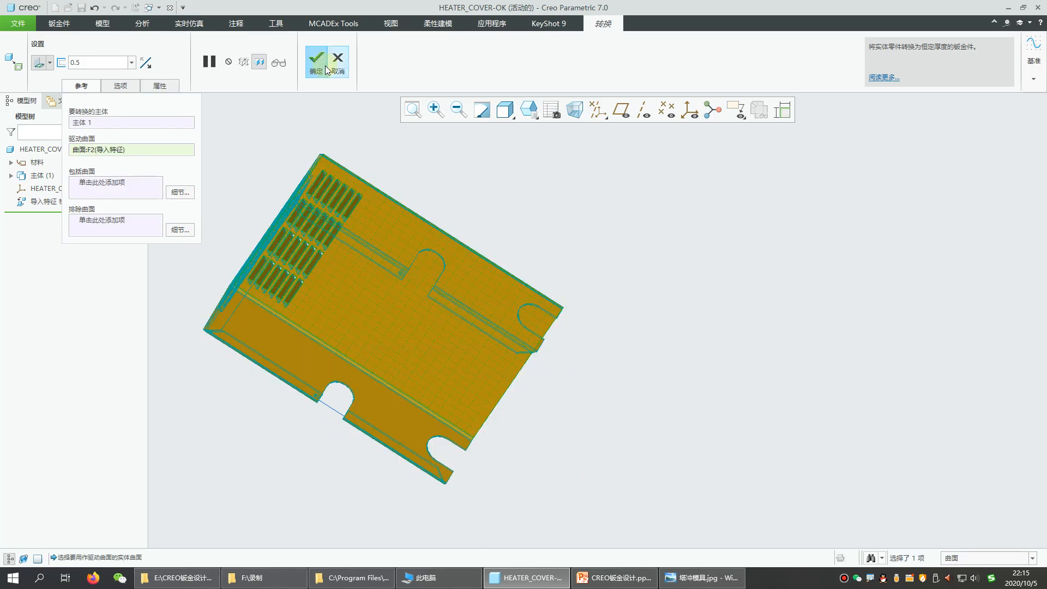
{"action": "left_click", "coordinate": [317, 61]}
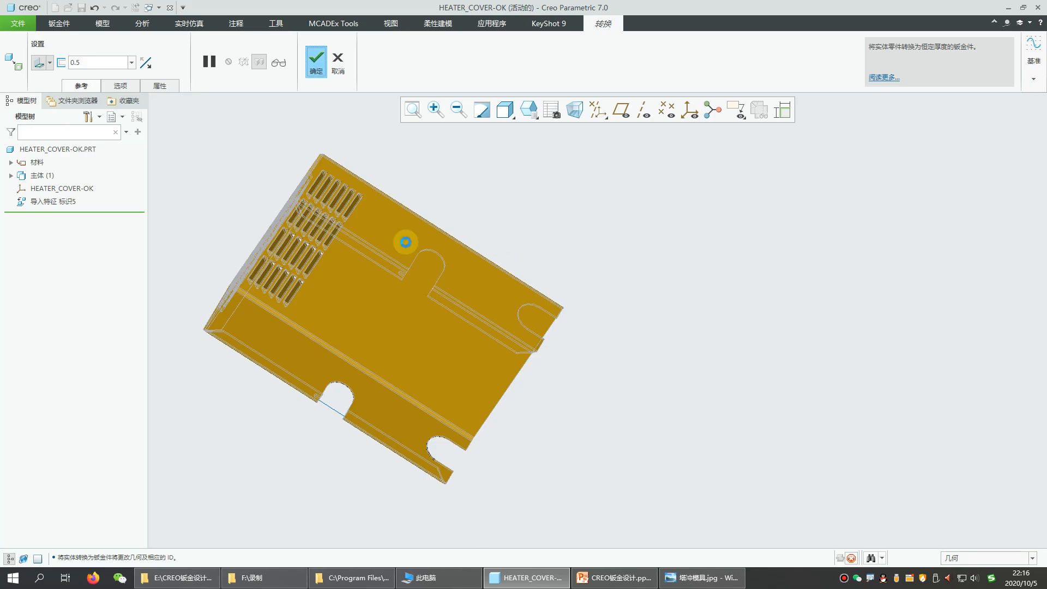
Flatten all bends of the converted cover, keeping the large slotted face as the fixed geometry
{"action": "scroll", "coordinate": [243, 267], "scroll_direction": "down", "scroll_amount": 6}
{"action": "scroll", "coordinate": [432, 329], "scroll_direction": "up", "scroll_amount": 8}
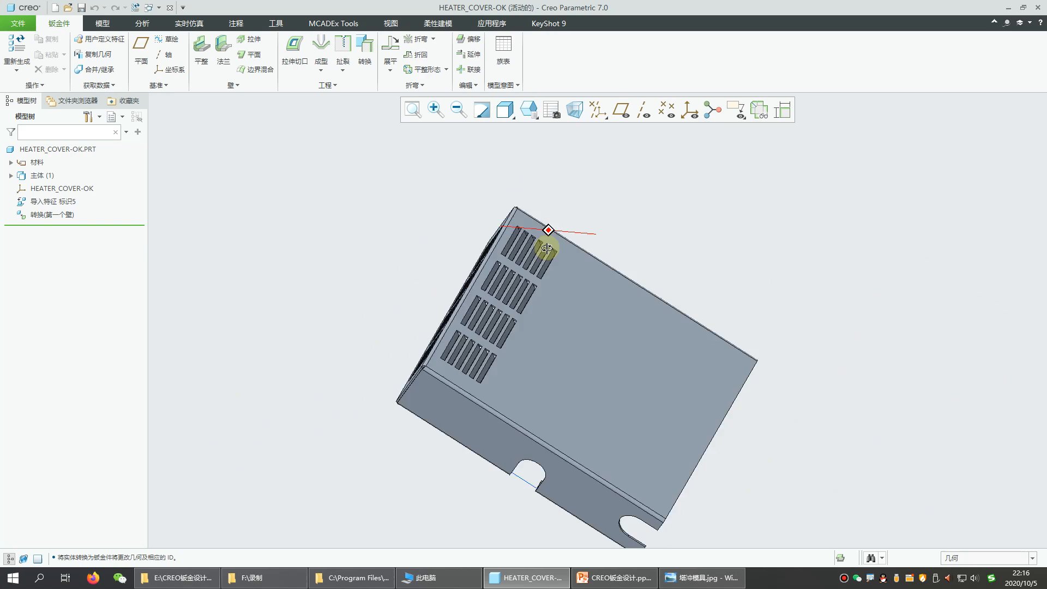
{"action": "middle_click_drag", "start_coordinate": [546, 248], "coordinate": [482, 146]}
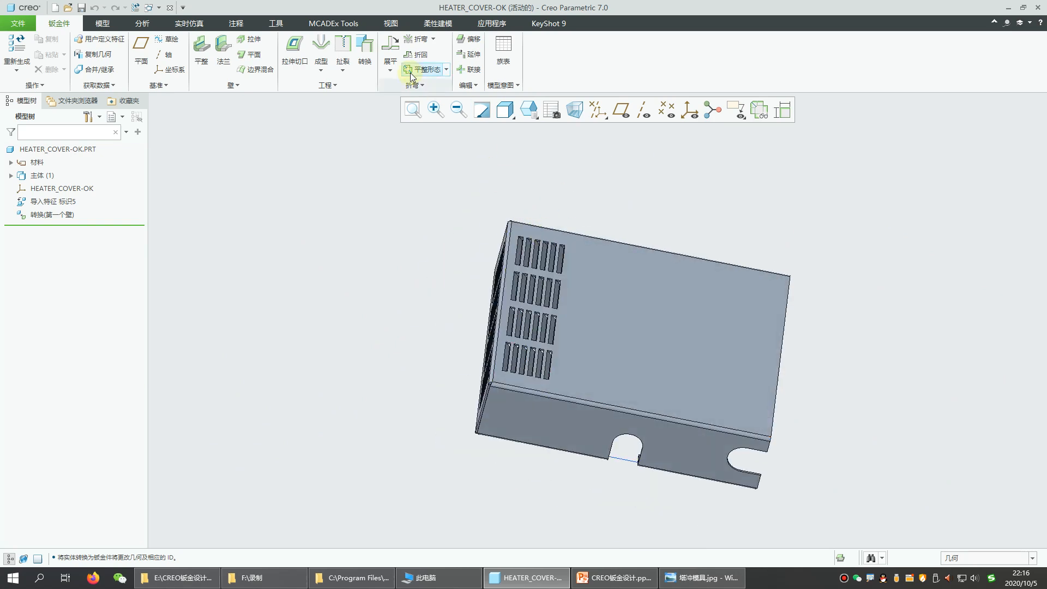
{"action": "left_click", "coordinate": [390, 54]}
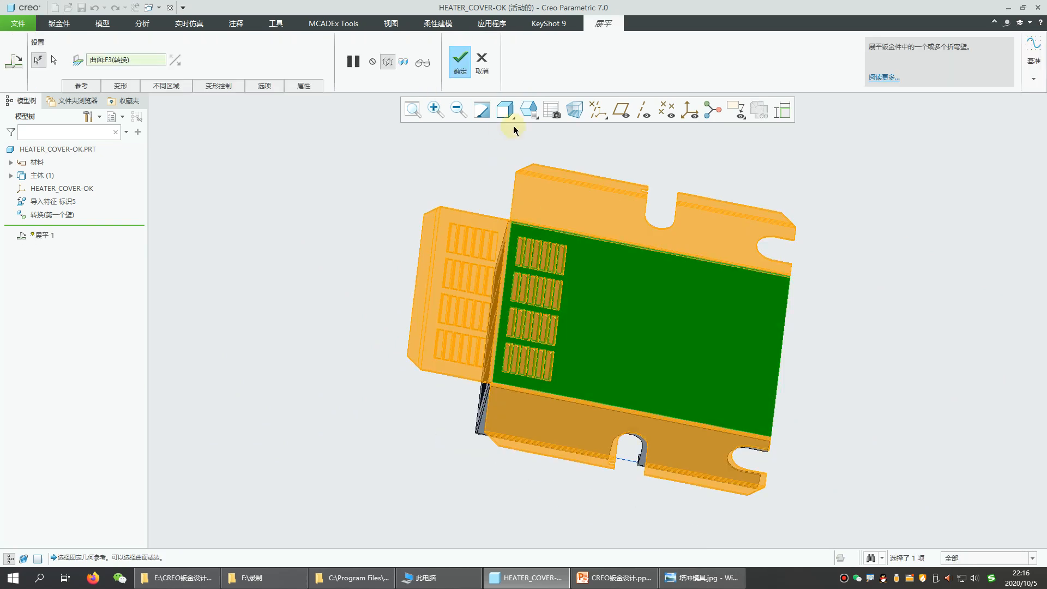
{"action": "left_click", "coordinate": [458, 61]}
{"action": "left_click", "coordinate": [401, 401]}
{"action": "scroll", "coordinate": [620, 349], "scroll_direction": "down", "scroll_amount": 5}
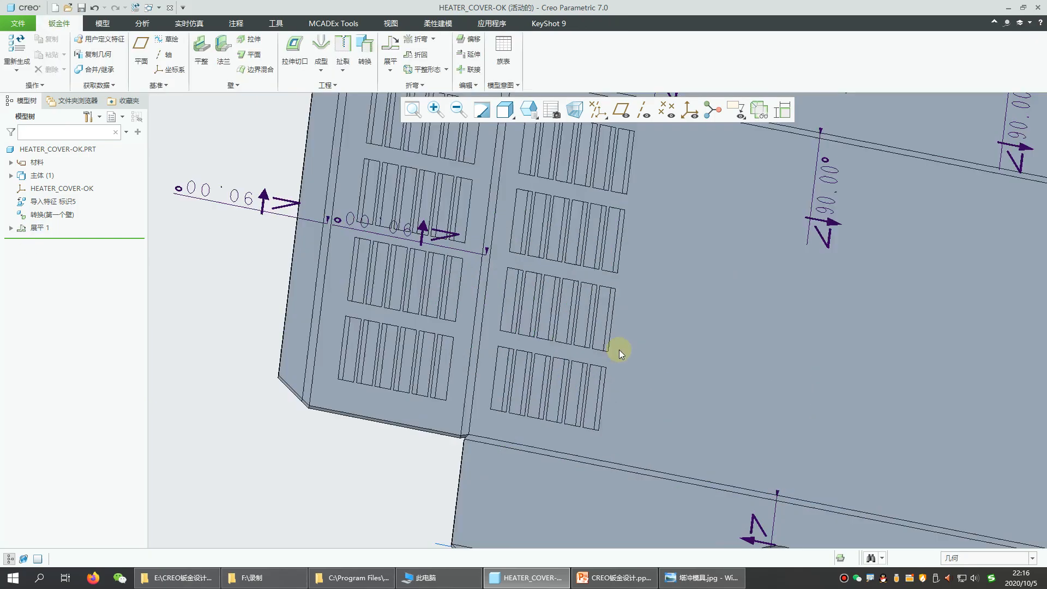
{"action": "scroll", "coordinate": [580, 360], "scroll_direction": "down", "scroll_amount": 4}
{"action": "scroll", "coordinate": [598, 295], "scroll_direction": "up", "scroll_amount": 6}
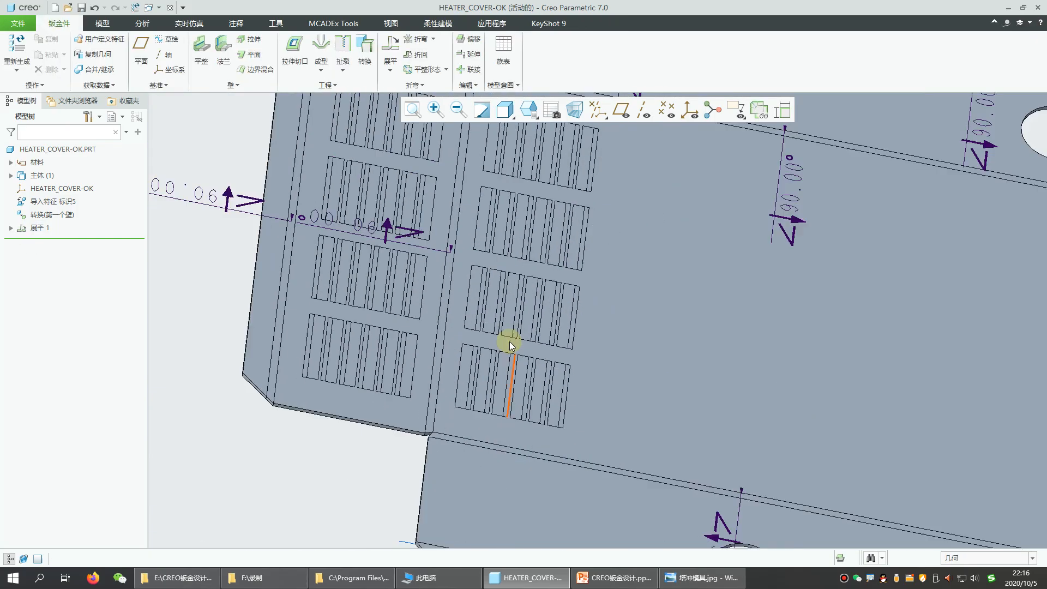
Delete the flatten feature from the converted cover after checking the vent slots on the flat pattern
{"action": "middle_click_drag", "start_coordinate": [423, 430], "coordinate": [455, 278]}
{"action": "scroll", "coordinate": [469, 397], "scroll_direction": "down", "scroll_amount": 8}
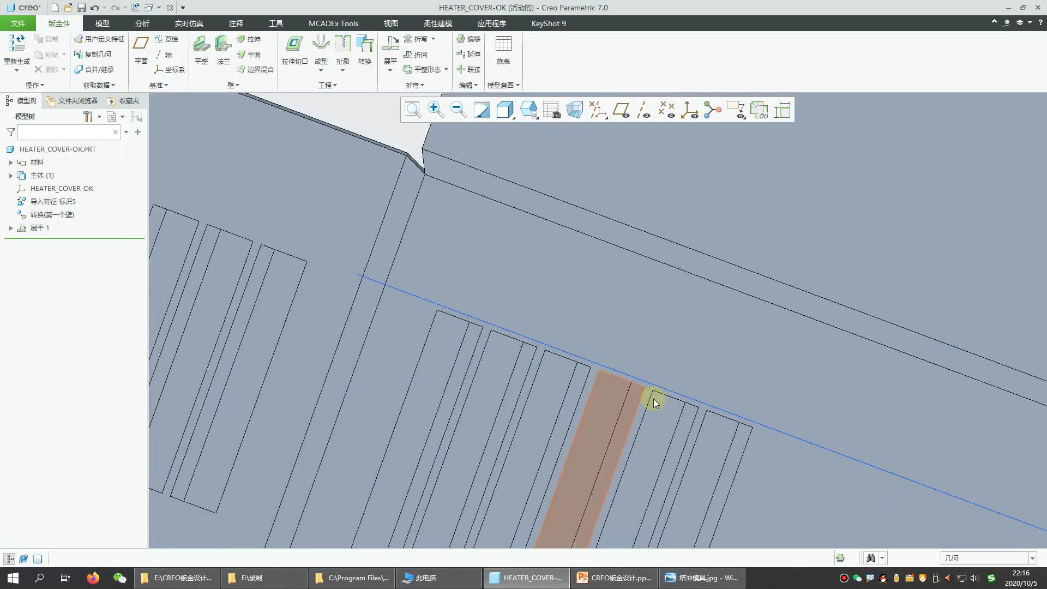
{"action": "scroll", "coordinate": [680, 437], "scroll_direction": "up", "scroll_amount": 5}
{"action": "scroll", "coordinate": [676, 434], "scroll_direction": "up", "scroll_amount": 3}
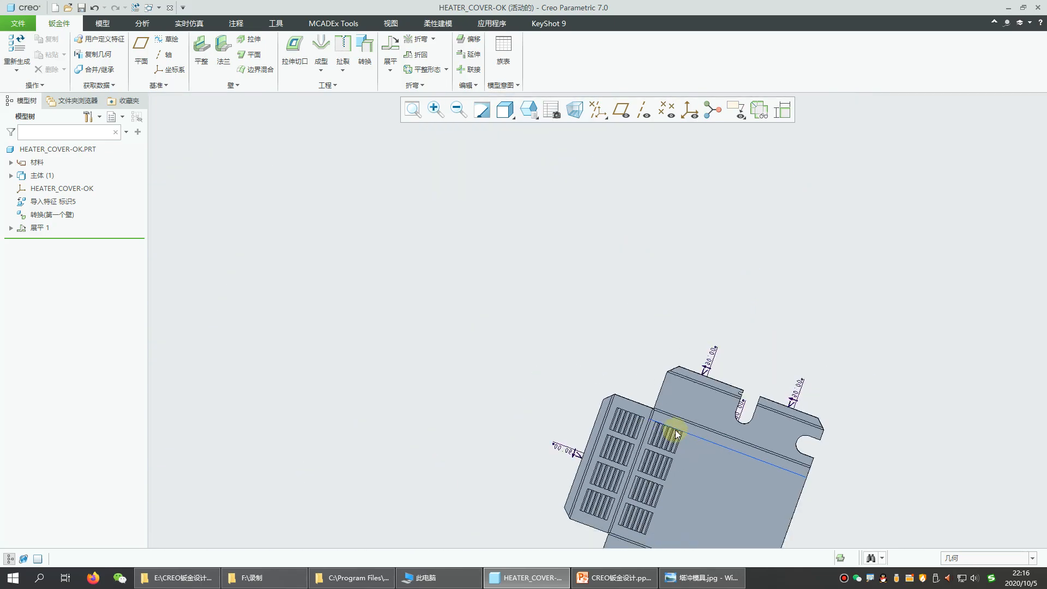
{"action": "middle_click_drag", "start_coordinate": [668, 339], "coordinate": [645, 438]}
{"action": "scroll", "coordinate": [730, 205], "scroll_direction": "down", "scroll_amount": 4}
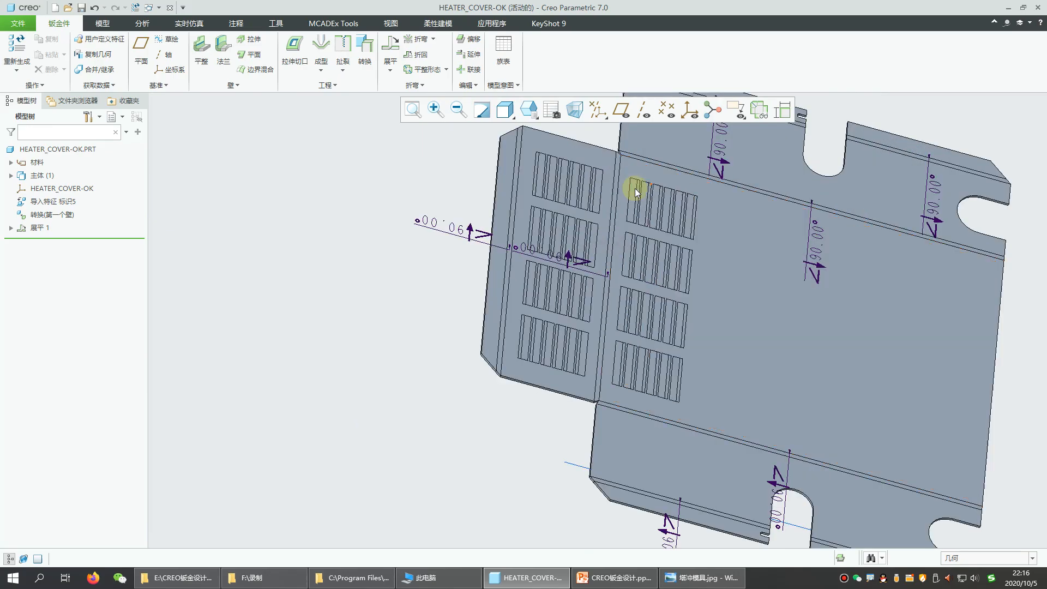
{"action": "left_click", "coordinate": [35, 229]}
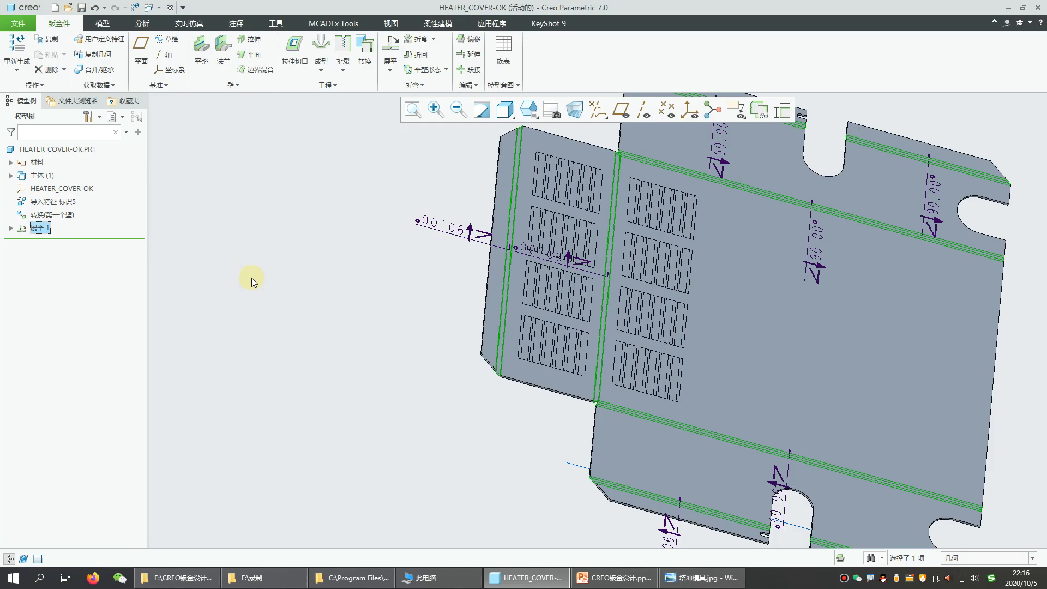
{"action": "key", "text": "Delete"}
{"action": "left_click", "coordinate": [499, 304]}
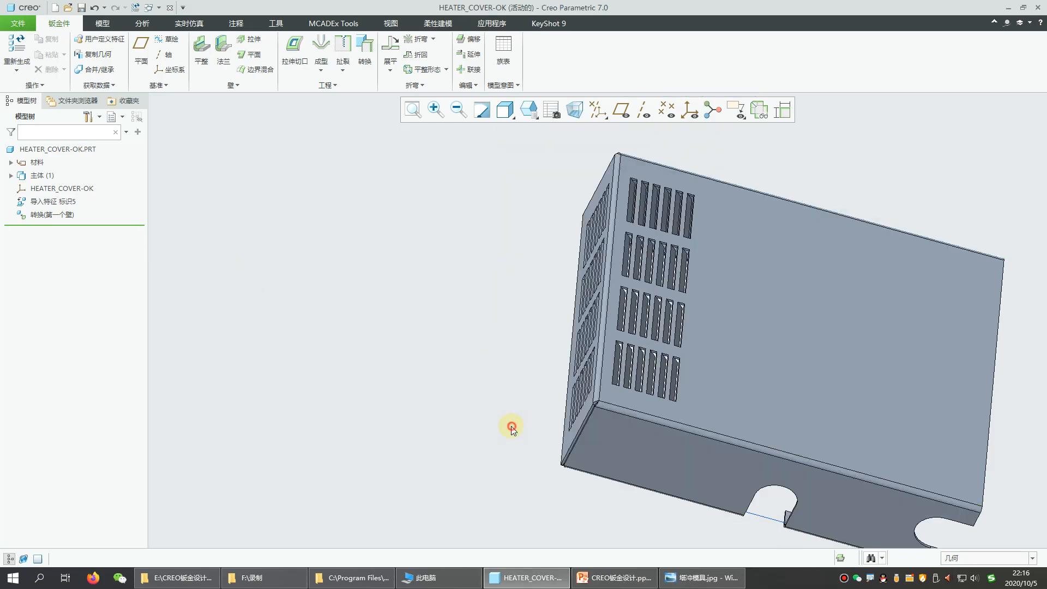
Examine the vent slots on the two adjoining walls of the folded cover from outside and inside
{"action": "scroll", "coordinate": [635, 286], "scroll_direction": "up", "scroll_amount": 5}
{"action": "scroll", "coordinate": [574, 299], "scroll_direction": "down", "scroll_amount": 4}
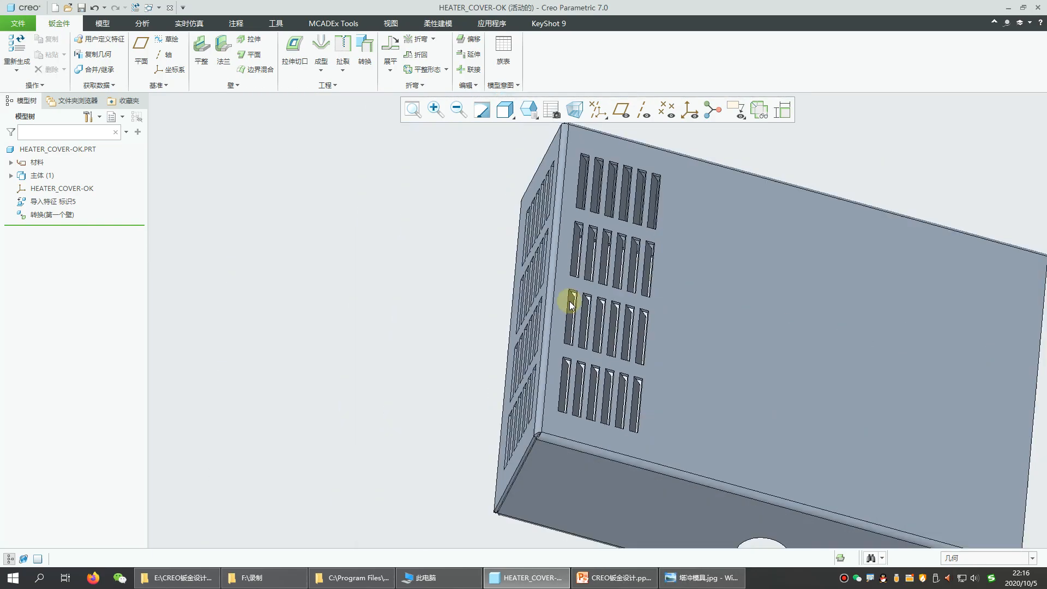
{"action": "middle_click_drag", "start_coordinate": [569, 301], "coordinate": [670, 173]}
{"action": "scroll", "coordinate": [541, 291], "scroll_direction": "up", "scroll_amount": 4}
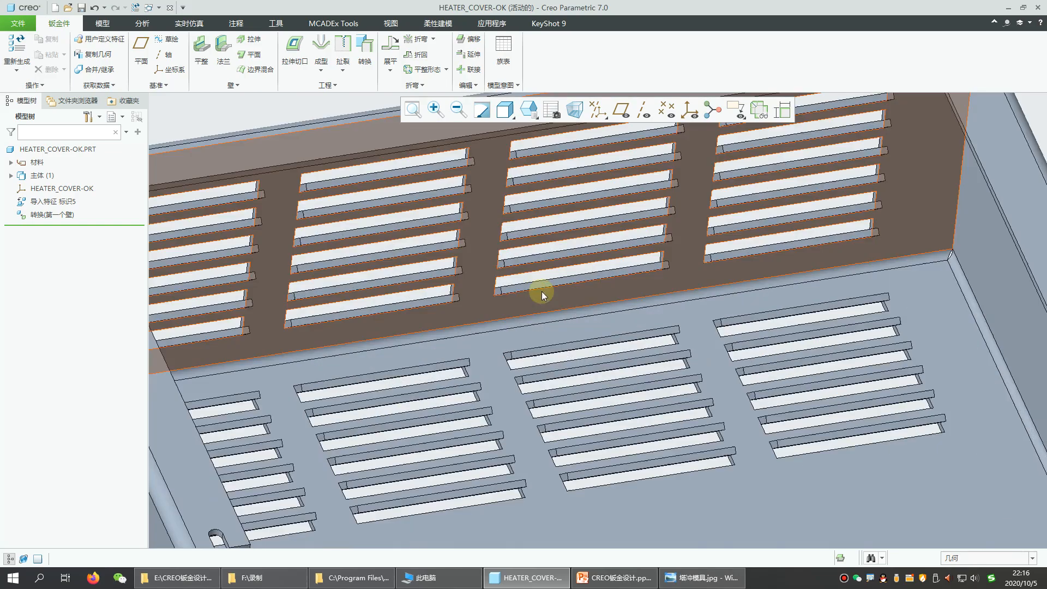
{"action": "scroll", "coordinate": [508, 290], "scroll_direction": "up", "scroll_amount": 2}
{"action": "scroll", "coordinate": [508, 290], "scroll_direction": "down", "scroll_amount": 5}
{"action": "middle_click_drag", "start_coordinate": [571, 239], "coordinate": [560, 264]}
{"action": "scroll", "coordinate": [657, 331], "scroll_direction": "up", "scroll_amount": 5}
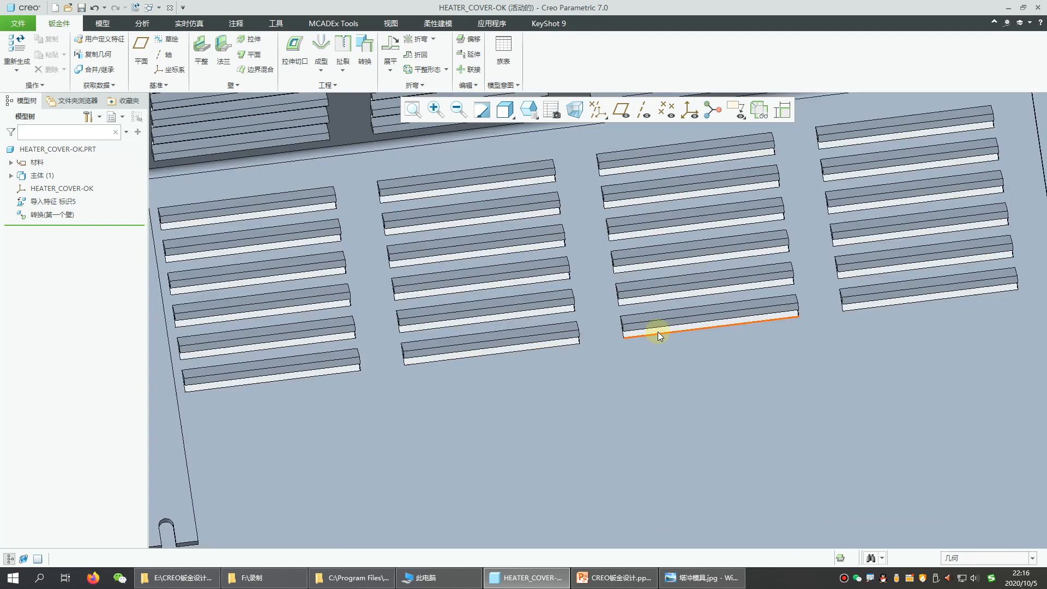
{"action": "scroll", "coordinate": [658, 331], "scroll_direction": "down", "scroll_amount": 6}
{"action": "middle_click_drag", "start_coordinate": [807, 351], "coordinate": [821, 279]}
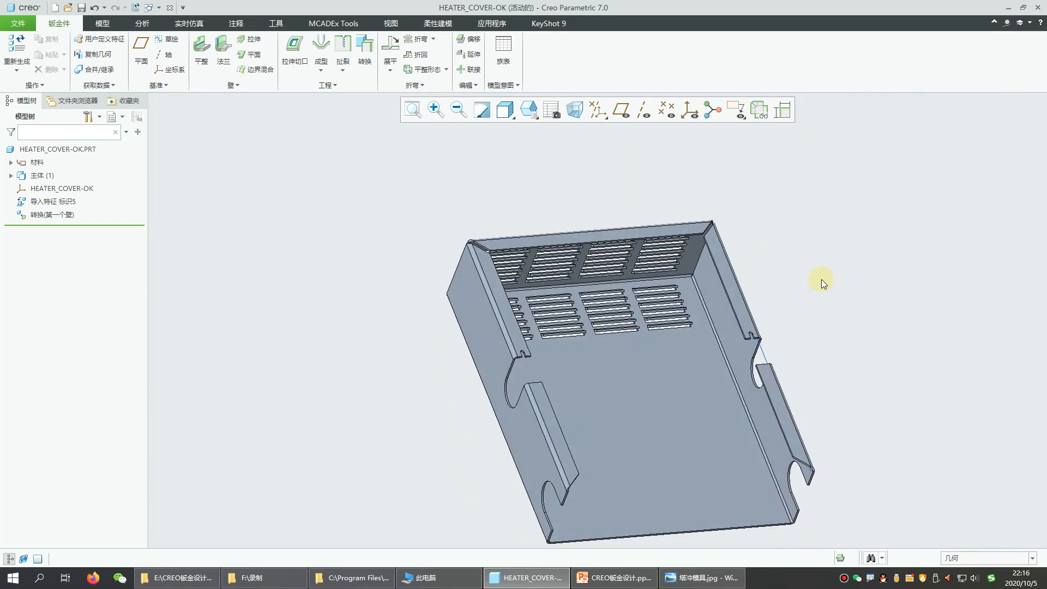
{"action": "key", "text": "ctrl+d"}
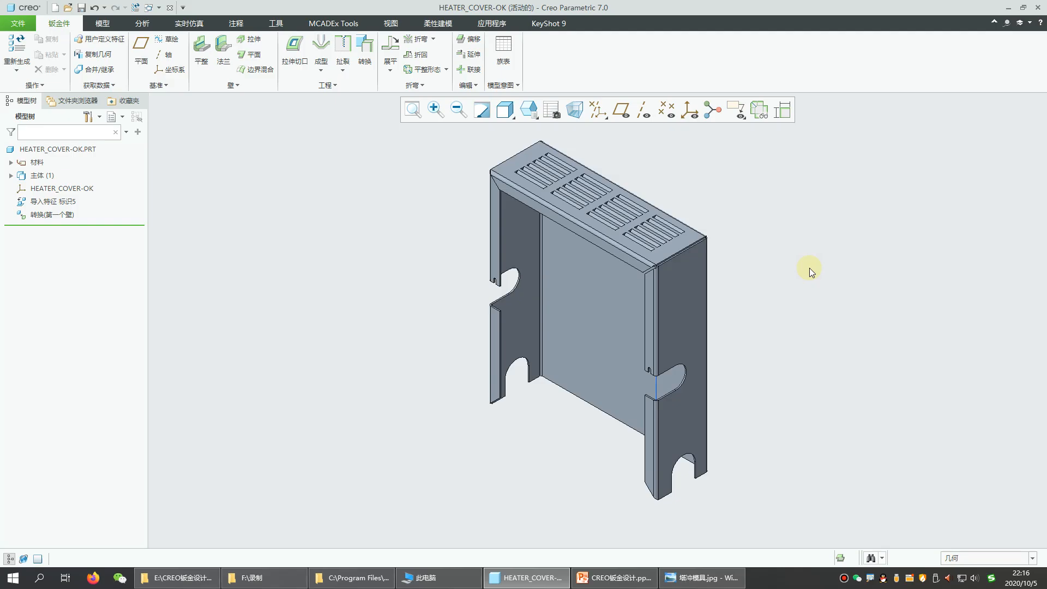
Examine the top corner where the slotted wall meets the side wall, including the seam between their edges and flanges
{"action": "scroll", "coordinate": [688, 229], "scroll_direction": "down", "scroll_amount": 5}
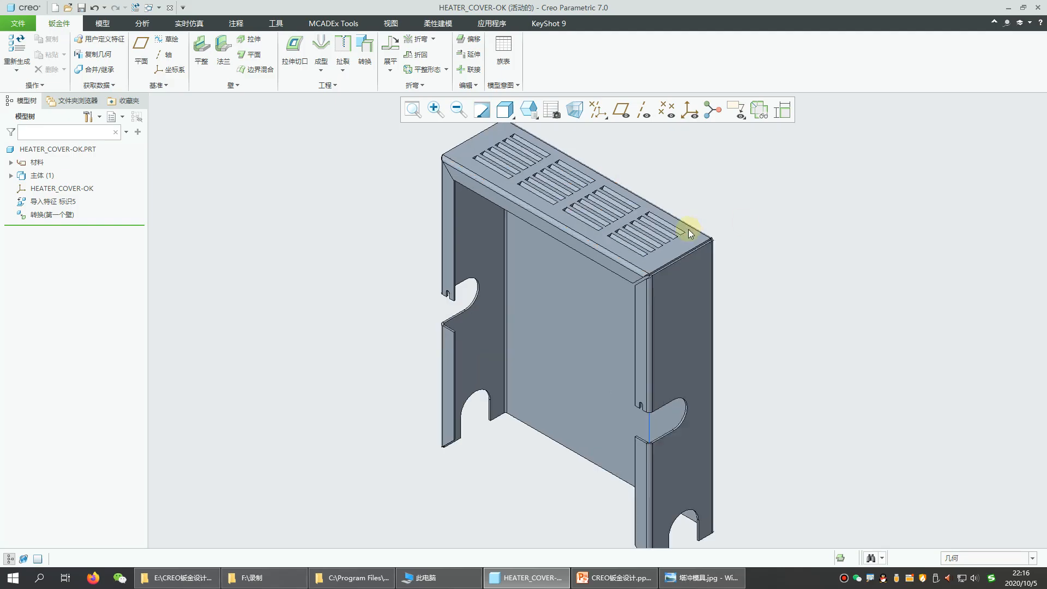
{"action": "middle_click_drag", "start_coordinate": [733, 254], "coordinate": [678, 284]}
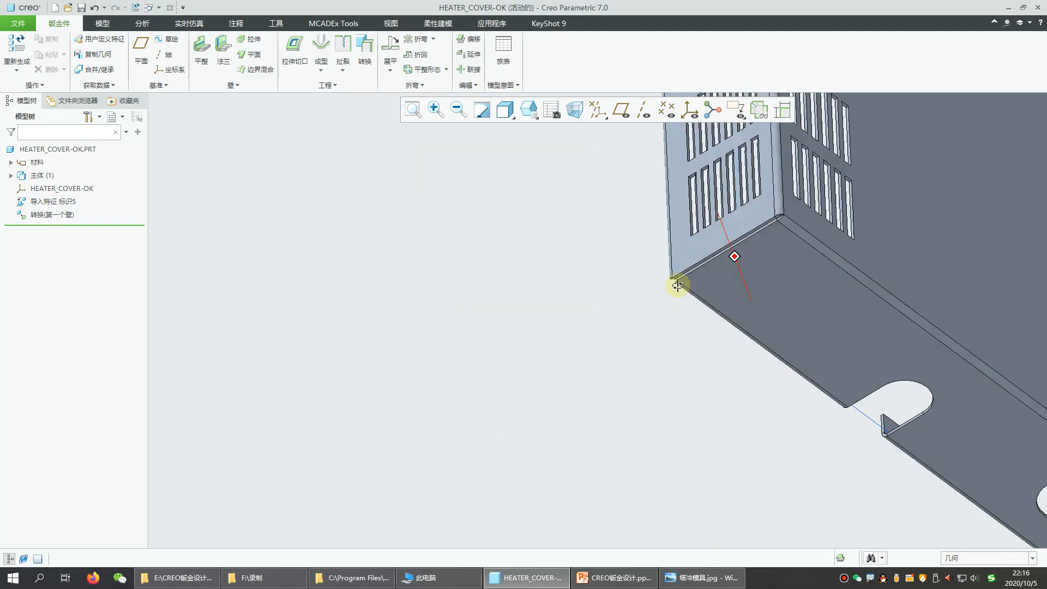
{"action": "scroll", "coordinate": [783, 216], "scroll_direction": "down", "scroll_amount": 10}
{"action": "scroll", "coordinate": [715, 242], "scroll_direction": "up", "scroll_amount": 15}
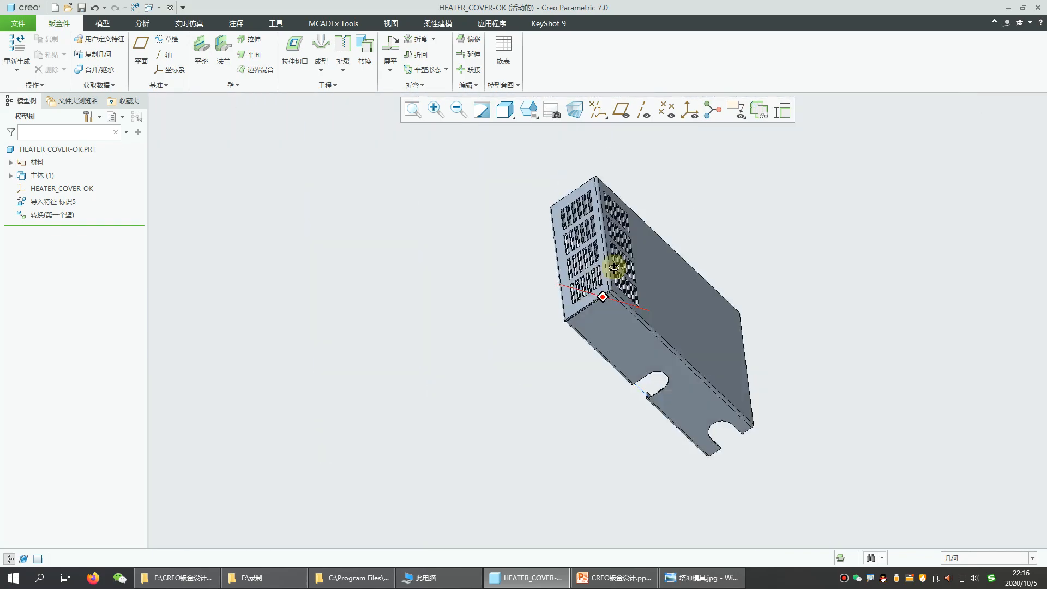
{"action": "middle_click_drag", "start_coordinate": [614, 267], "coordinate": [550, 339]}
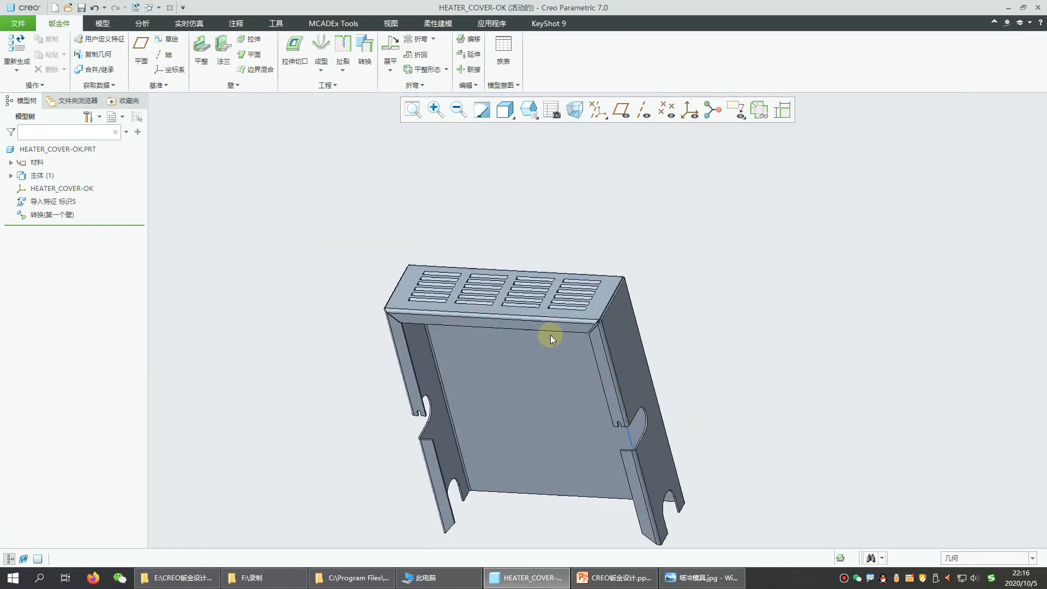
{"action": "scroll", "coordinate": [678, 286], "scroll_direction": "down", "scroll_amount": 10}
{"action": "scroll", "coordinate": [681, 314], "scroll_direction": "up", "scroll_amount": 10}
{"action": "middle_click_drag", "start_coordinate": [633, 320], "coordinate": [725, 303]}
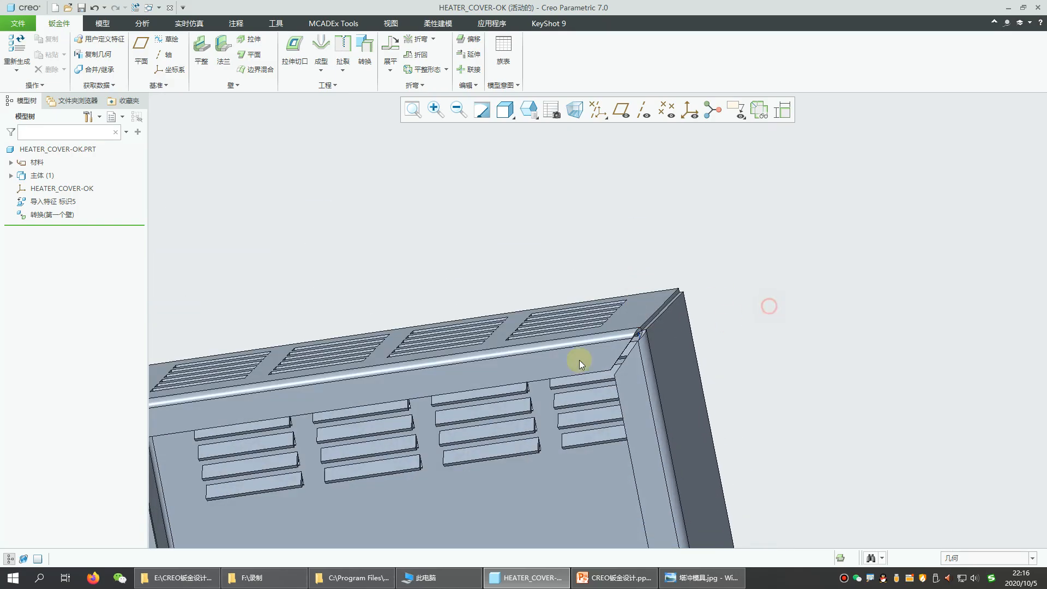
{"action": "scroll", "coordinate": [627, 347], "scroll_direction": "down", "scroll_amount": 6}
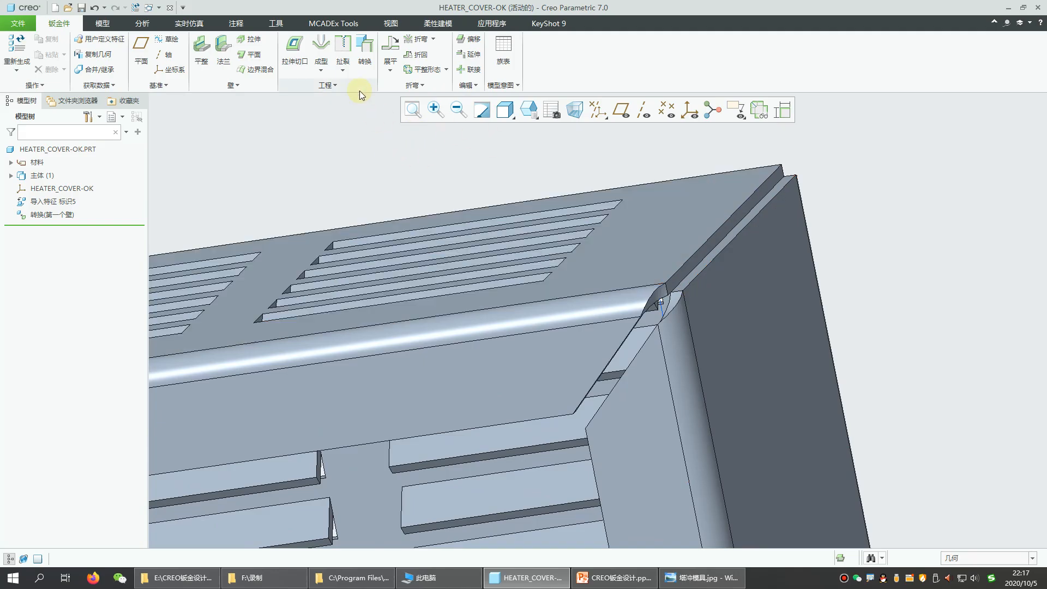
{"action": "left_click", "coordinate": [338, 88]}
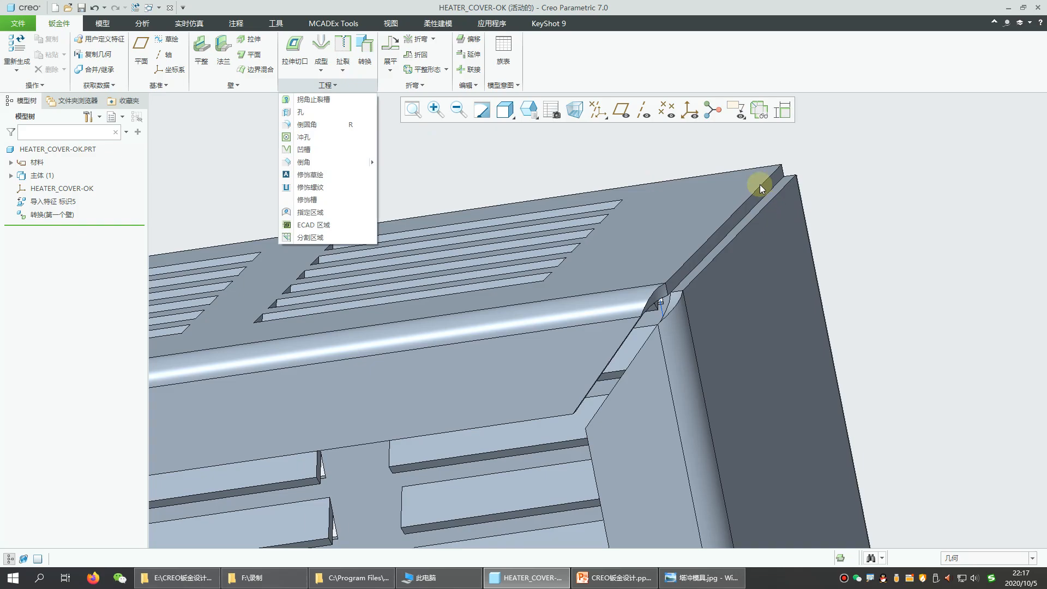
{"action": "left_click", "coordinate": [469, 55]}
{"action": "left_click", "coordinate": [470, 55]}
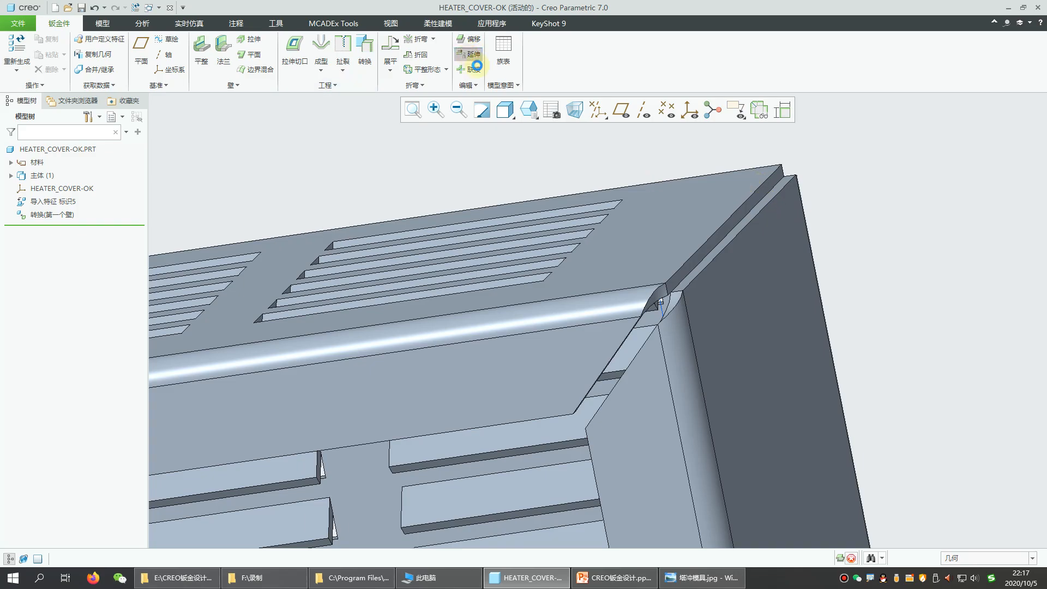
{"action": "scroll", "coordinate": [790, 205], "scroll_direction": "down", "scroll_amount": 4}
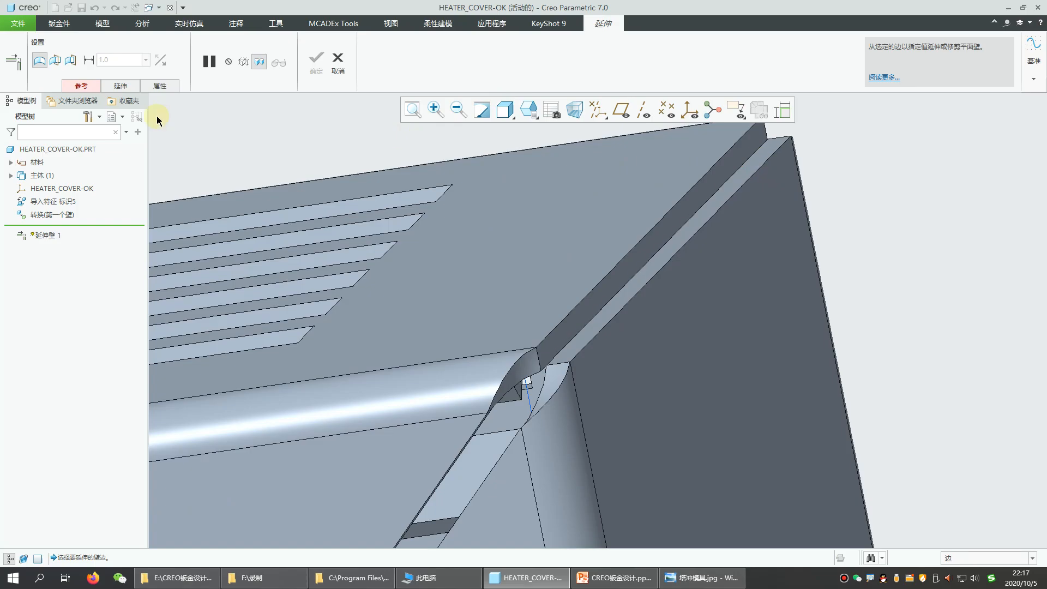
{"action": "left_click", "coordinate": [85, 87]}
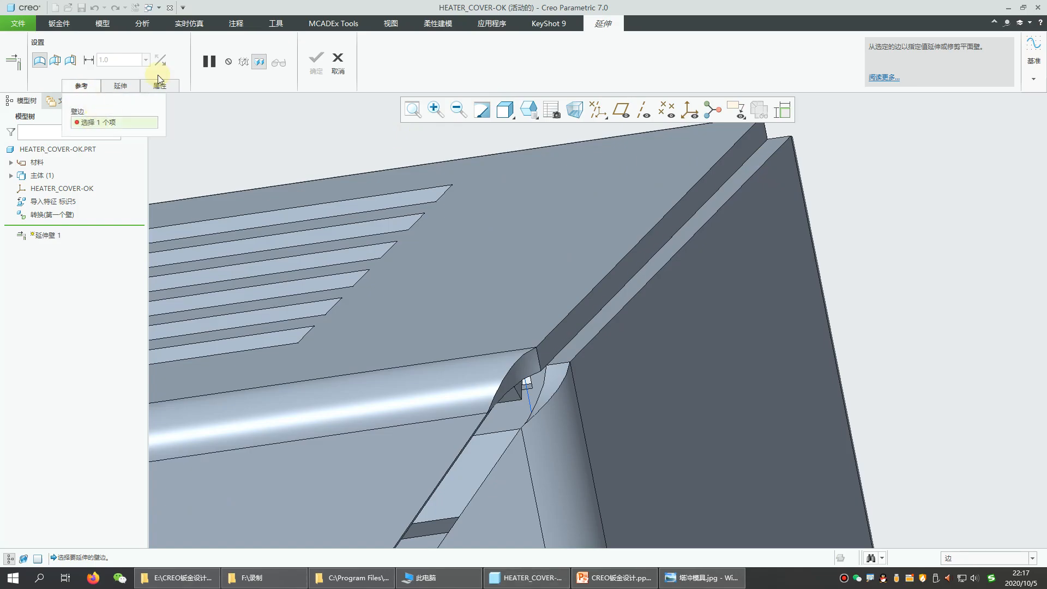
{"action": "left_click", "coordinate": [338, 59]}
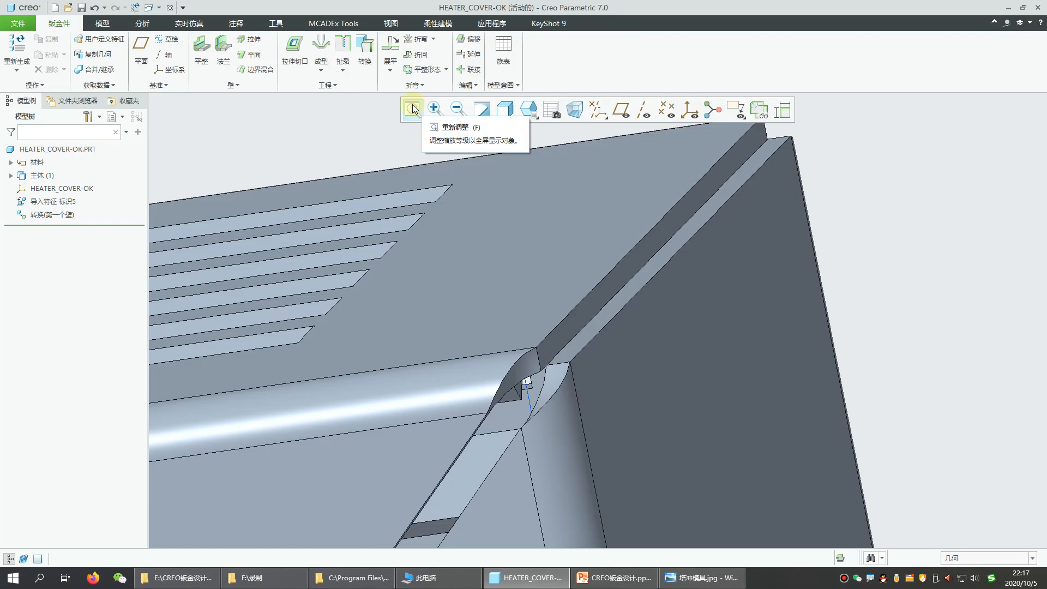
{"action": "left_click", "coordinate": [821, 242]}
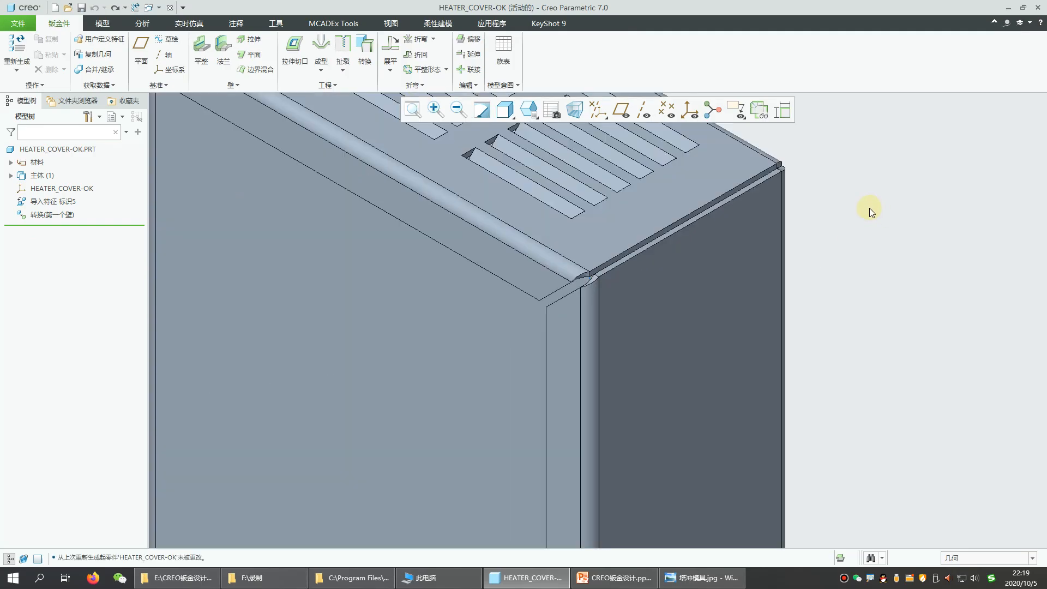
Extend the side wall by 0.5 mm from its upper outer edge beside the slotted top wall
{"action": "left_click", "coordinate": [472, 55]}
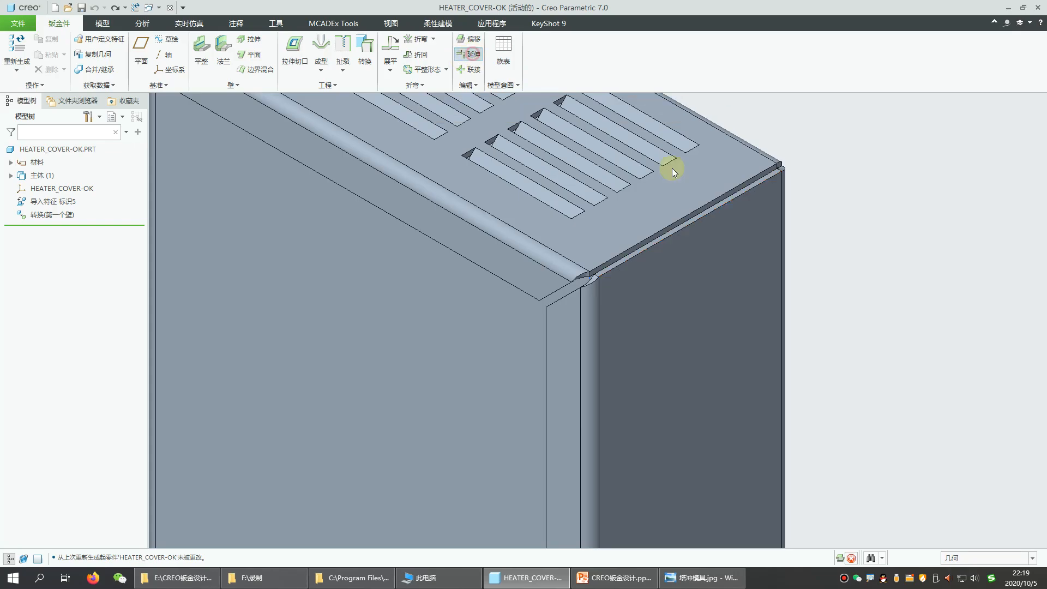
{"action": "scroll", "coordinate": [637, 242], "scroll_direction": "up", "scroll_amount": 5}
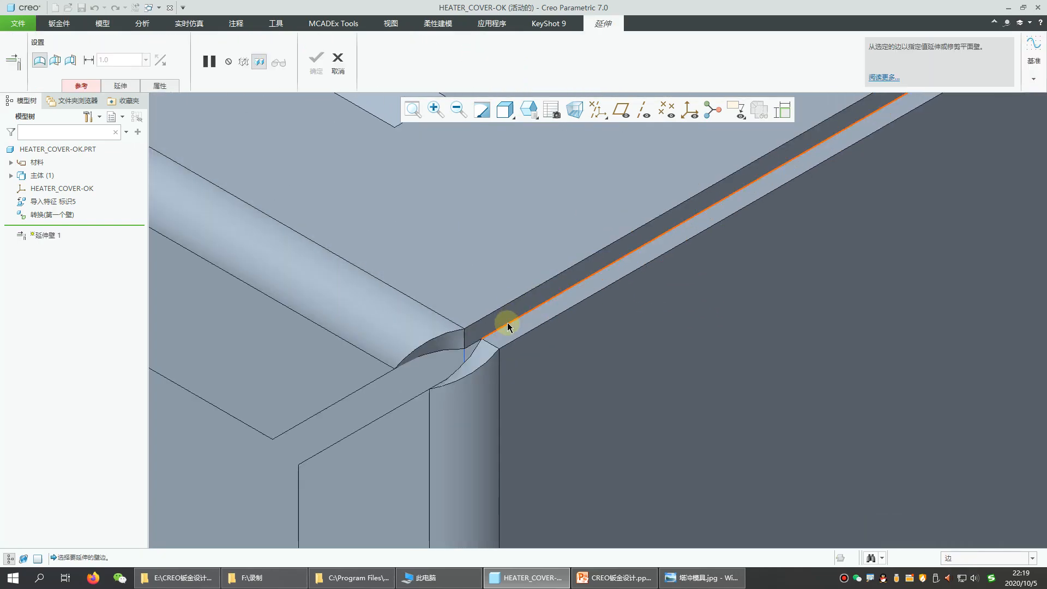
{"action": "scroll", "coordinate": [599, 305], "scroll_direction": "down", "scroll_amount": 6}
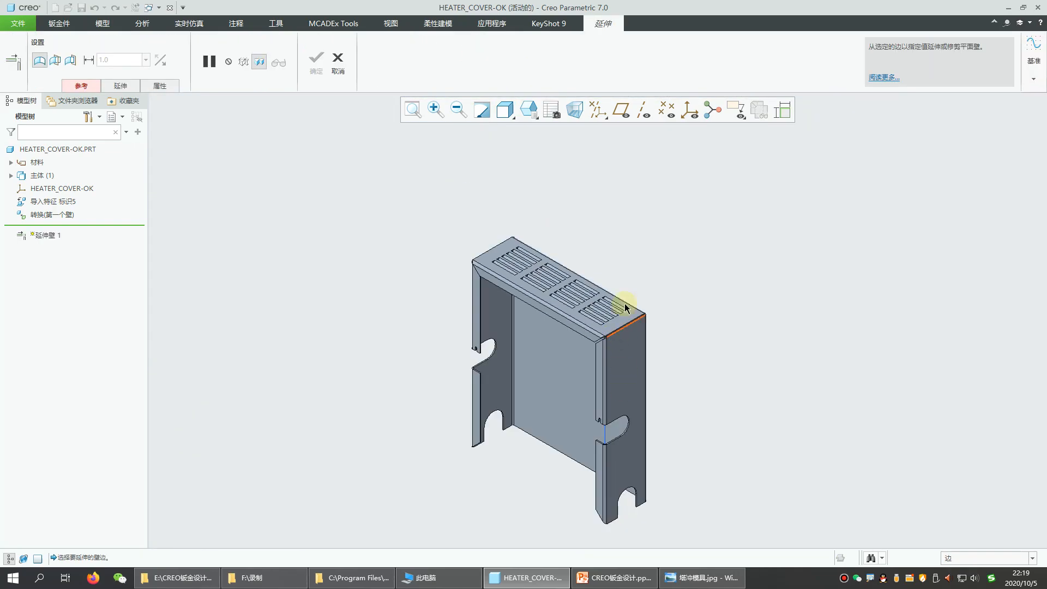
{"action": "scroll", "coordinate": [623, 303], "scroll_direction": "up", "scroll_amount": 8}
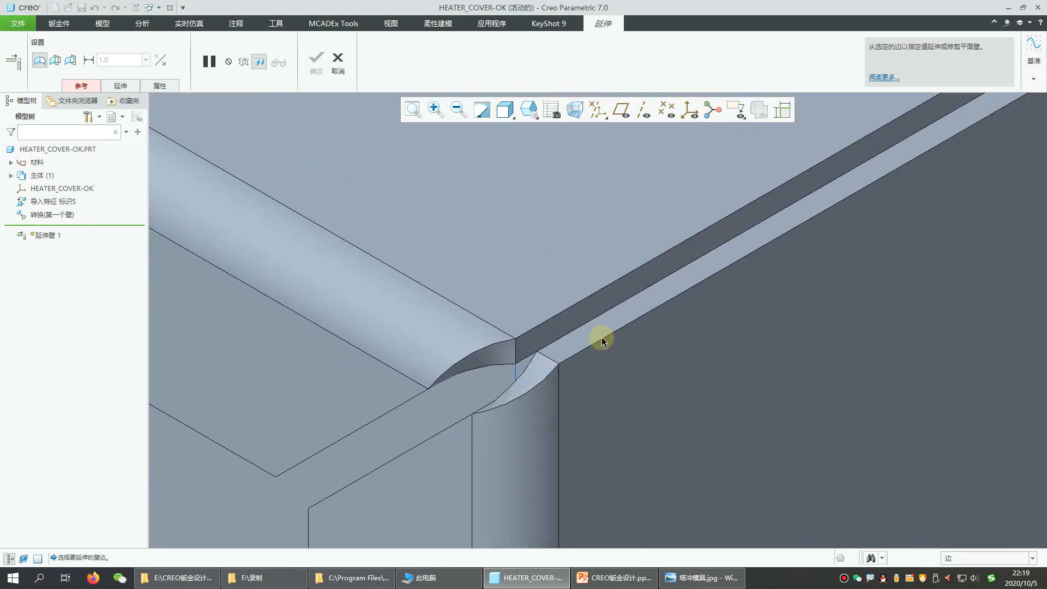
{"action": "left_click", "coordinate": [593, 344]}
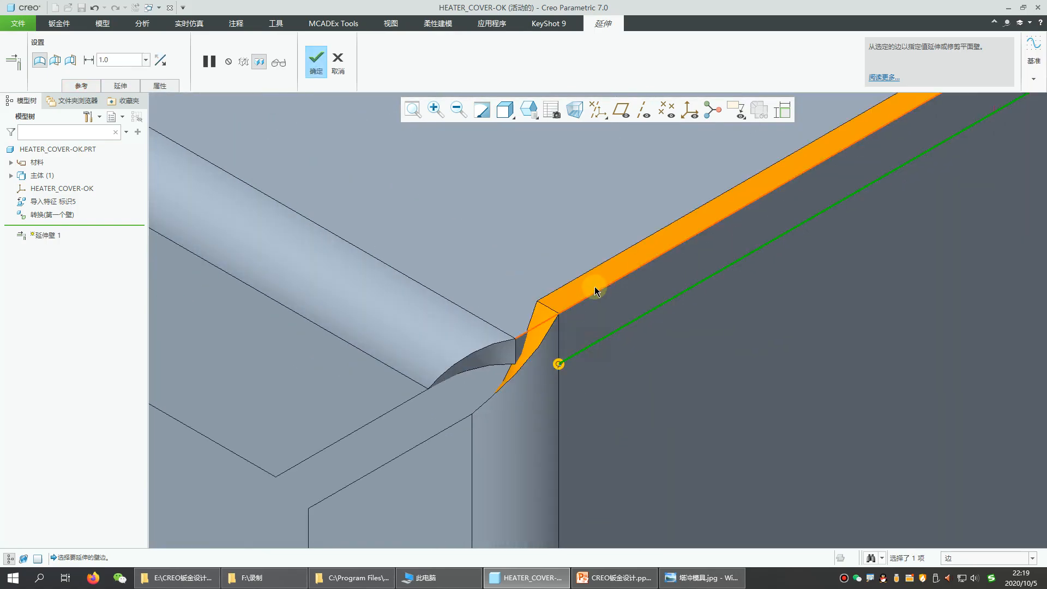
{"action": "left_click", "coordinate": [132, 64]}
{"action": "type", "text": "0.5"}
{"action": "key", "text": "Return"}
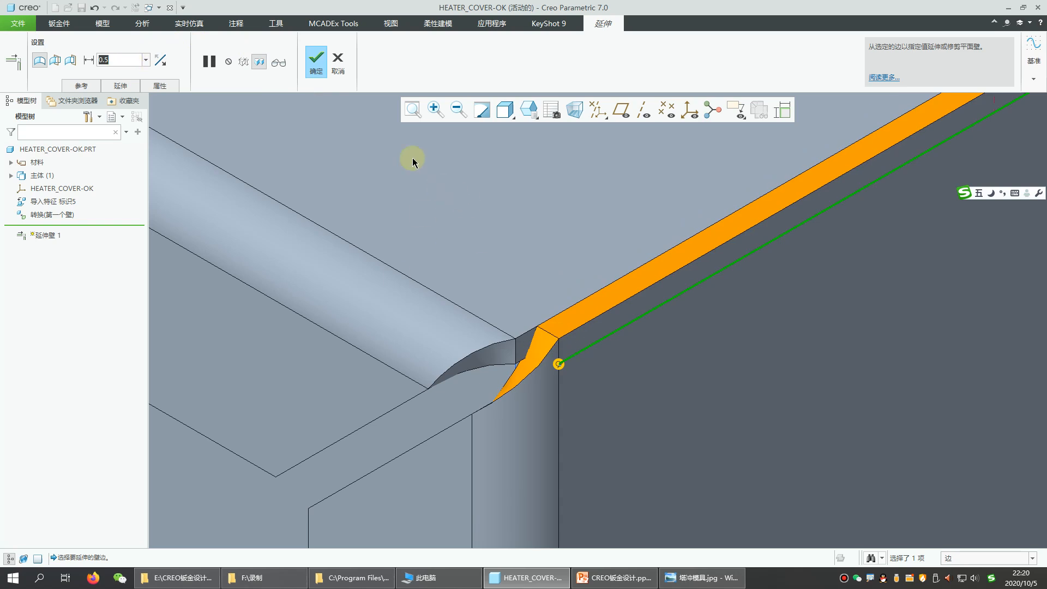
{"action": "left_click", "coordinate": [316, 61]}
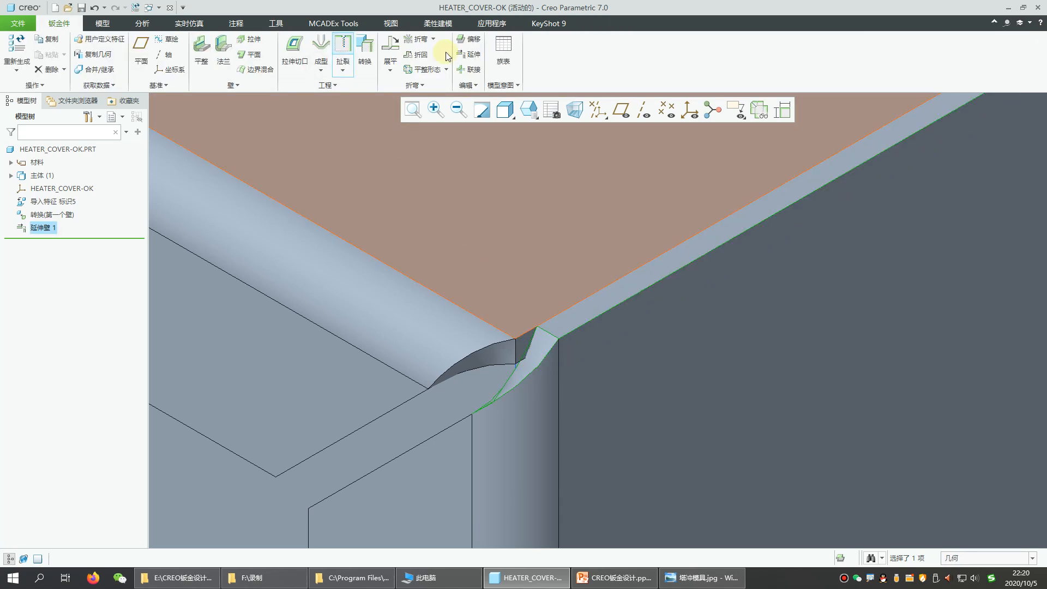
Use Extend to trim the slotted top wall's edge at the same corner back by 0.2 mm
{"action": "left_click", "coordinate": [469, 55]}
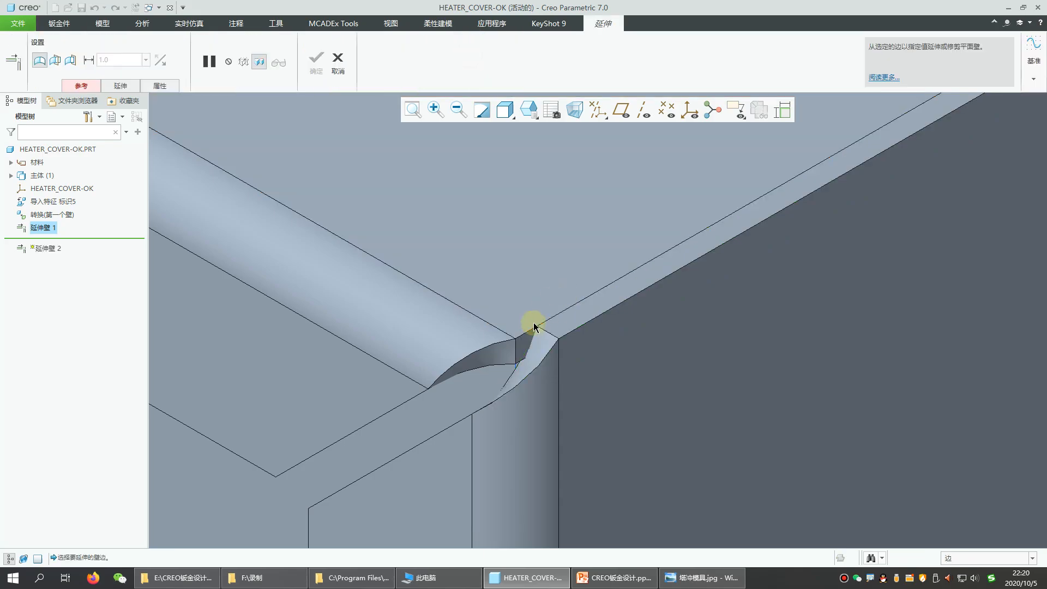
{"action": "left_click", "coordinate": [532, 327]}
{"action": "scroll", "coordinate": [342, 155], "scroll_direction": "up", "scroll_amount": 3}
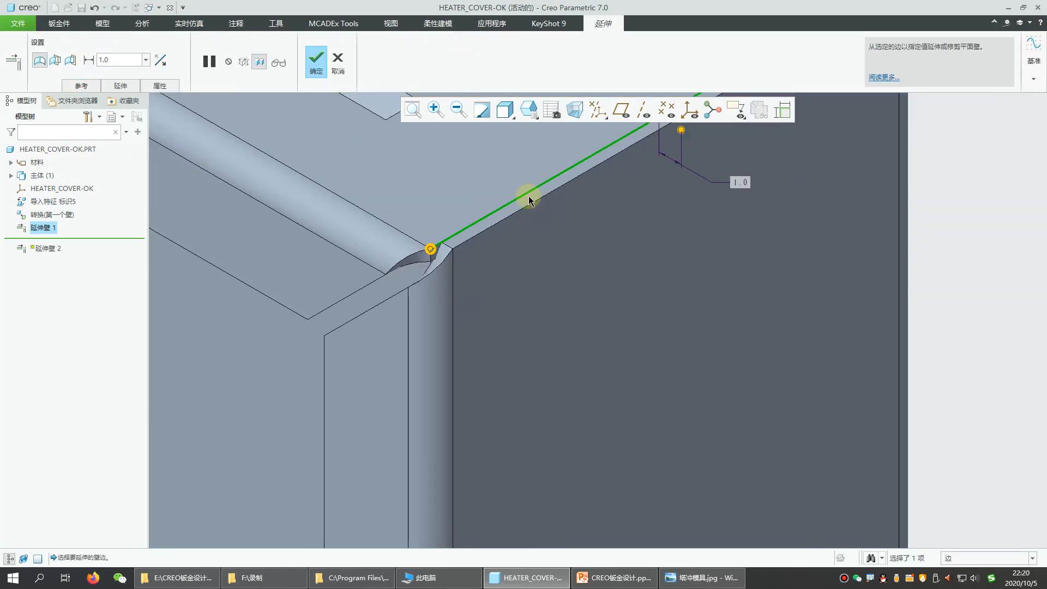
{"action": "scroll", "coordinate": [528, 199], "scroll_direction": "up", "scroll_amount": 3}
{"action": "left_click_drag", "start_coordinate": [606, 162], "coordinate": [580, 150]}
{"action": "left_click", "coordinate": [116, 58]}
{"action": "double_click", "coordinate": [116, 58]}
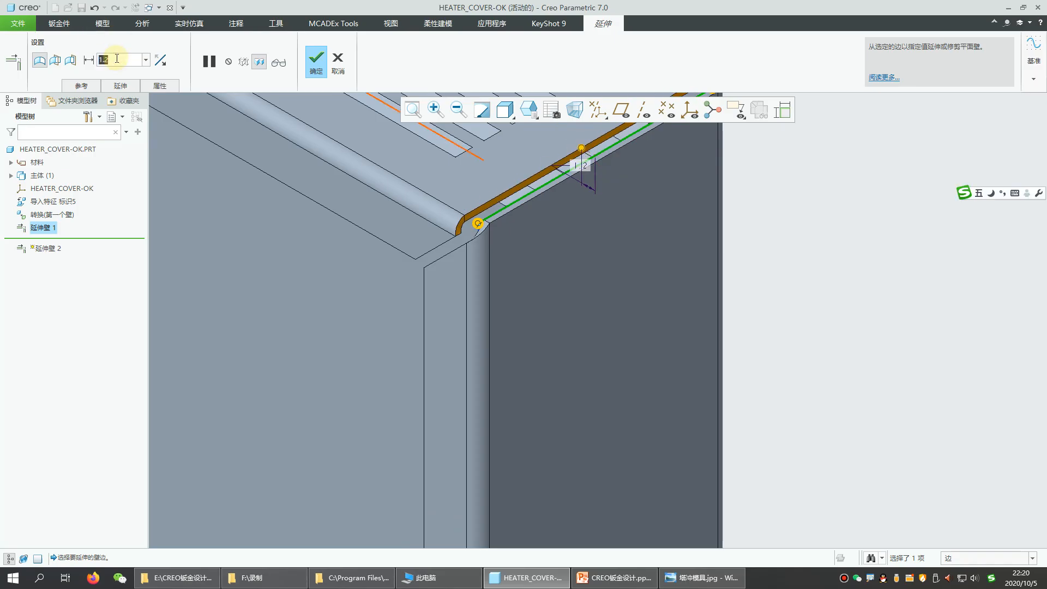
{"action": "type", "text": "0.2"}
{"action": "key", "text": "Return"}
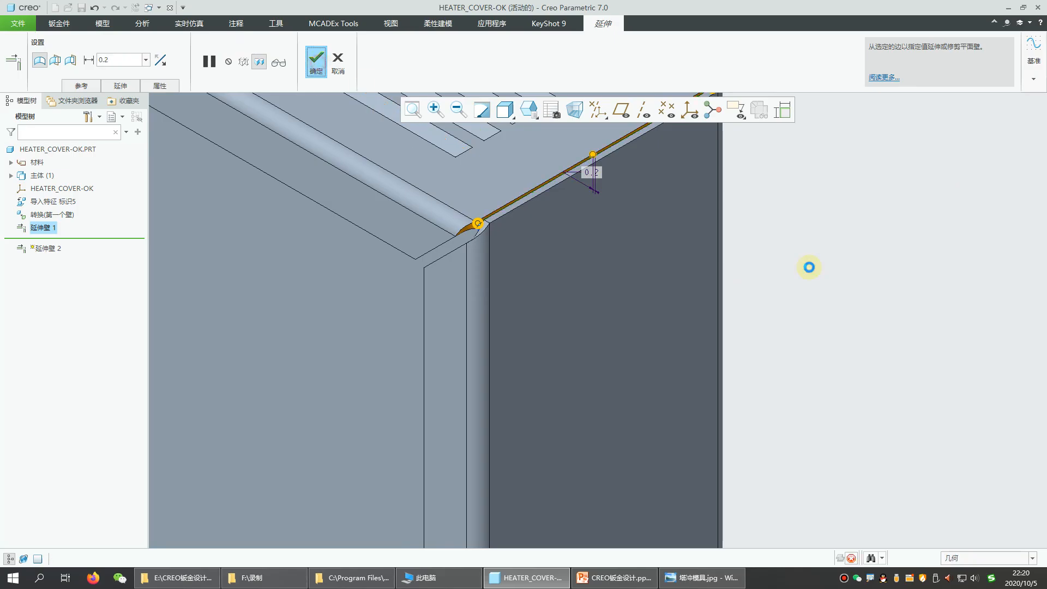
{"action": "middle_click", "coordinate": [842, 295]}
{"action": "left_click", "coordinate": [841, 293]}
Use Extend to trim the slotted wall's edge back by 0.2 mm at the opposite corner of the cover
{"action": "scroll", "coordinate": [449, 324], "scroll_direction": "up", "scroll_amount": 6}
{"action": "scroll", "coordinate": [302, 254], "scroll_direction": "down", "scroll_amount": 6}
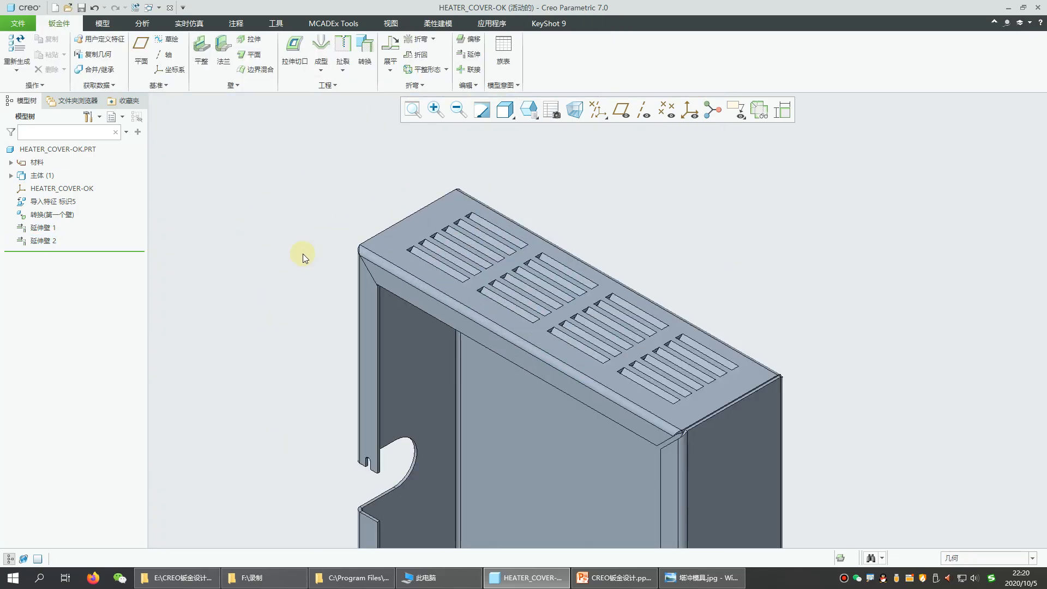
{"action": "middle_click_drag", "start_coordinate": [371, 239], "coordinate": [412, 261]}
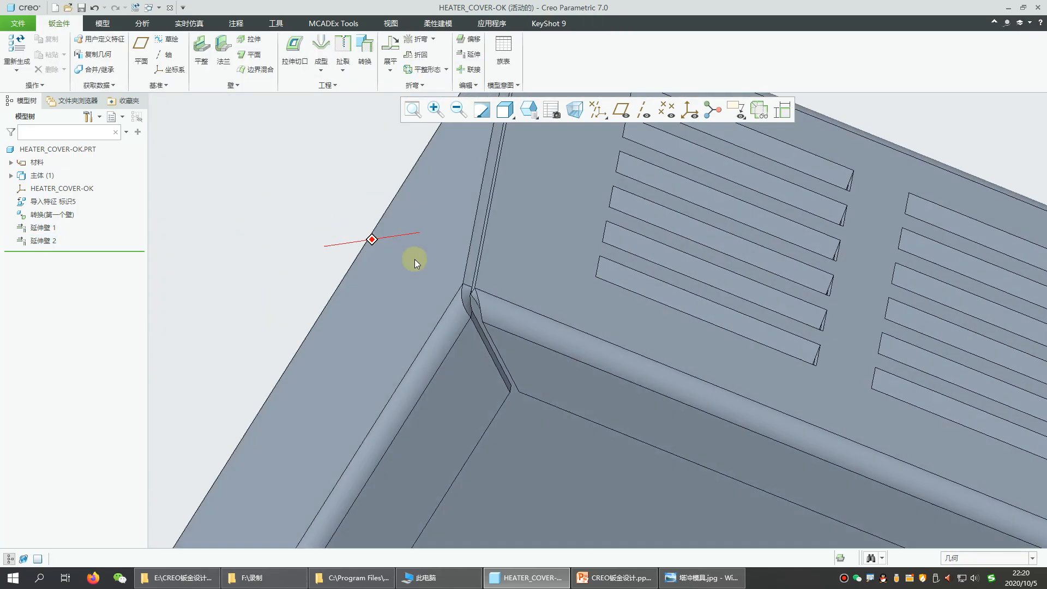
{"action": "left_click", "coordinate": [470, 54]}
{"action": "scroll", "coordinate": [490, 267], "scroll_direction": "down", "scroll_amount": 2}
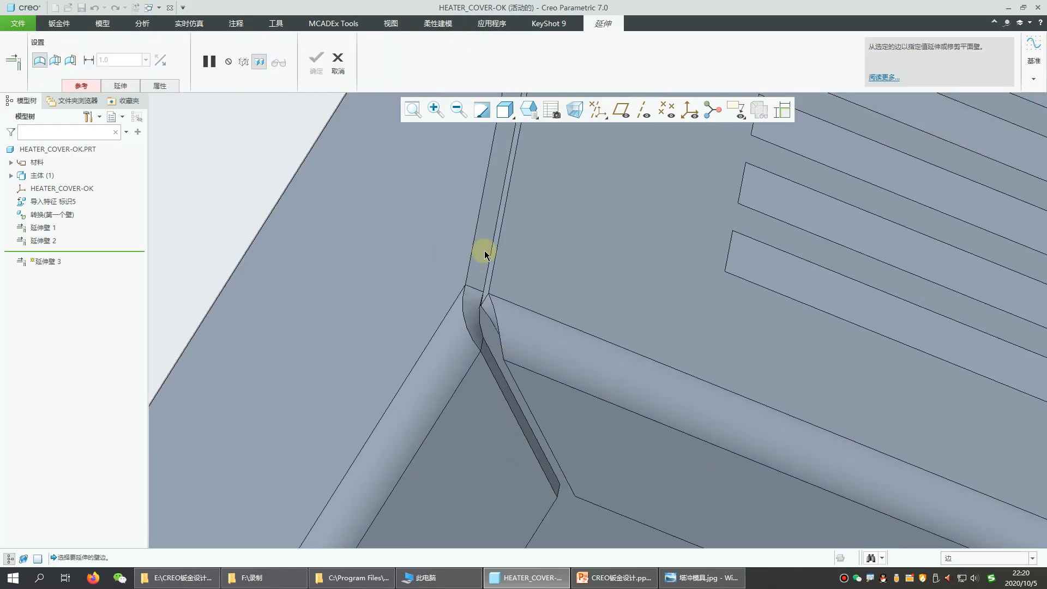
{"action": "left_click", "coordinate": [497, 257]}
{"action": "left_click", "coordinate": [121, 60]}
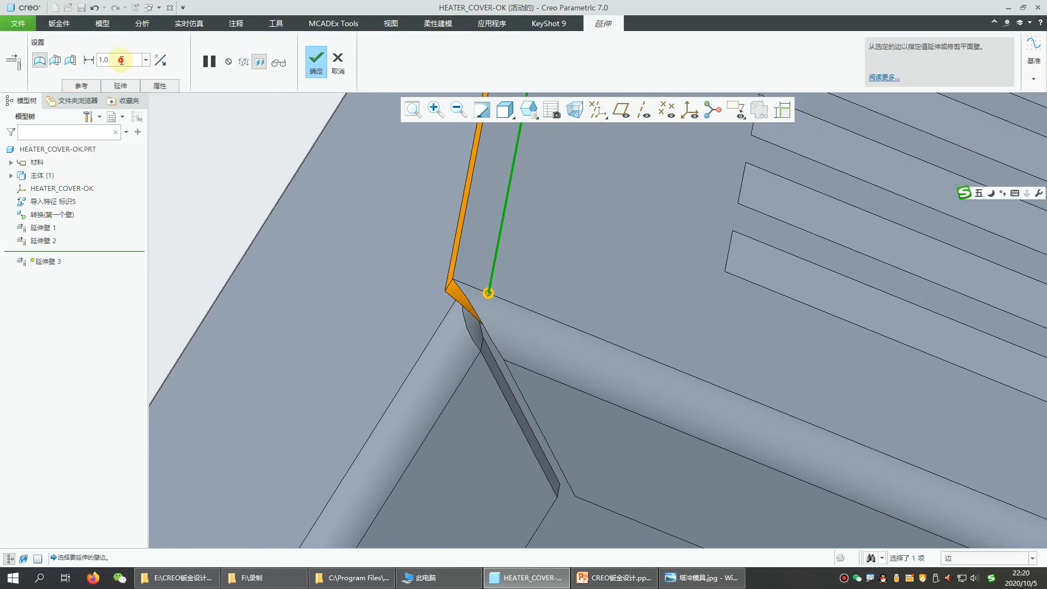
{"action": "type", "text": "0.2"}
{"action": "key", "text": "Return"}
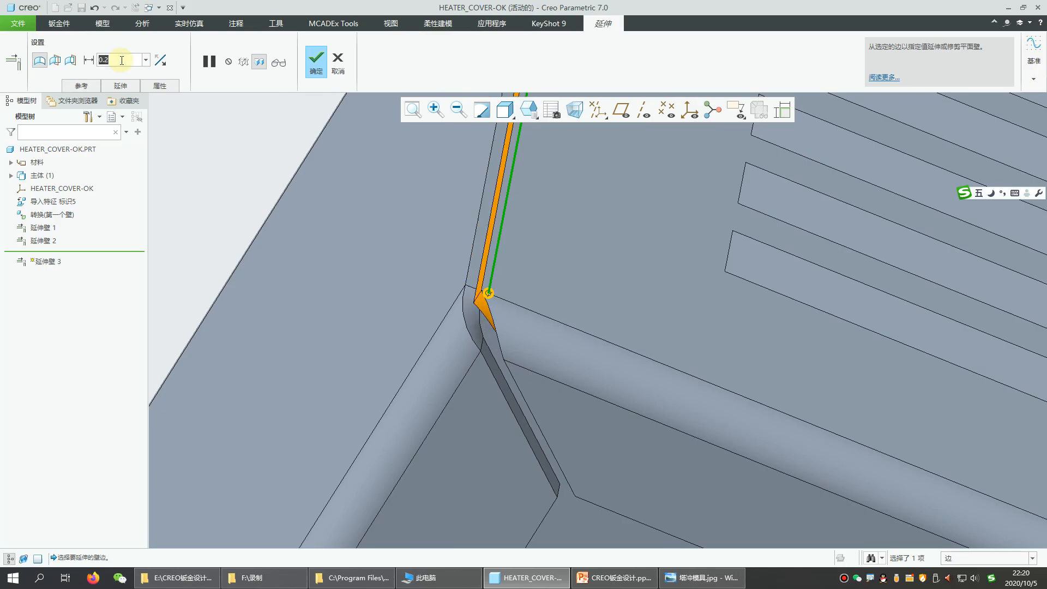
{"action": "left_click", "coordinate": [164, 62]}
{"action": "left_click", "coordinate": [317, 61]}
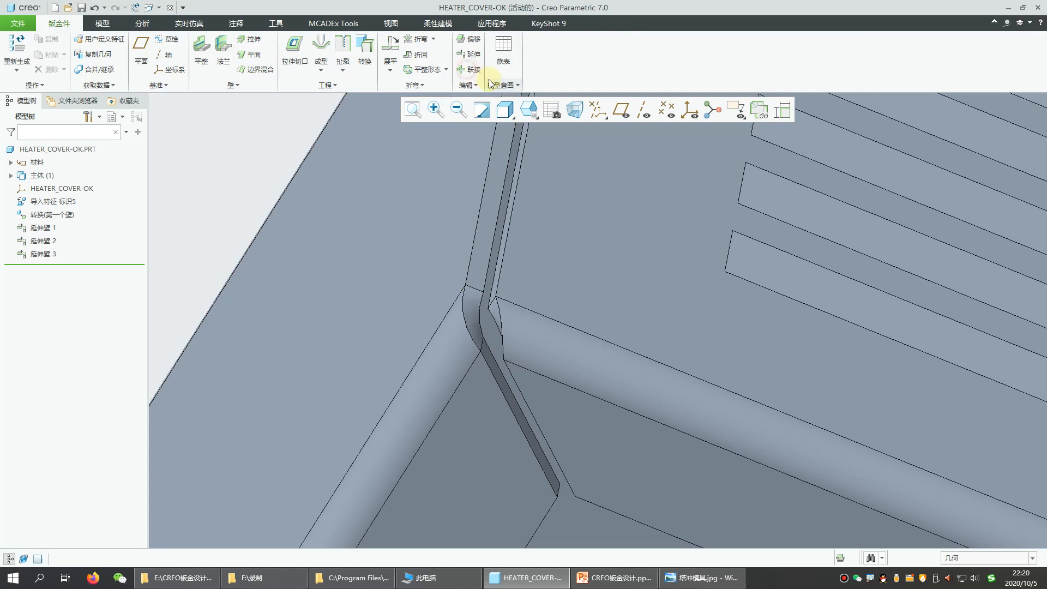
Extend the adjoining side wall by 0.5 mm from its outer edge along the same corner seam
{"action": "left_click", "coordinate": [470, 55]}
{"action": "left_click", "coordinate": [473, 252]}
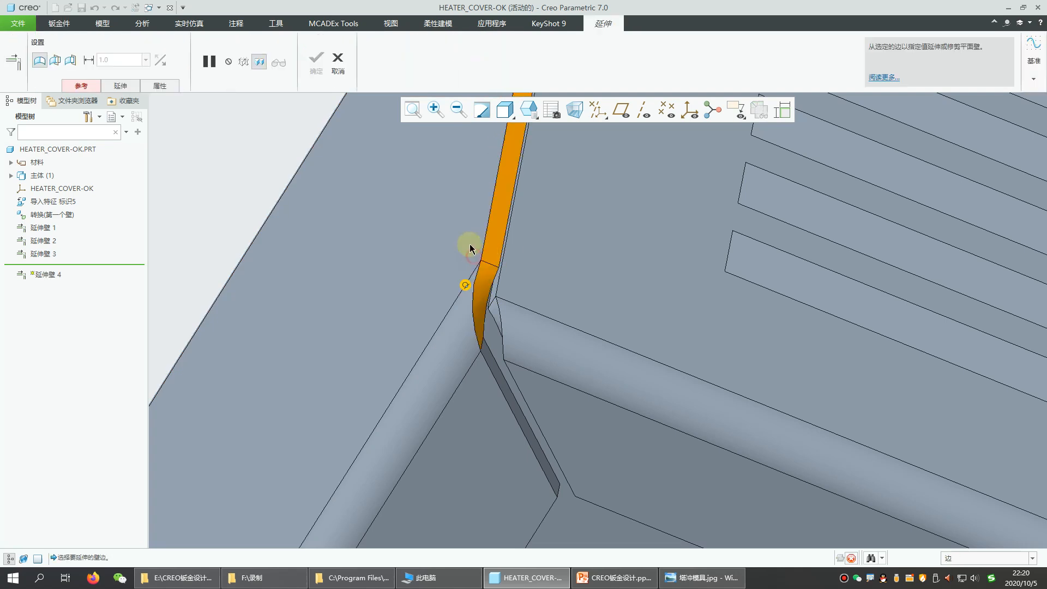
{"action": "left_click", "coordinate": [119, 62]}
{"action": "type", "text": "0.5"}
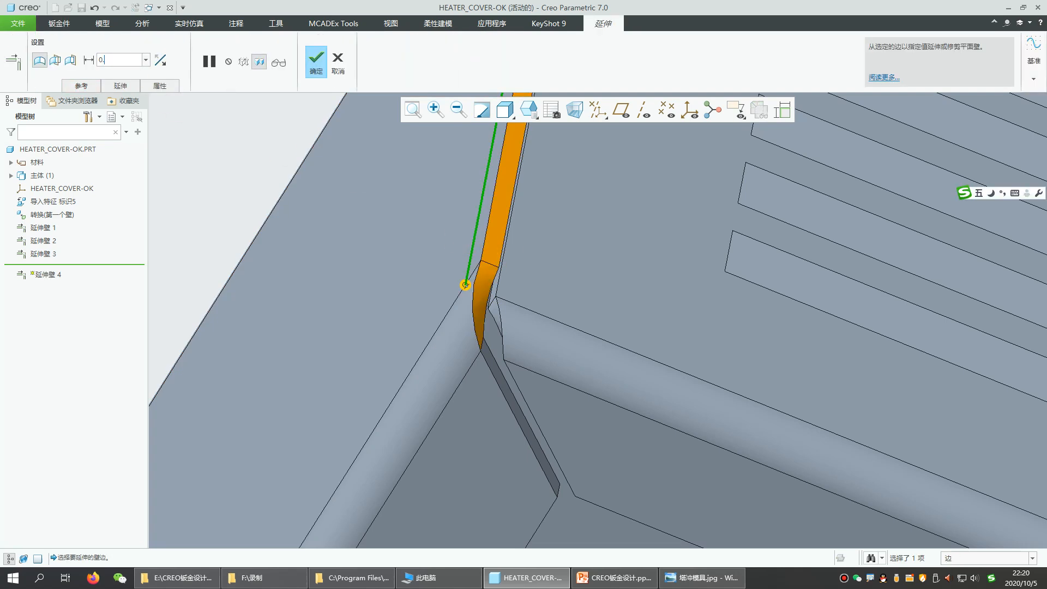
{"action": "key", "text": "Return"}
{"action": "left_click", "coordinate": [315, 61]}
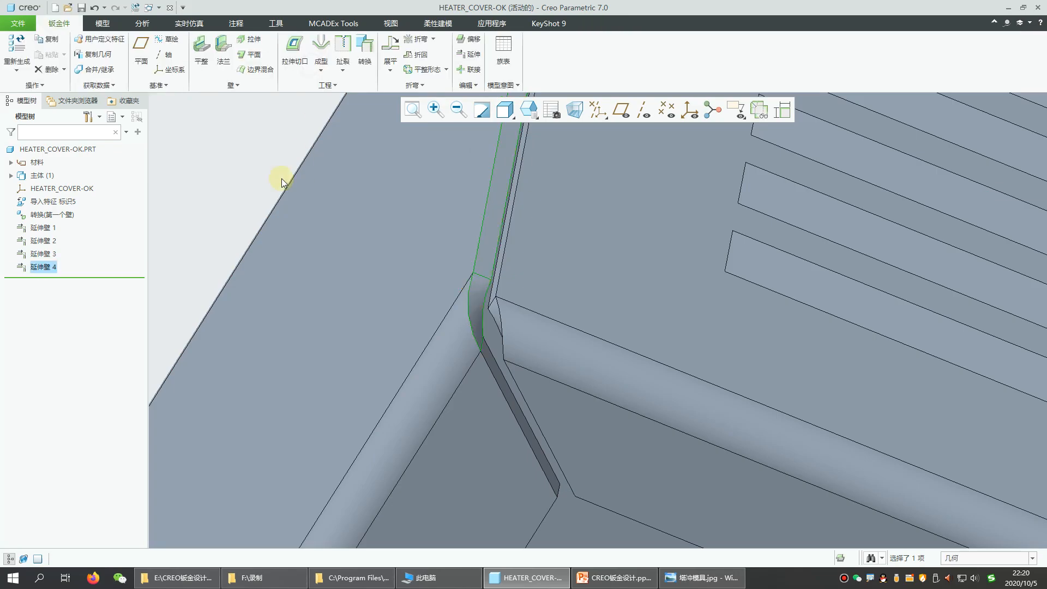
Add obround (长圆形) corner reliefs at both corners where the two slotted walls meet the side walls
{"action": "middle_click_drag", "start_coordinate": [557, 358], "coordinate": [595, 162]}
{"action": "scroll", "coordinate": [594, 163], "scroll_direction": "down", "scroll_amount": 5}
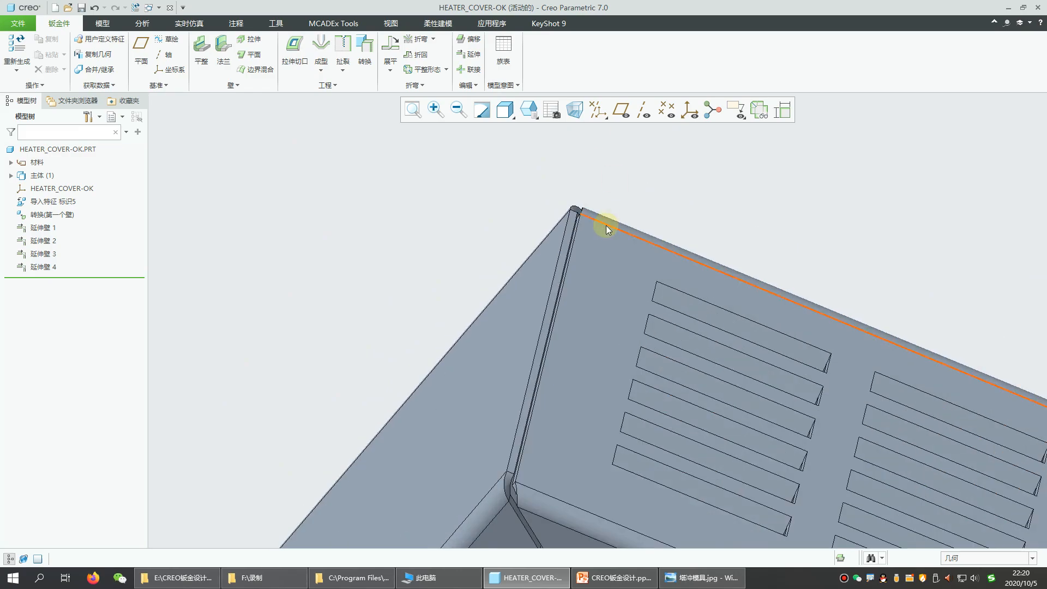
{"action": "scroll", "coordinate": [562, 276], "scroll_direction": "up", "scroll_amount": 5}
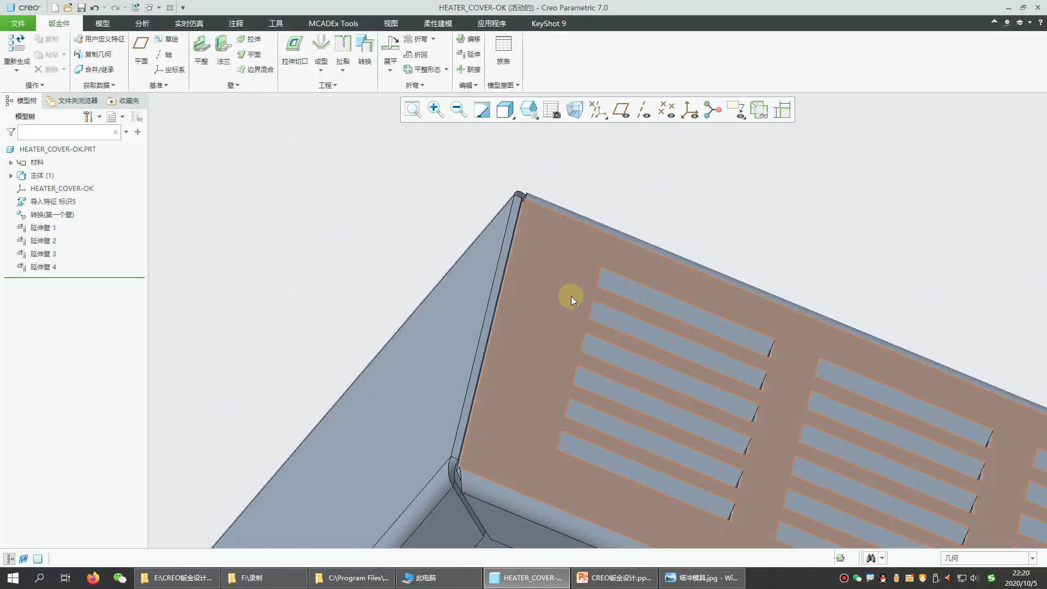
{"action": "middle_click_drag", "start_coordinate": [567, 294], "coordinate": [552, 207]}
{"action": "scroll", "coordinate": [573, 354], "scroll_direction": "up", "scroll_amount": 5}
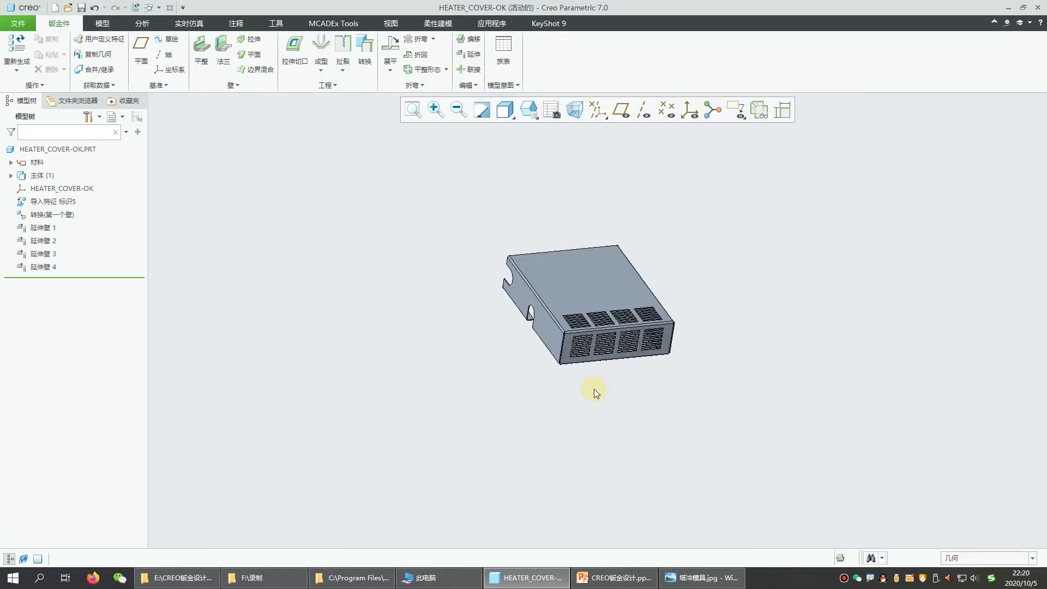
{"action": "scroll", "coordinate": [577, 325], "scroll_direction": "down", "scroll_amount": 5}
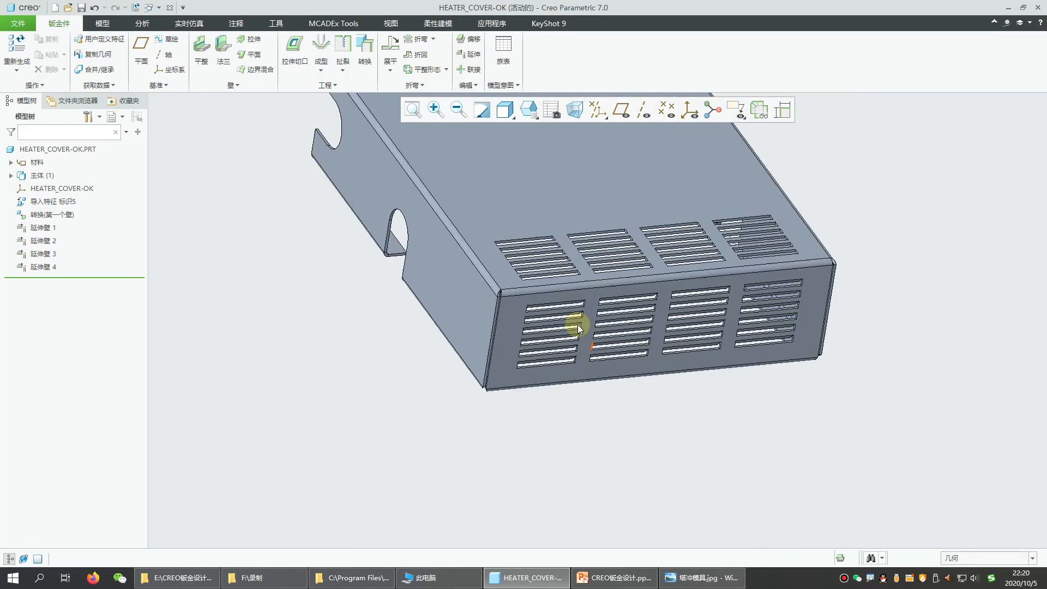
{"action": "left_click", "coordinate": [327, 85]}
{"action": "left_click", "coordinate": [321, 100]}
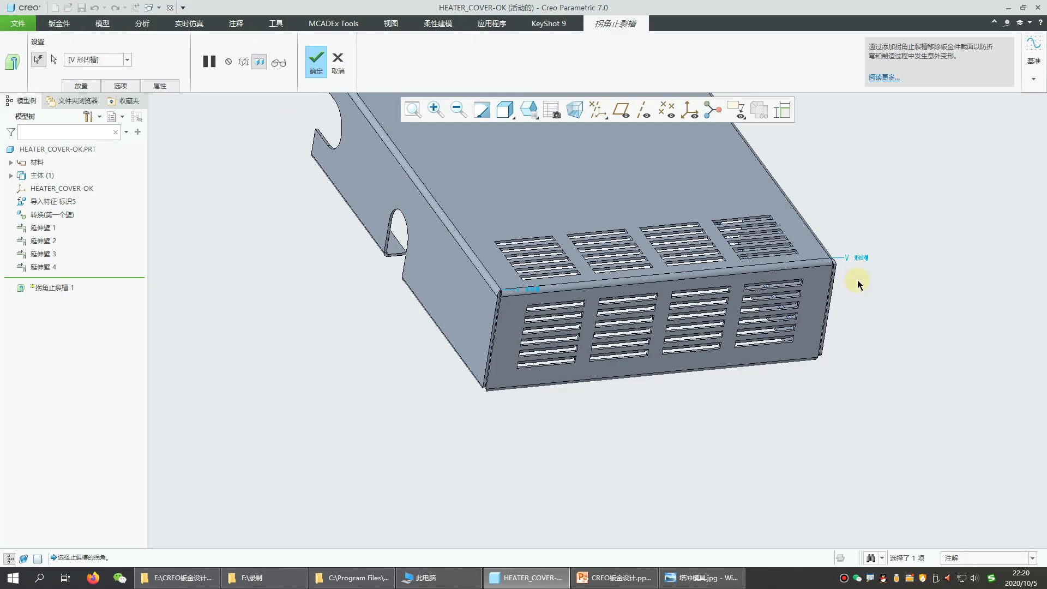
{"action": "left_click", "coordinate": [104, 60]}
{"action": "left_click", "coordinate": [87, 146]}
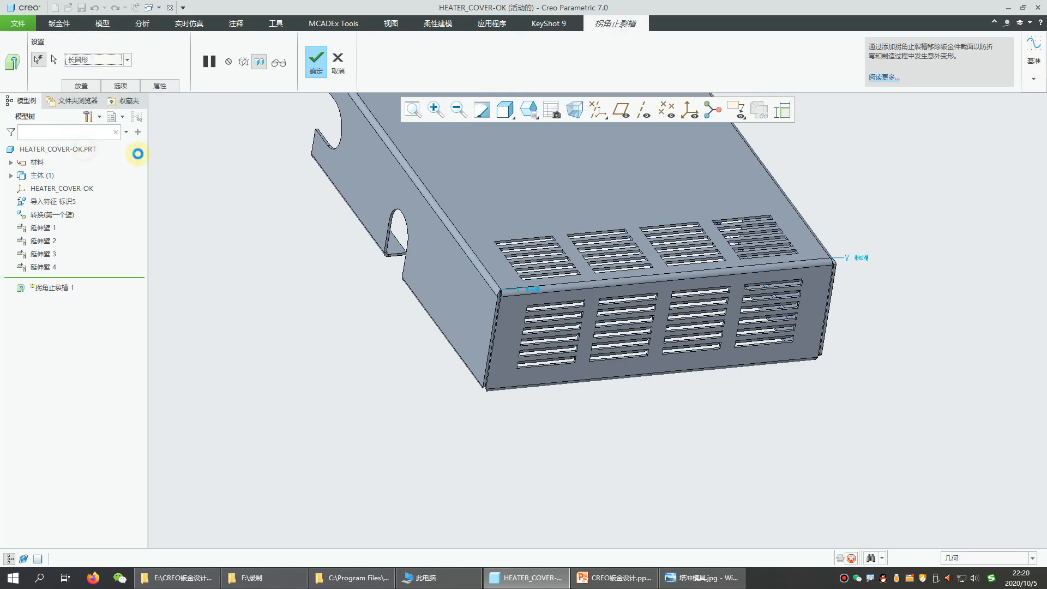
{"action": "left_click", "coordinate": [316, 62]}
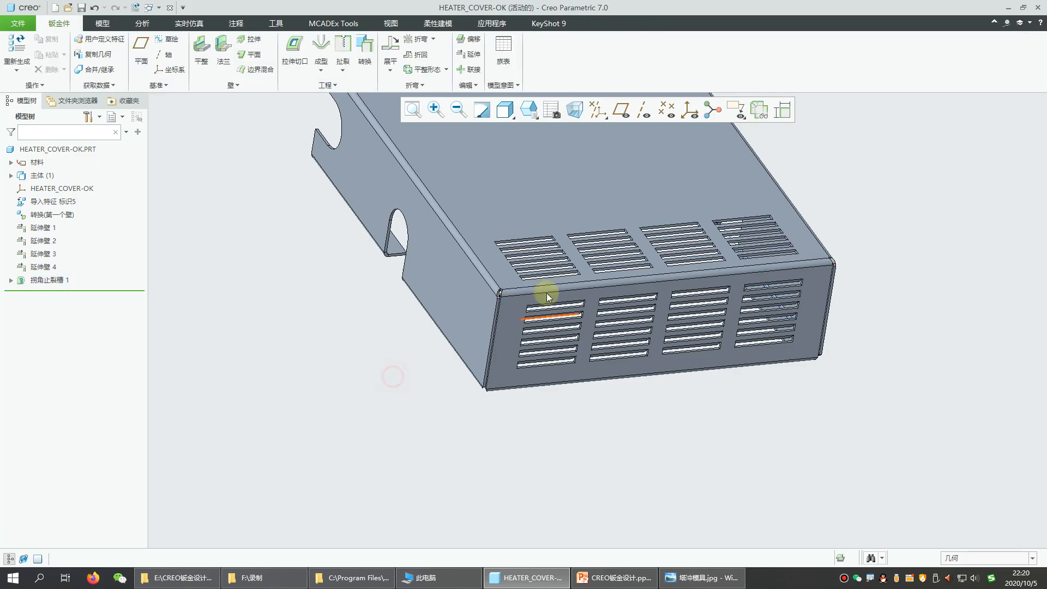
Examine the new corner reliefs and the wall seams at the slotted end, then restore the standard orientation
{"action": "scroll", "coordinate": [546, 293], "scroll_direction": "down", "scroll_amount": 3}
{"action": "scroll", "coordinate": [534, 284], "scroll_direction": "up", "scroll_amount": 2}
{"action": "scroll", "coordinate": [503, 232], "scroll_direction": "up", "scroll_amount": 2}
{"action": "middle_click_drag", "start_coordinate": [562, 273], "coordinate": [604, 456]}
{"action": "scroll", "coordinate": [692, 389], "scroll_direction": "down", "scroll_amount": 4}
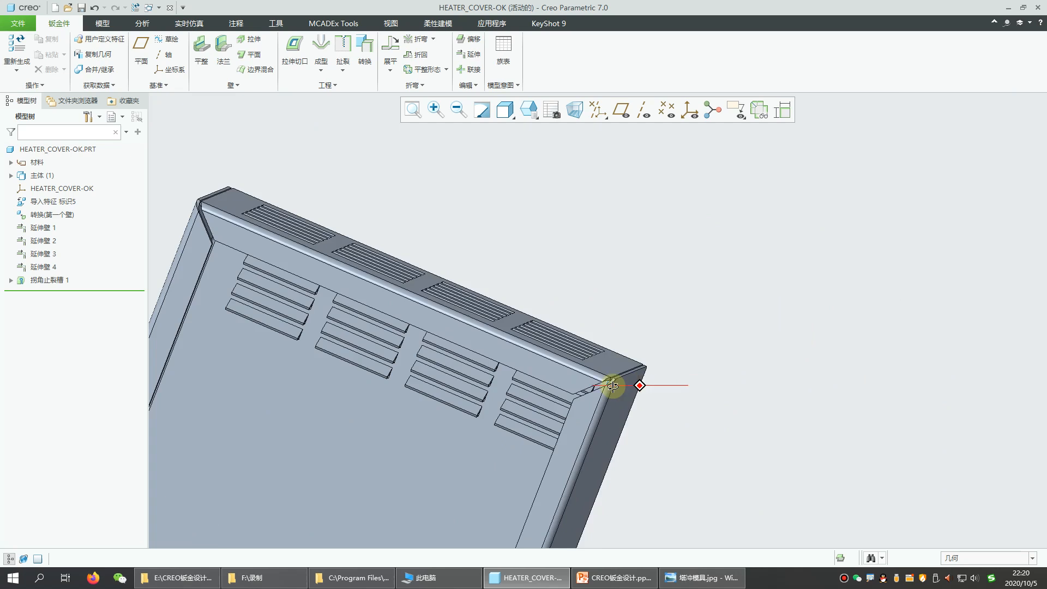
{"action": "middle_click_drag", "start_coordinate": [613, 386], "coordinate": [593, 367]}
{"action": "scroll", "coordinate": [571, 329], "scroll_direction": "down", "scroll_amount": 4}
{"action": "scroll", "coordinate": [670, 375], "scroll_direction": "up", "scroll_amount": 3}
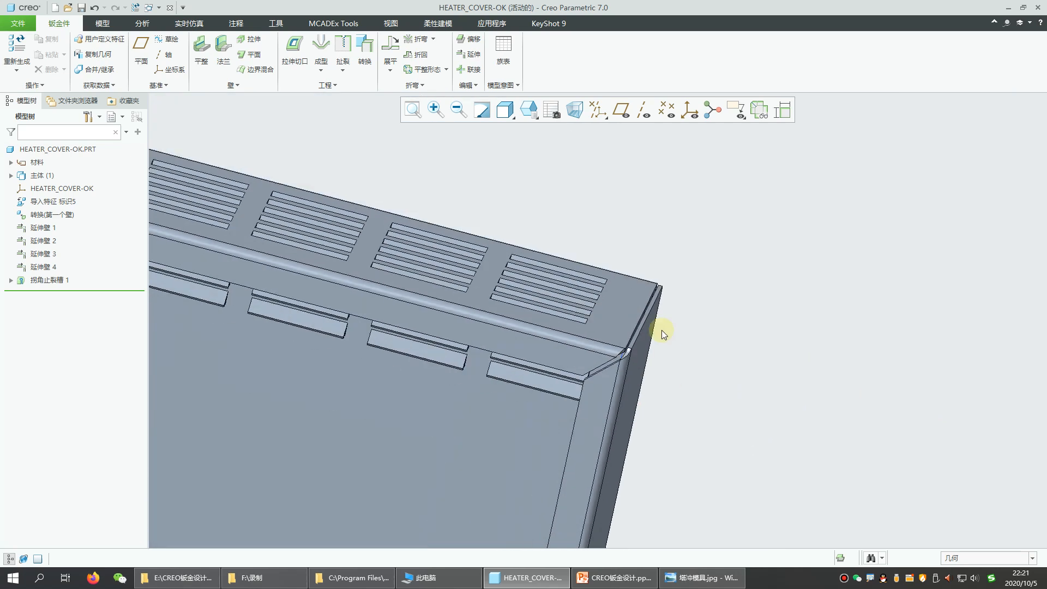
{"action": "key", "text": "ctrl+d"}
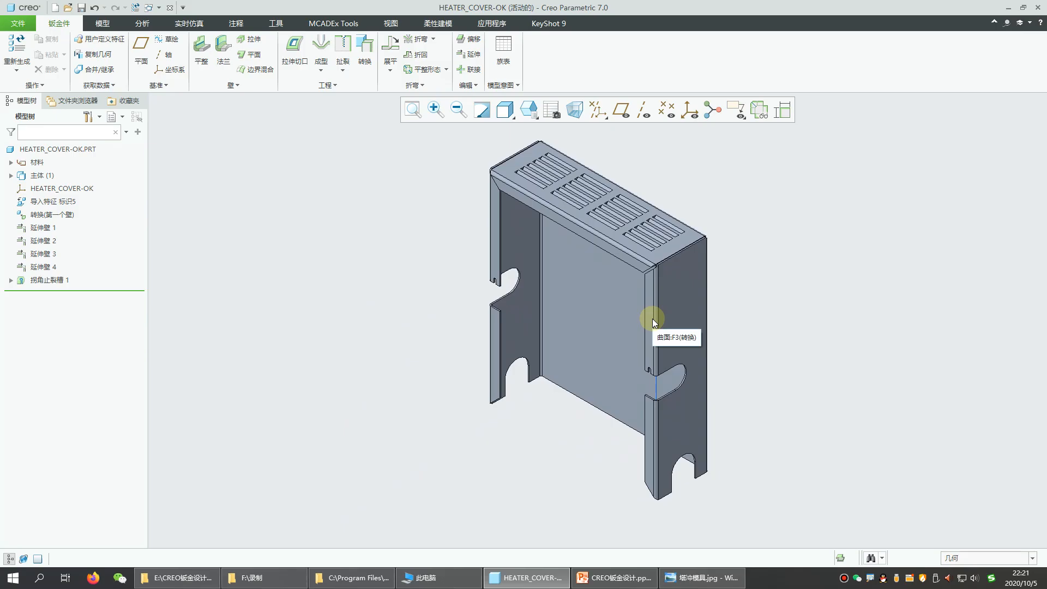
Start a second Creo Parametric session from the desktop and return to the heater cover window
{"action": "left_click", "coordinate": [534, 580]}
{"action": "left_click", "coordinate": [986, 11]}
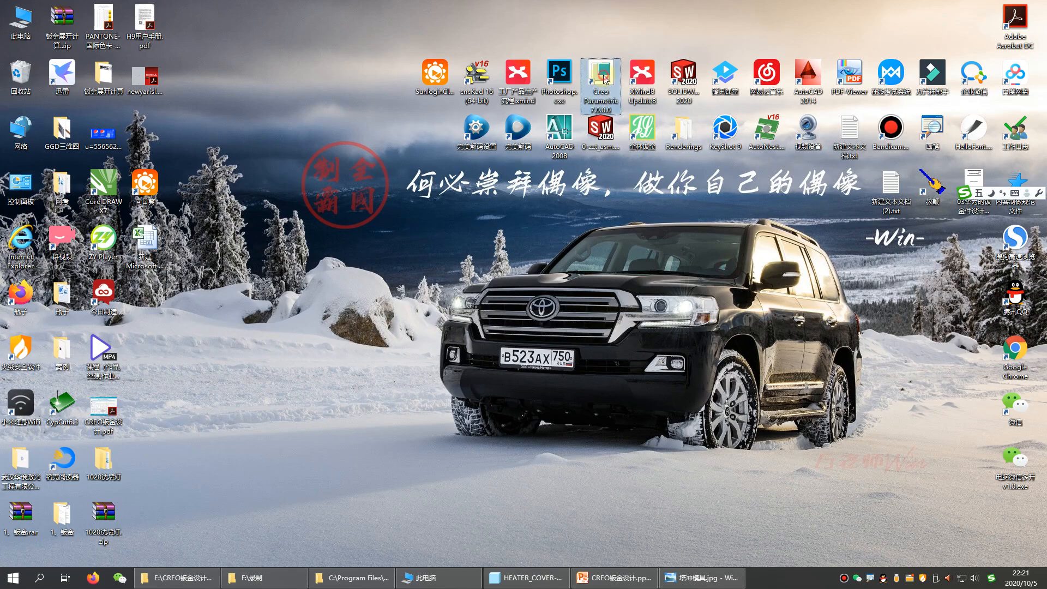
{"action": "left_click", "coordinate": [526, 578]}
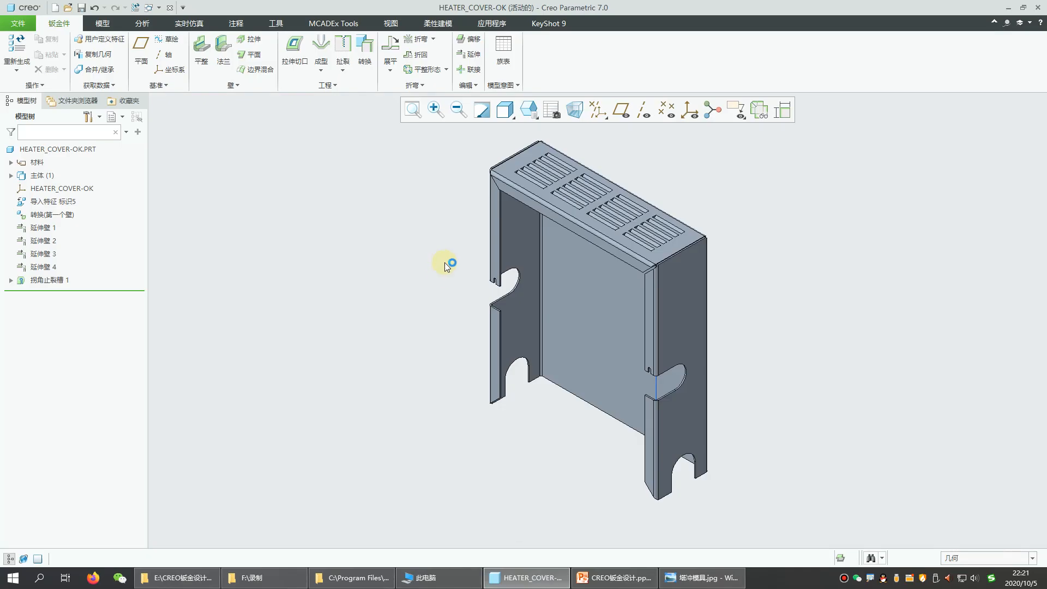
Display the dimensions attached to the cover's large slotted base wall, then regenerate the part
{"action": "middle_click_drag", "start_coordinate": [552, 398], "coordinate": [600, 303]}
{"action": "scroll", "coordinate": [519, 408], "scroll_direction": "up", "scroll_amount": 4}
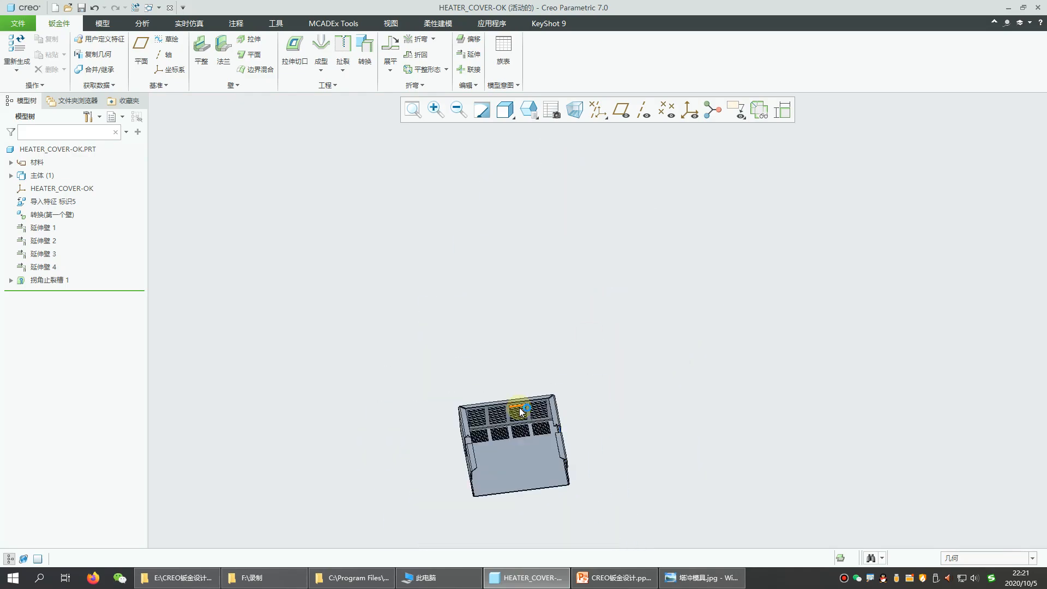
{"action": "scroll", "coordinate": [492, 492], "scroll_direction": "down", "scroll_amount": 5}
{"action": "middle_click_drag", "start_coordinate": [425, 433], "coordinate": [517, 417]}
{"action": "scroll", "coordinate": [534, 425], "scroll_direction": "up", "scroll_amount": 4}
{"action": "scroll", "coordinate": [531, 465], "scroll_direction": "down", "scroll_amount": 3}
{"action": "left_click", "coordinate": [557, 440]}
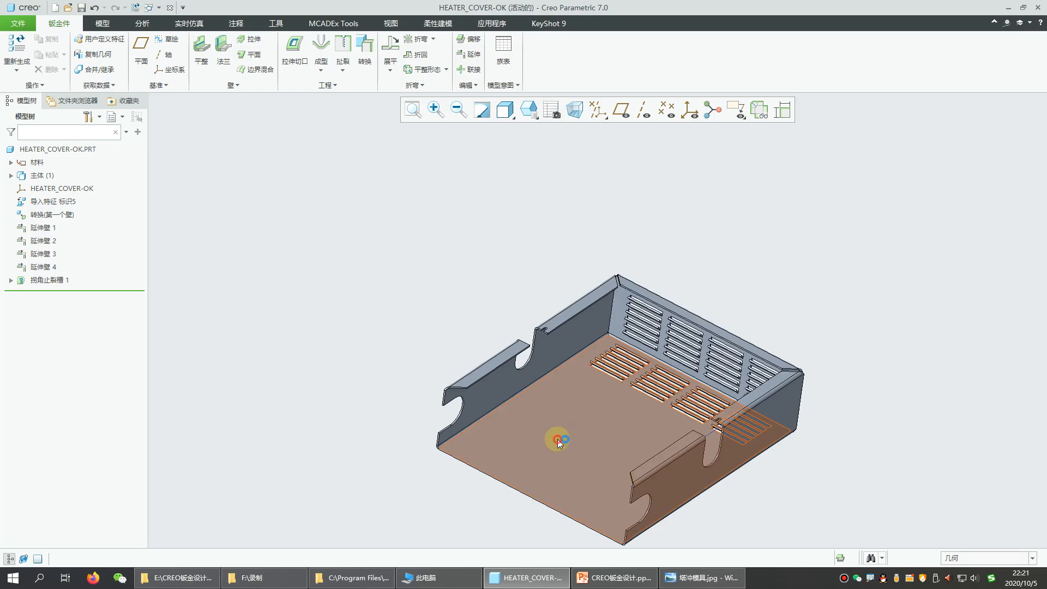
{"action": "left_click", "coordinate": [552, 445]}
{"action": "scroll", "coordinate": [744, 517], "scroll_direction": "down", "scroll_amount": 2}
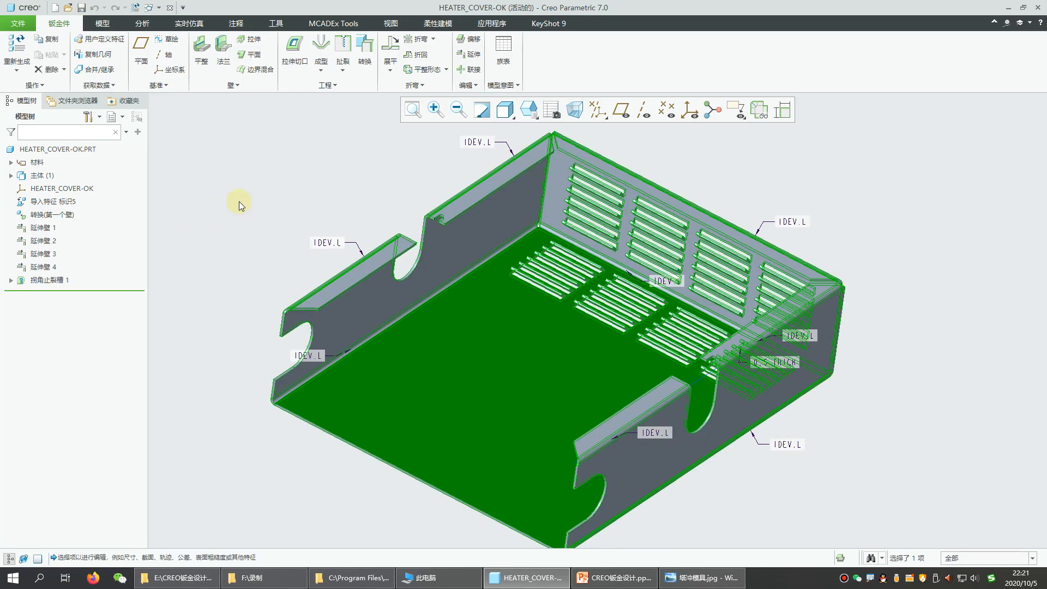
{"action": "key", "text": "ctrl+g"}
Examine the notched side walls, return flanges and vent slots from the open side of the cover
{"action": "scroll", "coordinate": [482, 429], "scroll_direction": "up", "scroll_amount": 2}
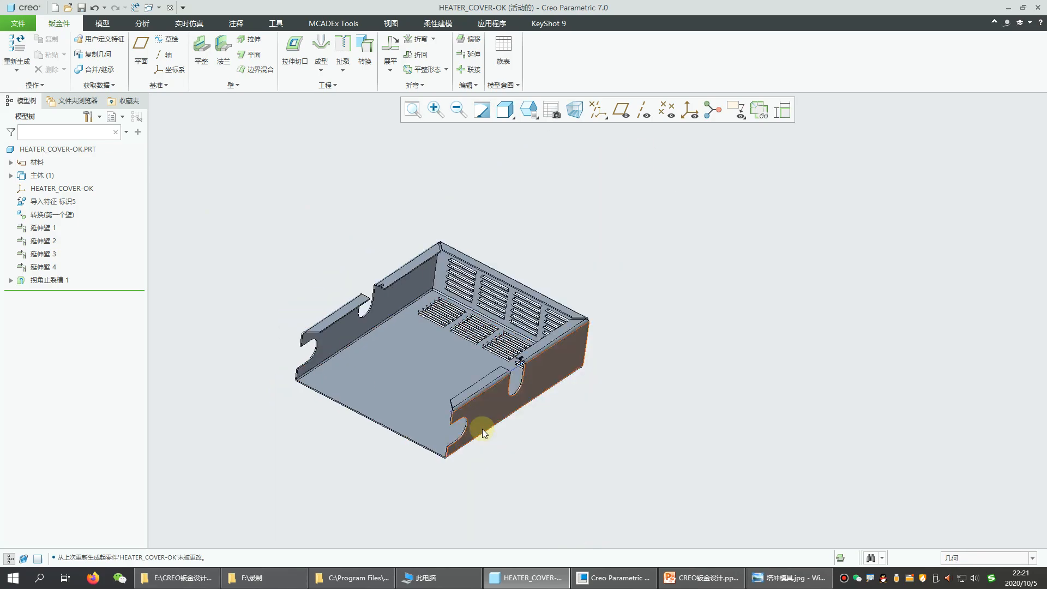
{"action": "middle_click_drag", "start_coordinate": [482, 428], "coordinate": [426, 476]}
{"action": "scroll", "coordinate": [522, 424], "scroll_direction": "down", "scroll_amount": 3}
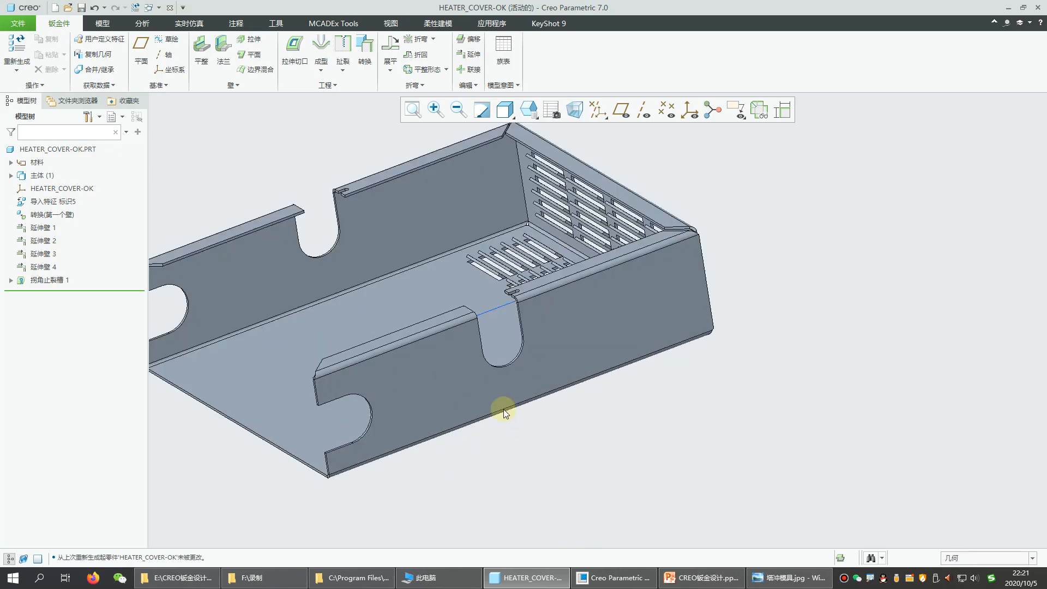
{"action": "scroll", "coordinate": [502, 408], "scroll_direction": "up", "scroll_amount": 3}
{"action": "middle_click_drag", "start_coordinate": [347, 393], "coordinate": [411, 371], "text": "ctrl"}
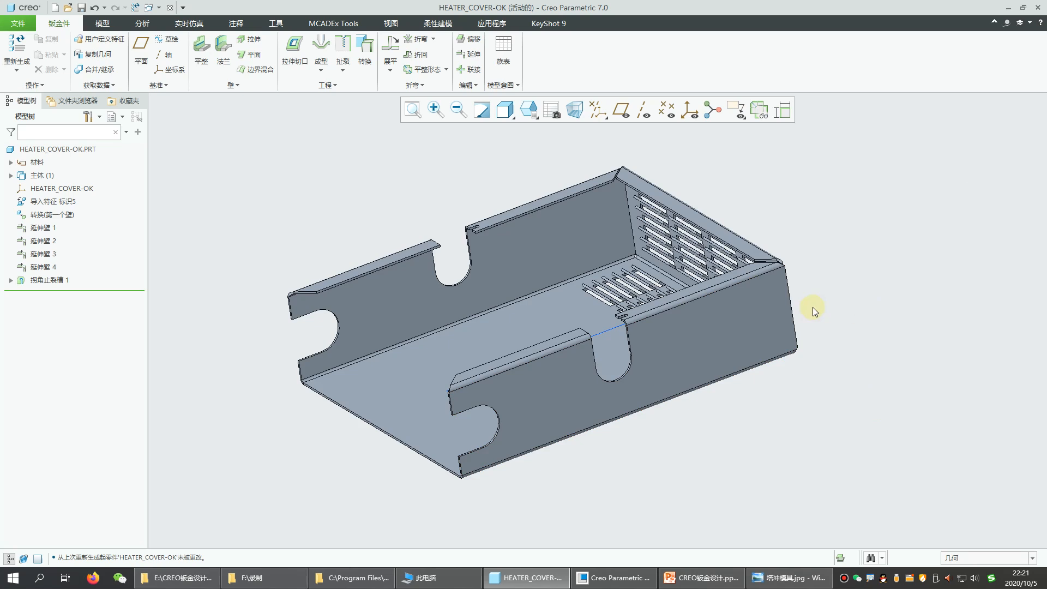
{"action": "middle_click_drag", "start_coordinate": [830, 373], "coordinate": [905, 361]}
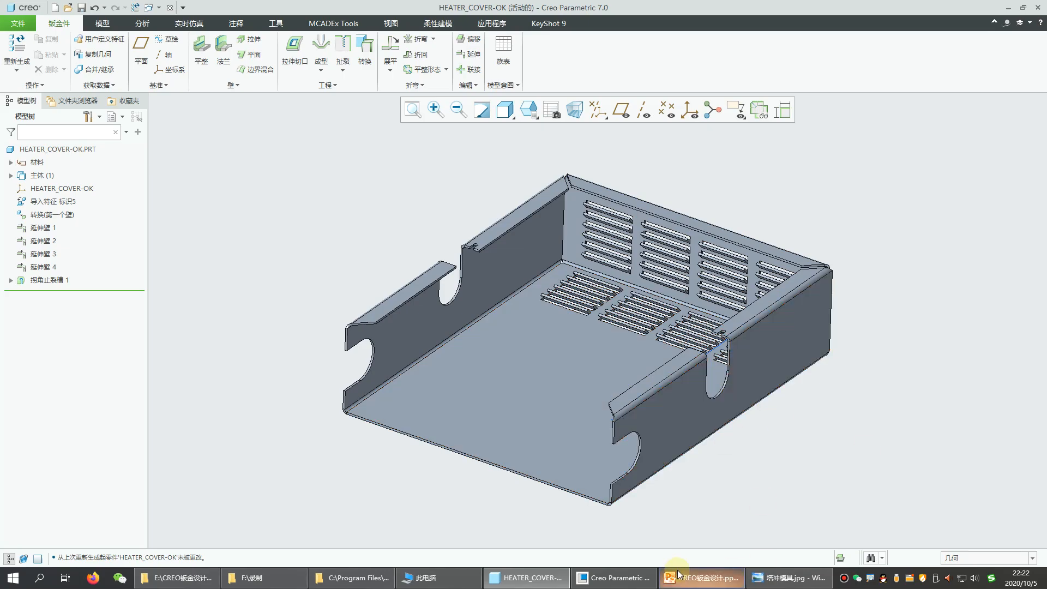
Switch to the second Creo Parametric session and set its working directory to 27带通风口机盖案例 under 建模模块
{"action": "left_click", "coordinate": [613, 578]}
{"action": "left_click", "coordinate": [816, 101]}
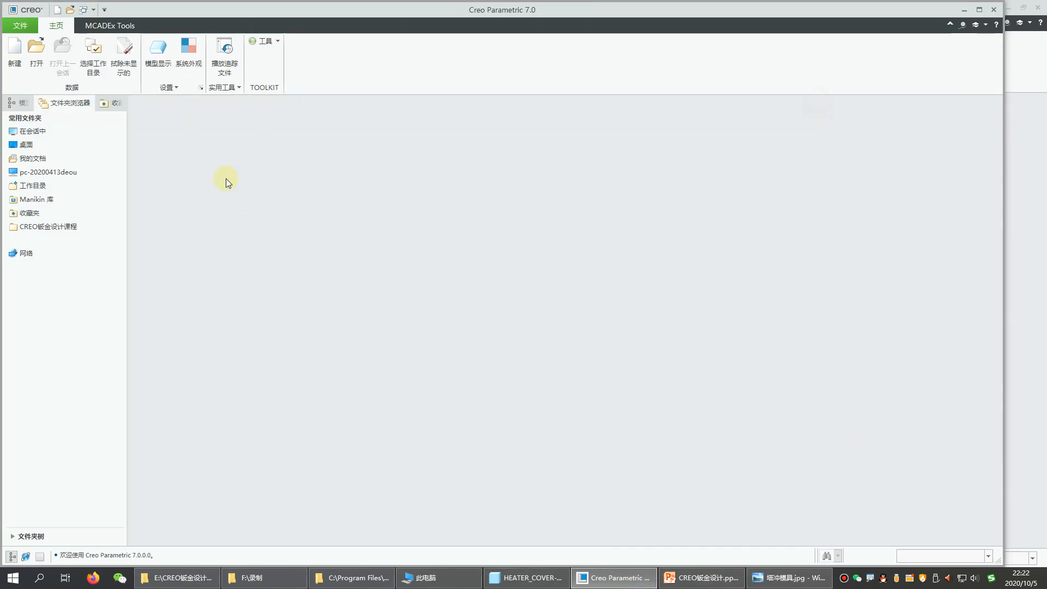
{"action": "left_click", "coordinate": [95, 58]}
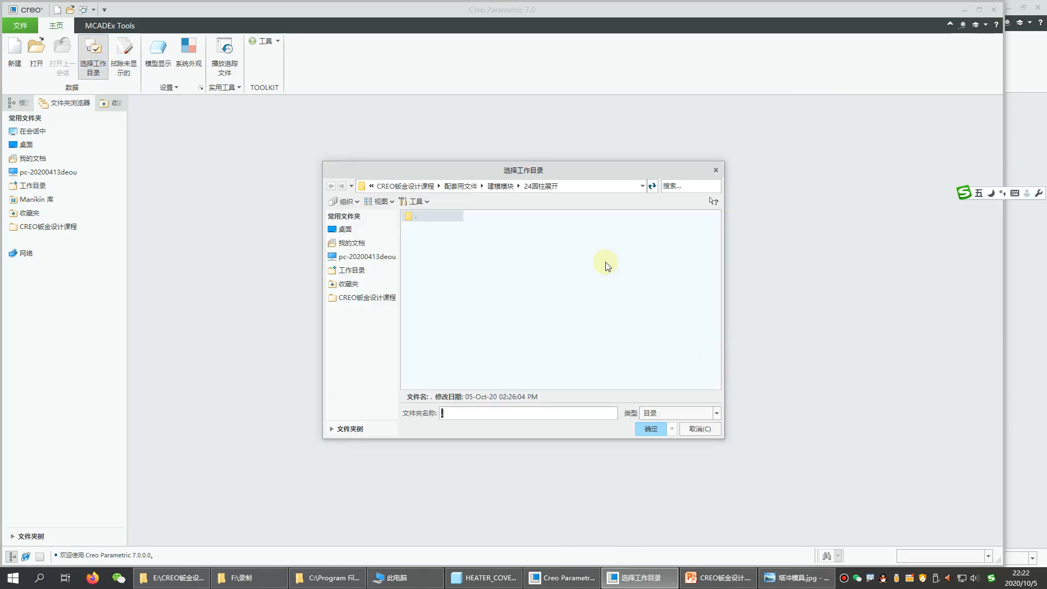
{"action": "left_click", "coordinate": [500, 186]}
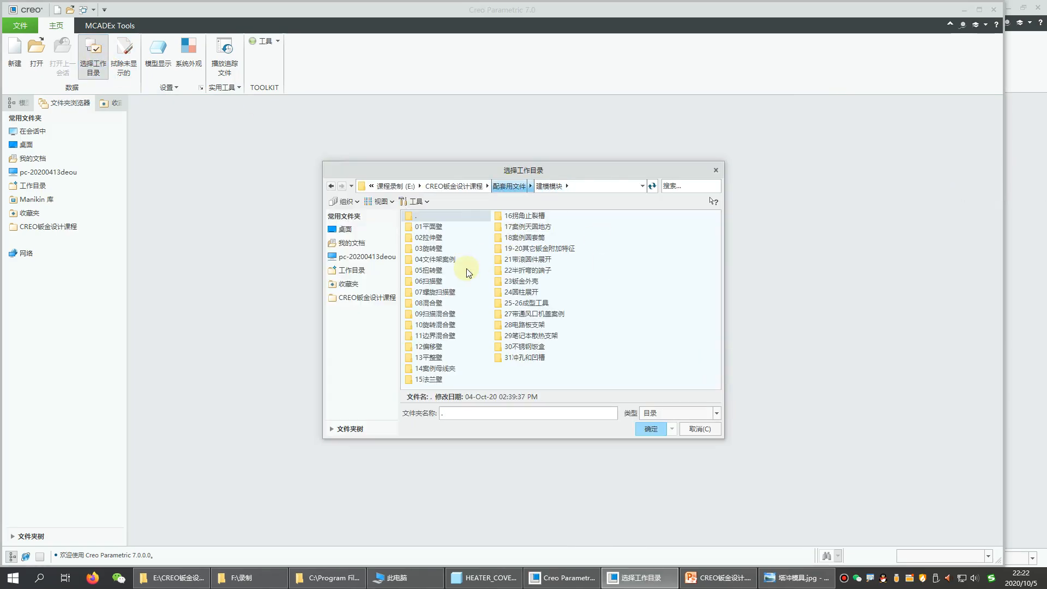
{"action": "double_click", "coordinate": [534, 313]}
{"action": "left_click", "coordinate": [651, 429]}
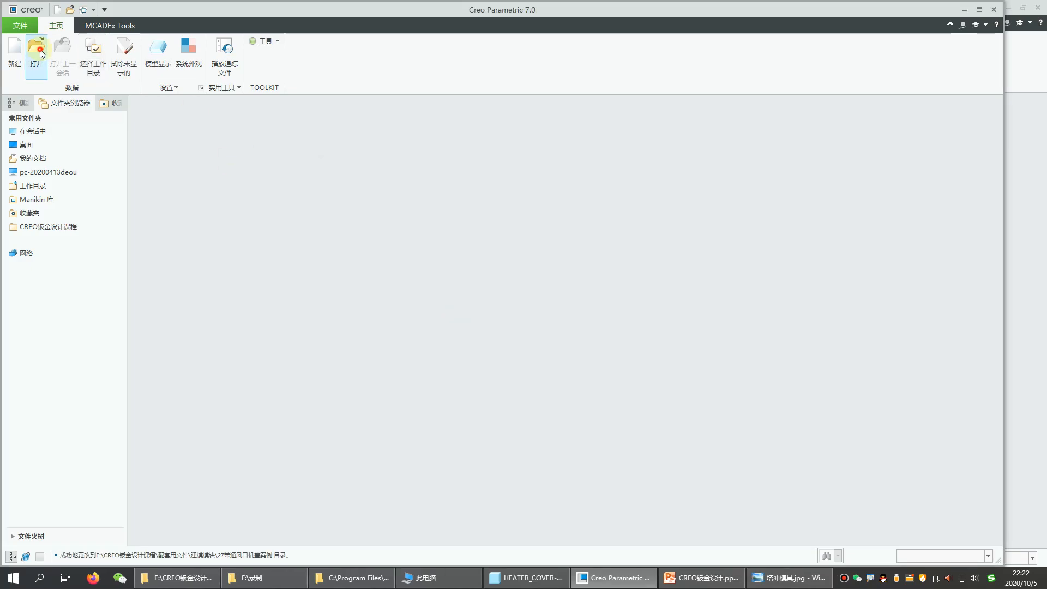
Open the part 机盖.prt and hide its datum planes, axes and points
{"action": "left_click", "coordinate": [38, 52]}
{"action": "left_click", "coordinate": [426, 227]}
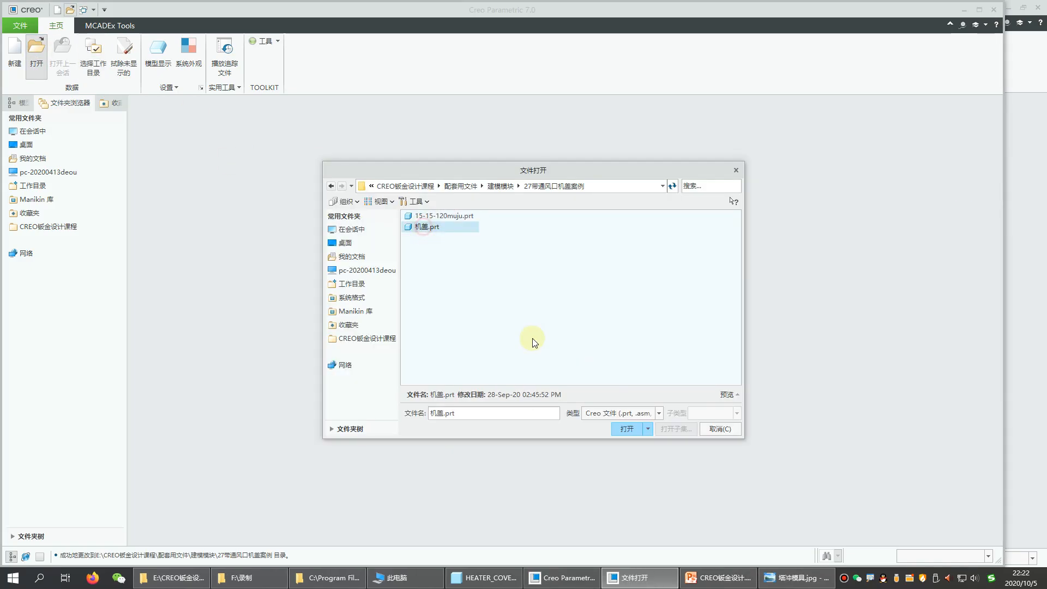
{"action": "left_click", "coordinate": [626, 428]}
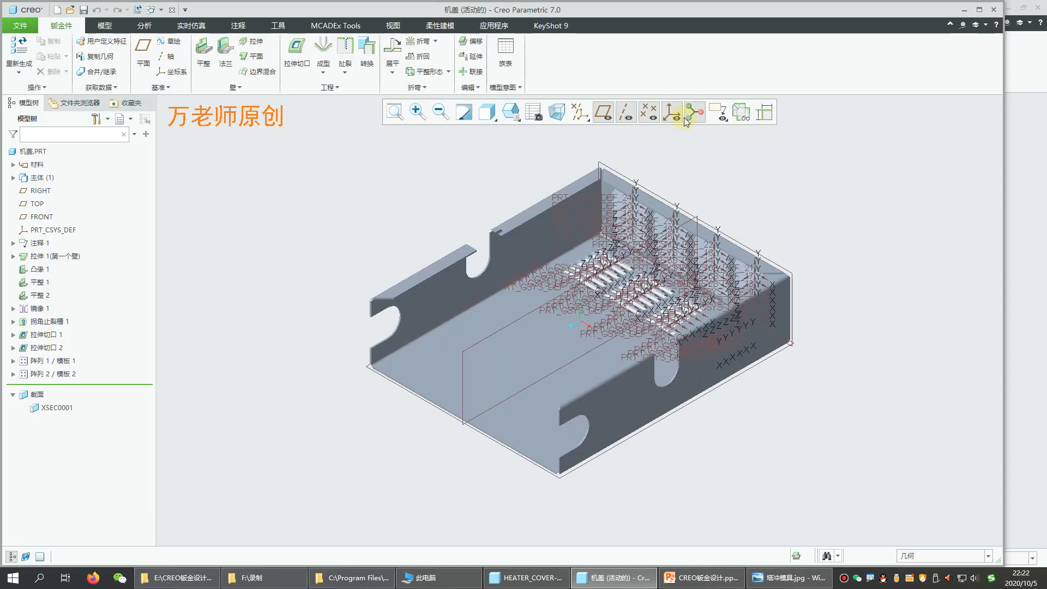
{"action": "left_click", "coordinate": [603, 112]}
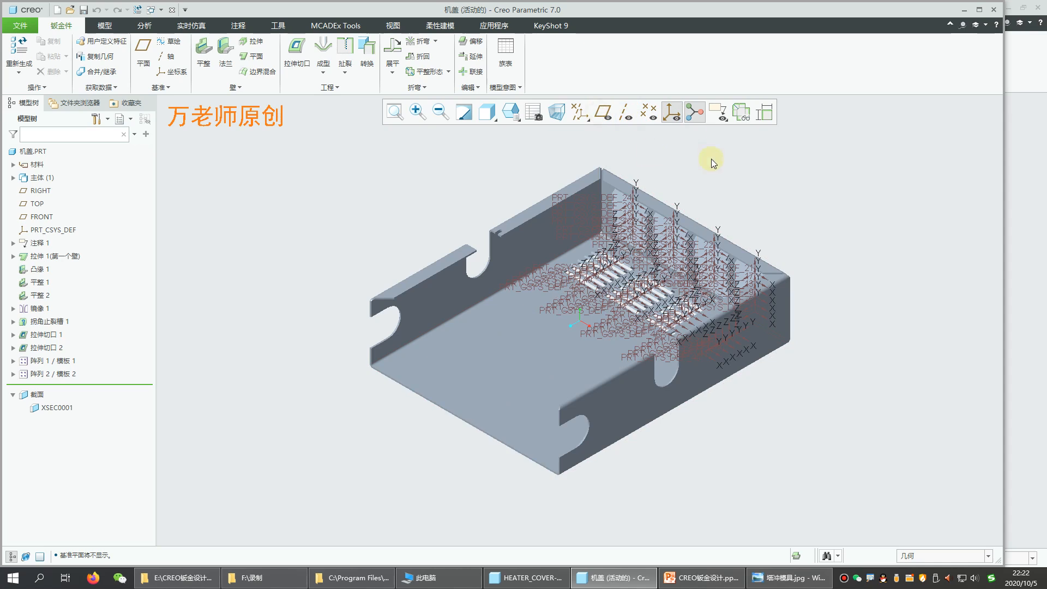
Hide the coordinate systems and display the dimensions of the first wall from the cover's large slotted base
{"action": "left_click", "coordinate": [690, 117]}
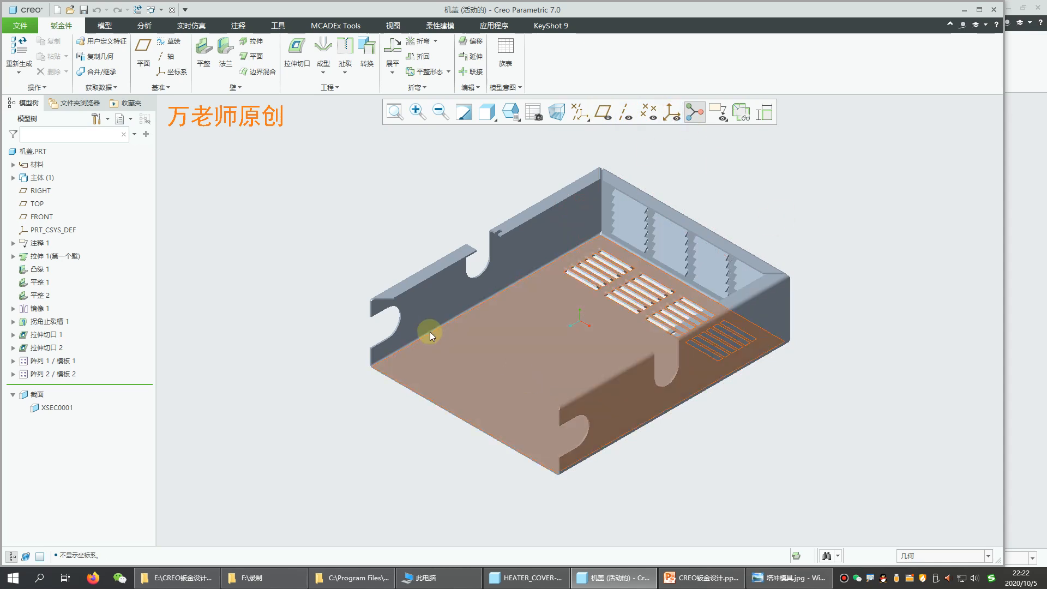
{"action": "left_click", "coordinate": [482, 349]}
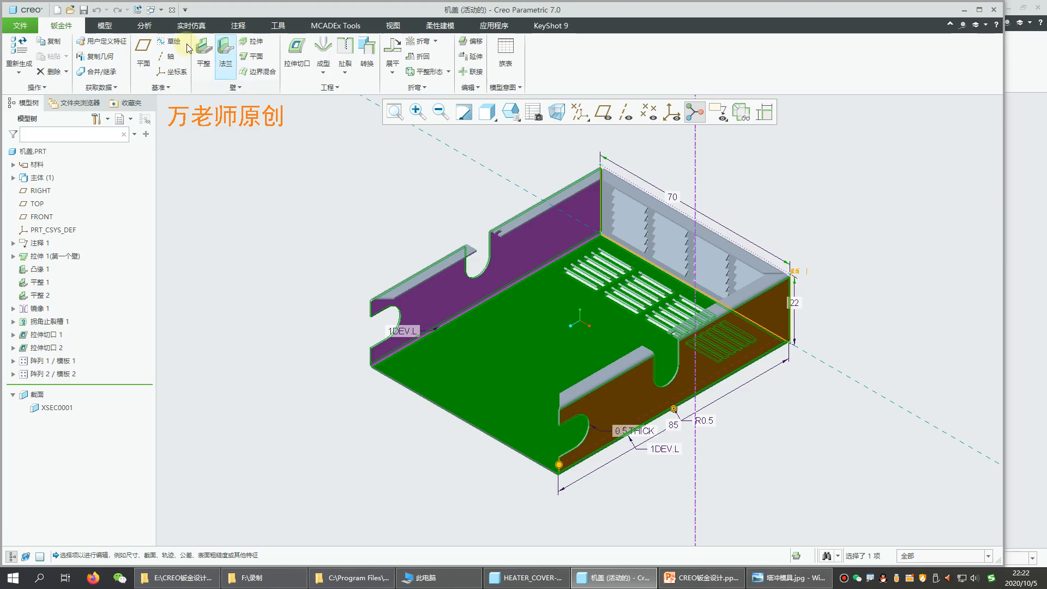
Close the 机盖 part and erase all objects not displayed from the session
{"action": "left_click", "coordinate": [172, 10]}
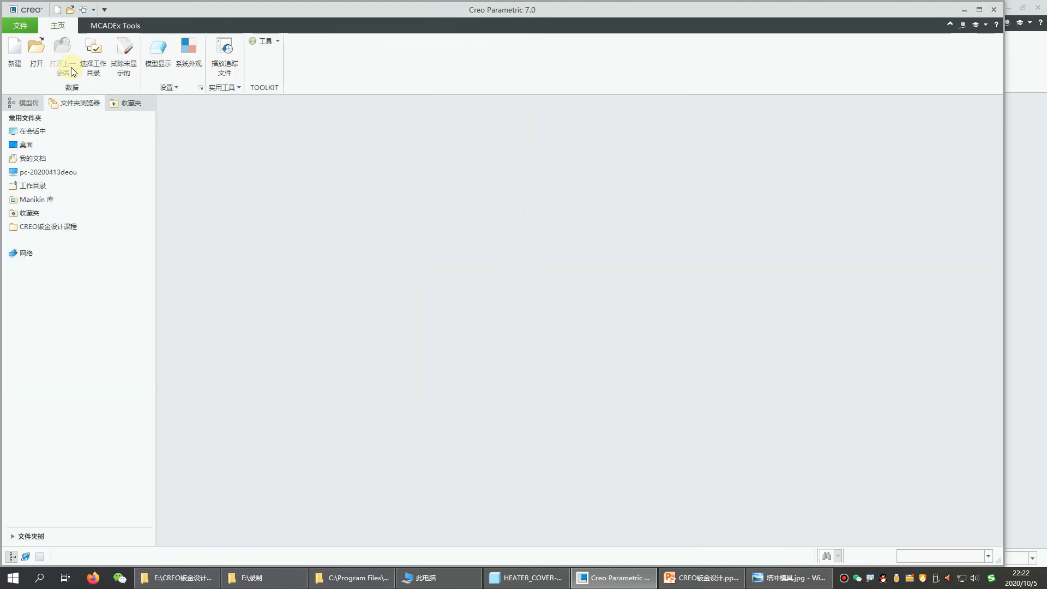
{"action": "left_click", "coordinate": [123, 58]}
{"action": "left_click", "coordinate": [534, 388]}
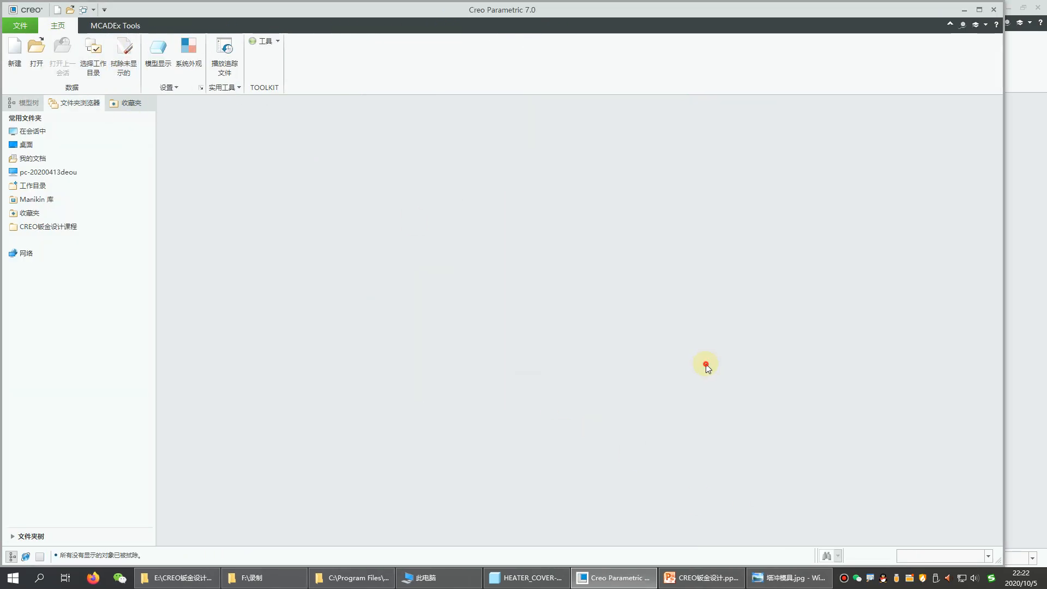
Create a sheet metal part named 027 from the mmns_part_sheetmetal_abs template and show its datum planes
{"action": "left_click", "coordinate": [14, 55]}
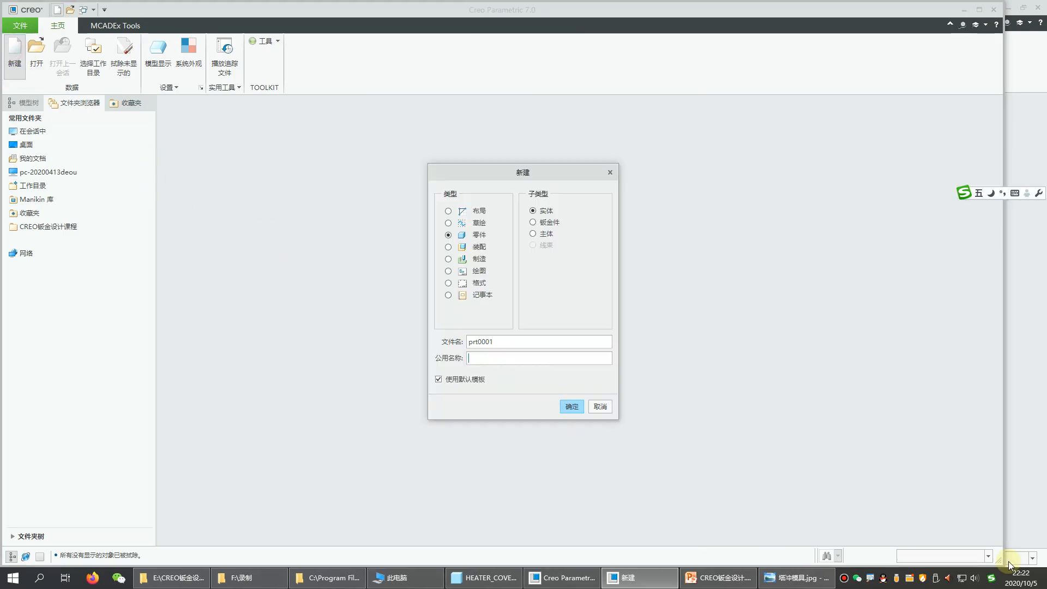
{"action": "left_click", "coordinate": [534, 223]}
{"action": "left_click", "coordinate": [439, 379]}
{"action": "left_click_drag", "start_coordinate": [510, 342], "coordinate": [414, 343]}
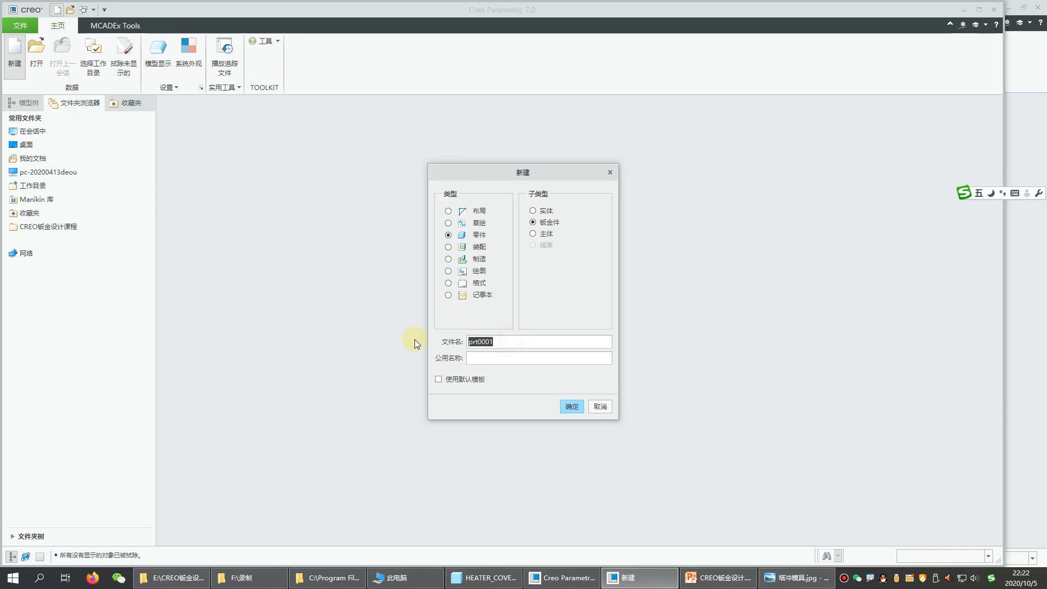
{"action": "type", "text": "123"}
{"action": "key", "text": "Return"}
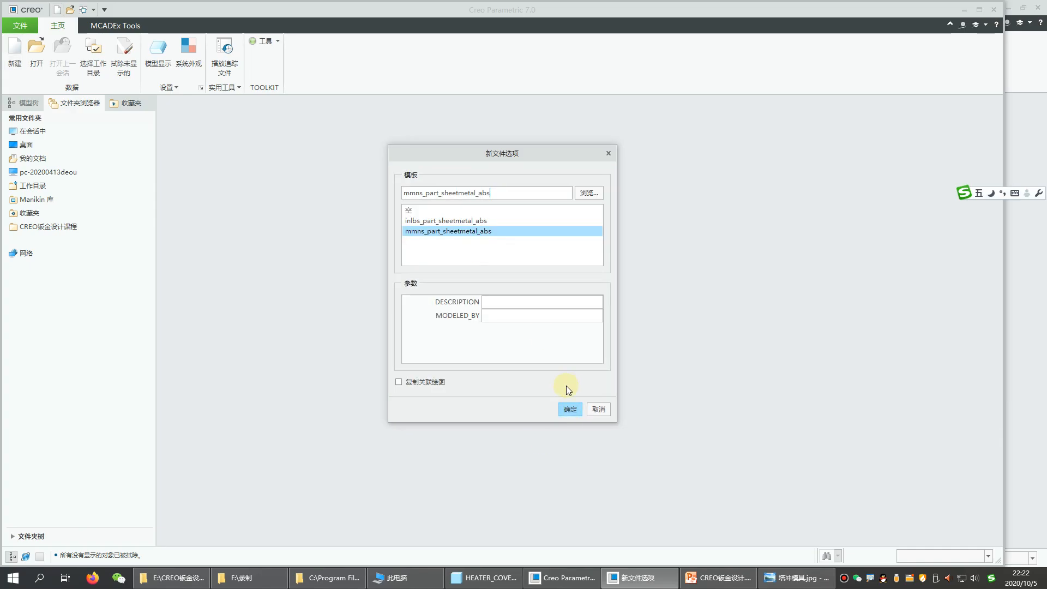
{"action": "left_click", "coordinate": [566, 409]}
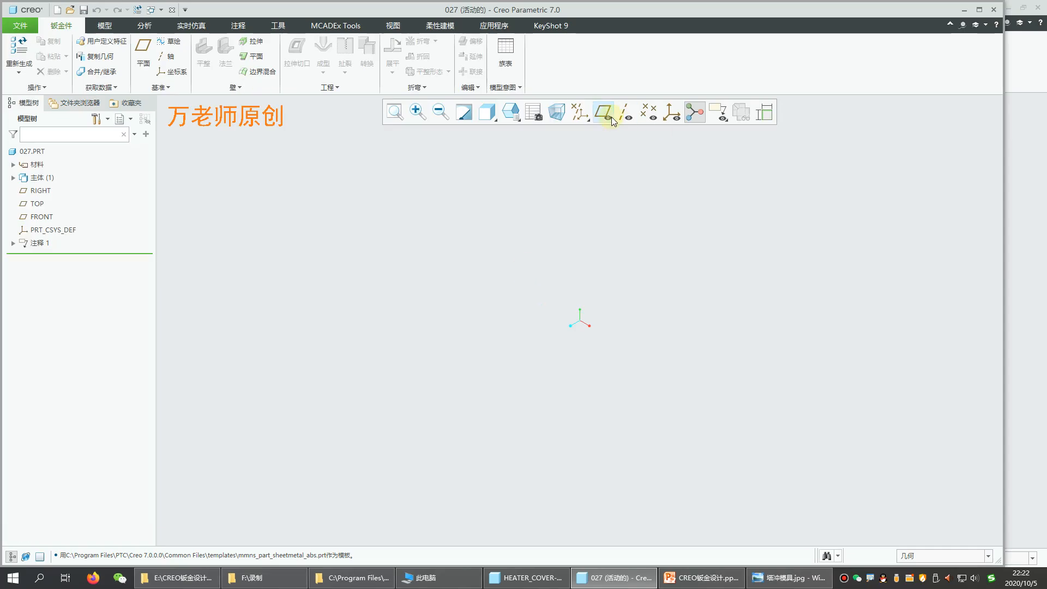
{"action": "left_click", "coordinate": [611, 118]}
Switch to the HEATER_COVER-OK session and measure the distance between the outer faces of the cover's two side walls
{"action": "left_click", "coordinate": [526, 577]}
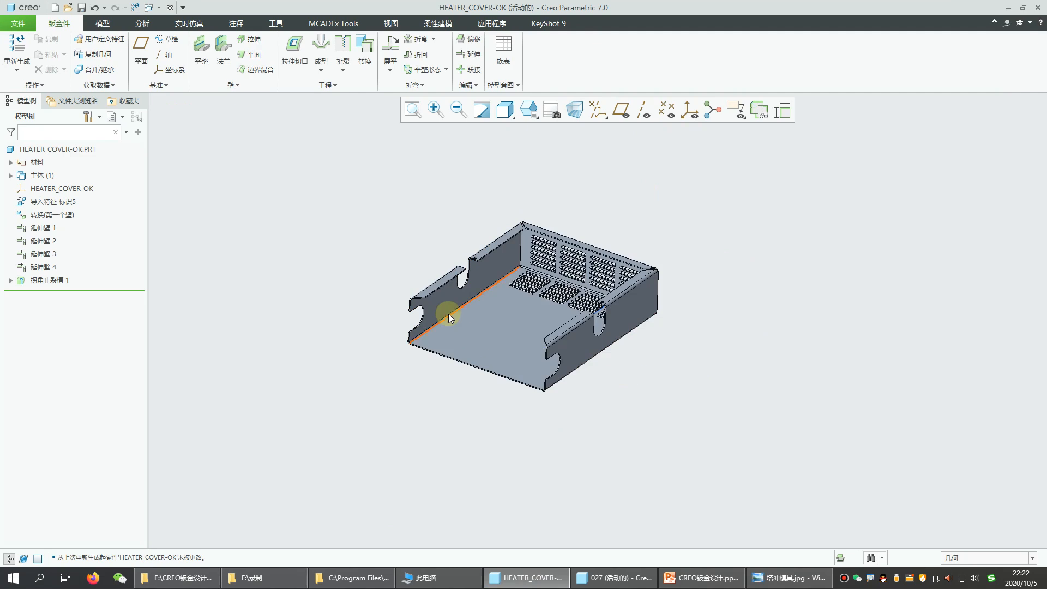
{"action": "scroll", "coordinate": [545, 381], "scroll_direction": "down", "scroll_amount": 5}
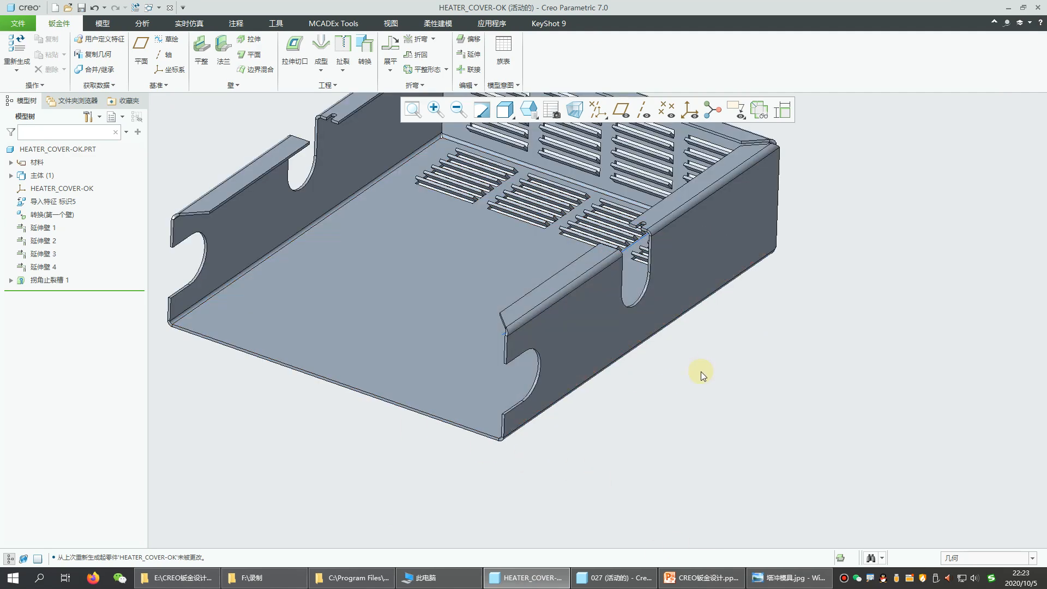
{"action": "scroll", "coordinate": [701, 371], "scroll_direction": "up", "scroll_amount": 3}
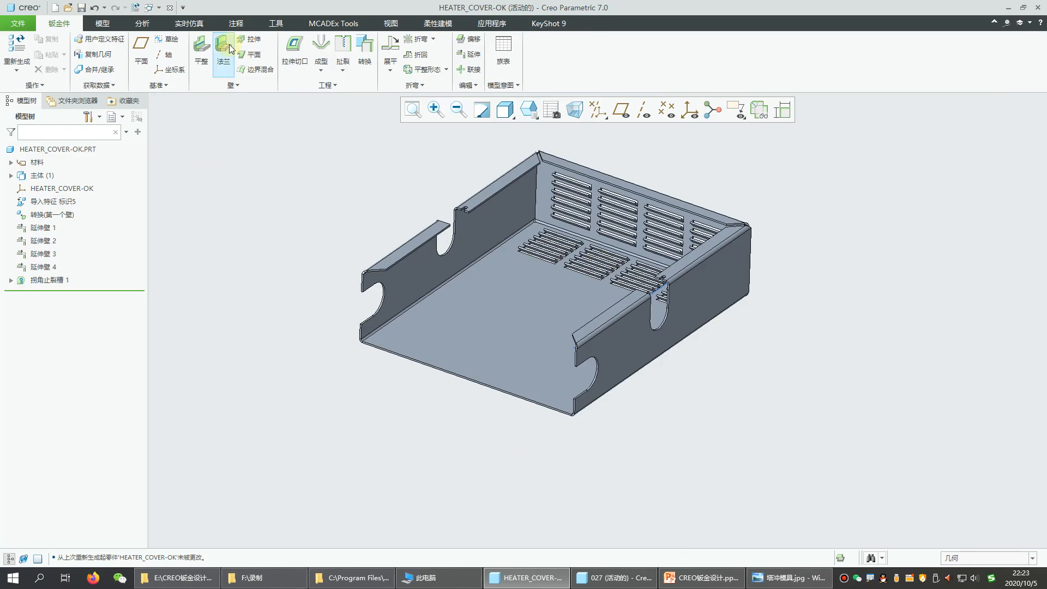
{"action": "left_click", "coordinate": [237, 23]}
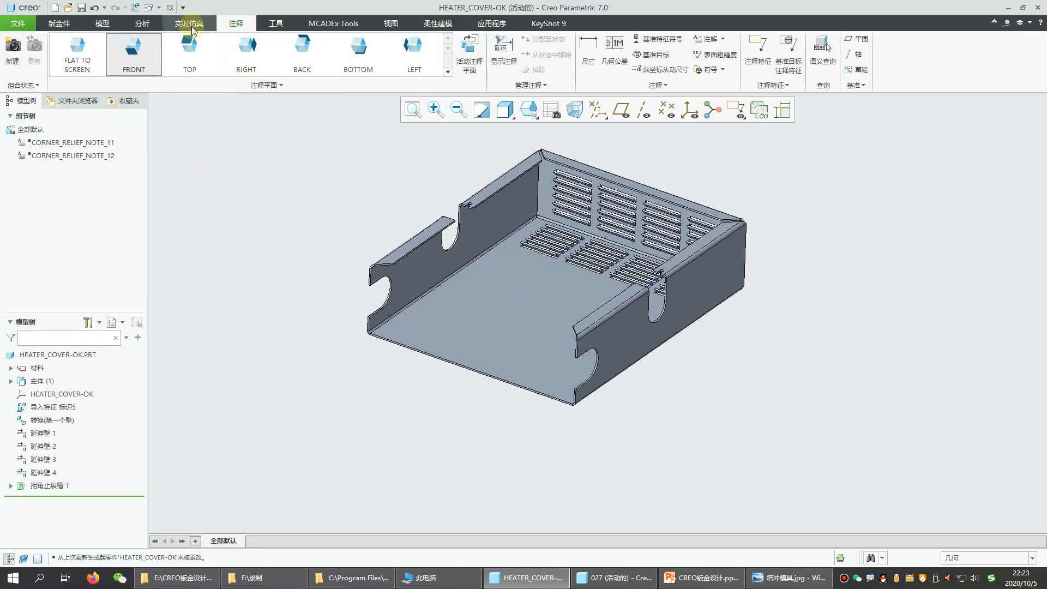
{"action": "left_click", "coordinate": [137, 24]}
{"action": "left_click", "coordinate": [228, 51]}
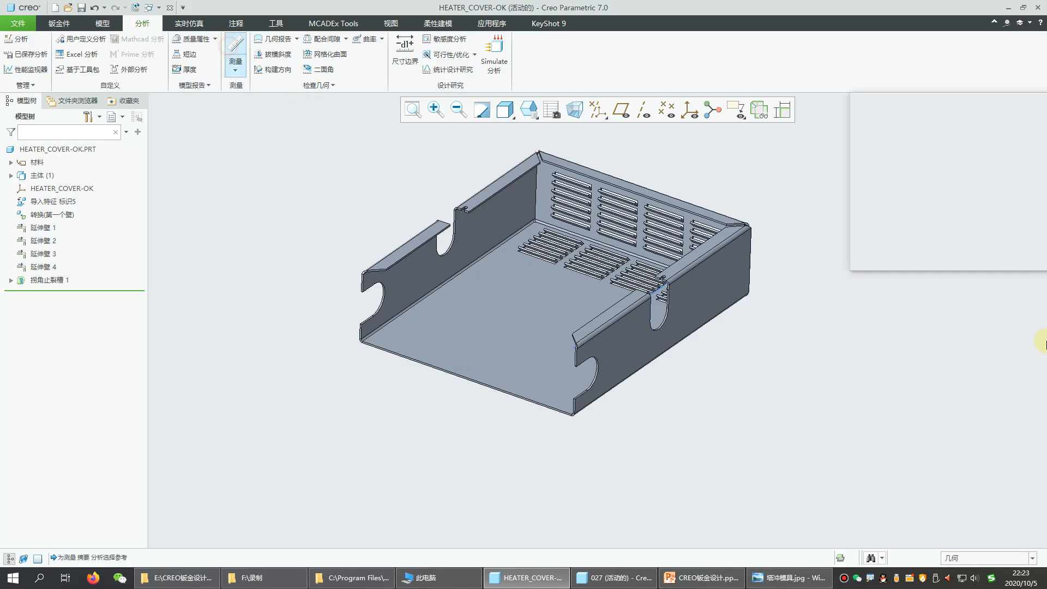
{"action": "left_click", "coordinate": [716, 284]}
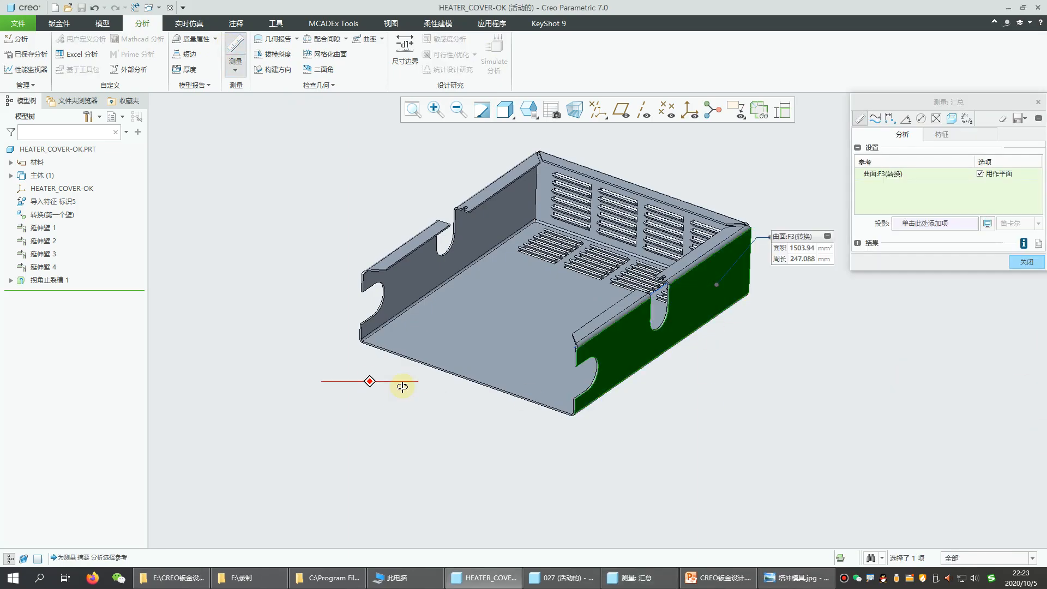
{"action": "middle_click_drag", "start_coordinate": [401, 381], "coordinate": [316, 189]}
{"action": "left_click", "coordinate": [321, 186], "text": "ctrl"}
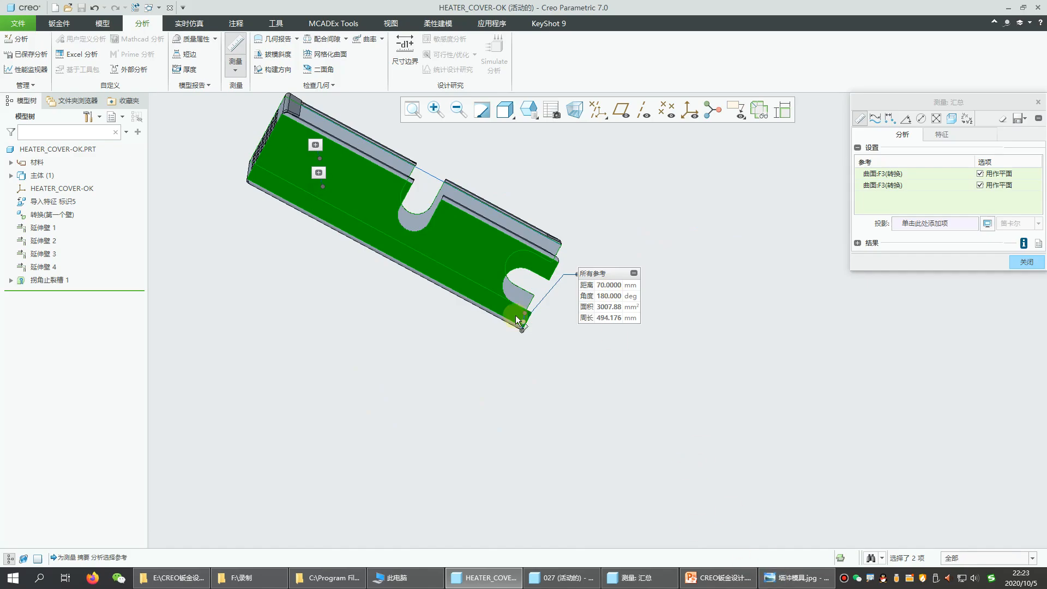
{"action": "middle_click_drag", "start_coordinate": [505, 360], "coordinate": [397, 375]}
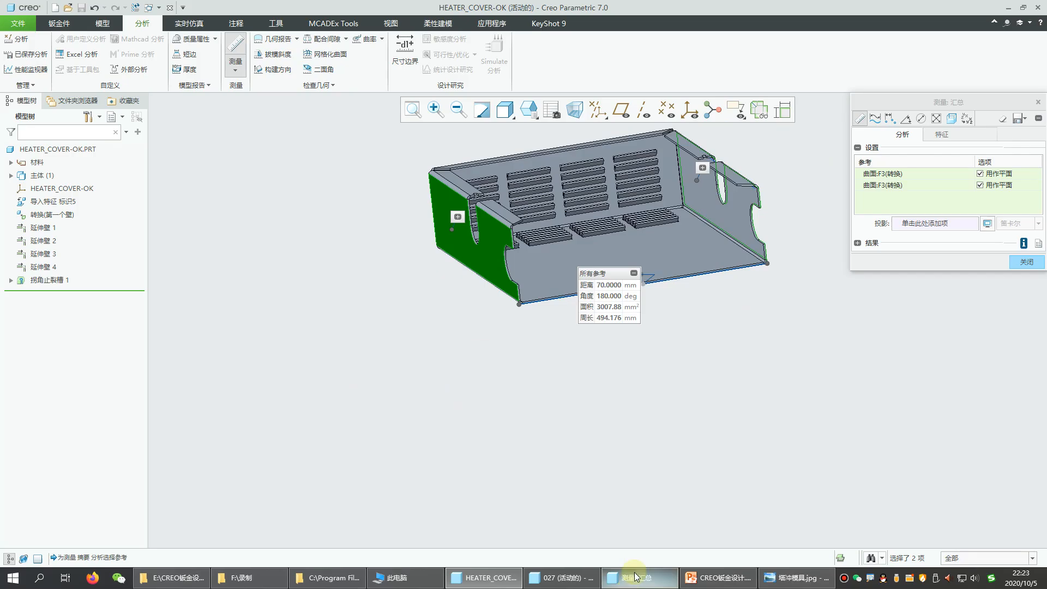
{"action": "middle_click_drag", "start_coordinate": [479, 455], "coordinate": [509, 437]}
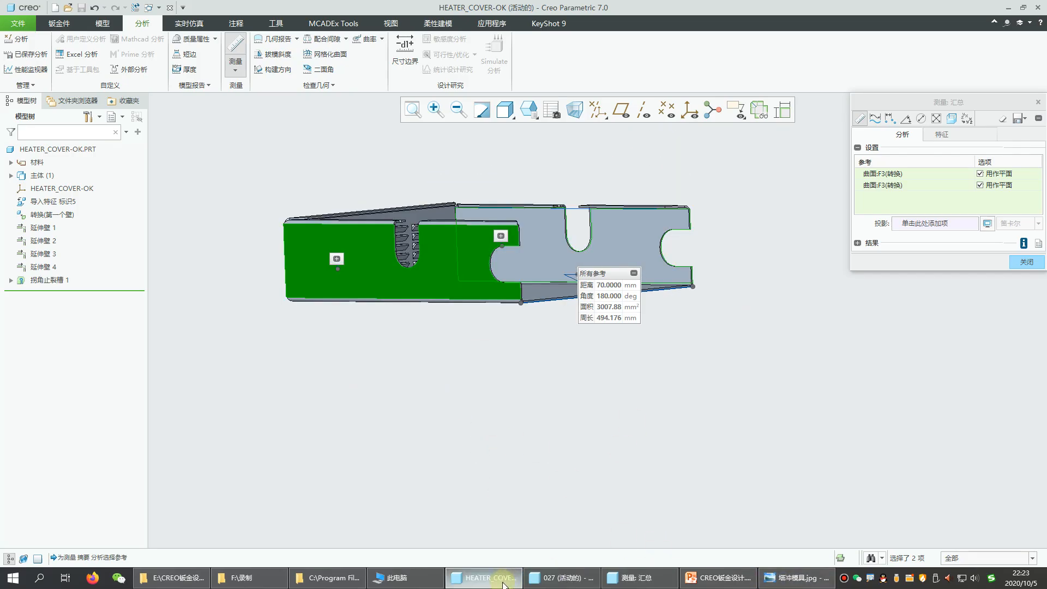
Return to part 027 and consult the 机盖 homework slide in PowerPoint for the cover's shape and orientation
{"action": "left_click", "coordinate": [562, 577]}
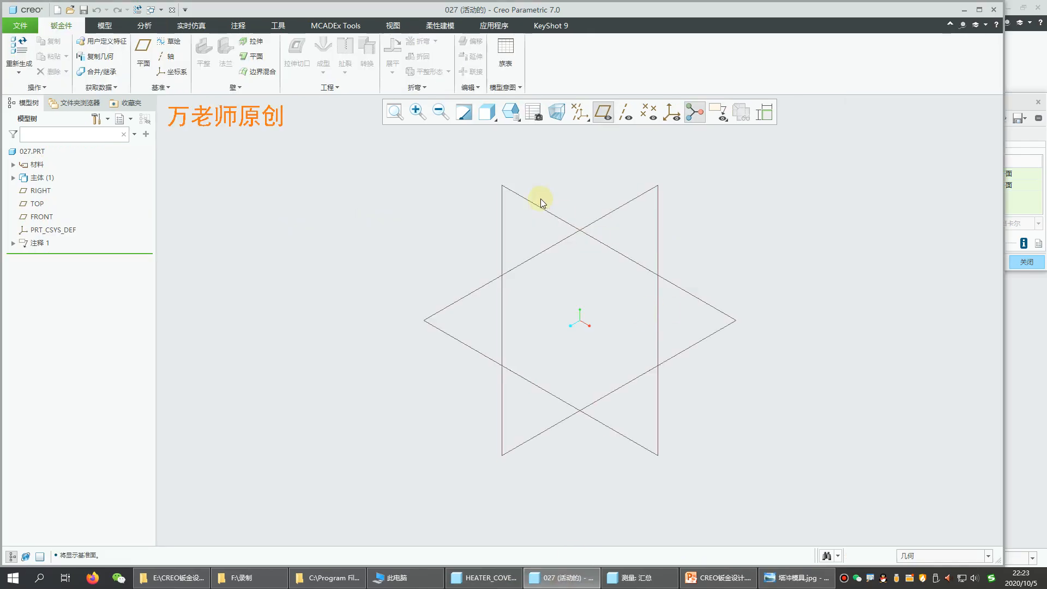
{"action": "left_click", "coordinate": [552, 219]}
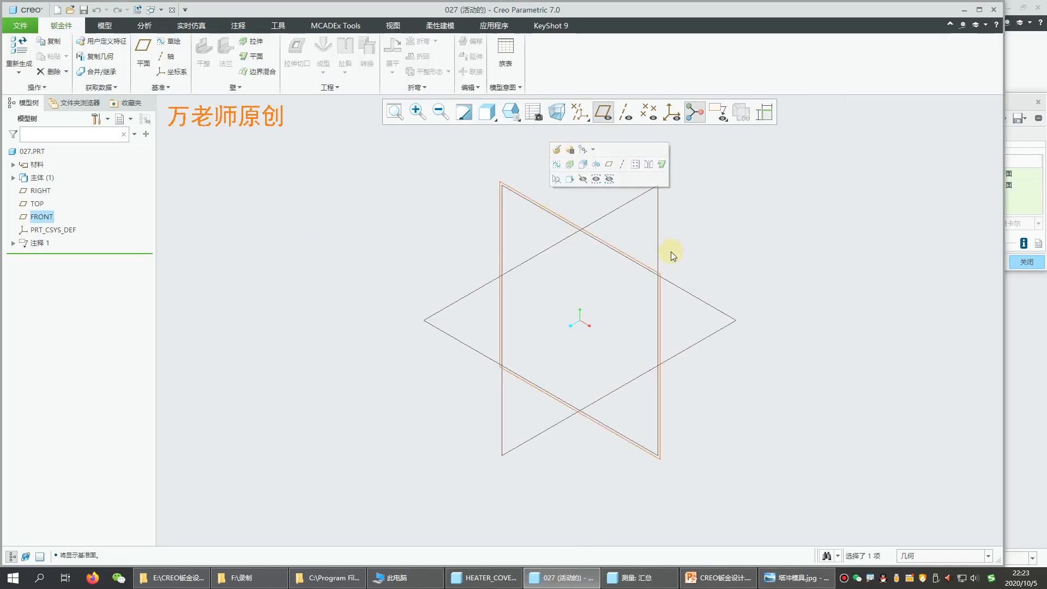
{"action": "left_click", "coordinate": [748, 264]}
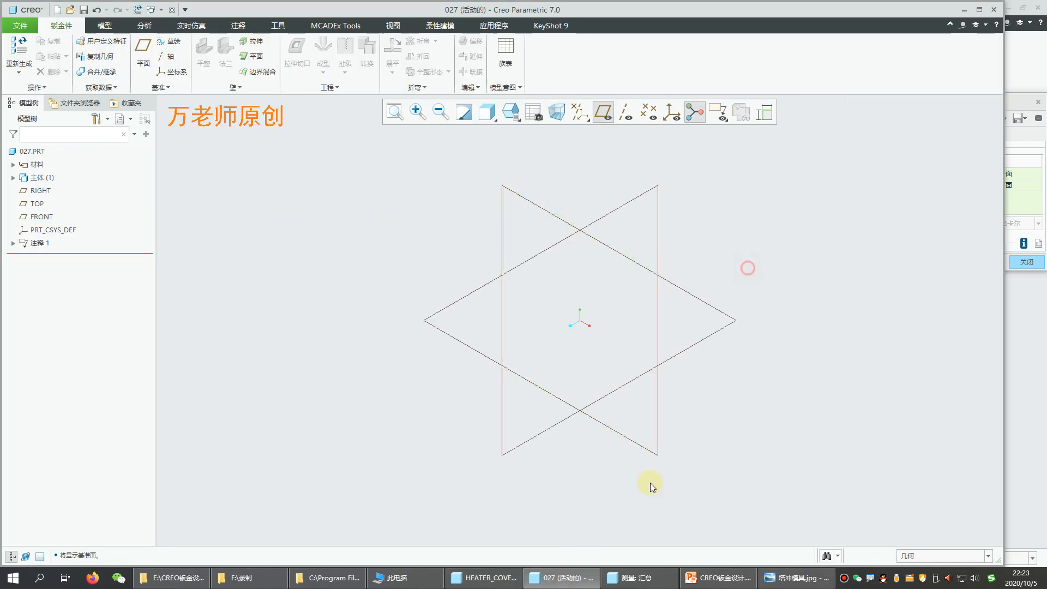
{"action": "left_click", "coordinate": [729, 580]}
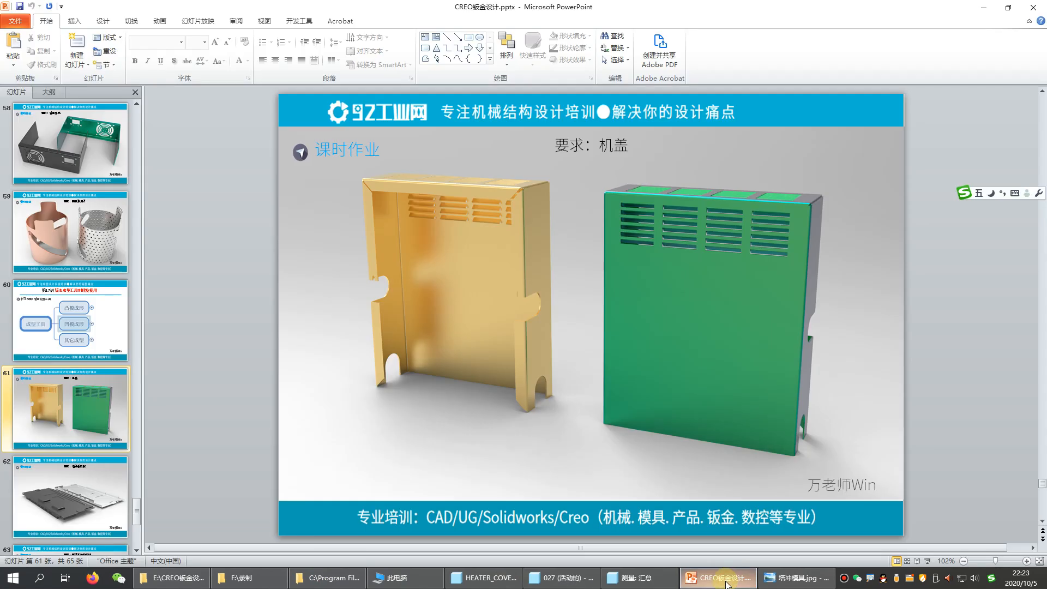
{"action": "left_click", "coordinate": [727, 580]}
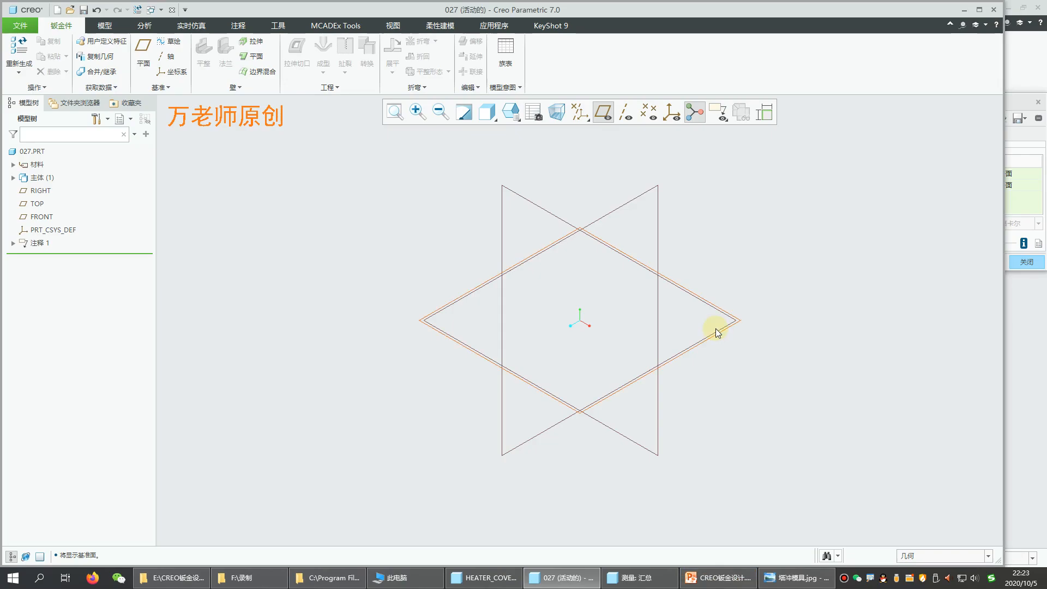
Start an Extrude on the TOP plane and orient its sketch parallel to the screen
{"action": "left_click", "coordinate": [718, 332]}
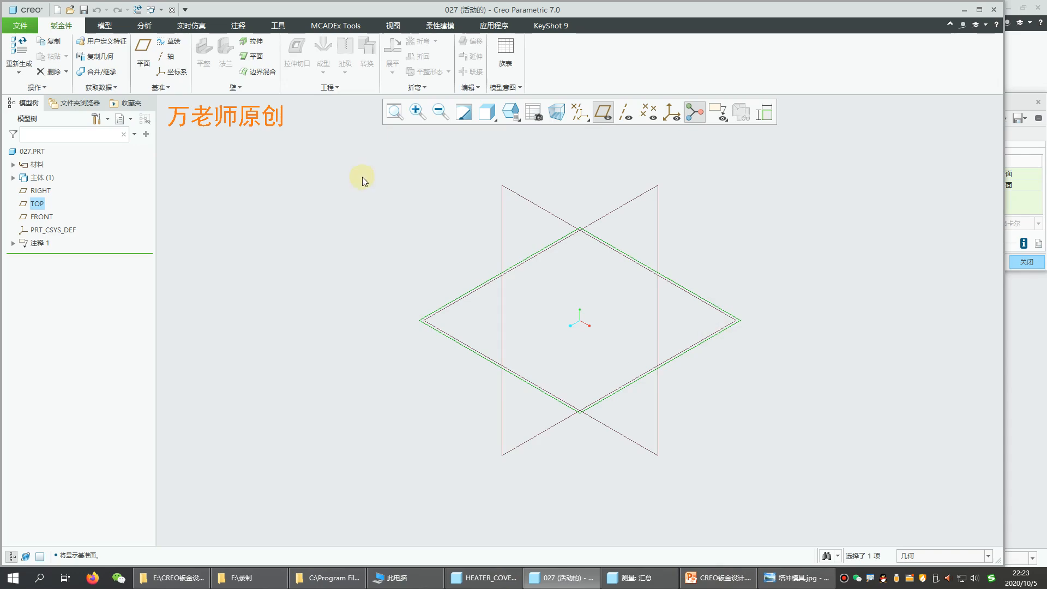
{"action": "left_click", "coordinate": [251, 41]}
{"action": "left_click", "coordinate": [674, 112]}
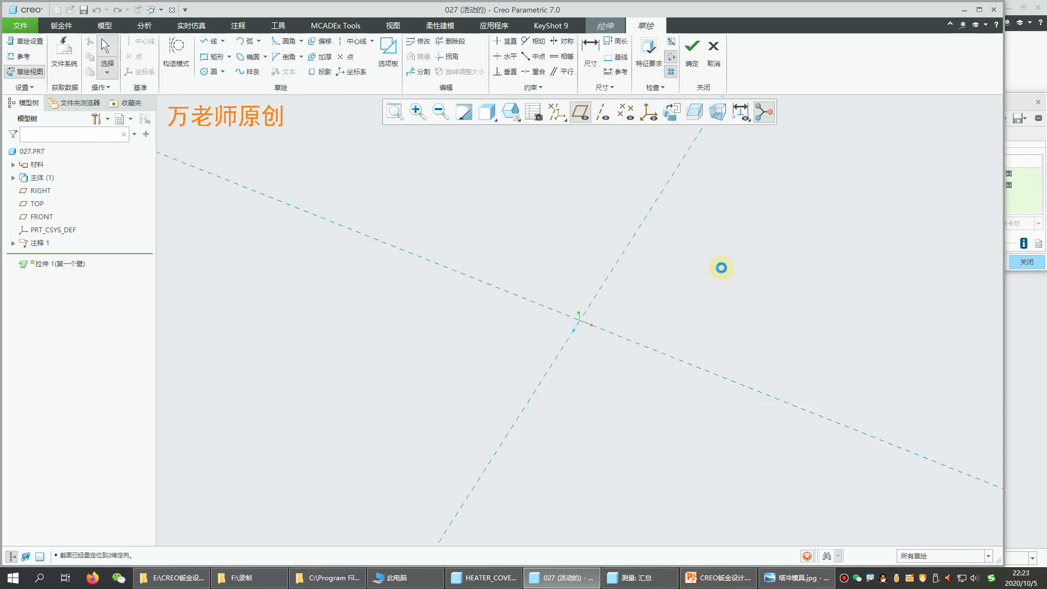
{"action": "left_click", "coordinate": [204, 60]}
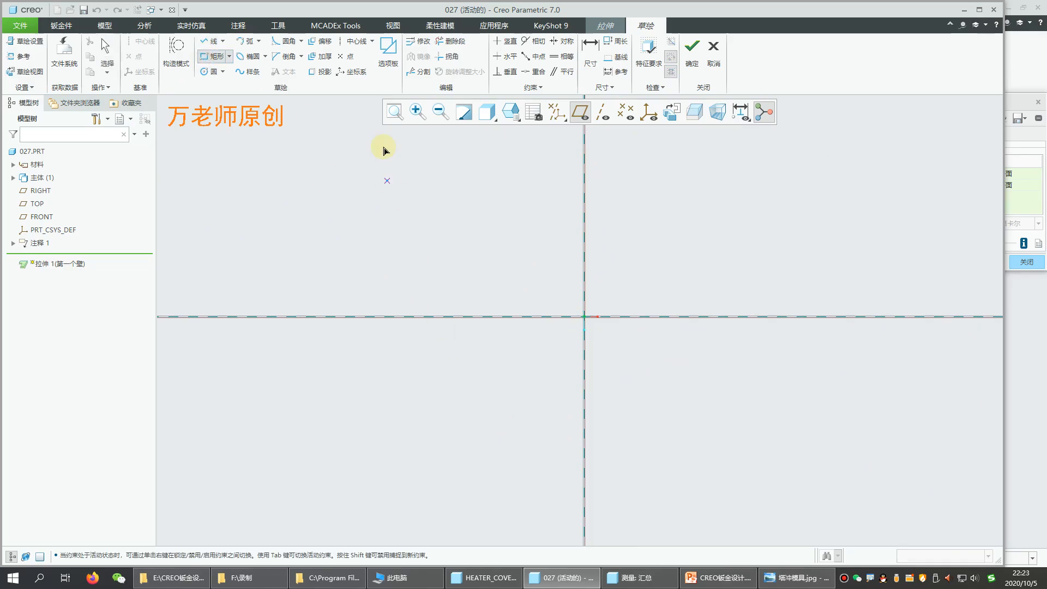
Draw a vertical and a horizontal centerline along the sketch's two reference axes
{"action": "left_click", "coordinate": [355, 40]}
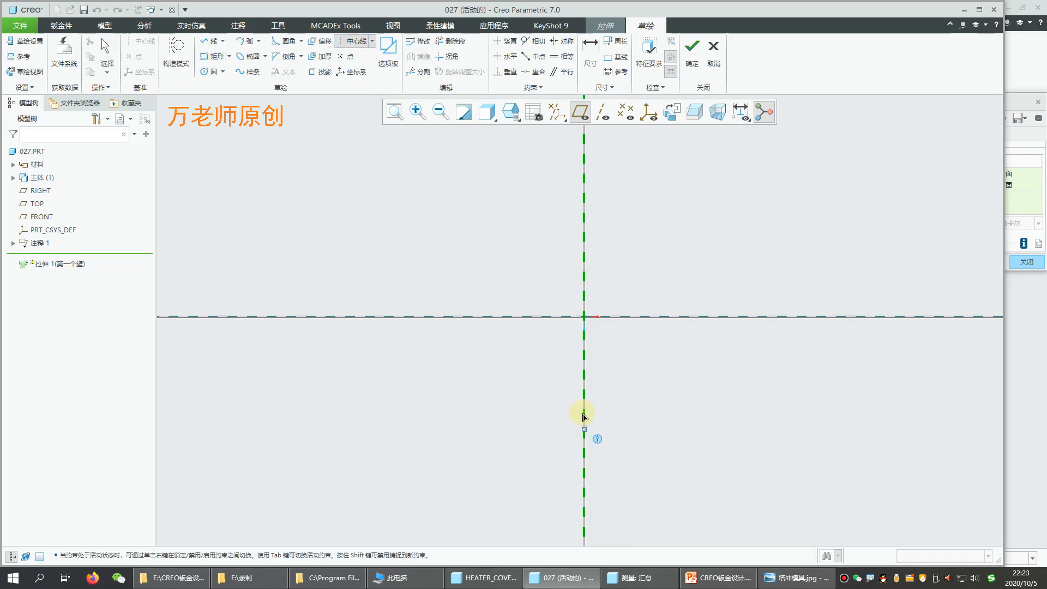
{"action": "left_click", "coordinate": [581, 259]}
{"action": "left_click", "coordinate": [430, 317]}
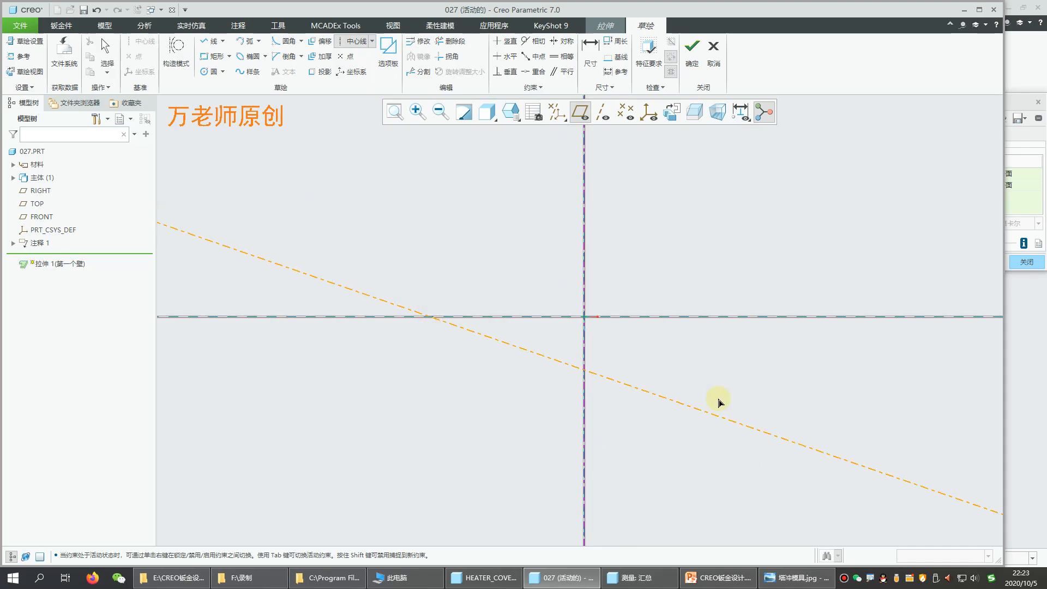
{"action": "middle_click", "coordinate": [368, 189]}
{"action": "middle_click_drag", "start_coordinate": [413, 202], "coordinate": [467, 233], "text": "shift"}
{"action": "left_click", "coordinate": [355, 41]}
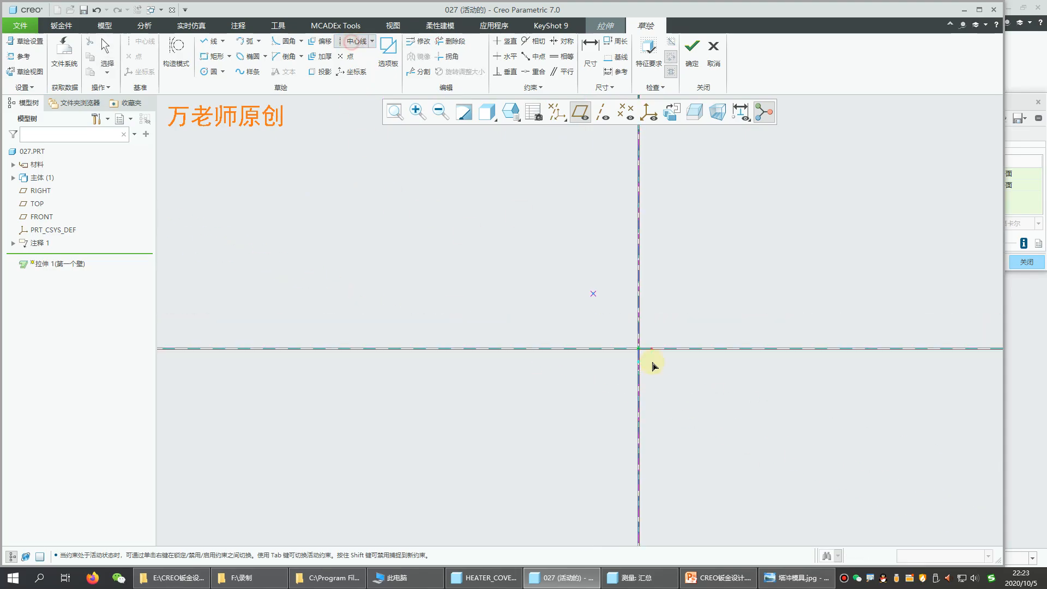
{"action": "left_click", "coordinate": [572, 354]}
{"action": "left_click", "coordinate": [793, 344]}
{"action": "middle_click", "coordinate": [663, 262]}
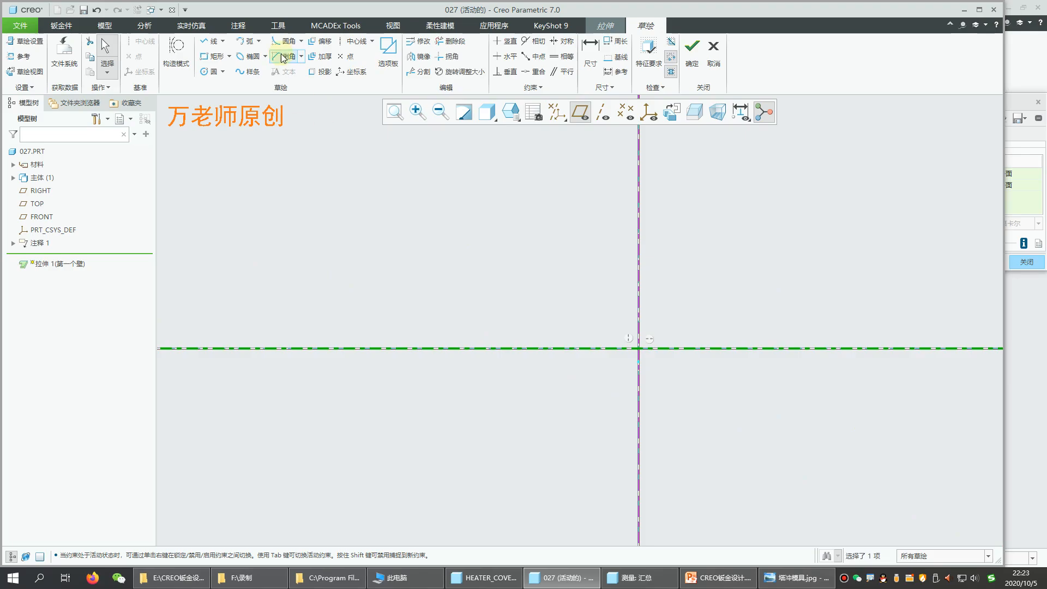
Sketch a rectangle about 17.3 by 6.5 mm, symmetric about the vertical centerline with its upper edge on the horizontal one
{"action": "left_click", "coordinate": [213, 56]}
{"action": "left_click", "coordinate": [451, 355]}
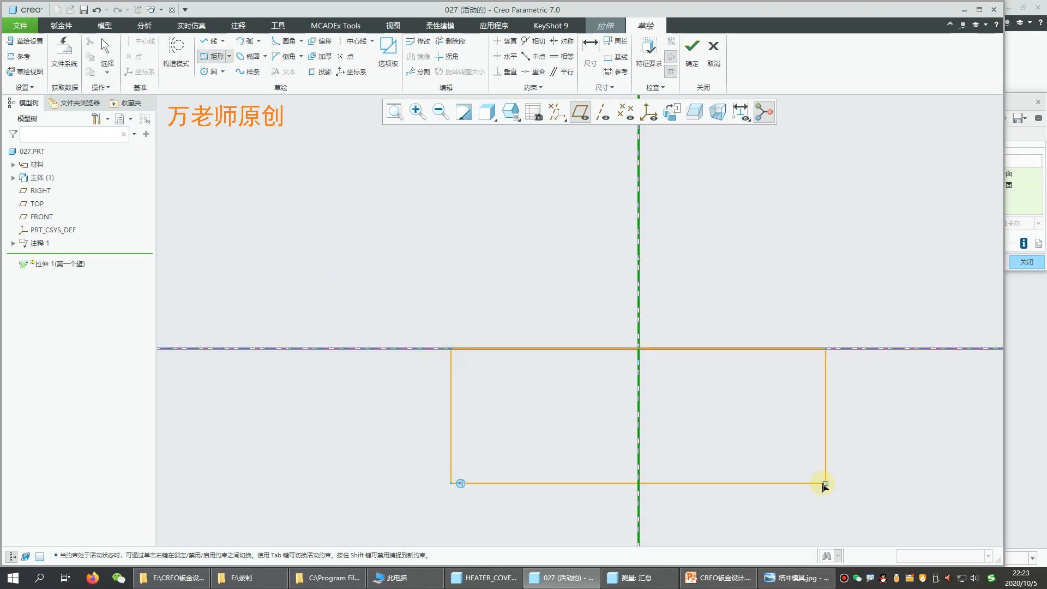
{"action": "left_click", "coordinate": [826, 489]}
{"action": "middle_click", "coordinate": [608, 361]}
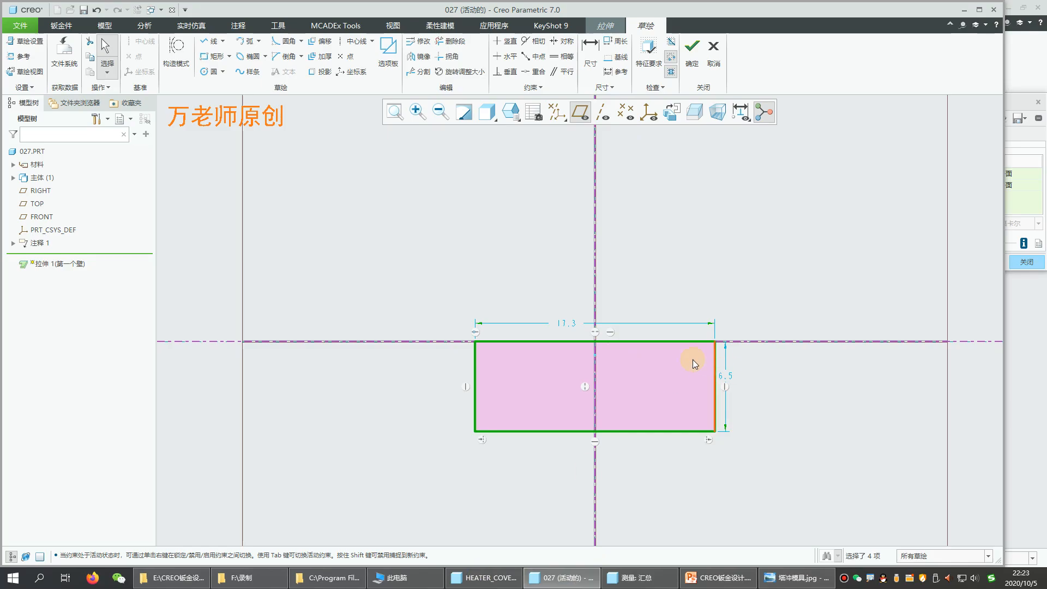
Set the rectangle's width to 75 mm and its height to 80 mm
{"action": "double_click", "coordinate": [575, 325]}
{"action": "type", "text": "75"}
{"action": "key", "text": "Return"}
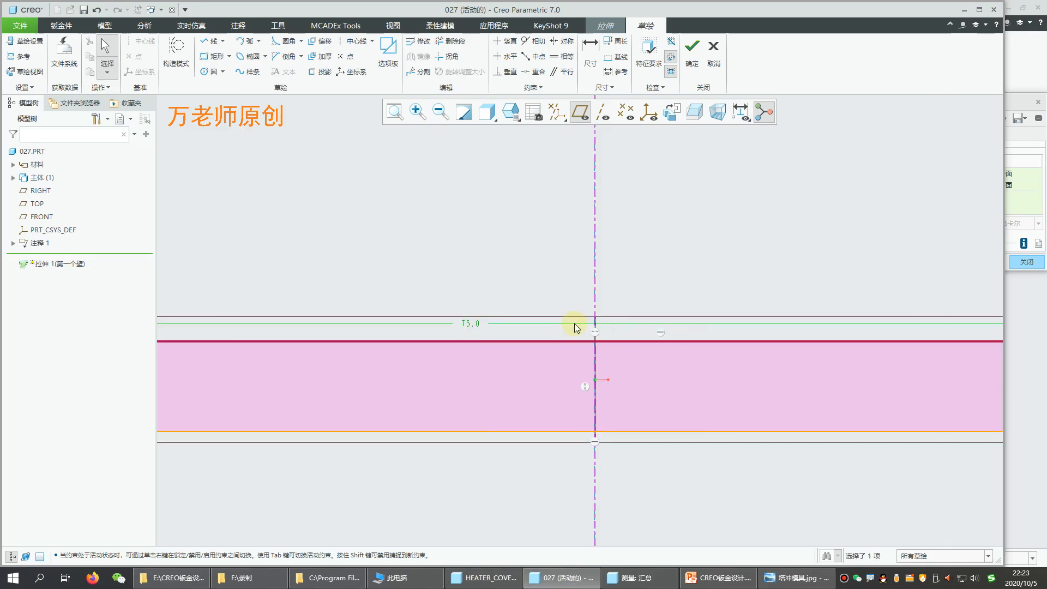
{"action": "double_click", "coordinate": [808, 347]}
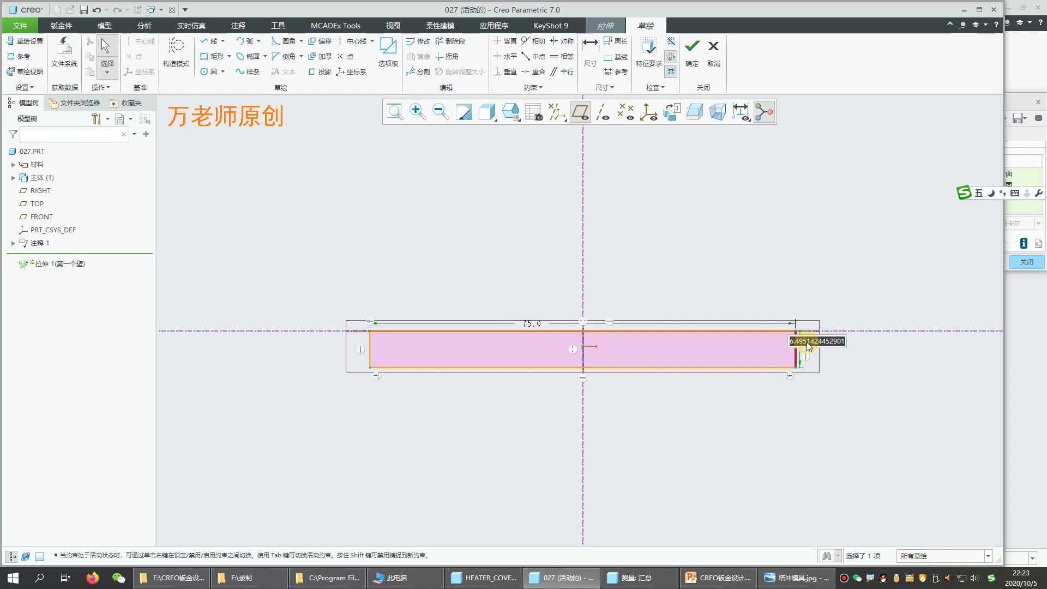
{"action": "type", "text": "80"}
{"action": "key", "text": "Return"}
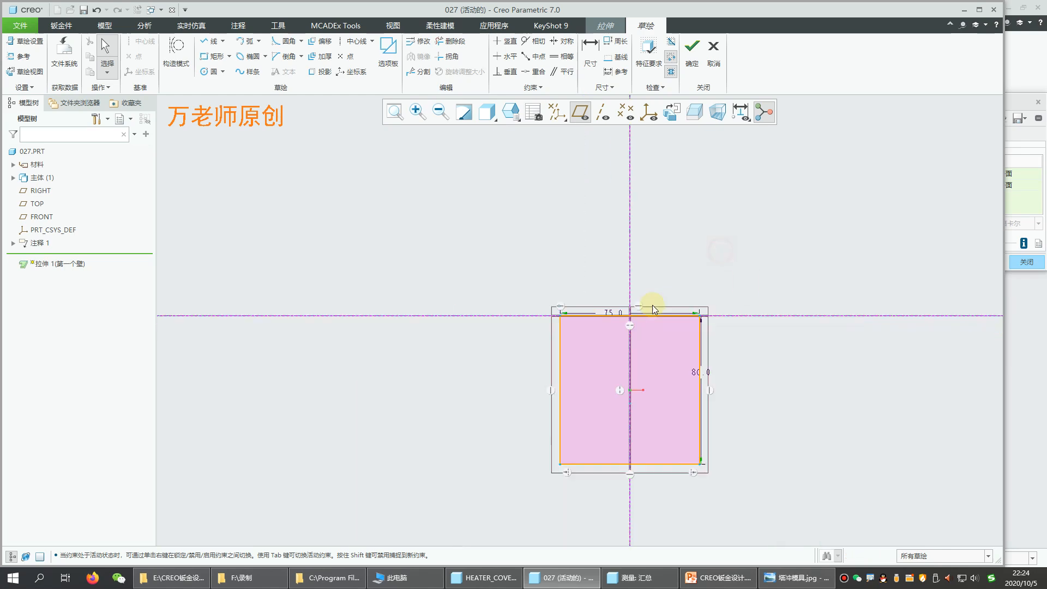
{"action": "scroll", "coordinate": [674, 477], "scroll_direction": "up", "scroll_amount": 3}
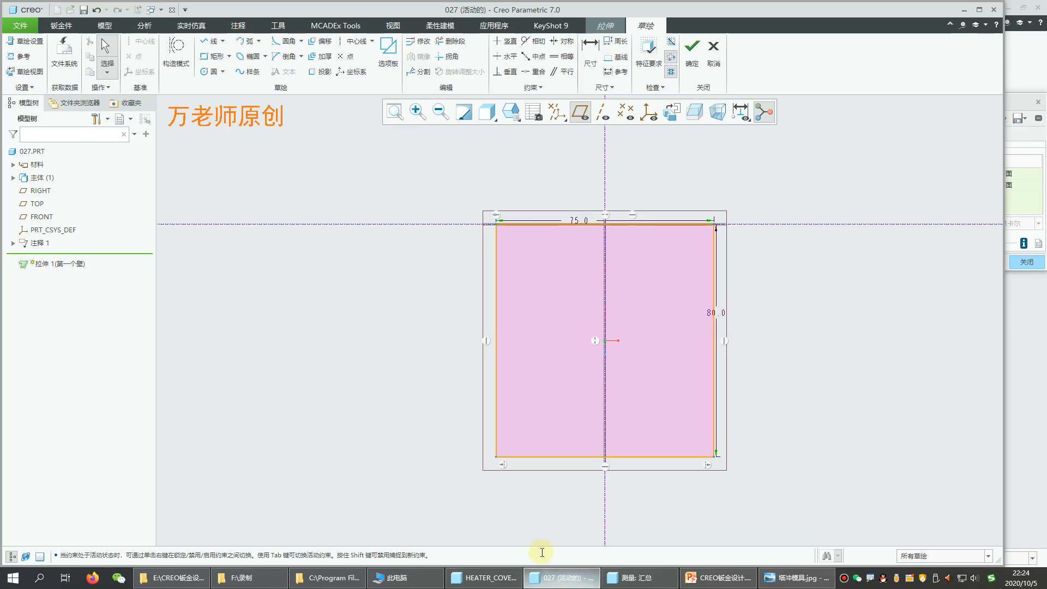
Switch to the HEATER_COVER-OK reference part and remove all references from the previous measurement
{"action": "left_click", "coordinate": [504, 583]}
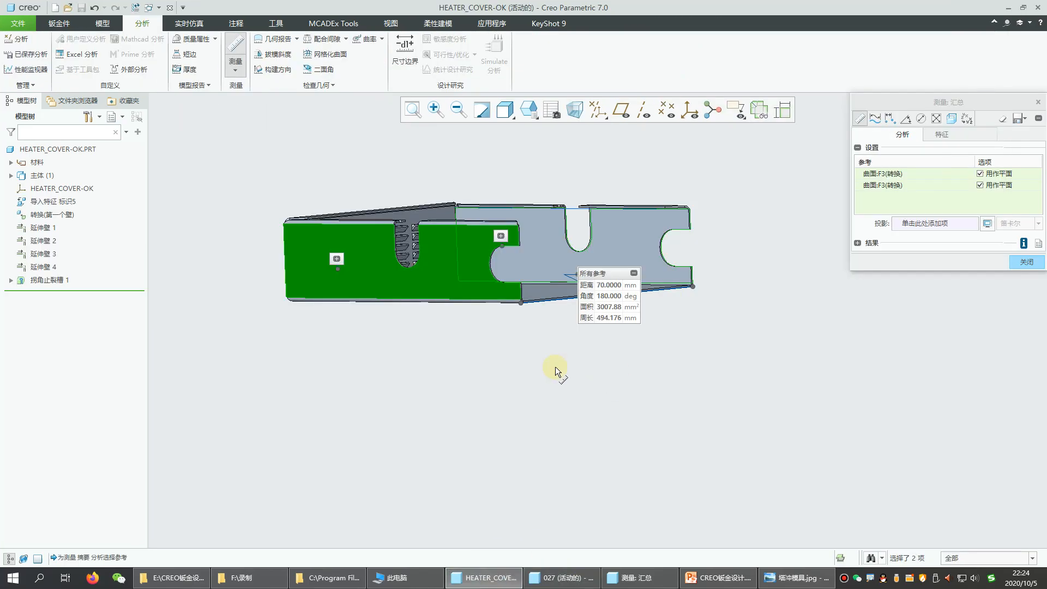
{"action": "middle_click_drag", "start_coordinate": [555, 366], "coordinate": [487, 379]}
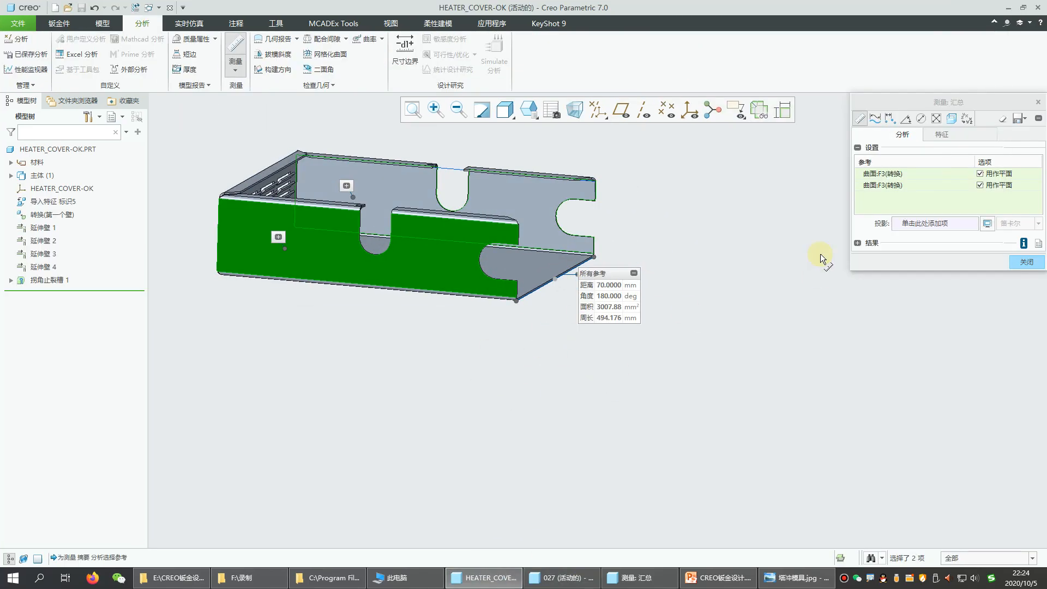
{"action": "right_click", "coordinate": [915, 184]}
{"action": "left_click", "coordinate": [935, 196]}
{"action": "scroll", "coordinate": [545, 300], "scroll_direction": "up", "scroll_amount": 6}
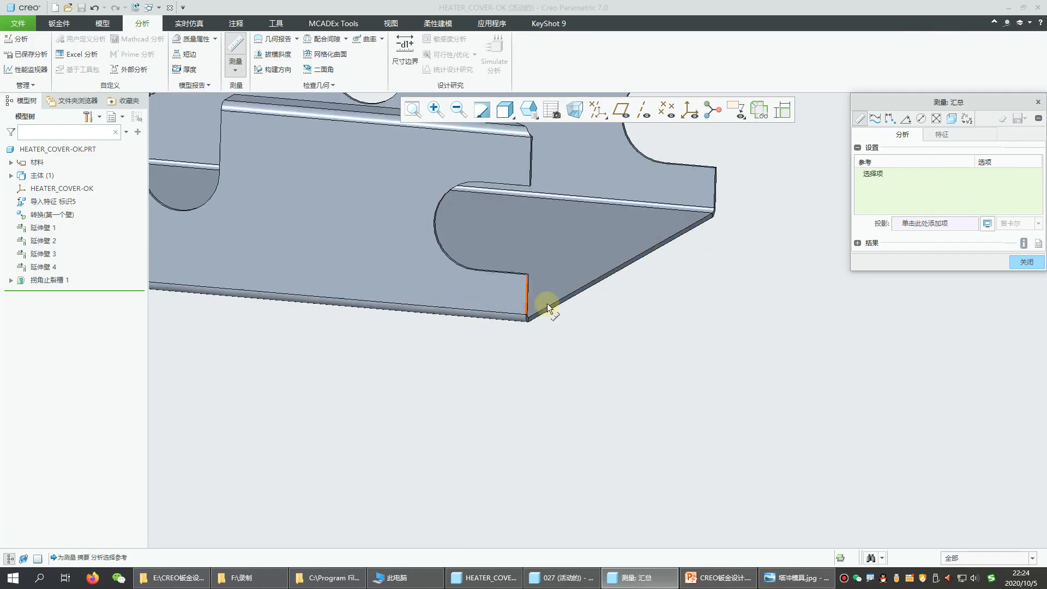
{"action": "scroll", "coordinate": [525, 322], "scroll_direction": "down", "scroll_amount": 6}
{"action": "scroll", "coordinate": [437, 270], "scroll_direction": "up", "scroll_amount": 6}
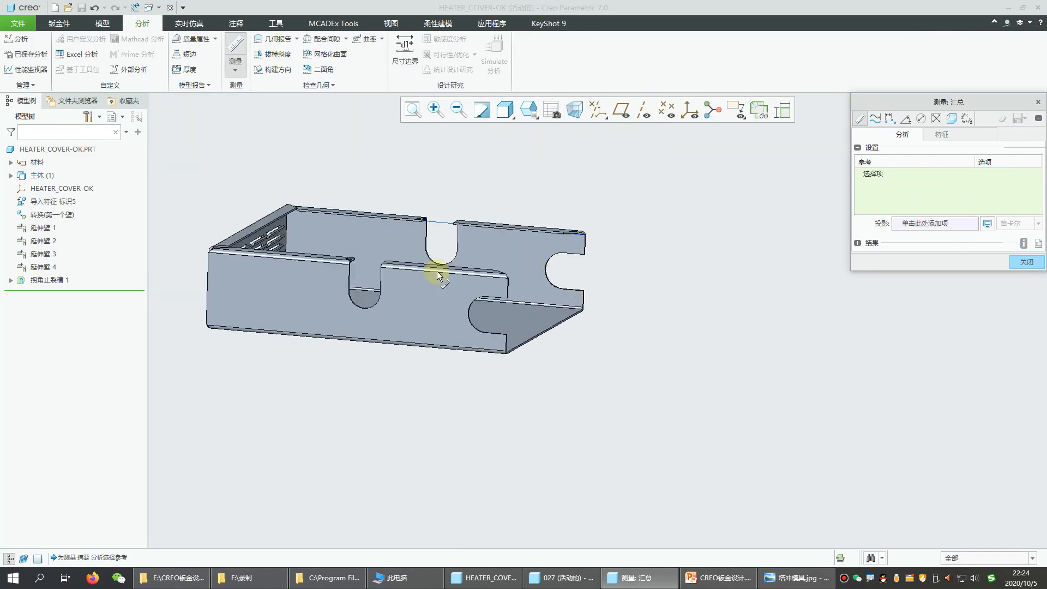
{"action": "scroll", "coordinate": [572, 272], "scroll_direction": "up", "scroll_amount": 3}
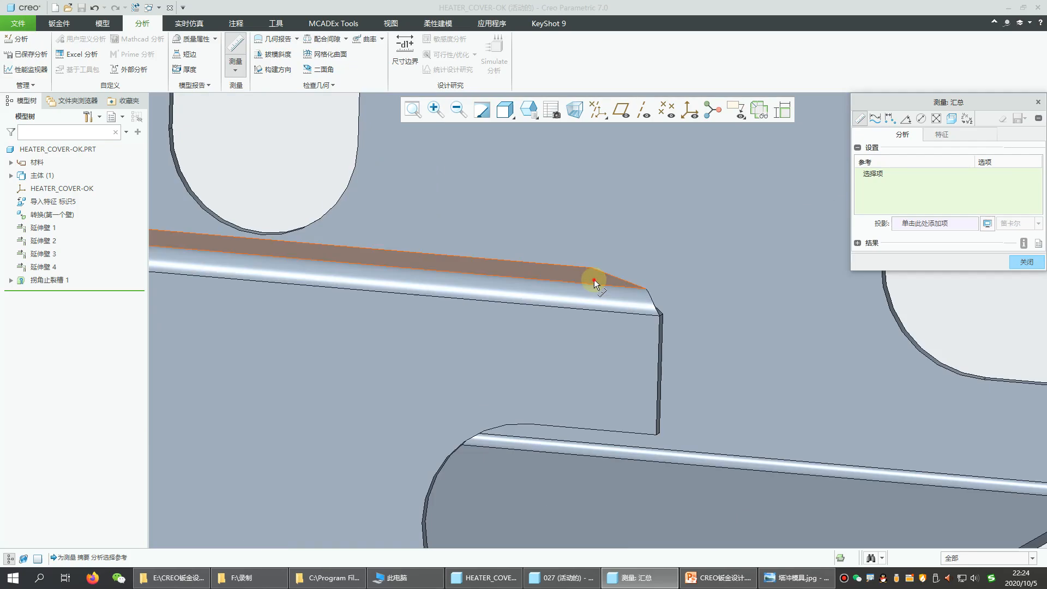
{"action": "left_click", "coordinate": [594, 277]}
{"action": "scroll", "coordinate": [601, 364], "scroll_direction": "down", "scroll_amount": 2}
{"action": "scroll", "coordinate": [594, 414], "scroll_direction": "down", "scroll_amount": 4}
{"action": "mouse_move", "coordinate": [607, 412]}
{"action": "middle_mouse_down"}
{"action": "mouse_move", "coordinate": [610, 352]}
{"action": "mouse_move", "coordinate": [598, 348]}
{"action": "mouse_move", "coordinate": [649, 387]}
{"action": "middle_mouse_up"}
{"action": "middle_click", "coordinate": [597, 348]}
Measure the distance between the reference cover's large base face and the upper face of a side wall's return flange
{"action": "left_click", "coordinate": [580, 325]}
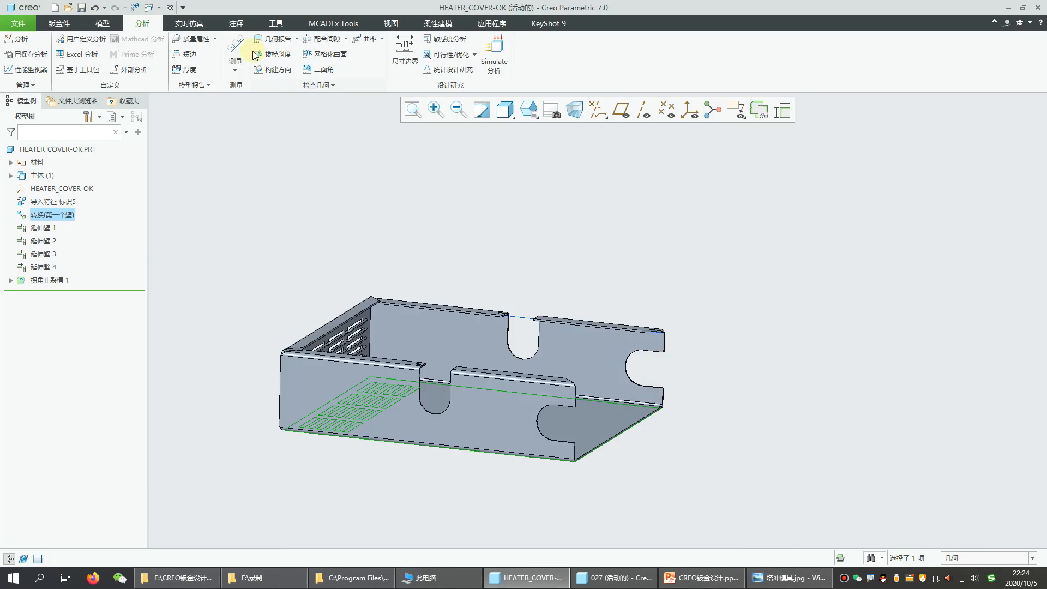
{"action": "left_click", "coordinate": [235, 55]}
{"action": "scroll", "coordinate": [436, 396], "scroll_direction": "up", "scroll_amount": 4}
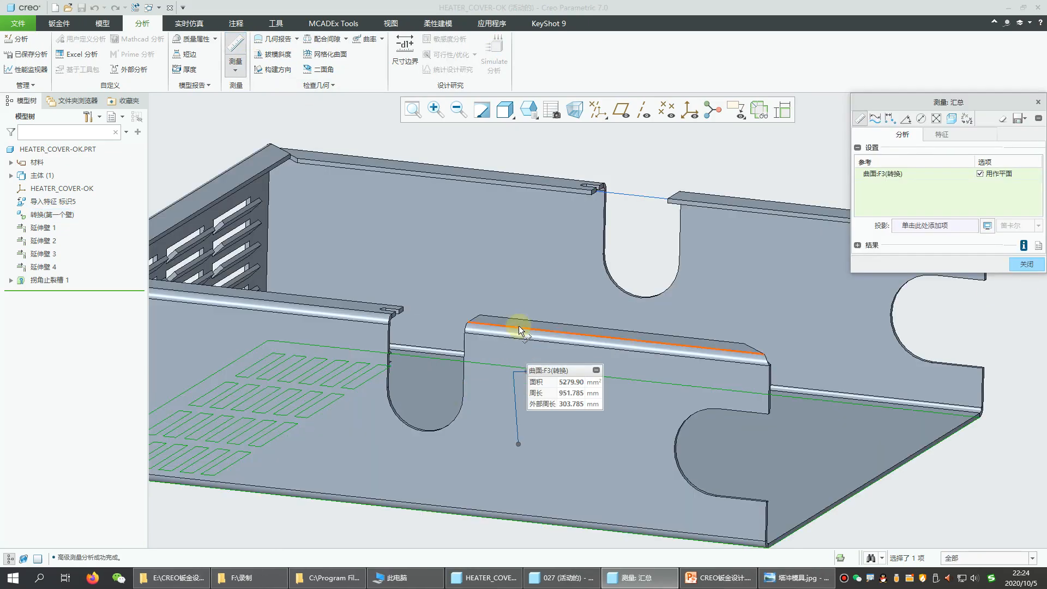
{"action": "scroll", "coordinate": [488, 320], "scroll_direction": "up", "scroll_amount": 3}
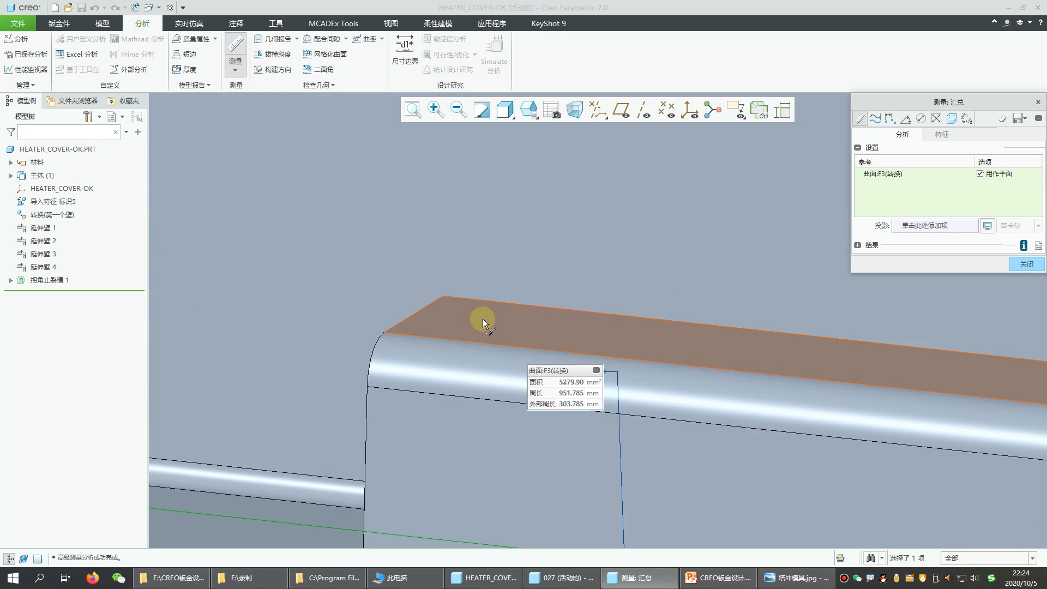
{"action": "left_click", "coordinate": [483, 319], "text": "ctrl"}
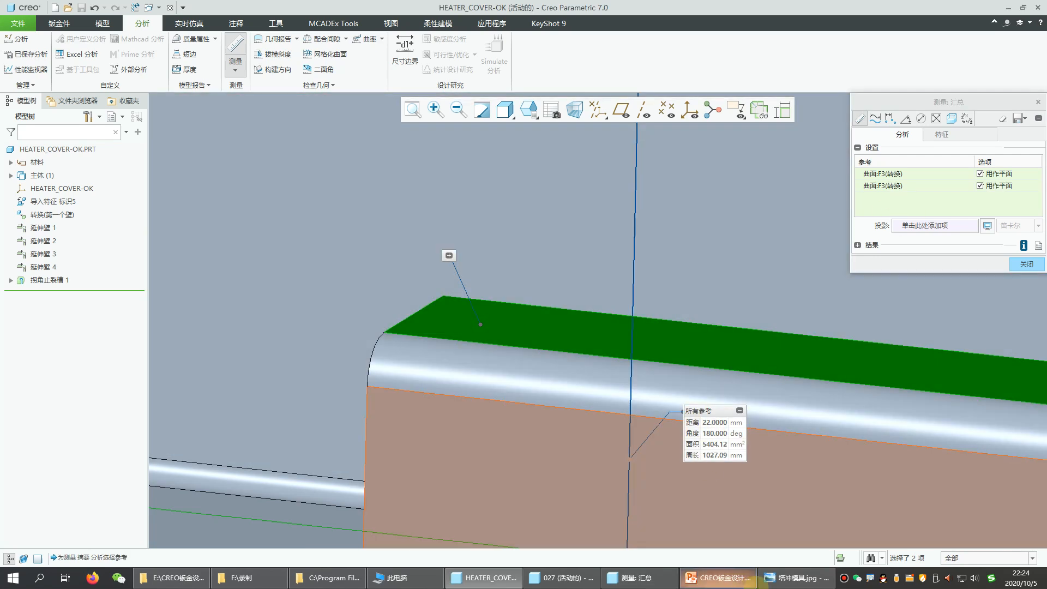
{"action": "scroll", "coordinate": [538, 382], "scroll_direction": "down", "scroll_amount": 5}
{"action": "scroll", "coordinate": [538, 382], "scroll_direction": "down", "scroll_amount": 2}
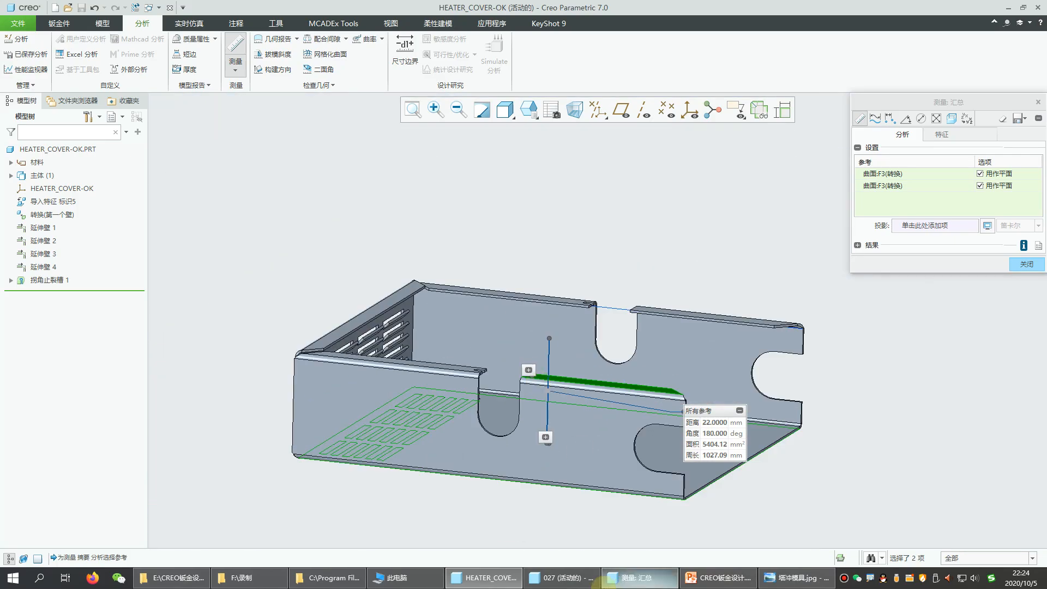
Switch to the 027 part and set the sketched rectangle's height to 22 mm
{"action": "mouse_move", "coordinate": [565, 582]}
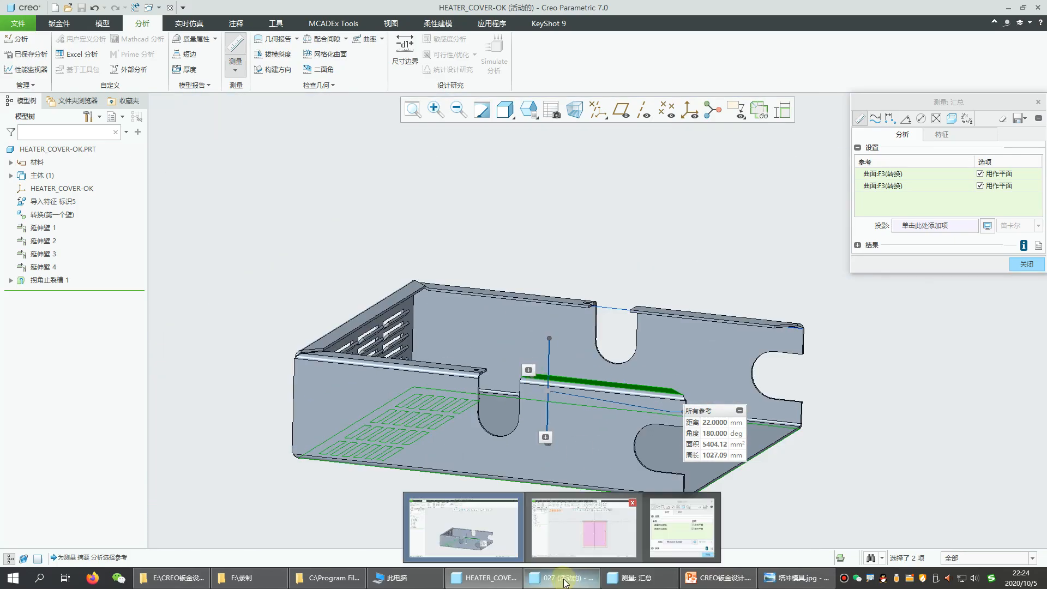
{"action": "left_click", "coordinate": [587, 546]}
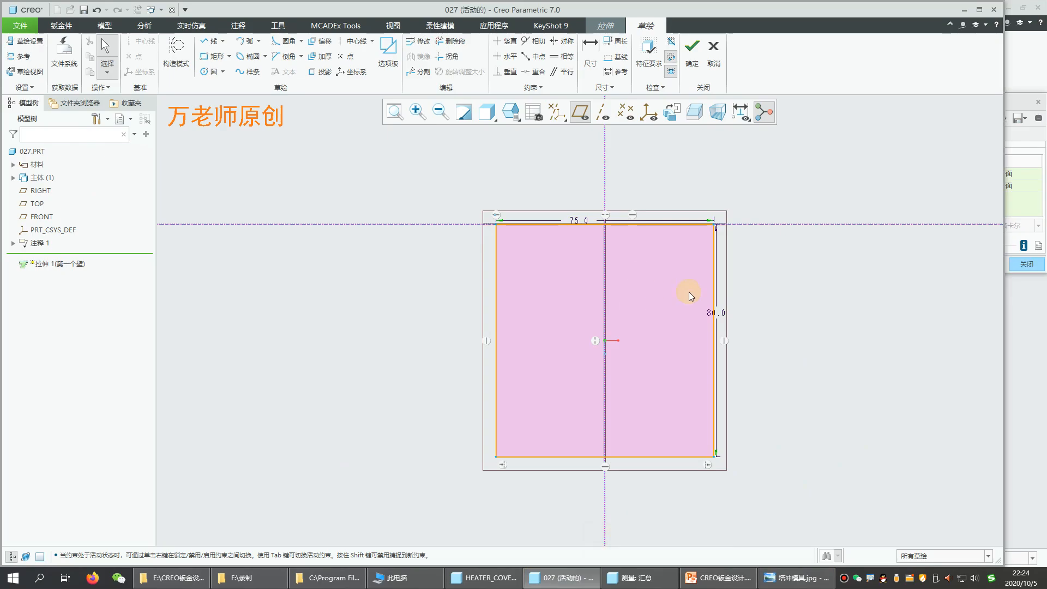
{"action": "double_click", "coordinate": [712, 310]}
{"action": "type", "text": "22"}
{"action": "key", "text": "Return"}
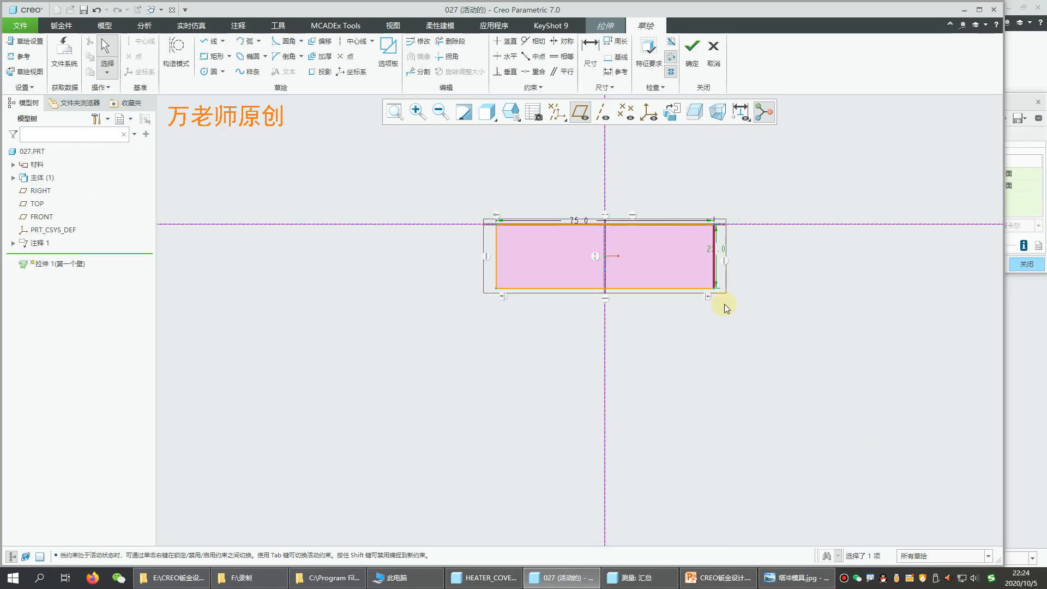
Convert the rectangle's lower edge to construction geometry and finish the sketch
{"action": "left_click", "coordinate": [678, 295]}
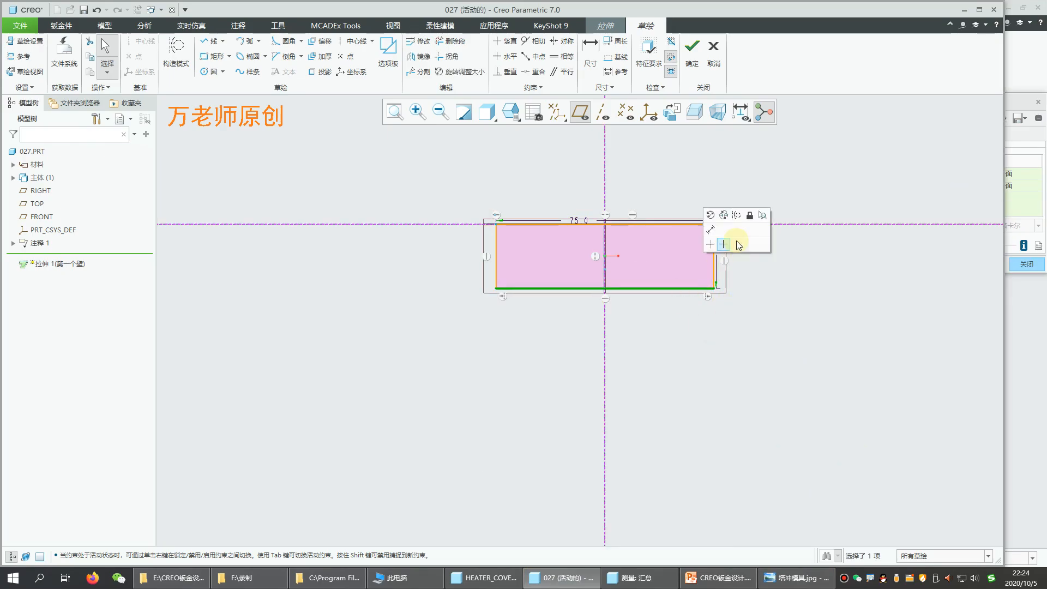
{"action": "left_click", "coordinate": [737, 216]}
{"action": "left_click", "coordinate": [691, 49]}
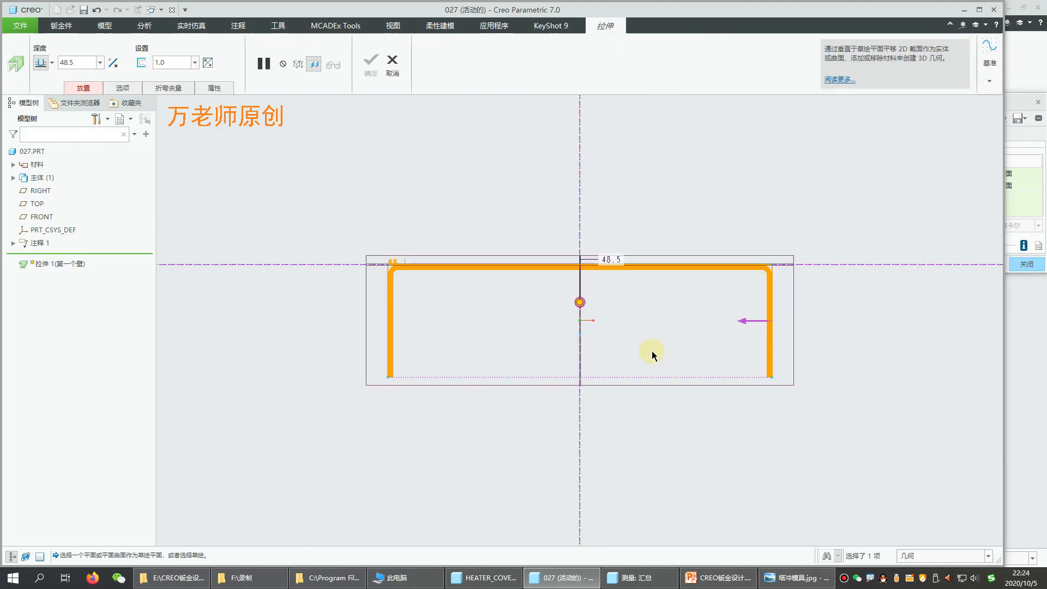
Set the extrusion depth to 80 mm and complete the U-shaped first wall
{"action": "middle_click_drag", "start_coordinate": [652, 351], "coordinate": [627, 256]}
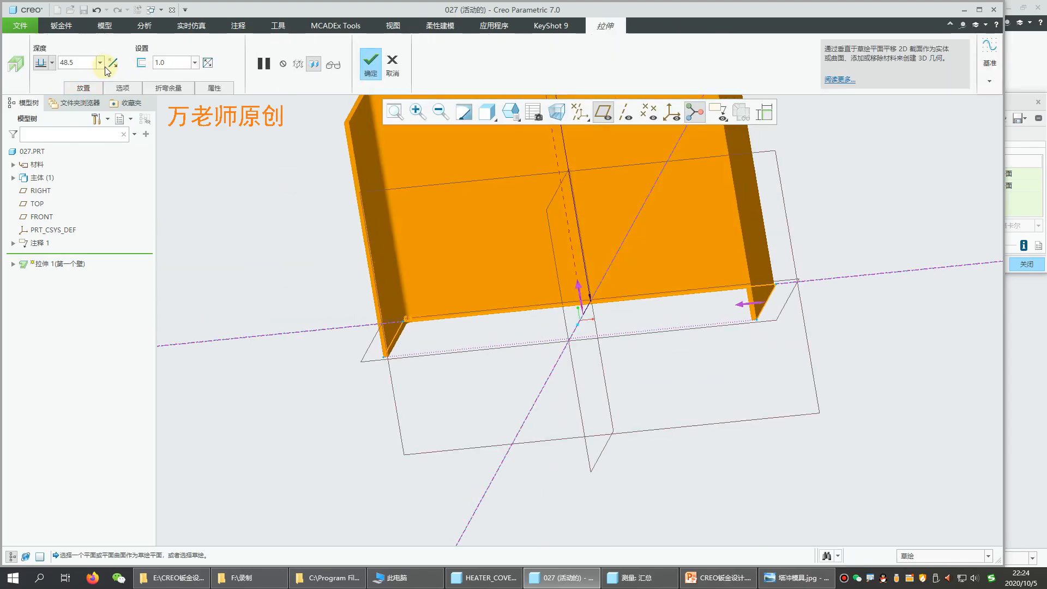
{"action": "double_click", "coordinate": [82, 62]}
{"action": "type", "text": "80"}
{"action": "key", "text": "Return"}
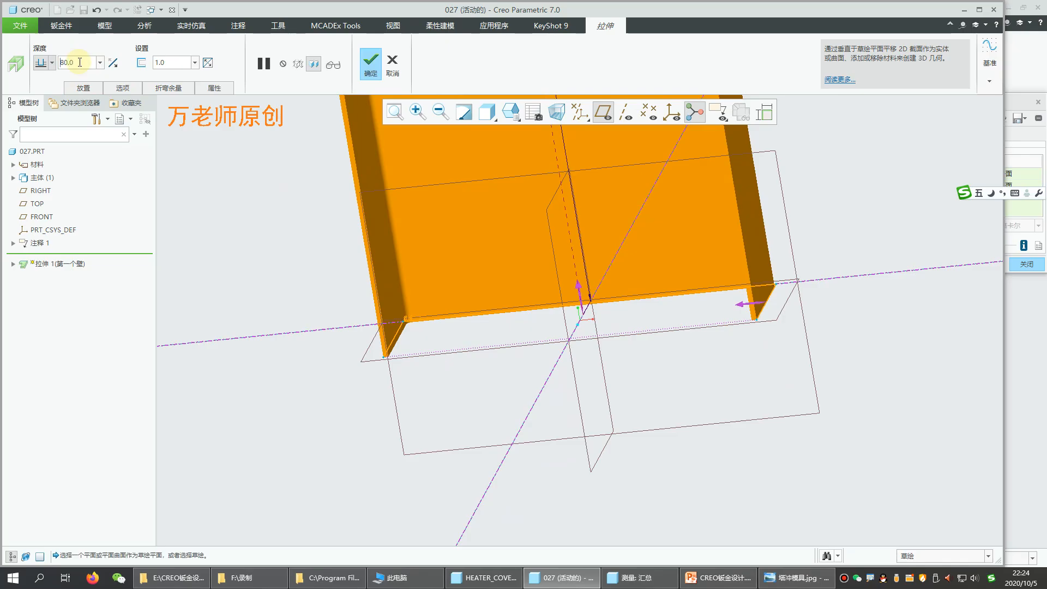
{"action": "left_click", "coordinate": [52, 63]}
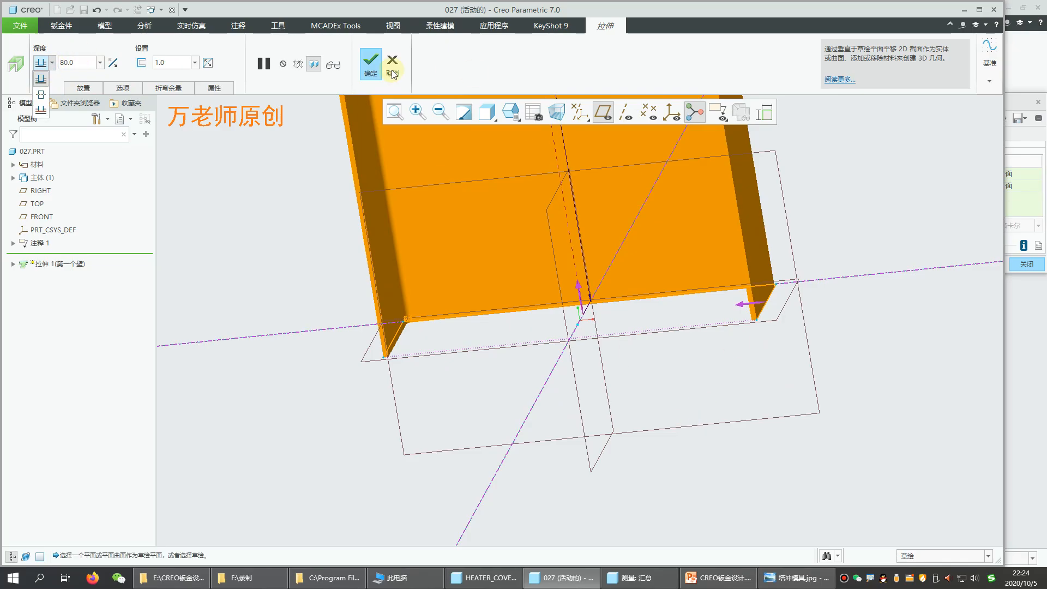
{"action": "left_click", "coordinate": [372, 68]}
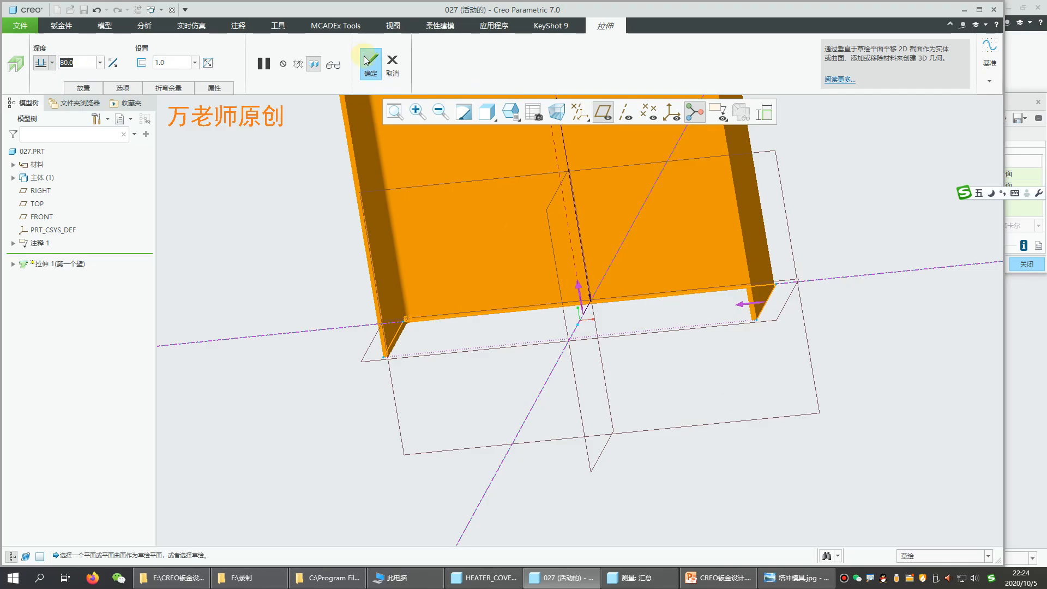
{"action": "left_click", "coordinate": [371, 61]}
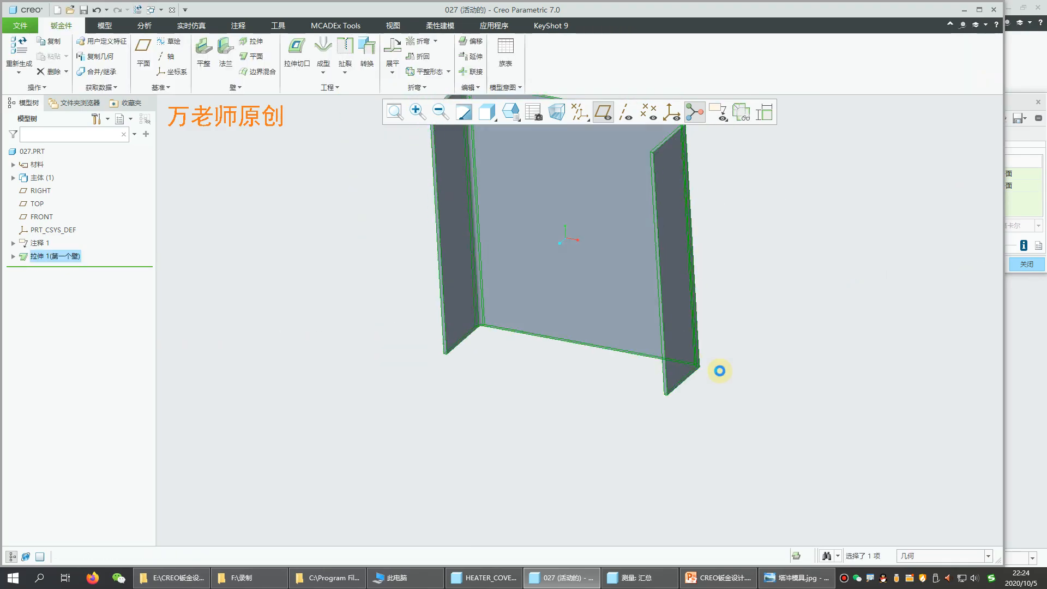
Switch to the HEATER_COVER-OK part and start a measurement from the outer face of its vented end wall
{"action": "left_click", "coordinate": [494, 581]}
{"action": "scroll", "coordinate": [616, 326], "scroll_direction": "up", "scroll_amount": 2}
{"action": "middle_click", "coordinate": [607, 330]}
{"action": "middle_click_drag", "start_coordinate": [719, 278], "coordinate": [670, 278]}
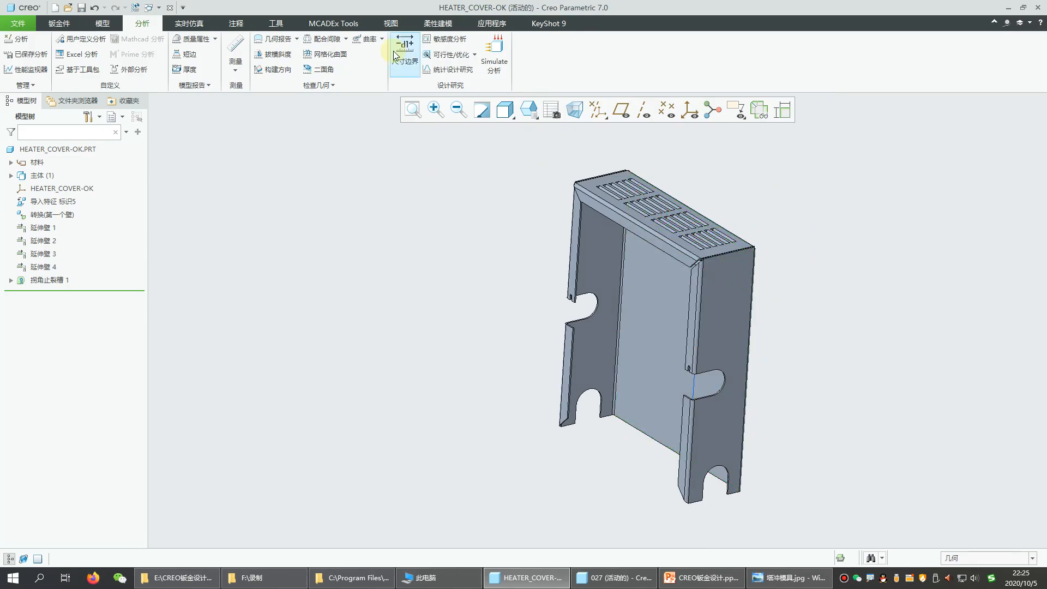
{"action": "left_click", "coordinate": [236, 49]}
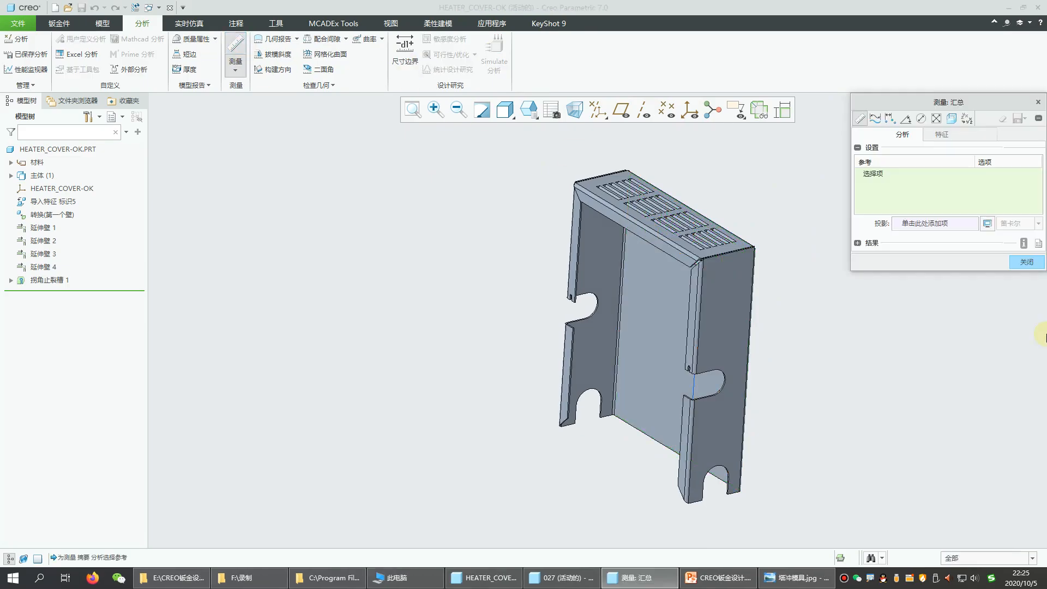
{"action": "scroll", "coordinate": [728, 248], "scroll_direction": "down", "scroll_amount": 4}
{"action": "left_click", "coordinate": [724, 248]}
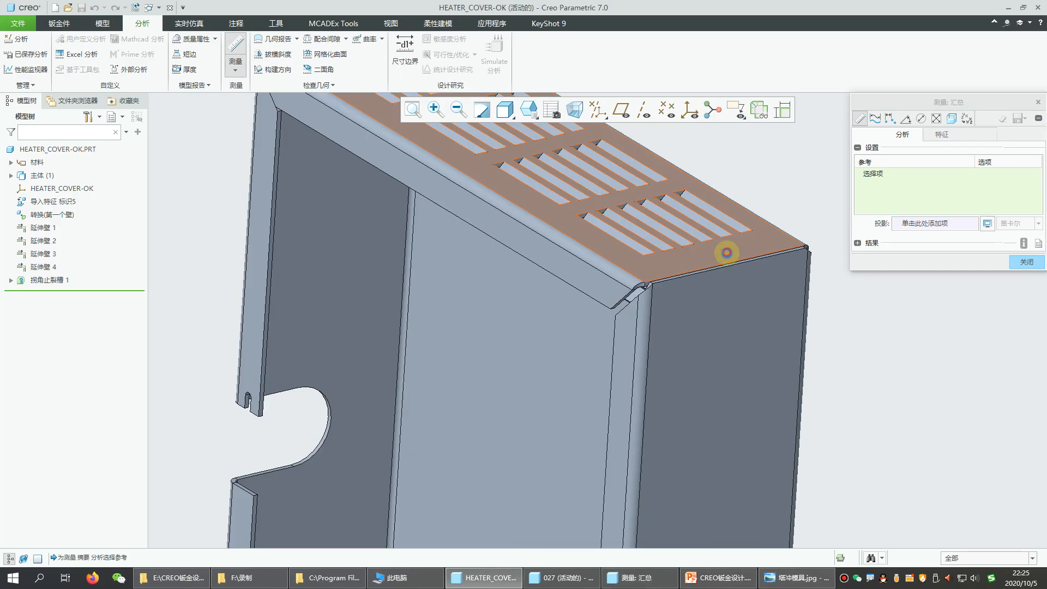
Measure from the vented end wall to a narrow edge face at the cover's open end and expand the measurement results
{"action": "scroll", "coordinate": [695, 303], "scroll_direction": "up", "scroll_amount": 2}
{"action": "scroll", "coordinate": [694, 300], "scroll_direction": "up", "scroll_amount": 4}
{"action": "middle_click_drag", "start_coordinate": [740, 510], "coordinate": [746, 378]}
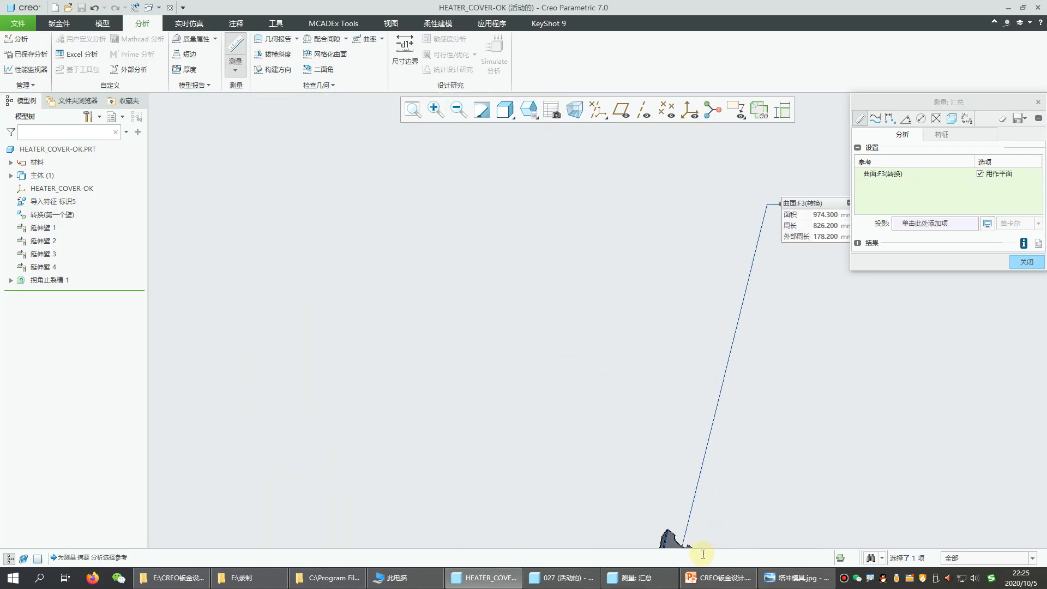
{"action": "middle_click_drag", "start_coordinate": [703, 554], "coordinate": [757, 428]}
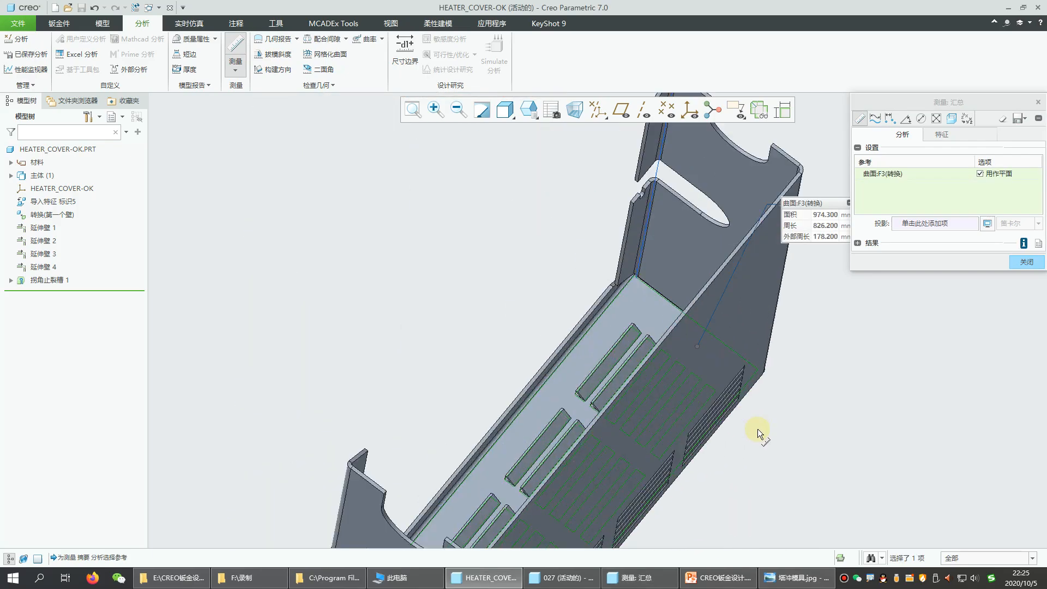
{"action": "scroll", "coordinate": [757, 429], "scroll_direction": "down", "scroll_amount": 5}
{"action": "scroll", "coordinate": [691, 340], "scroll_direction": "up", "scroll_amount": 5}
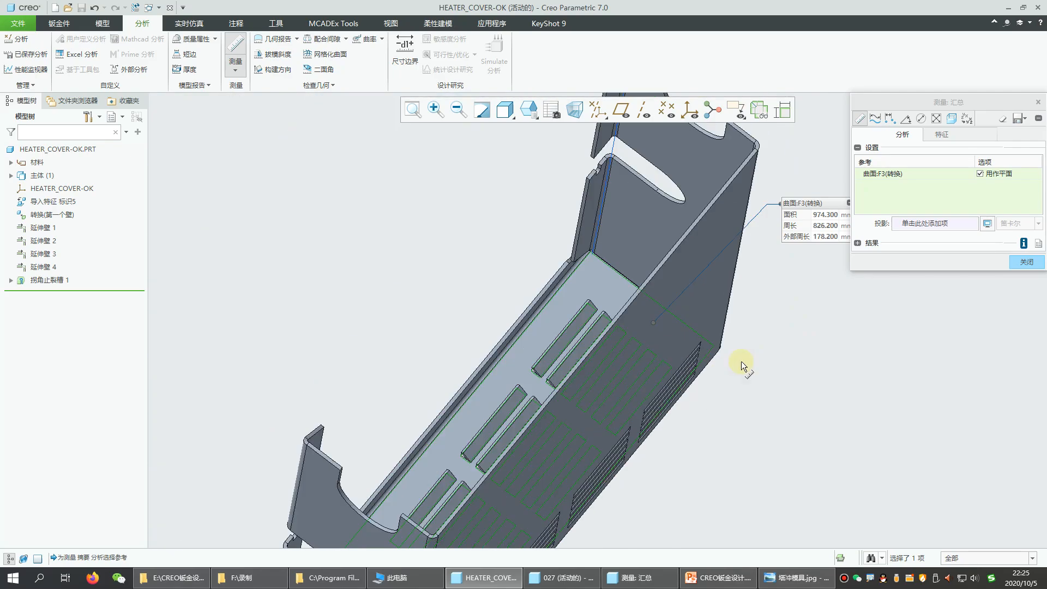
{"action": "mouse_move", "coordinate": [741, 361]}
{"action": "middle_mouse_down"}
{"action": "mouse_move", "coordinate": [760, 345]}
{"action": "mouse_move", "coordinate": [751, 373]}
{"action": "middle_mouse_up"}
{"action": "scroll", "coordinate": [411, 487], "scroll_direction": "down", "scroll_amount": 5}
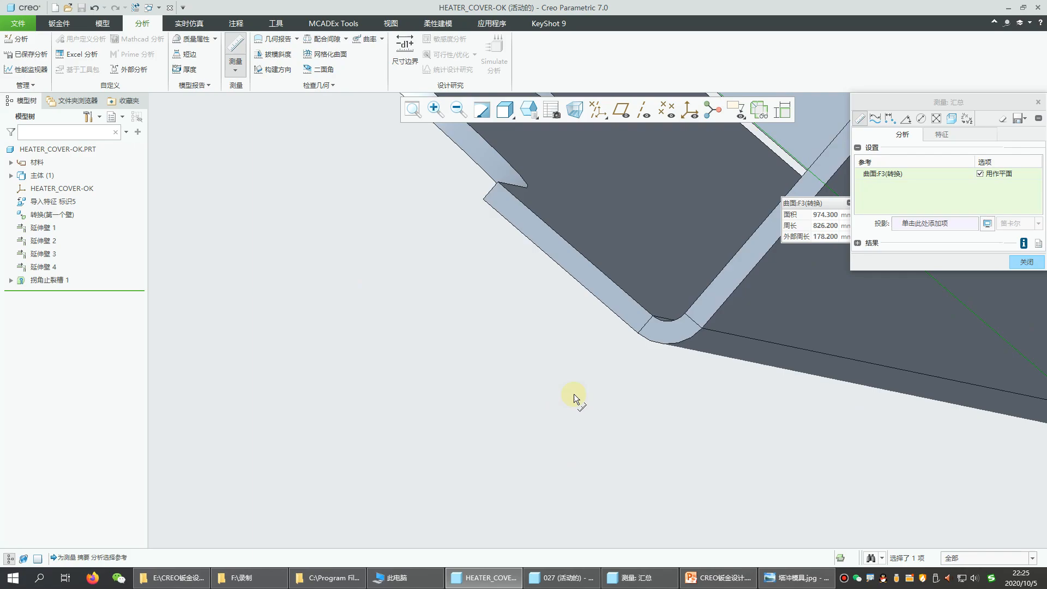
{"action": "left_click", "coordinate": [624, 306], "text": "ctrl"}
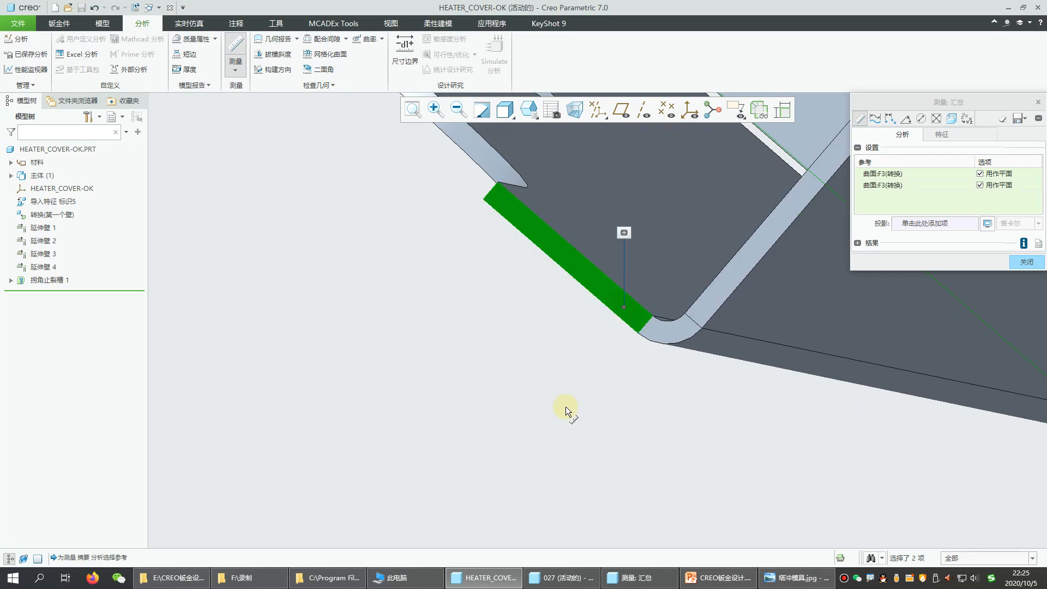
{"action": "left_click", "coordinate": [624, 233]}
{"action": "scroll", "coordinate": [532, 406], "scroll_direction": "up", "scroll_amount": 8}
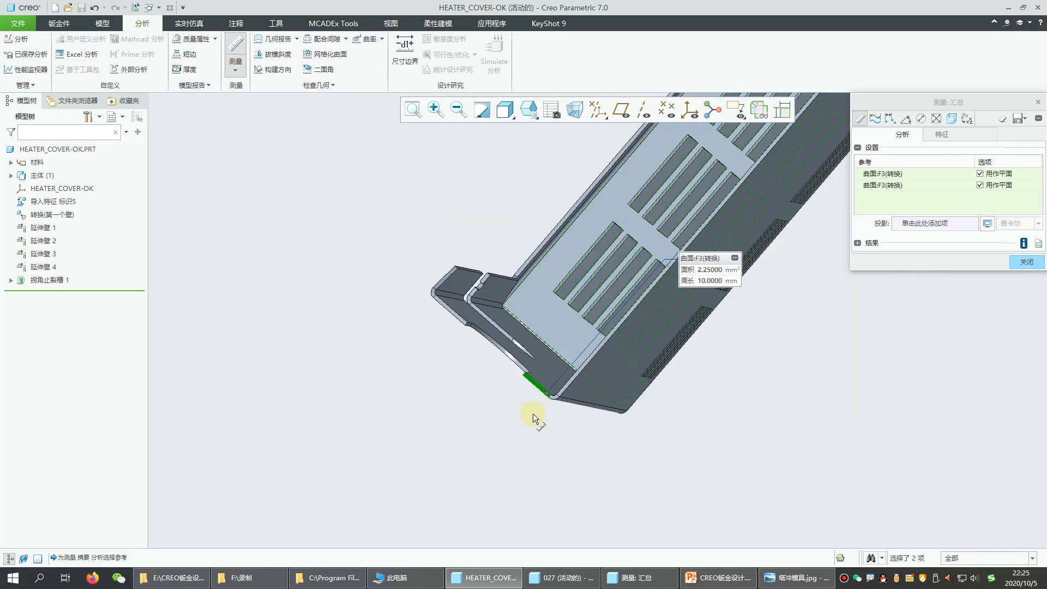
{"action": "middle_click_drag", "start_coordinate": [784, 361], "coordinate": [836, 337]}
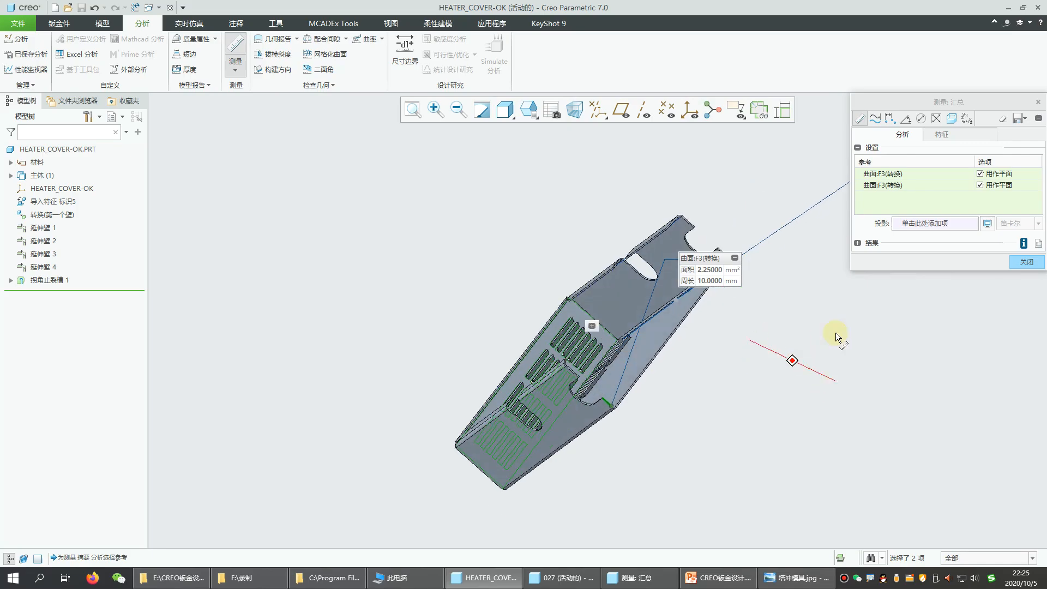
{"action": "left_click", "coordinate": [869, 244]}
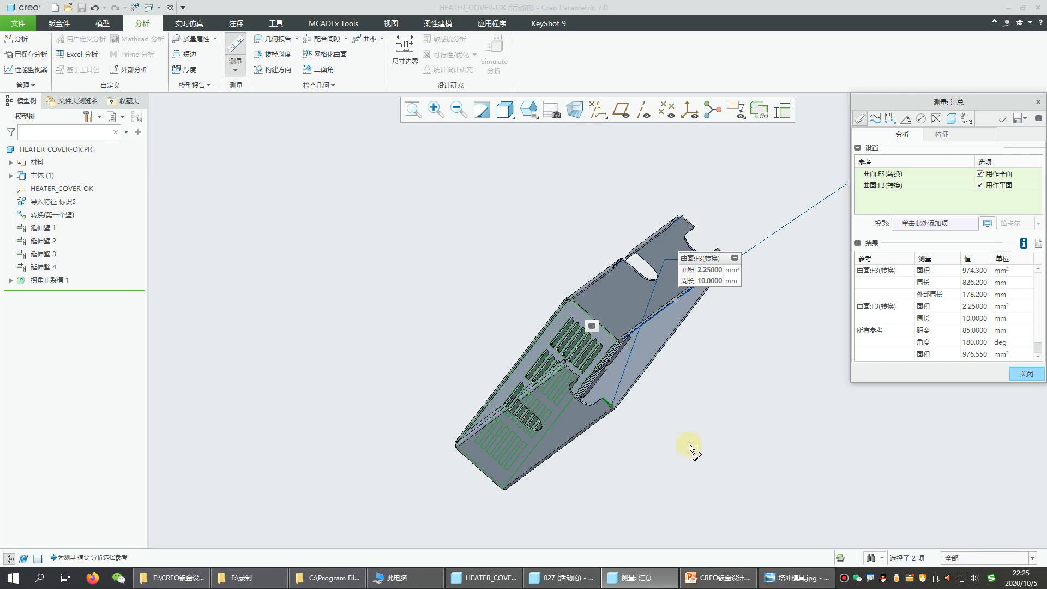
Clear the measurement references and measure from the vented end wall's folded lip to the outer face of the large vented wall
{"action": "middle_click_drag", "start_coordinate": [704, 338], "coordinate": [715, 220]}
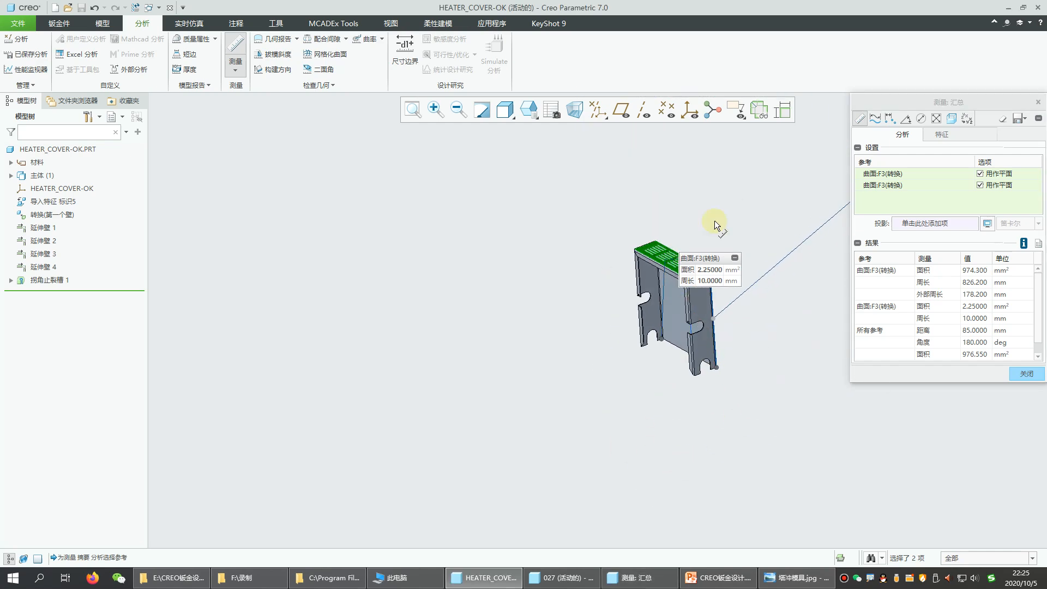
{"action": "scroll", "coordinate": [716, 250], "scroll_direction": "down", "scroll_amount": 6}
{"action": "scroll", "coordinate": [552, 348], "scroll_direction": "down", "scroll_amount": 2}
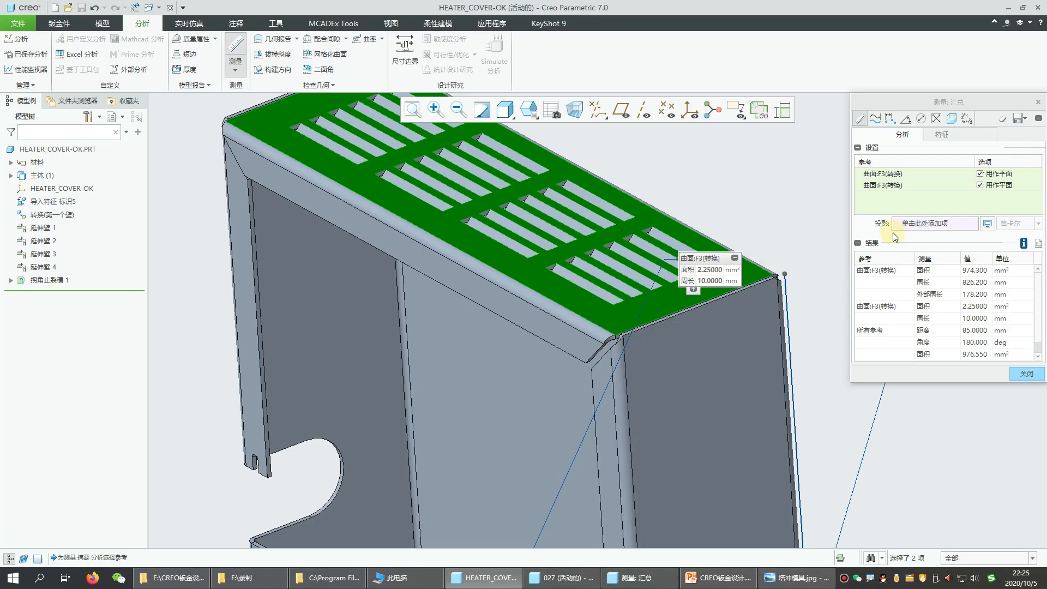
{"action": "left_click", "coordinate": [941, 199]}
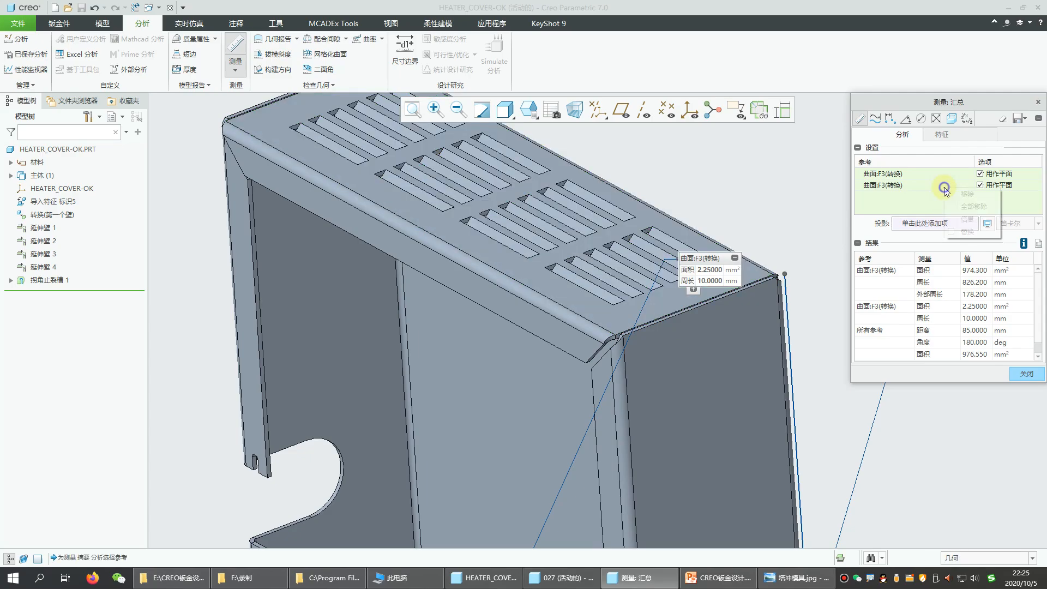
{"action": "left_click", "coordinate": [973, 206]}
{"action": "left_click", "coordinate": [579, 343]}
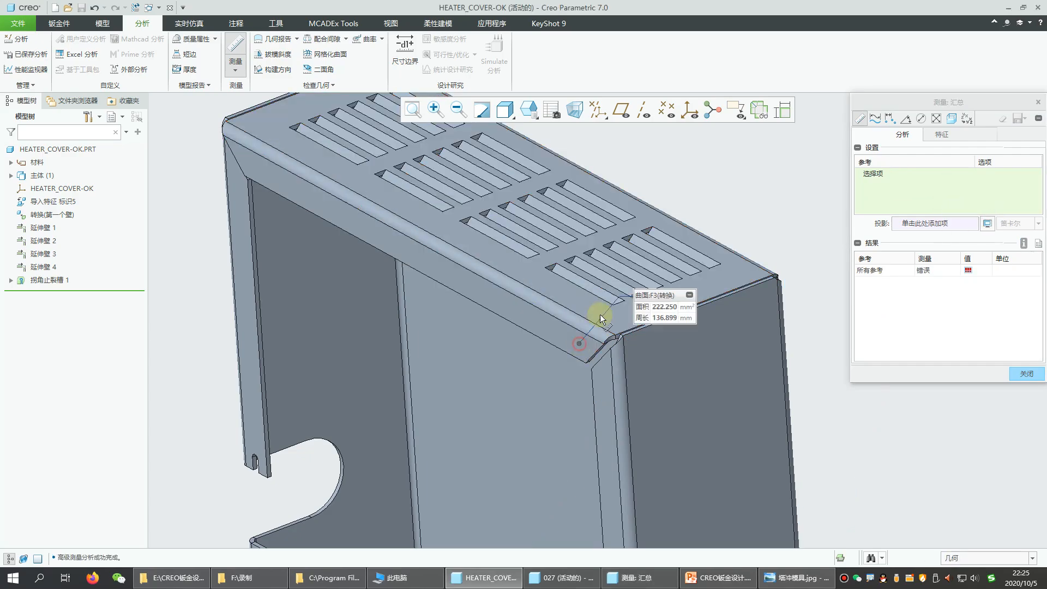
{"action": "scroll", "coordinate": [601, 315], "scroll_direction": "up", "scroll_amount": 3}
{"action": "middle_click_drag", "start_coordinate": [727, 276], "coordinate": [667, 280]}
{"action": "scroll", "coordinate": [671, 253], "scroll_direction": "down", "scroll_amount": 4}
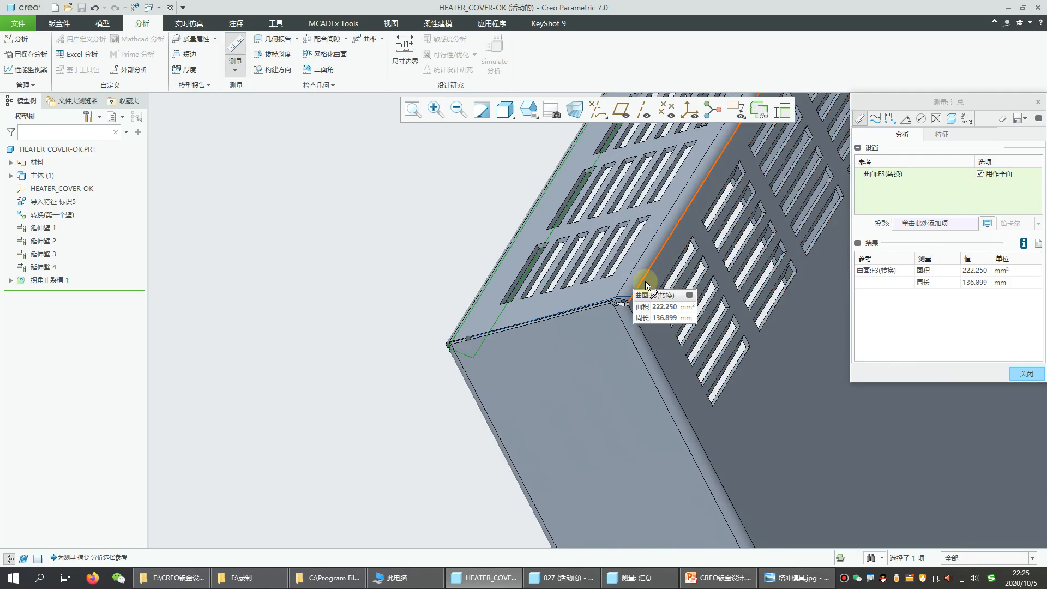
{"action": "left_click", "coordinate": [654, 274], "text": "ctrl"}
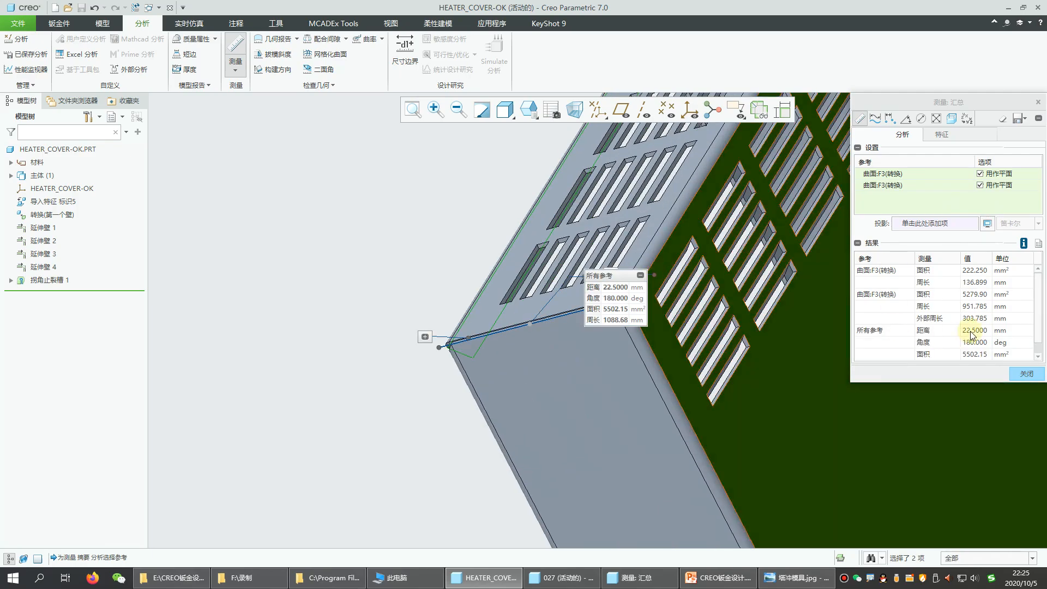
Replace the references and measure from the side wall's folded lip near the corner to the large vented wall's outer face
{"action": "scroll", "coordinate": [511, 317], "scroll_direction": "up", "scroll_amount": 3}
{"action": "middle_click_drag", "start_coordinate": [416, 286], "coordinate": [674, 369]}
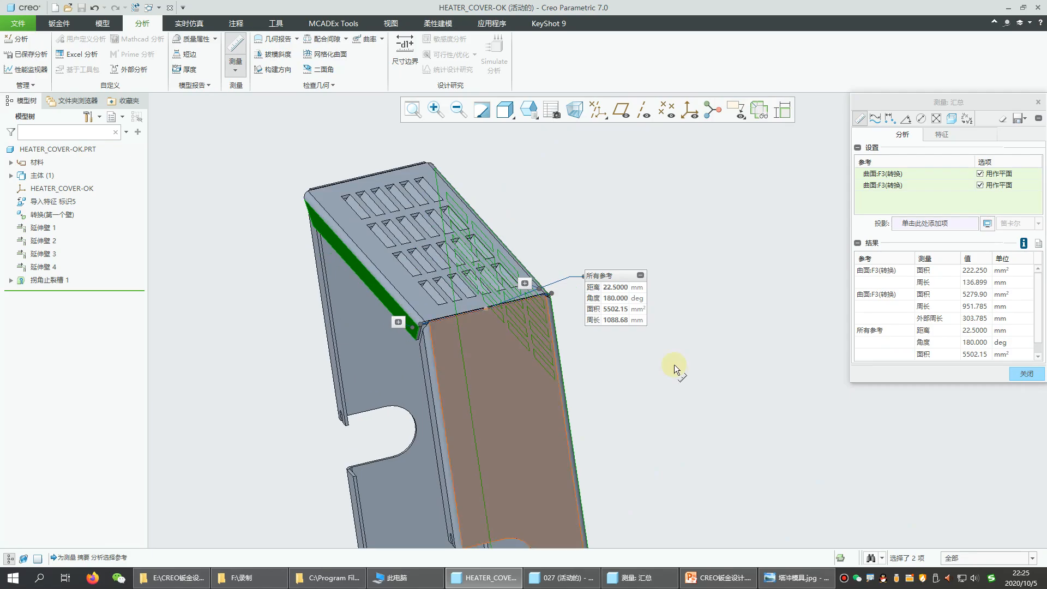
{"action": "left_click", "coordinate": [896, 309]}
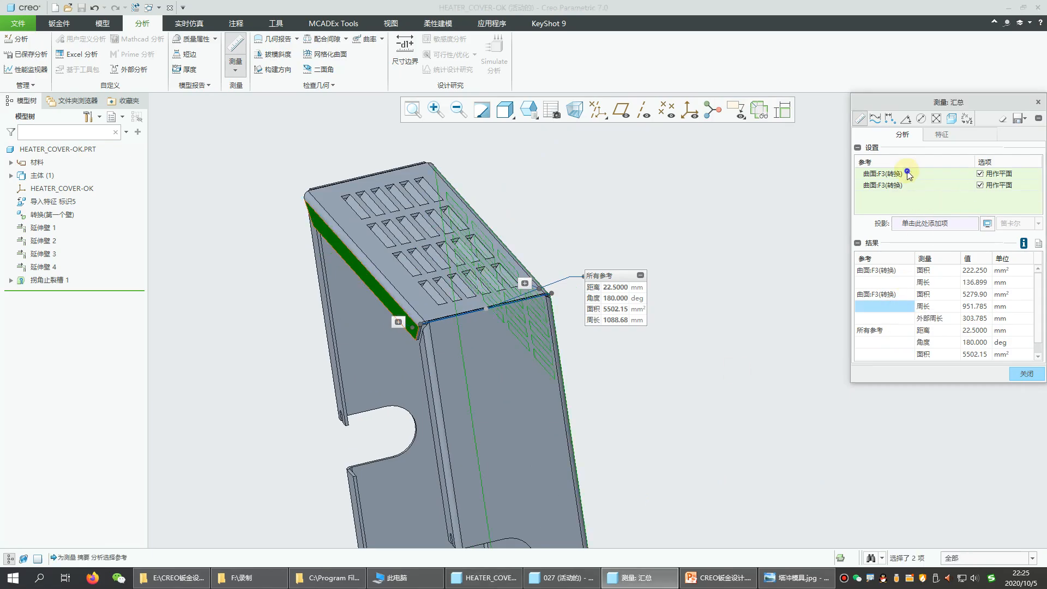
{"action": "right_click", "coordinate": [908, 174]}
{"action": "left_click", "coordinate": [932, 192]}
{"action": "scroll", "coordinate": [436, 329], "scroll_direction": "down", "scroll_amount": 5}
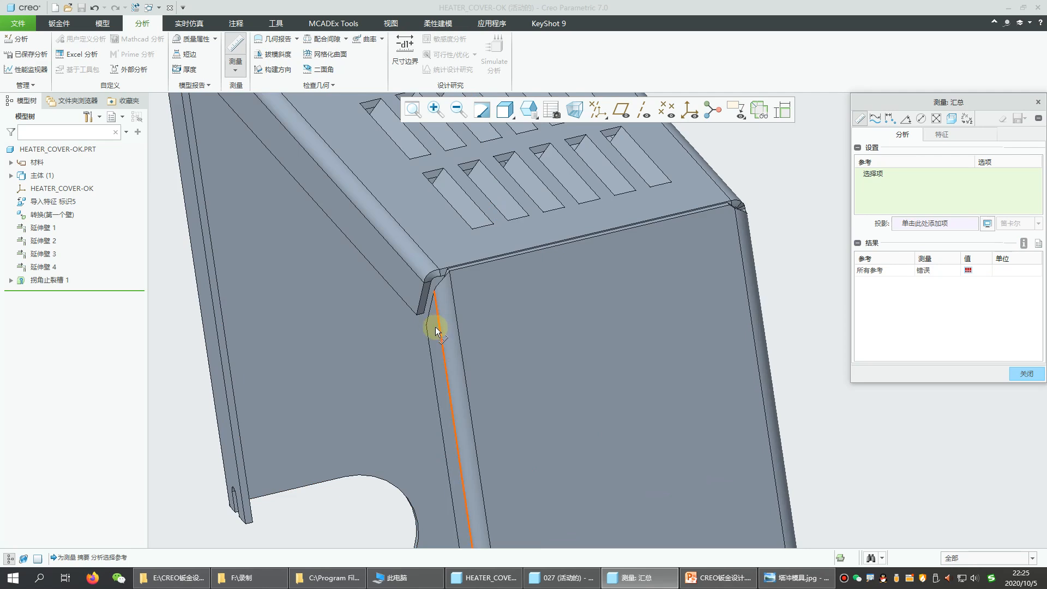
{"action": "left_click", "coordinate": [435, 330]}
{"action": "scroll", "coordinate": [519, 381], "scroll_direction": "up", "scroll_amount": 5}
{"action": "middle_click_drag", "start_coordinate": [519, 381], "coordinate": [690, 339]}
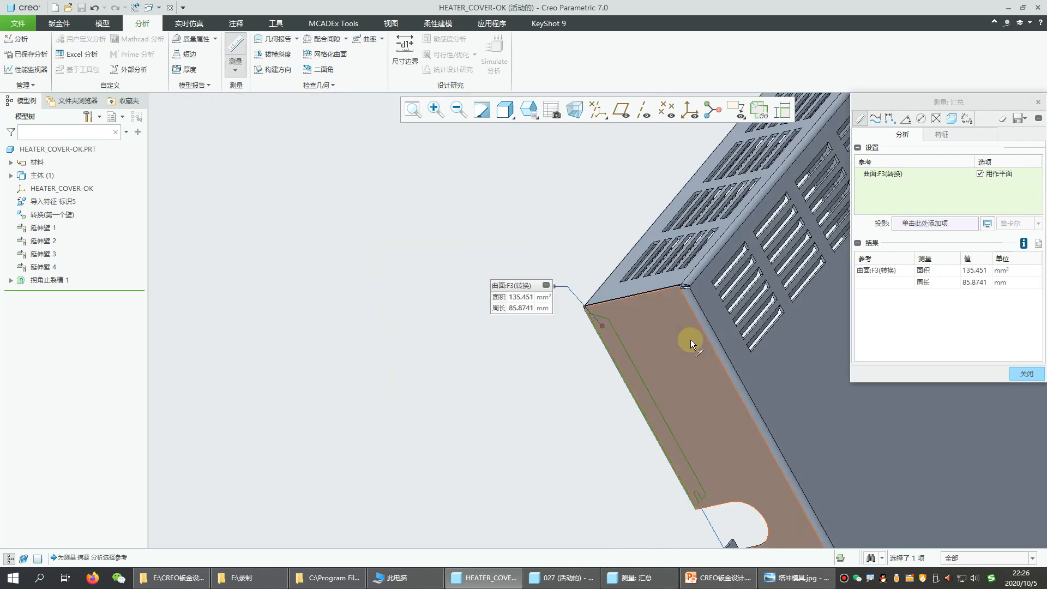
{"action": "left_click", "coordinate": [703, 298], "text": "ctrl"}
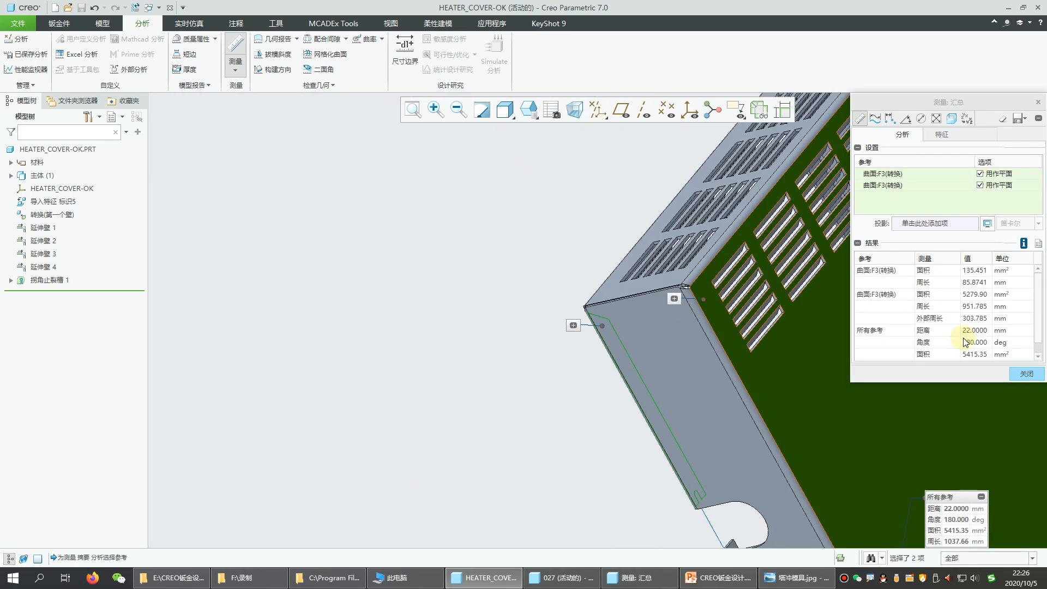
Examine the folded lips and open corners of the reference cover from several angles, and close the measurement
{"action": "scroll", "coordinate": [517, 349], "scroll_direction": "up", "scroll_amount": 4}
{"action": "middle_click_drag", "start_coordinate": [516, 347], "coordinate": [556, 338]}
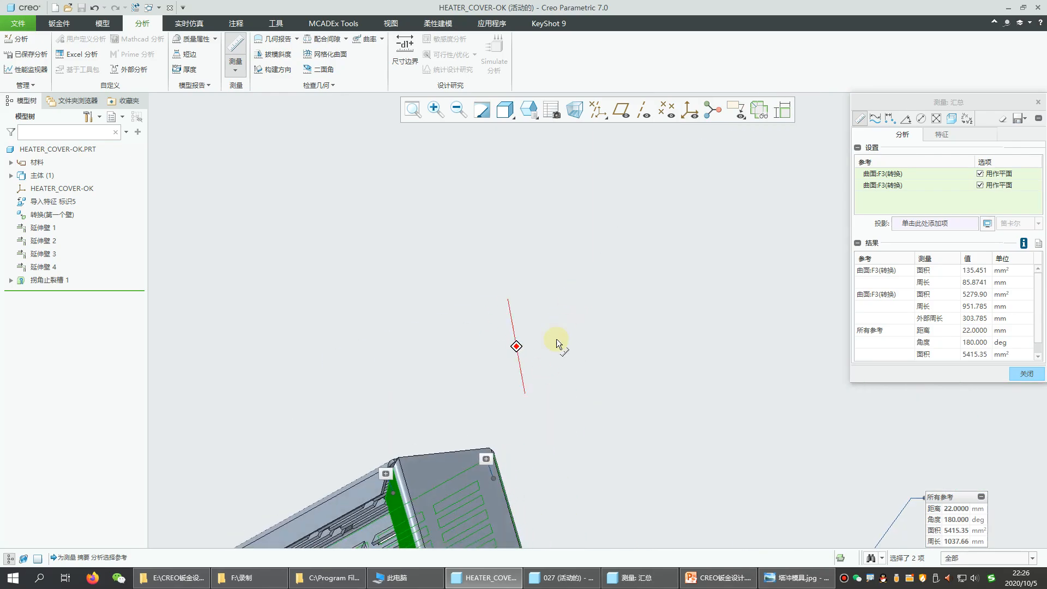
{"action": "scroll", "coordinate": [456, 464], "scroll_direction": "down", "scroll_amount": 2}
{"action": "scroll", "coordinate": [393, 490], "scroll_direction": "up", "scroll_amount": 3}
{"action": "scroll", "coordinate": [357, 531], "scroll_direction": "up", "scroll_amount": 3}
{"action": "scroll", "coordinate": [353, 529], "scroll_direction": "down", "scroll_amount": 4}
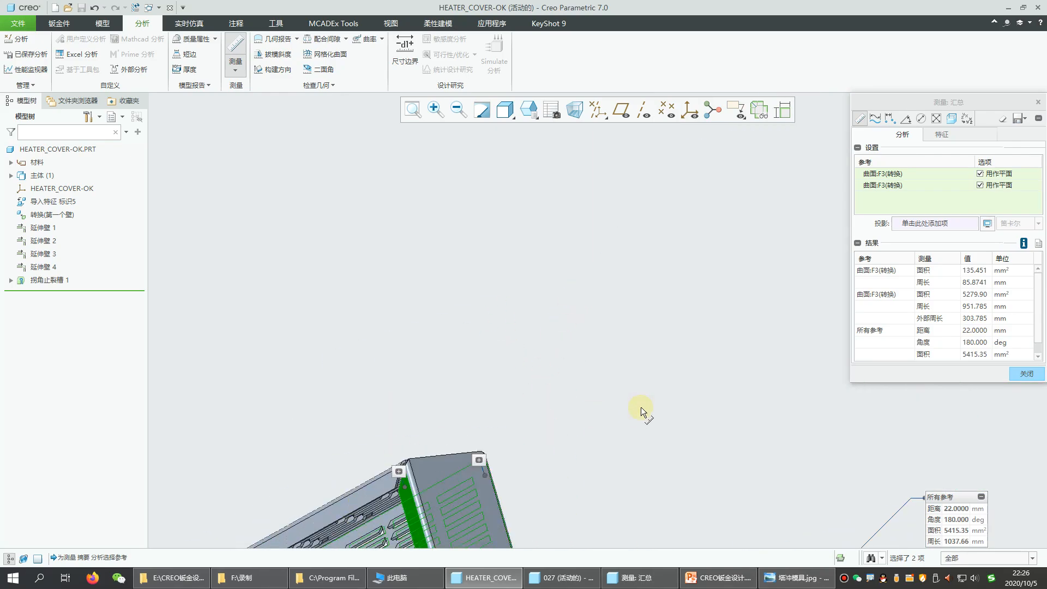
{"action": "middle_click_drag", "start_coordinate": [629, 413], "coordinate": [744, 191], "text": "shift"}
{"action": "middle_click_drag", "start_coordinate": [604, 270], "coordinate": [613, 252]}
{"action": "scroll", "coordinate": [401, 342], "scroll_direction": "down", "scroll_amount": 3}
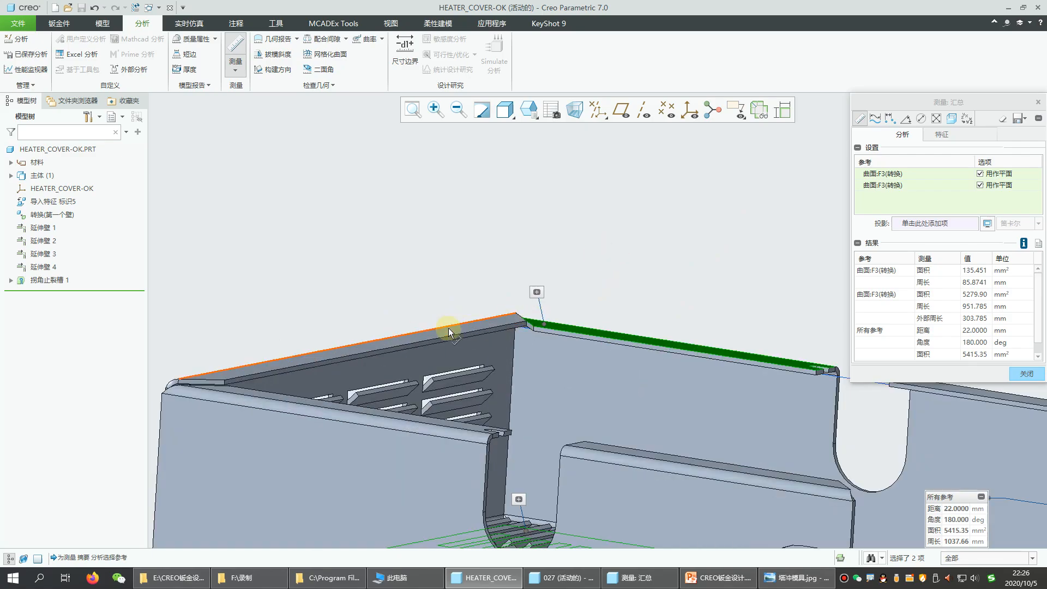
{"action": "scroll", "coordinate": [448, 328], "scroll_direction": "down", "scroll_amount": 2}
{"action": "mouse_move", "coordinate": [490, 314]}
{"action": "middle_mouse_down"}
{"action": "mouse_move", "coordinate": [451, 287]}
{"action": "mouse_move", "coordinate": [444, 264]}
{"action": "mouse_move", "coordinate": [459, 273]}
{"action": "middle_mouse_up"}
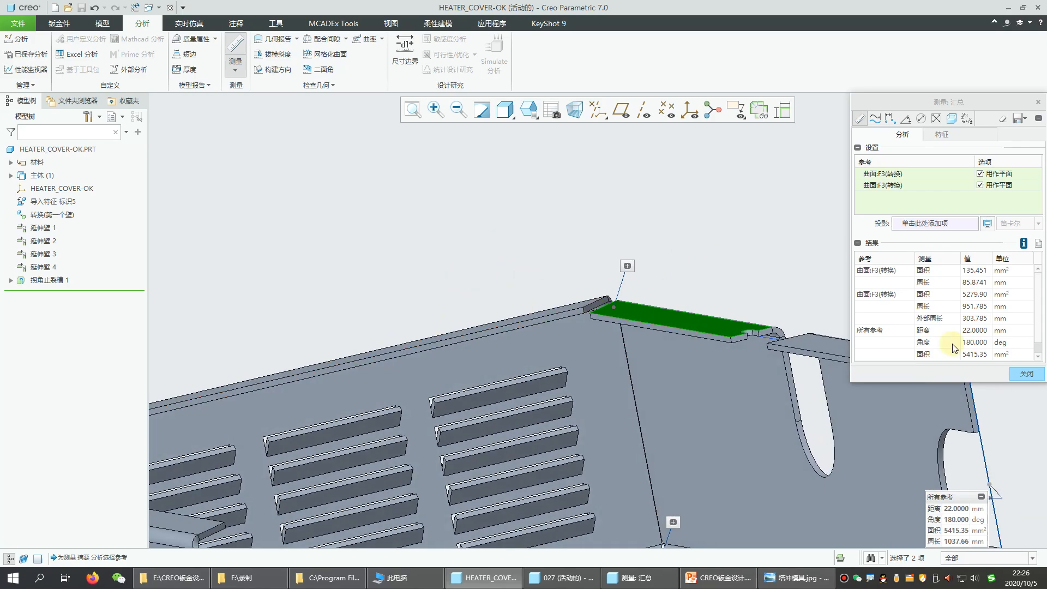
{"action": "left_click", "coordinate": [1025, 375]}
Roll the reference part's feature history back to just before the conversion into the first wall
{"action": "scroll", "coordinate": [557, 311], "scroll_direction": "up", "scroll_amount": 2}
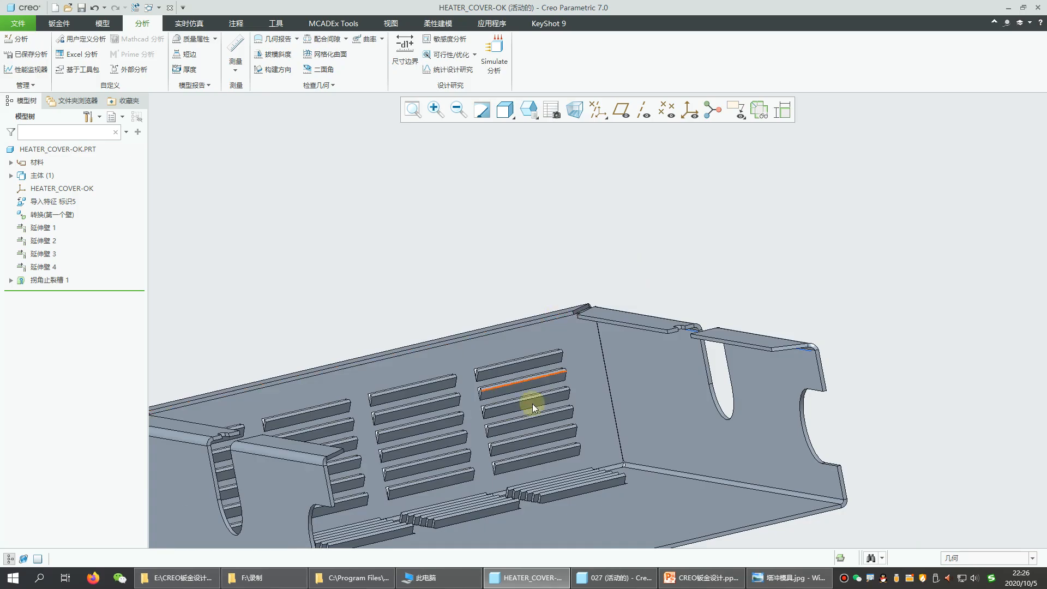
{"action": "mouse_move", "coordinate": [531, 407]}
{"action": "middle_mouse_down"}
{"action": "mouse_move", "coordinate": [586, 374]}
{"action": "mouse_move", "coordinate": [615, 385]}
{"action": "mouse_move", "coordinate": [545, 377]}
{"action": "middle_mouse_up"}
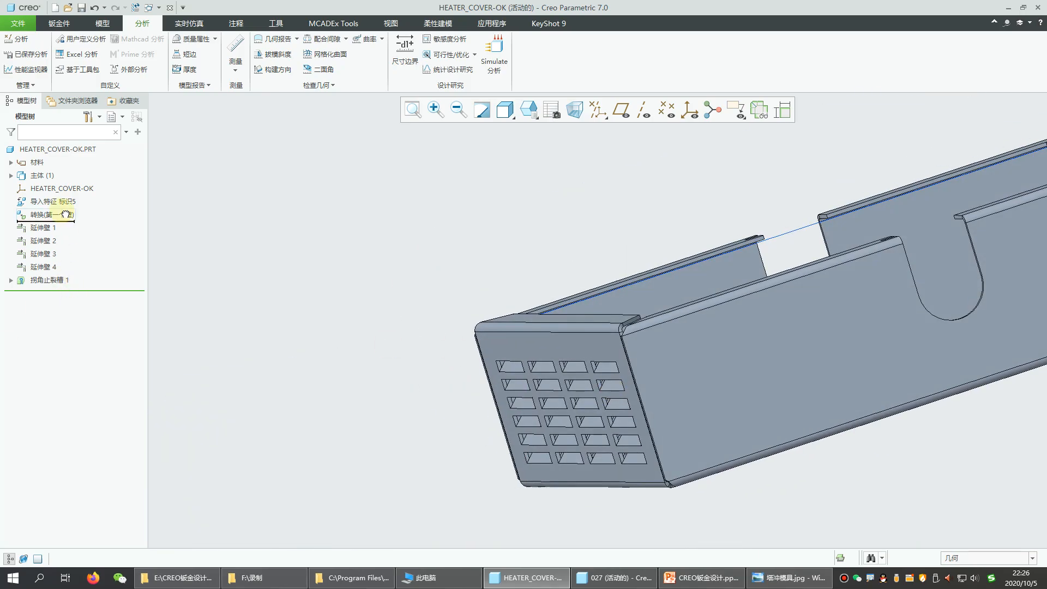
{"action": "left_click_drag", "start_coordinate": [62, 212], "coordinate": [63, 218]}
{"action": "scroll", "coordinate": [664, 310], "scroll_direction": "down", "scroll_amount": 5}
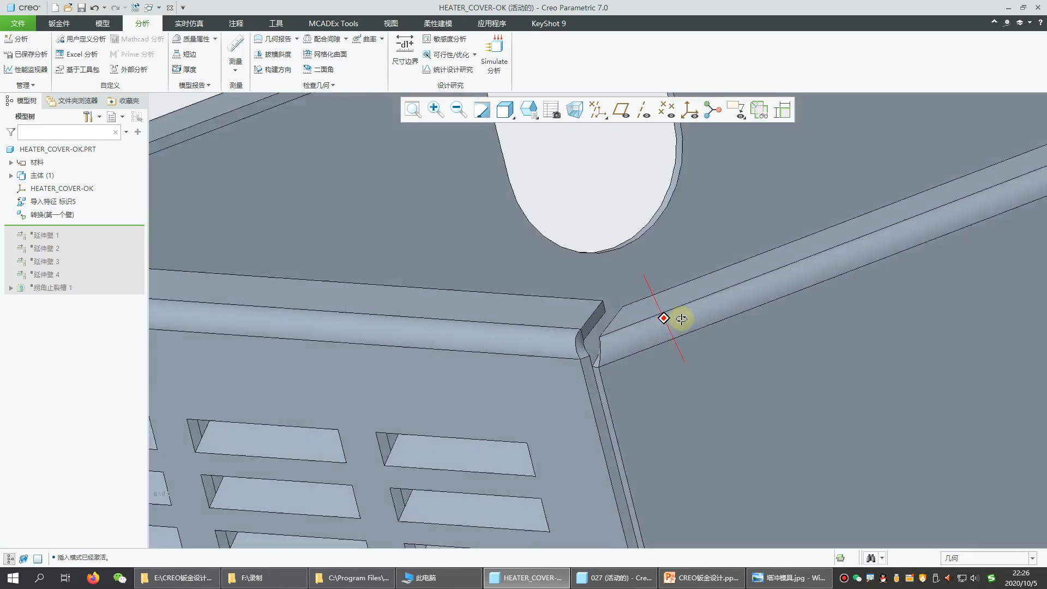
{"action": "middle_click_drag", "start_coordinate": [681, 319], "coordinate": [696, 310]}
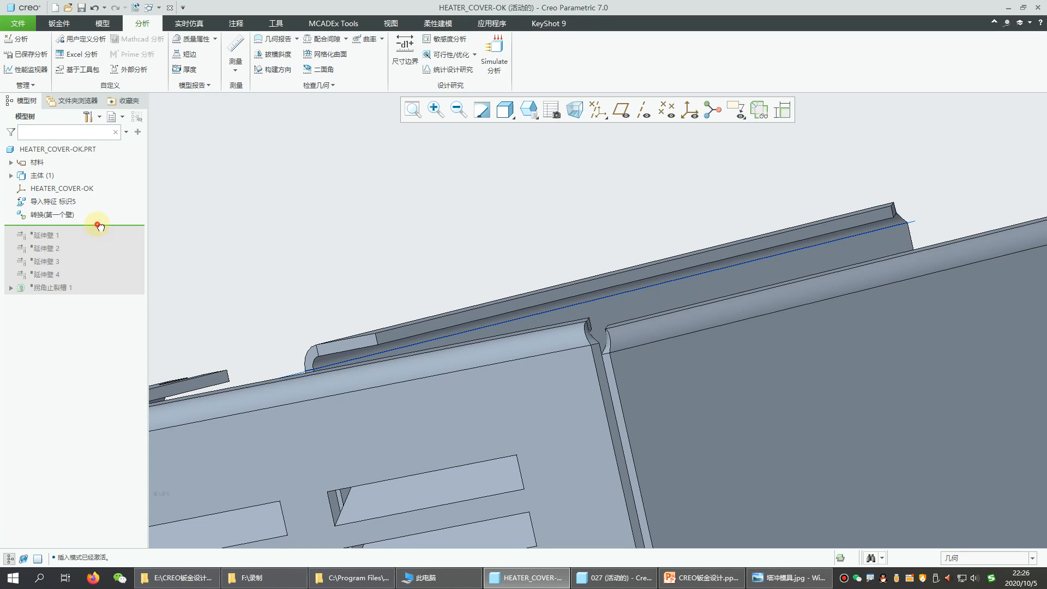
{"action": "left_click_drag", "start_coordinate": [97, 223], "coordinate": [99, 206]}
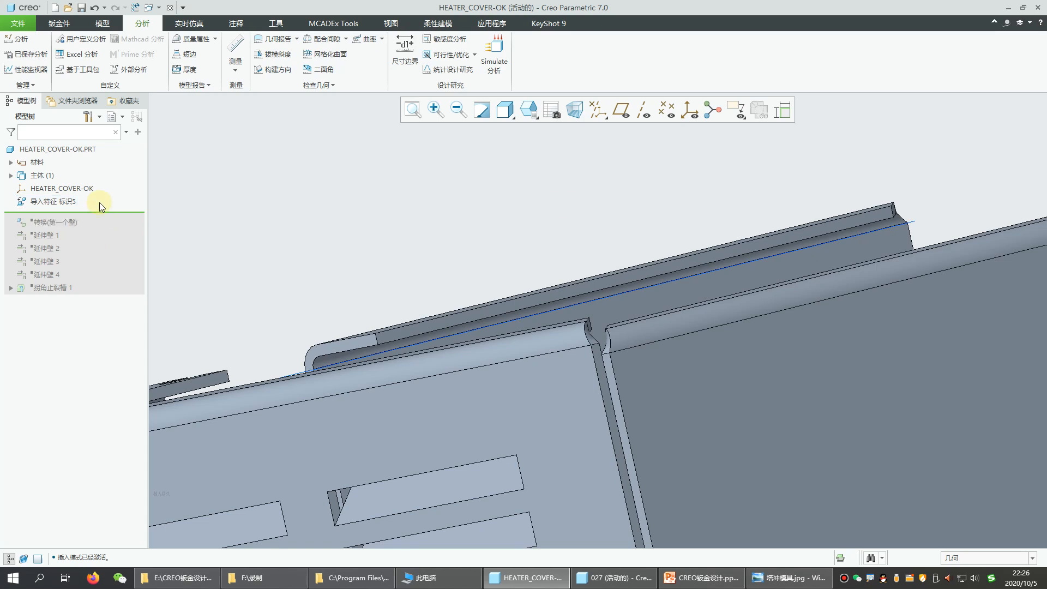
Examine the vented end wall, its folded lip and the corners of the rolled-back reference cover
{"action": "scroll", "coordinate": [647, 322], "scroll_direction": "up", "scroll_amount": 5}
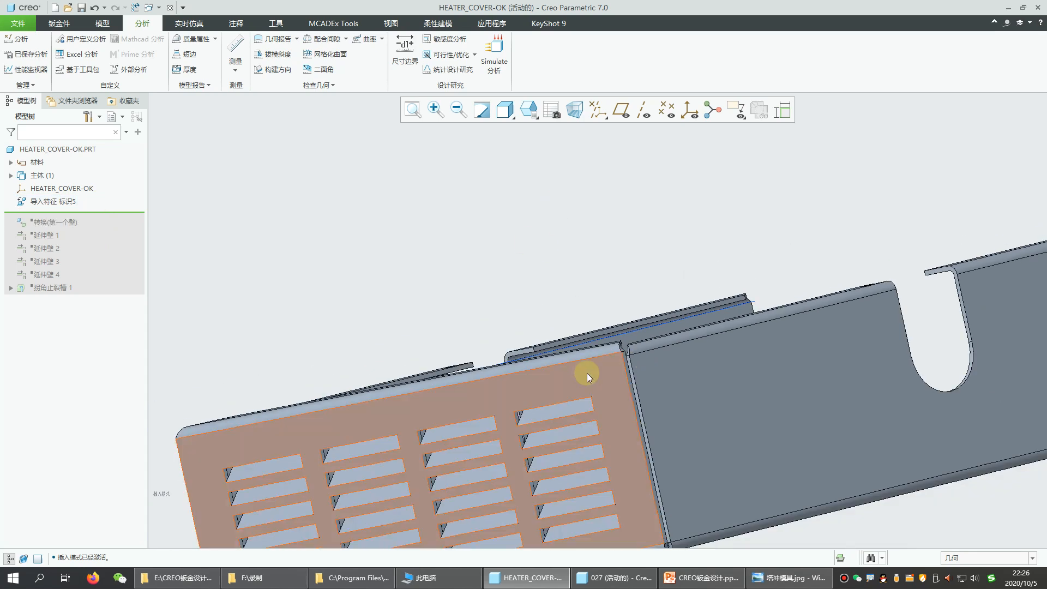
{"action": "scroll", "coordinate": [553, 344], "scroll_direction": "up", "scroll_amount": 3}
{"action": "middle_click_drag", "start_coordinate": [553, 346], "coordinate": [346, 479]}
{"action": "scroll", "coordinate": [384, 487], "scroll_direction": "up", "scroll_amount": 2}
{"action": "scroll", "coordinate": [385, 487], "scroll_direction": "down", "scroll_amount": 3}
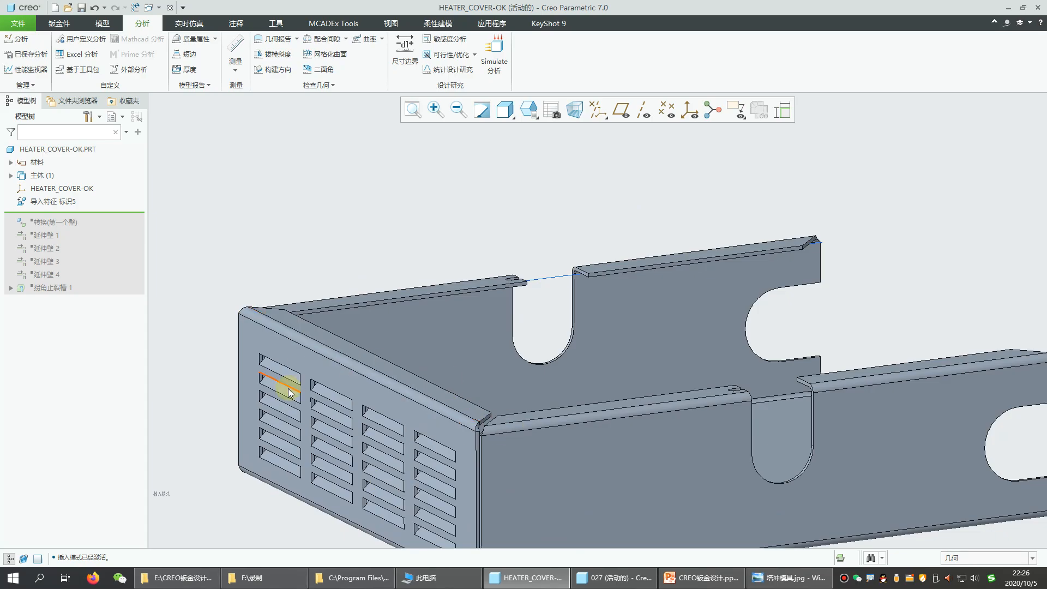
{"action": "middle_click_drag", "start_coordinate": [292, 390], "coordinate": [284, 378]}
{"action": "scroll", "coordinate": [450, 365], "scroll_direction": "up", "scroll_amount": 2}
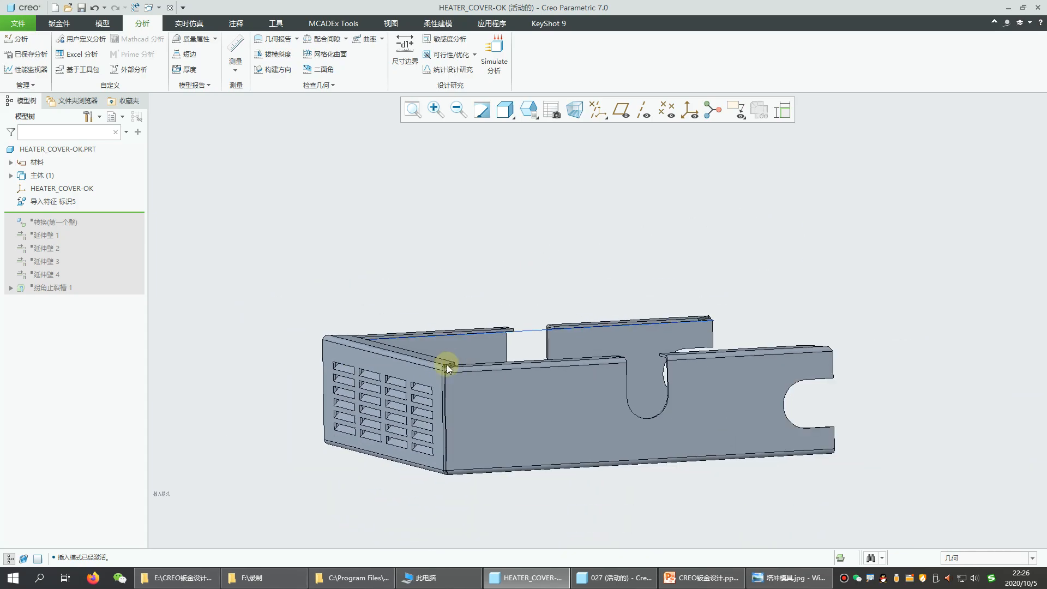
{"action": "scroll", "coordinate": [402, 373], "scroll_direction": "down", "scroll_amount": 2}
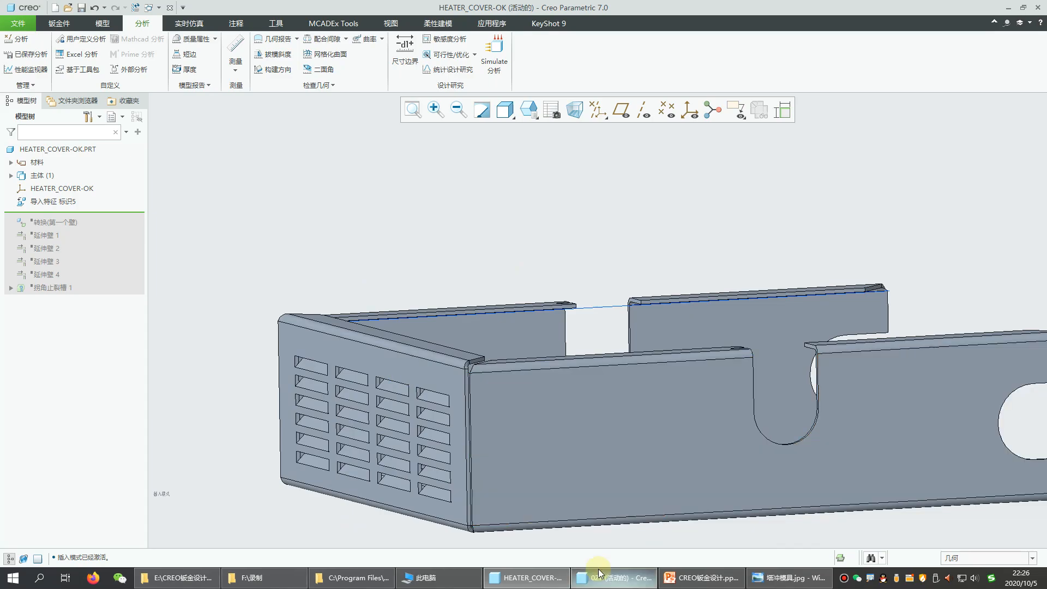
Switch to part 027 and place an I-profile flange on the upper edge of the U-shaped wall's wide face
{"action": "left_click", "coordinate": [598, 573]}
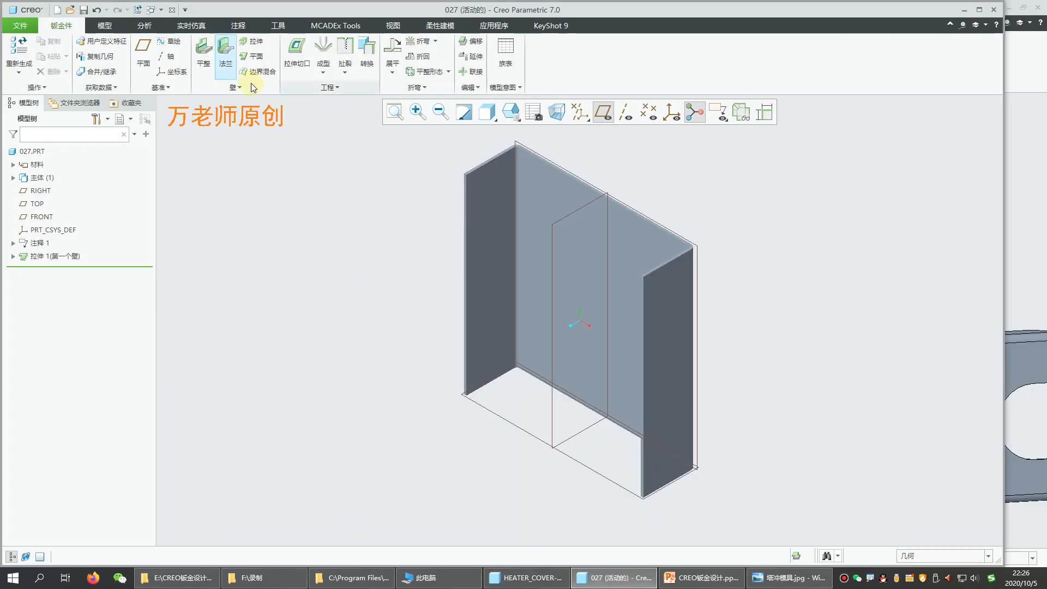
{"action": "scroll", "coordinate": [560, 147], "scroll_direction": "down", "scroll_amount": 4}
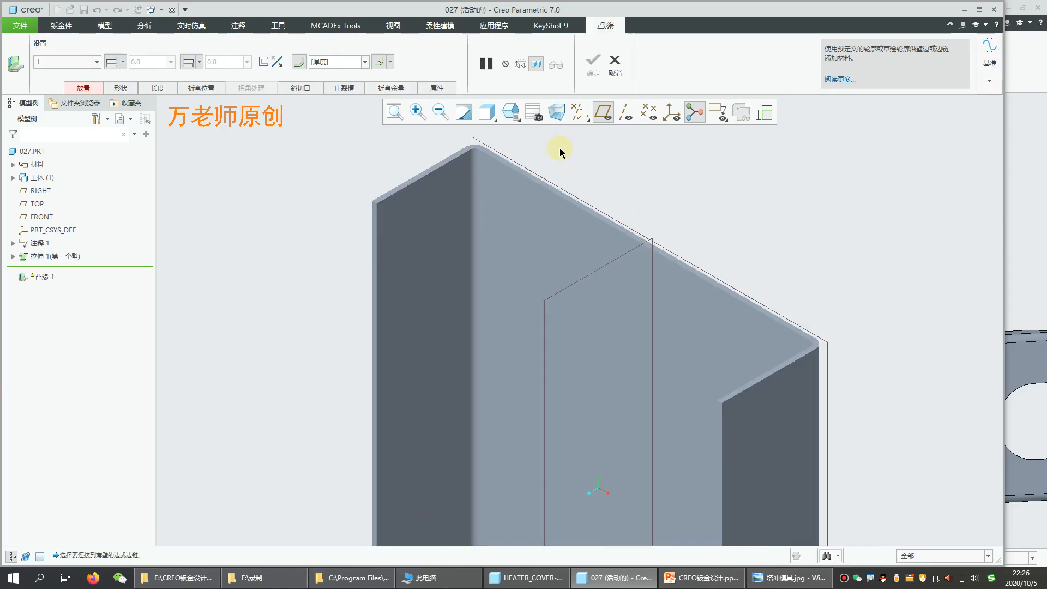
{"action": "left_click", "coordinate": [511, 172]}
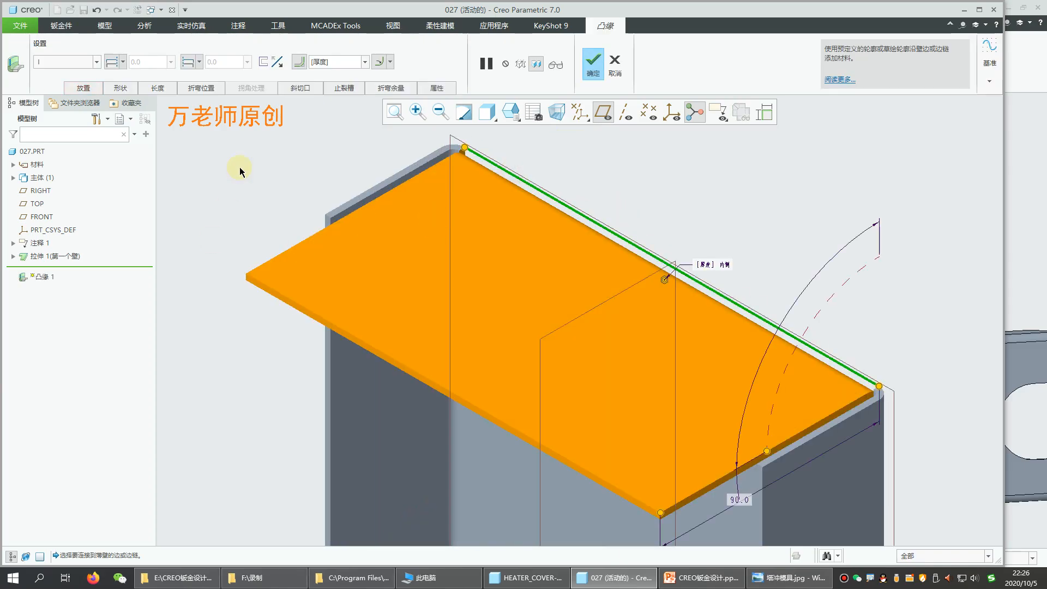
Set the flange profile length to 22 mm and complete the flange
{"action": "left_click", "coordinate": [84, 88]}
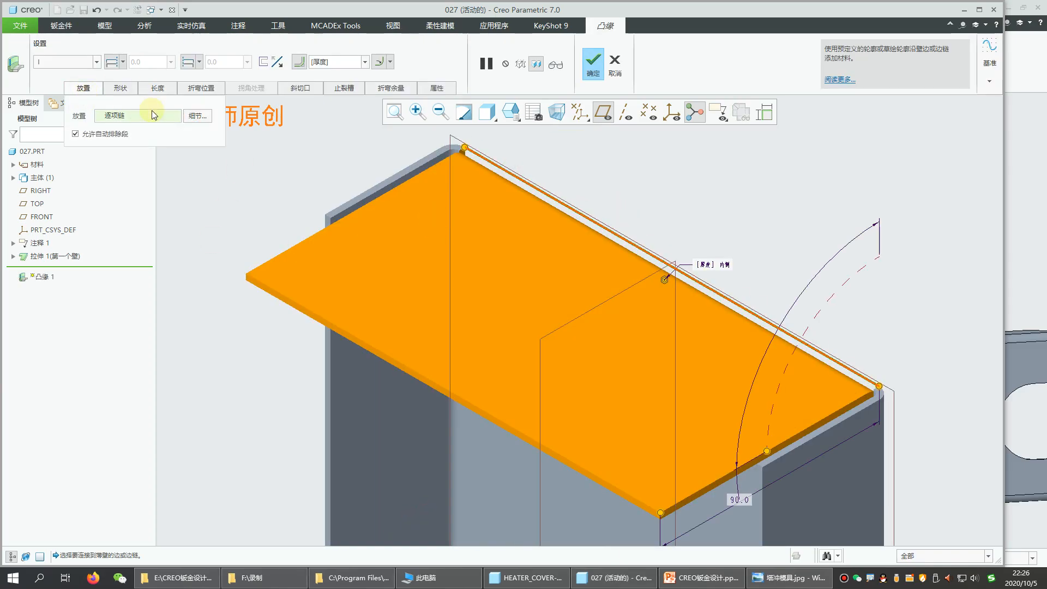
{"action": "left_click", "coordinate": [116, 88]}
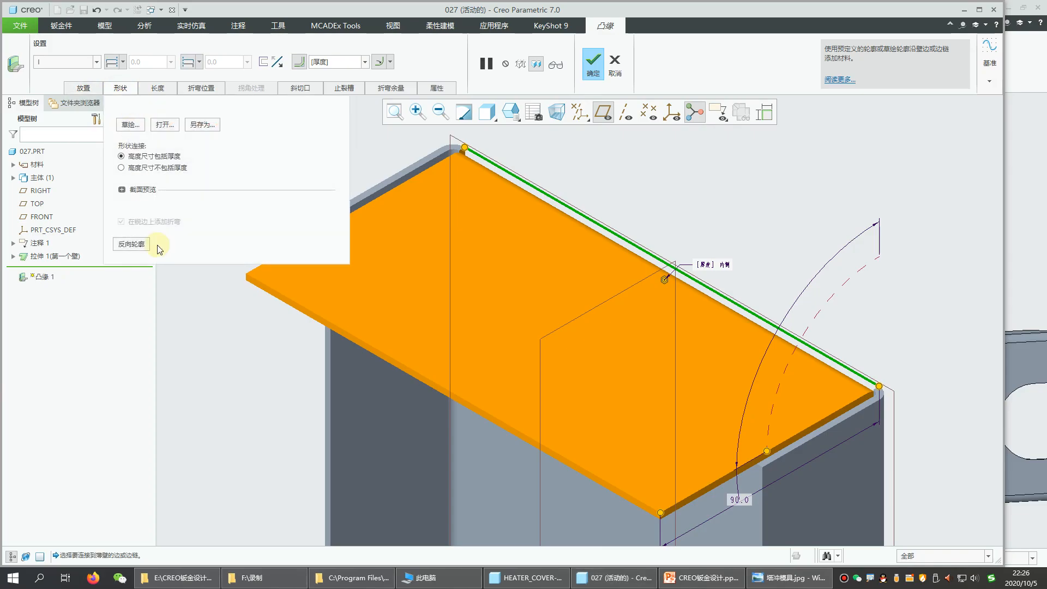
{"action": "left_click", "coordinate": [122, 190]}
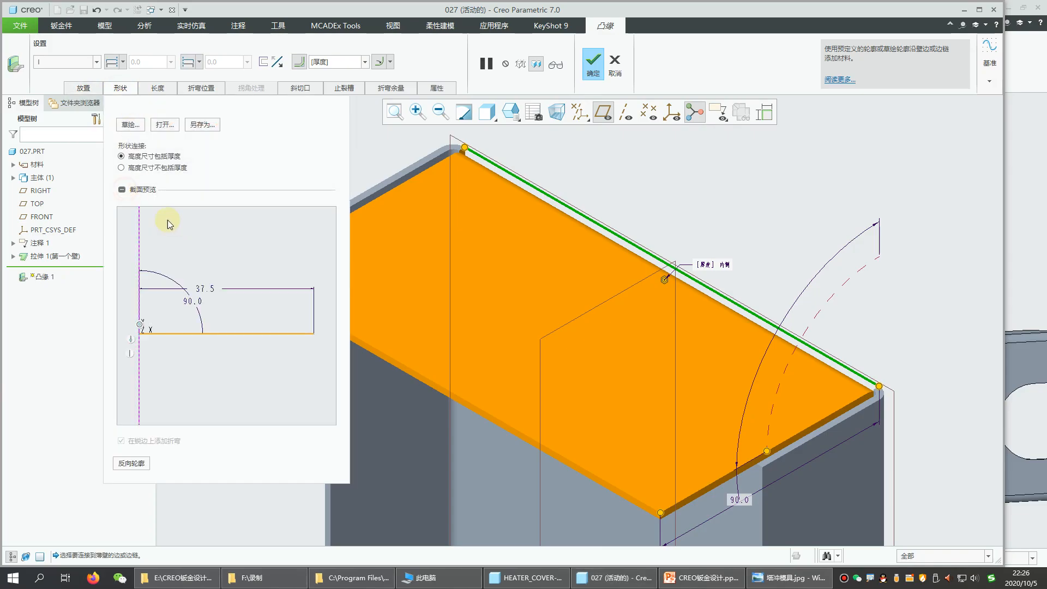
{"action": "double_click", "coordinate": [211, 292]}
{"action": "type", "text": "22"}
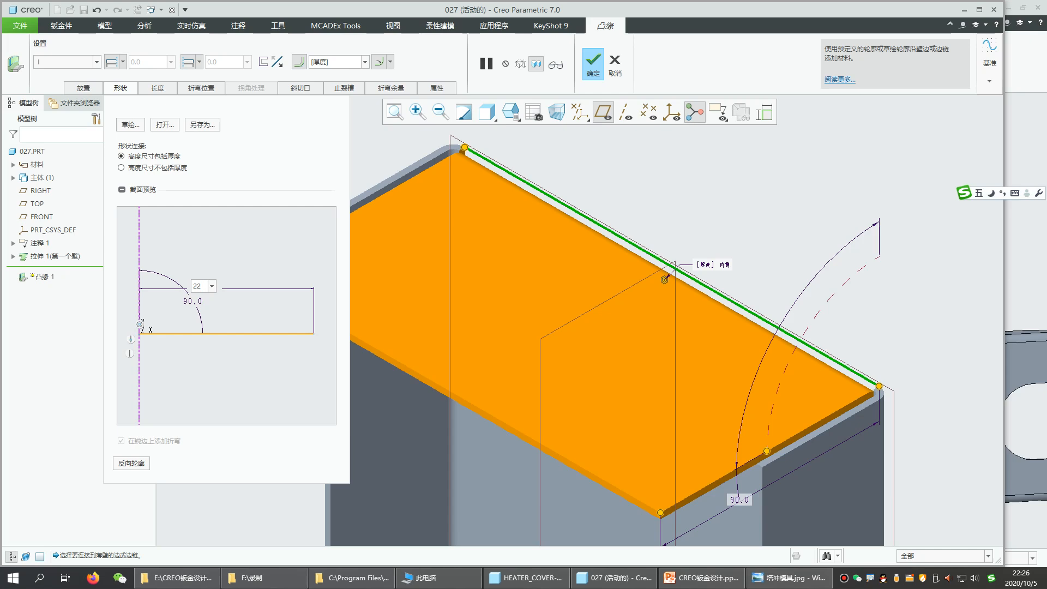
{"action": "key", "text": "Return"}
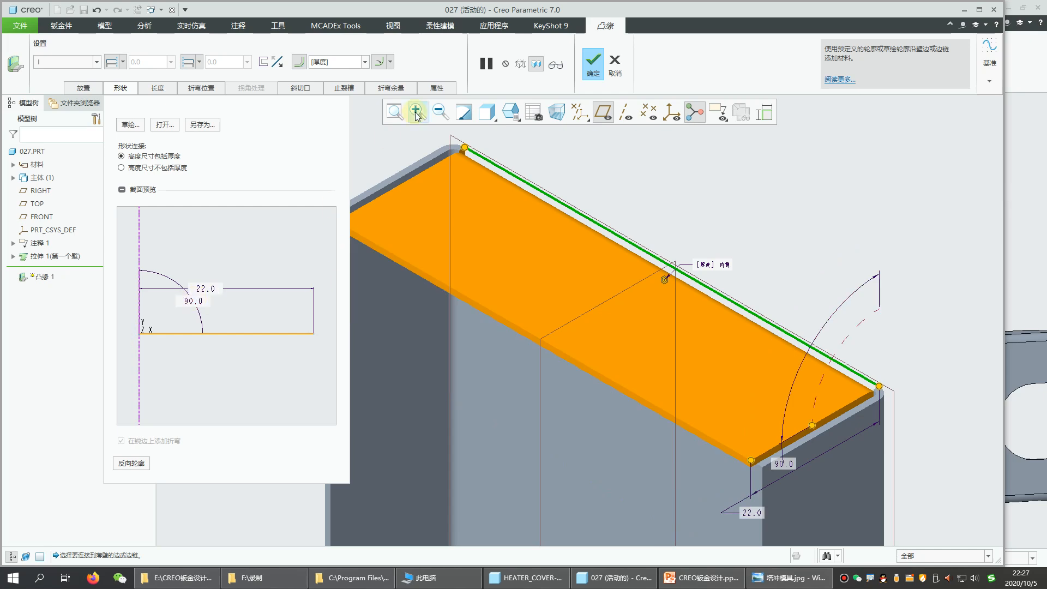
{"action": "left_click", "coordinate": [595, 70]}
Redefine the first wall's extrusion with a sheet thickness of 0.5 mm
{"action": "scroll", "coordinate": [785, 317], "scroll_direction": "up", "scroll_amount": 2}
{"action": "middle_click_drag", "start_coordinate": [785, 318], "coordinate": [498, 335]}
{"action": "left_click", "coordinate": [62, 256]}
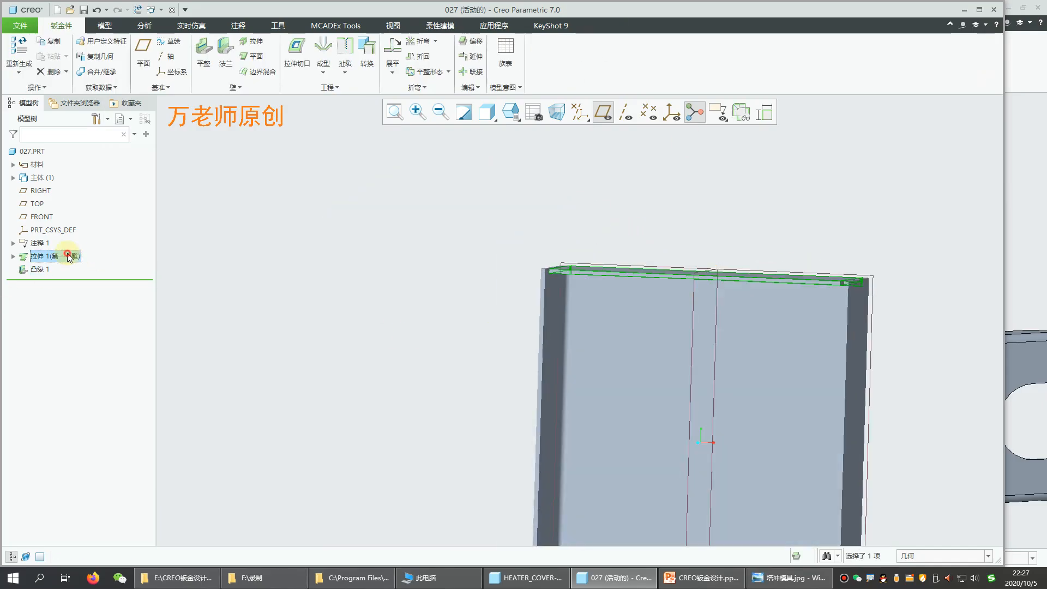
{"action": "left_click", "coordinate": [85, 187]}
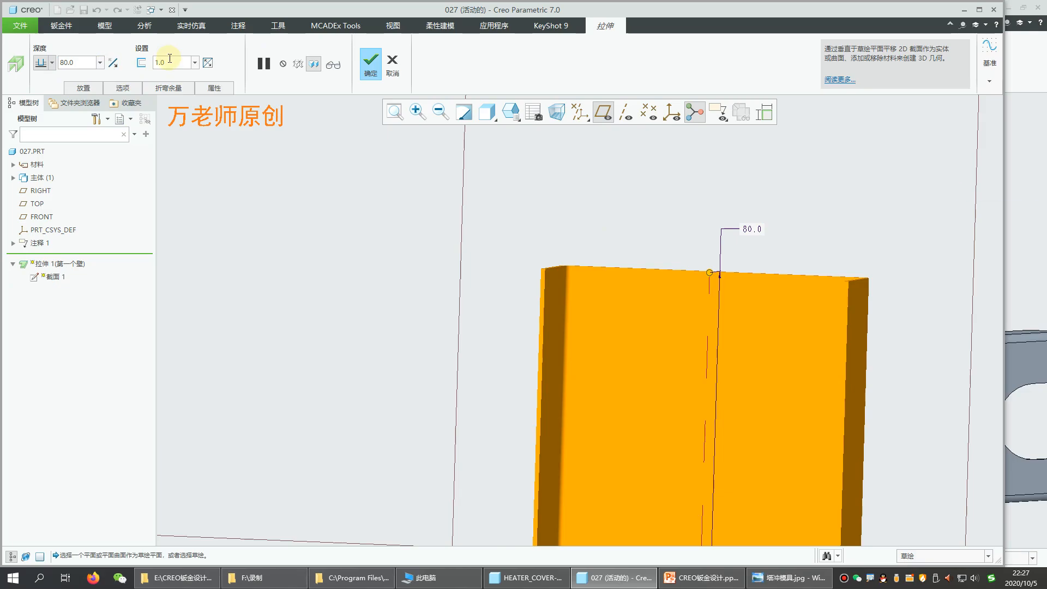
{"action": "double_click", "coordinate": [170, 61]}
{"action": "double_click", "coordinate": [170, 58]}
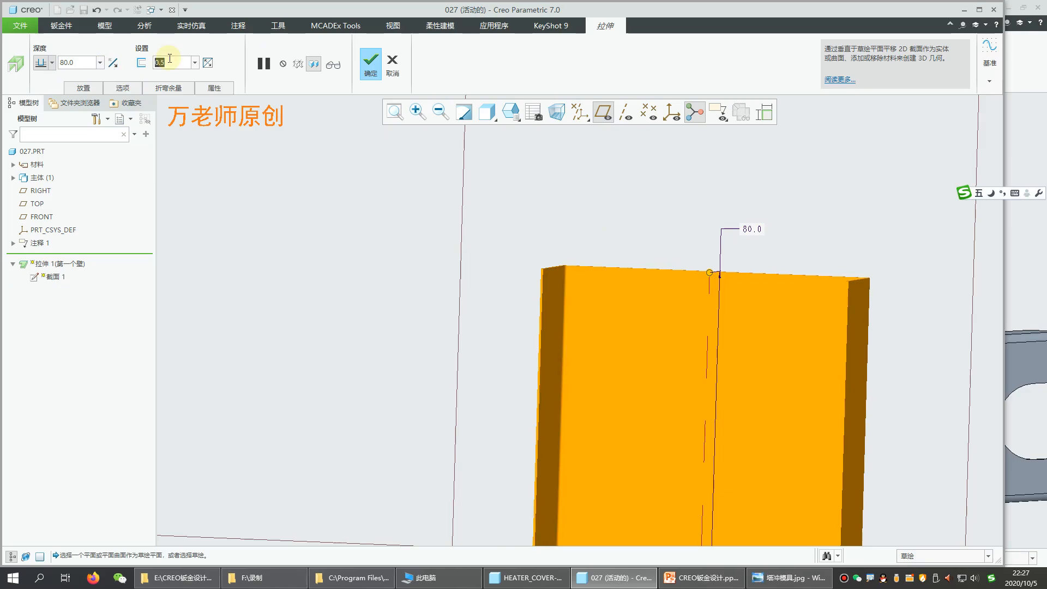
{"action": "left_click", "coordinate": [370, 63]}
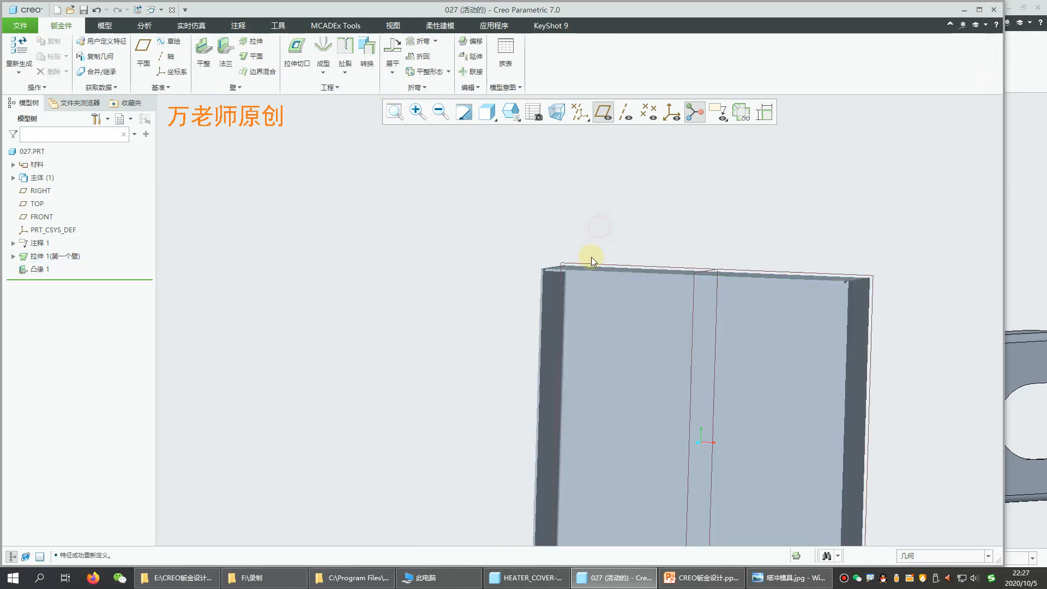
{"action": "scroll", "coordinate": [459, 280], "scroll_direction": "up", "scroll_amount": 4}
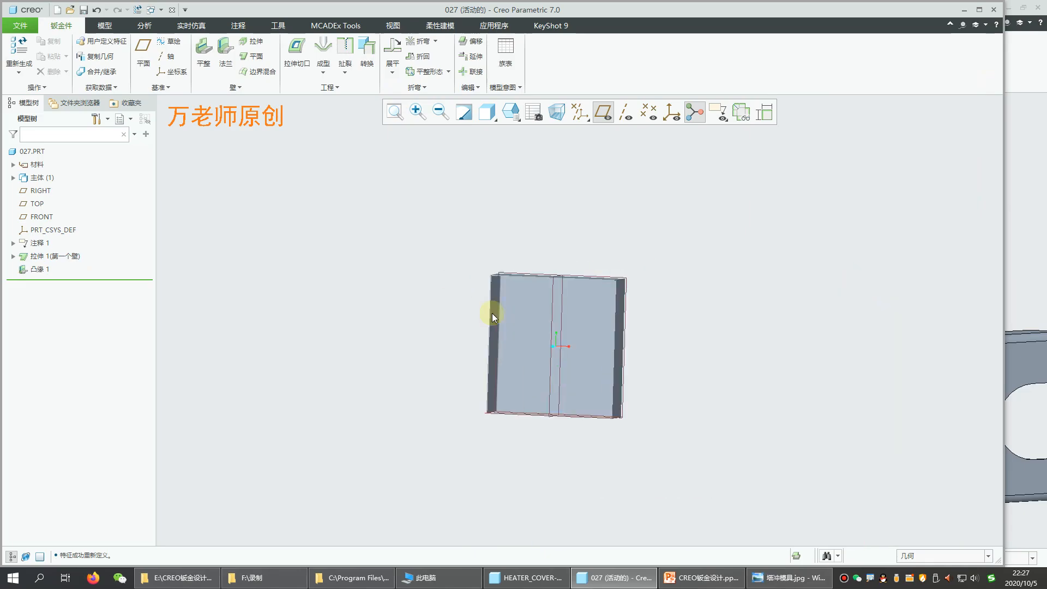
{"action": "scroll", "coordinate": [533, 371], "scroll_direction": "down", "scroll_amount": 3}
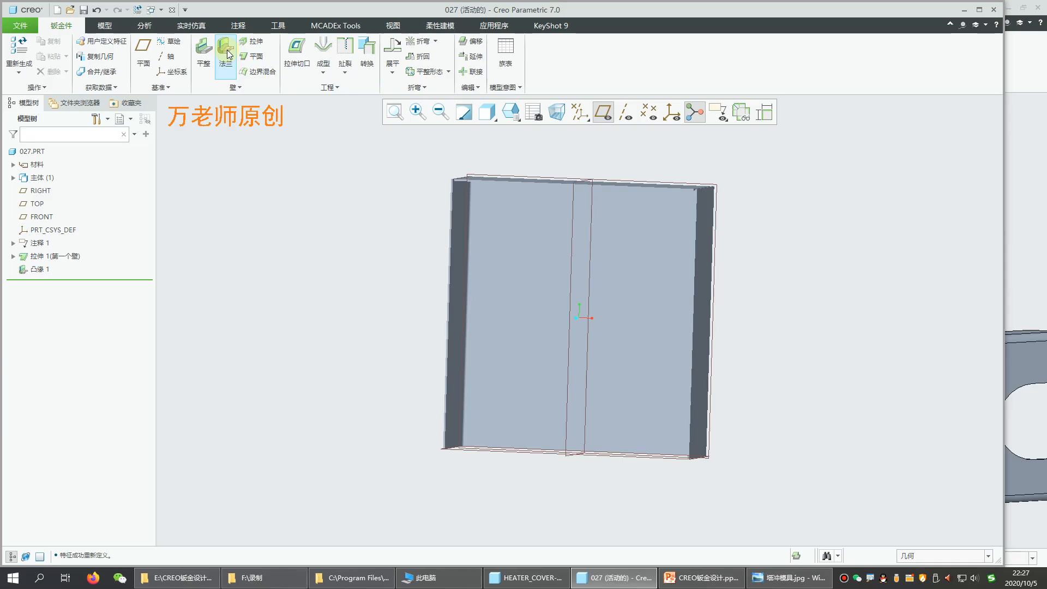
{"action": "left_click", "coordinate": [228, 54]}
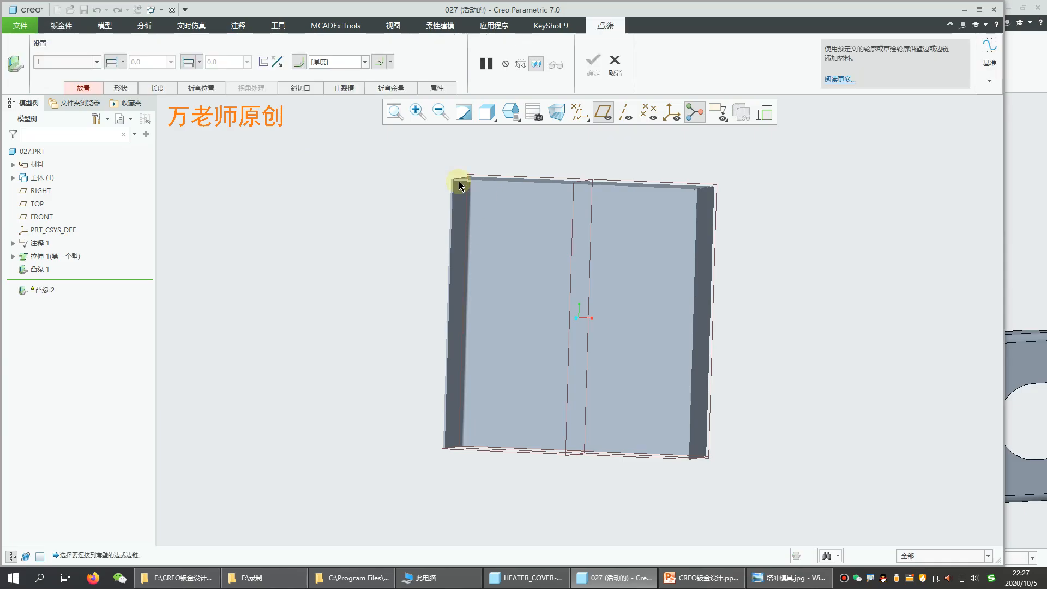
{"action": "scroll", "coordinate": [460, 187], "scroll_direction": "down", "scroll_amount": 3}
{"action": "left_click", "coordinate": [442, 196]}
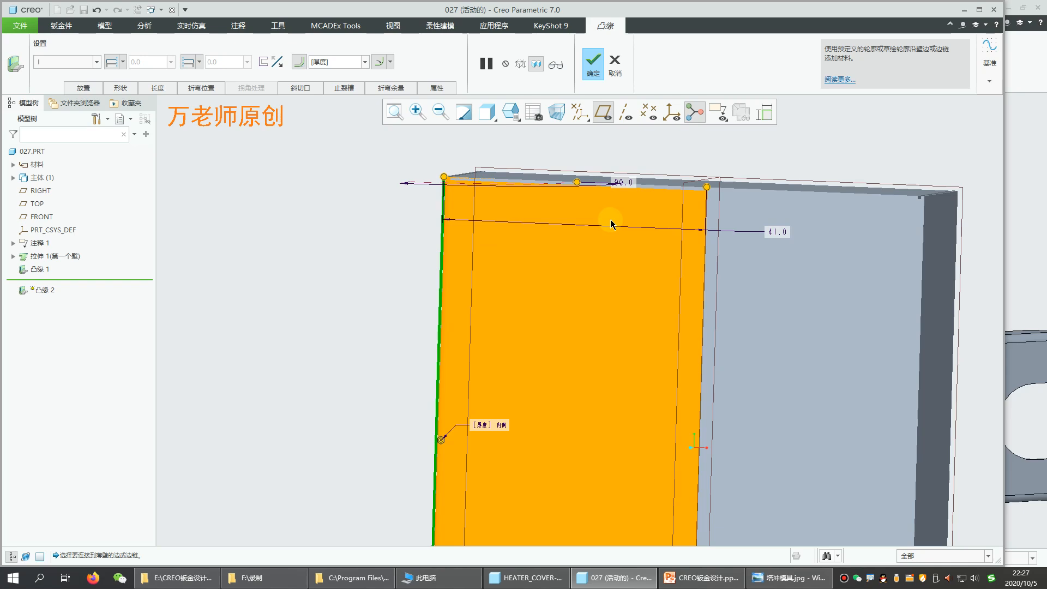
{"action": "left_click", "coordinate": [614, 65]}
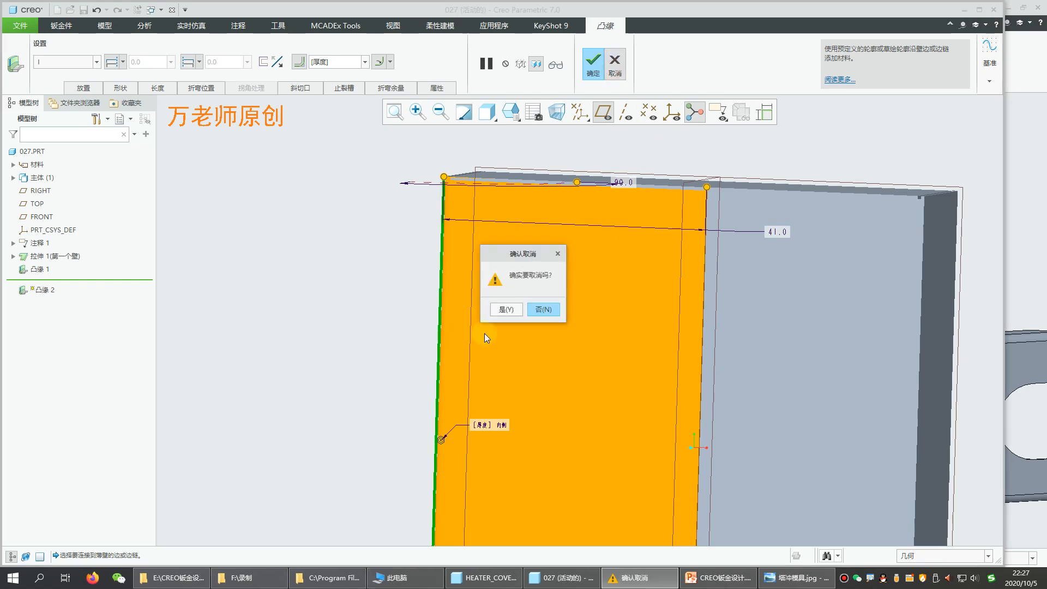
{"action": "left_click", "coordinate": [500, 308]}
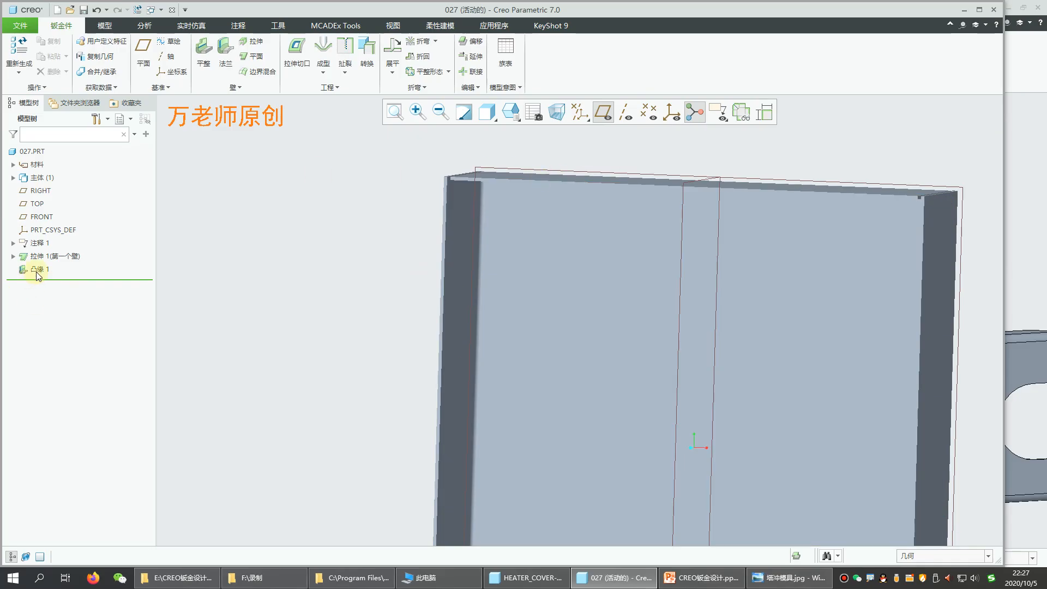
Delete the flange from the upper edge of the U-shaped wall
{"action": "left_click", "coordinate": [36, 269]}
{"action": "right_click", "coordinate": [37, 269]}
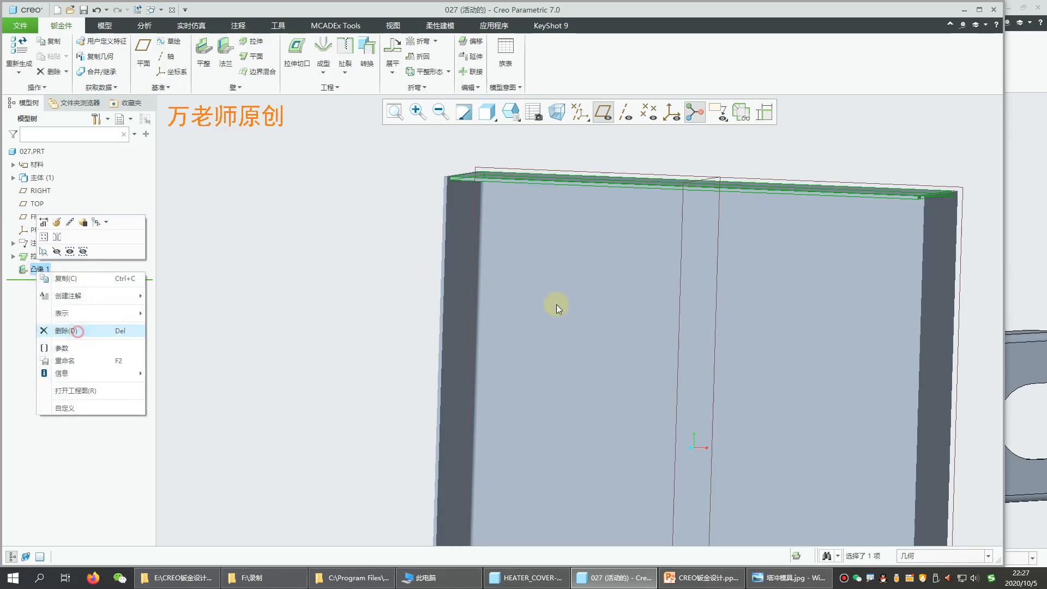
{"action": "left_click", "coordinate": [507, 304]}
{"action": "scroll", "coordinate": [481, 279], "scroll_direction": "up", "scroll_amount": 3}
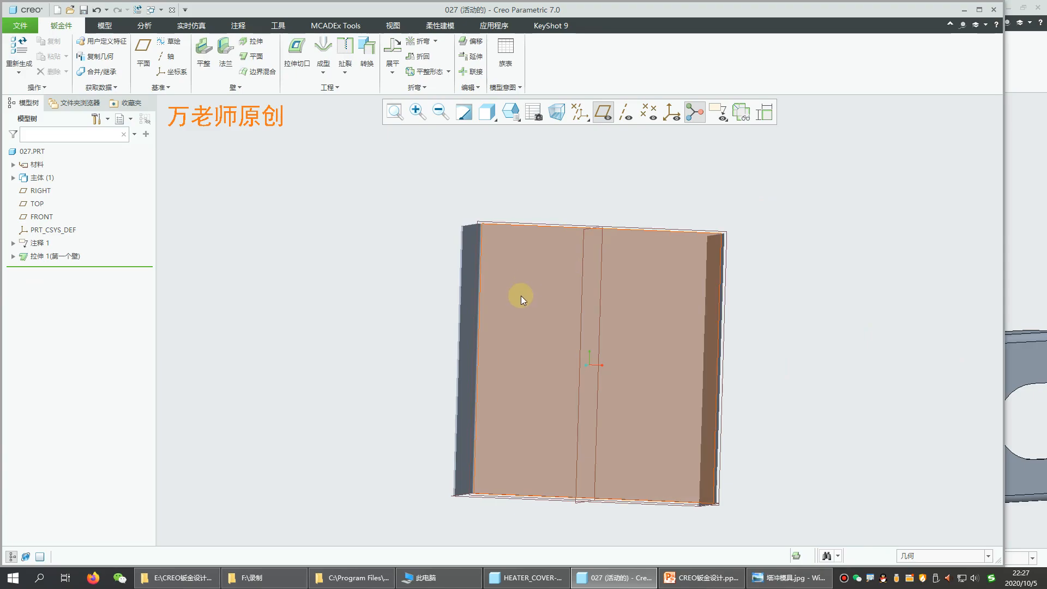
Place a rectangular flat wall at 90° on the upper edge of the U-shaped wall's wide face
{"action": "left_click", "coordinate": [203, 54]}
{"action": "scroll", "coordinate": [659, 219], "scroll_direction": "down", "scroll_amount": 3}
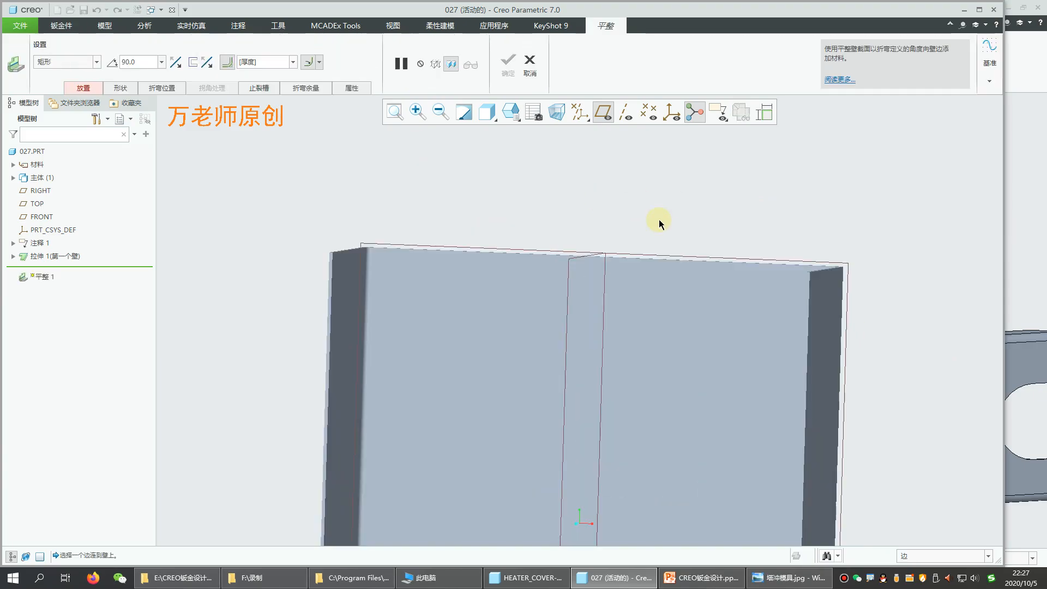
{"action": "middle_click_drag", "start_coordinate": [608, 301], "coordinate": [718, 357]}
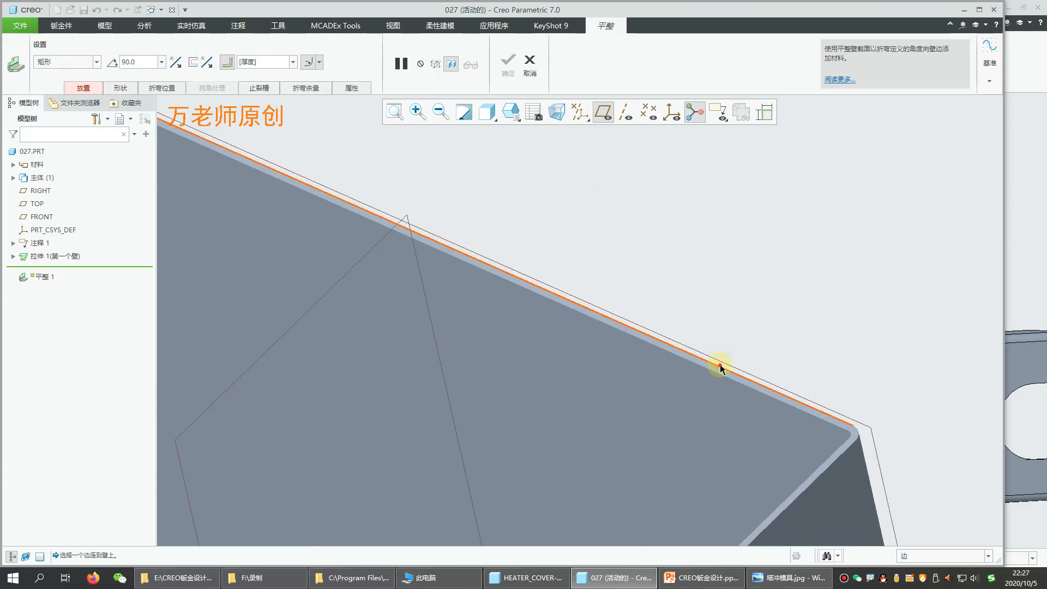
{"action": "left_click", "coordinate": [720, 360]}
{"action": "scroll", "coordinate": [618, 269], "scroll_direction": "up", "scroll_amount": 5}
{"action": "middle_click_drag", "start_coordinate": [646, 417], "coordinate": [654, 346]}
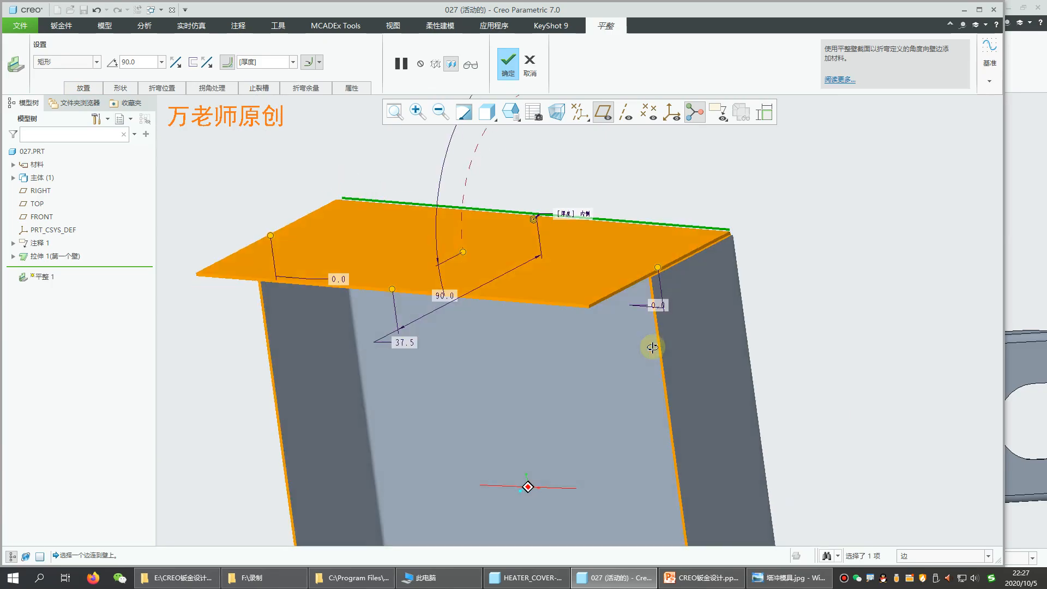
{"action": "scroll", "coordinate": [728, 238], "scroll_direction": "down", "scroll_amount": 5}
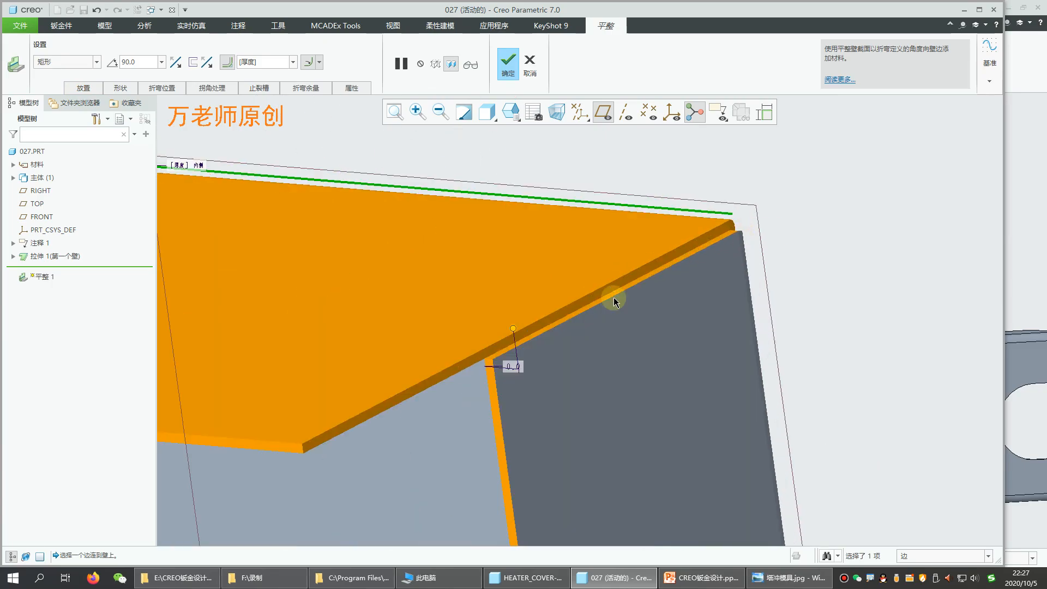
{"action": "scroll", "coordinate": [538, 283], "scroll_direction": "up", "scroll_amount": 3}
{"action": "middle_click_drag", "start_coordinate": [518, 286], "coordinate": [318, 334]}
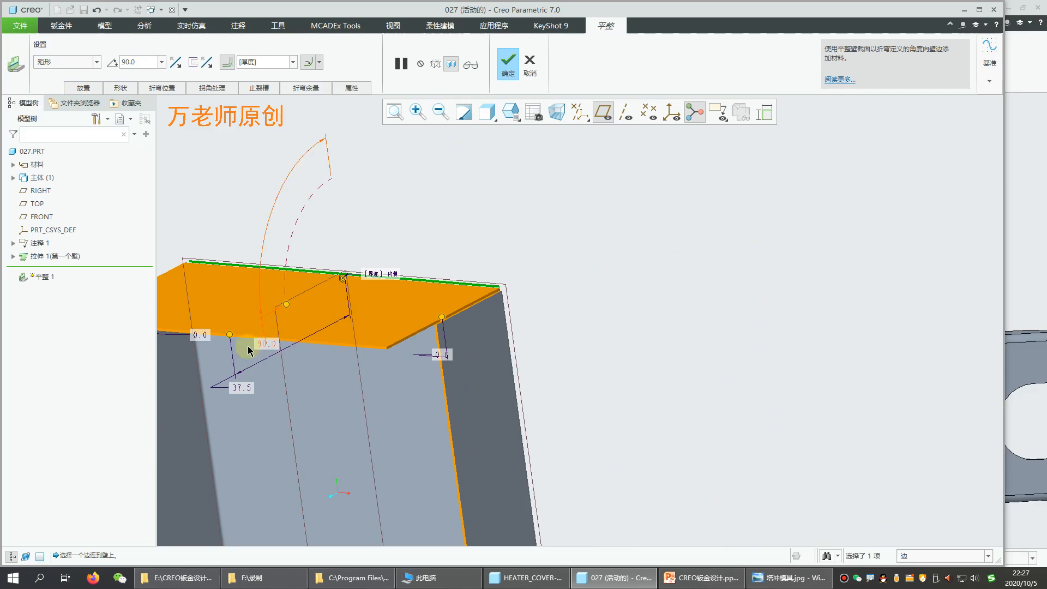
Set the flat wall's depth to 22 mm
{"action": "double_click", "coordinate": [234, 388]}
{"action": "type", "text": "22"}
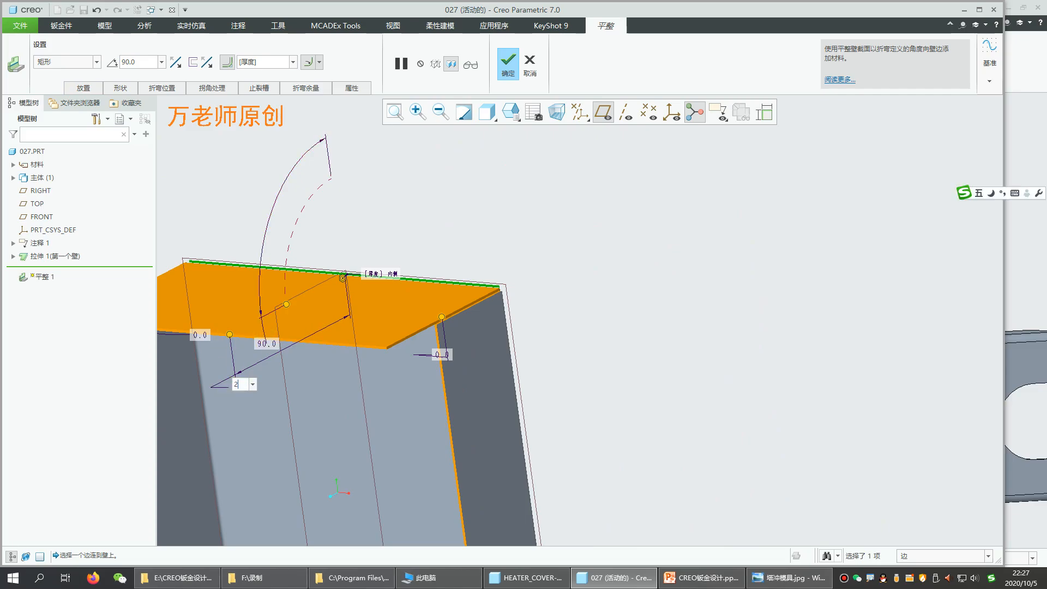
{"action": "key", "text": "Return"}
Set the flat wall's corner 1 treatment to Overlap and add a gap of 0.5 * thickness
{"action": "scroll", "coordinate": [436, 393], "scroll_direction": "down", "scroll_amount": 6}
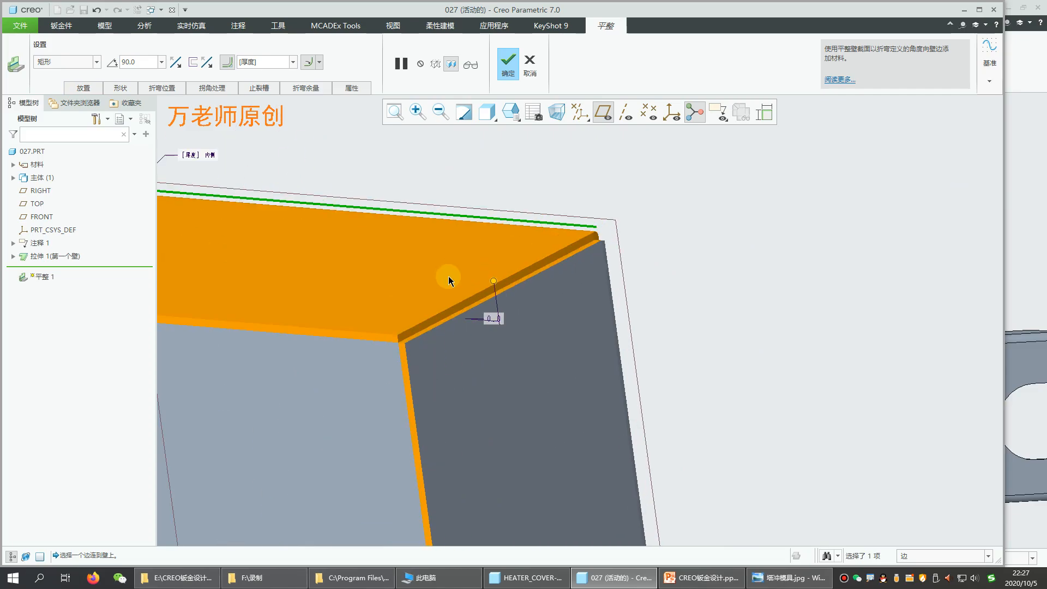
{"action": "left_click", "coordinate": [212, 89]}
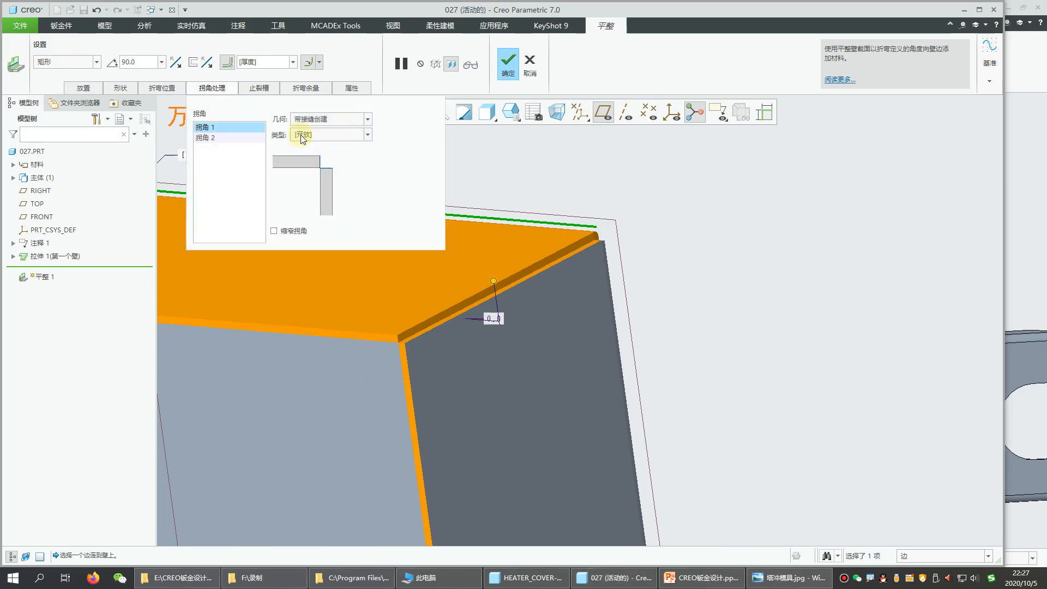
{"action": "left_click", "coordinate": [334, 137]}
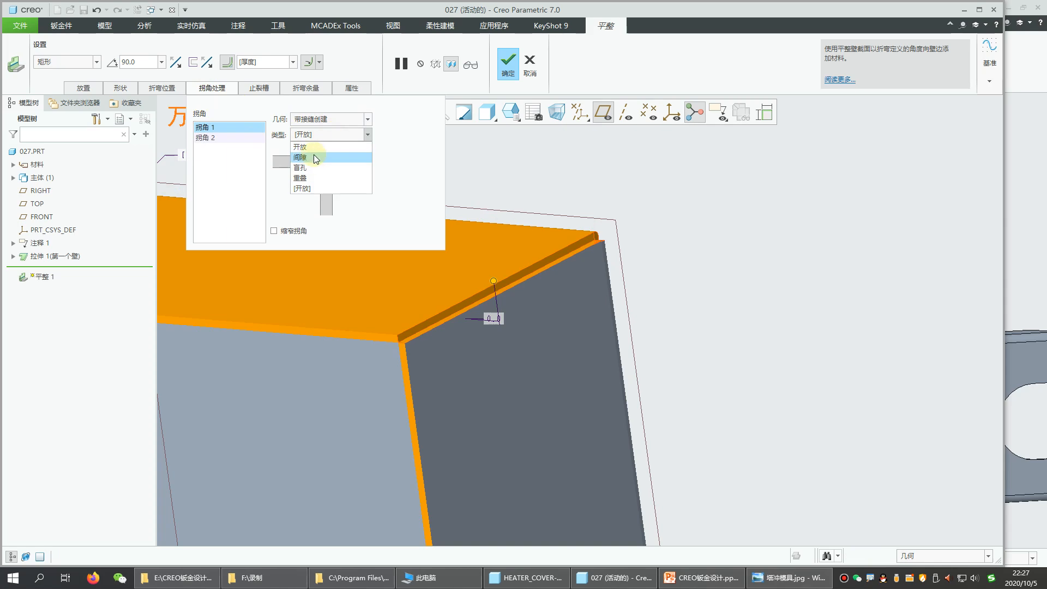
{"action": "left_click", "coordinate": [312, 157]}
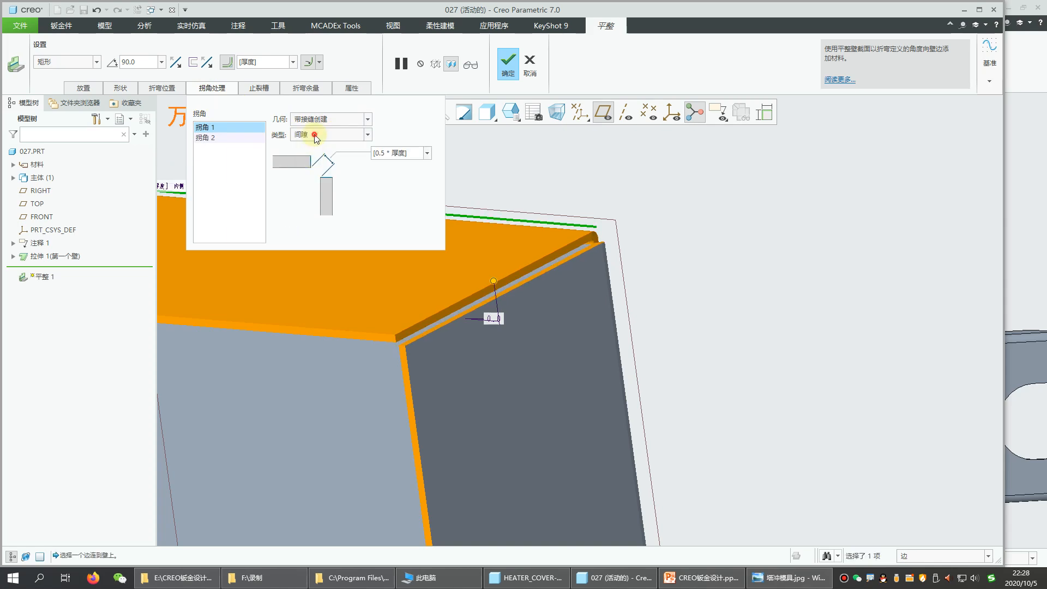
{"action": "left_click", "coordinate": [315, 135]}
{"action": "left_click", "coordinate": [315, 179]}
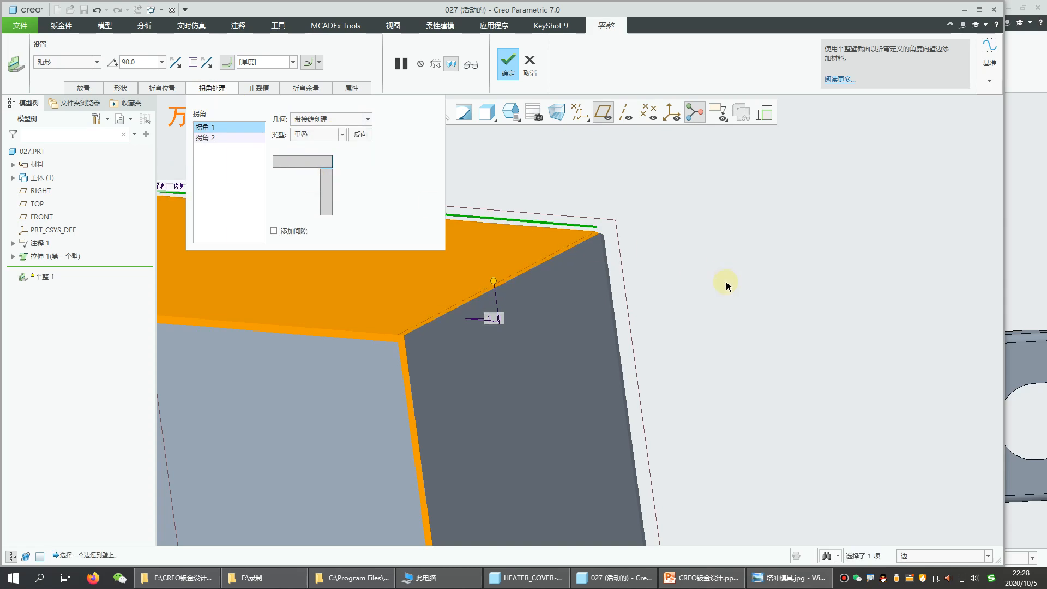
{"action": "scroll", "coordinate": [726, 286], "scroll_direction": "down", "scroll_amount": 5}
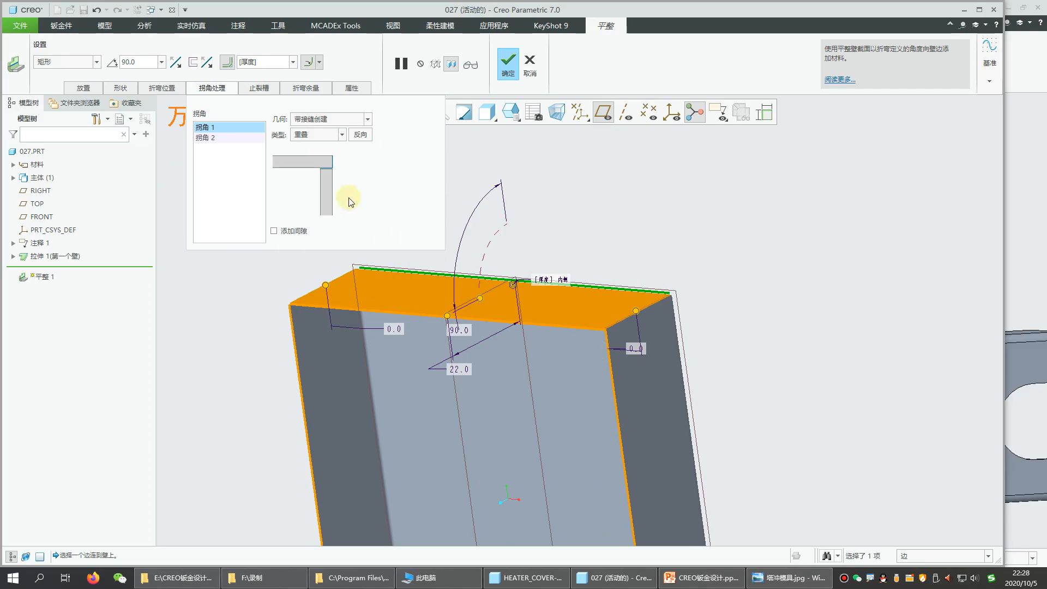
{"action": "left_click", "coordinate": [273, 231]}
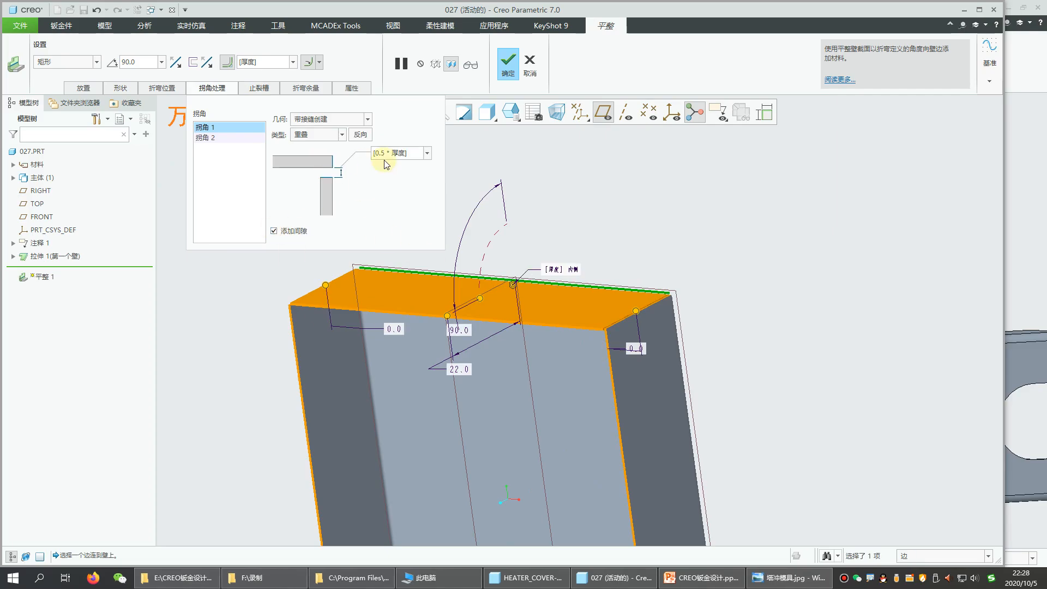
{"action": "scroll", "coordinate": [620, 317], "scroll_direction": "up", "scroll_amount": 3}
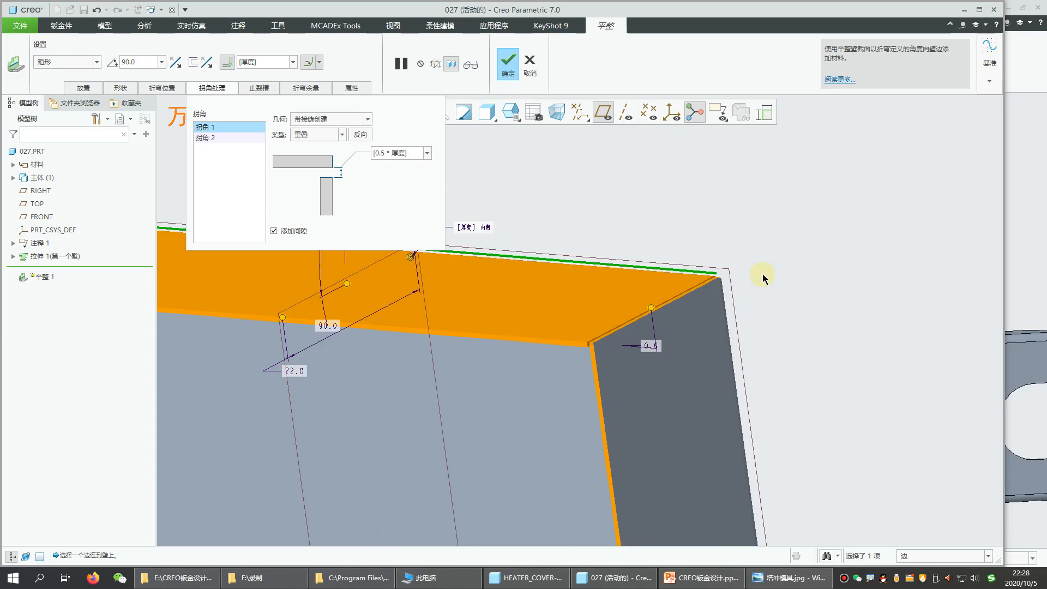
Set the flat wall's corner 2 to be created with a seam of type Overlap
{"action": "scroll", "coordinate": [763, 278], "scroll_direction": "up", "scroll_amount": 3}
{"action": "middle_click_drag", "start_coordinate": [348, 273], "coordinate": [393, 265]}
{"action": "scroll", "coordinate": [364, 284], "scroll_direction": "down", "scroll_amount": 2}
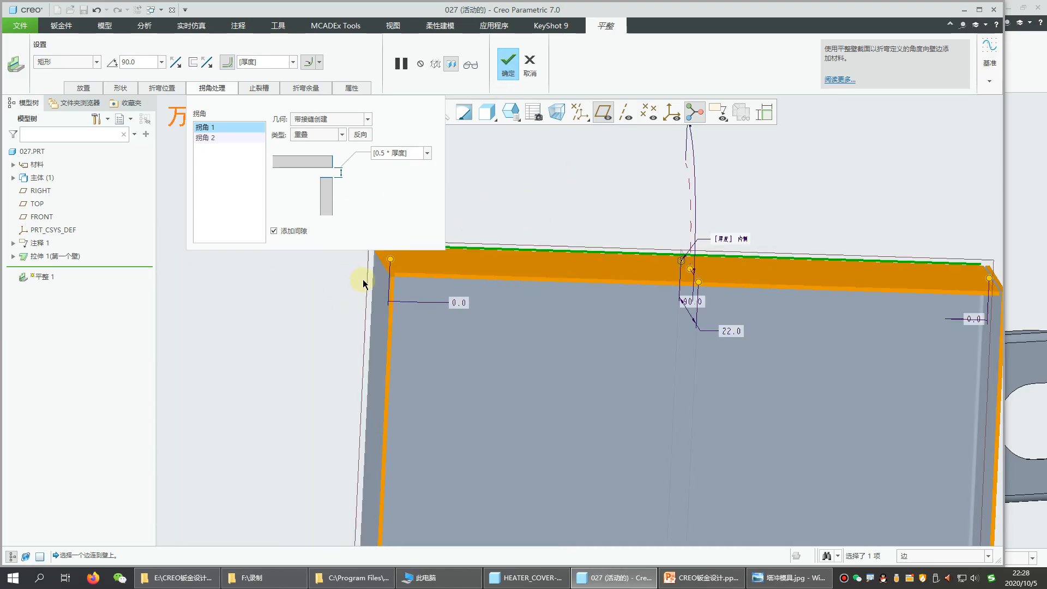
{"action": "left_click", "coordinate": [234, 139]}
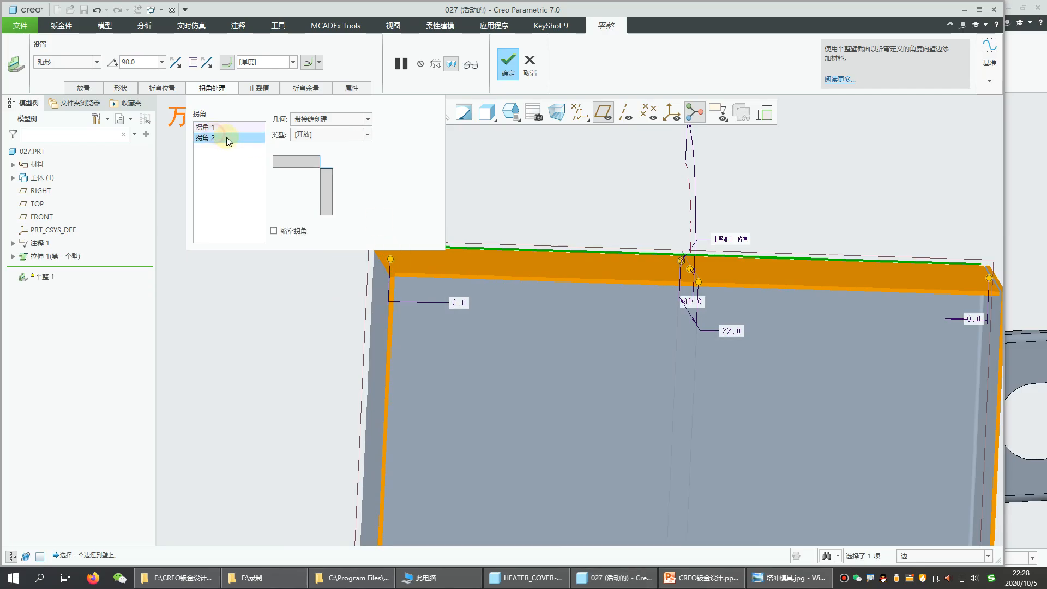
{"action": "left_click", "coordinate": [328, 119]}
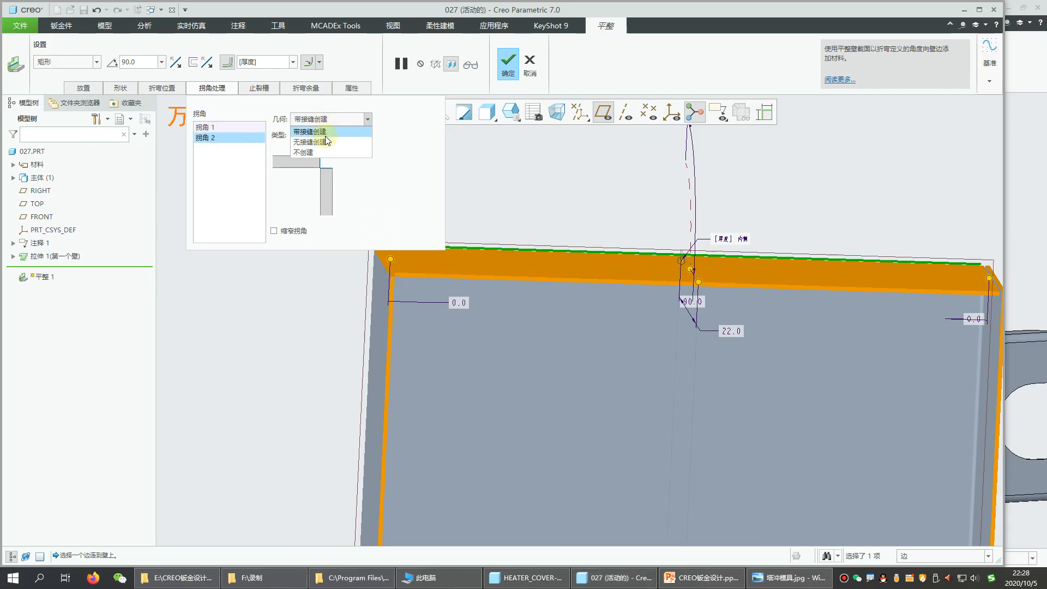
{"action": "left_click", "coordinate": [330, 131]}
{"action": "left_click", "coordinate": [335, 137]}
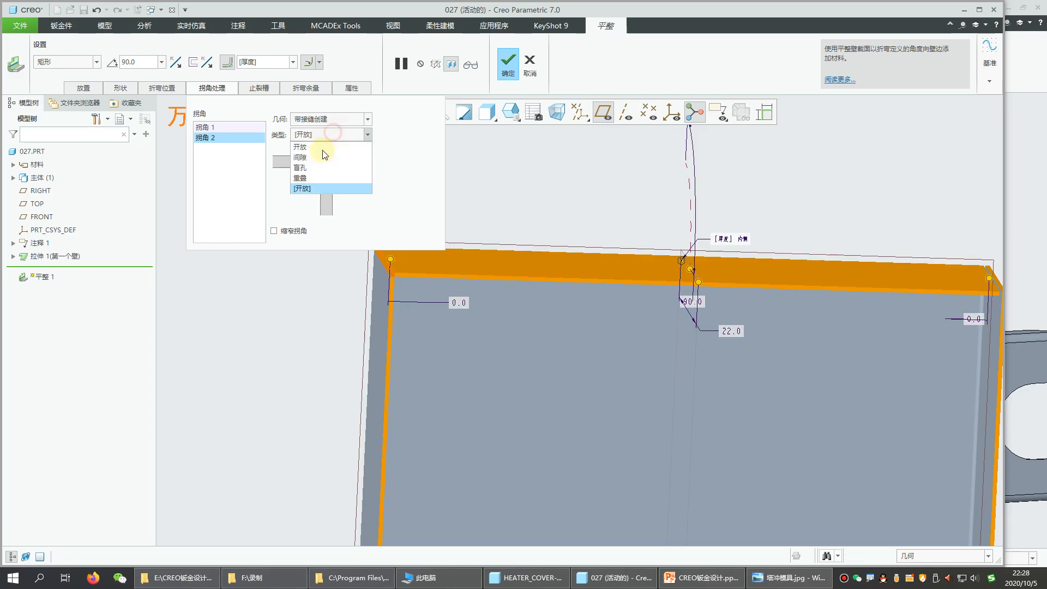
{"action": "left_click", "coordinate": [350, 183]}
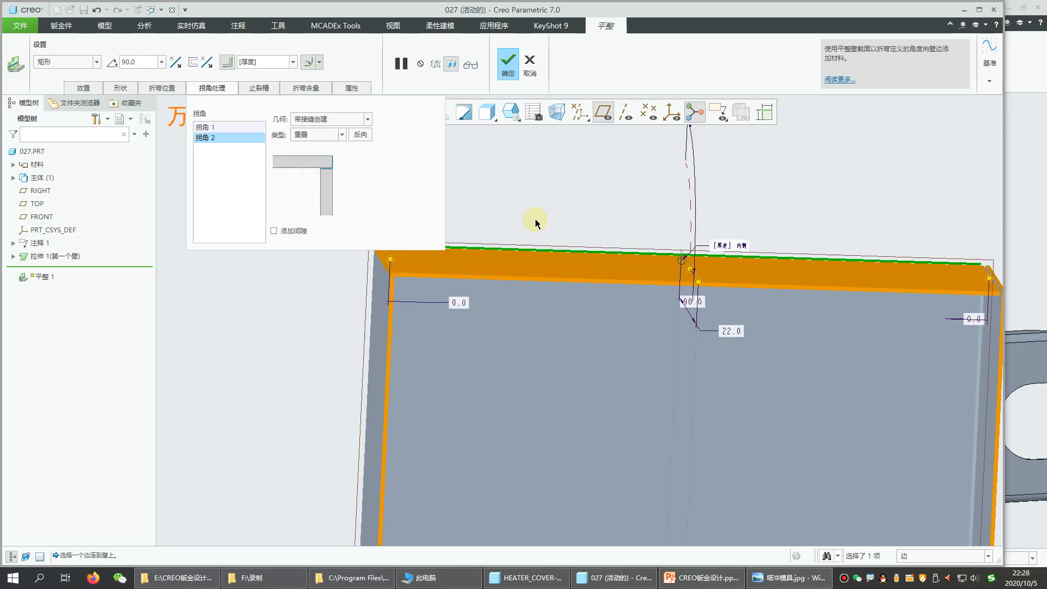
Try reversing the overlap direction of corner 2 and check both corners of the flat wall
{"action": "scroll", "coordinate": [392, 274], "scroll_direction": "down", "scroll_amount": 3}
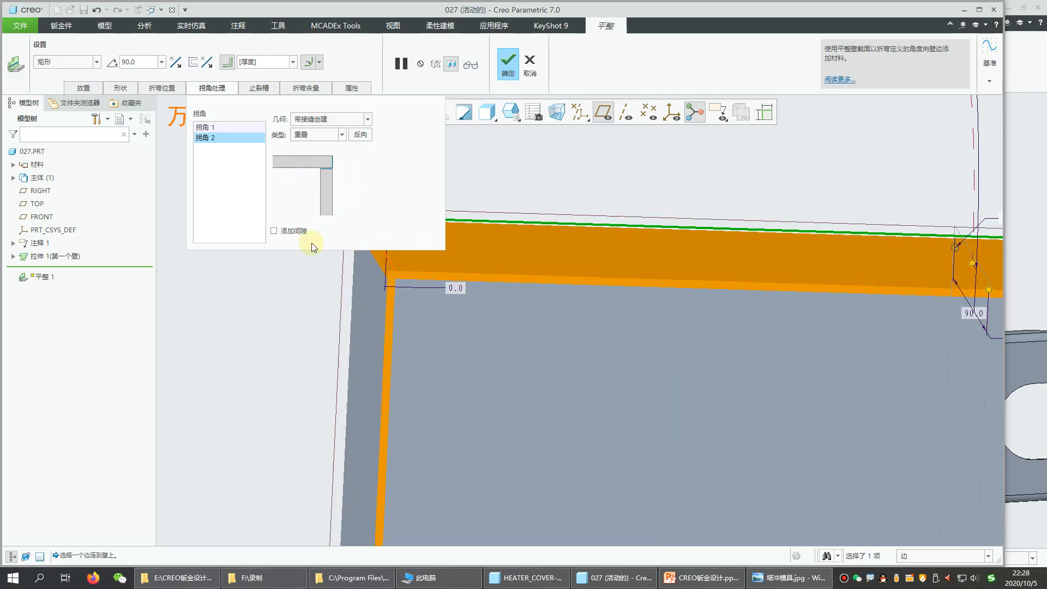
{"action": "scroll", "coordinate": [390, 294], "scroll_direction": "up", "scroll_amount": 3}
{"action": "scroll", "coordinate": [362, 276], "scroll_direction": "down", "scroll_amount": 5}
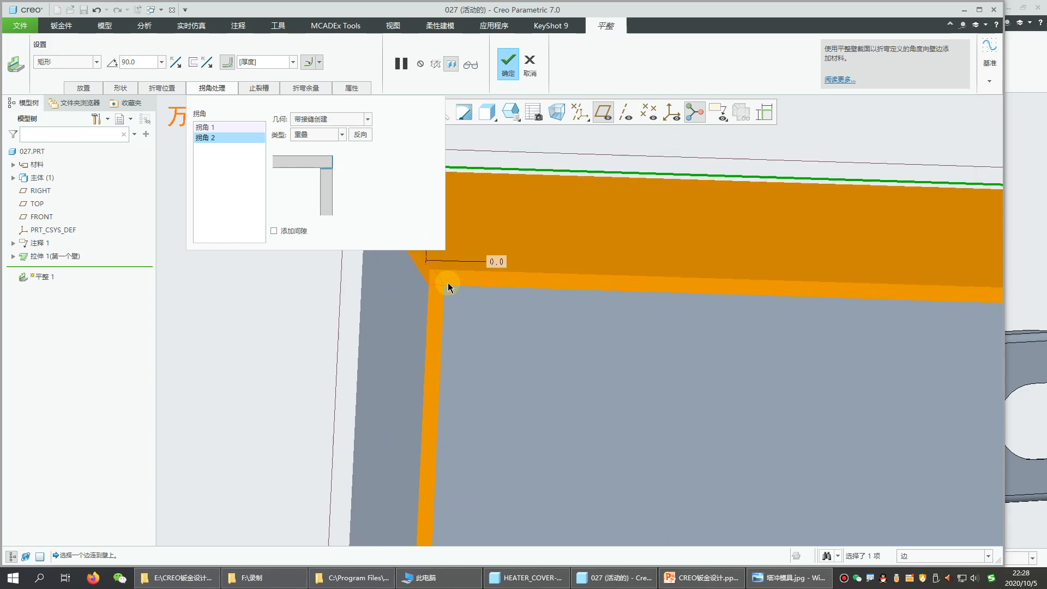
{"action": "left_click", "coordinate": [366, 138]}
{"action": "scroll", "coordinate": [457, 305], "scroll_direction": "up", "scroll_amount": 6}
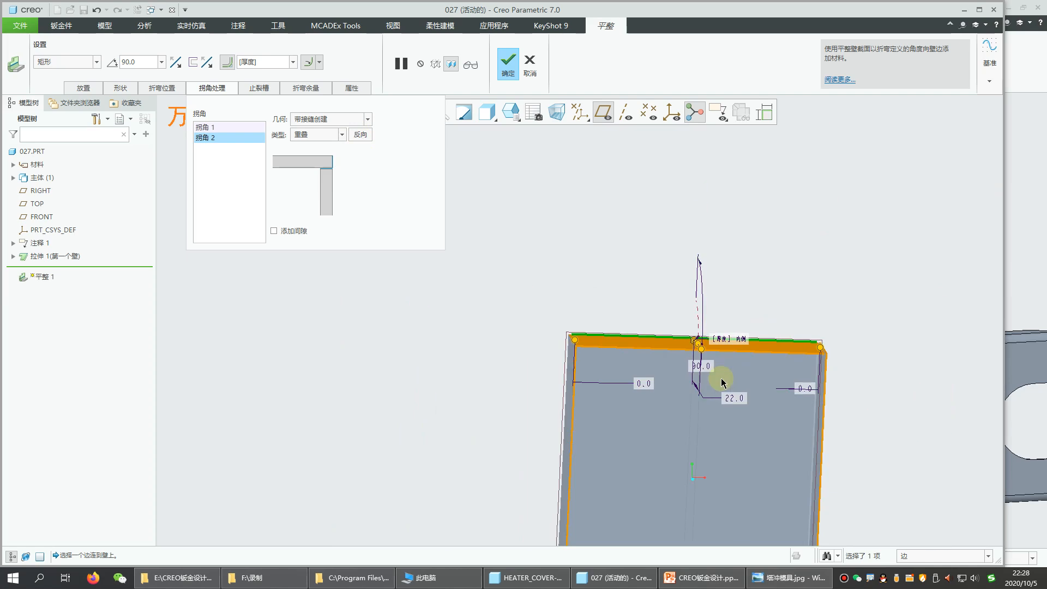
{"action": "middle_click_drag", "start_coordinate": [791, 380], "coordinate": [761, 390]}
{"action": "scroll", "coordinate": [794, 368], "scroll_direction": "down", "scroll_amount": 5}
{"action": "scroll", "coordinate": [772, 374], "scroll_direction": "up", "scroll_amount": 2}
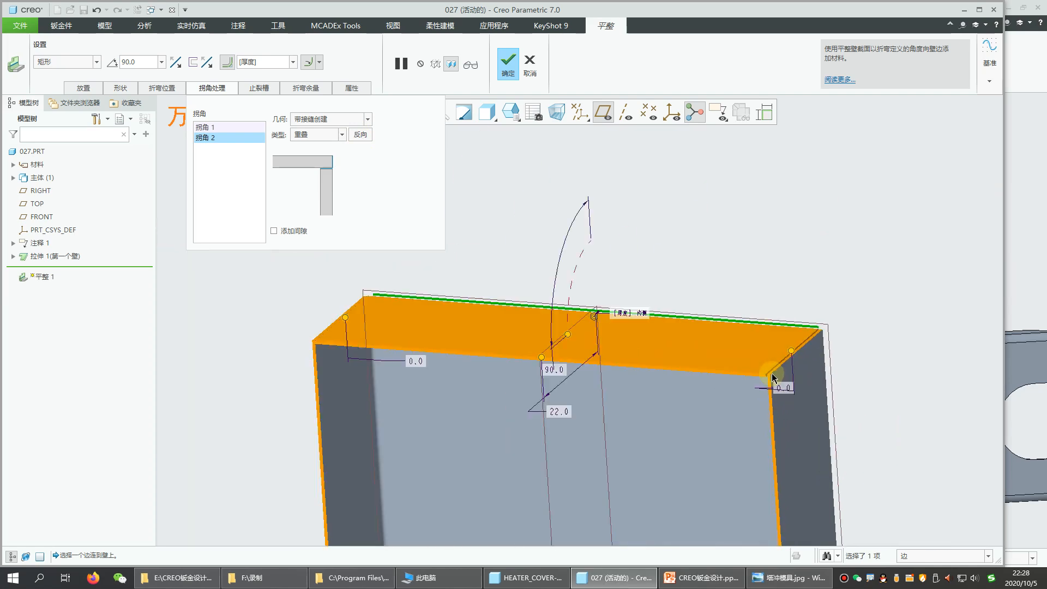
Add a gap of 0.5 * thickness to the flat wall's corner 2 and complete the flat wall
{"action": "scroll", "coordinate": [427, 407], "scroll_direction": "up", "scroll_amount": 5}
{"action": "middle_click_drag", "start_coordinate": [428, 408], "coordinate": [397, 376]}
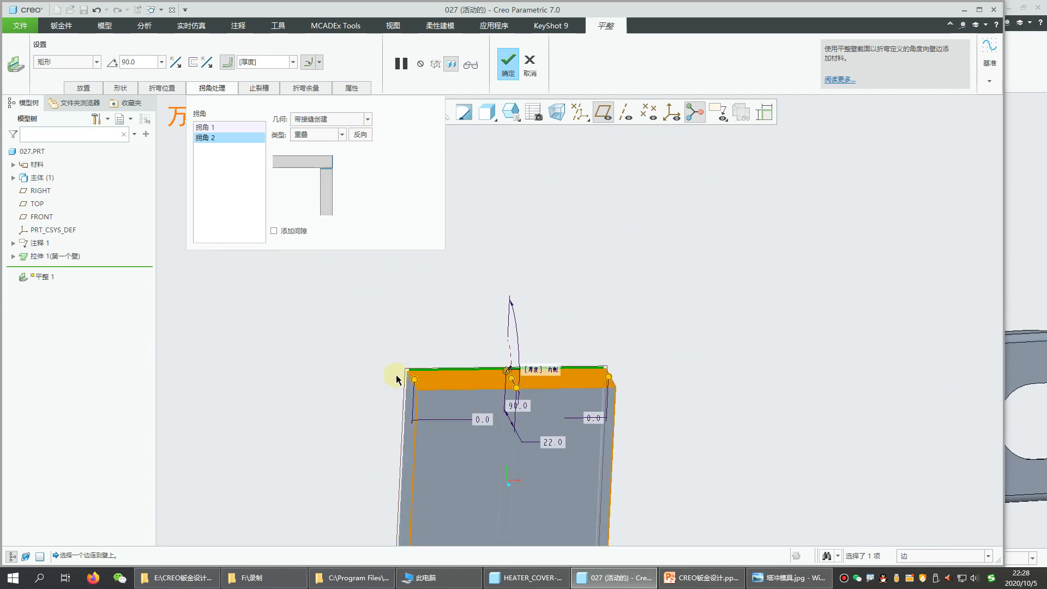
{"action": "left_click", "coordinate": [275, 232]}
{"action": "scroll", "coordinate": [421, 430], "scroll_direction": "down", "scroll_amount": 6}
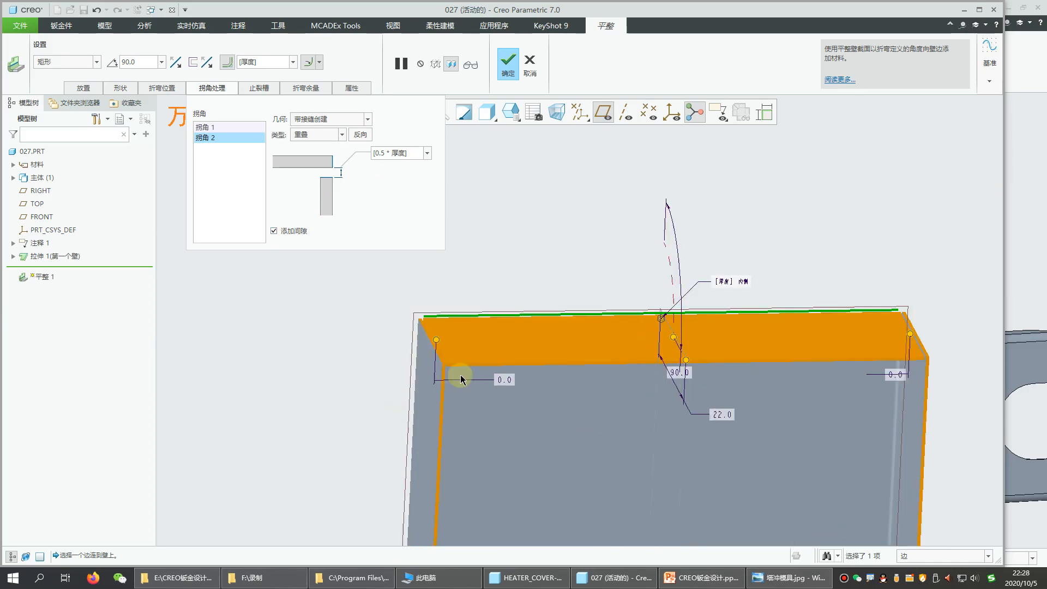
{"action": "mouse_move", "coordinate": [442, 351]}
{"action": "middle_mouse_down"}
{"action": "mouse_move", "coordinate": [444, 329]}
{"action": "mouse_move", "coordinate": [465, 348]}
{"action": "mouse_move", "coordinate": [449, 346]}
{"action": "middle_mouse_up"}
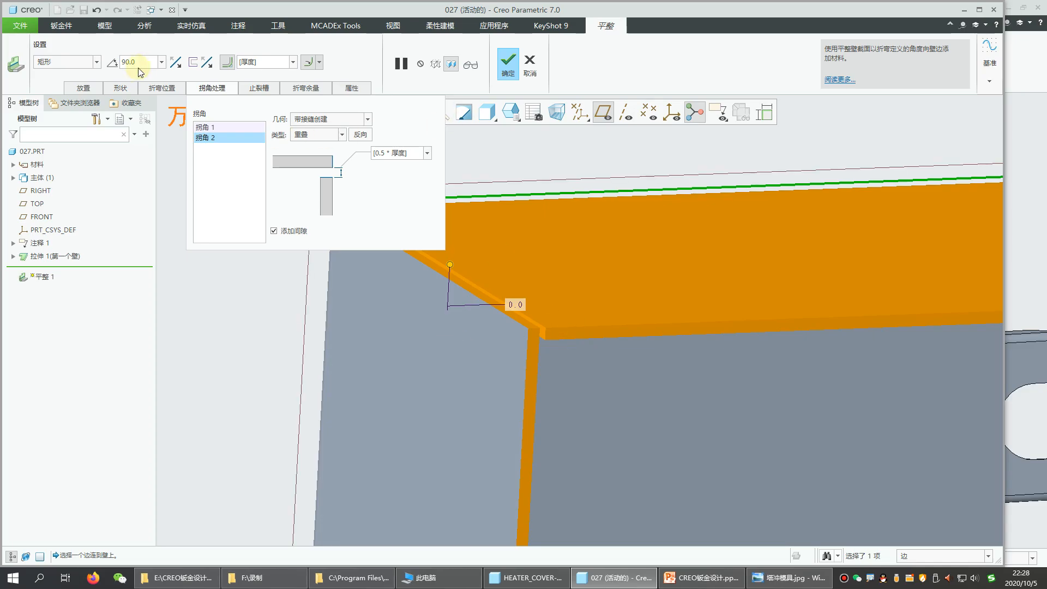
{"action": "left_click", "coordinate": [84, 89]}
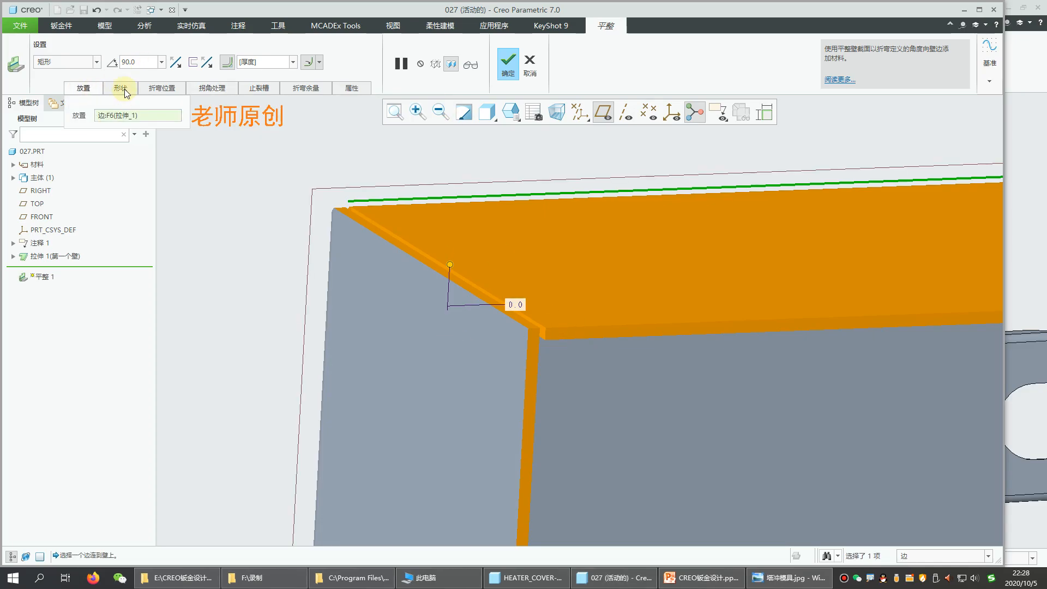
{"action": "scroll", "coordinate": [428, 283], "scroll_direction": "up", "scroll_amount": 3}
{"action": "scroll", "coordinate": [851, 319], "scroll_direction": "up", "scroll_amount": 2}
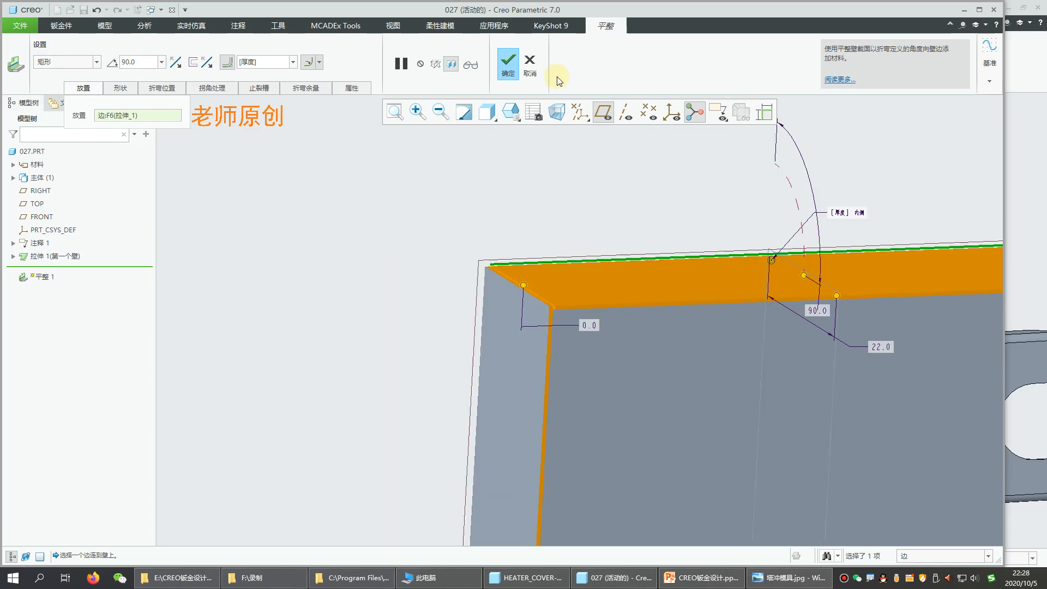
{"action": "left_click", "coordinate": [508, 63]}
Display the model shaded with edges and inspect the overlapping corners of the end wall
{"action": "scroll", "coordinate": [549, 297], "scroll_direction": "down", "scroll_amount": 5}
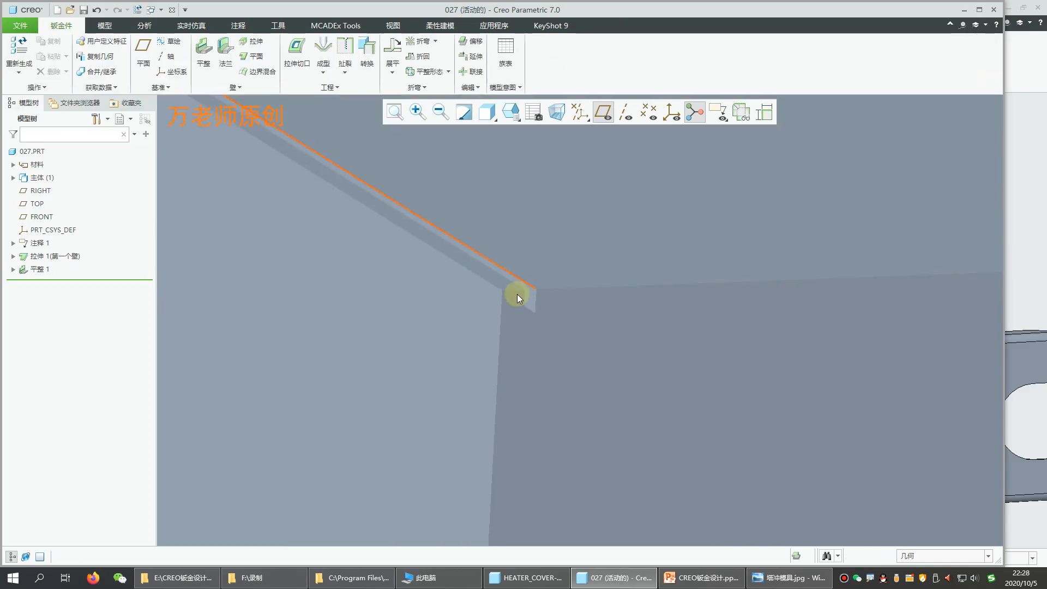
{"action": "scroll", "coordinate": [563, 330], "scroll_direction": "up", "scroll_amount": 5}
{"action": "left_click", "coordinate": [487, 115]}
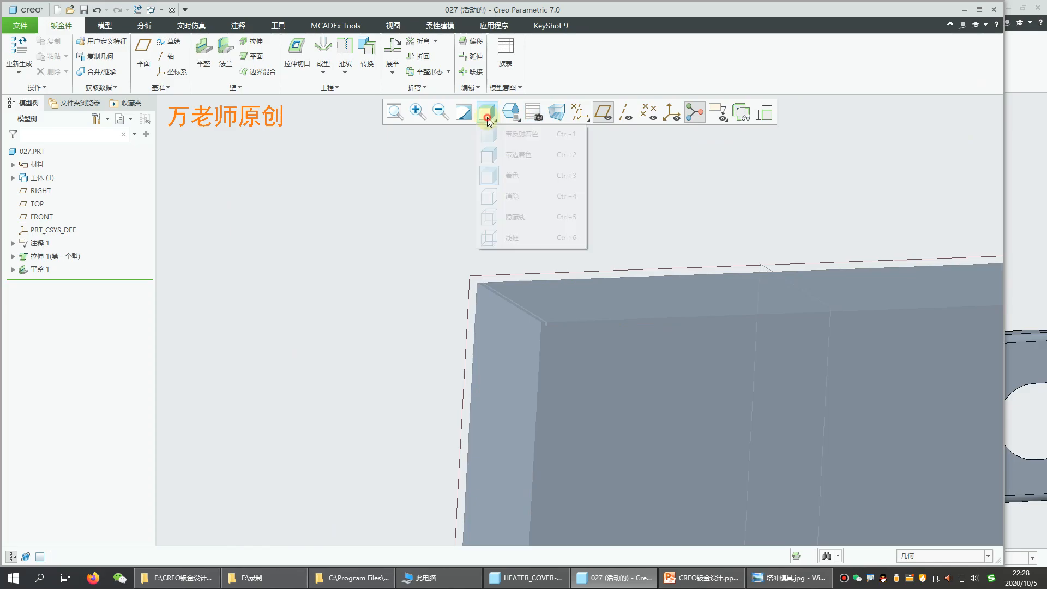
{"action": "left_click", "coordinate": [517, 154]}
{"action": "scroll", "coordinate": [550, 340], "scroll_direction": "up", "scroll_amount": 3}
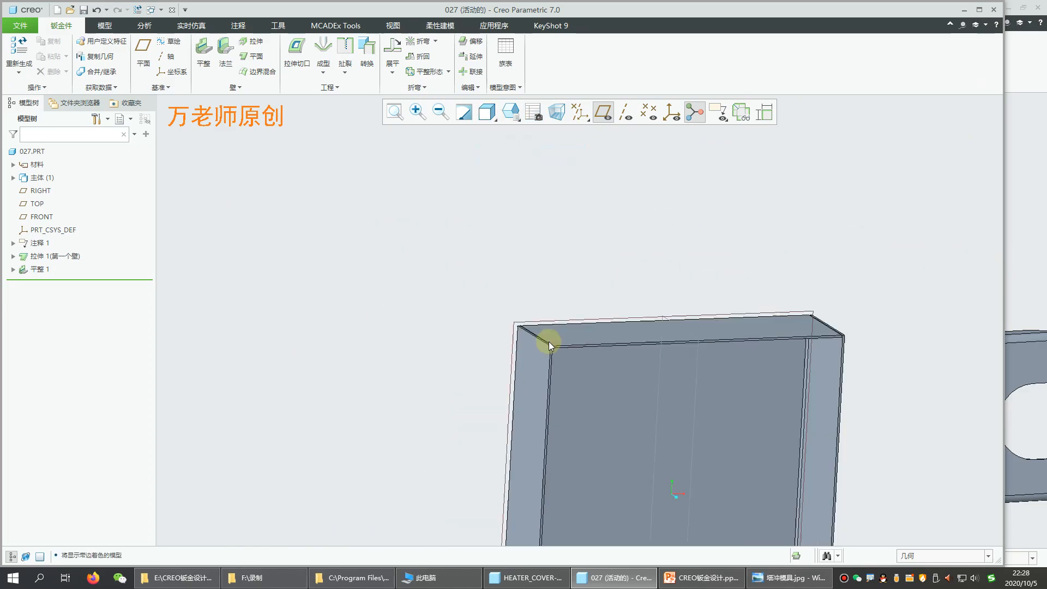
{"action": "middle_click_drag", "start_coordinate": [542, 292], "coordinate": [539, 240]}
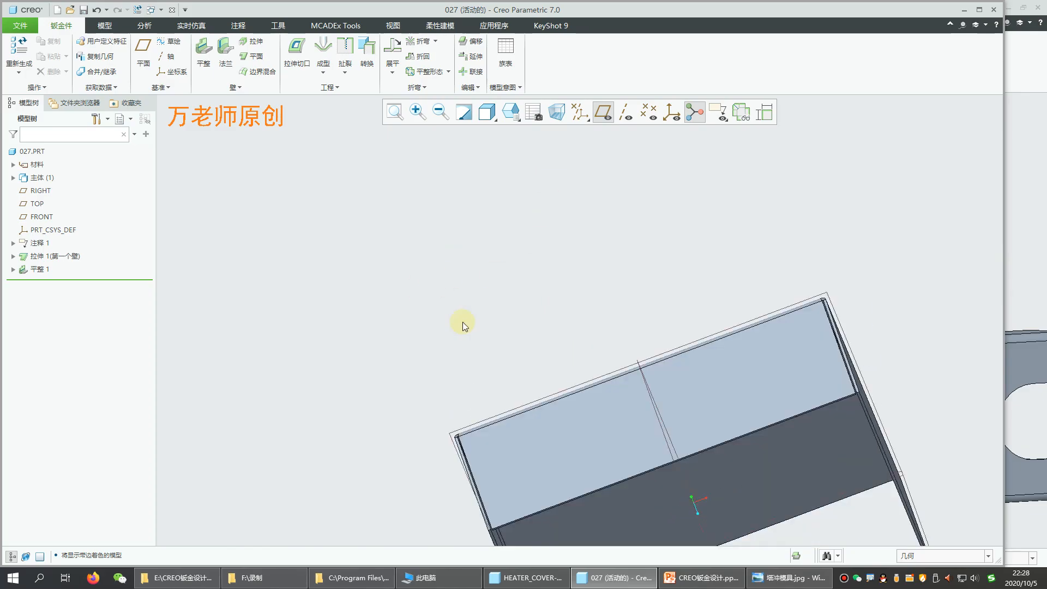
{"action": "middle_click_drag", "start_coordinate": [594, 417], "coordinate": [650, 444]}
{"action": "scroll", "coordinate": [470, 461], "scroll_direction": "down", "scroll_amount": 5}
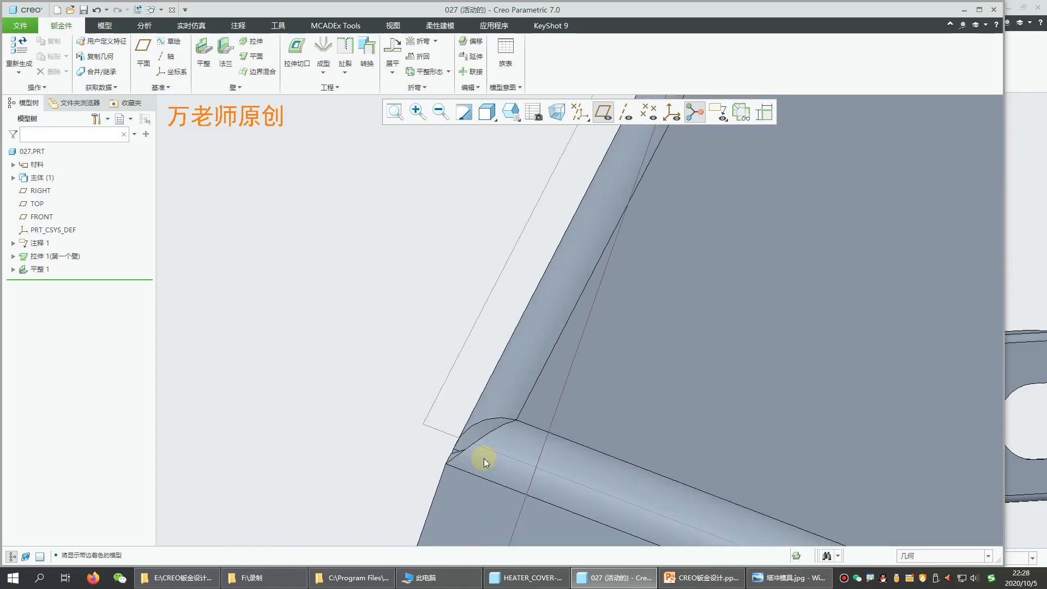
{"action": "middle_click_drag", "start_coordinate": [485, 461], "coordinate": [444, 408]}
Redefine the end flat wall with an obround corner relief
{"action": "left_click", "coordinate": [203, 52]}
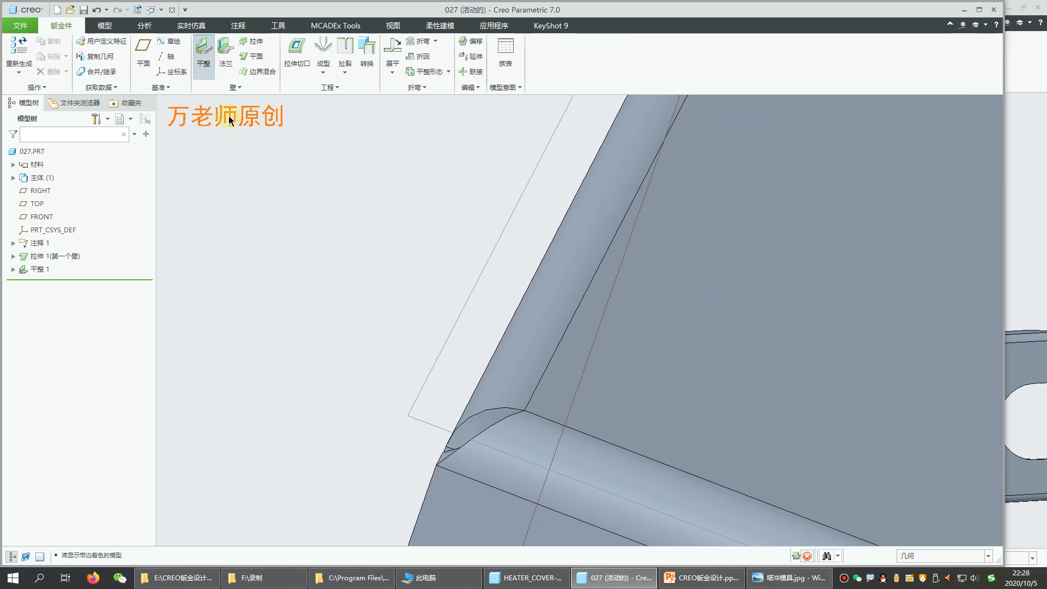
{"action": "left_click", "coordinate": [530, 63]}
{"action": "right_click", "coordinate": [39, 269]}
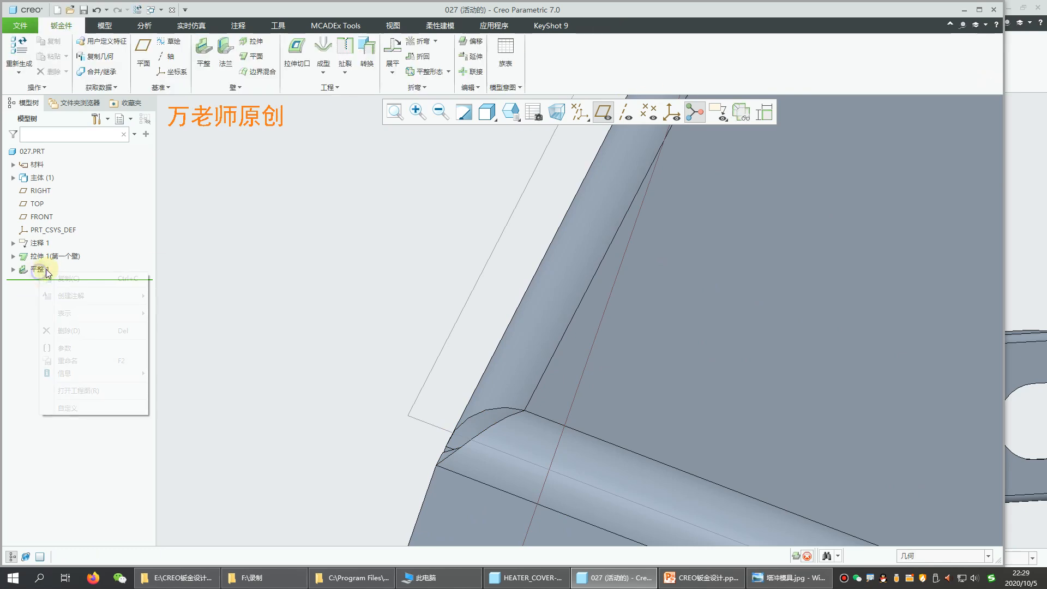
{"action": "left_click", "coordinate": [58, 224]}
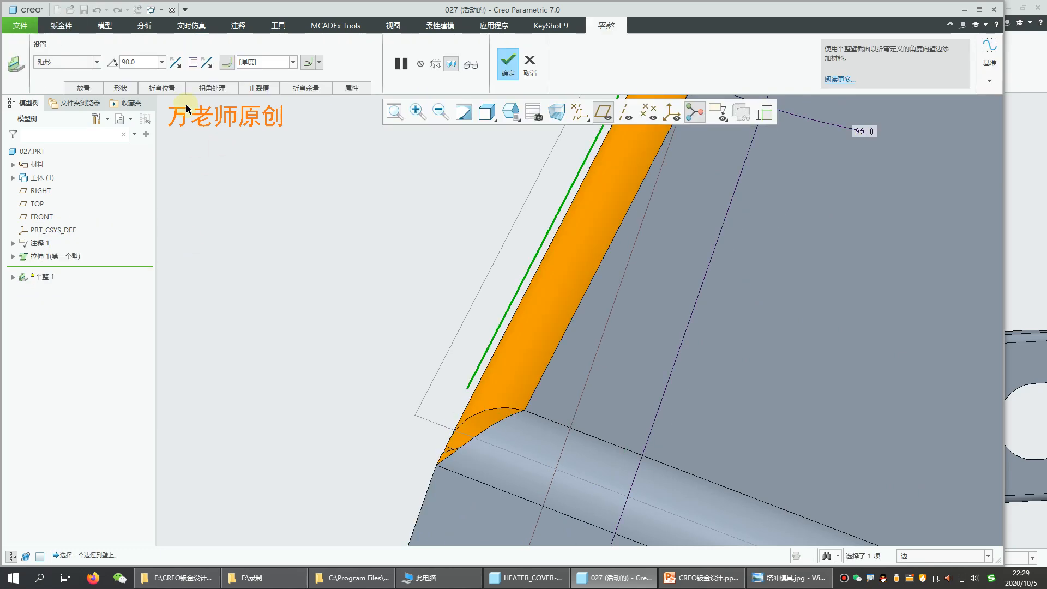
{"action": "left_click", "coordinate": [213, 88]}
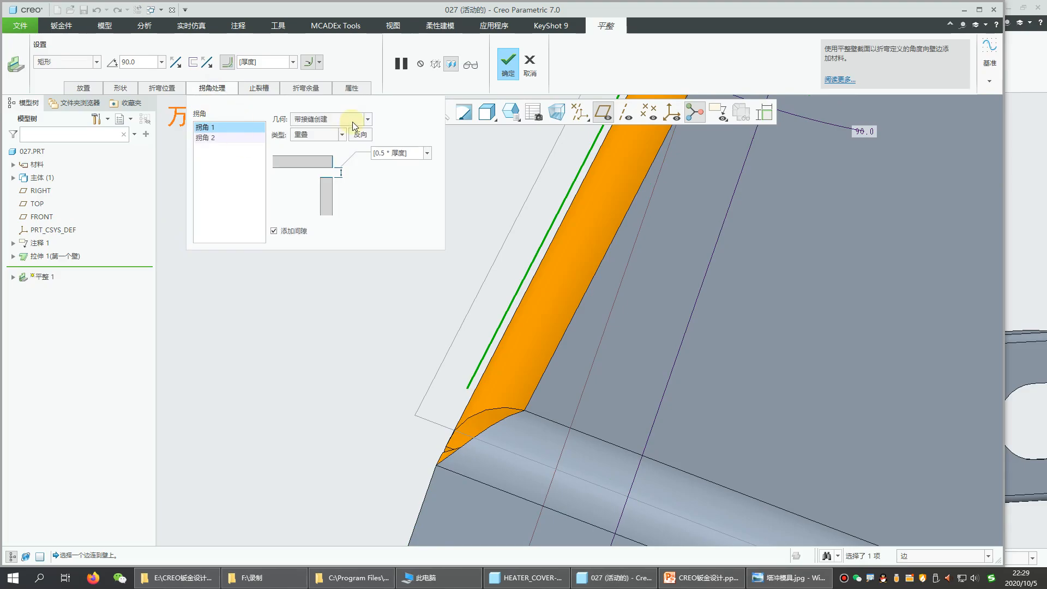
{"action": "left_click", "coordinate": [259, 88]}
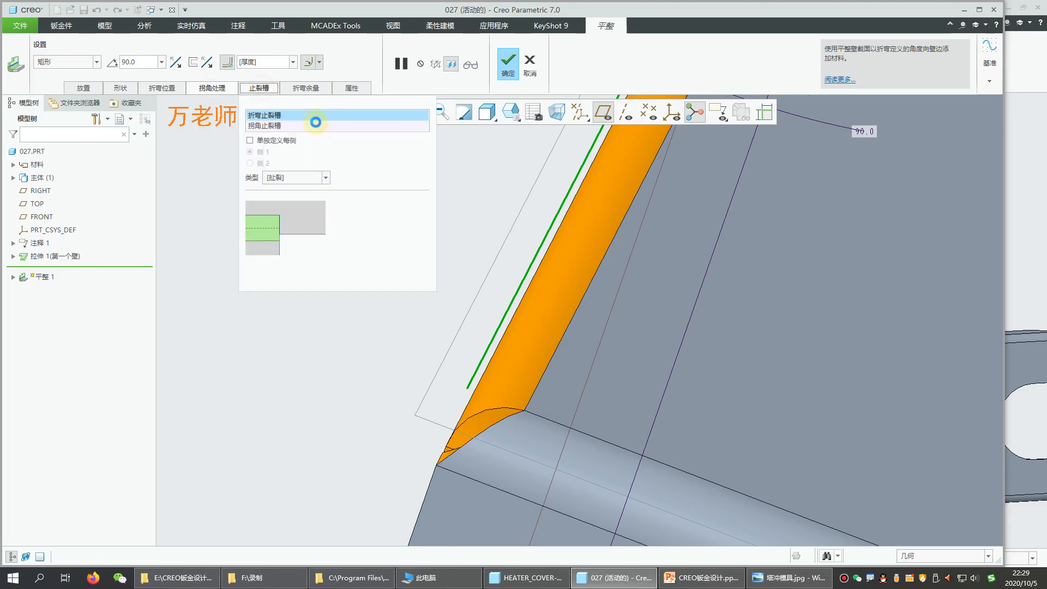
{"action": "left_click", "coordinate": [273, 126]}
{"action": "left_click", "coordinate": [300, 172]}
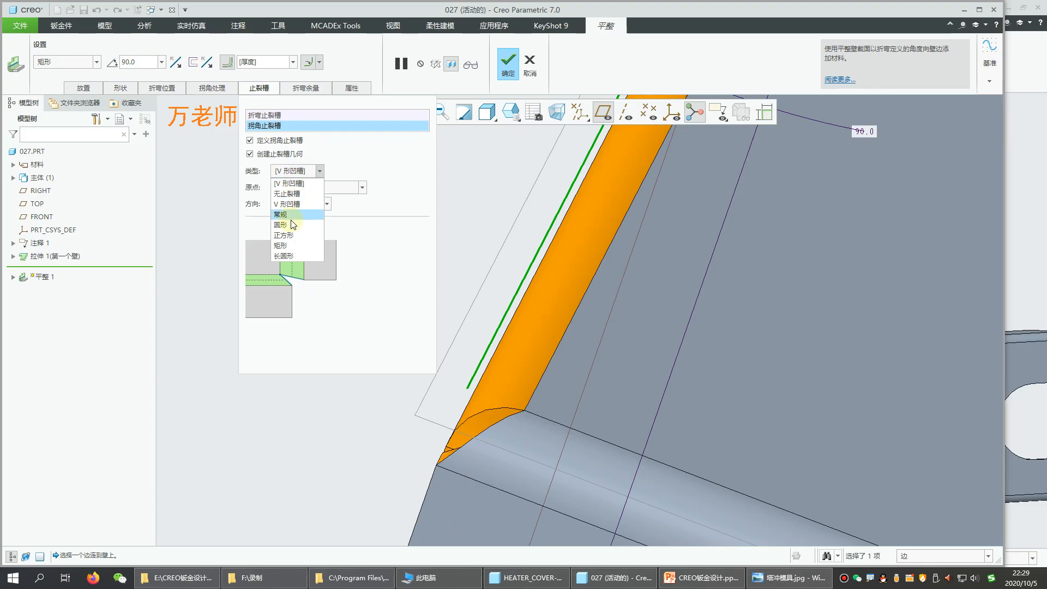
{"action": "left_click", "coordinate": [279, 256]}
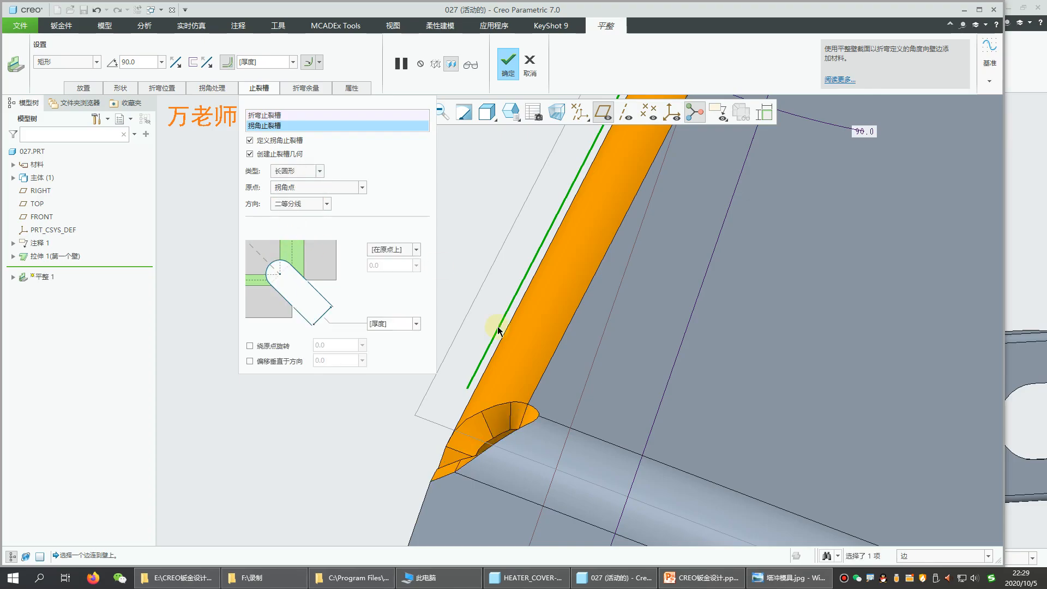
{"action": "scroll", "coordinate": [456, 394], "scroll_direction": "up", "scroll_amount": 10}
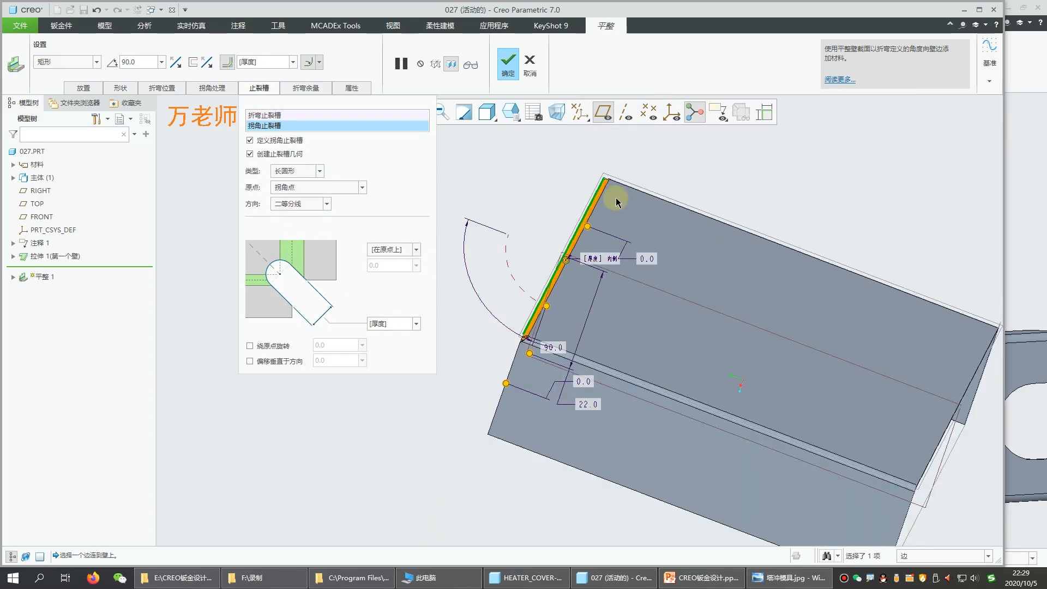
{"action": "middle_click_drag", "start_coordinate": [654, 169], "coordinate": [594, 183]}
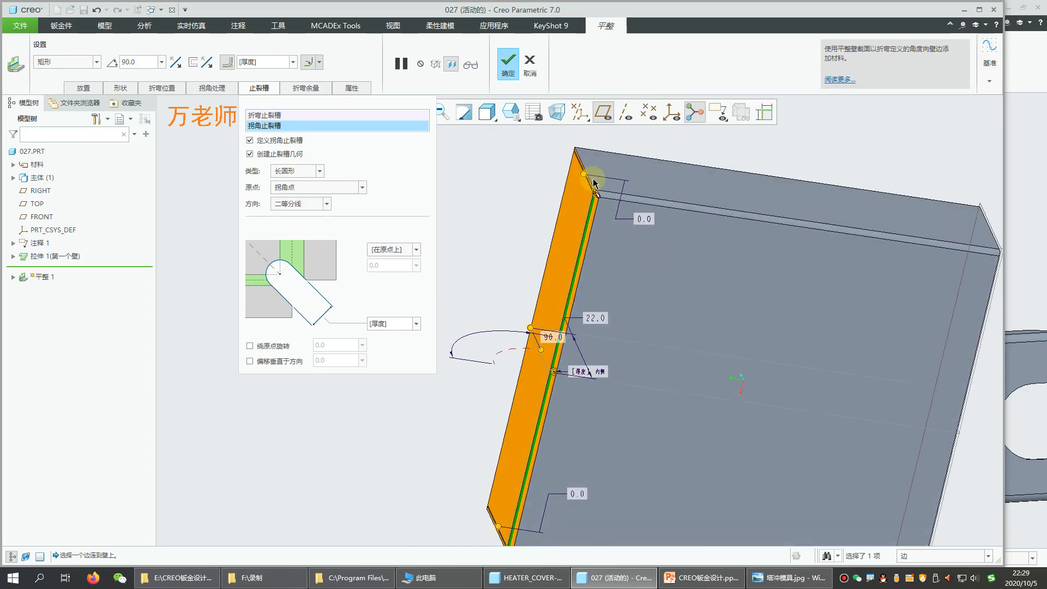
{"action": "scroll", "coordinate": [594, 182], "scroll_direction": "down", "scroll_amount": 4}
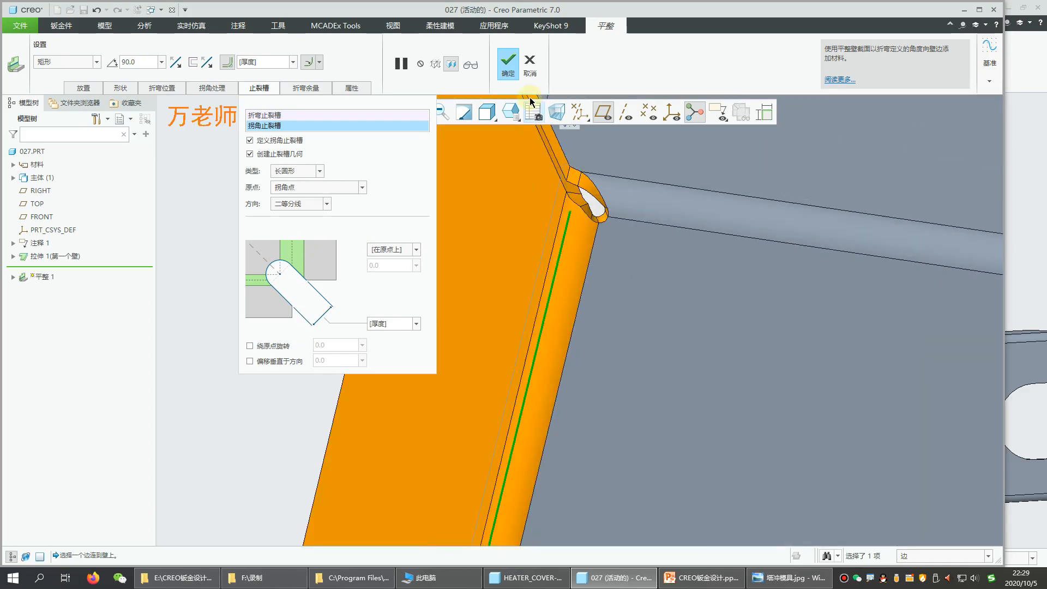
{"action": "left_click", "coordinate": [508, 61]}
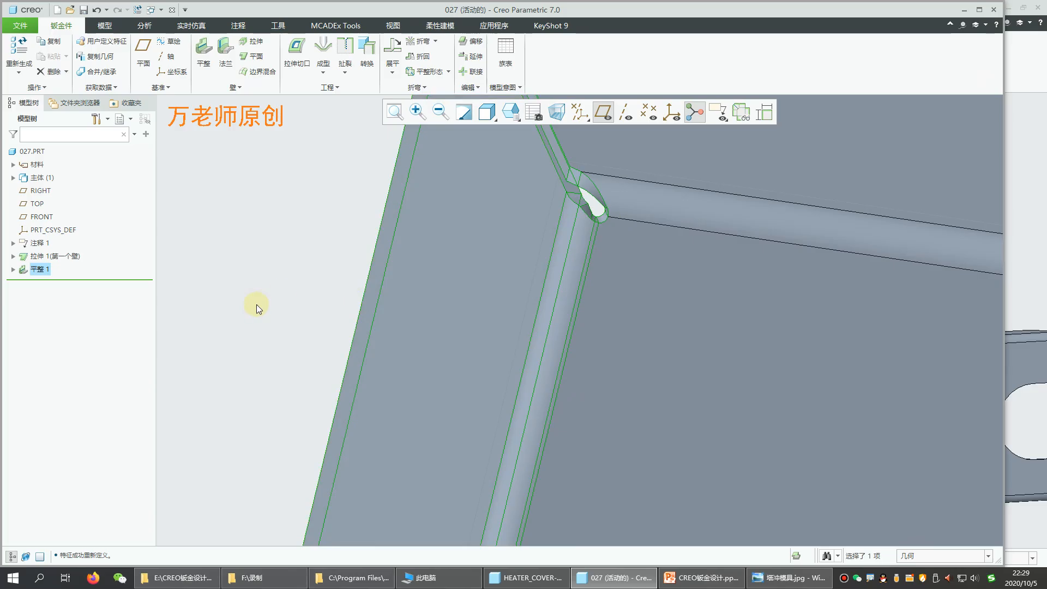
Start another flat wall at 90° on the upper edge of one side wall
{"action": "left_click", "coordinate": [256, 304]}
{"action": "scroll", "coordinate": [288, 325], "scroll_direction": "up", "scroll_amount": 6}
{"action": "middle_click_drag", "start_coordinate": [369, 320], "coordinate": [253, 472]}
{"action": "scroll", "coordinate": [378, 343], "scroll_direction": "up", "scroll_amount": 4}
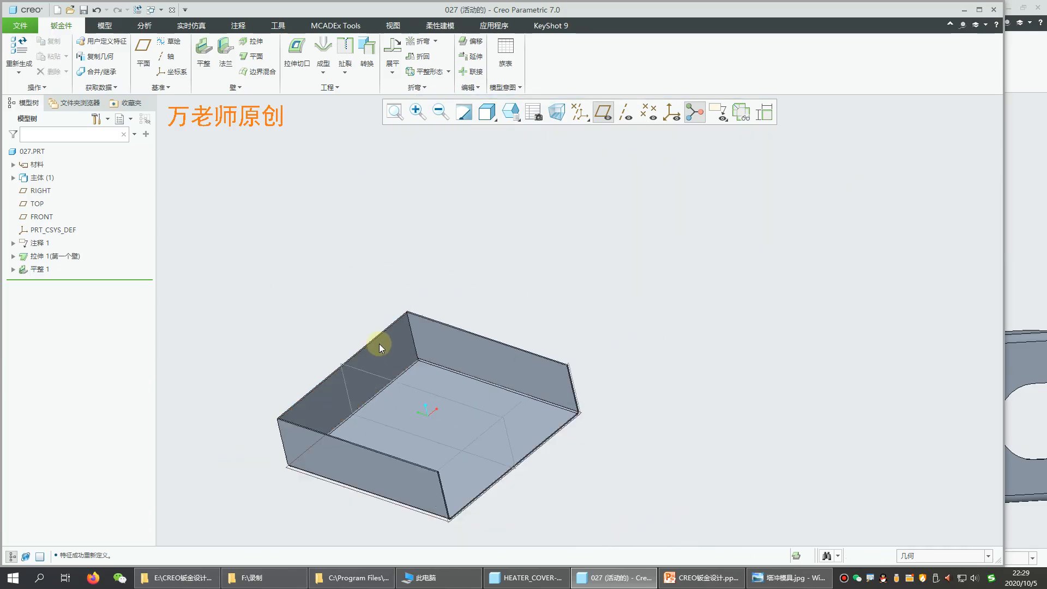
{"action": "scroll", "coordinate": [277, 434], "scroll_direction": "down", "scroll_amount": 3}
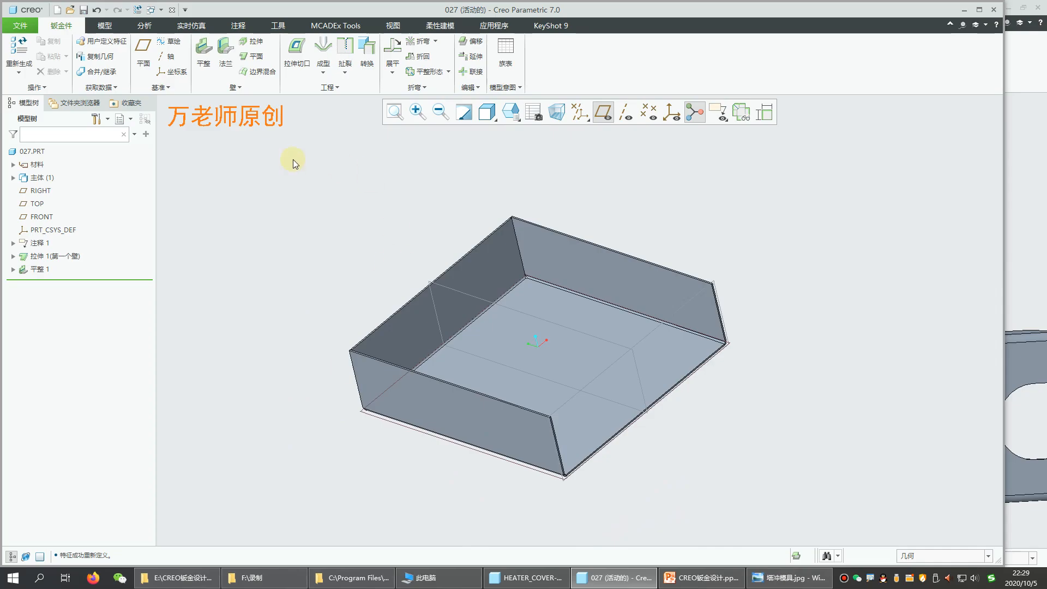
{"action": "left_click", "coordinate": [205, 52]}
{"action": "scroll", "coordinate": [472, 346], "scroll_direction": "down", "scroll_amount": 3}
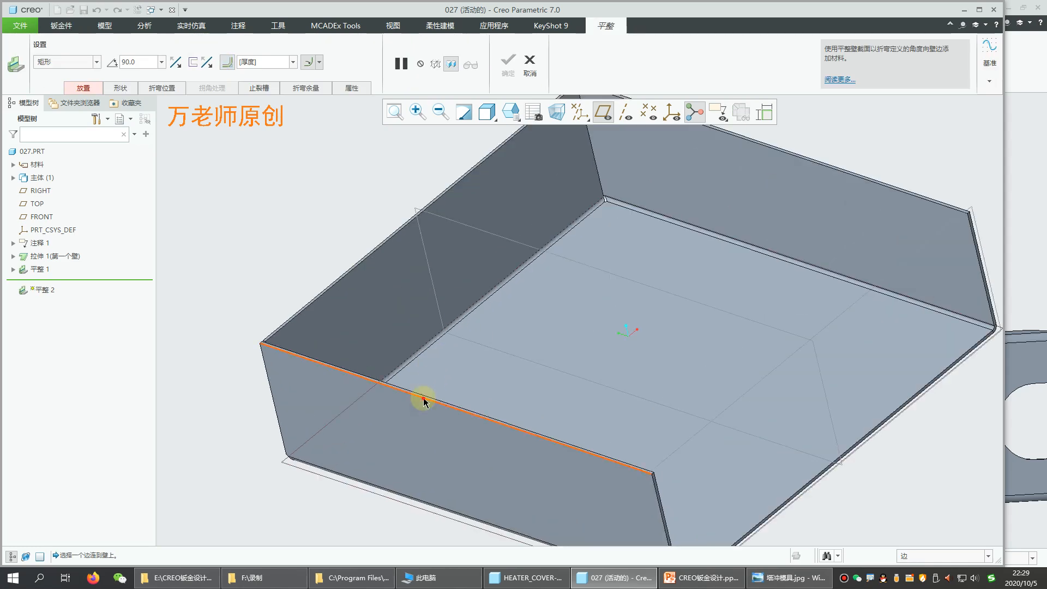
{"action": "left_click", "coordinate": [425, 401]}
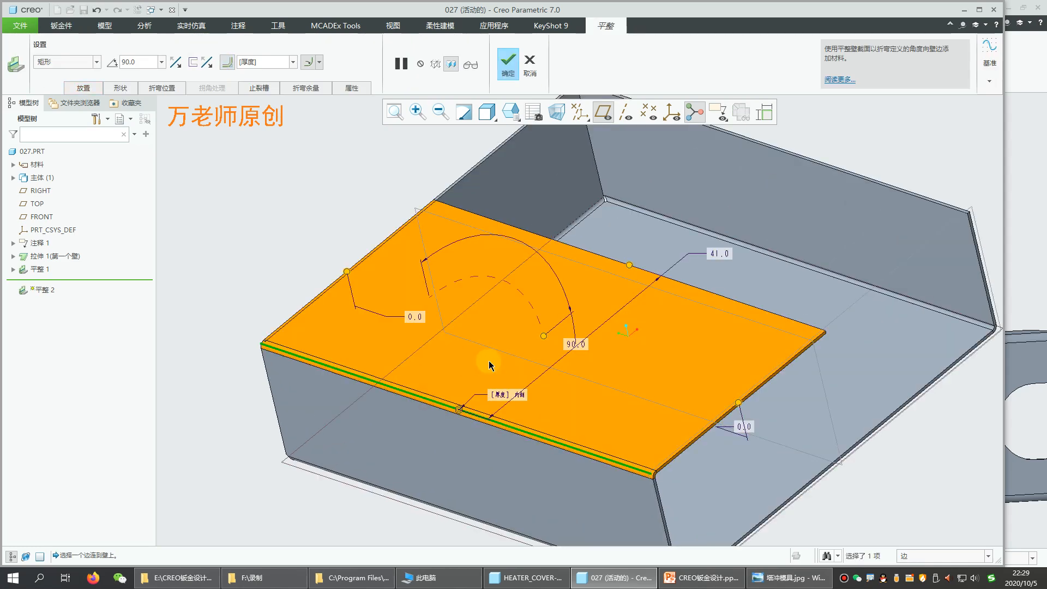
In the HEATER_COVER-OK part, measure the distance from the end flange's edge face to the vented outer wall, then clear the references
{"action": "left_click", "coordinate": [533, 579]}
{"action": "middle_click_drag", "start_coordinate": [411, 374], "coordinate": [411, 412]}
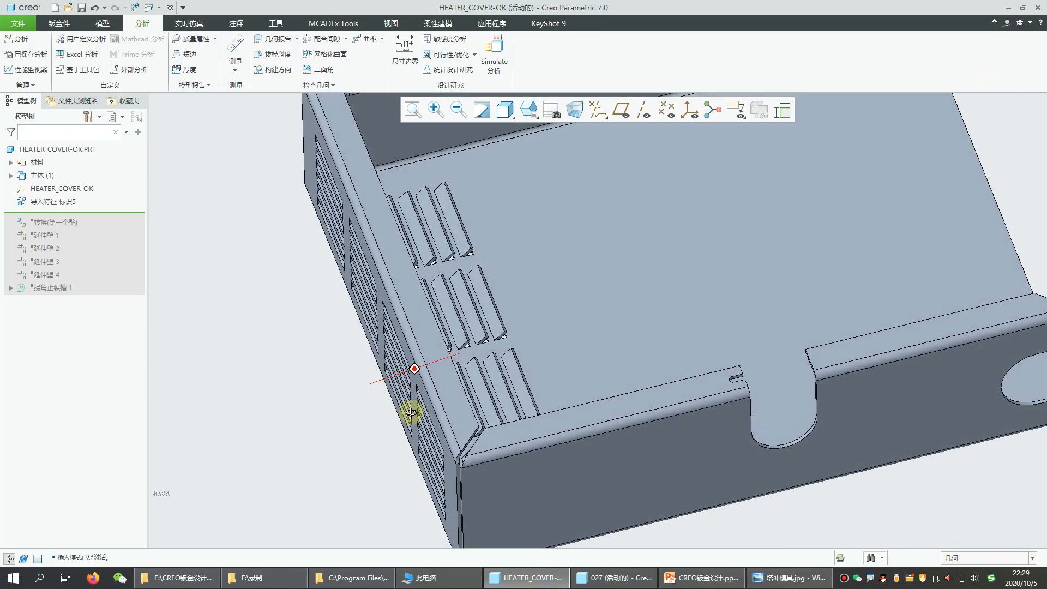
{"action": "left_click", "coordinate": [235, 54]}
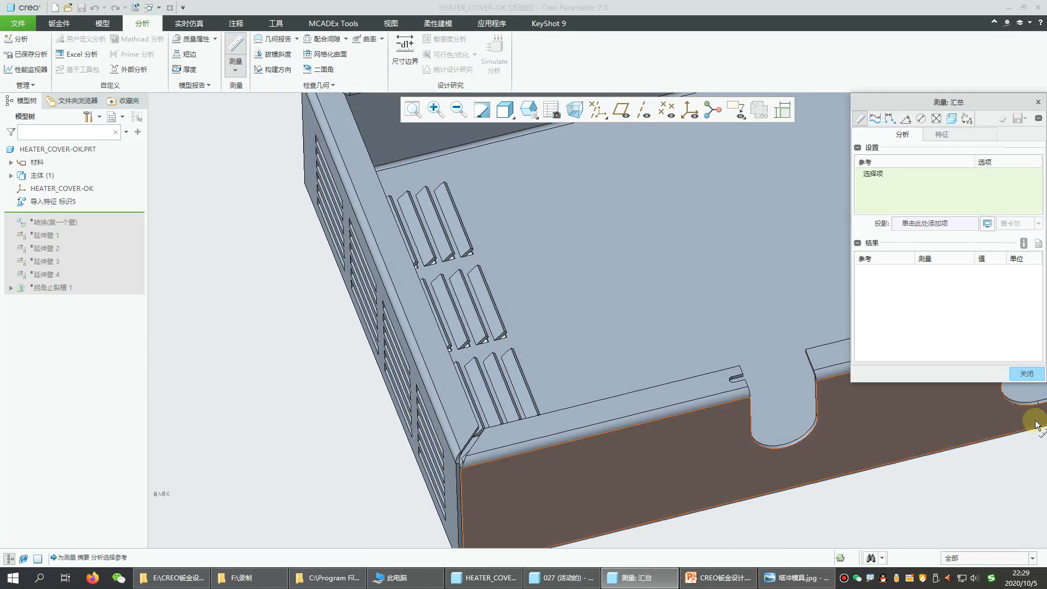
{"action": "scroll", "coordinate": [383, 417], "scroll_direction": "down", "scroll_amount": 5}
{"action": "middle_click_drag", "start_coordinate": [382, 418], "coordinate": [343, 343]}
{"action": "scroll", "coordinate": [279, 487], "scroll_direction": "up", "scroll_amount": 8}
{"action": "left_click", "coordinate": [277, 499]}
{"action": "left_click", "coordinate": [306, 434], "text": "ctrl"}
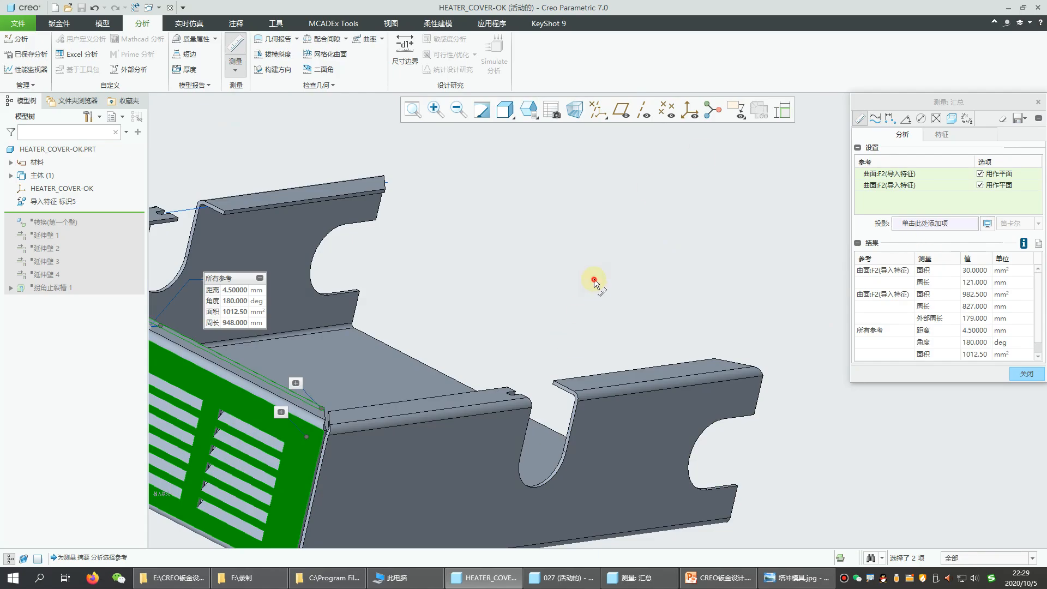
{"action": "right_click", "coordinate": [931, 192]}
{"action": "right_click", "coordinate": [940, 185]}
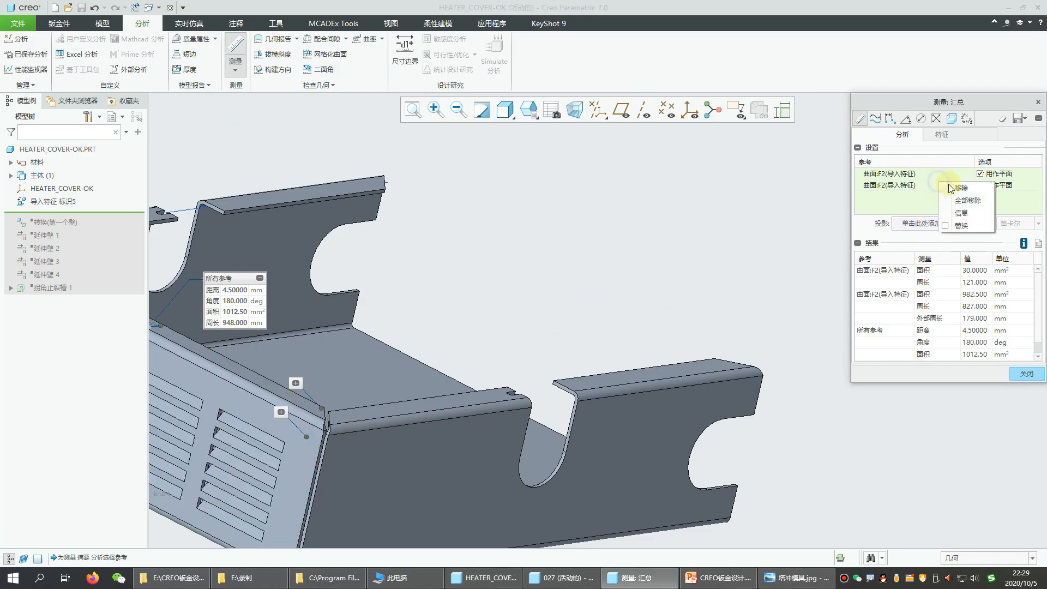
{"action": "left_click", "coordinate": [954, 201]}
Measure the distance from the side flange's edge face to the outer side wall in HEATER_COVER-OK
{"action": "scroll", "coordinate": [554, 304], "scroll_direction": "up", "scroll_amount": 1}
{"action": "scroll", "coordinate": [554, 304], "scroll_direction": "up", "scroll_amount": 2}
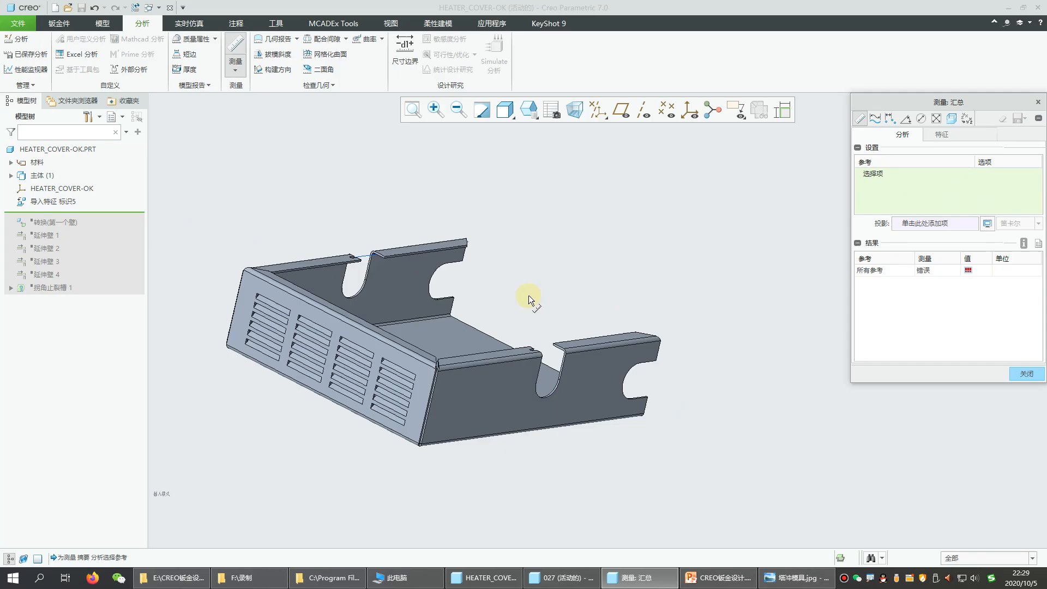
{"action": "middle_click_drag", "start_coordinate": [392, 303], "coordinate": [376, 306]}
{"action": "middle_click", "coordinate": [376, 306]}
{"action": "scroll", "coordinate": [550, 343], "scroll_direction": "up", "scroll_amount": 4}
{"action": "scroll", "coordinate": [334, 392], "scroll_direction": "down", "scroll_amount": 5}
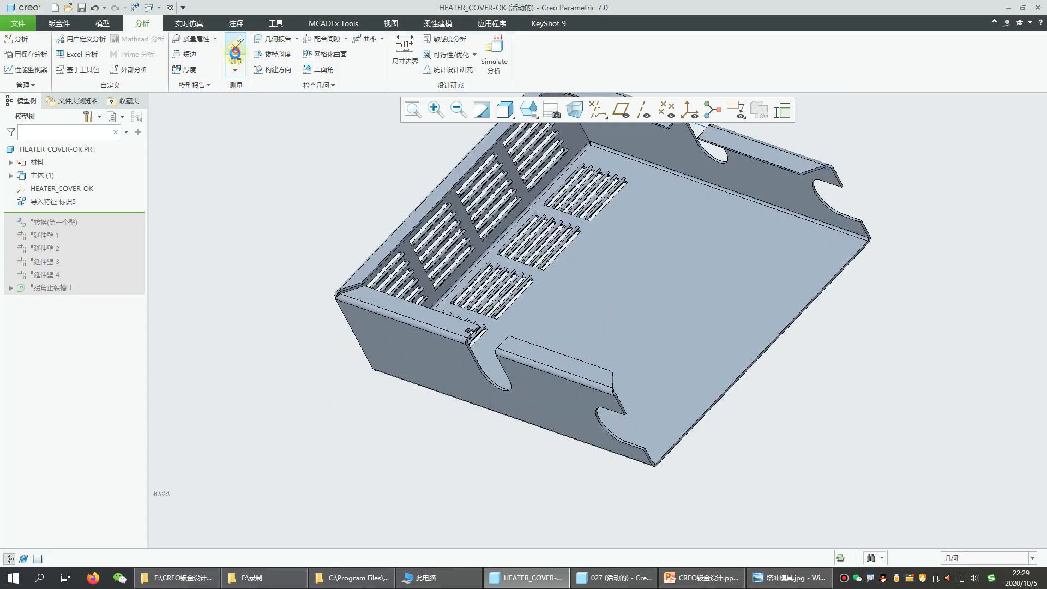
{"action": "middle_click_drag", "start_coordinate": [683, 425], "coordinate": [618, 477]}
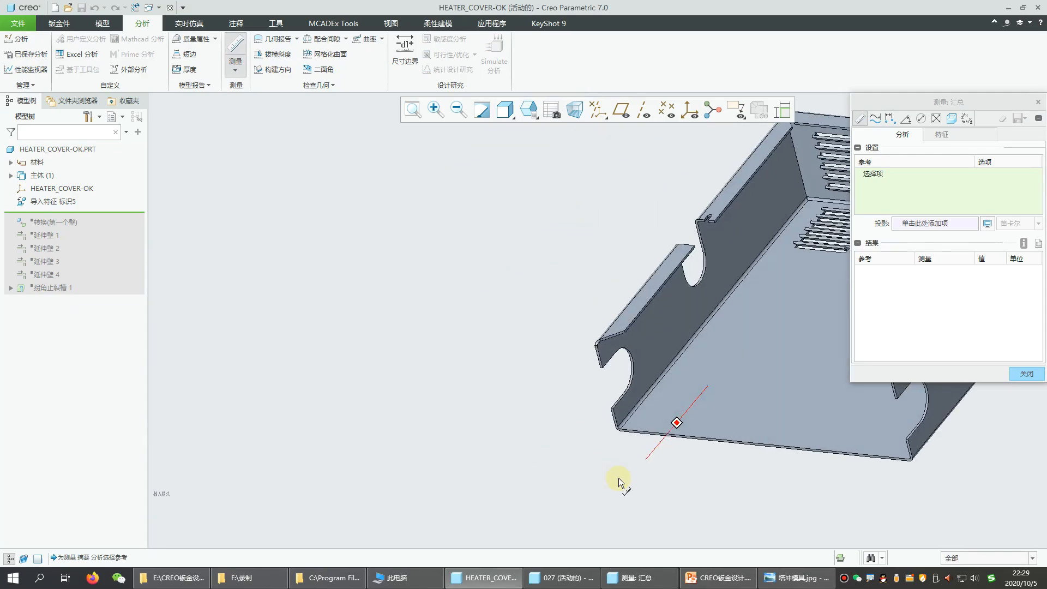
{"action": "scroll", "coordinate": [620, 354], "scroll_direction": "down", "scroll_amount": 3}
{"action": "scroll", "coordinate": [550, 371], "scroll_direction": "down", "scroll_amount": 3}
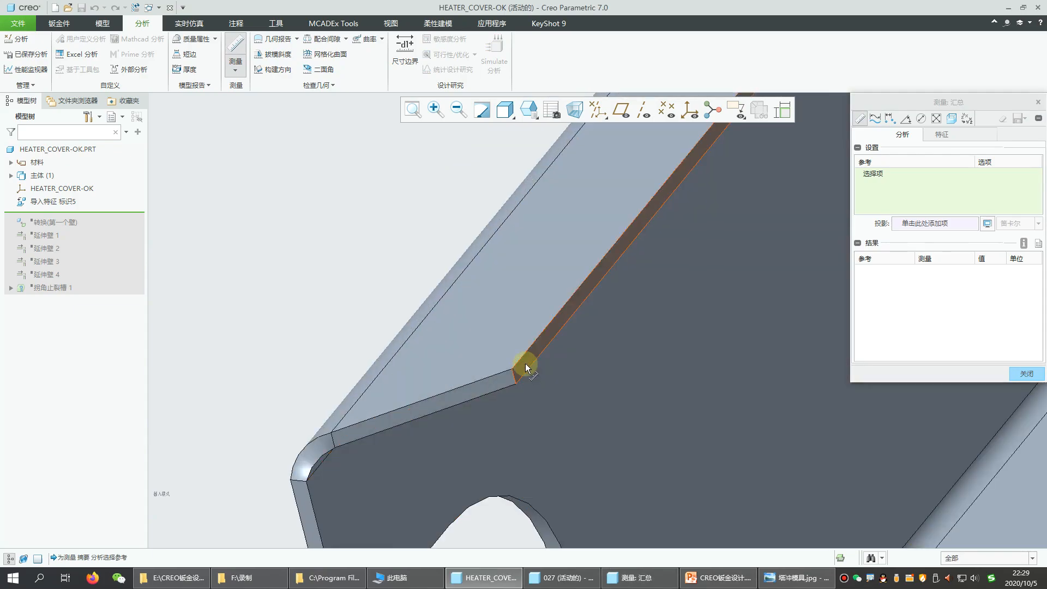
{"action": "left_click", "coordinate": [526, 368]}
{"action": "scroll", "coordinate": [360, 315], "scroll_direction": "up", "scroll_amount": 1}
{"action": "middle_click_drag", "start_coordinate": [372, 310], "coordinate": [438, 373]}
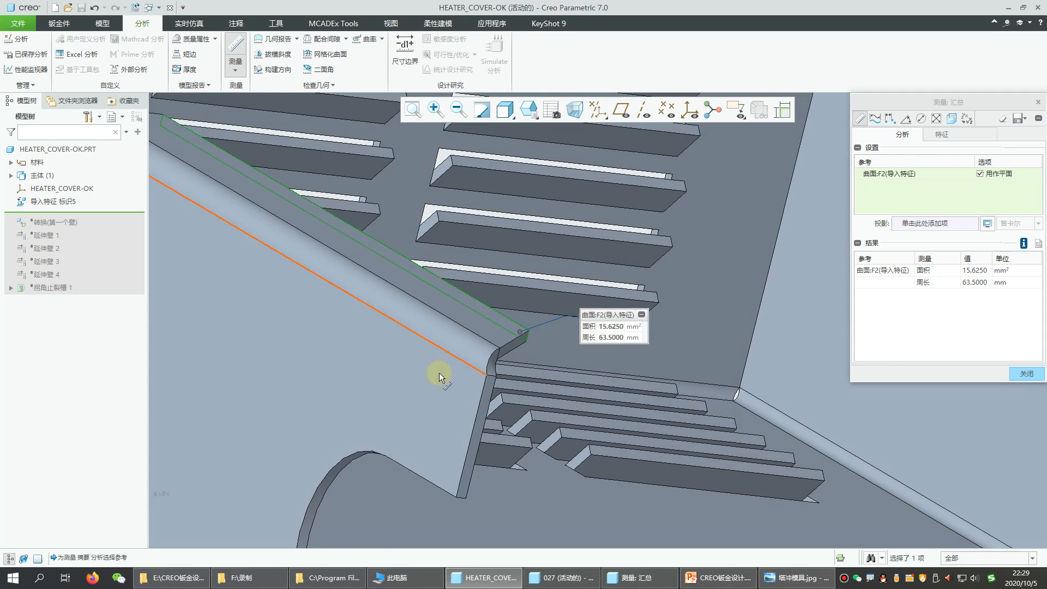
{"action": "left_click", "coordinate": [438, 372], "text": "ctrl"}
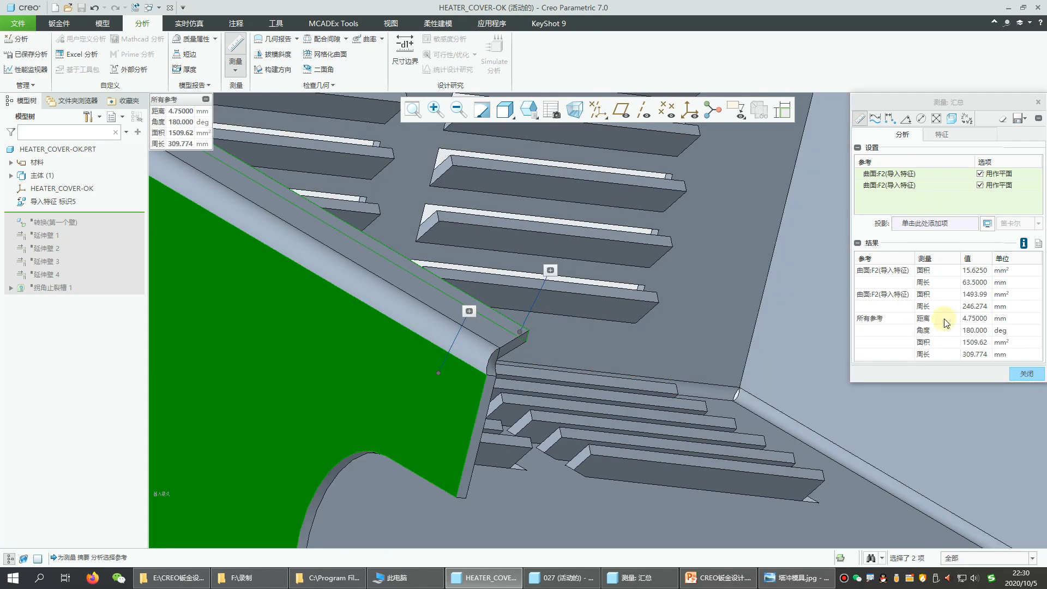
Close the measurement in HEATER_COVER-OK, switch back to part 027 and set the new flat wall's height to 4.5 mm
{"action": "scroll", "coordinate": [454, 345], "scroll_direction": "down", "scroll_amount": 6}
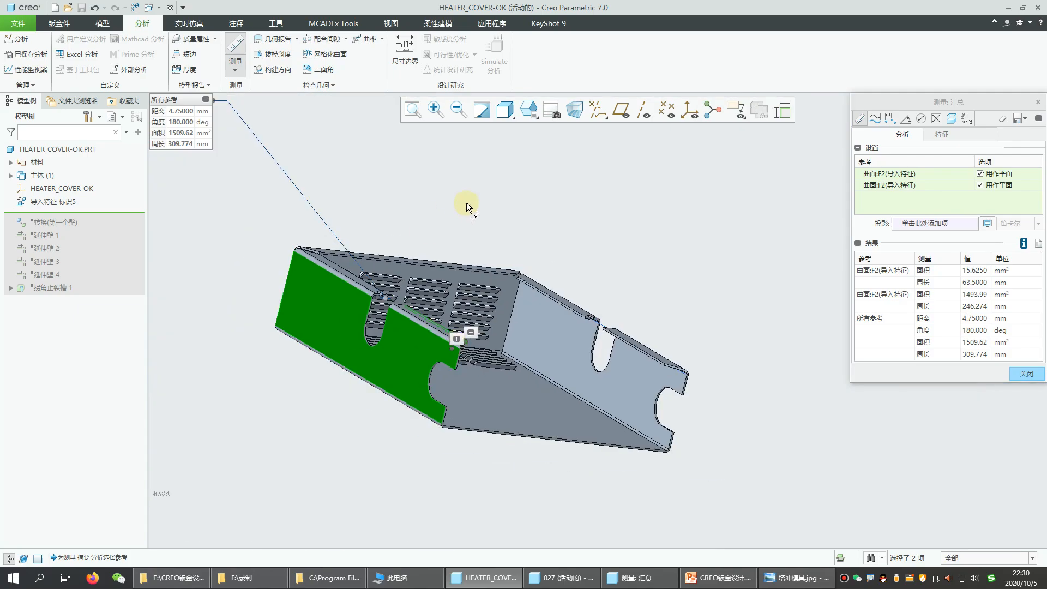
{"action": "middle_click_drag", "start_coordinate": [460, 298], "coordinate": [451, 432]}
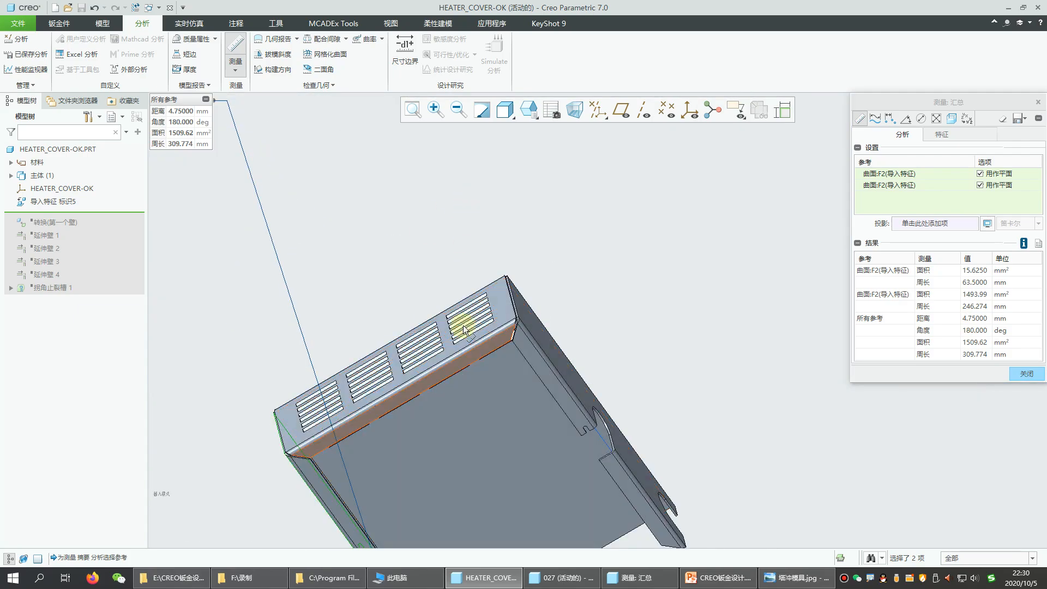
{"action": "left_click", "coordinate": [1023, 374]}
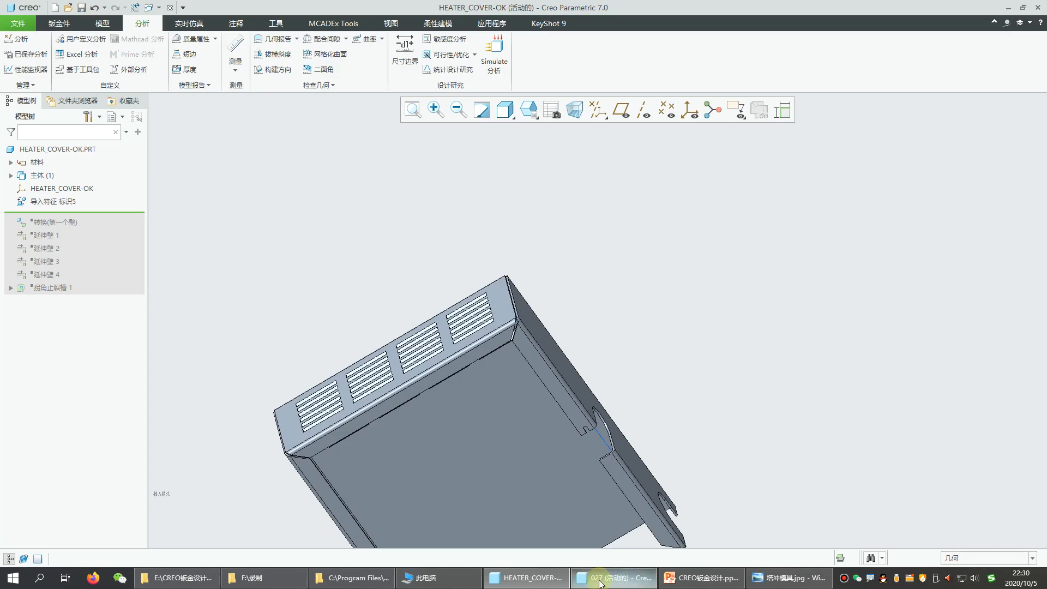
{"action": "left_click", "coordinate": [627, 577]}
{"action": "double_click", "coordinate": [721, 252]}
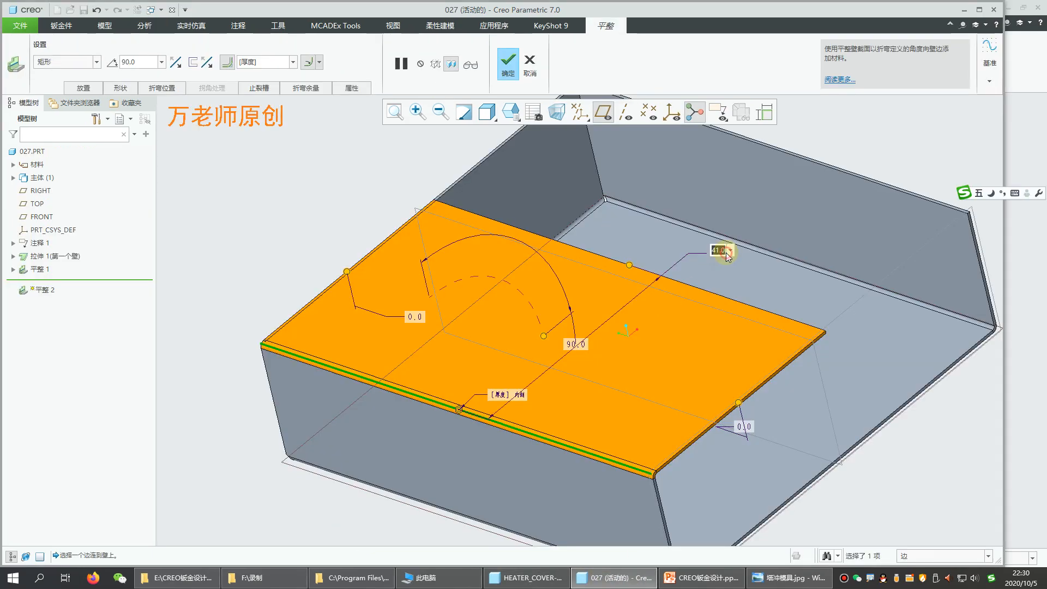
{"action": "type", "text": "4.5"}
{"action": "key", "text": "Return"}
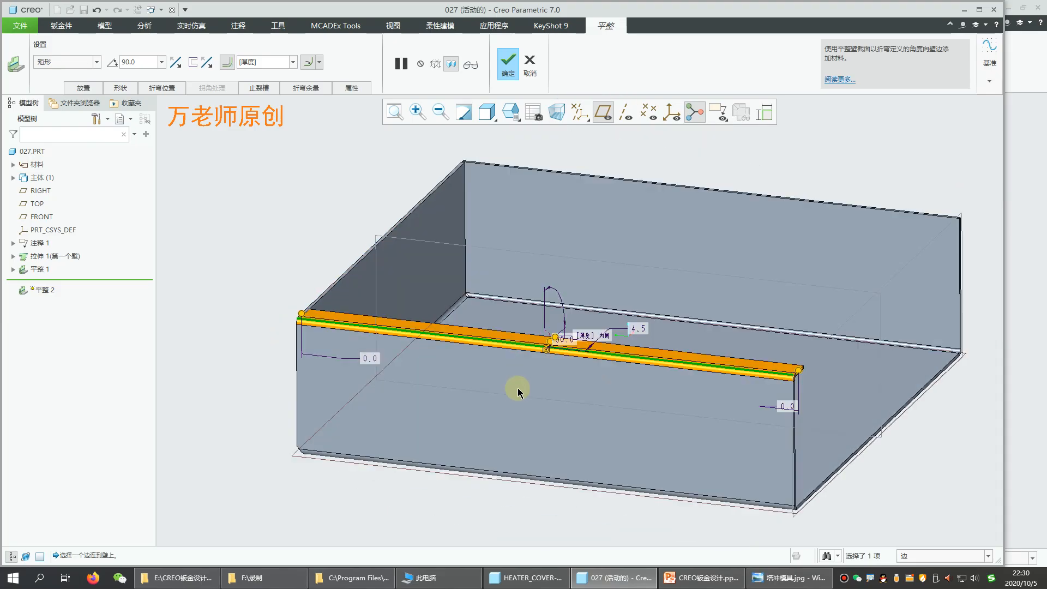
Look over the flanges in HEATER_COVER-OK, return to part 027 and open the flat wall's shape sketch, oriented to the sketch plane
{"action": "middle_click_drag", "start_coordinate": [518, 397], "coordinate": [518, 419]}
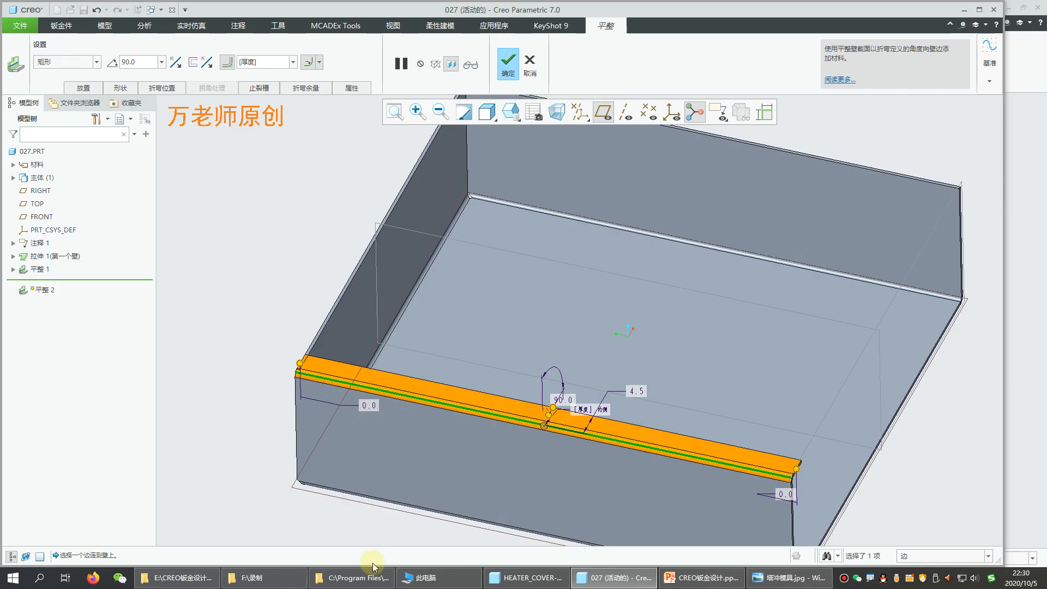
{"action": "left_click", "coordinate": [526, 577]}
{"action": "scroll", "coordinate": [423, 439], "scroll_direction": "down", "scroll_amount": 3}
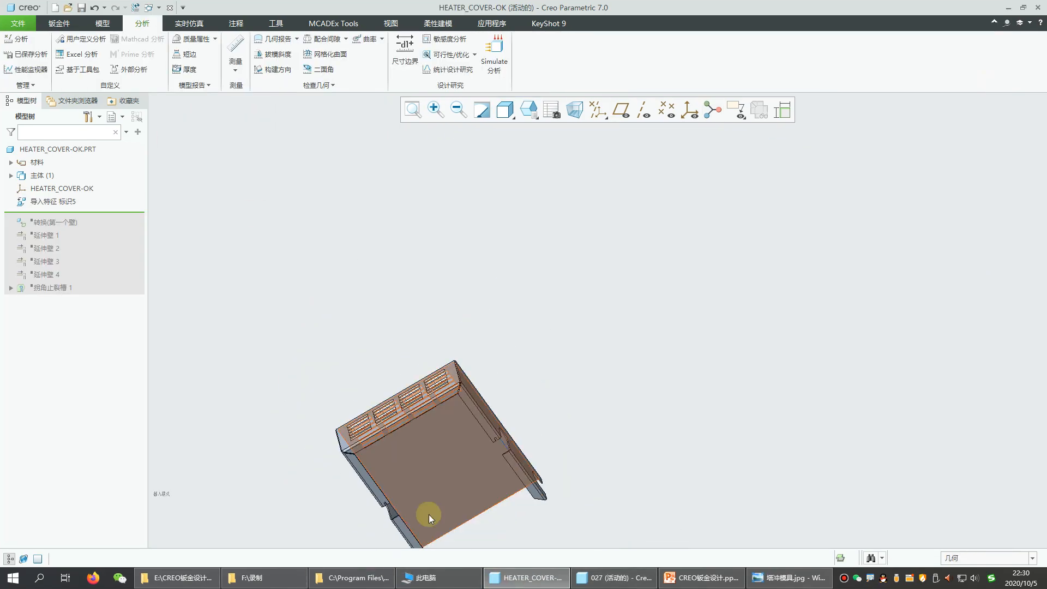
{"action": "left_click", "coordinate": [622, 580]}
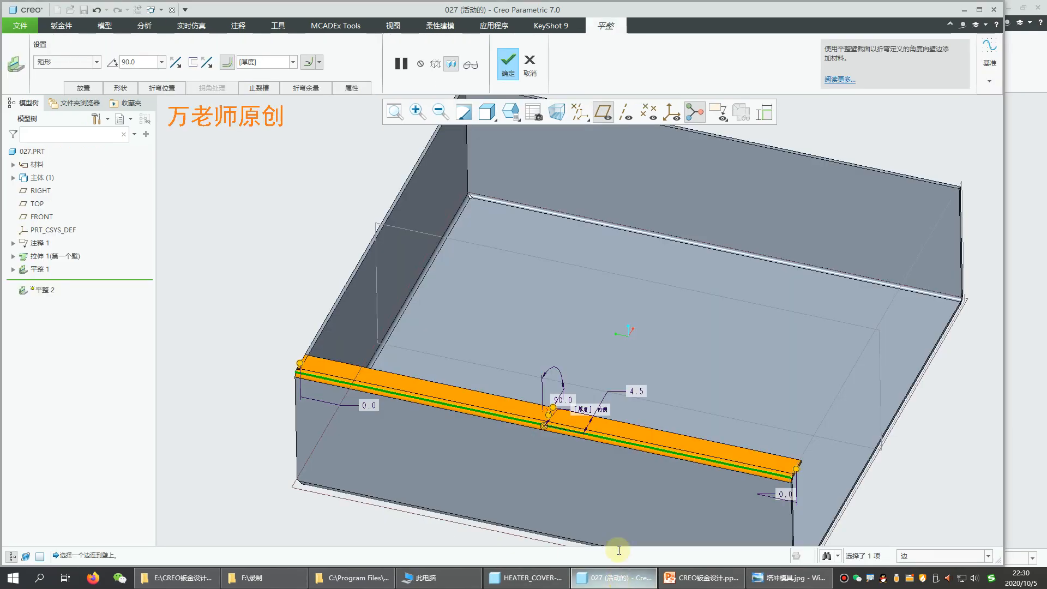
{"action": "left_click", "coordinate": [120, 88]}
{"action": "left_click", "coordinate": [122, 189]}
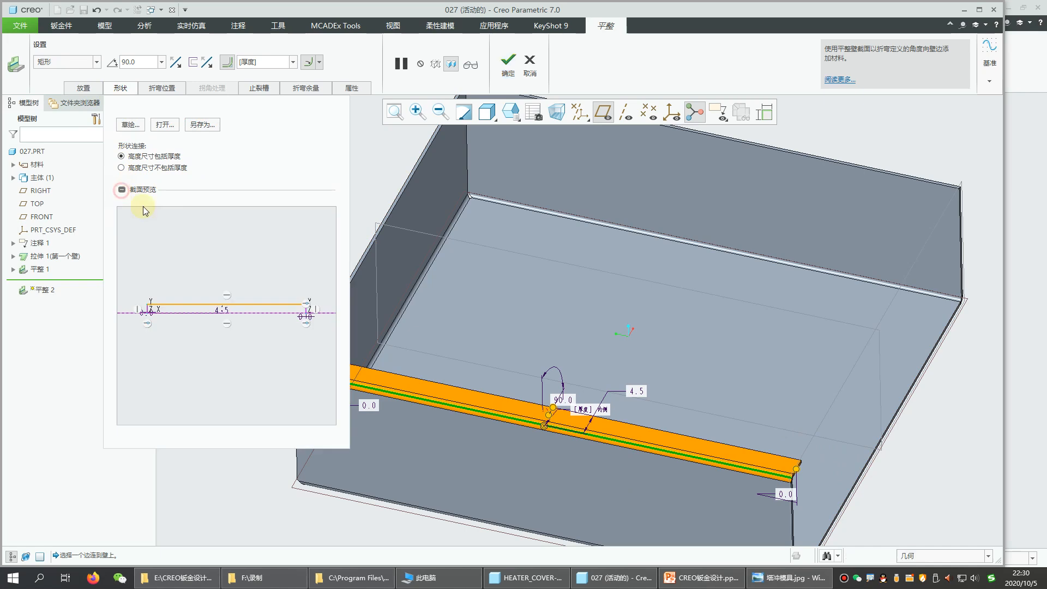
{"action": "left_click", "coordinate": [130, 124]}
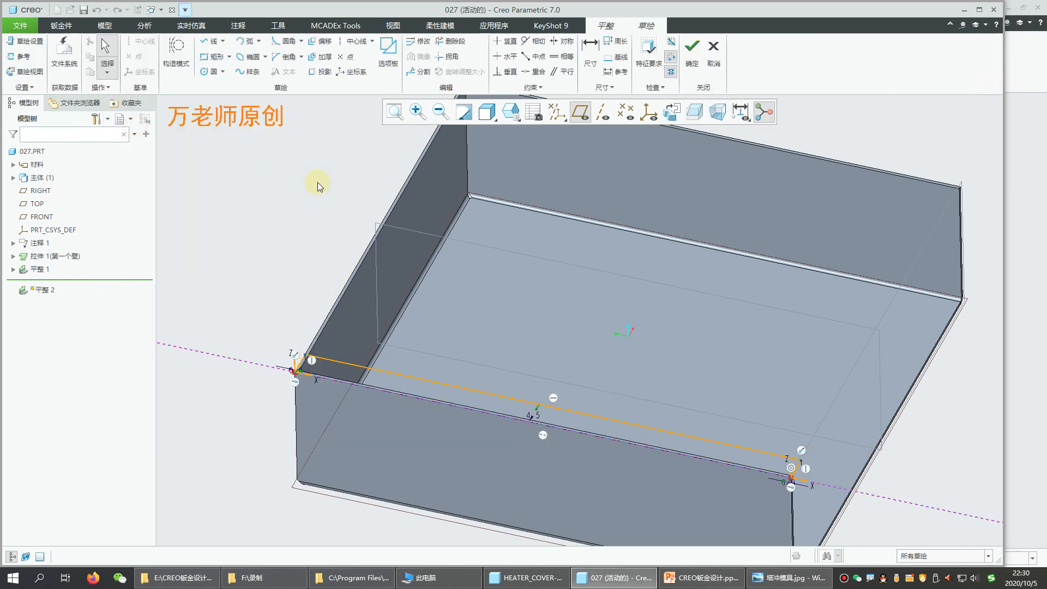
{"action": "left_click", "coordinate": [672, 112]}
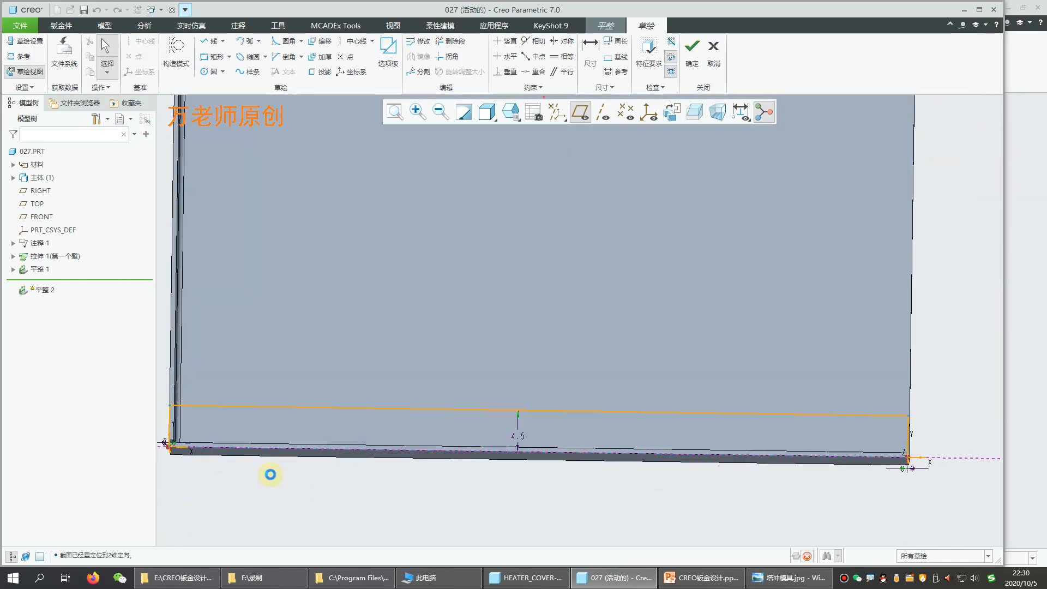
Sketch a diagonal line from the section's right base corner inward to the flange's top line
{"action": "scroll", "coordinate": [872, 436], "scroll_direction": "up", "scroll_amount": 5}
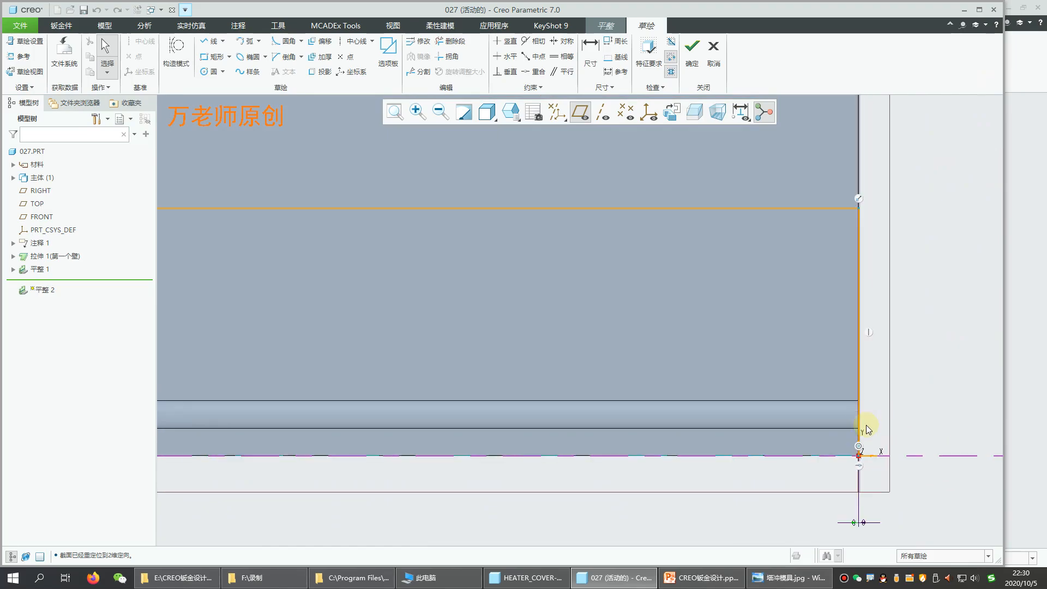
{"action": "left_click", "coordinate": [209, 44]}
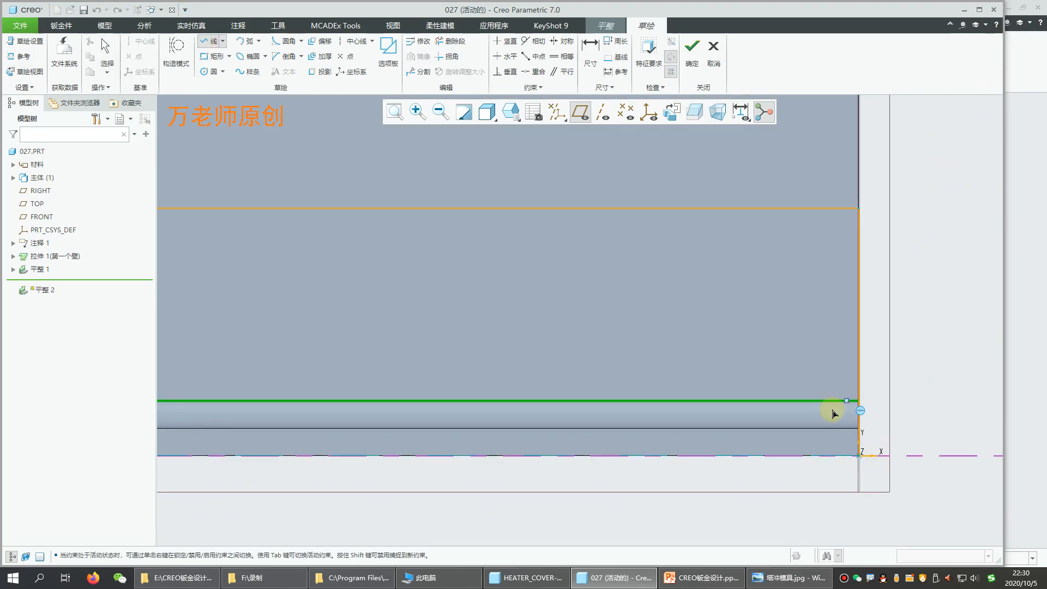
{"action": "left_click", "coordinate": [858, 455]}
{"action": "left_click", "coordinate": [598, 208]}
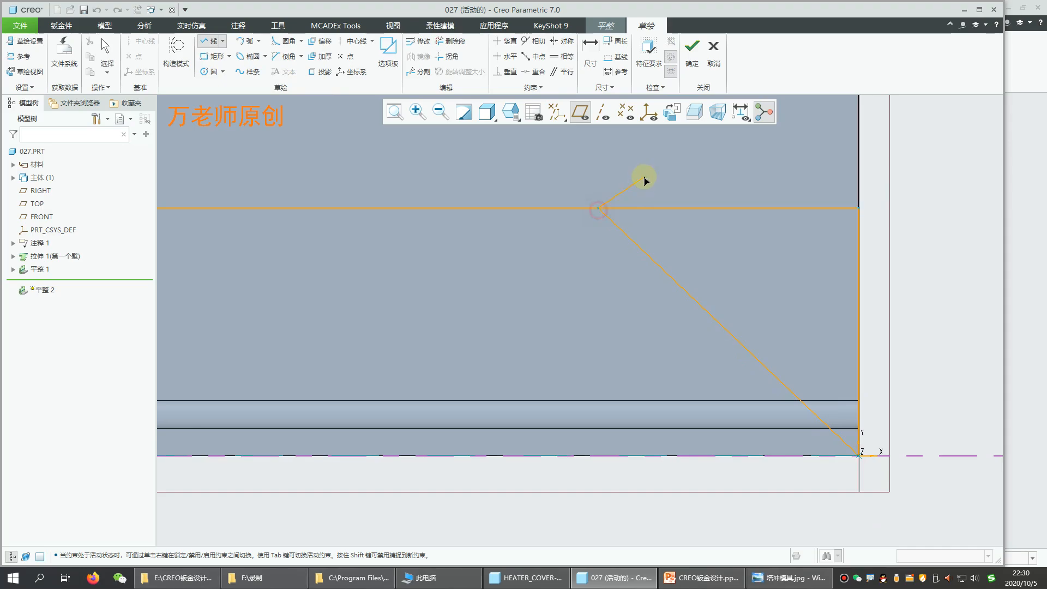
{"action": "middle_click", "coordinate": [644, 196]}
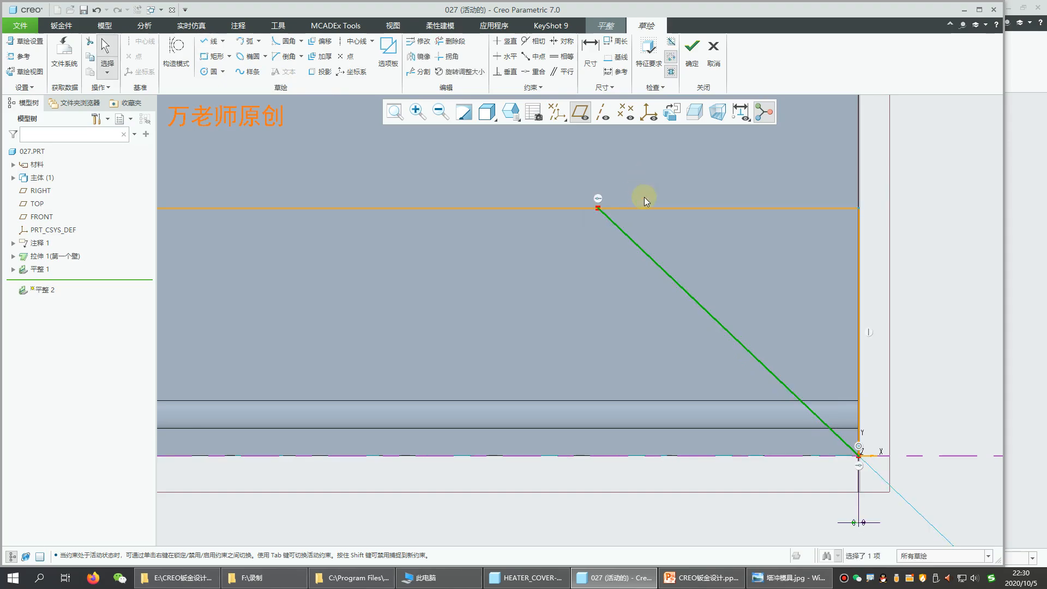
Dimension the angle between the diagonal line and the base reference as 45°
{"action": "left_click", "coordinate": [590, 52]}
{"action": "left_click", "coordinate": [719, 334]}
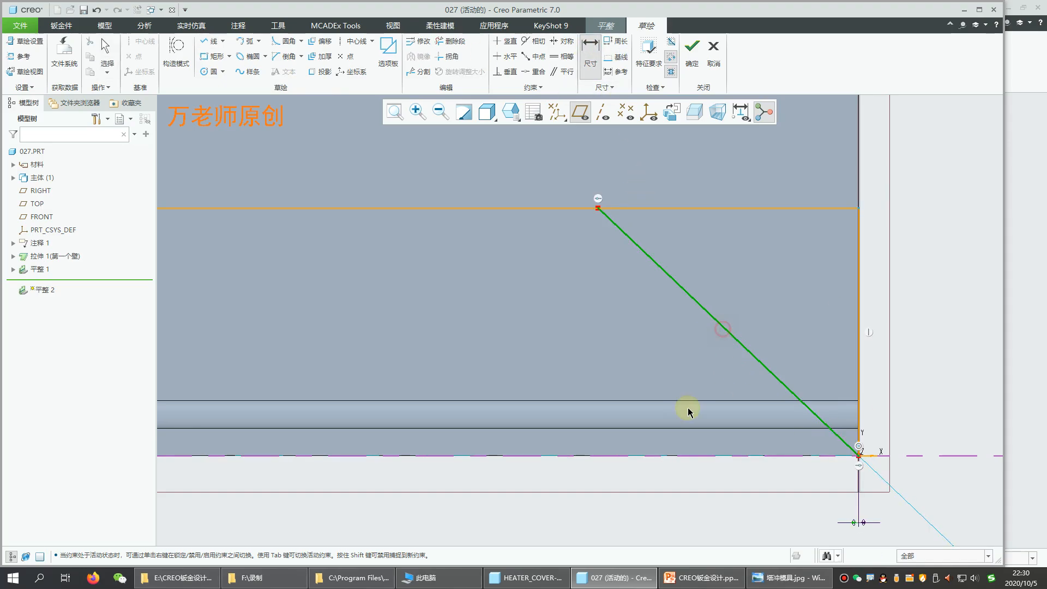
{"action": "left_click", "coordinate": [684, 456]}
{"action": "middle_click", "coordinate": [627, 391]}
{"action": "type", "text": "45"}
{"action": "key", "text": "Return"}
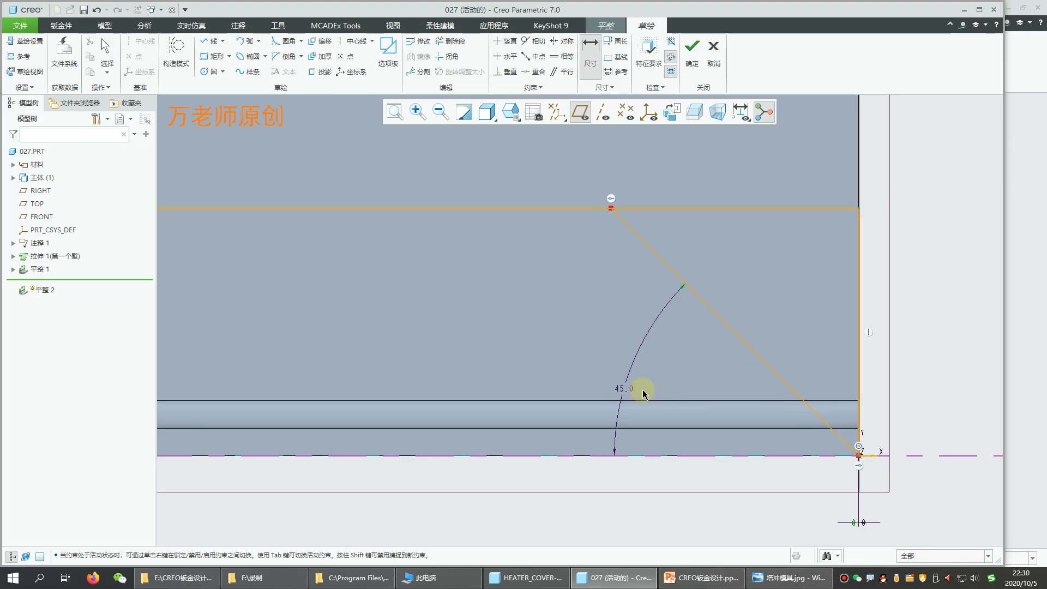
Convert the vertical end line beside the diagonal to construction geometry
{"action": "left_click", "coordinate": [857, 227]}
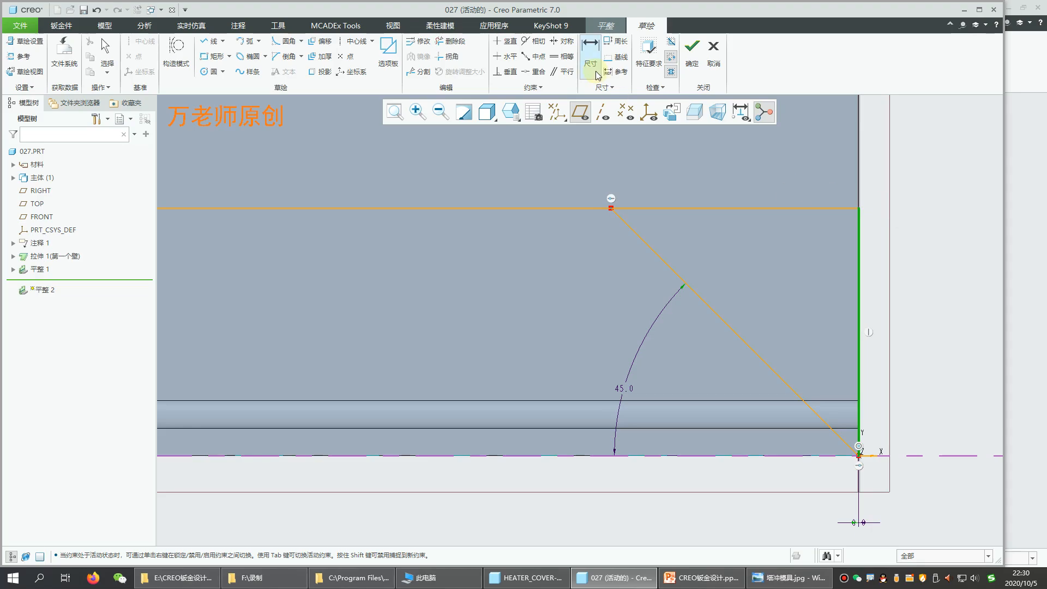
{"action": "left_click", "coordinate": [106, 49]}
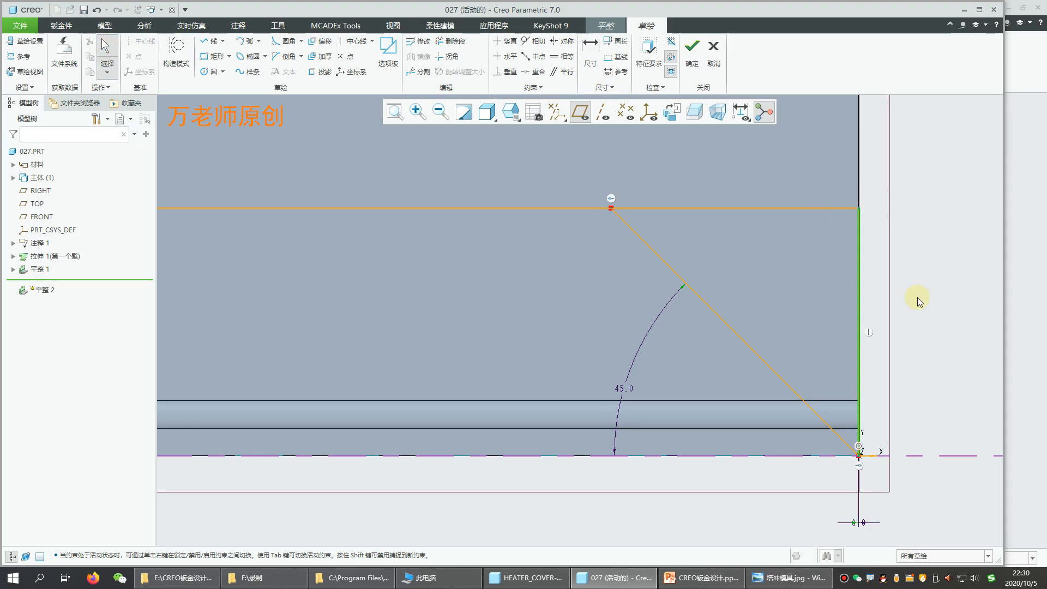
{"action": "right_click", "coordinate": [917, 266]}
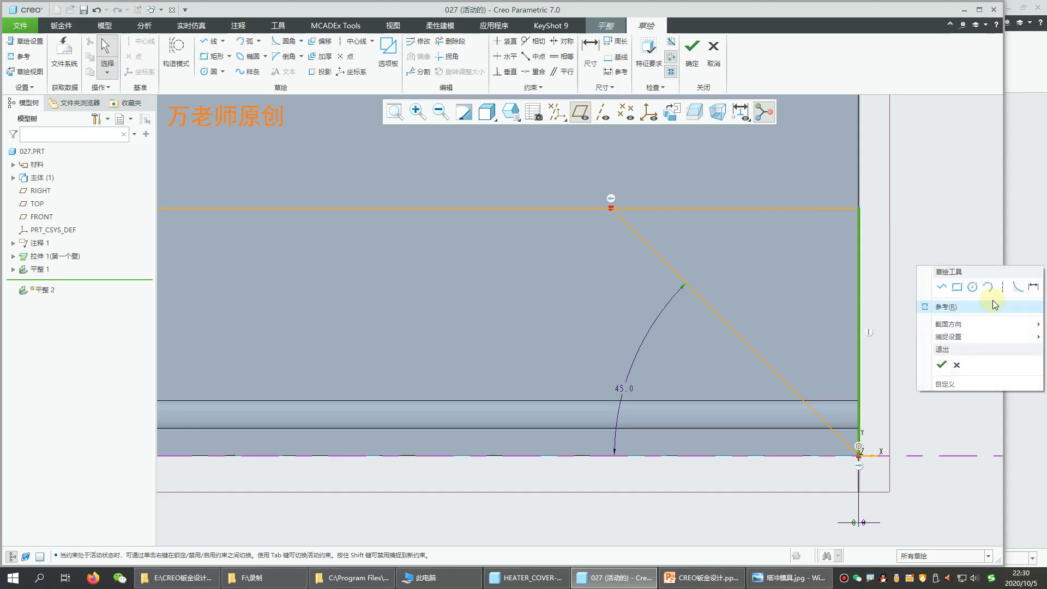
{"action": "left_click", "coordinate": [960, 261]}
{"action": "left_click", "coordinate": [859, 280]}
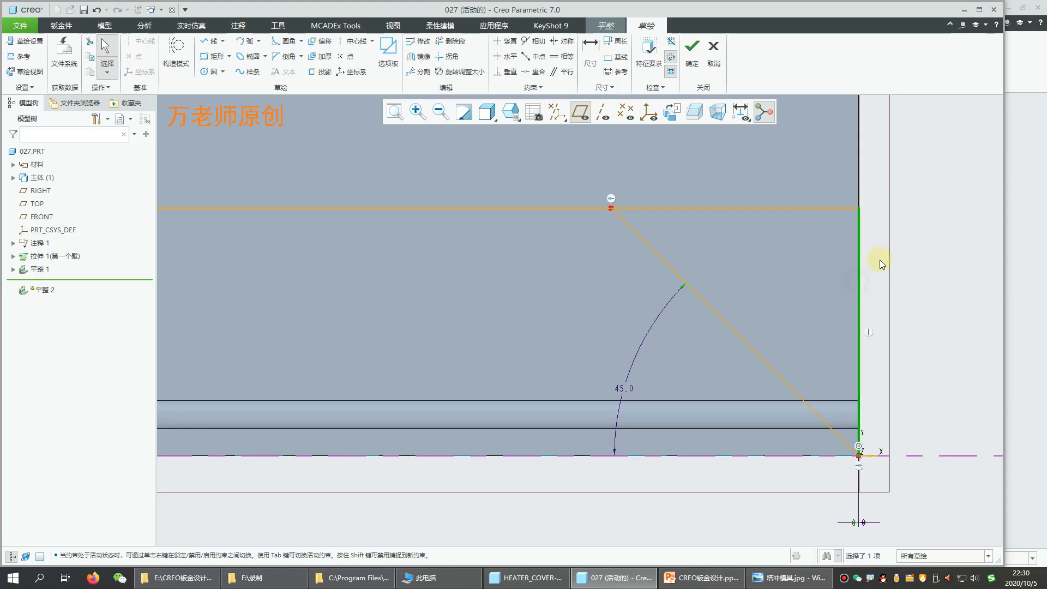
{"action": "left_click", "coordinate": [915, 198]}
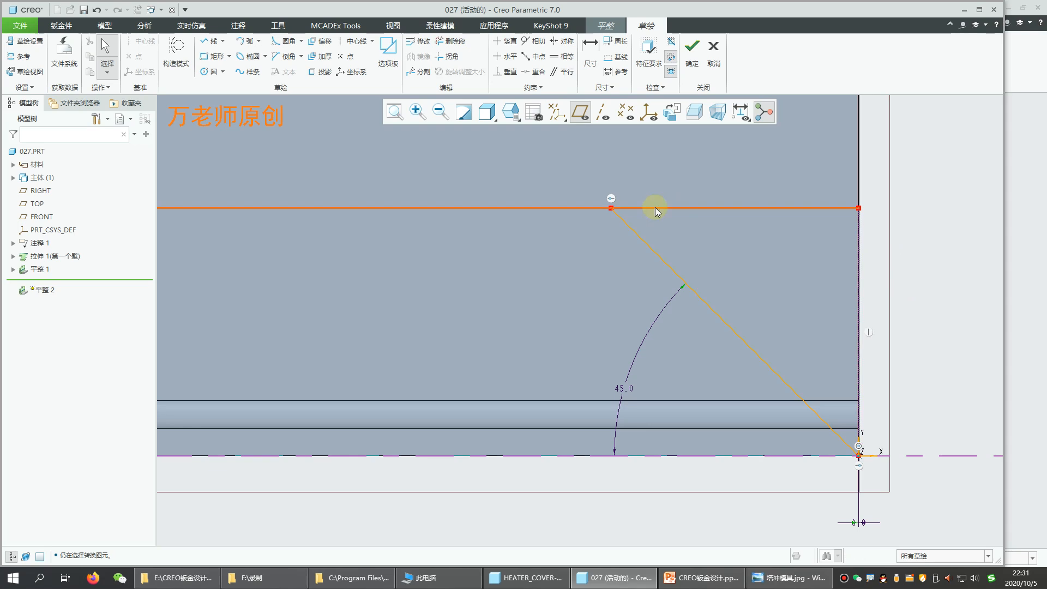
Divide the top line at the diagonal's endpoint and convert the leftover outer segment to construction geometry
{"action": "left_click", "coordinate": [423, 73]}
{"action": "left_click", "coordinate": [610, 208]}
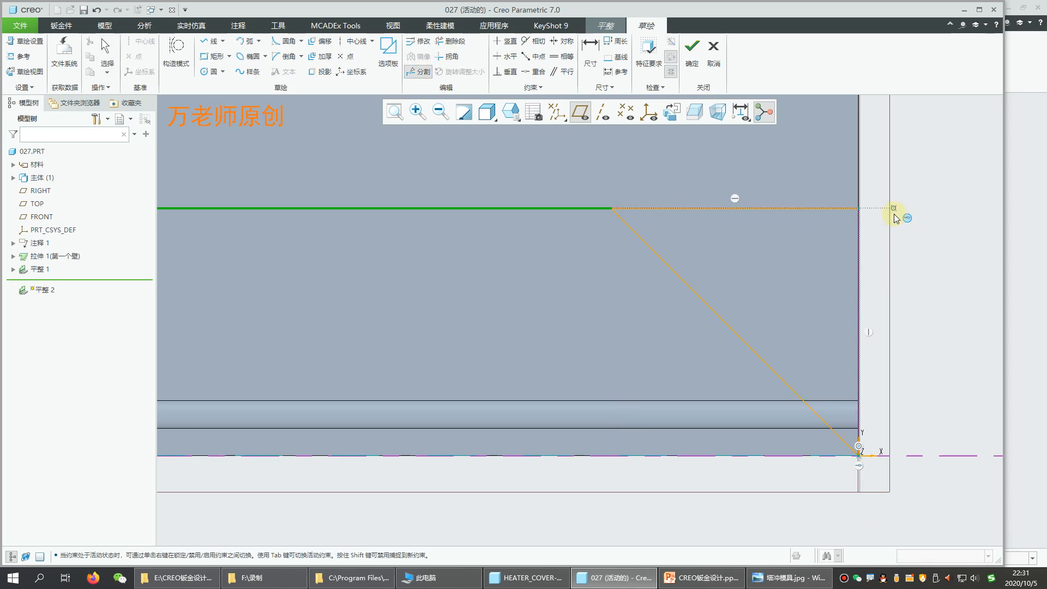
{"action": "left_click", "coordinate": [796, 209]}
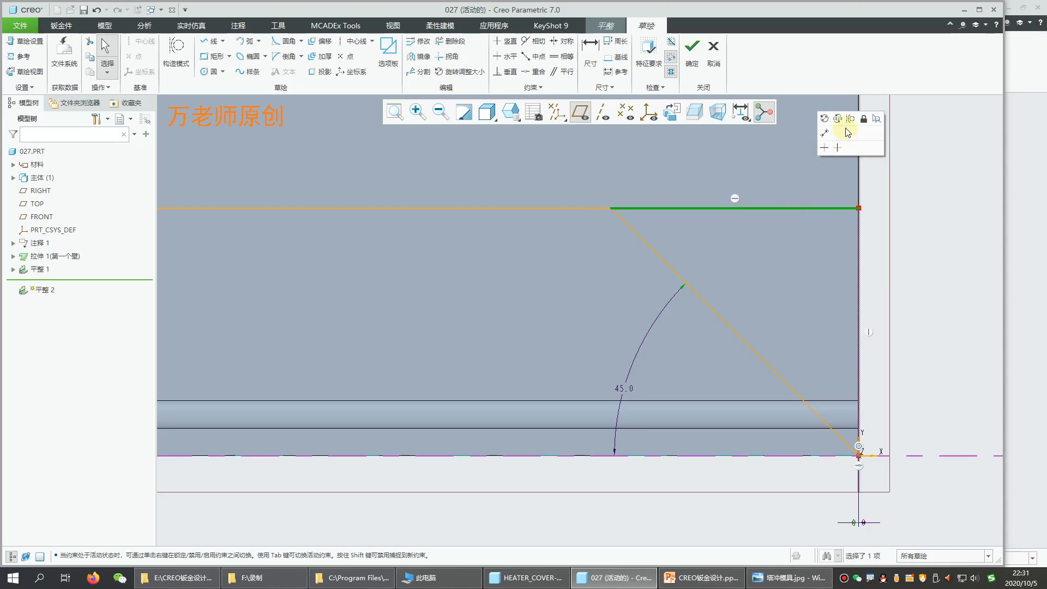
{"action": "left_click", "coordinate": [850, 117]}
{"action": "left_click", "coordinate": [969, 253]}
Sketch a second diagonal line from the section's left base corner inward to the flange's top line
{"action": "scroll", "coordinate": [613, 306], "scroll_direction": "up", "scroll_amount": 10}
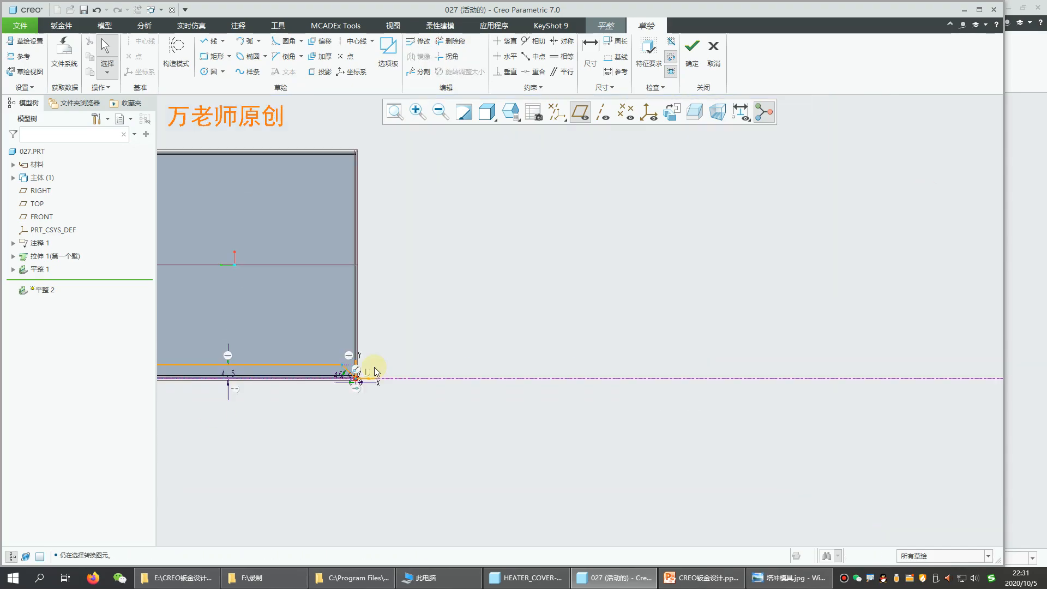
{"action": "scroll", "coordinate": [360, 382], "scroll_direction": "up", "scroll_amount": 1}
{"action": "left_click", "coordinate": [394, 112]}
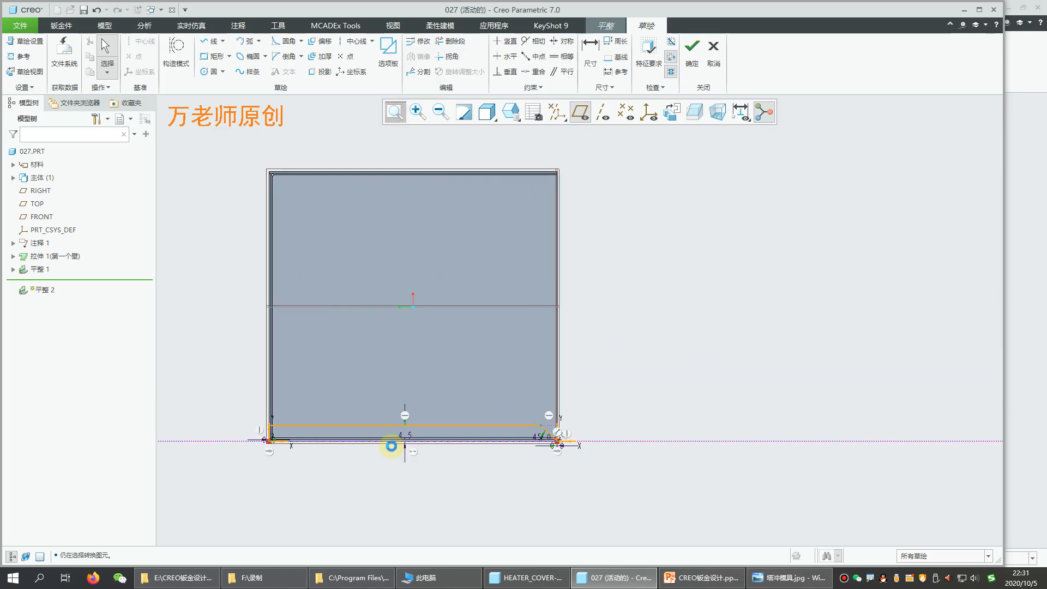
{"action": "scroll", "coordinate": [398, 490], "scroll_direction": "down", "scroll_amount": 5}
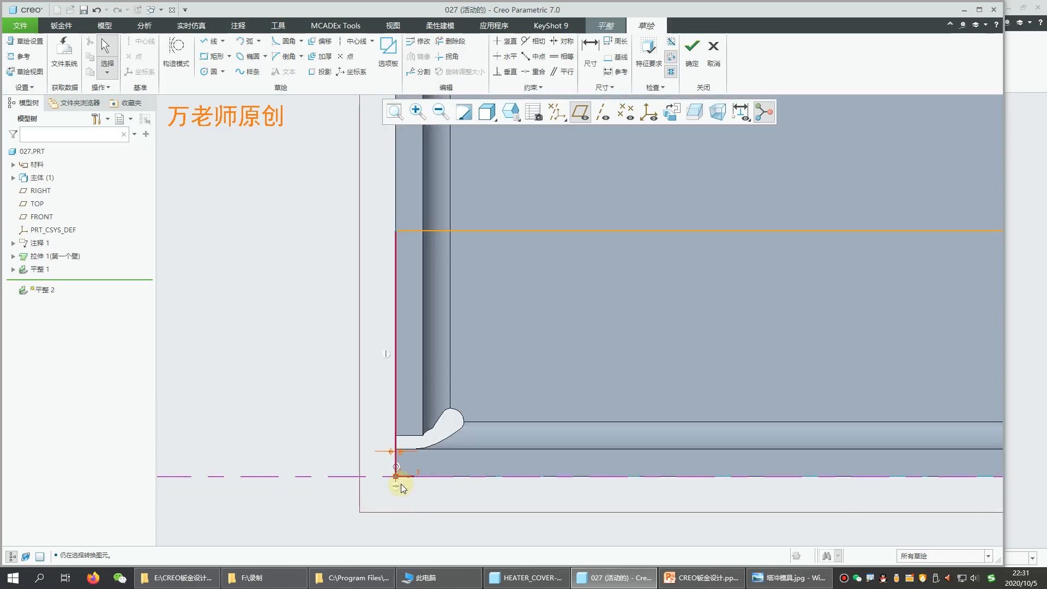
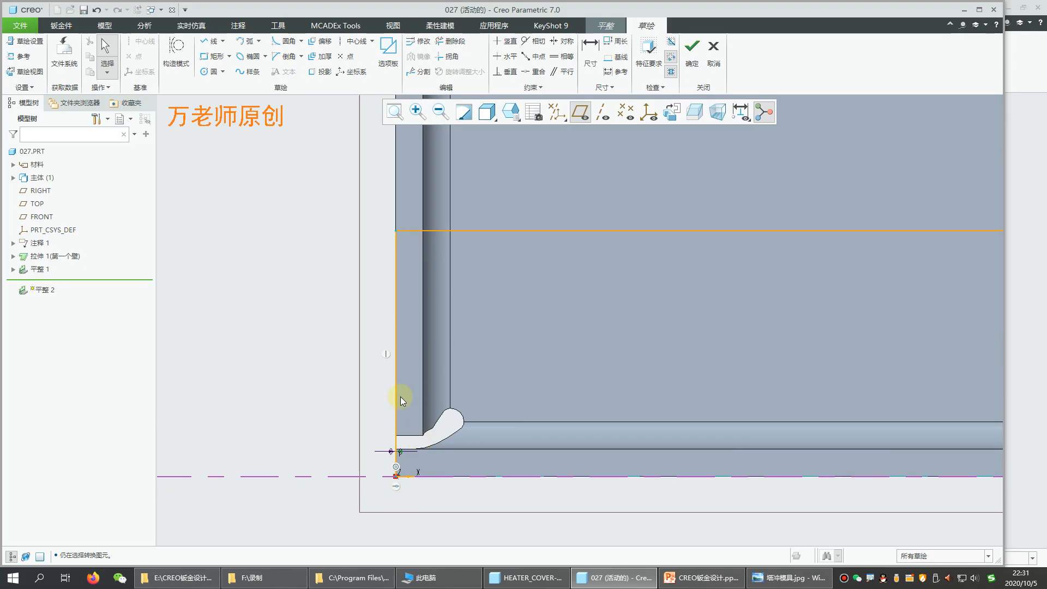
{"action": "left_click", "coordinate": [209, 42]}
{"action": "left_click", "coordinate": [413, 460]}
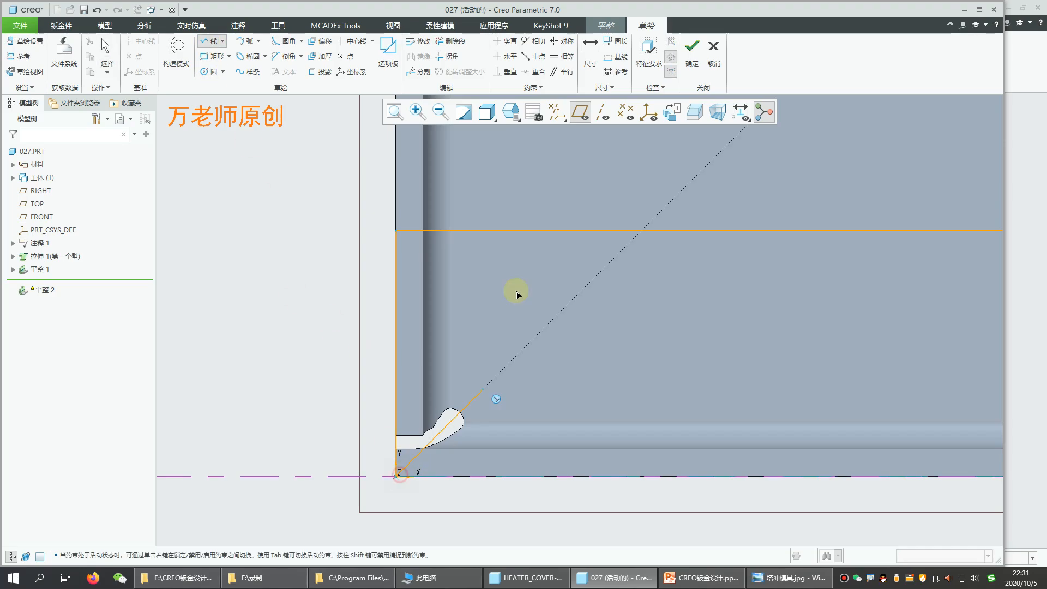
{"action": "left_click", "coordinate": [624, 231]}
{"action": "middle_click", "coordinate": [329, 268]}
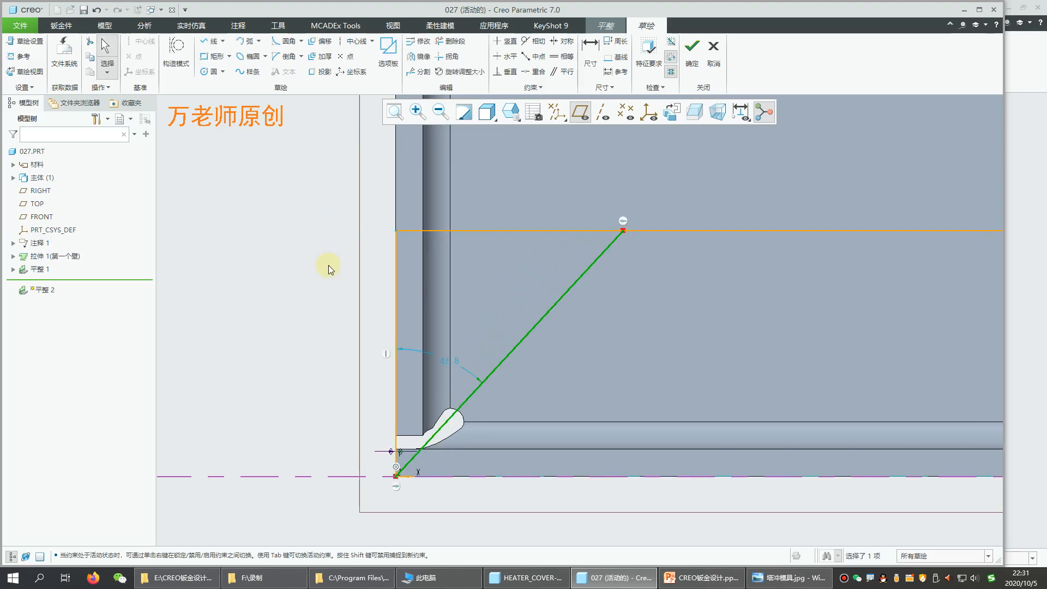
Set the angle between the left diagonal and the base reference to 45°
{"action": "left_click", "coordinate": [590, 55]}
{"action": "left_click", "coordinate": [581, 275]}
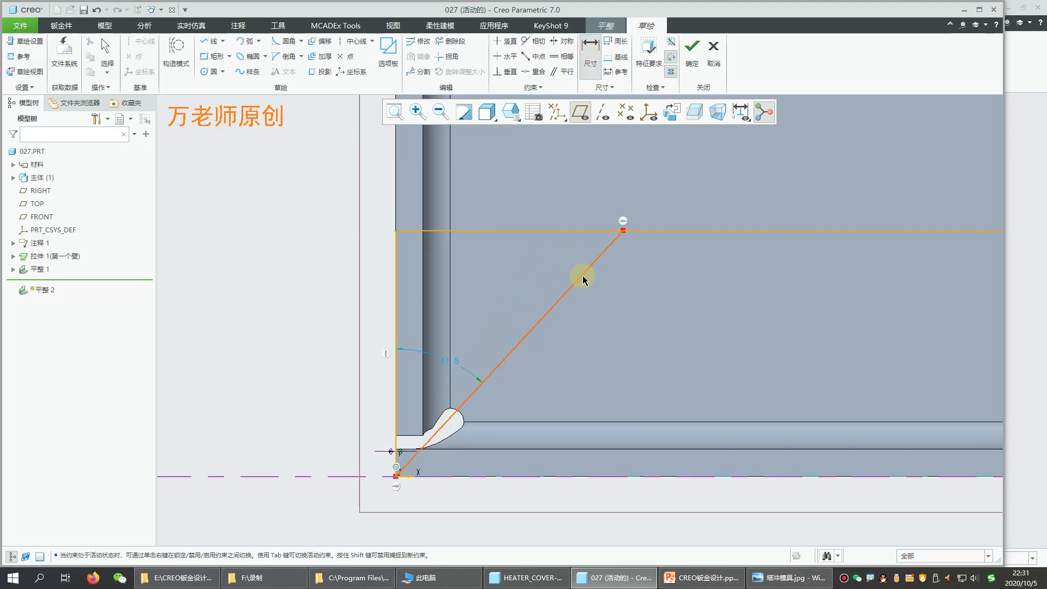
{"action": "left_click", "coordinate": [621, 478]}
{"action": "middle_click", "coordinate": [623, 410]}
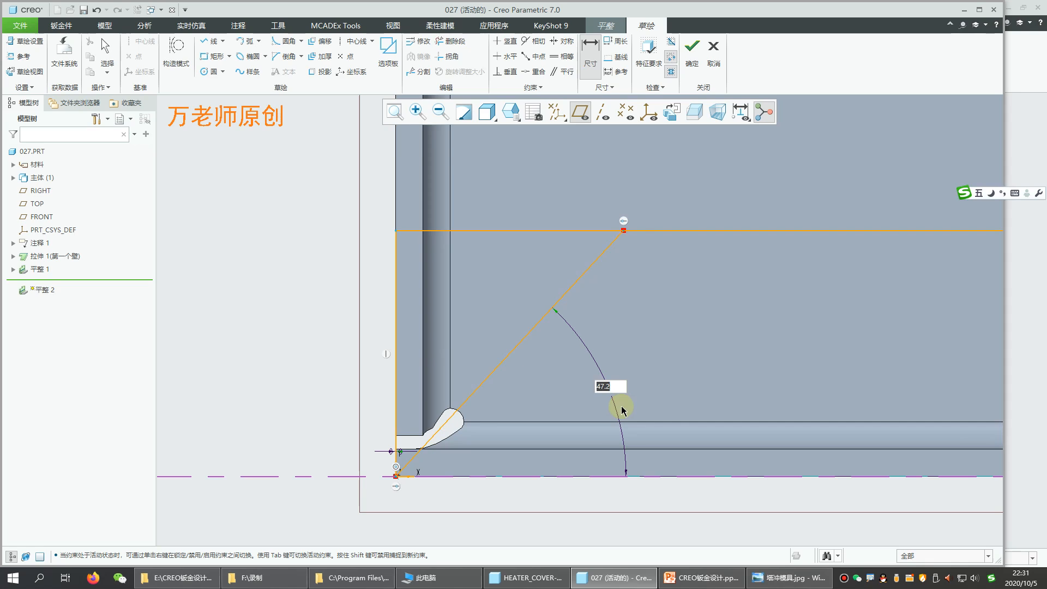
{"action": "type", "text": "45"}
{"action": "key", "text": "Return"}
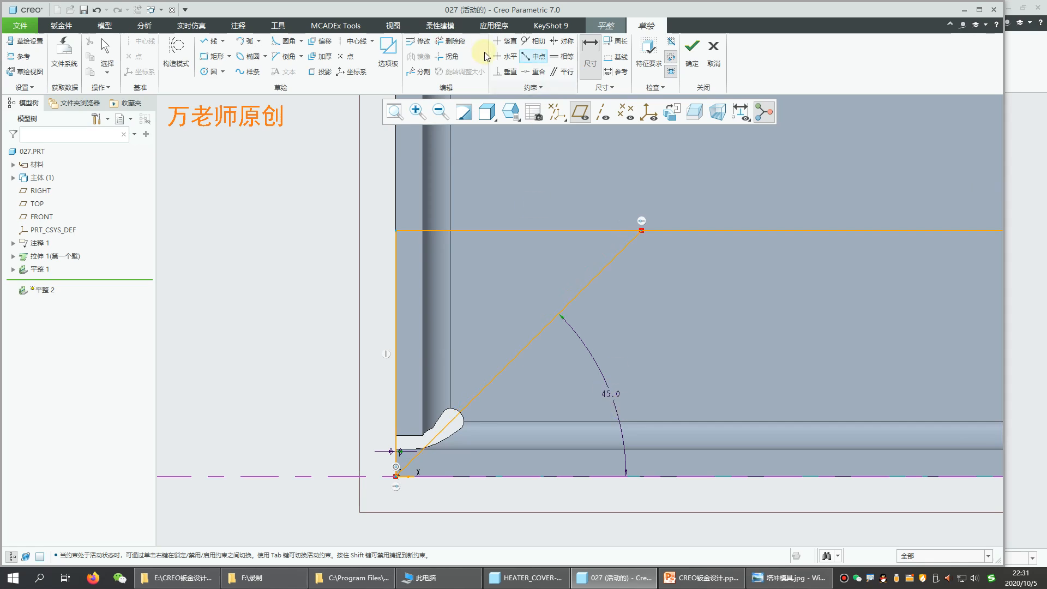
Divide the top line at the left diagonal's endpoint and convert the outer segment and vertical end line to construction geometry
{"action": "left_click", "coordinate": [417, 70]}
{"action": "left_click", "coordinate": [642, 230]}
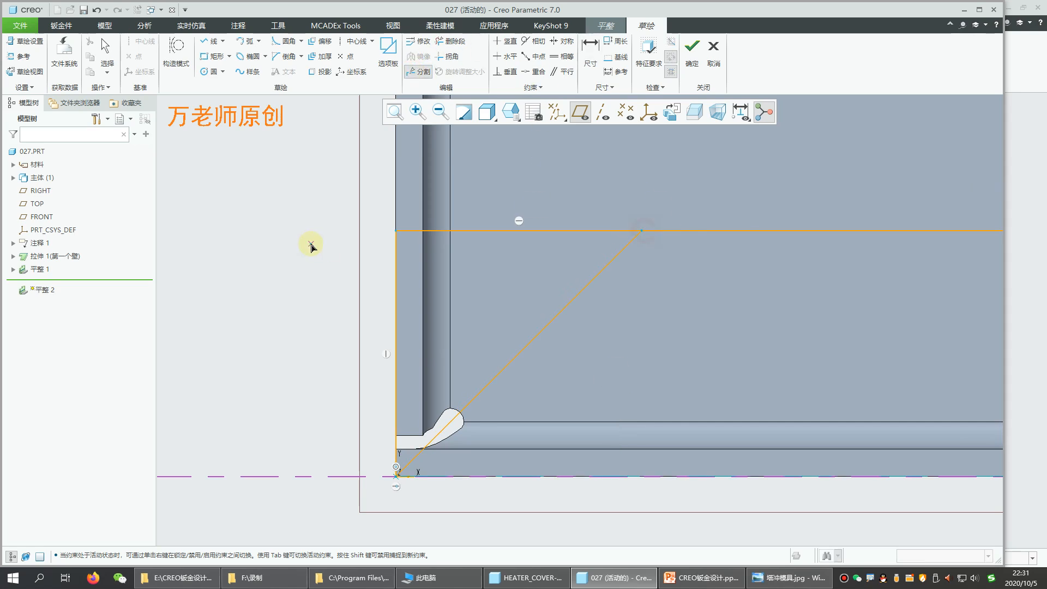
{"action": "middle_click", "coordinate": [309, 242]}
{"action": "left_click", "coordinate": [396, 266], "text": "ctrl"}
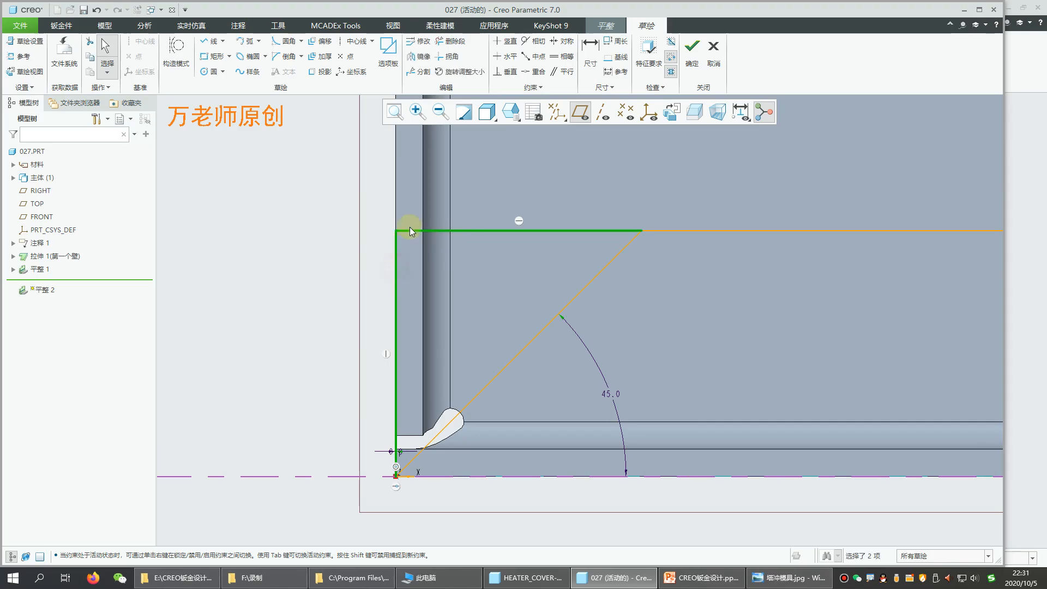
{"action": "left_click", "coordinate": [422, 176]}
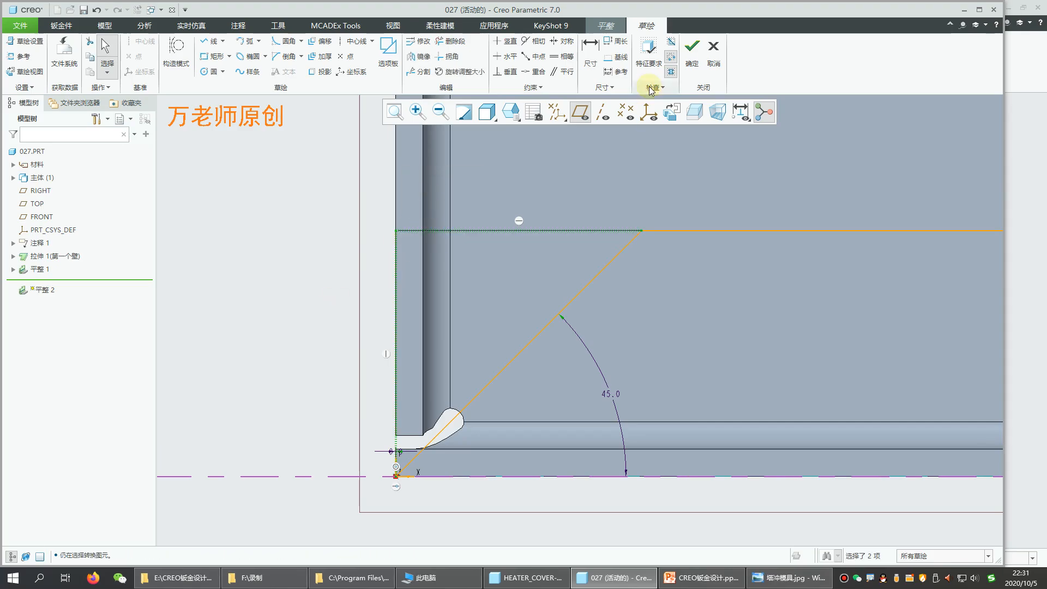
Accept the mitred section sketch and complete the flat wall with its 90° bend
{"action": "left_click", "coordinate": [691, 51]}
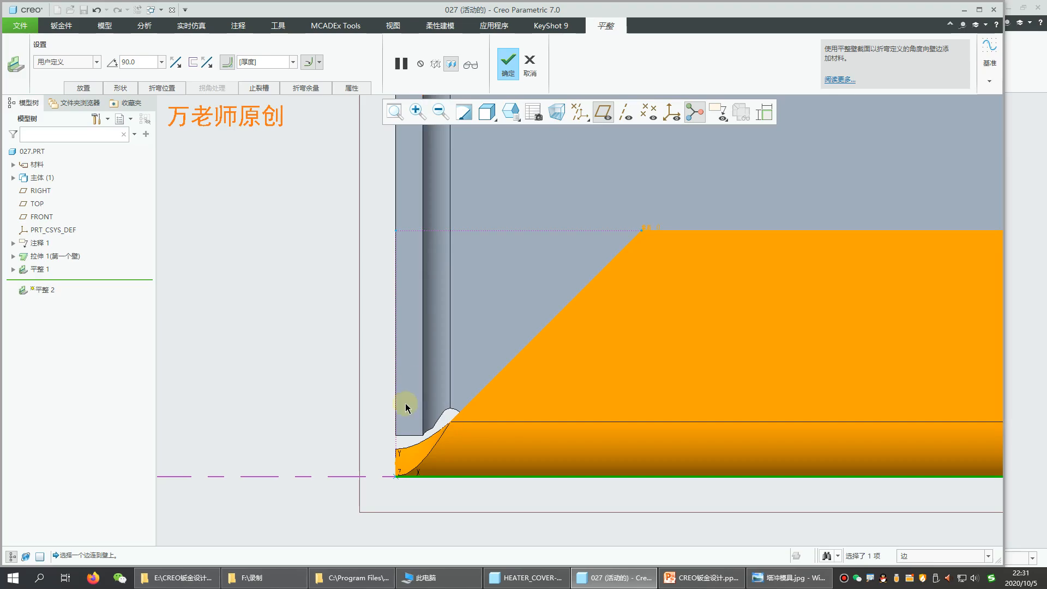
{"action": "scroll", "coordinate": [502, 269], "scroll_direction": "up", "scroll_amount": 5}
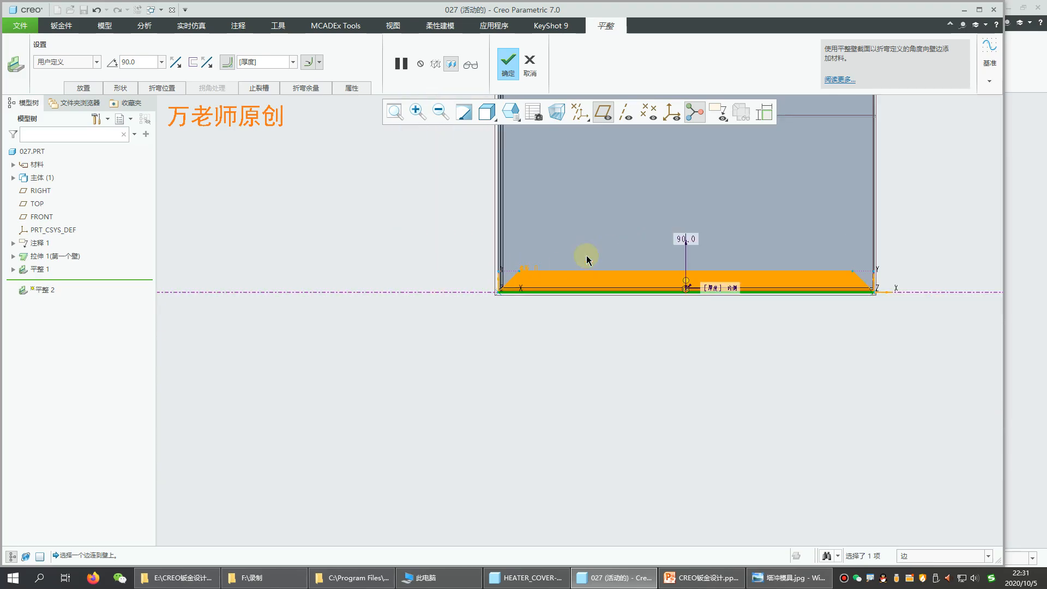
{"action": "scroll", "coordinate": [492, 241], "scroll_direction": "up", "scroll_amount": 3}
{"action": "left_click", "coordinate": [512, 66]}
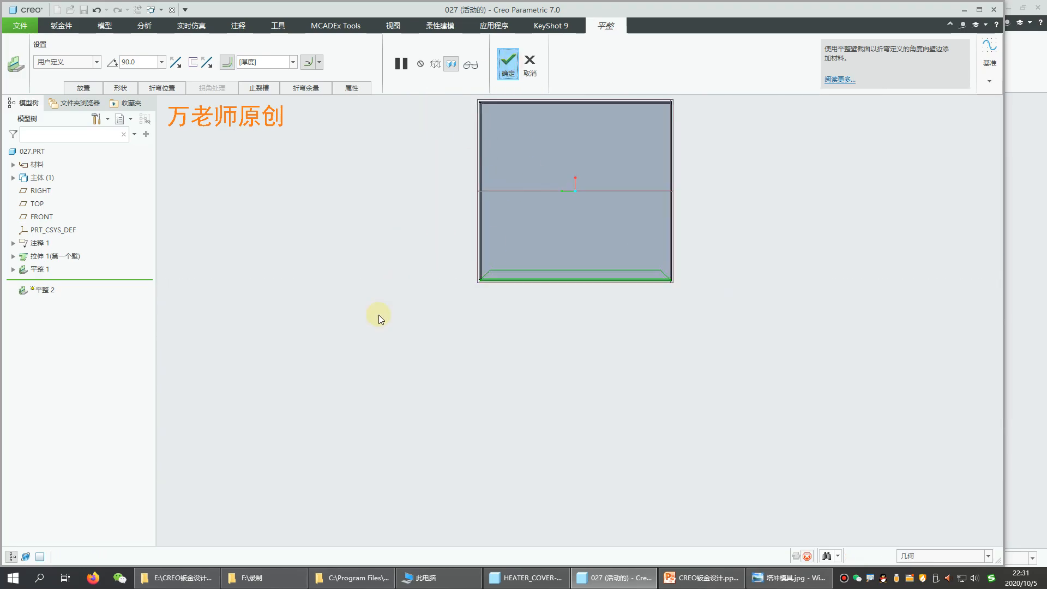
Mirror the newly made mitred flange about the RIGHT plane onto the opposite wall
{"action": "middle_click_drag", "start_coordinate": [524, 366], "coordinate": [415, 346]}
{"action": "scroll", "coordinate": [473, 311], "scroll_direction": "up", "scroll_amount": 4}
{"action": "scroll", "coordinate": [533, 234], "scroll_direction": "down", "scroll_amount": 4}
{"action": "scroll", "coordinate": [447, 286], "scroll_direction": "down", "scroll_amount": 3}
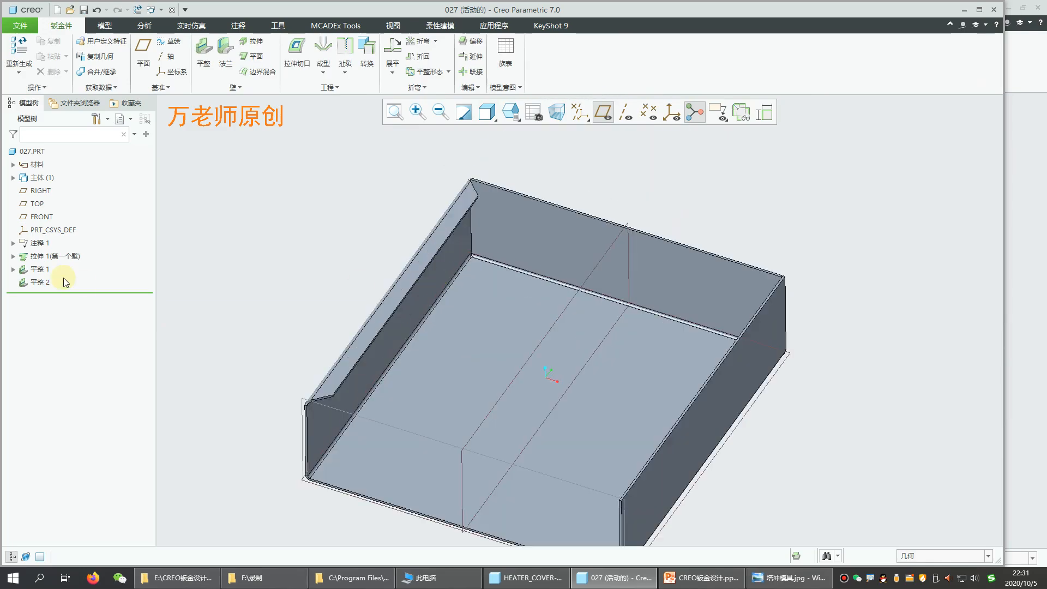
{"action": "left_click", "coordinate": [43, 282]}
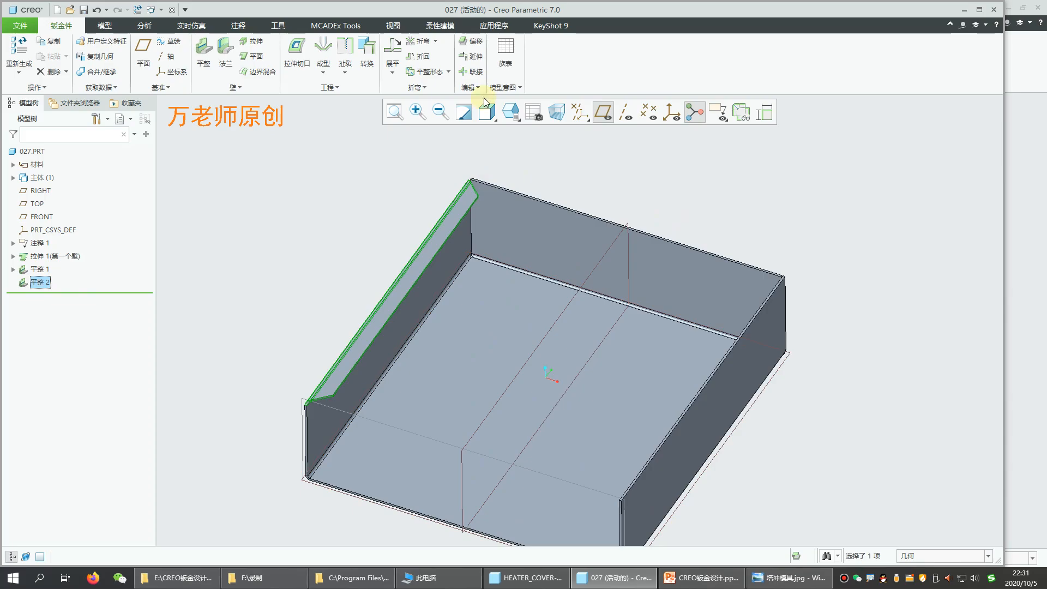
{"action": "left_click", "coordinate": [470, 87]}
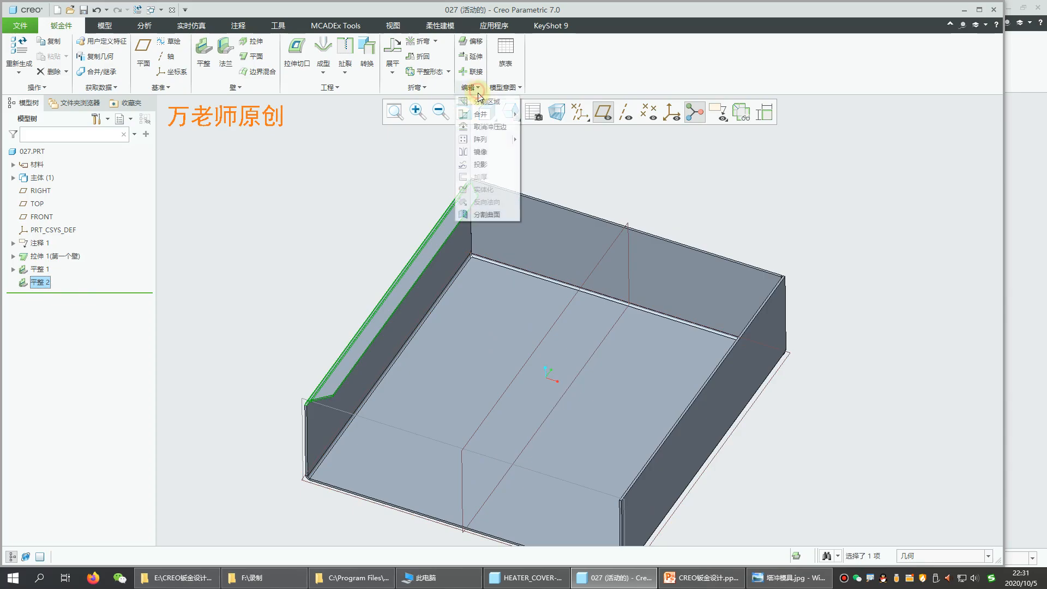
{"action": "left_click", "coordinate": [493, 148]}
{"action": "left_click", "coordinate": [590, 274]}
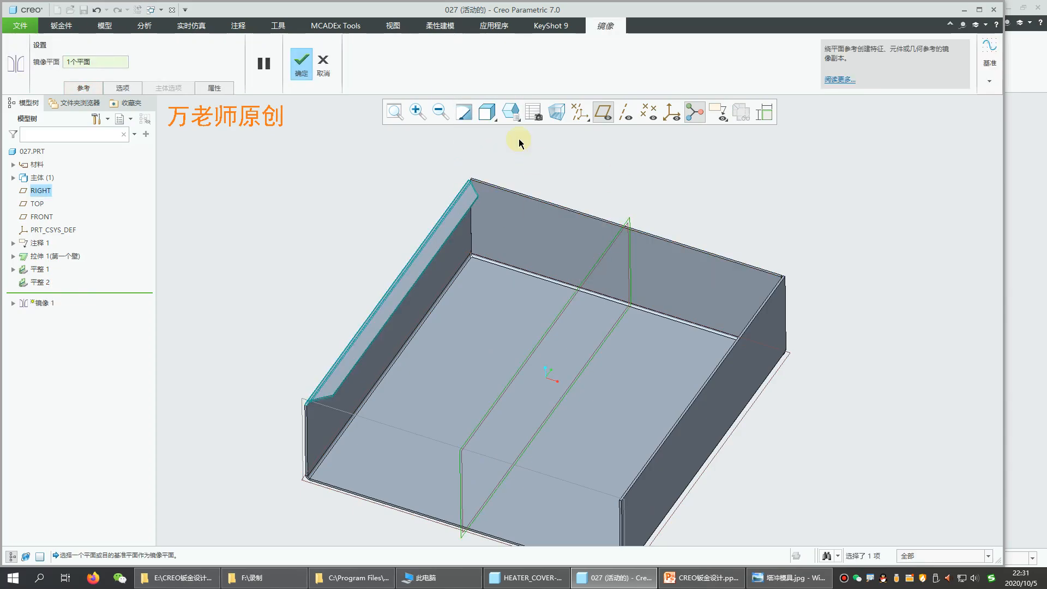
{"action": "left_click", "coordinate": [302, 64]}
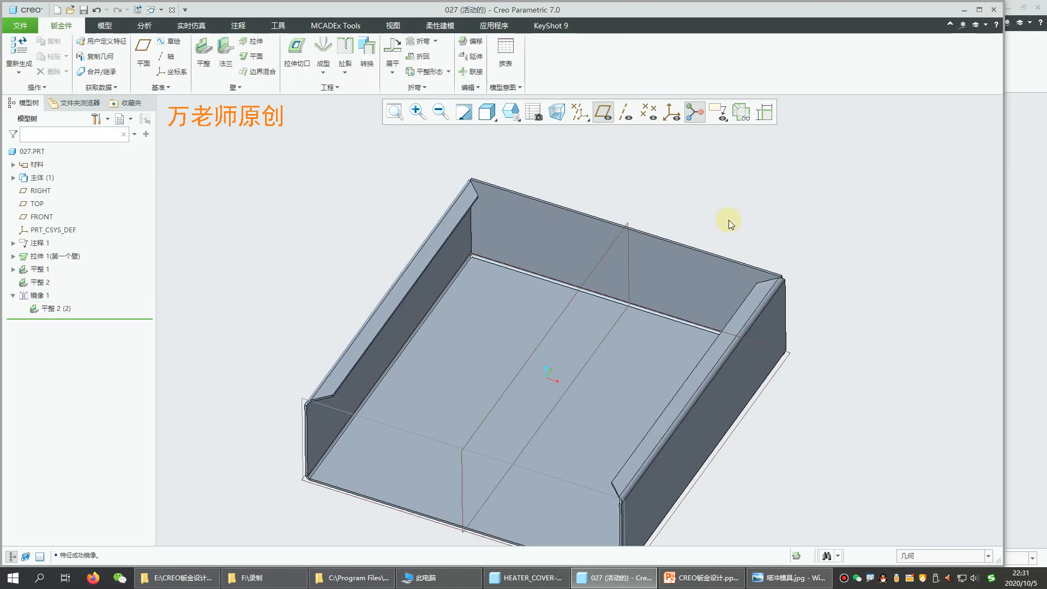
Start a flat wall on the top edge of the adjoining wall between the mirrored flanges, with a height of 4.5 mm
{"action": "left_click", "coordinate": [203, 49]}
{"action": "scroll", "coordinate": [647, 227], "scroll_direction": "up", "scroll_amount": 5}
{"action": "left_click", "coordinate": [645, 236]}
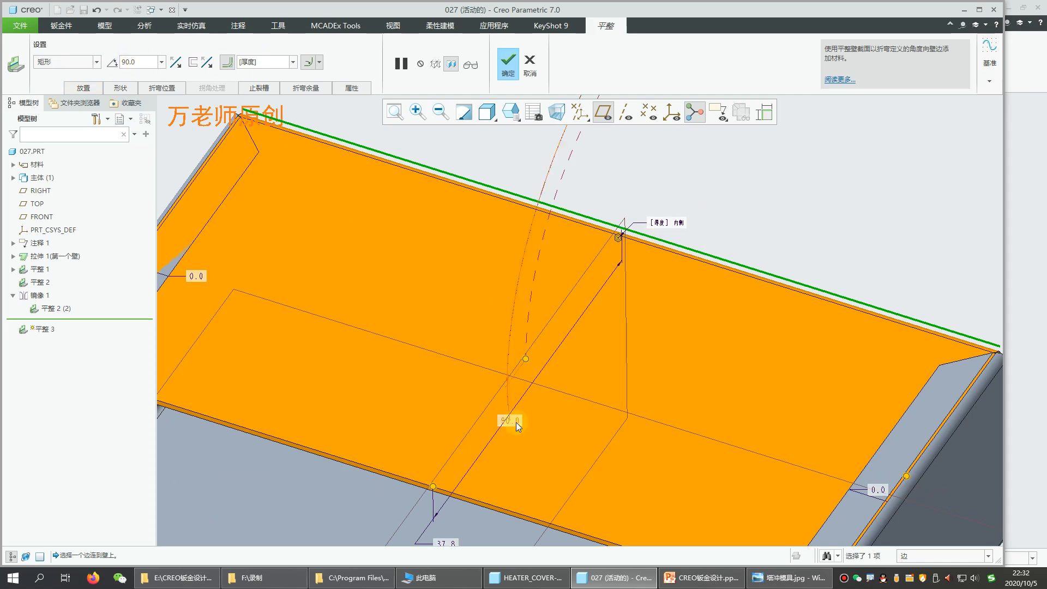
{"action": "scroll", "coordinate": [515, 422], "scroll_direction": "down", "scroll_amount": 3}
{"action": "double_click", "coordinate": [481, 504]}
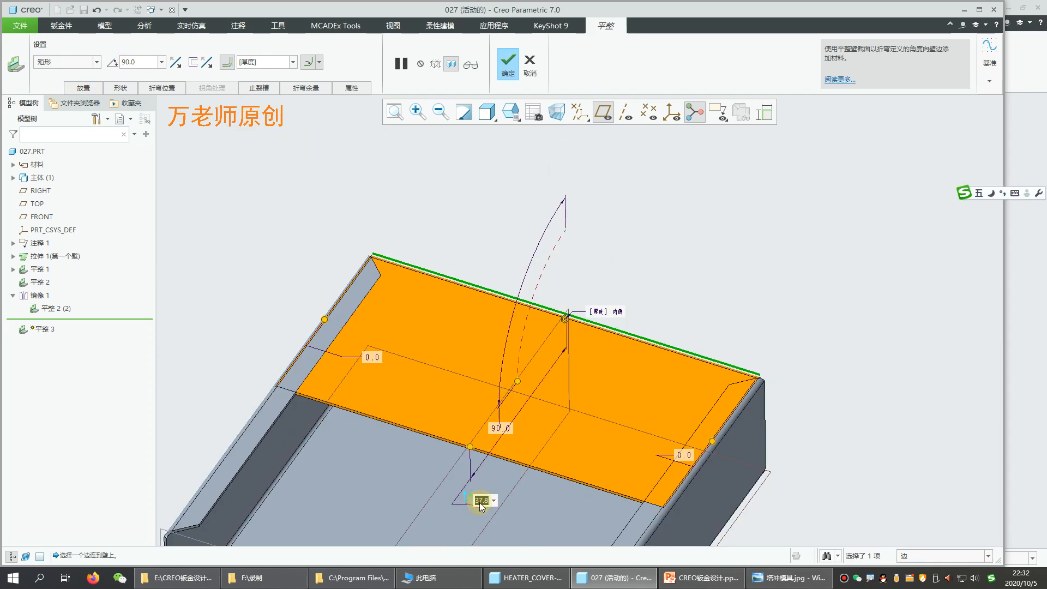
{"action": "type", "text": "4.5"}
{"action": "key", "text": "Return"}
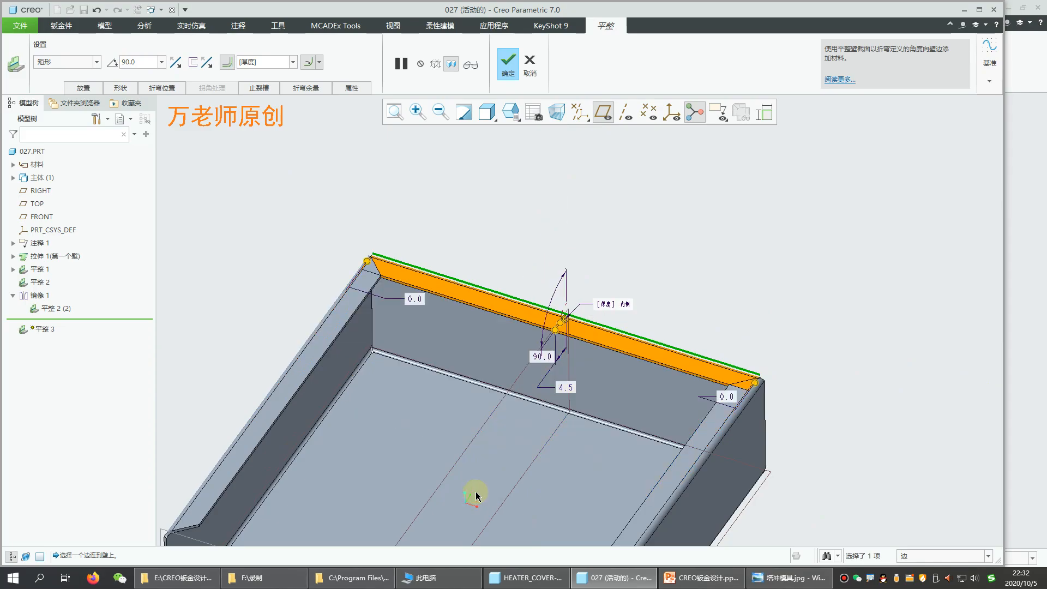
Open the flange's shape sketch in the 2D sketch view and draw a diagonal from the left base corner to the top line
{"action": "left_click", "coordinate": [118, 90]}
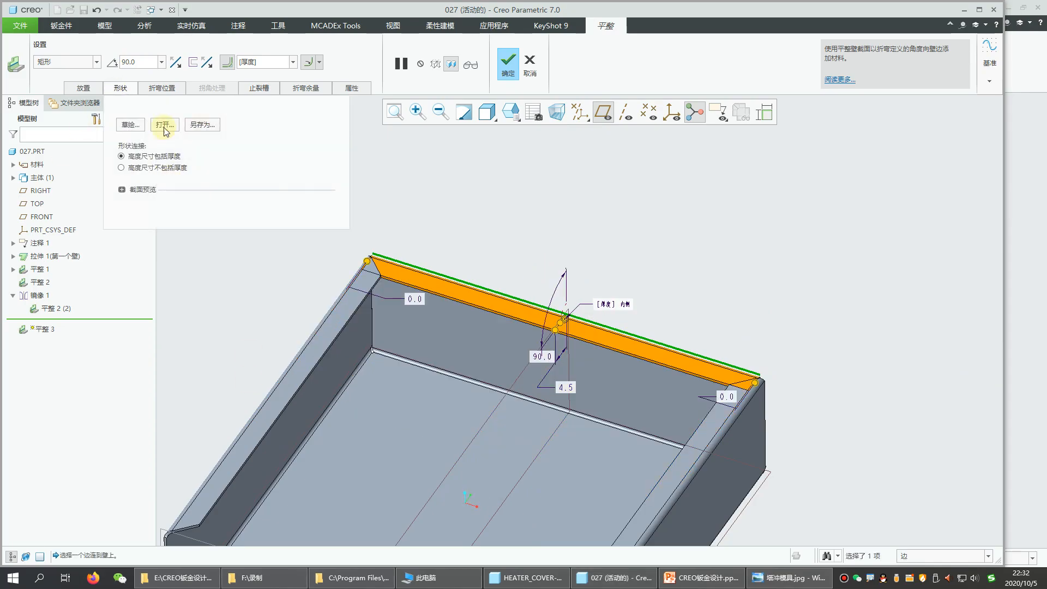
{"action": "left_click", "coordinate": [140, 125]}
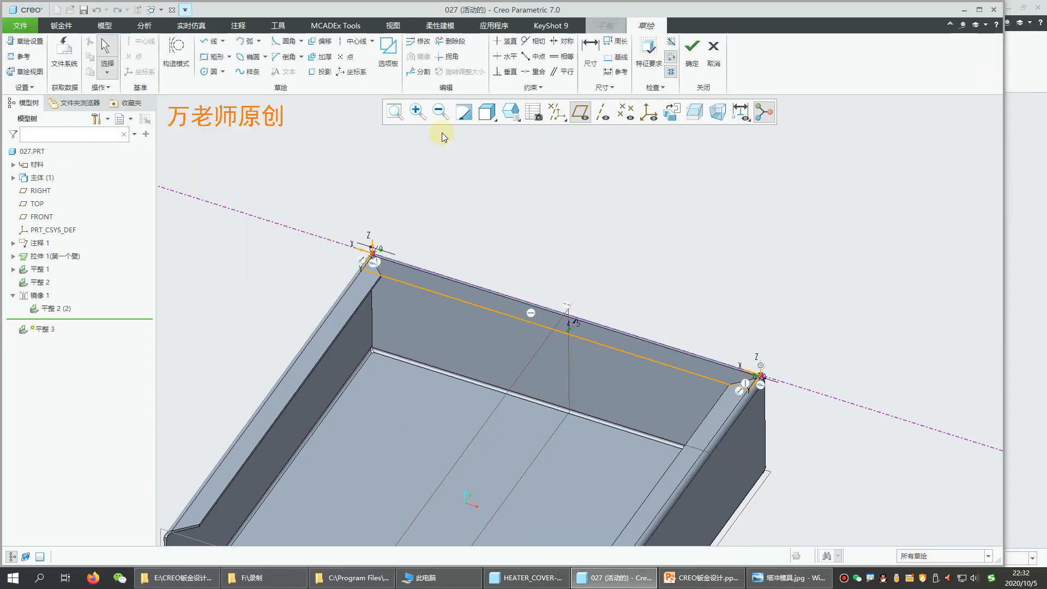
{"action": "left_click", "coordinate": [670, 114]}
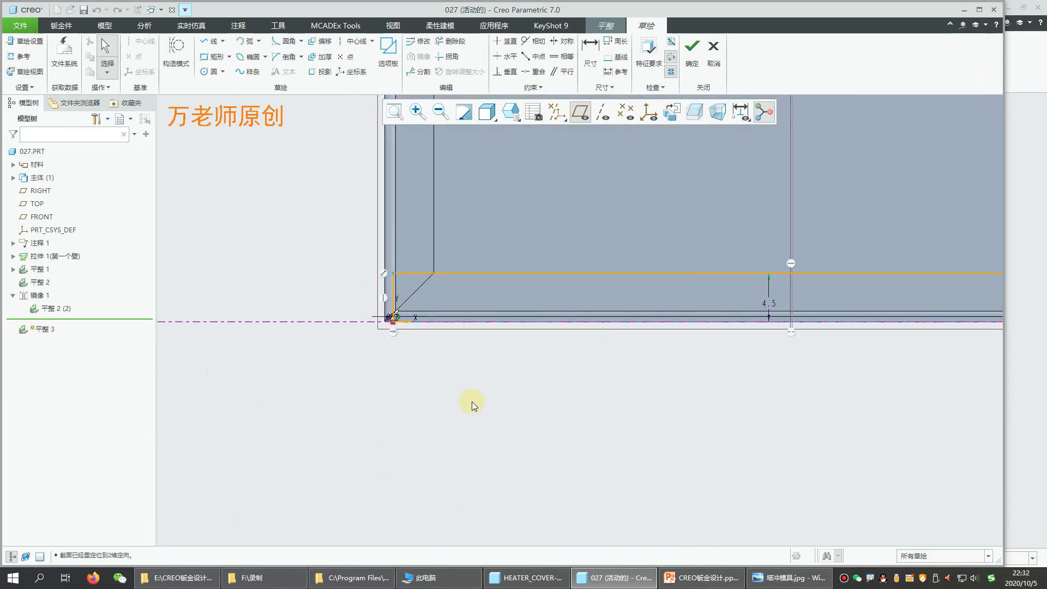
{"action": "scroll", "coordinate": [435, 348], "scroll_direction": "up", "scroll_amount": 3}
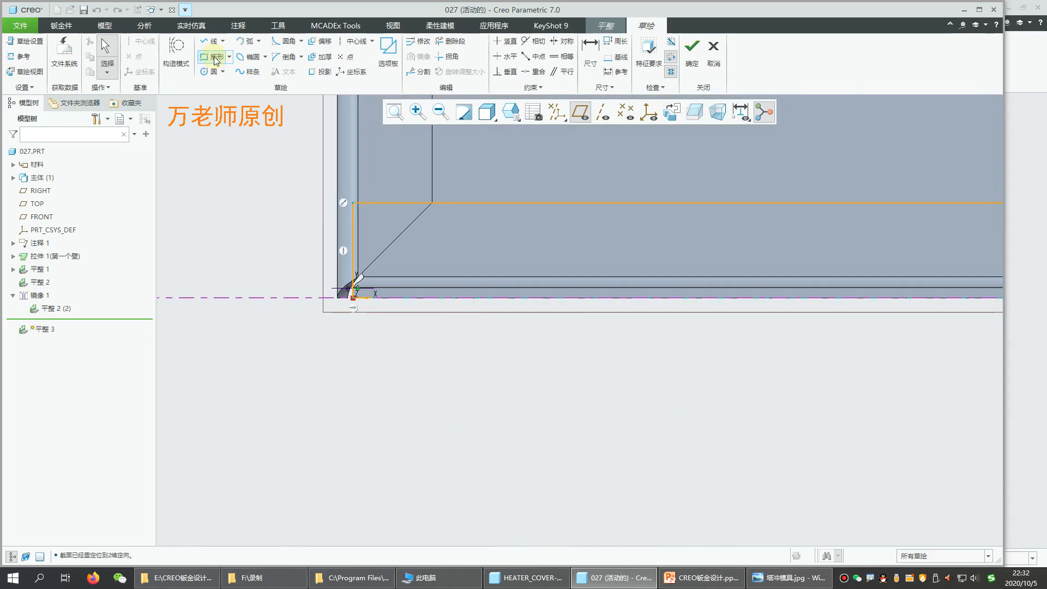
{"action": "left_click", "coordinate": [203, 43]}
{"action": "left_click", "coordinate": [353, 296]}
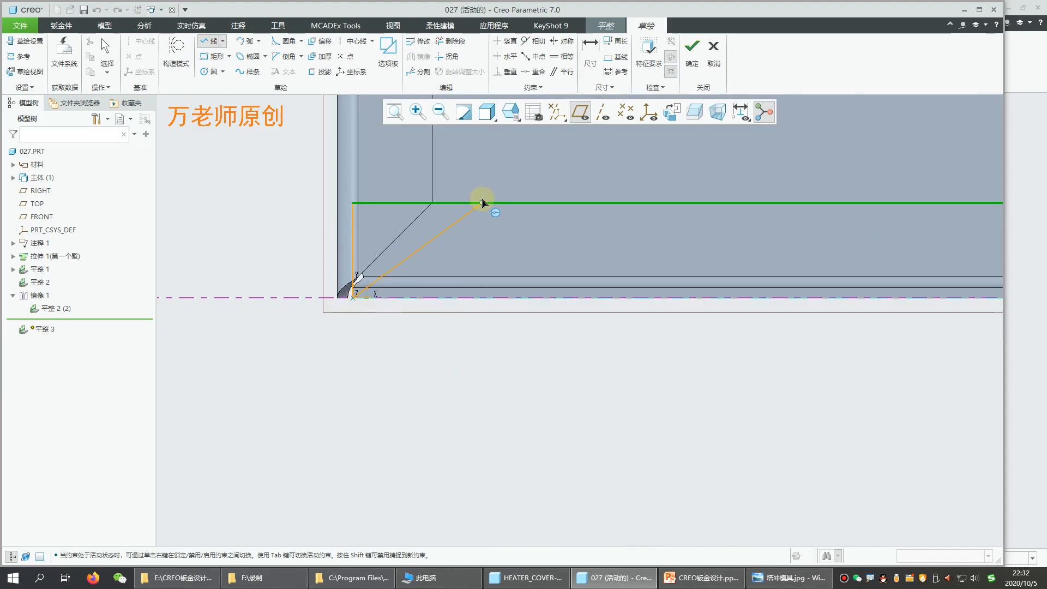
{"action": "left_click", "coordinate": [481, 203]}
{"action": "middle_click", "coordinate": [507, 387]}
Sketch a second diagonal line from the section's right base corner inward to the flange's top line
{"action": "scroll", "coordinate": [341, 410], "scroll_direction": "down", "scroll_amount": 3}
{"action": "scroll", "coordinate": [992, 362], "scroll_direction": "up", "scroll_amount": 3}
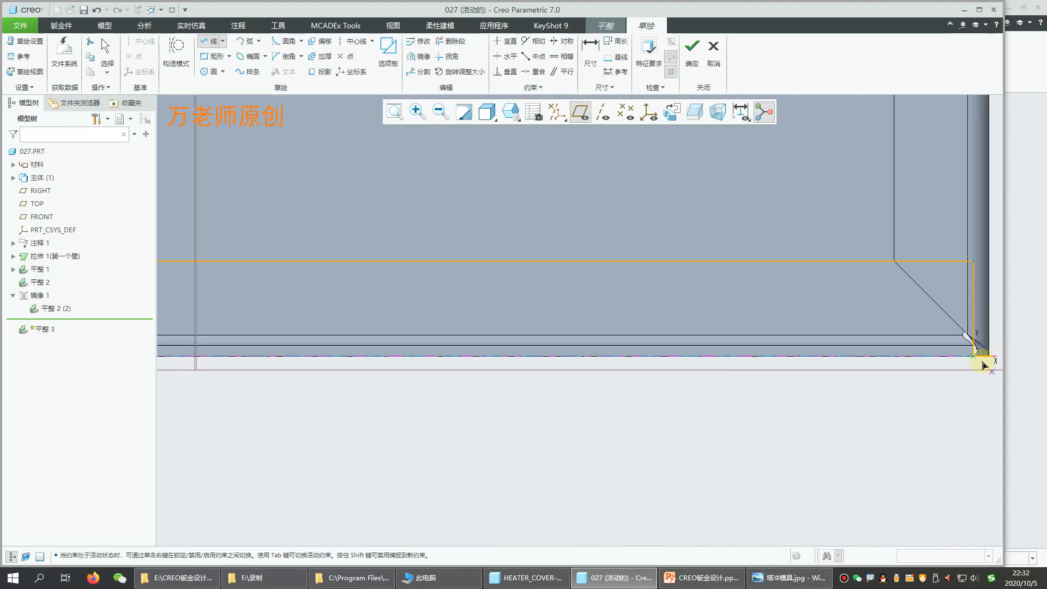
{"action": "left_click", "coordinate": [974, 359]}
{"action": "left_click", "coordinate": [854, 261]}
{"action": "middle_click", "coordinate": [829, 439]}
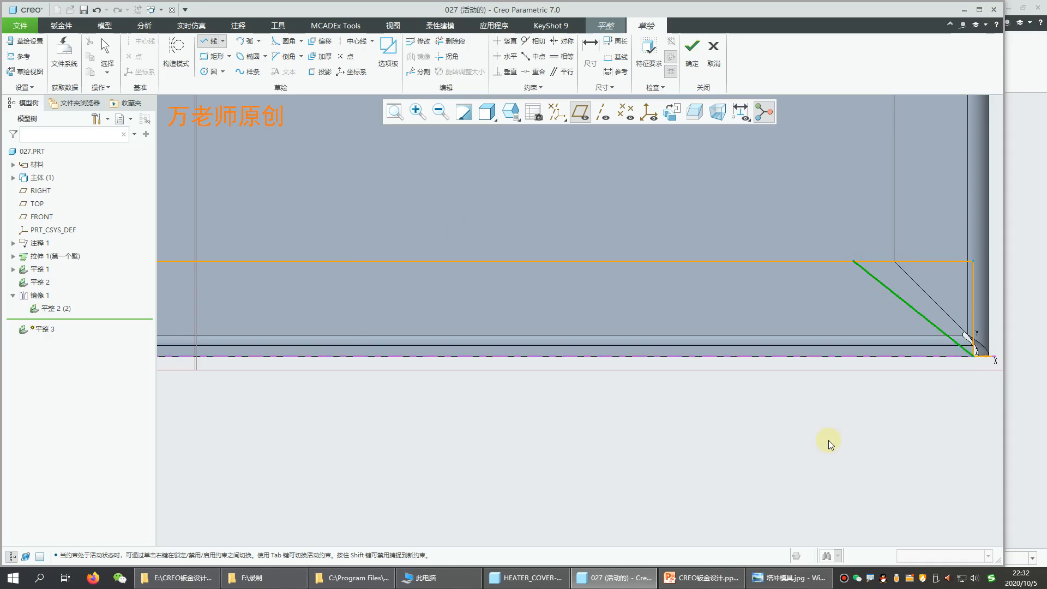
{"action": "middle_click", "coordinate": [829, 439]}
Dimension the angle between the right diagonal and the base reference and set it to 45°
{"action": "left_click", "coordinate": [590, 54]}
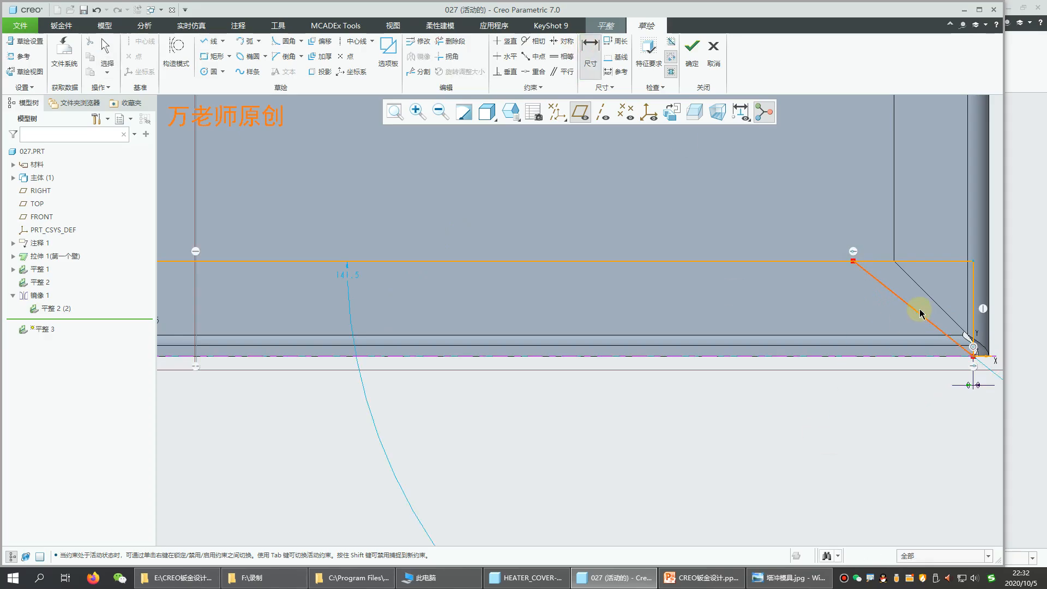
{"action": "left_click", "coordinate": [919, 325]}
{"action": "left_click", "coordinate": [894, 355]}
{"action": "middle_click", "coordinate": [864, 326]}
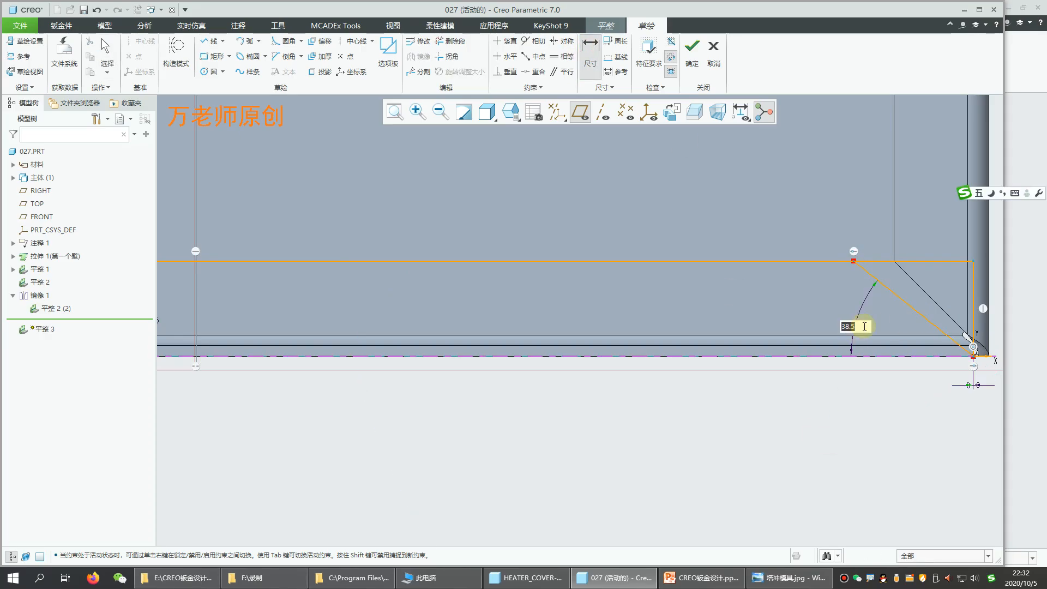
{"action": "type", "text": "45"}
{"action": "key", "text": "Return"}
Dimension the angle between the left diagonal and the base reference and set it to 45°
{"action": "scroll", "coordinate": [594, 375], "scroll_direction": "up", "scroll_amount": 4}
{"action": "scroll", "coordinate": [321, 383], "scroll_direction": "up", "scroll_amount": 4}
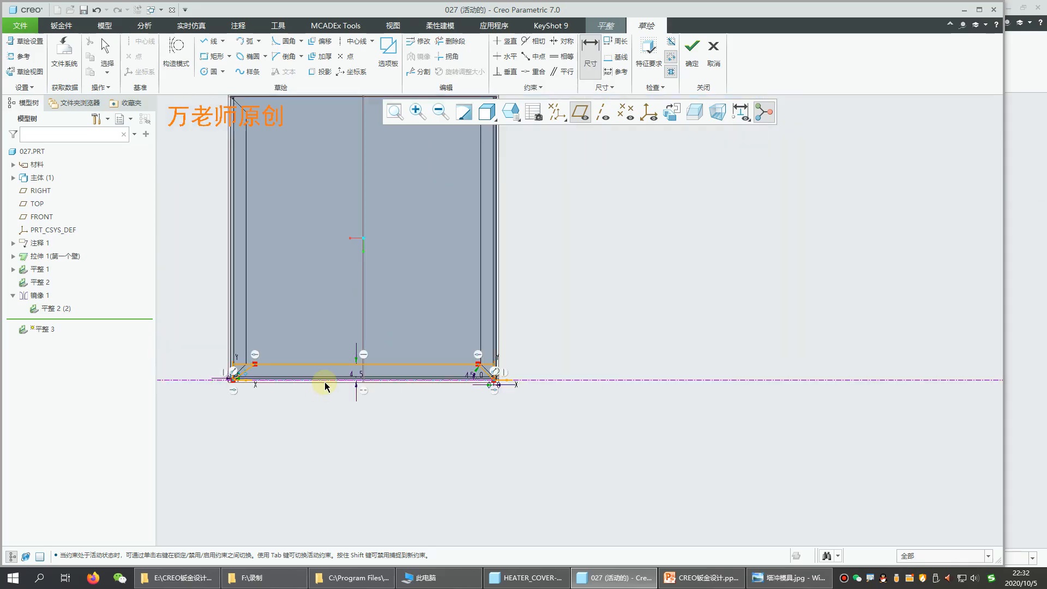
{"action": "scroll", "coordinate": [249, 390], "scroll_direction": "down", "scroll_amount": 3}
{"action": "scroll", "coordinate": [256, 380], "scroll_direction": "down", "scroll_amount": 3}
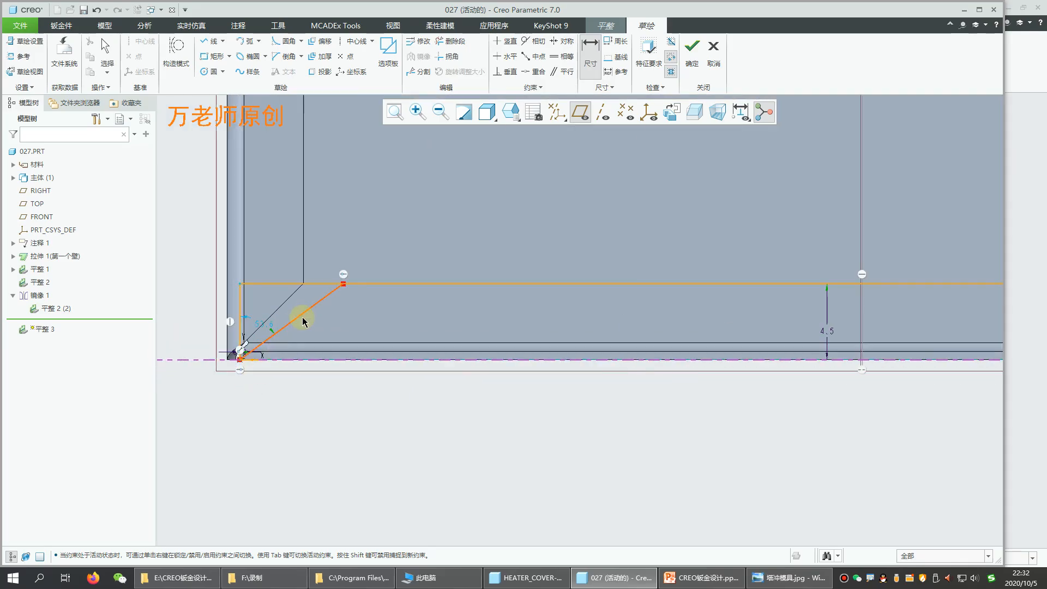
{"action": "left_click", "coordinate": [340, 364]}
{"action": "middle_click", "coordinate": [354, 326]}
{"action": "type", "text": "45"}
{"action": "key", "text": "Return"}
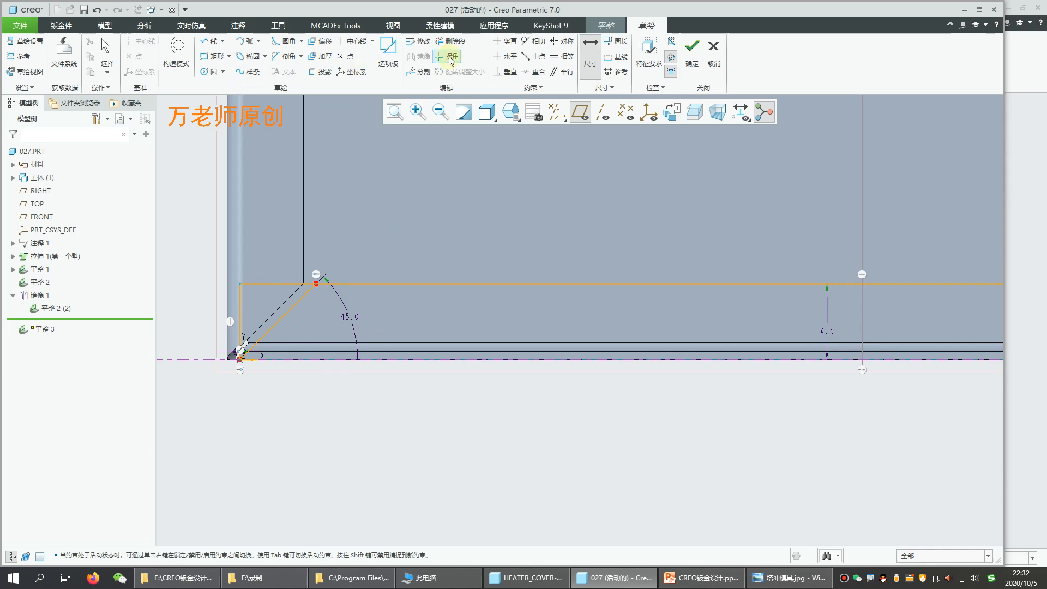
Divide the flange's top line at the endpoints of both diagonals
{"action": "left_click", "coordinate": [424, 72]}
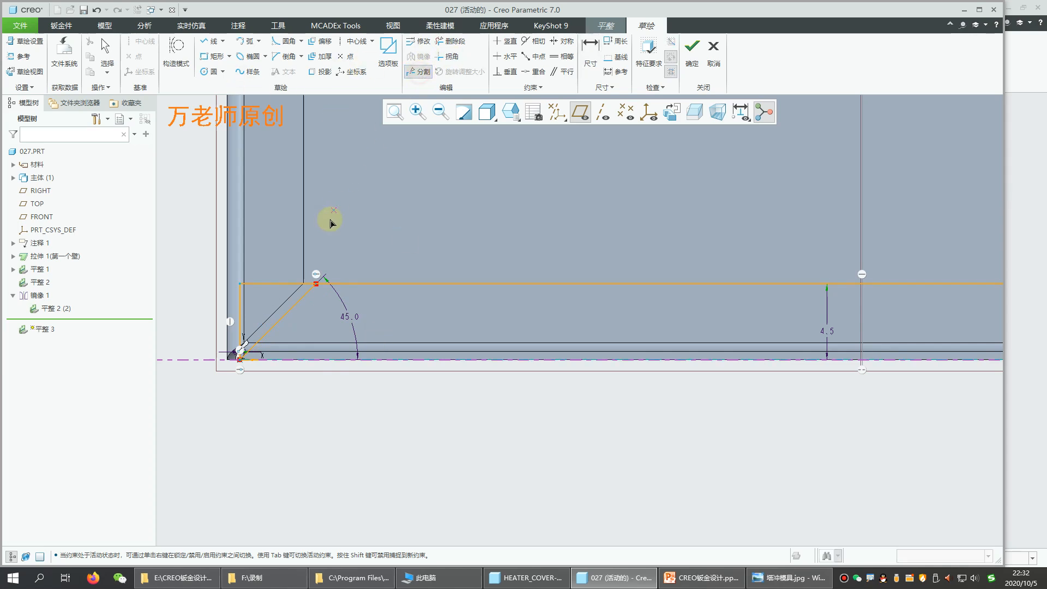
{"action": "scroll", "coordinate": [386, 339], "scroll_direction": "up", "scroll_amount": 3}
{"action": "scroll", "coordinate": [734, 325], "scroll_direction": "down", "scroll_amount": 3}
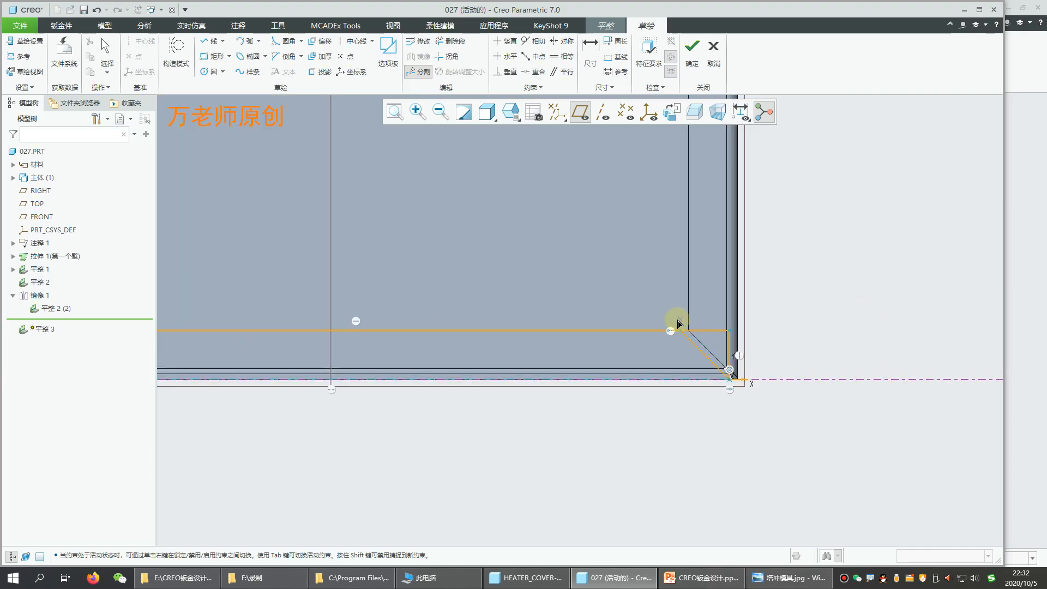
{"action": "left_click", "coordinate": [680, 331]}
{"action": "middle_click", "coordinate": [814, 323]}
Convert the outer top segments and vertical end lines at both ends of the section to construction geometry
{"action": "left_click", "coordinate": [711, 332]}
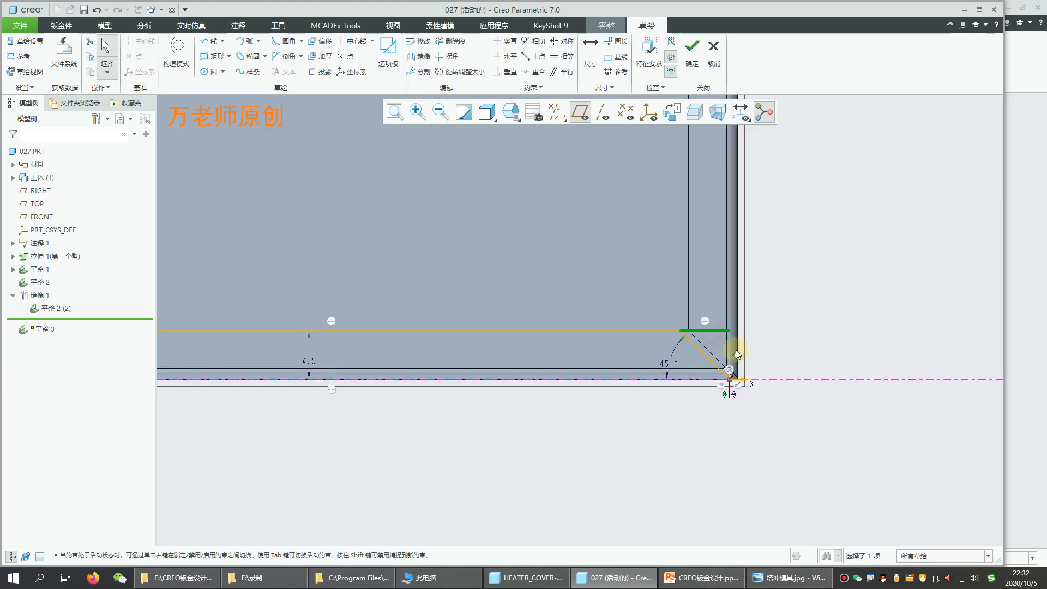
{"action": "left_click", "coordinate": [730, 349], "text": "ctrl"}
{"action": "scroll", "coordinate": [760, 319], "scroll_direction": "up", "scroll_amount": 4}
{"action": "scroll", "coordinate": [394, 327], "scroll_direction": "down", "scroll_amount": 5}
{"action": "scroll", "coordinate": [507, 327], "scroll_direction": "down", "scroll_amount": 1}
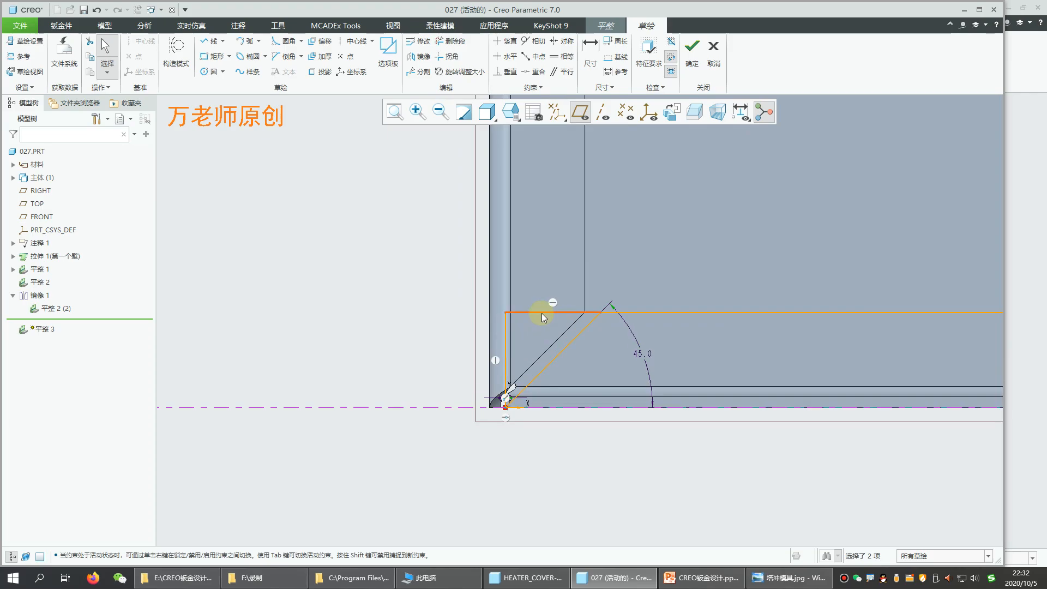
{"action": "left_click", "coordinate": [595, 237]}
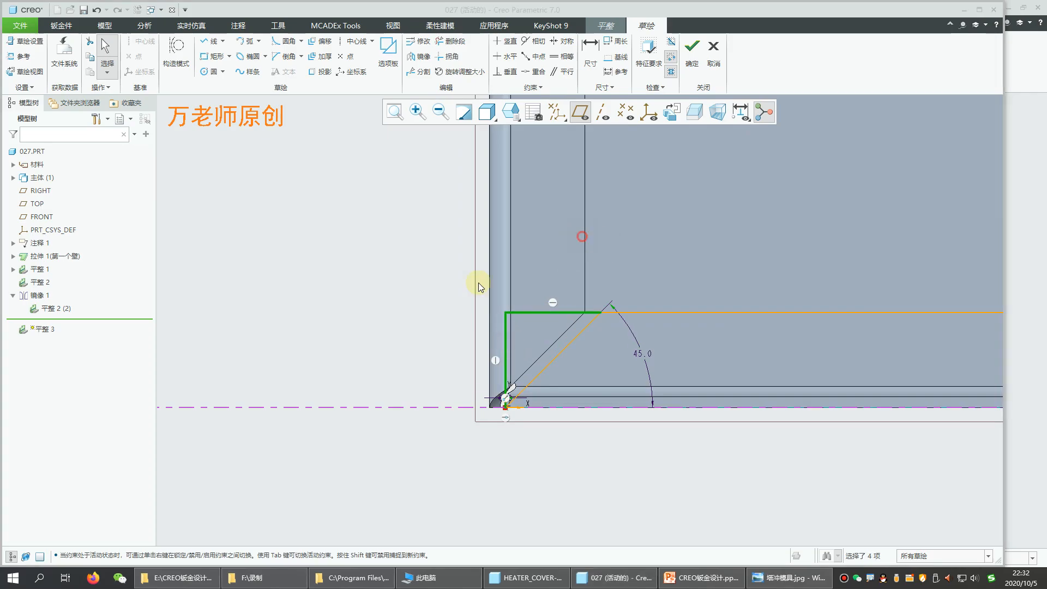
{"action": "scroll", "coordinate": [349, 293], "scroll_direction": "up", "scroll_amount": 2}
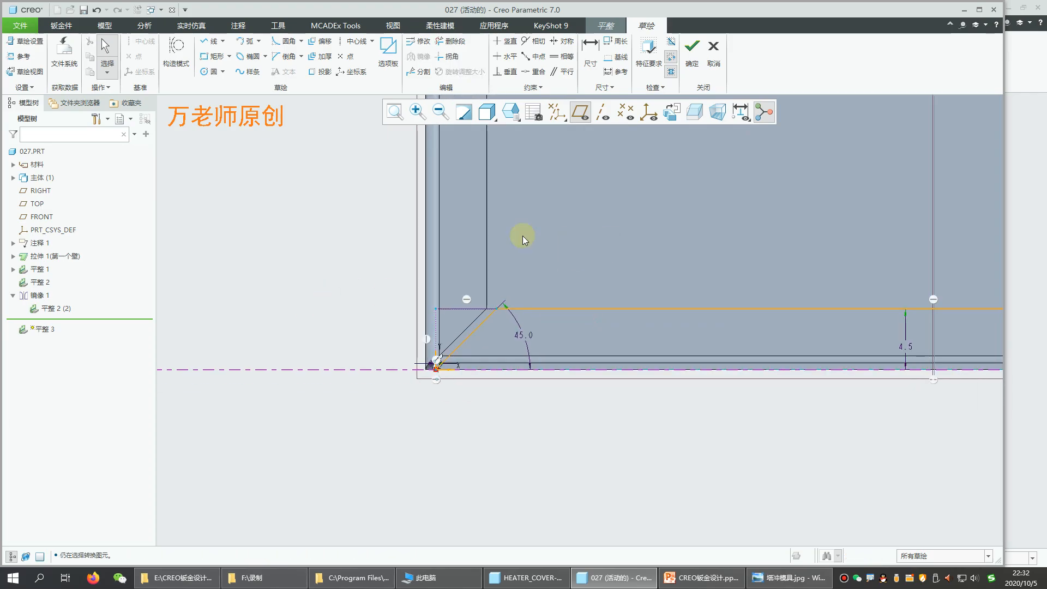
Accept the section sketch and complete the third mitred flat wall, checking its corner against the neighbouring flange
{"action": "left_click", "coordinate": [691, 54]}
{"action": "scroll", "coordinate": [822, 400], "scroll_direction": "down", "scroll_amount": 3}
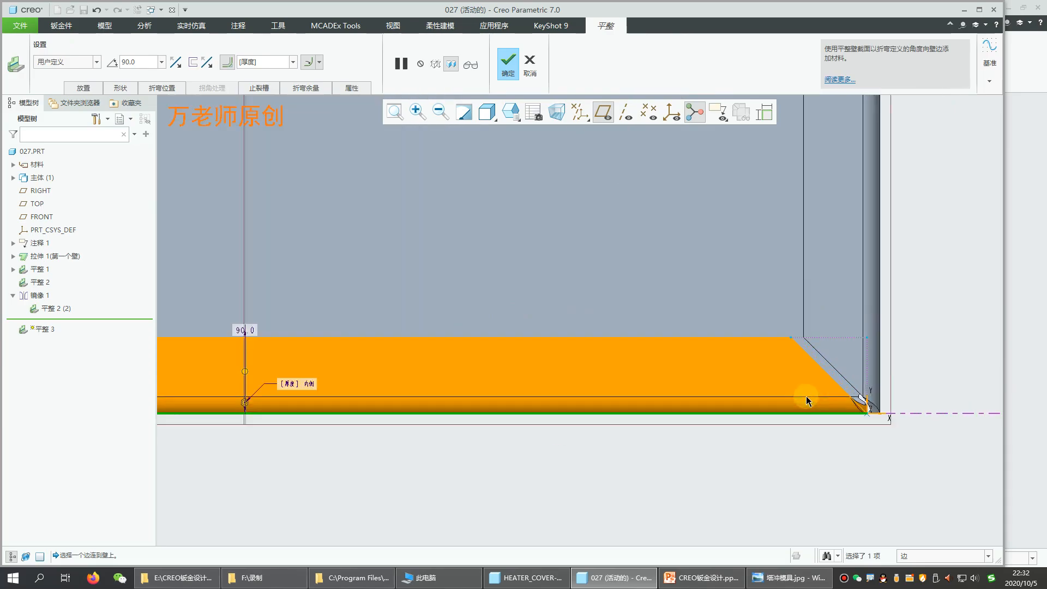
{"action": "left_click", "coordinate": [510, 68]}
{"action": "left_click", "coordinate": [675, 430]}
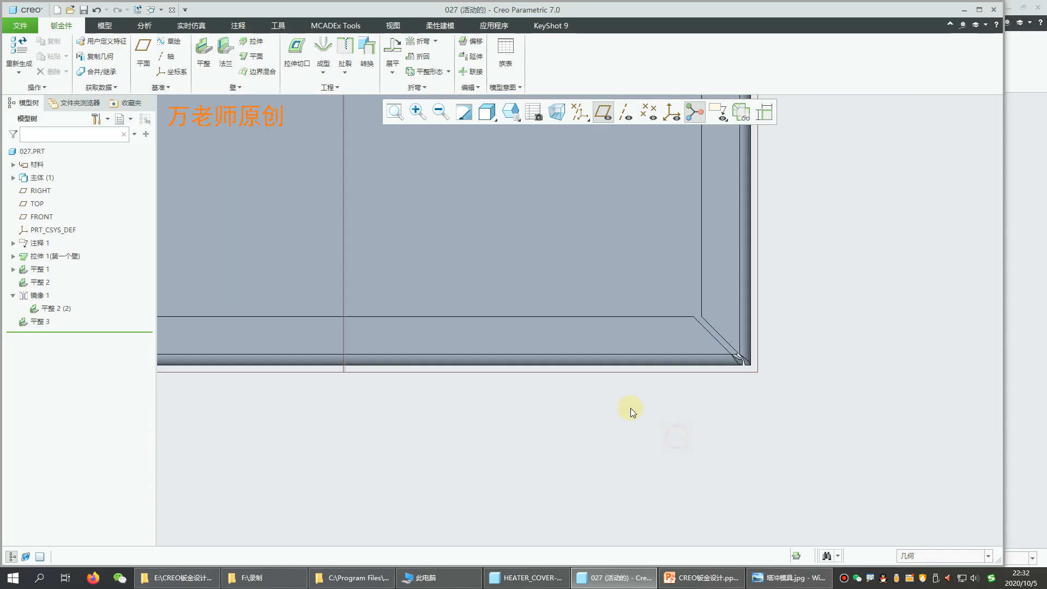
{"action": "scroll", "coordinate": [682, 322], "scroll_direction": "down", "scroll_amount": 2}
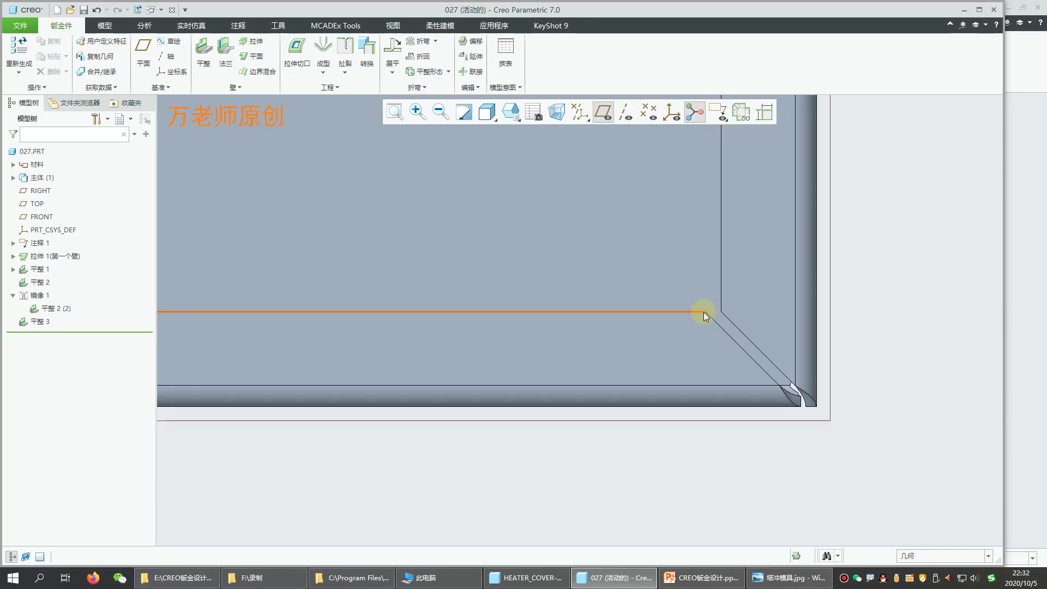
{"action": "scroll", "coordinate": [709, 312], "scroll_direction": "down", "scroll_amount": 2}
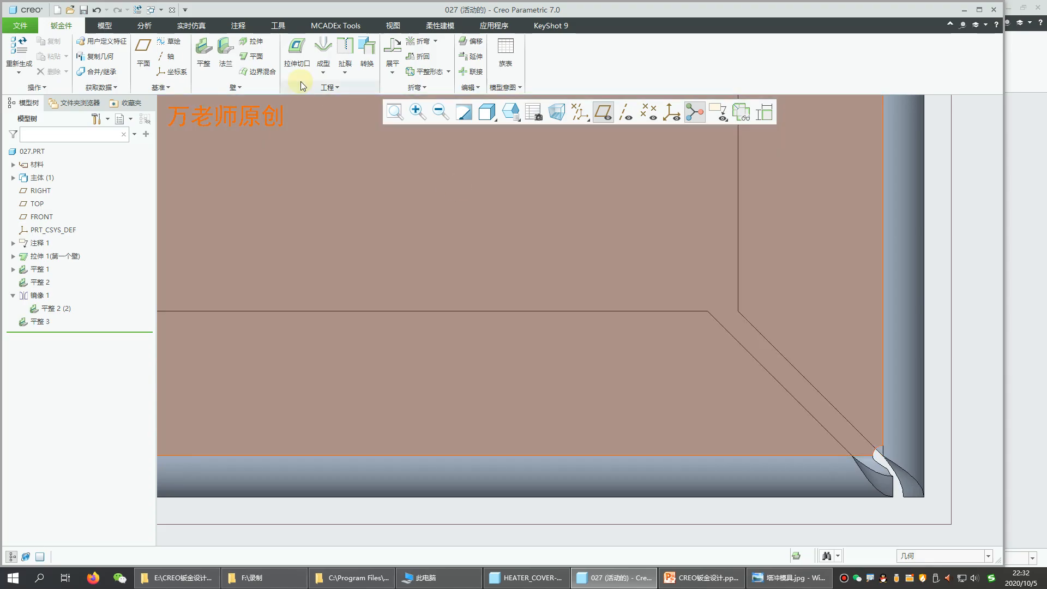
{"action": "left_click", "coordinate": [169, 41]}
{"action": "left_click", "coordinate": [685, 326]}
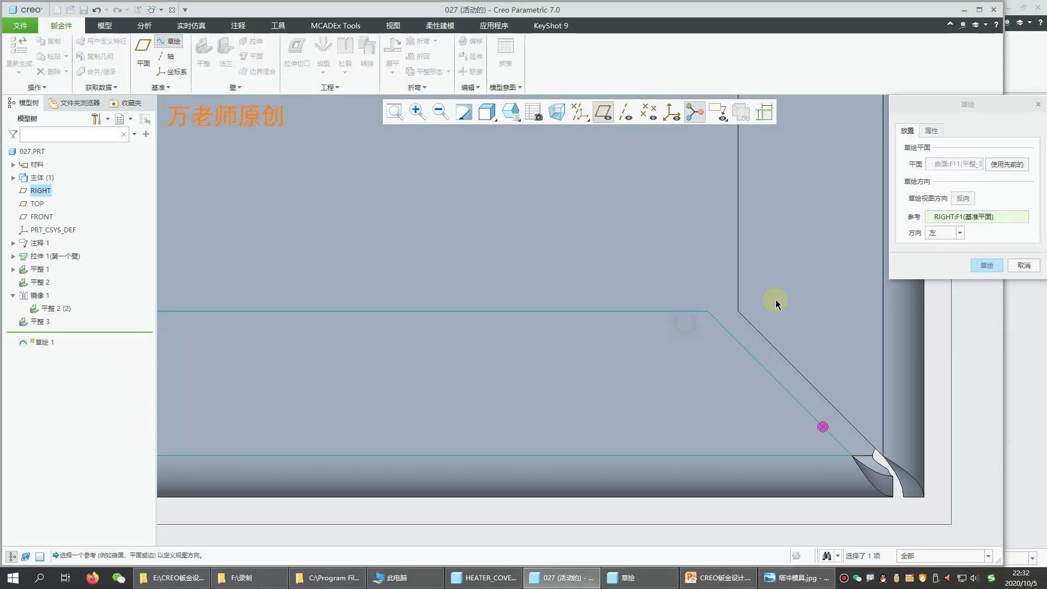
{"action": "left_click", "coordinate": [987, 265]}
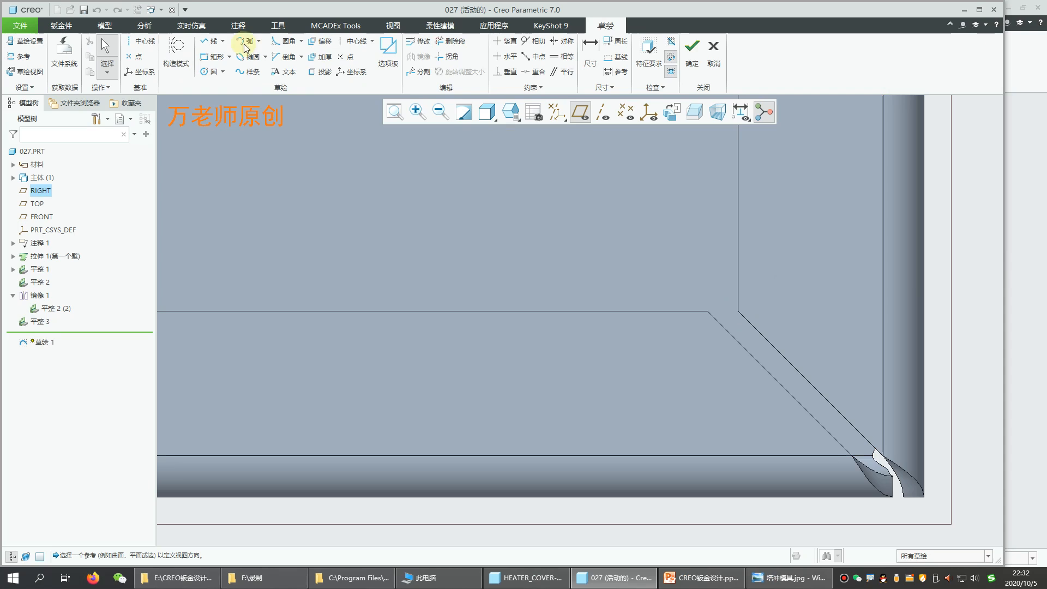
{"action": "left_click", "coordinate": [207, 41]}
{"action": "left_click", "coordinate": [710, 311]}
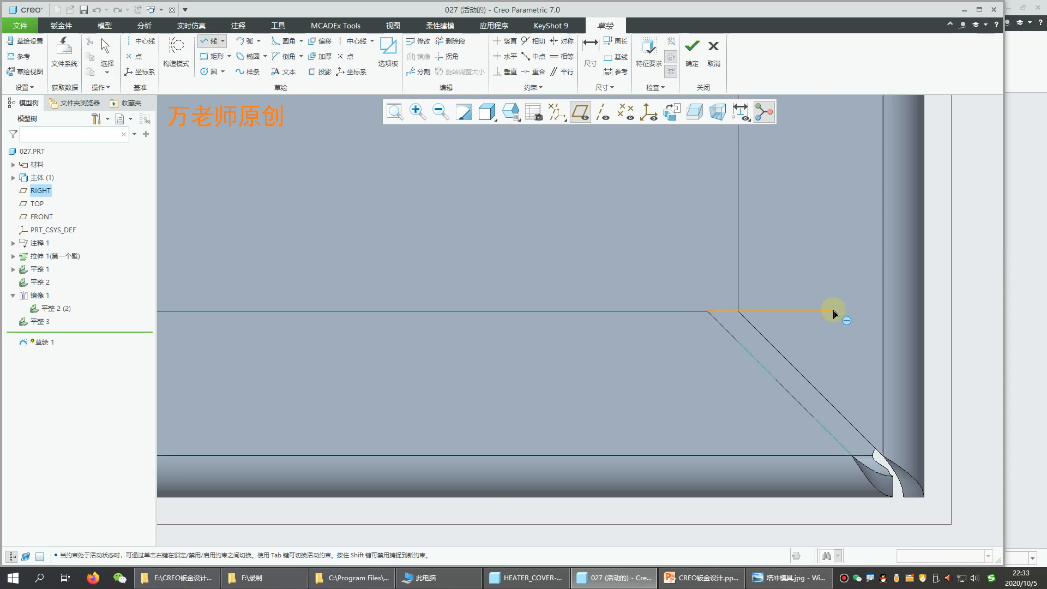
{"action": "left_click", "coordinate": [713, 51]}
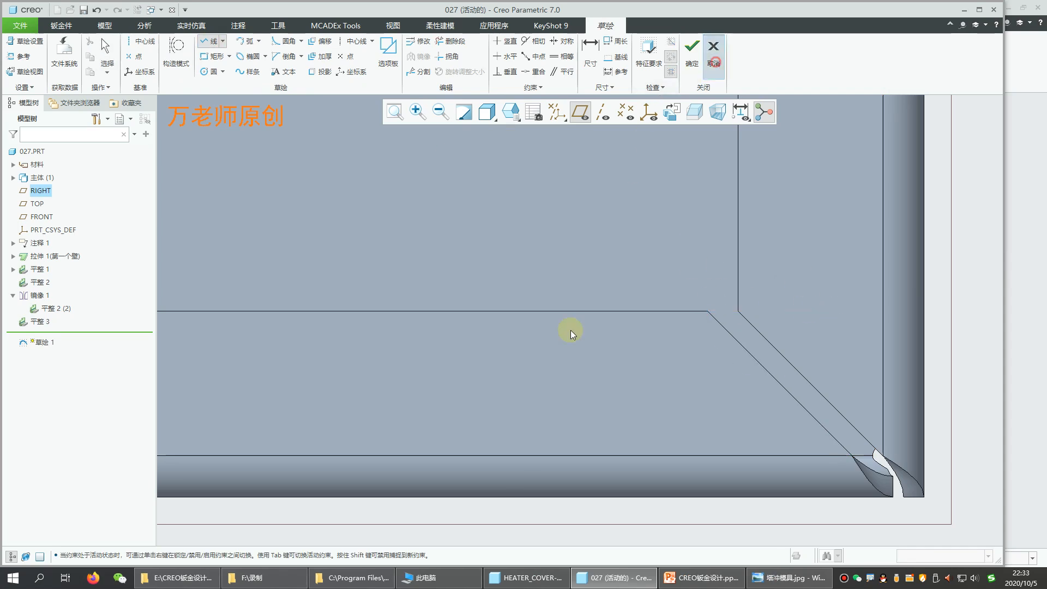
{"action": "left_click", "coordinate": [530, 312]}
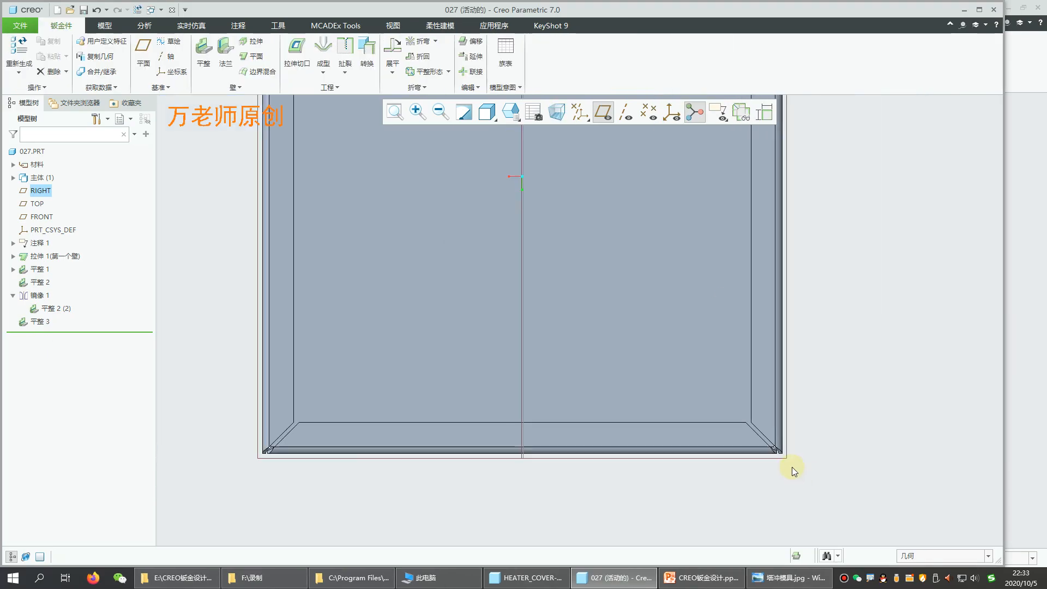
Preview the flat pattern of the cover with its three flanged walls, and leave it without creating the feature
{"action": "middle_click_drag", "start_coordinate": [738, 472], "coordinate": [574, 437]}
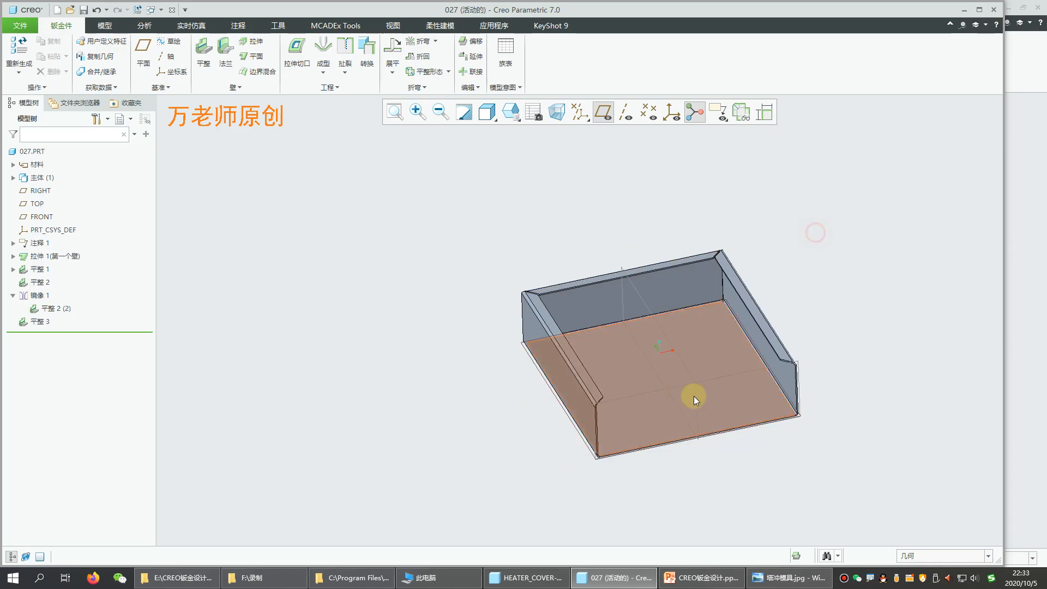
{"action": "middle_click_drag", "start_coordinate": [694, 397], "coordinate": [649, 399]}
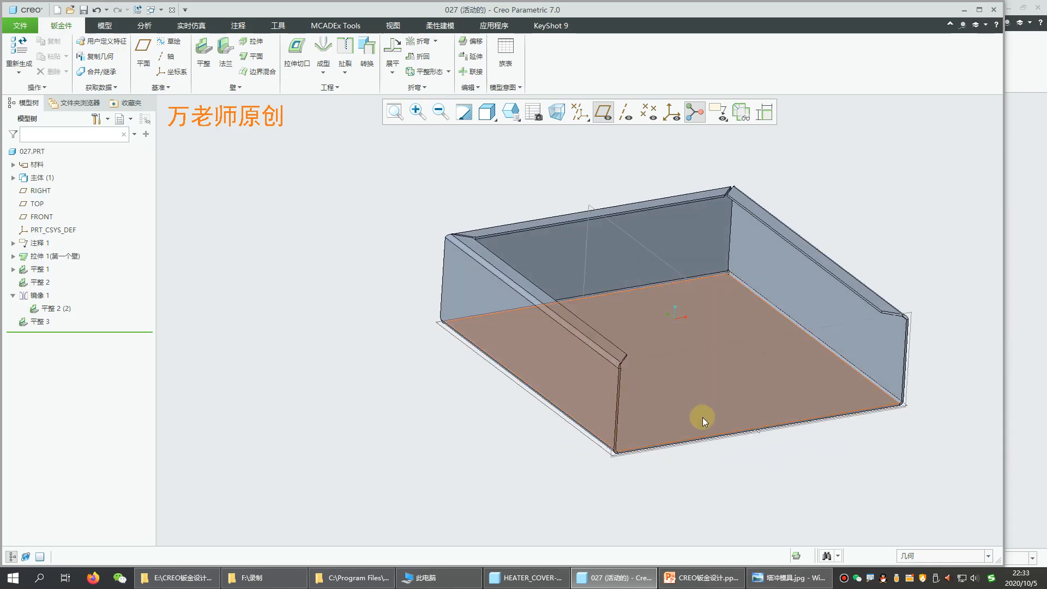
{"action": "left_click", "coordinate": [433, 71]}
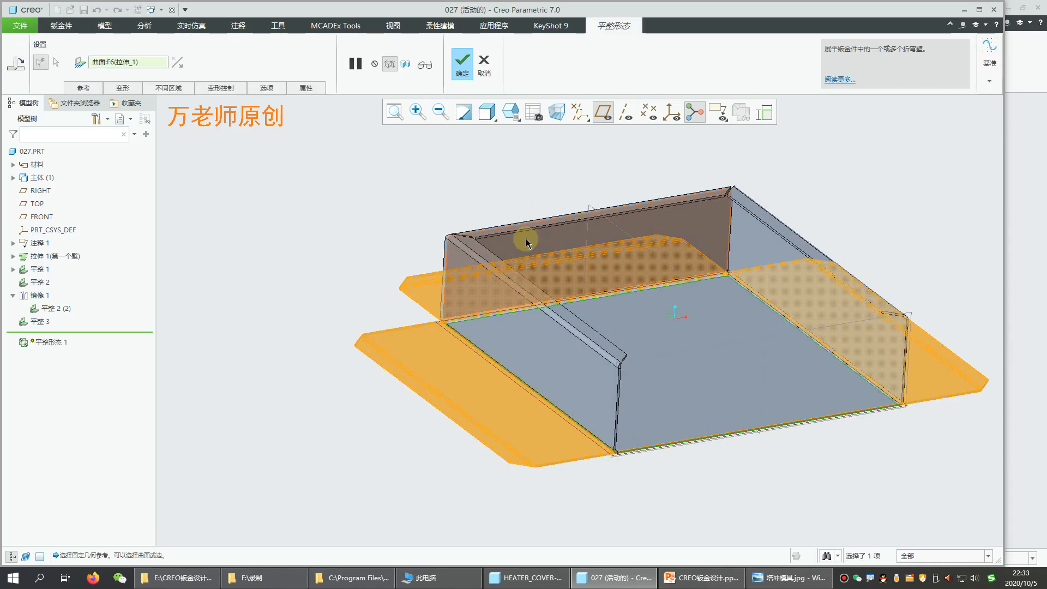
{"action": "left_click", "coordinate": [487, 68]}
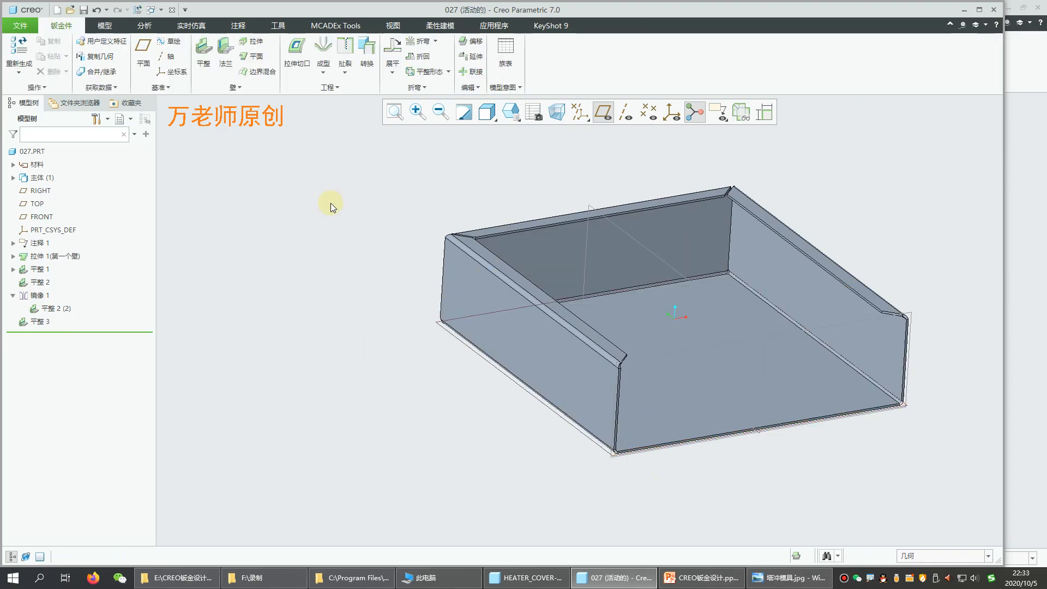
Switch to the HEATER_COVER-OK reference part and examine the rounded cutouts in its side walls from several angles
{"action": "left_click", "coordinate": [531, 577]}
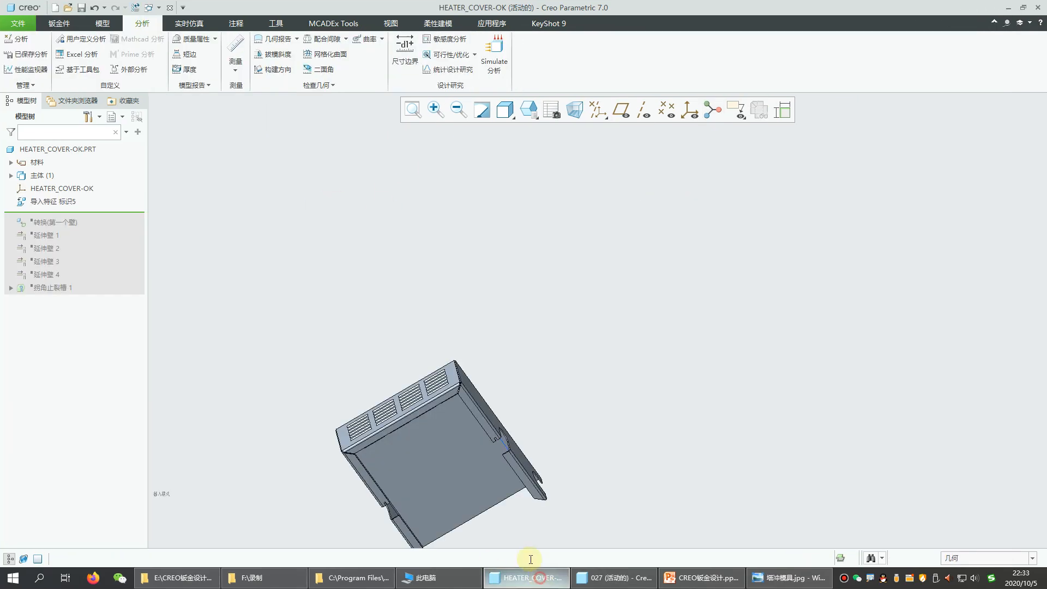
{"action": "middle_click_drag", "start_coordinate": [464, 437], "coordinate": [665, 241]}
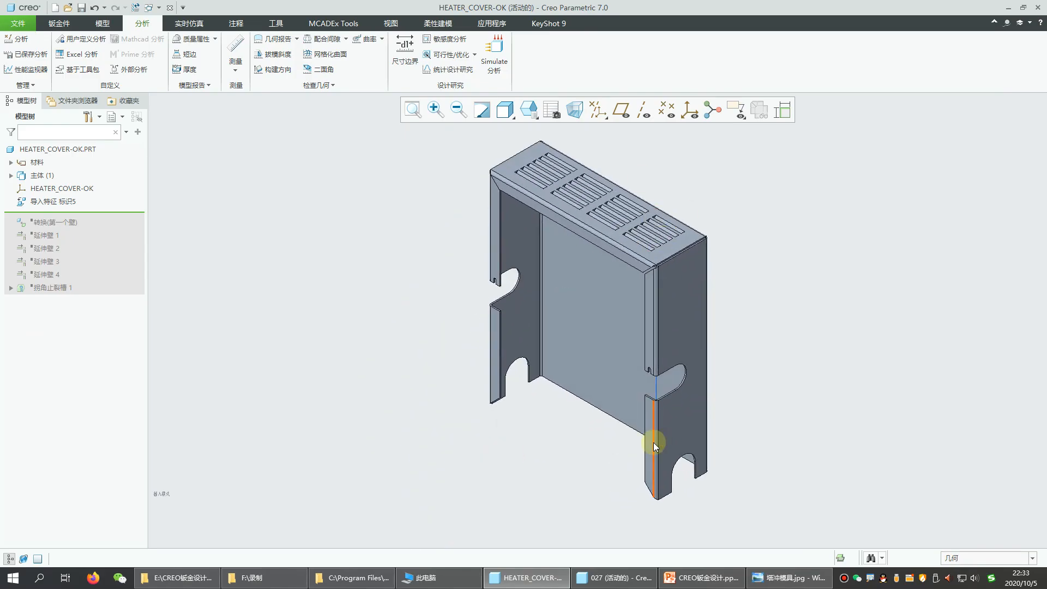
{"action": "middle_click_drag", "start_coordinate": [653, 442], "coordinate": [567, 548]}
{"action": "middle_click_drag", "start_coordinate": [564, 498], "coordinate": [655, 409]}
{"action": "scroll", "coordinate": [649, 411], "scroll_direction": "up", "scroll_amount": 5}
{"action": "middle_click_drag", "start_coordinate": [639, 360], "coordinate": [671, 341]}
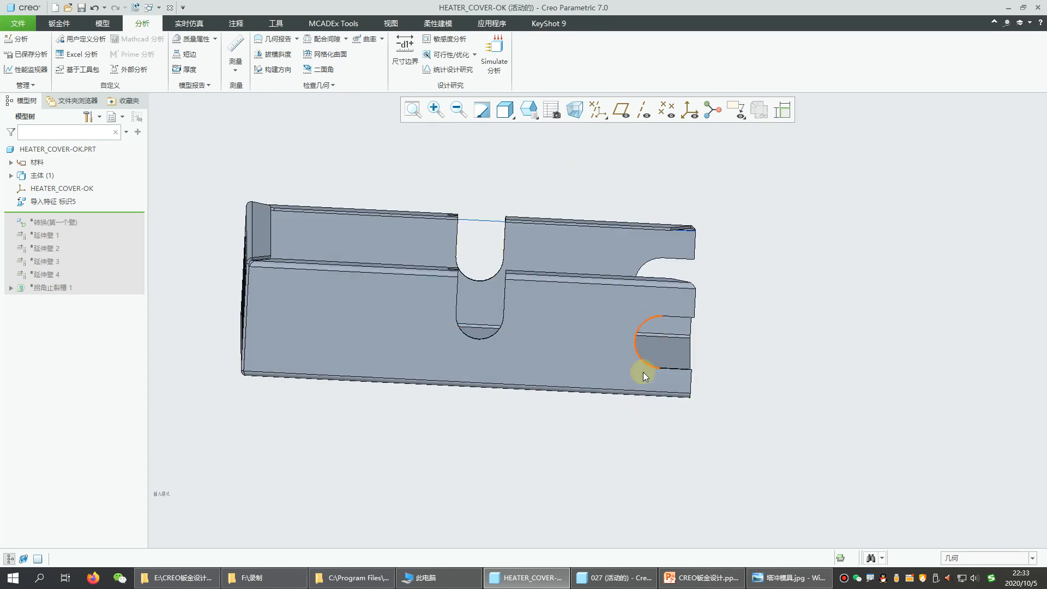
{"action": "middle_click_drag", "start_coordinate": [615, 408], "coordinate": [553, 458]}
{"action": "scroll", "coordinate": [552, 475], "scroll_direction": "up", "scroll_amount": 2}
In part 027, start an extruded cut sketched on the RIGHT plane and draw a circle about 10.6 mm in diameter on the side wall
{"action": "left_click", "coordinate": [597, 579]}
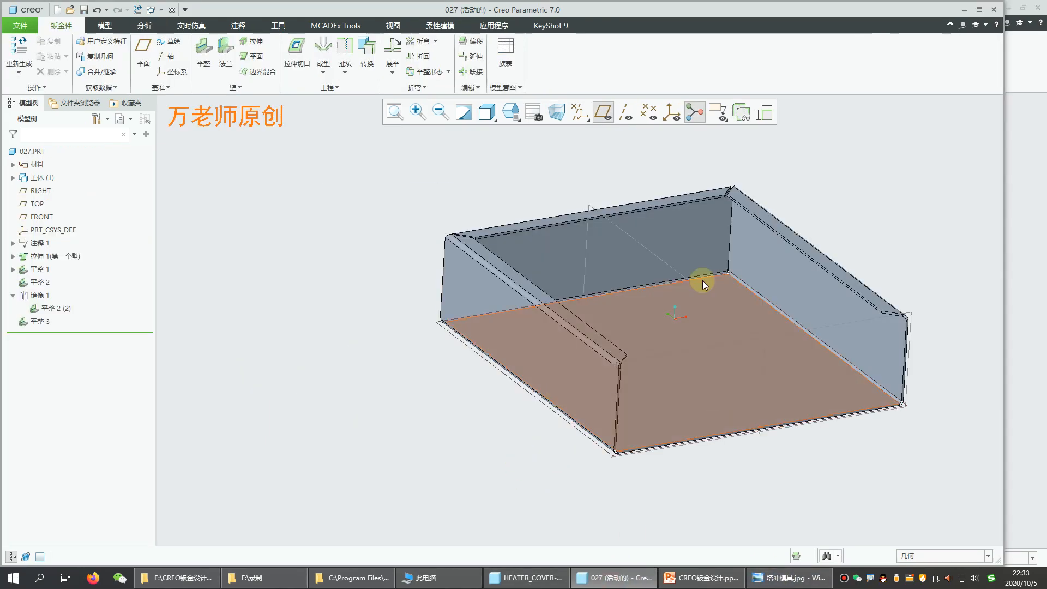
{"action": "left_click", "coordinate": [661, 259]}
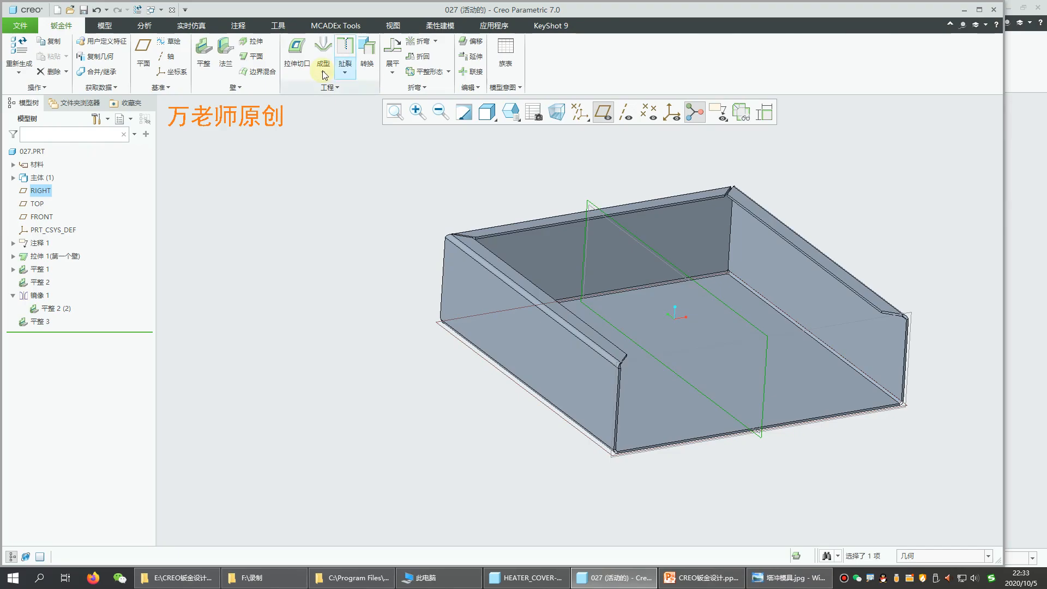
{"action": "left_click", "coordinate": [298, 49]}
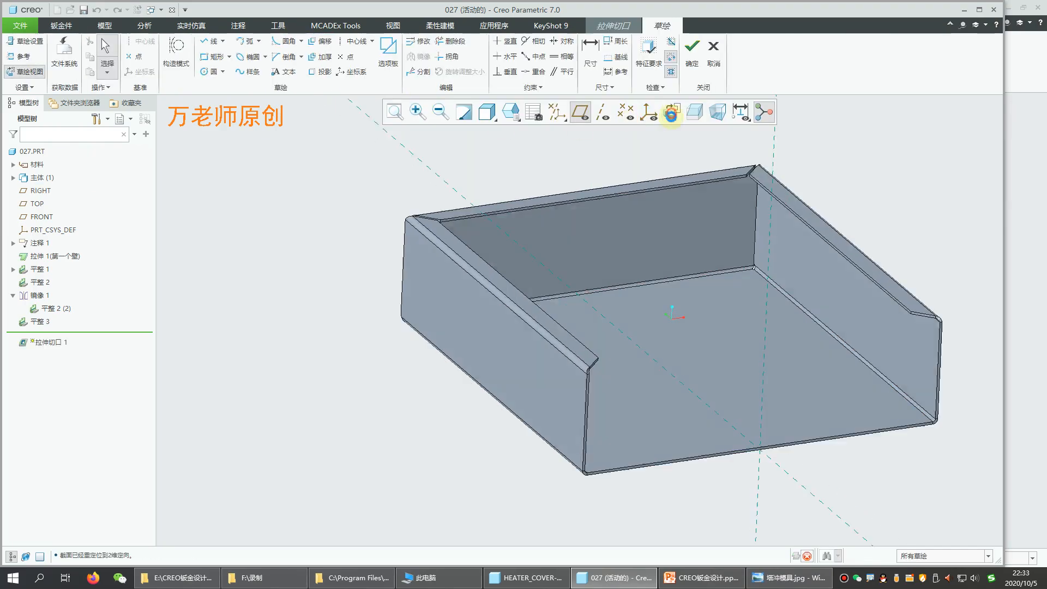
{"action": "left_click", "coordinate": [206, 73]}
{"action": "scroll", "coordinate": [493, 327], "scroll_direction": "down", "scroll_amount": 2}
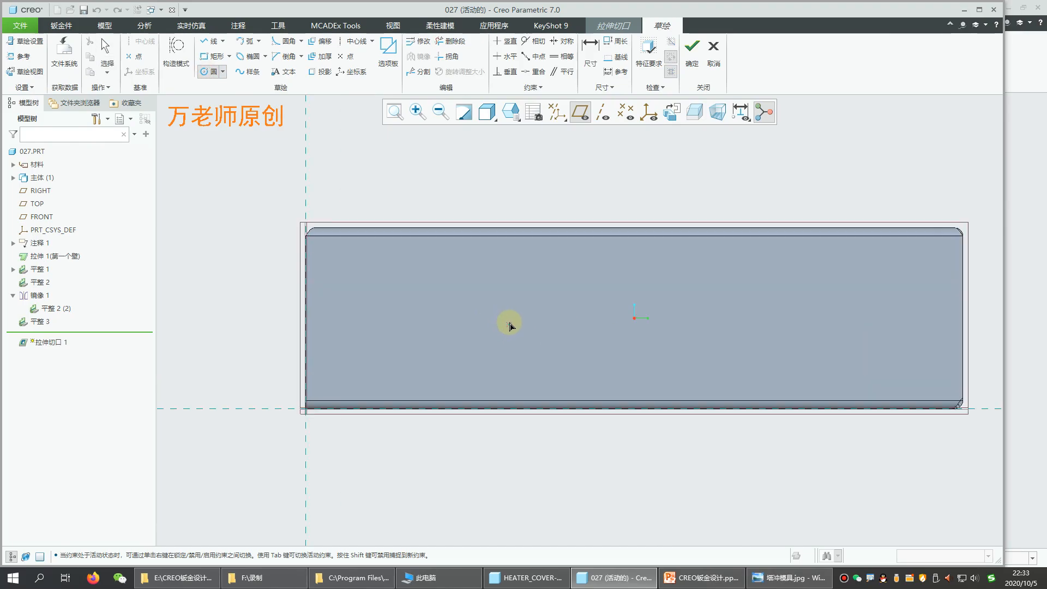
{"action": "left_click", "coordinate": [519, 282]}
{"action": "middle_click", "coordinate": [423, 276]}
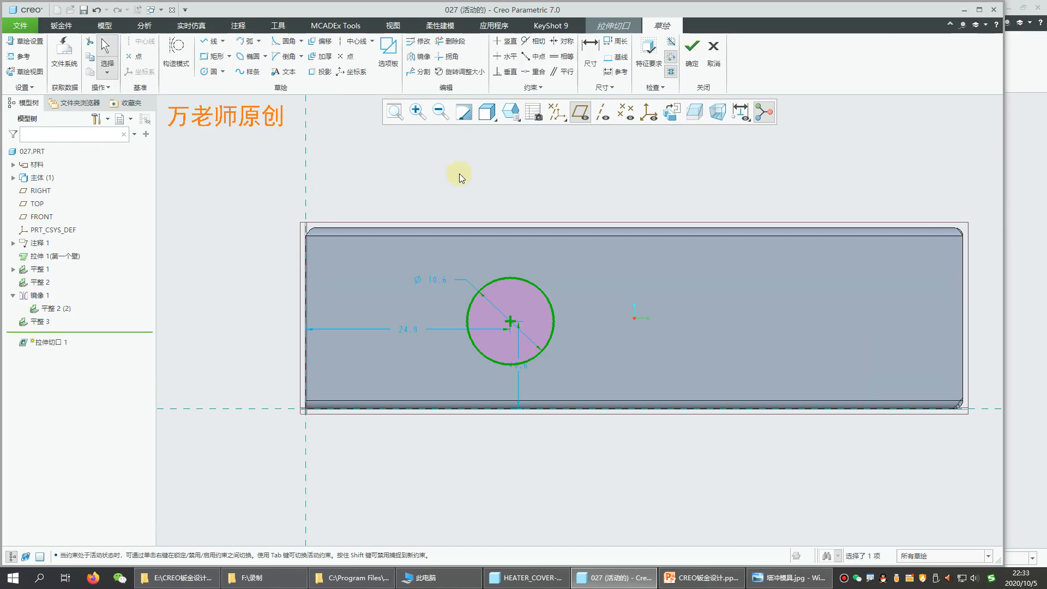
Set the circle's centre 20 mm from the vertical reference at the wall's open end and its diameter to 12 mm
{"action": "double_click", "coordinate": [402, 334]}
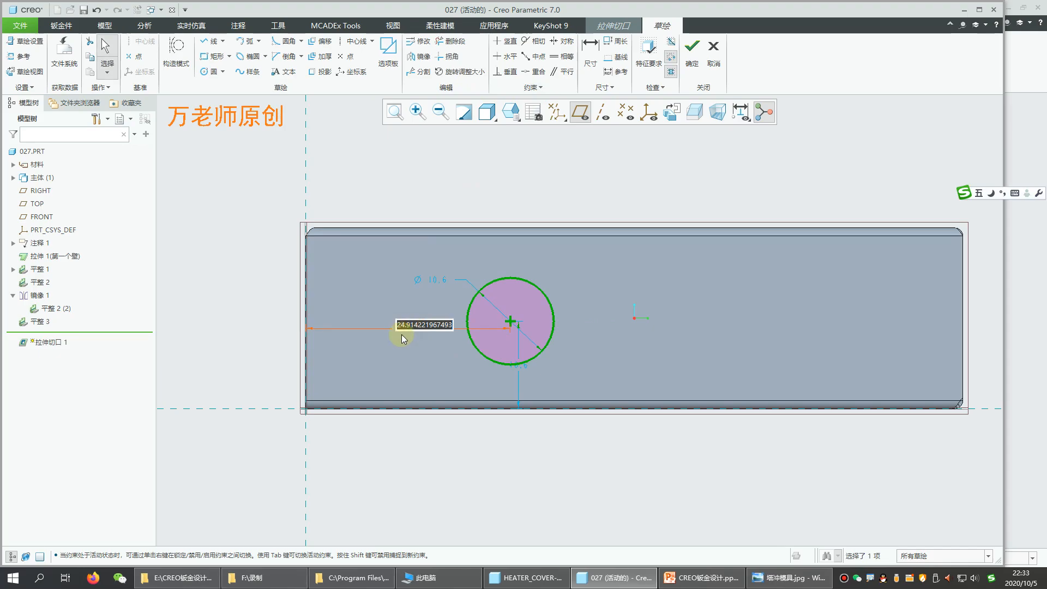
{"action": "type", "text": "20"}
{"action": "key", "text": "Return"}
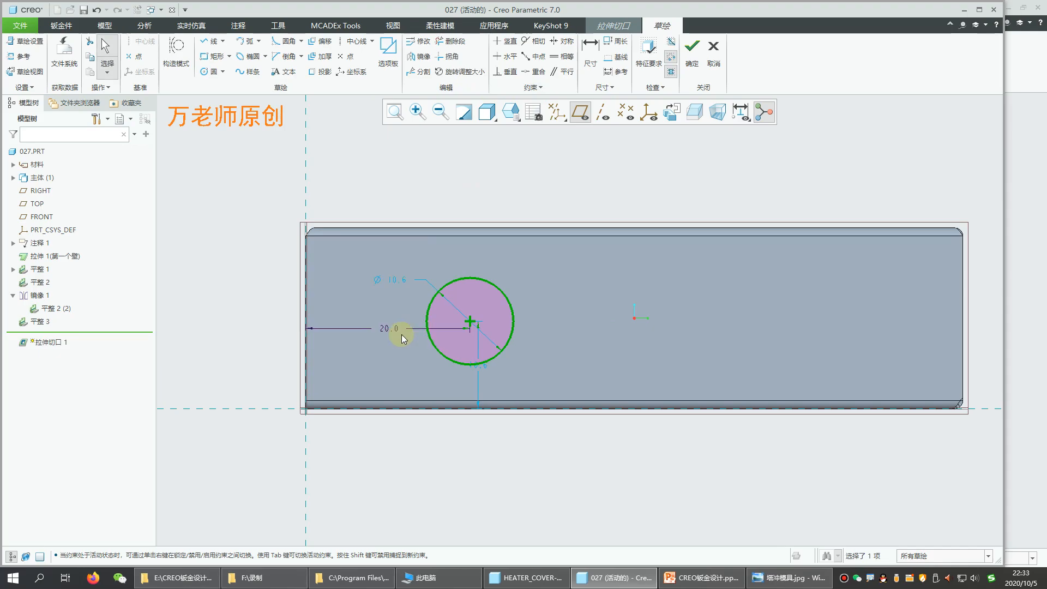
{"action": "double_click", "coordinate": [404, 282]}
{"action": "type", "text": "15"}
{"action": "key", "text": "Return"}
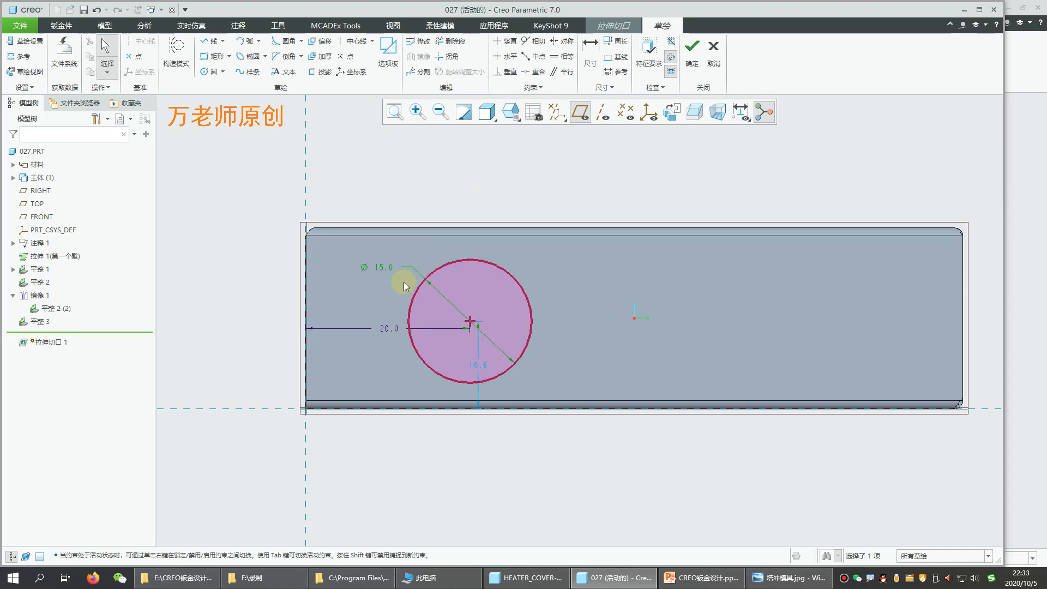
{"action": "double_click", "coordinate": [386, 269]}
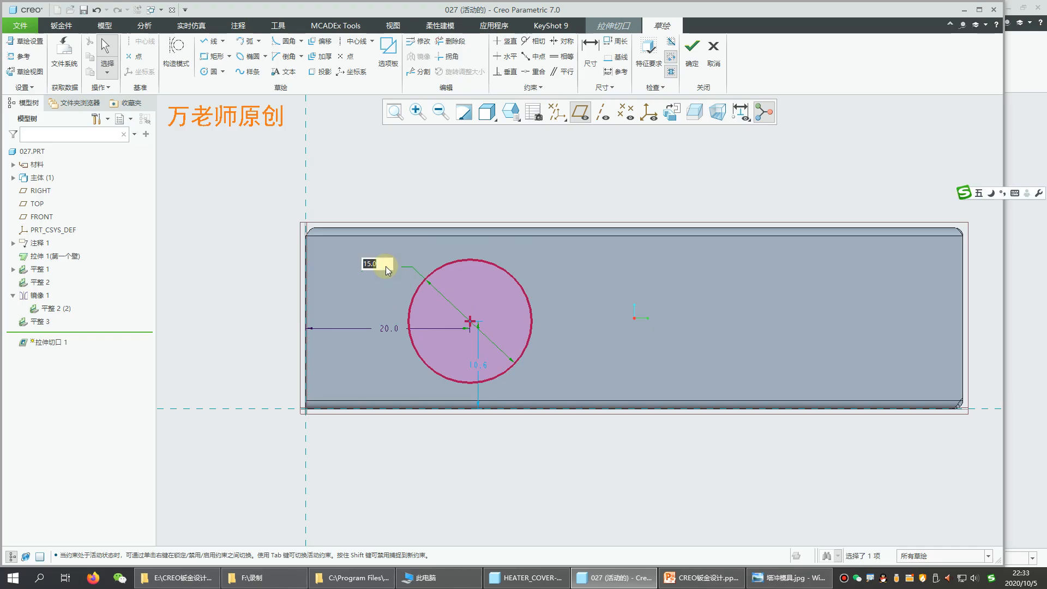
{"action": "type", "text": "12"}
{"action": "key", "text": "Return"}
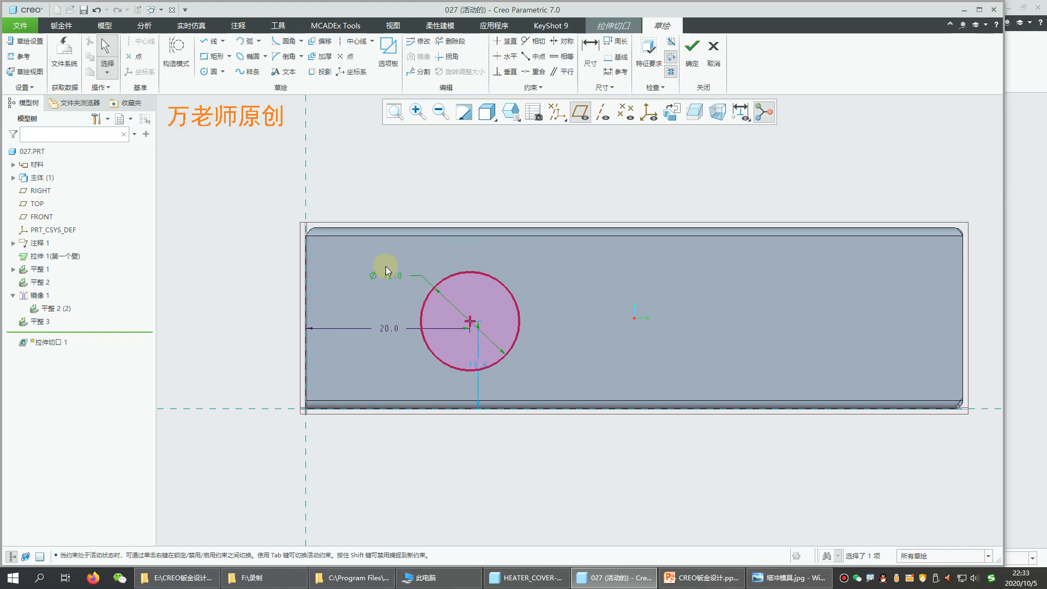
Set the circle's centre 10 mm above the horizontal reference
{"action": "double_click", "coordinate": [480, 370]}
{"action": "type", "text": "10"}
{"action": "key", "text": "Return"}
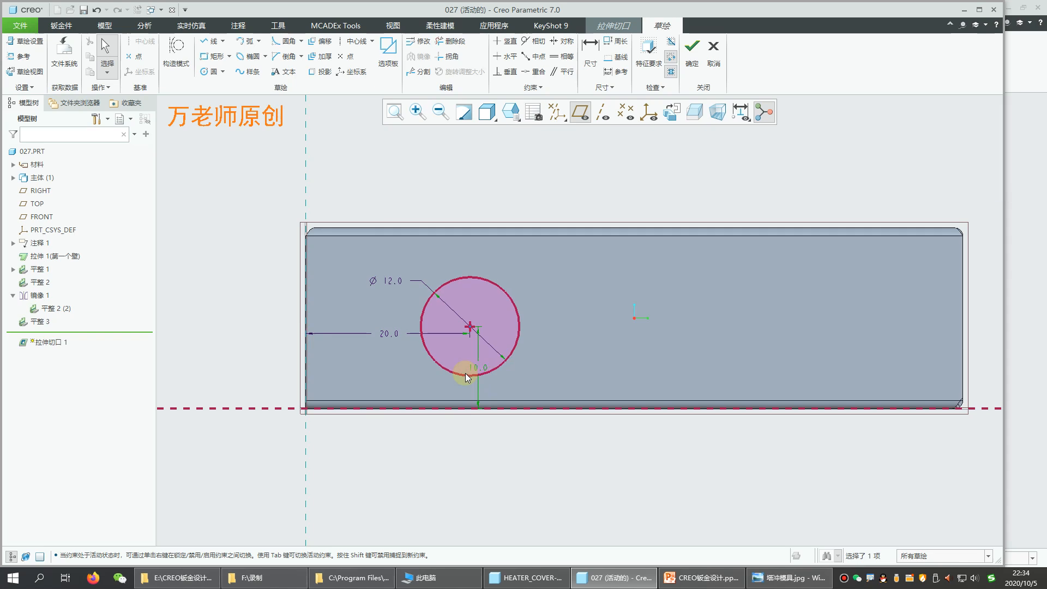
{"action": "left_click", "coordinate": [461, 464]}
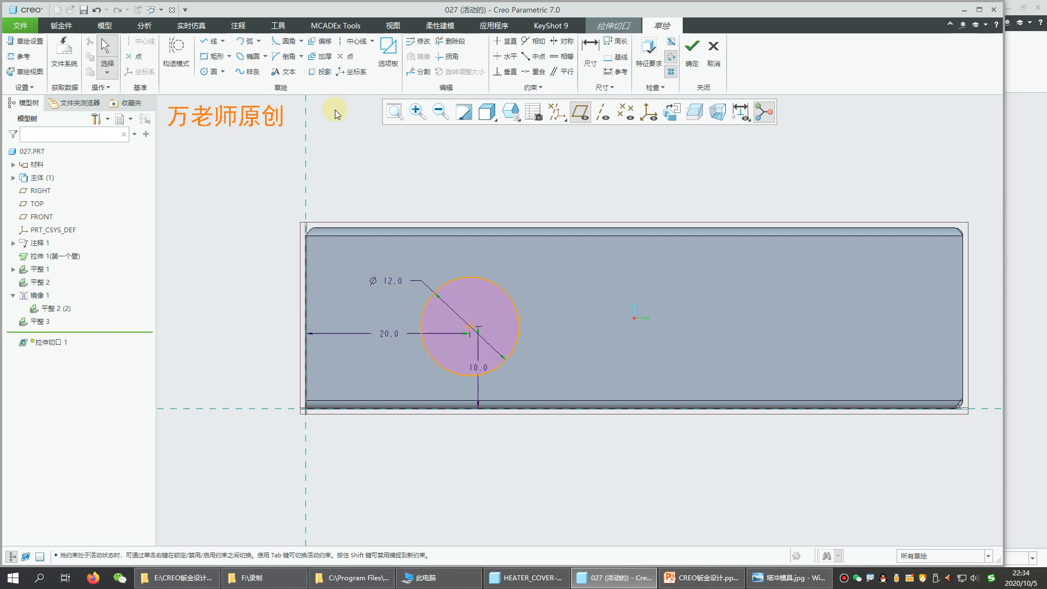
Draw horizontal lines about 33 mm long from the circle's top and bottom past the wall's open end, and close them with a vertical line
{"action": "left_click", "coordinate": [202, 43]}
{"action": "left_click", "coordinate": [470, 277]}
{"action": "left_click", "coordinate": [197, 277]}
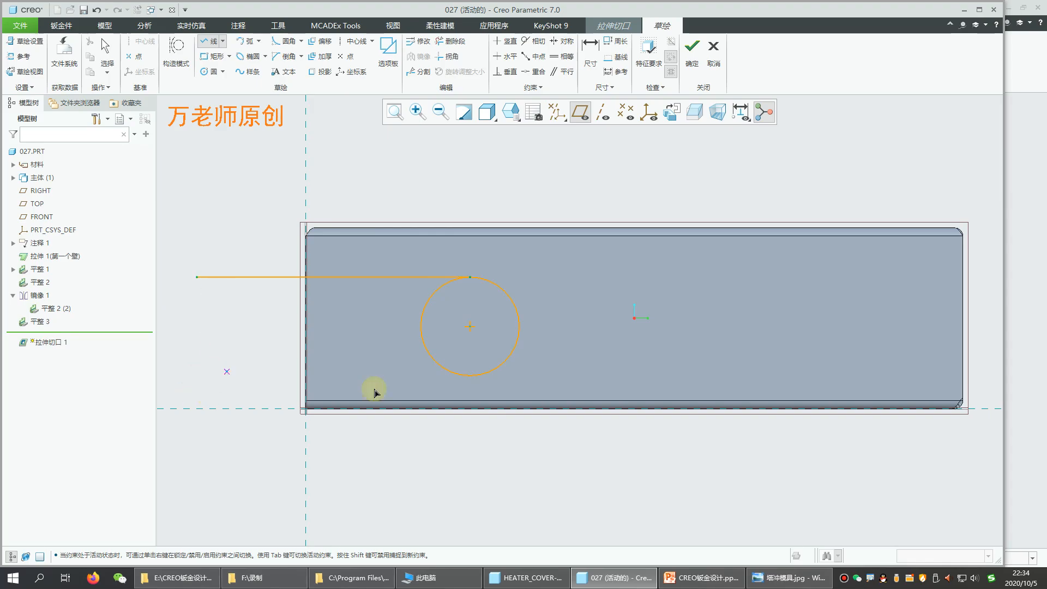
{"action": "left_click", "coordinate": [473, 375]}
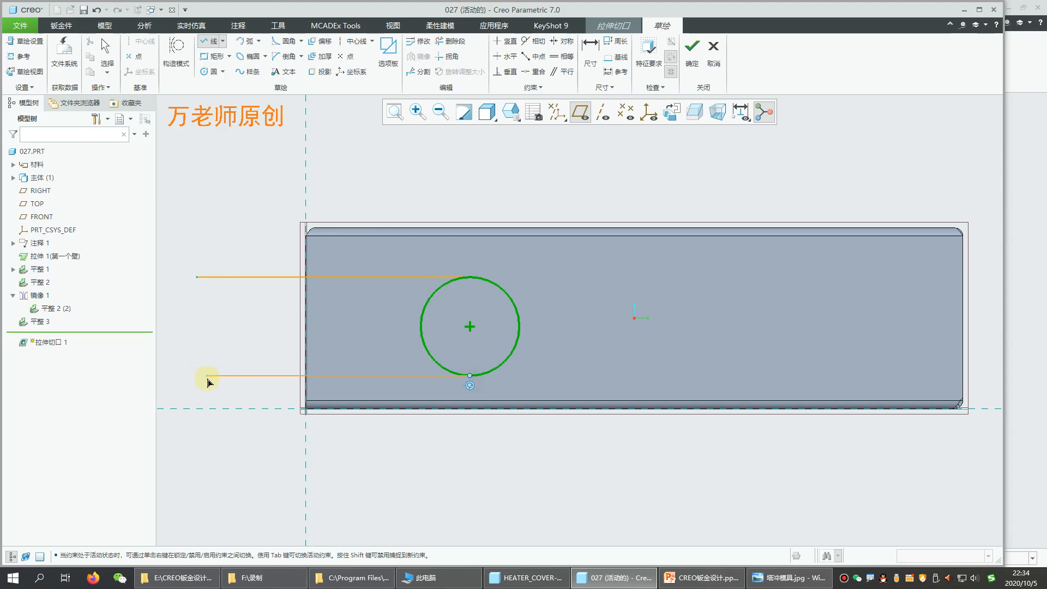
{"action": "left_click", "coordinate": [197, 375]}
{"action": "left_click", "coordinate": [197, 277]}
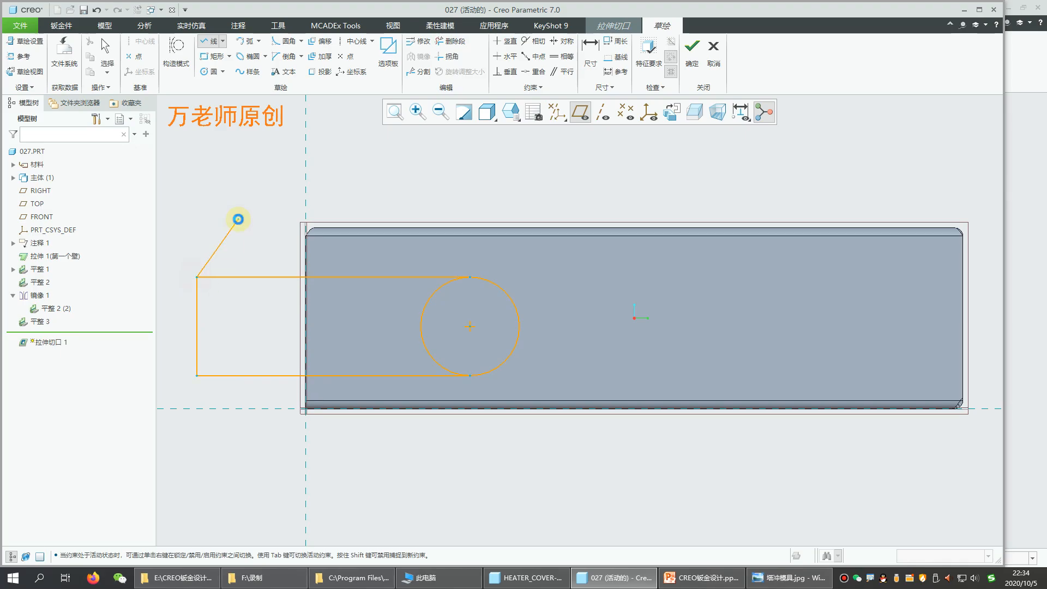
{"action": "middle_click", "coordinate": [235, 218]}
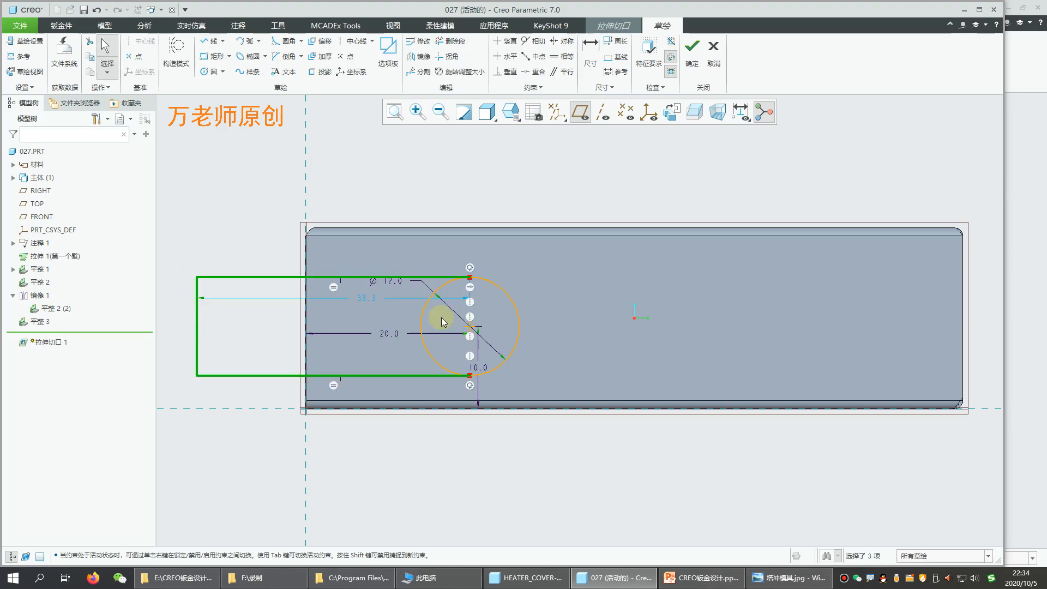
Trim away the circle's inner half between the two horizontal lines to leave an open-ended slot profile
{"action": "left_click", "coordinate": [451, 41]}
{"action": "left_click", "coordinate": [426, 320]}
{"action": "middle_click", "coordinate": [402, 197]}
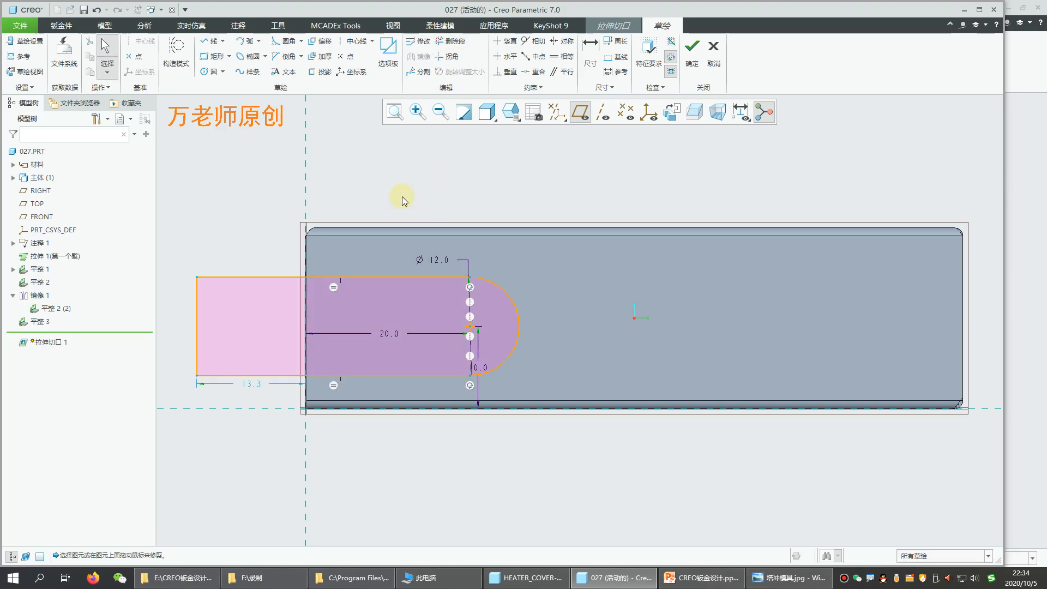
Dimension the slot profile's closing line to the vertical reference and set its overhang beyond the wall end to 10 mm
{"action": "left_click", "coordinate": [590, 50]}
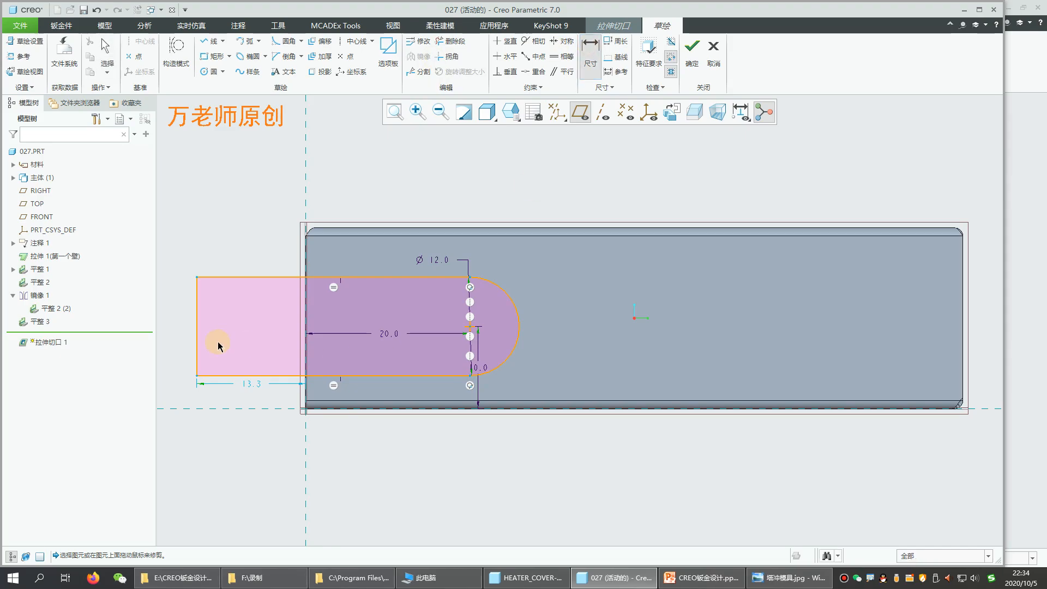
{"action": "middle_click", "coordinate": [259, 396]}
{"action": "double_click", "coordinate": [254, 385]}
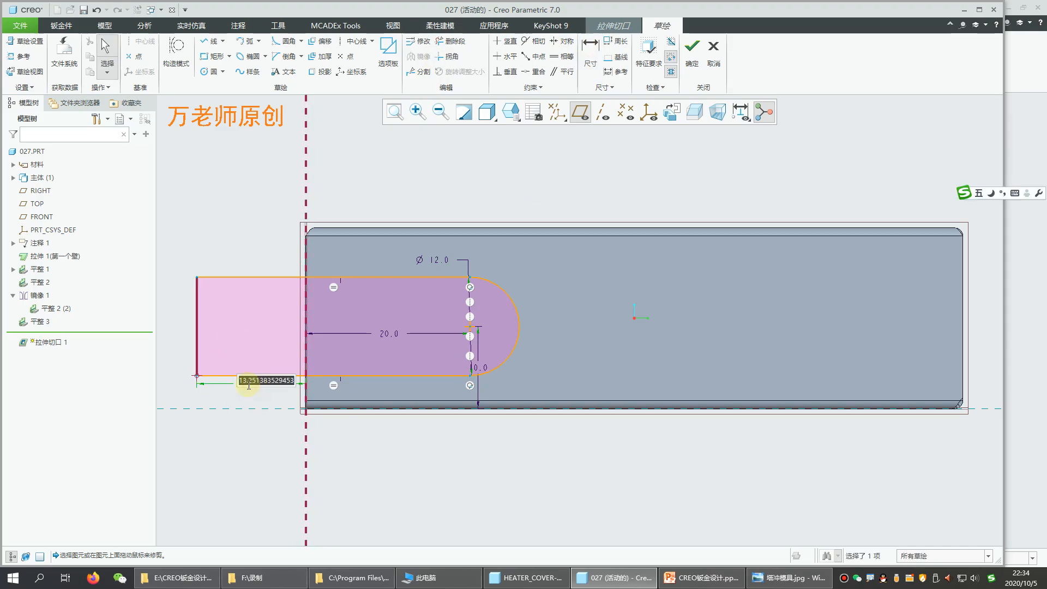
{"action": "type", "text": "10"}
{"action": "key", "text": "Return"}
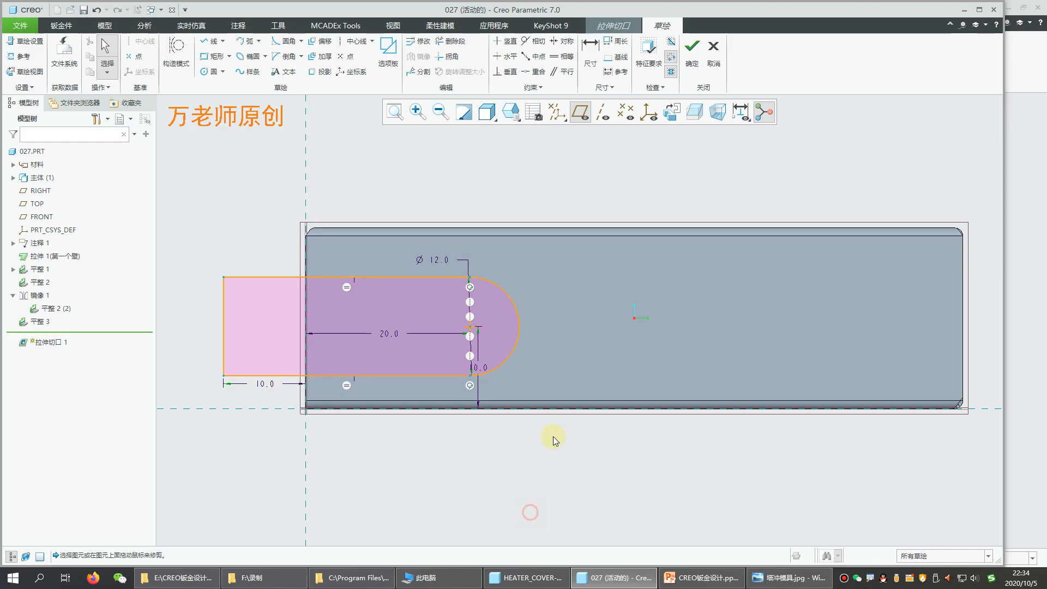
Sketch a circle equal in size to the first slot's arc, centred about 50 mm from the vertical reference and 12 mm above the horizontal one
{"action": "left_click", "coordinate": [205, 72]}
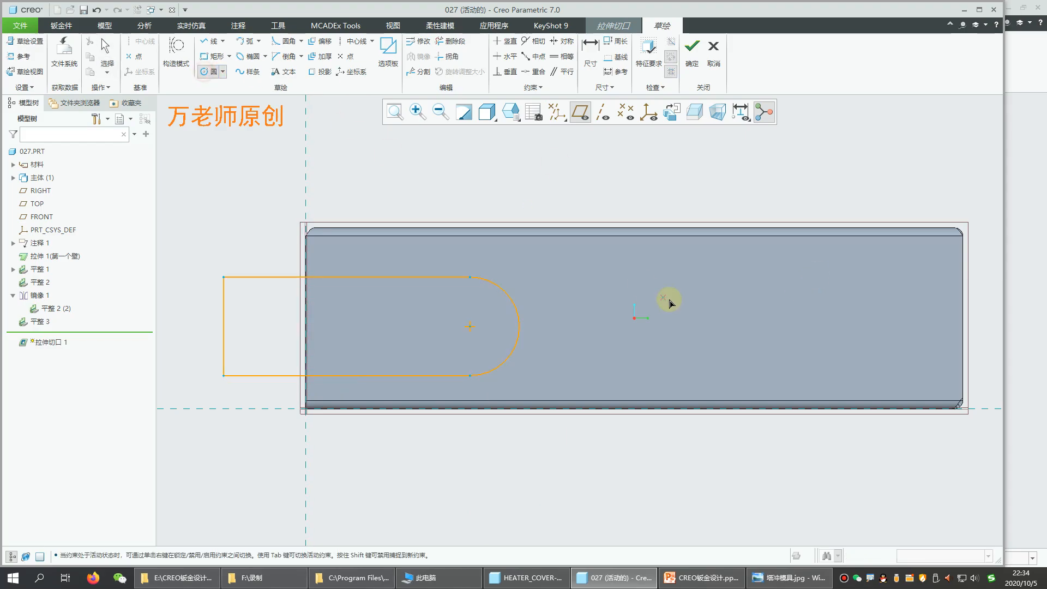
{"action": "left_click", "coordinate": [715, 309]}
{"action": "left_click", "coordinate": [735, 265]}
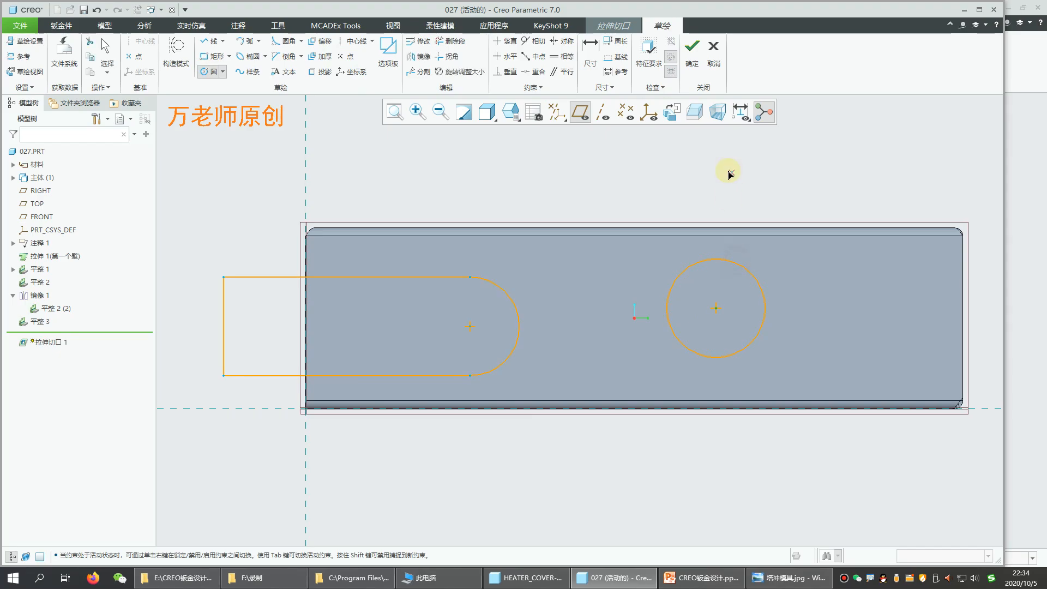
{"action": "middle_click", "coordinate": [688, 167]}
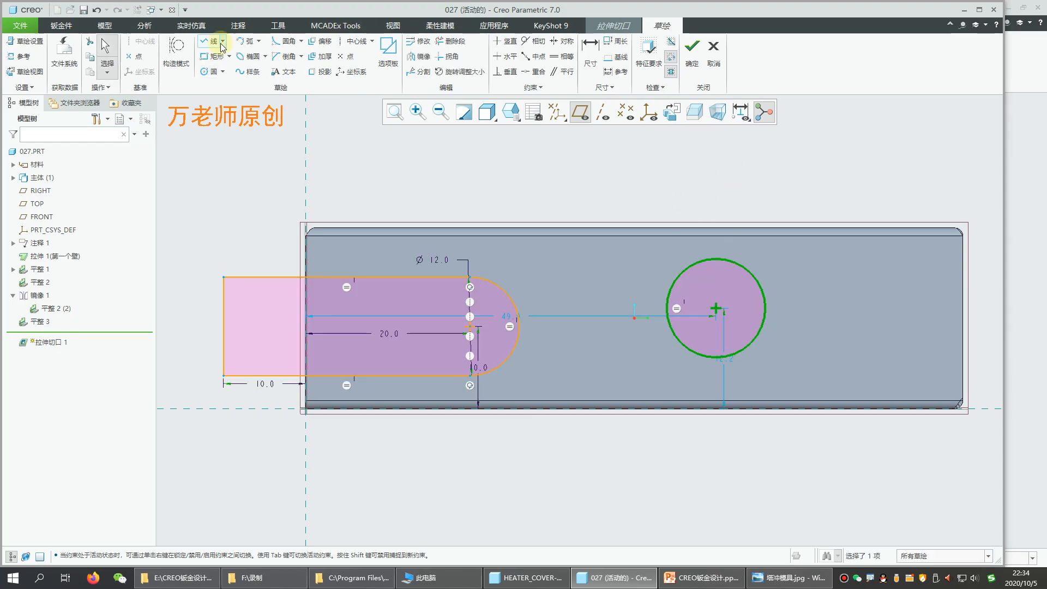
Extend the circle past the wall's upper edge with two vertical lines about 19 mm long and a closing horizontal line, trimming away its upper half
{"action": "left_click", "coordinate": [220, 43]}
{"action": "left_click", "coordinate": [666, 309]}
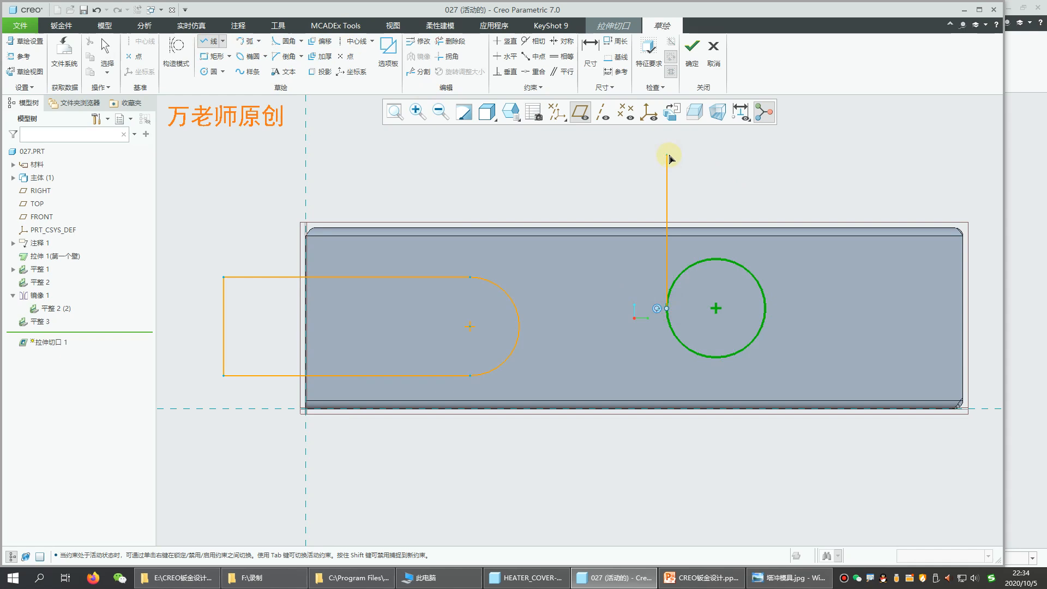
{"action": "left_click", "coordinate": [666, 156]}
{"action": "middle_click", "coordinate": [749, 143]}
{"action": "left_click", "coordinate": [765, 308]}
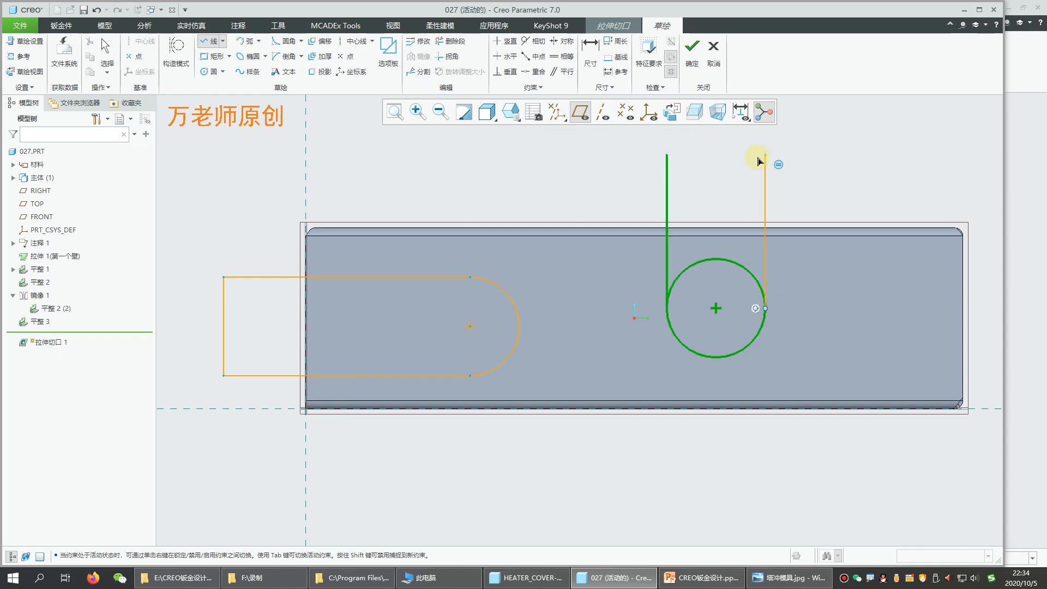
{"action": "left_click", "coordinate": [764, 156]}
{"action": "left_click", "coordinate": [666, 156]}
{"action": "middle_click", "coordinate": [612, 154]}
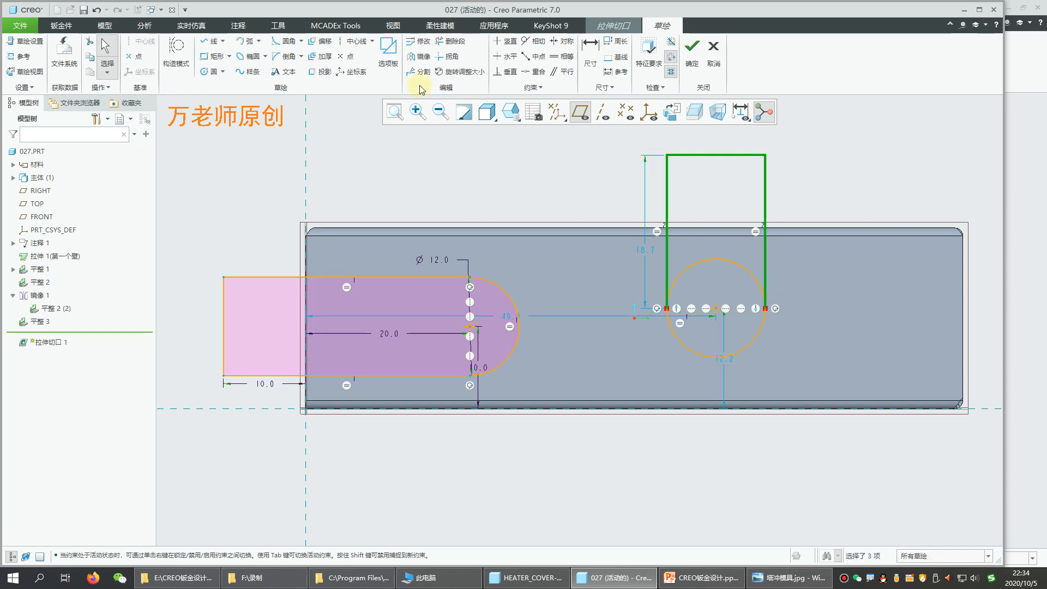
{"action": "left_click", "coordinate": [452, 49]}
{"action": "left_click_drag", "start_coordinate": [706, 257], "coordinate": [708, 191]}
Dimension the position of the second slot profile's arc centre
{"action": "left_click", "coordinate": [590, 49]}
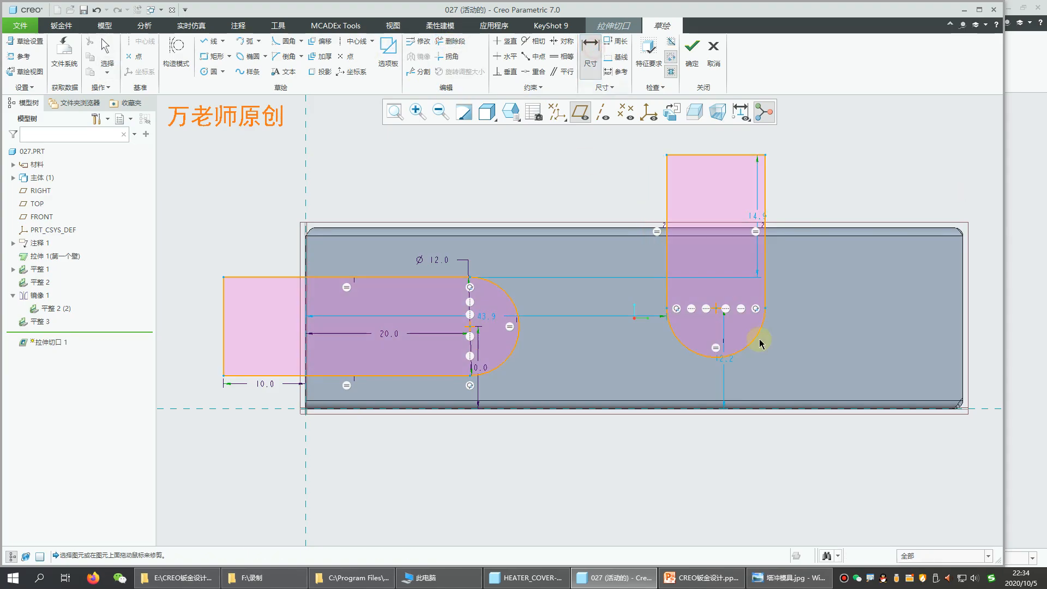
{"action": "left_click", "coordinate": [716, 308]}
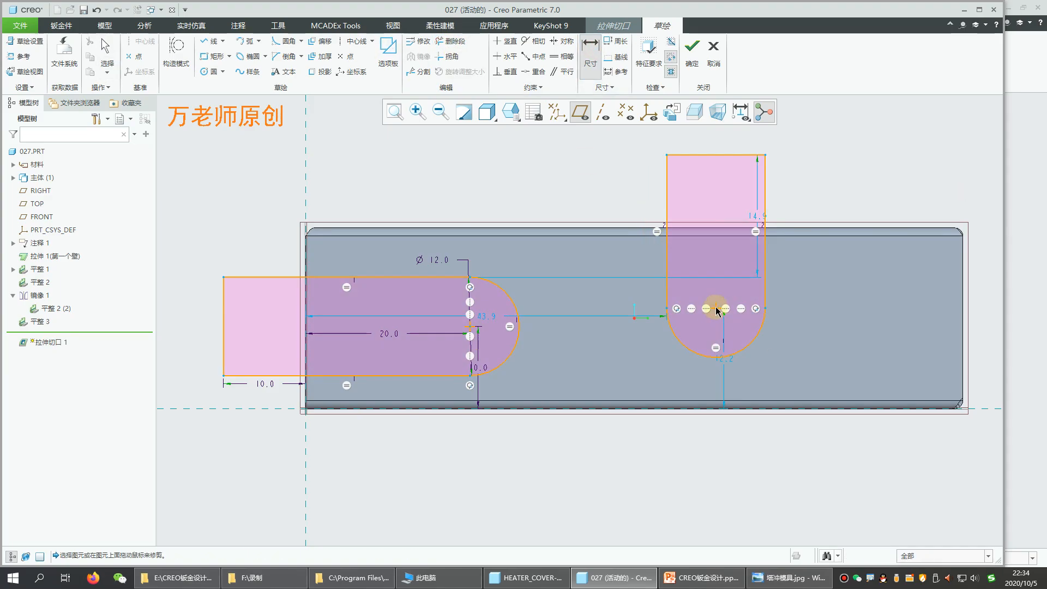
Dimension the vertical slot's arc centre at 10 from the upper edge of the side wall
{"action": "left_click", "coordinate": [716, 230]}
{"action": "middle_click", "coordinate": [806, 267]}
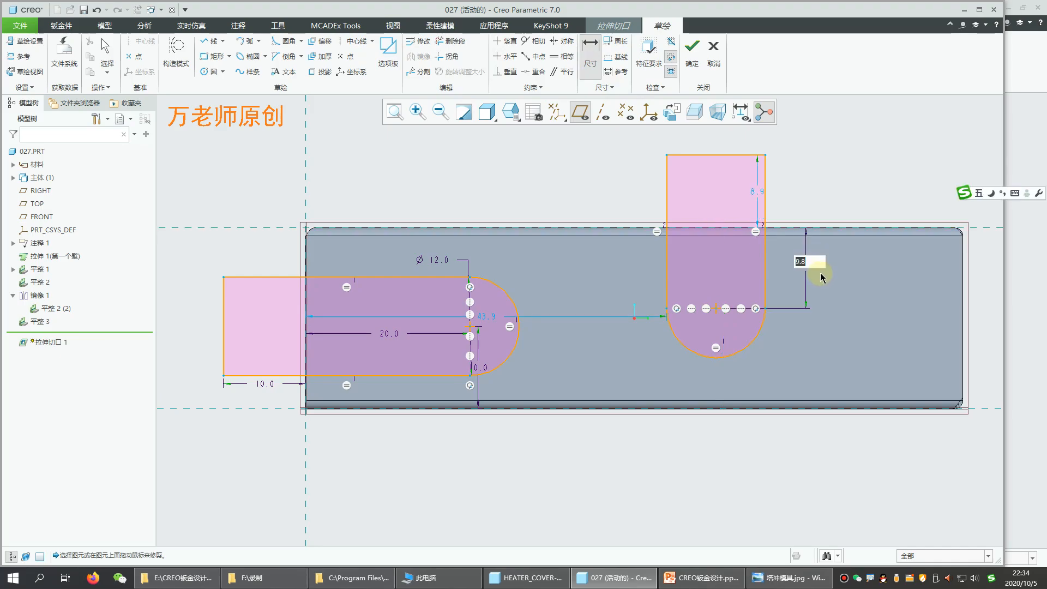
{"action": "type", "text": "10"}
{"action": "key", "text": "Return"}
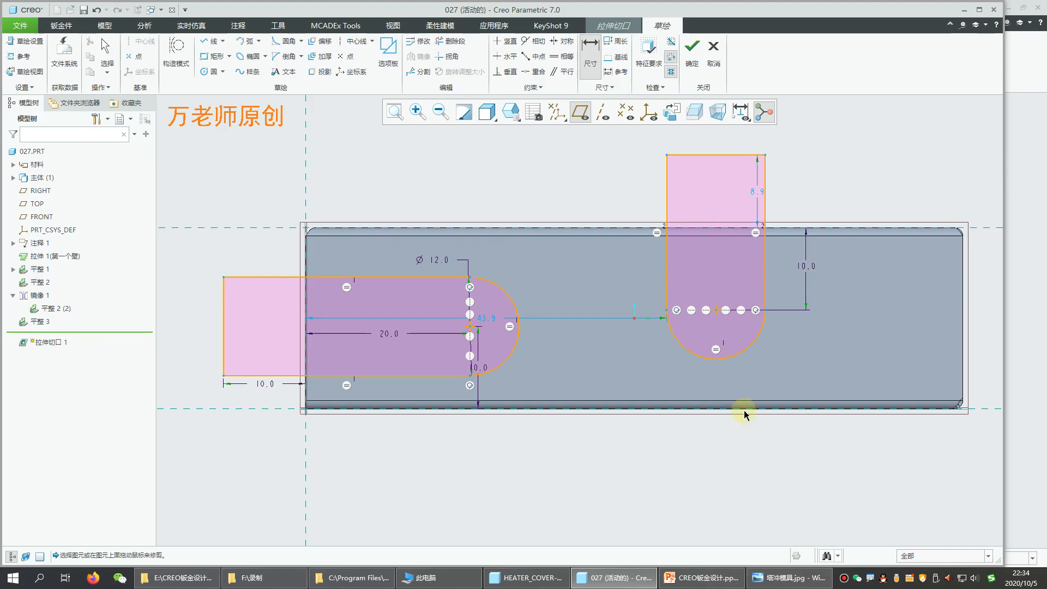
Dimension the vertical slot's arc centre horizontally at 32 from the right end of the wall
{"action": "left_click", "coordinate": [717, 312]}
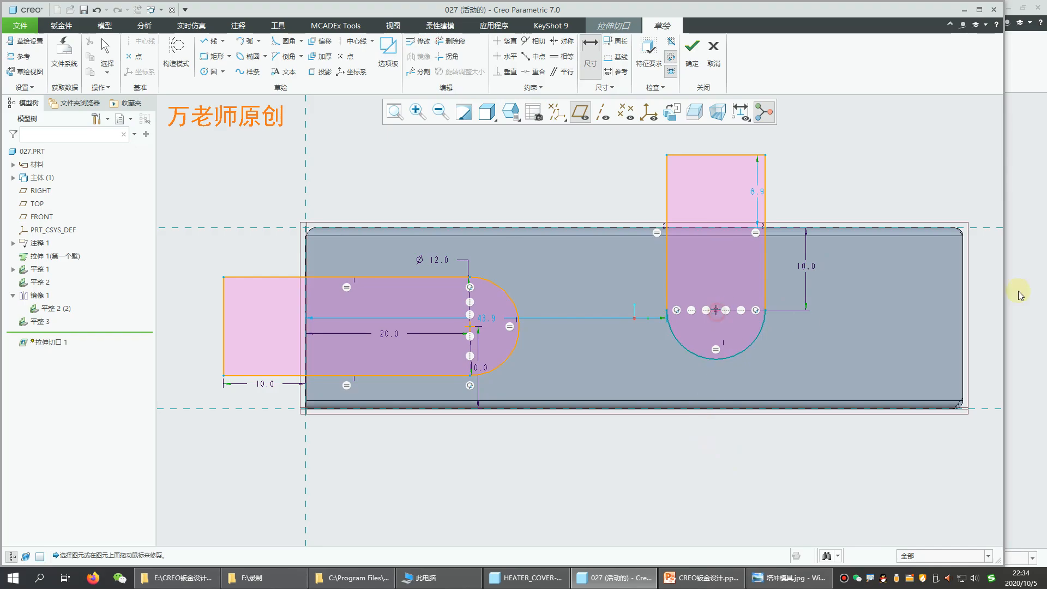
{"action": "middle_click", "coordinate": [876, 188]}
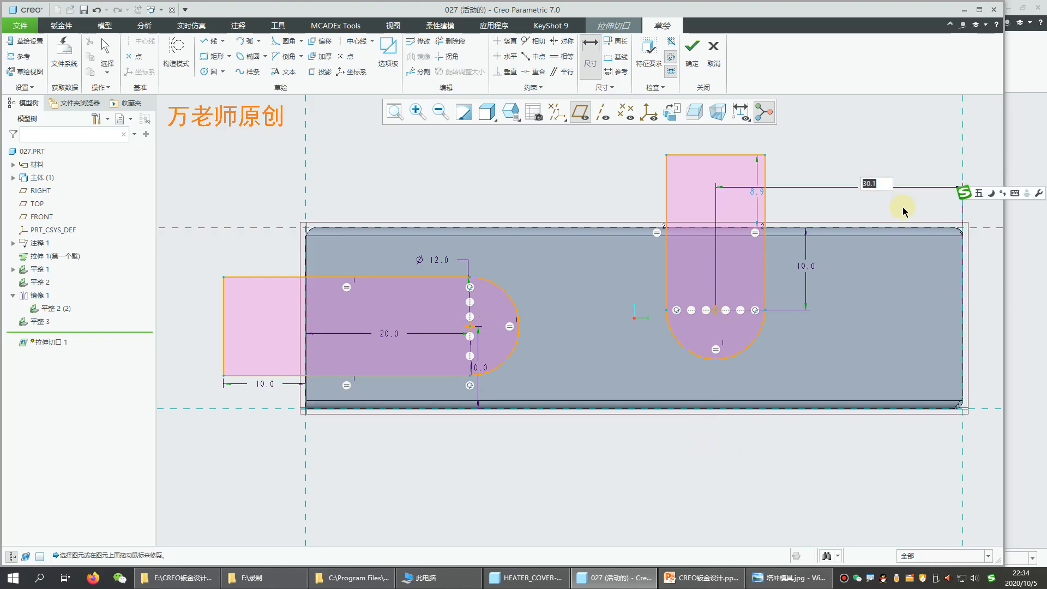
{"action": "type", "text": "32"}
{"action": "key", "text": "Return"}
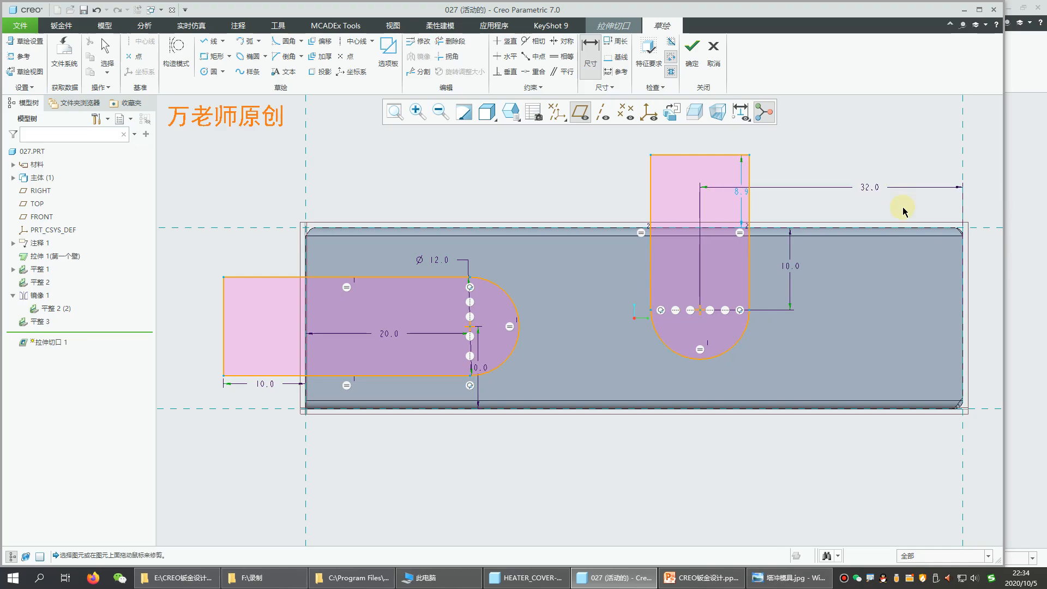
{"action": "middle_click", "coordinate": [747, 482]}
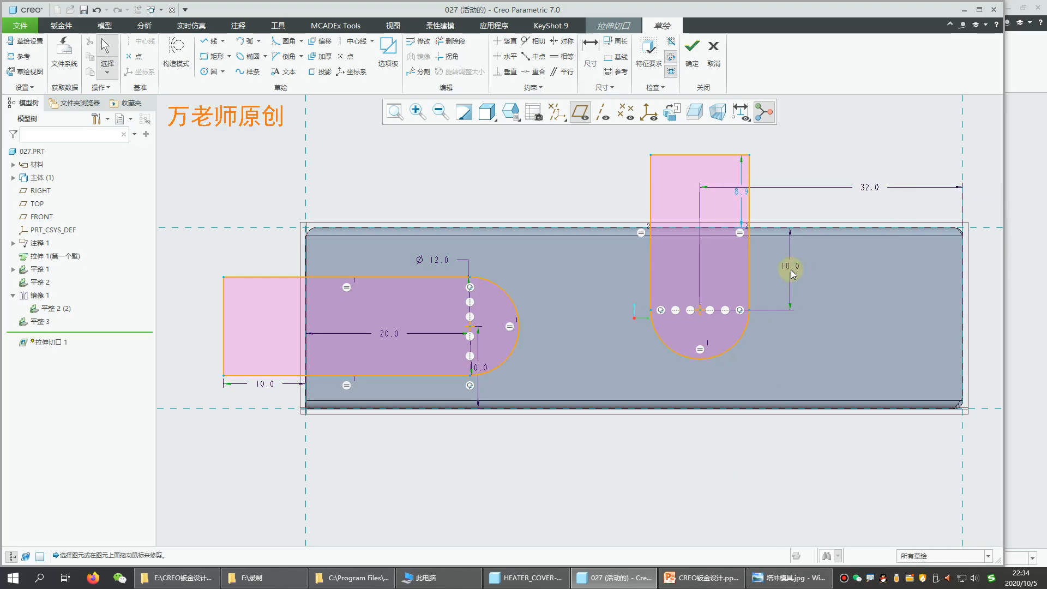
Set the vertical slot's arc centre distance from the wall's upper edge to 8
{"action": "double_click", "coordinate": [790, 267]}
{"action": "type", "text": "8"}
{"action": "key", "text": "Return"}
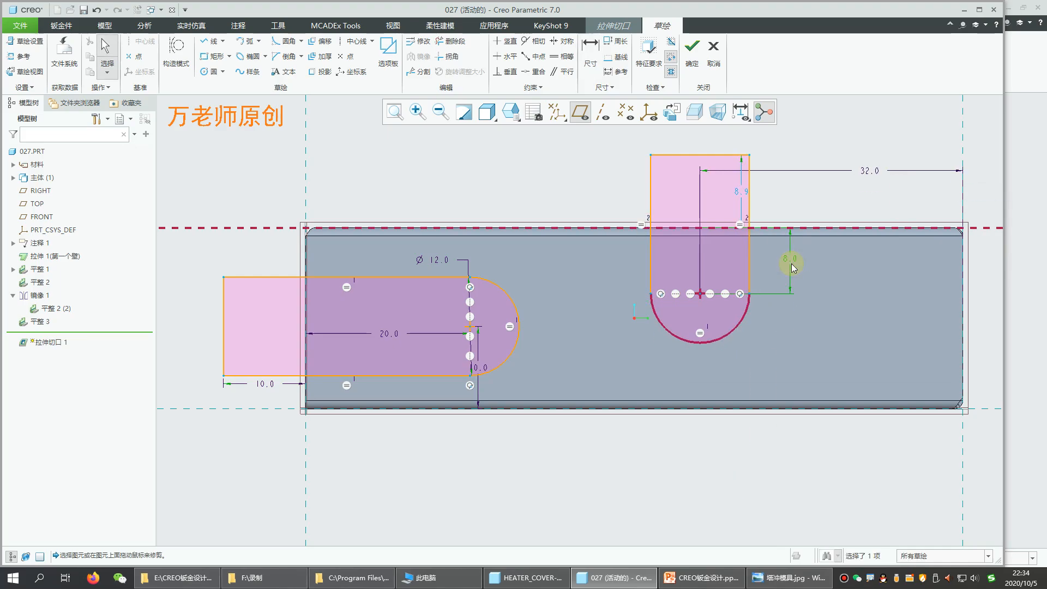
Set the vertical slot's extension above the wall's upper edge to 10, and complete the sketch and the extruded cut
{"action": "double_click", "coordinate": [744, 191]}
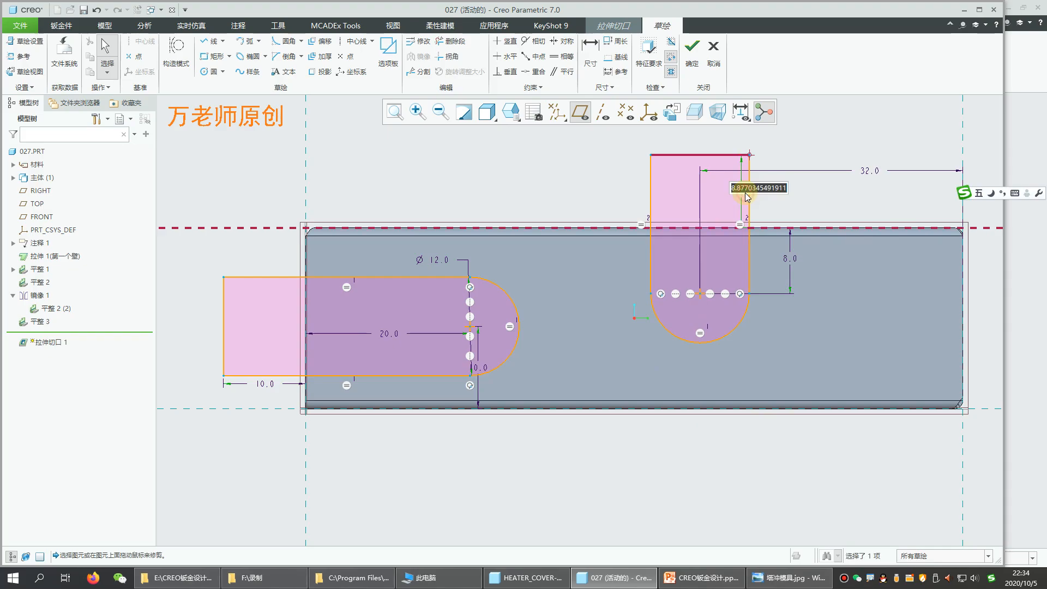
{"action": "type", "text": "10"}
{"action": "key", "text": "Return"}
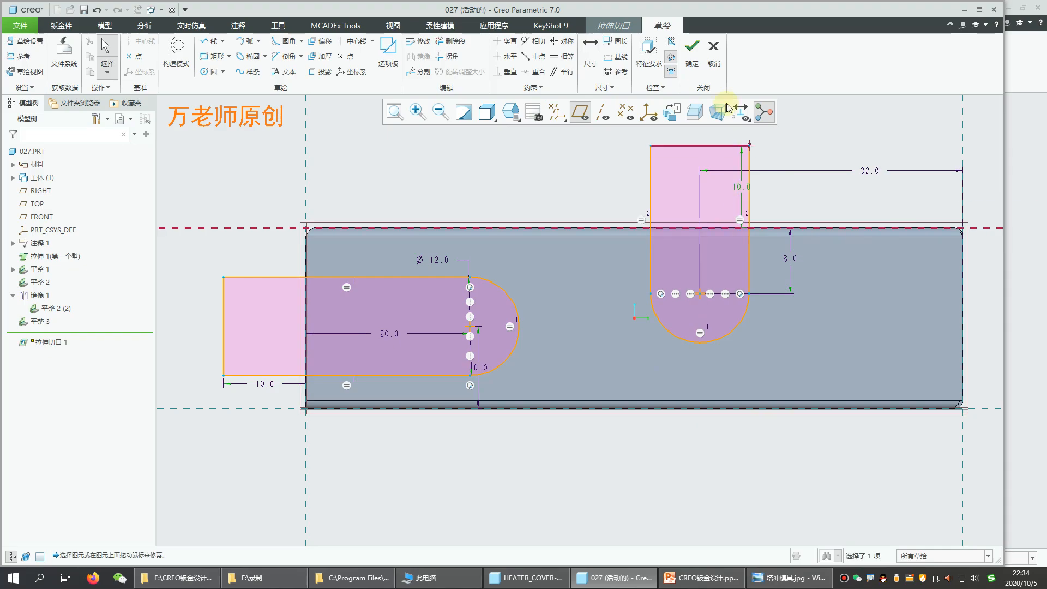
{"action": "left_click", "coordinate": [691, 48]}
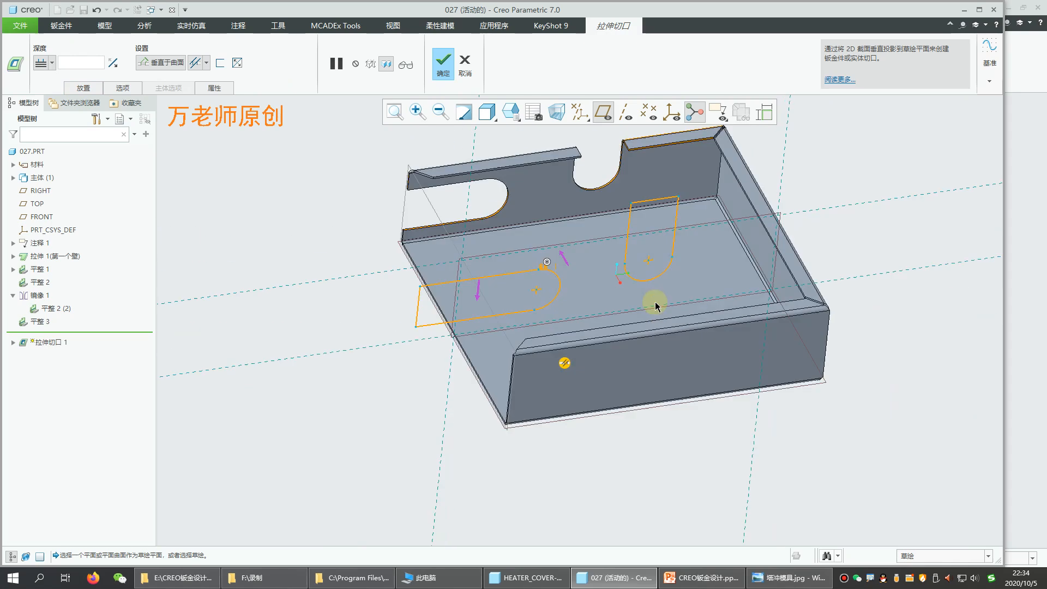
{"action": "middle_click", "coordinate": [656, 306]}
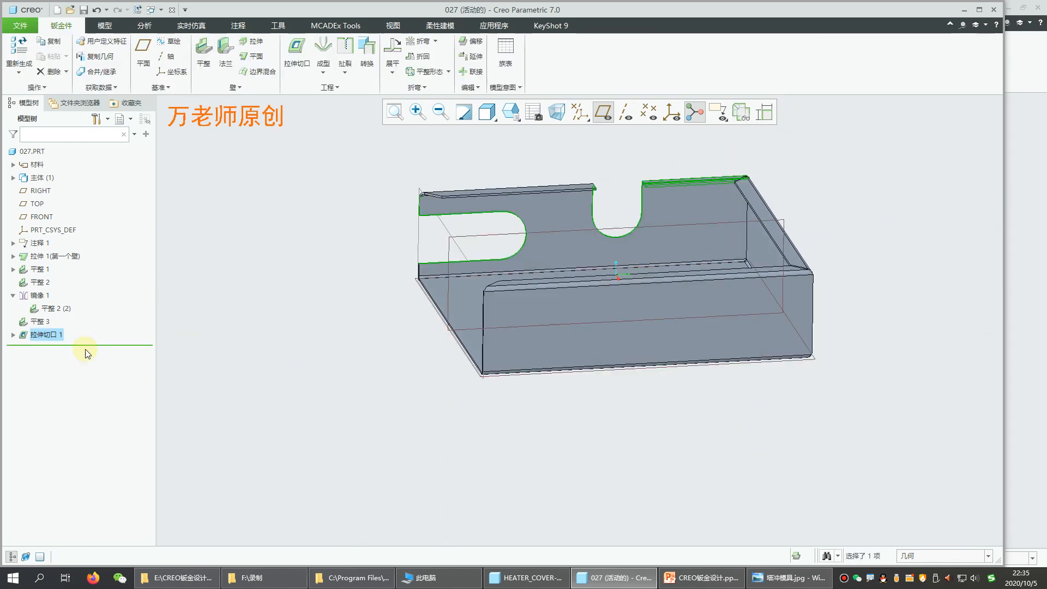
Redefine the extruded cut so that its depth is Through All on both side 1 and side 2
{"action": "right_click", "coordinate": [48, 333]}
{"action": "left_click", "coordinate": [65, 280]}
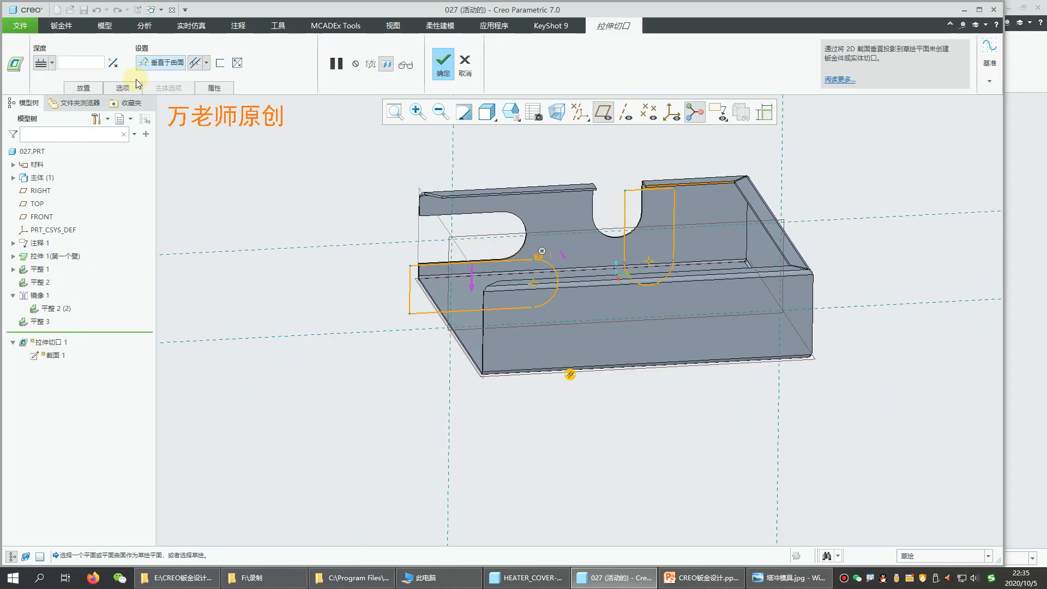
{"action": "left_click", "coordinate": [123, 88]}
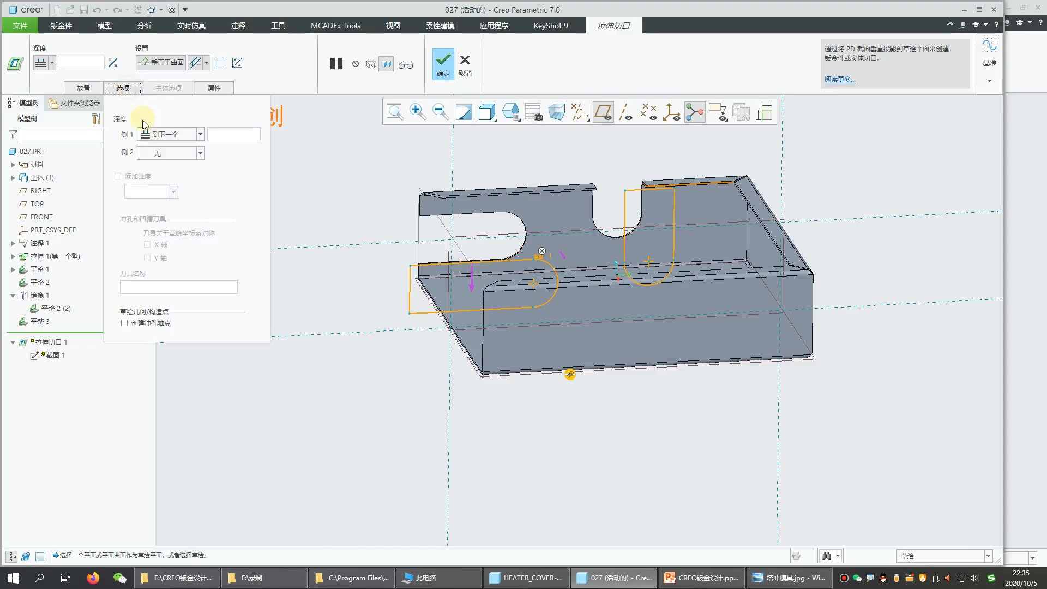
{"action": "left_click", "coordinate": [175, 133]}
{"action": "left_click", "coordinate": [164, 183]}
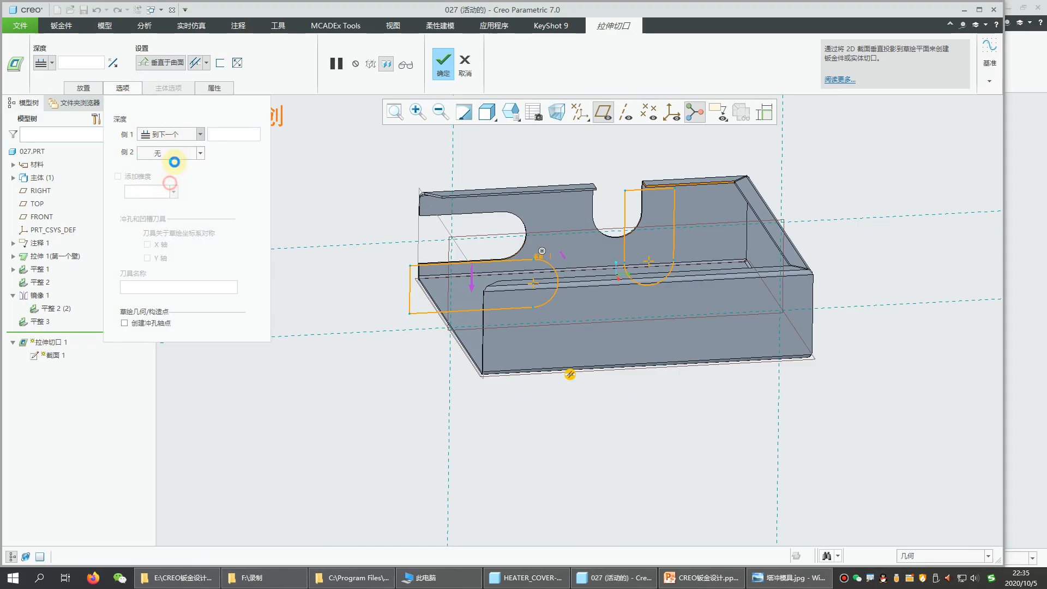
{"action": "left_click", "coordinate": [173, 153]}
{"action": "left_click", "coordinate": [166, 190]}
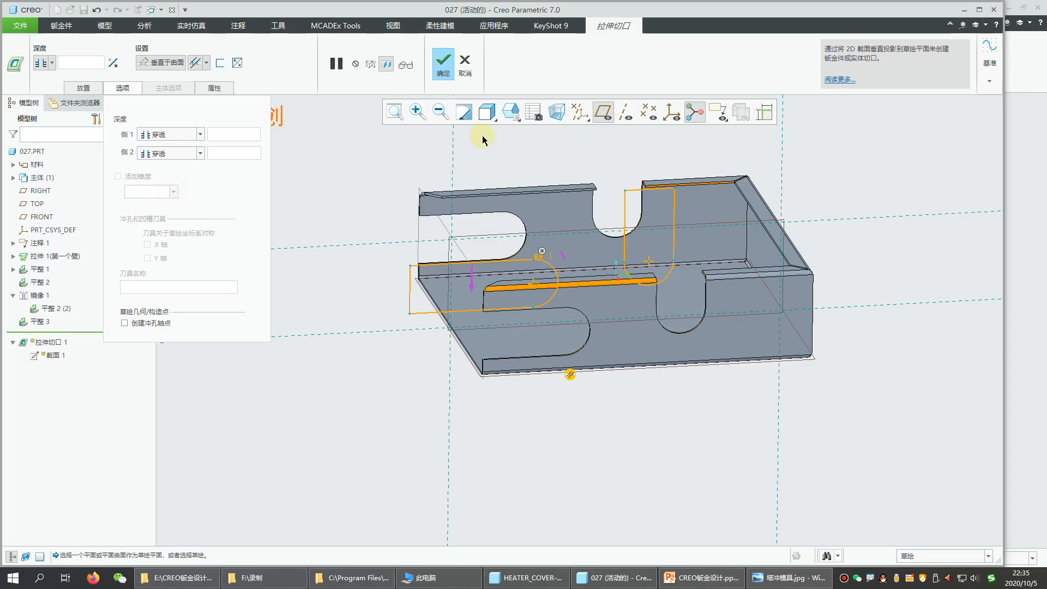
{"action": "left_click", "coordinate": [444, 71]}
Edit the cut's dimensions, trying 12 for the horizontal slot centre's height above the wall's lower edge and settling on 11
{"action": "middle_click_drag", "start_coordinate": [460, 390], "coordinate": [375, 359]}
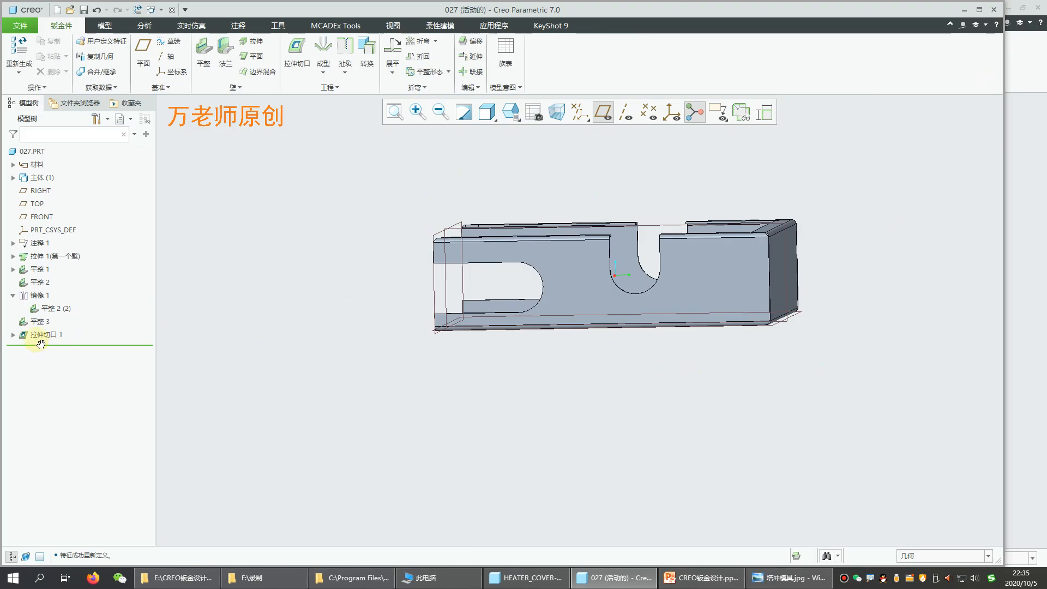
{"action": "left_click", "coordinate": [11, 338]}
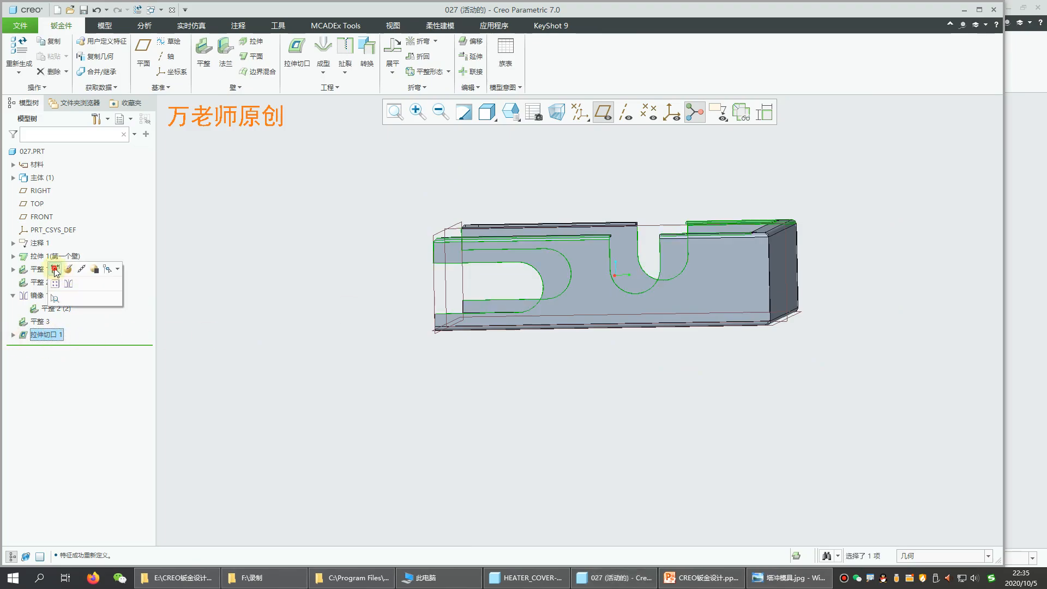
{"action": "left_click", "coordinate": [64, 274]}
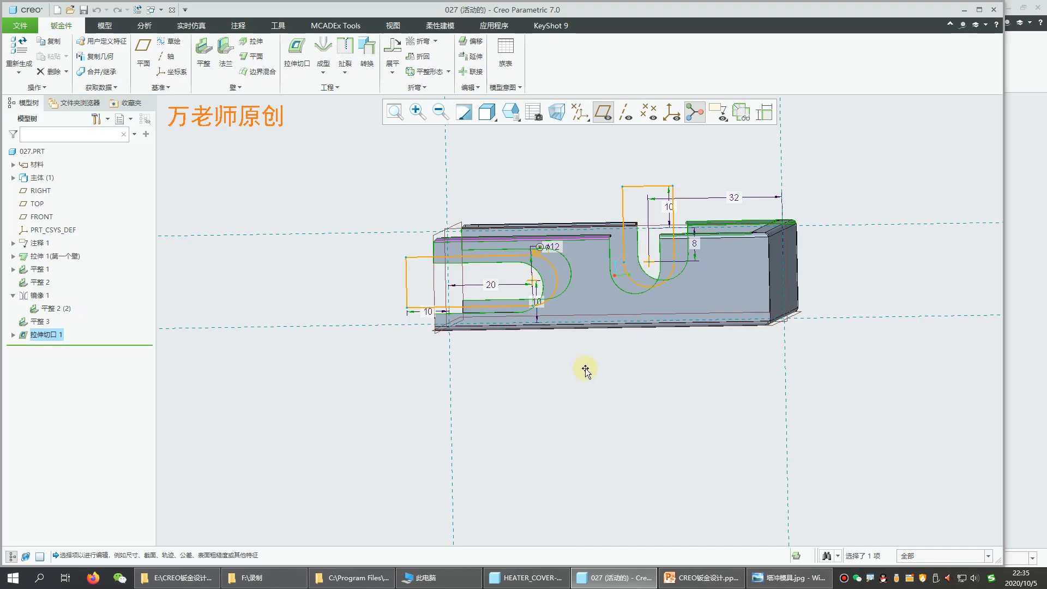
{"action": "middle_click_drag", "start_coordinate": [588, 371], "coordinate": [538, 309]}
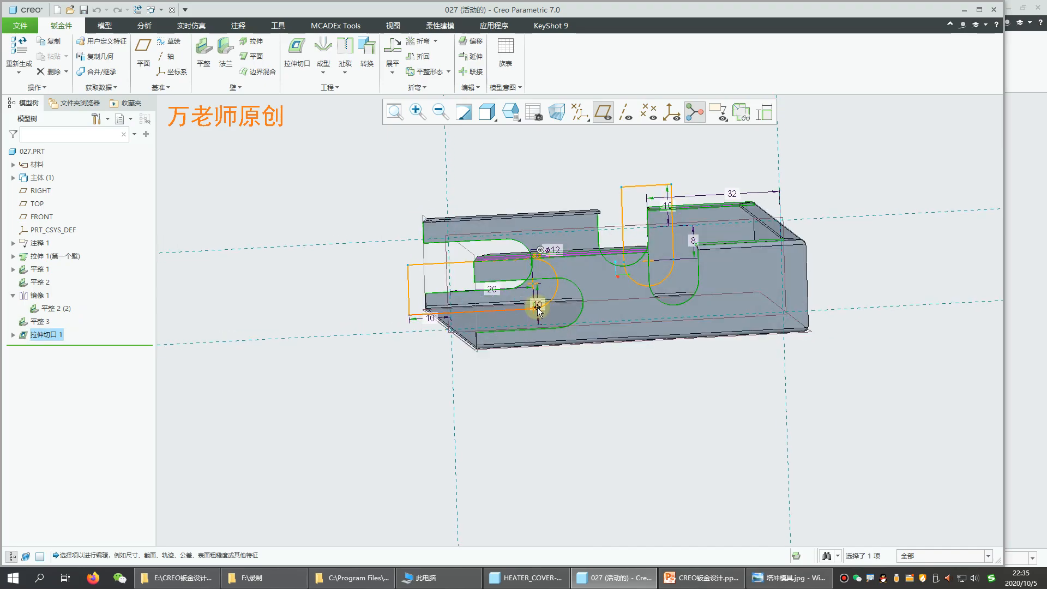
{"action": "double_click", "coordinate": [538, 304]}
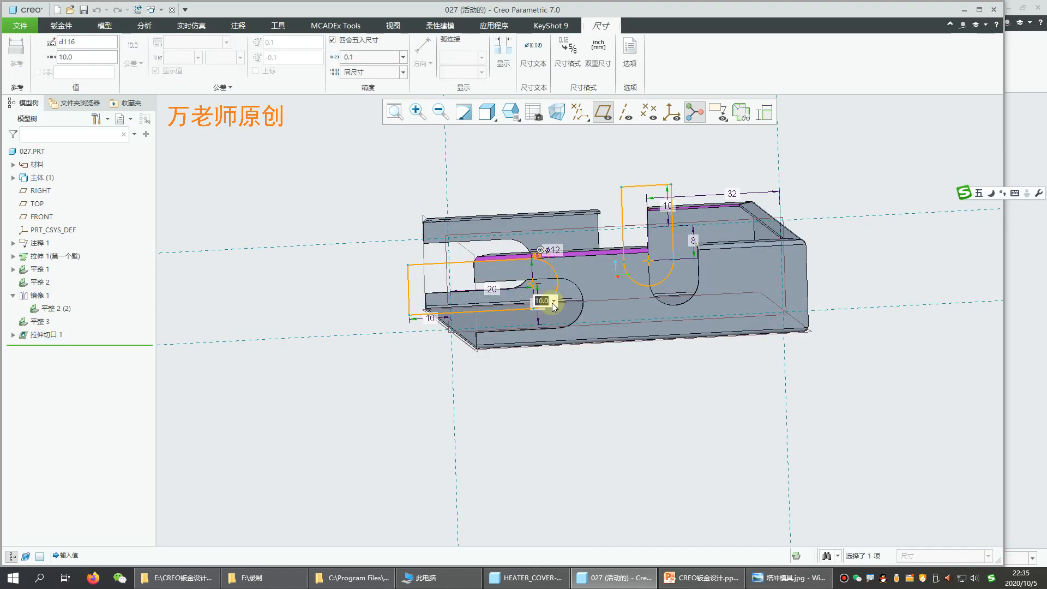
{"action": "type", "text": "12"}
{"action": "key", "text": "Return"}
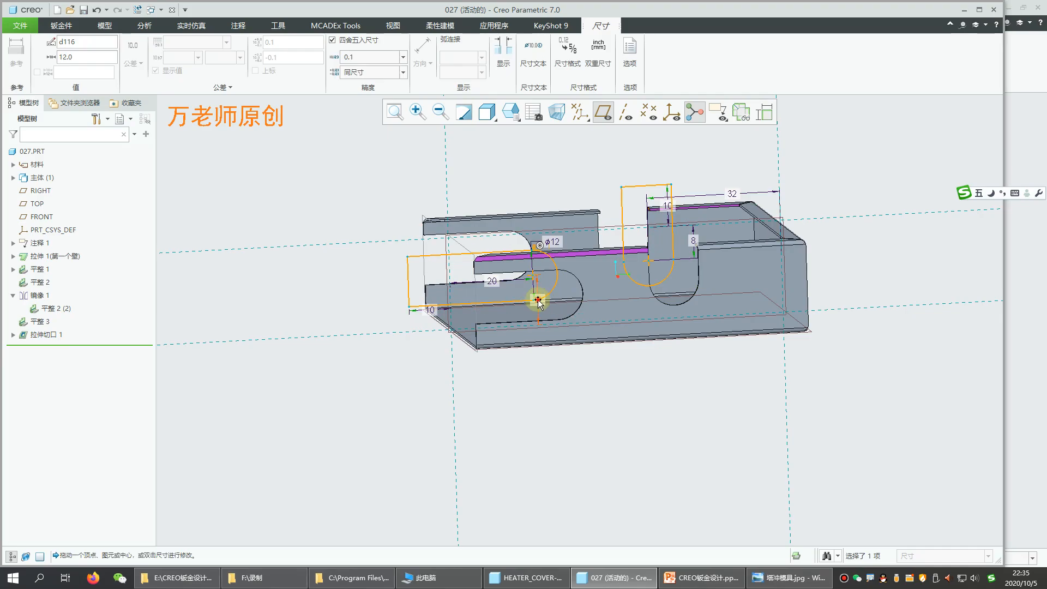
{"action": "double_click", "coordinate": [538, 301]}
{"action": "type", "text": "1"}
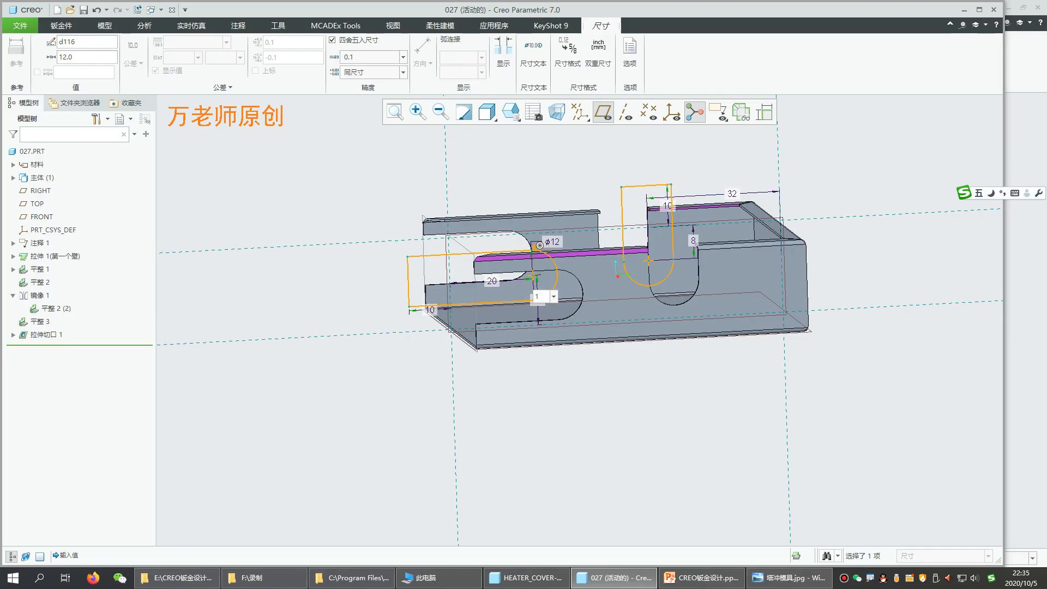
{"action": "type", "text": "1"}
{"action": "key", "text": "Return"}
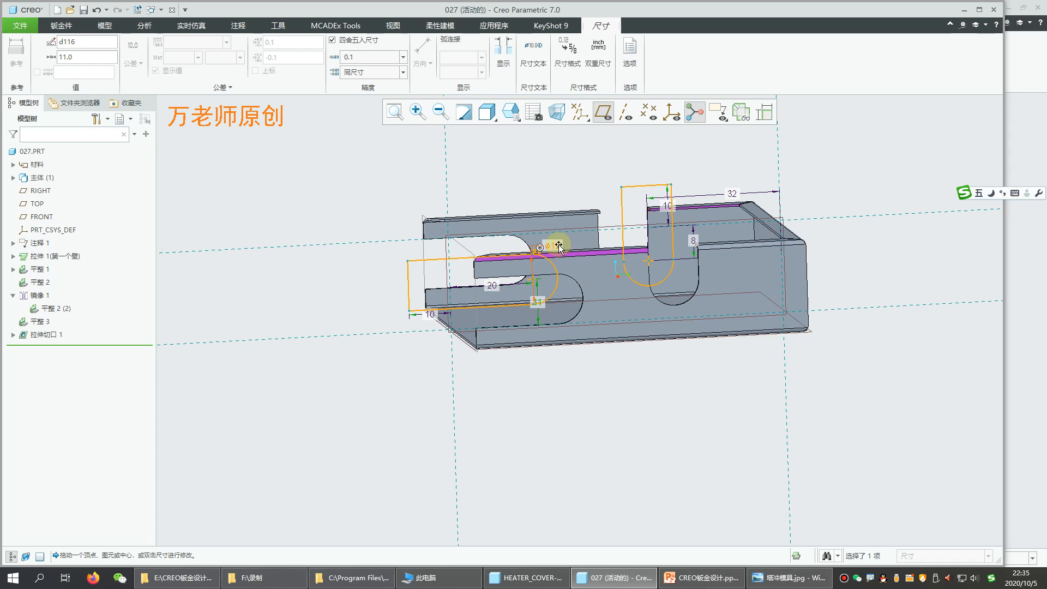
Set the slot arc diameter to 10 and regenerate the part
{"action": "double_click", "coordinate": [558, 245]}
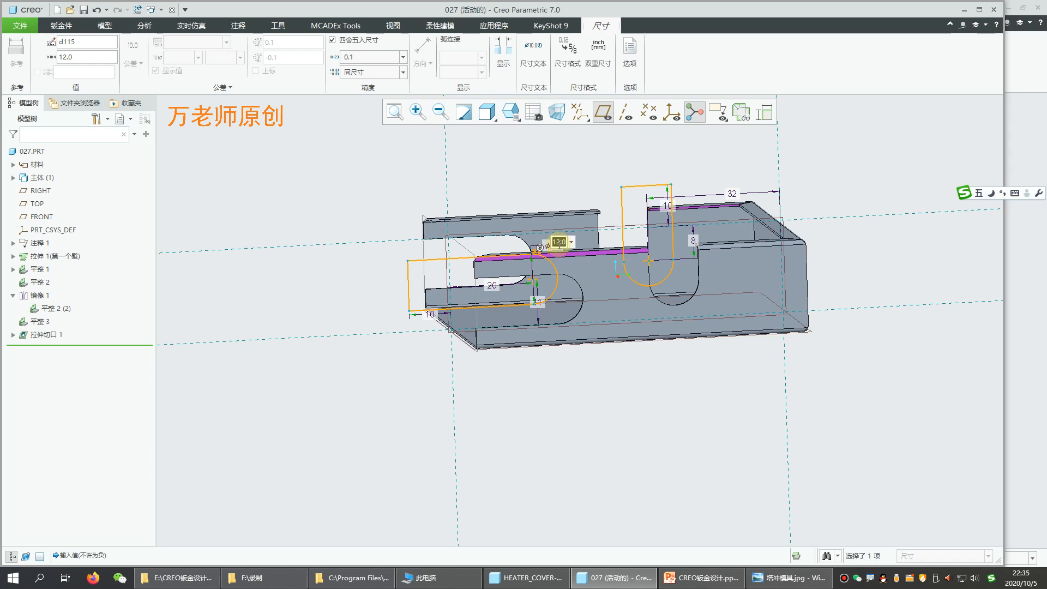
{"action": "type", "text": "10"}
{"action": "key", "text": "Return"}
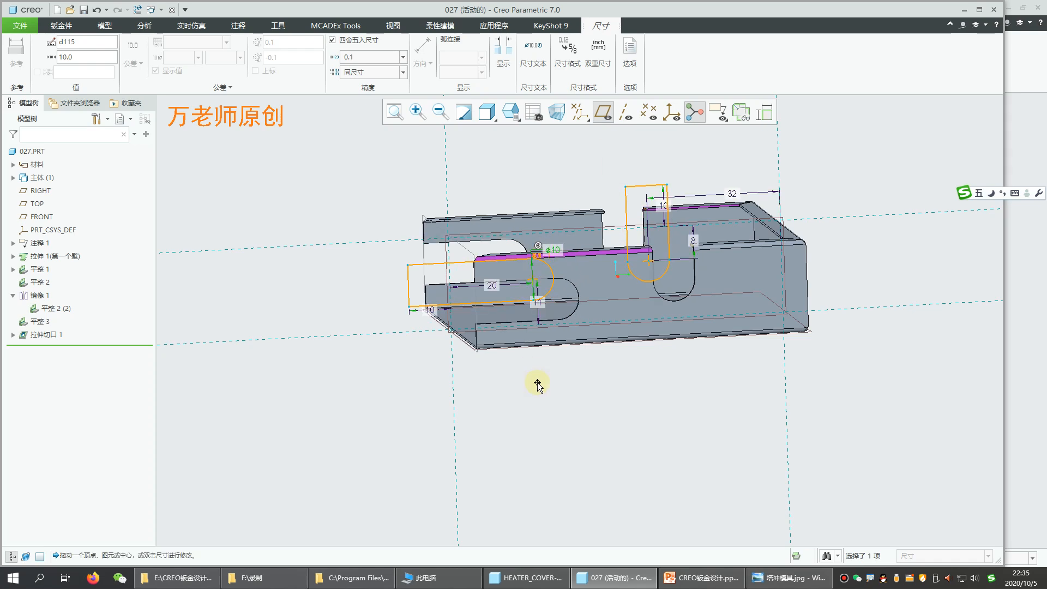
{"action": "left_click", "coordinate": [537, 384]}
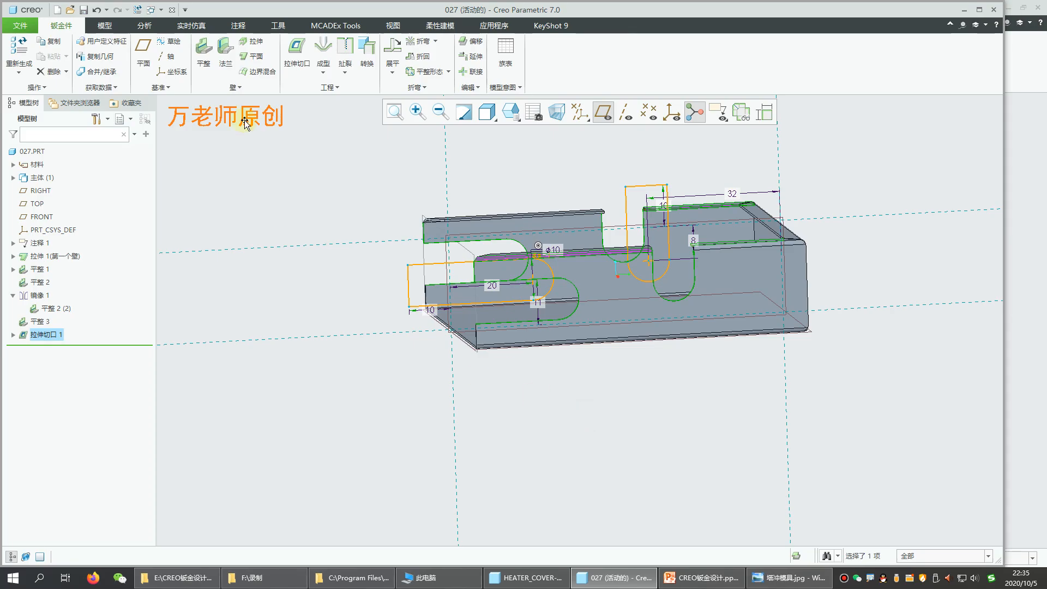
{"action": "left_click", "coordinate": [7, 65]}
Switch to the HEATER_COVER-OK window to examine its side-wall slots, and return to part 027
{"action": "mouse_move", "coordinate": [579, 402]}
{"action": "middle_mouse_down"}
{"action": "mouse_move", "coordinate": [533, 376]}
{"action": "mouse_move", "coordinate": [609, 441]}
{"action": "mouse_move", "coordinate": [474, 460]}
{"action": "mouse_move", "coordinate": [515, 477]}
{"action": "mouse_move", "coordinate": [538, 463]}
{"action": "mouse_move", "coordinate": [518, 474]}
{"action": "middle_mouse_up"}
{"action": "left_click", "coordinate": [519, 583]}
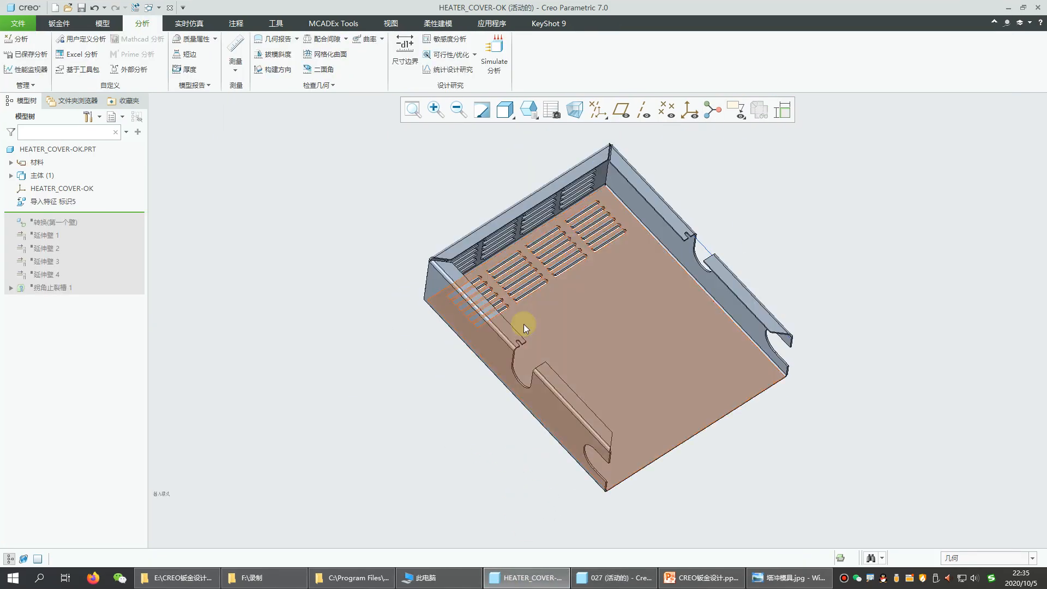
{"action": "scroll", "coordinate": [691, 240], "scroll_direction": "down", "scroll_amount": 3}
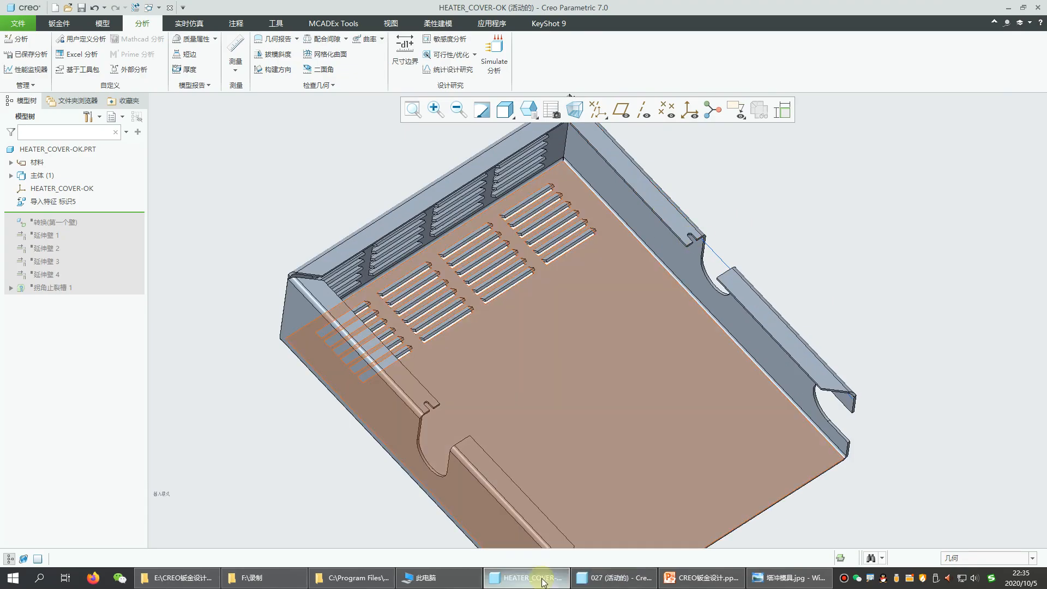
{"action": "left_click", "coordinate": [582, 579]}
Edit the extruded cut's dimensions, setting the horizontal slot centre's distance from the open end of the wall to 15
{"action": "middle_click_drag", "start_coordinate": [626, 410], "coordinate": [579, 420]}
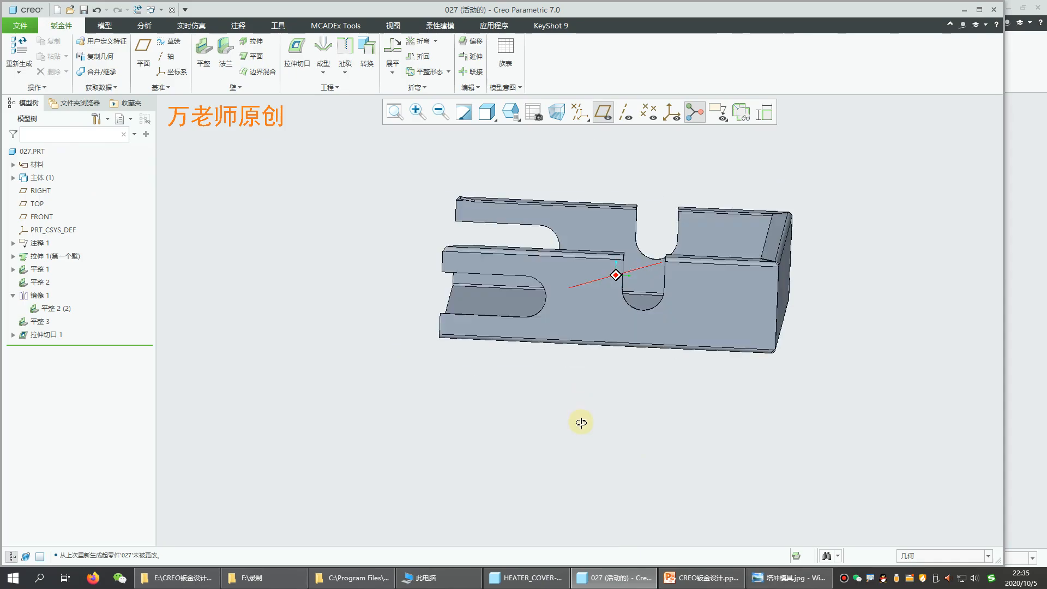
{"action": "left_click", "coordinate": [569, 294]}
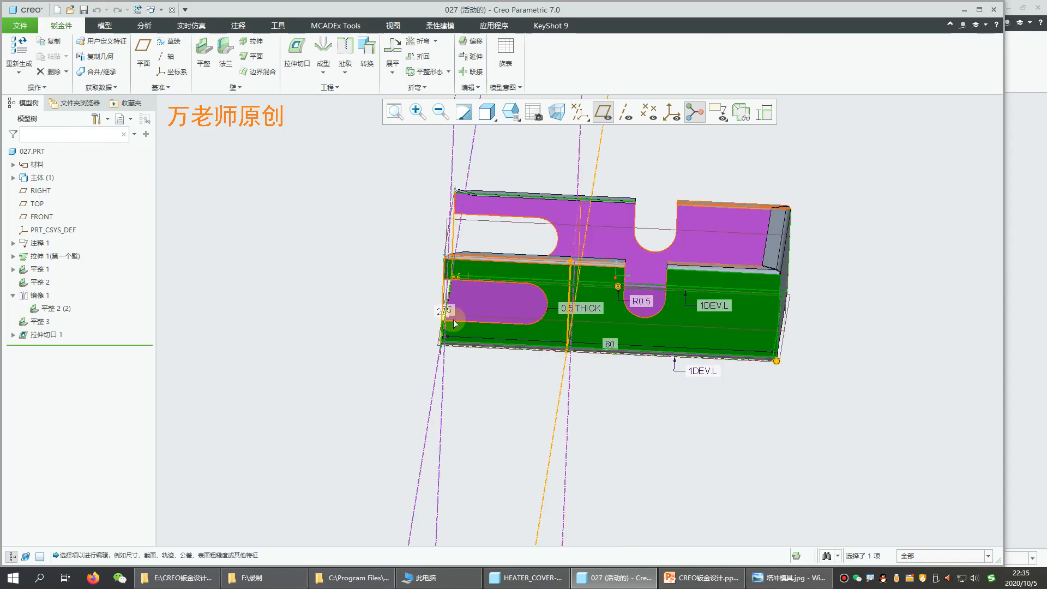
{"action": "left_click", "coordinate": [323, 345]}
{"action": "left_click", "coordinate": [35, 338]}
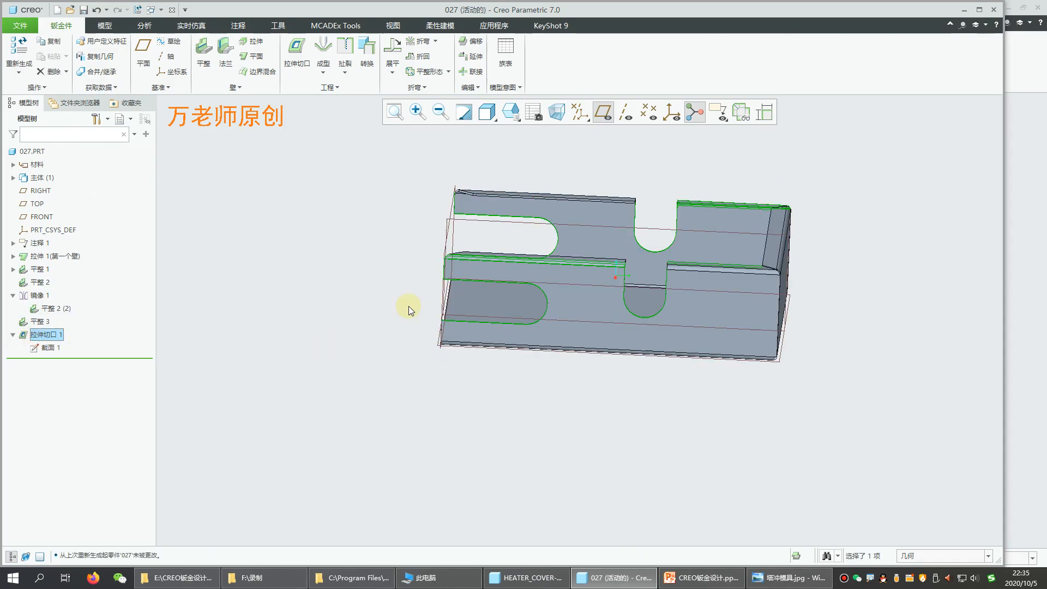
{"action": "left_click", "coordinate": [58, 335]}
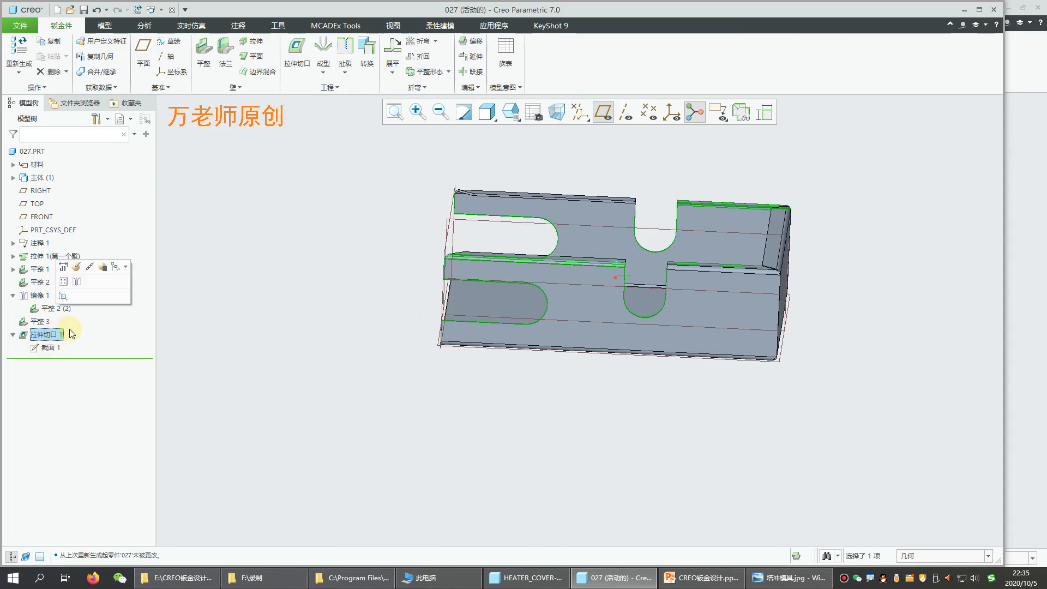
{"action": "left_click", "coordinate": [63, 267]}
{"action": "double_click", "coordinate": [493, 270]}
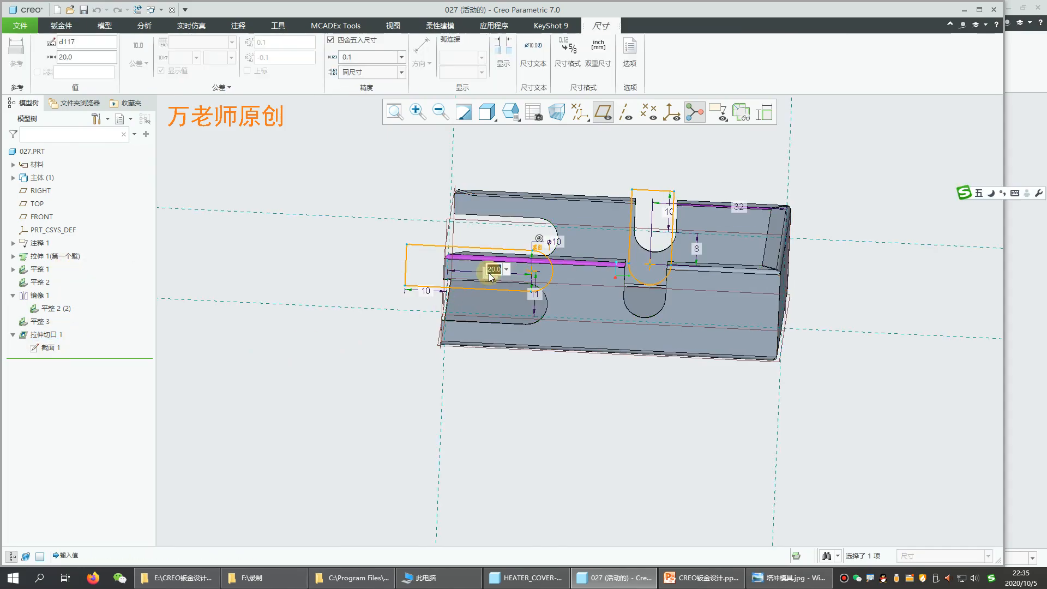
{"action": "key", "text": "Return"}
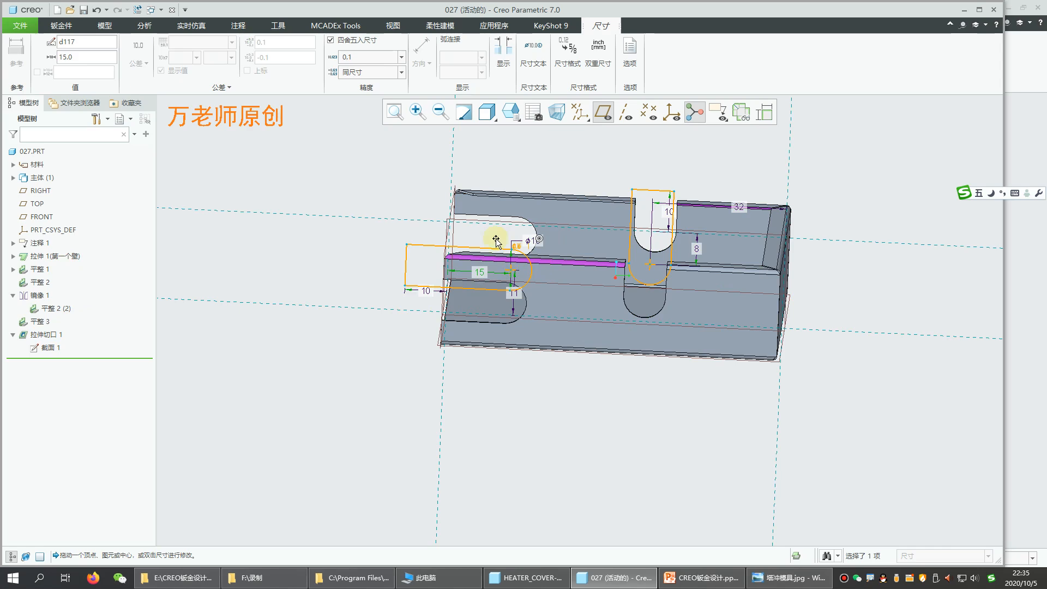
{"action": "left_click", "coordinate": [540, 456]}
{"action": "middle_click_drag", "start_coordinate": [587, 380], "coordinate": [679, 414]}
{"action": "left_click", "coordinate": [365, 259]}
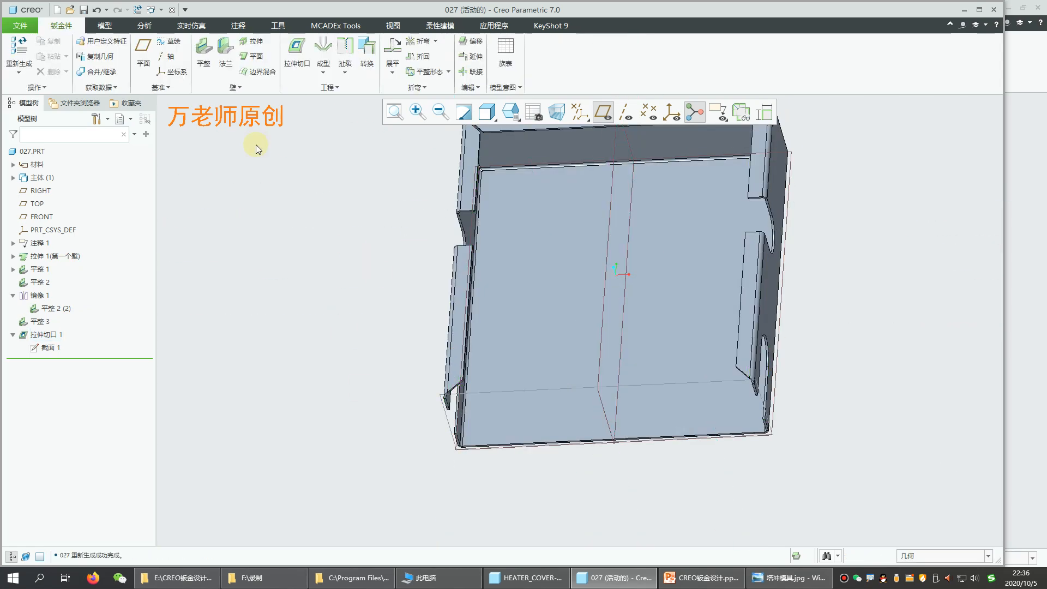
Start an extruded cut sketched on the face of the inward-bent side-wall flange
{"action": "left_click", "coordinate": [298, 50]}
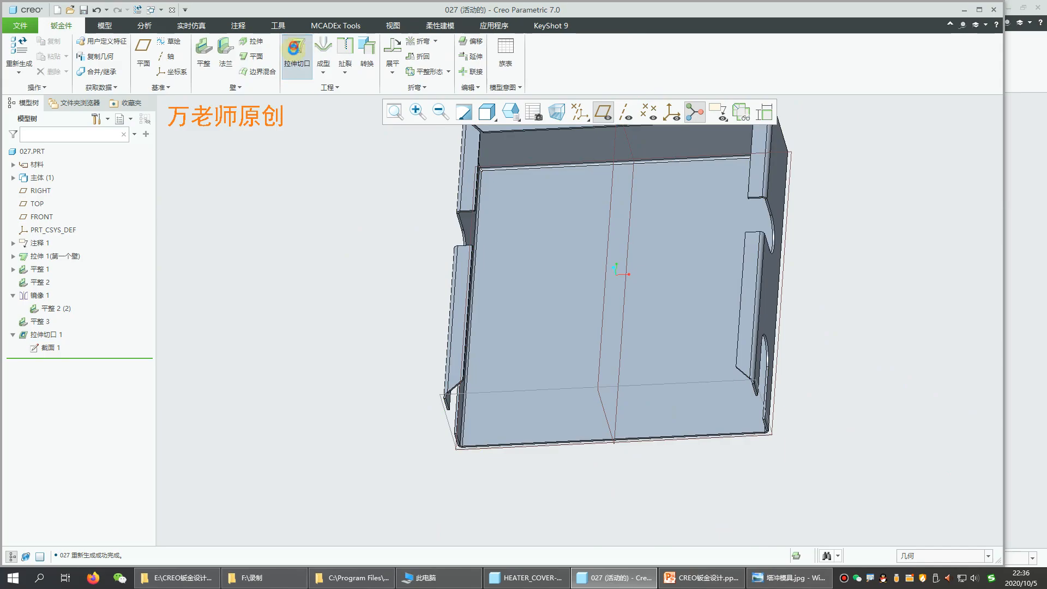
{"action": "left_click", "coordinate": [460, 287]}
{"action": "left_click", "coordinate": [680, 118]}
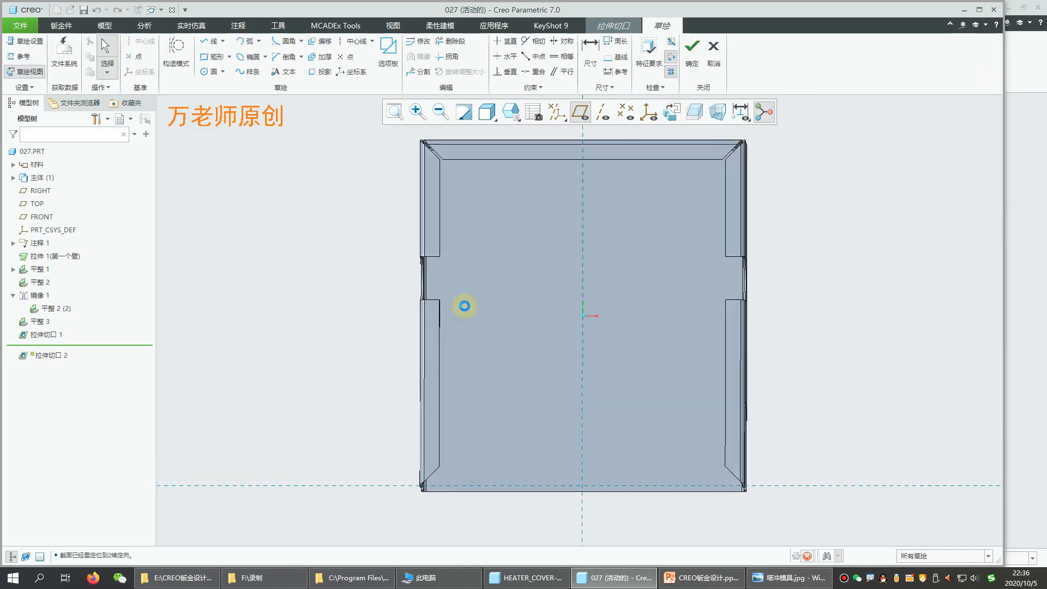
{"action": "scroll", "coordinate": [421, 270], "scroll_direction": "up", "scroll_amount": 5}
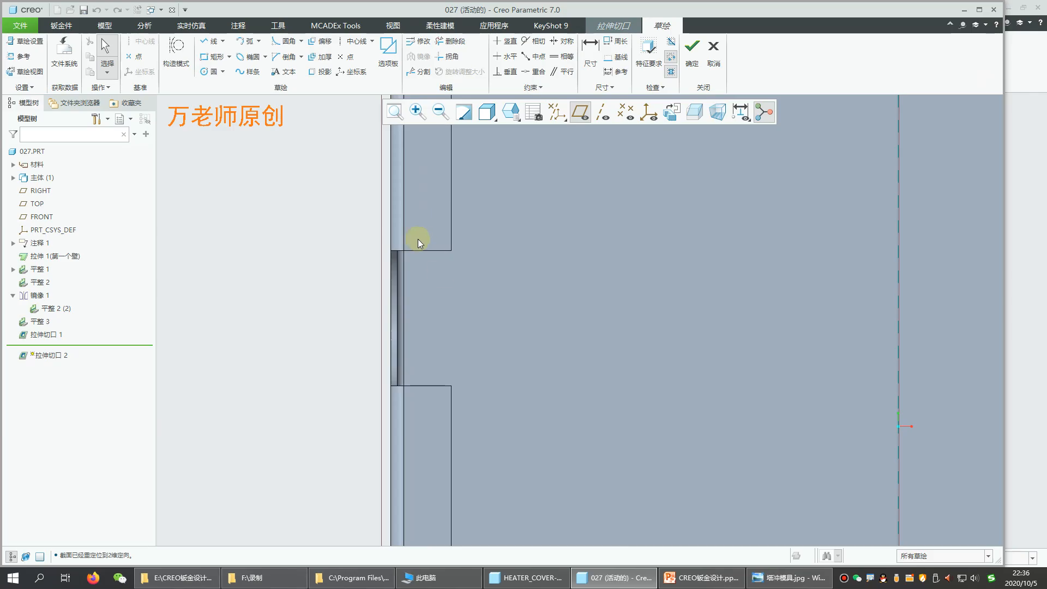
Add vertical centrelines through the midpoint of the upper-left flange's lower edge and along the part's middle axis
{"action": "left_click", "coordinate": [211, 56]}
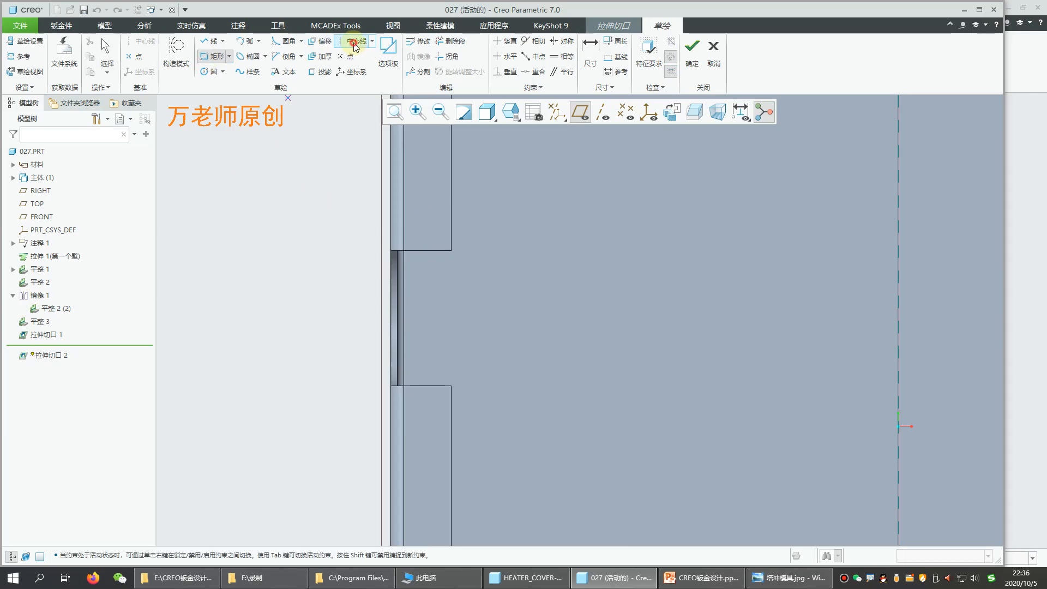
{"action": "left_click", "coordinate": [354, 42]}
{"action": "left_click", "coordinate": [428, 250]}
{"action": "left_click", "coordinate": [427, 196]}
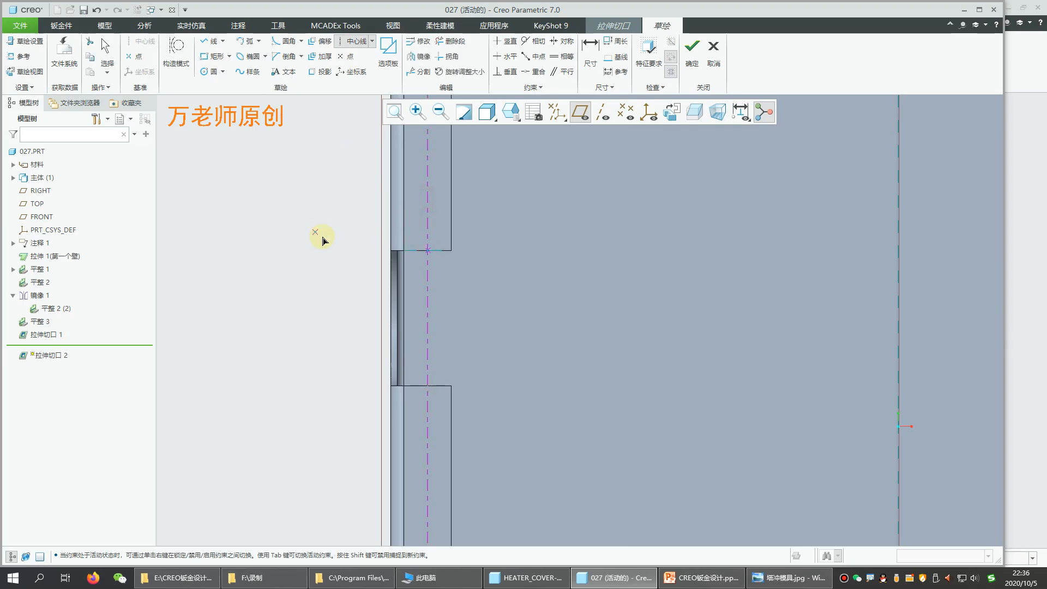
{"action": "scroll", "coordinate": [301, 293], "scroll_direction": "up", "scroll_amount": 4}
{"action": "scroll", "coordinate": [551, 298], "scroll_direction": "up", "scroll_amount": 3}
{"action": "left_click", "coordinate": [549, 298]}
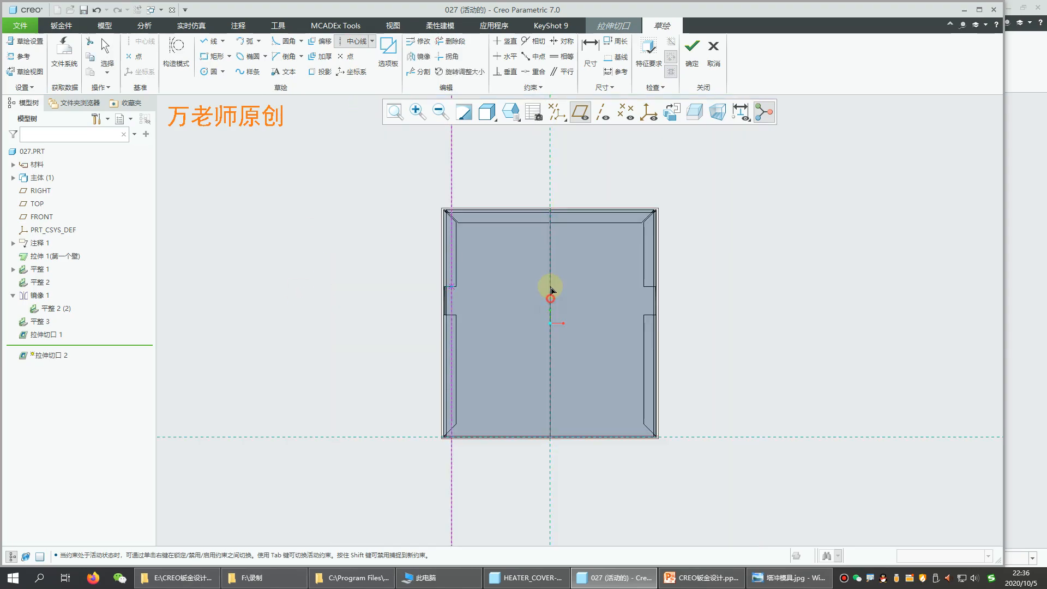
{"action": "middle_click", "coordinate": [549, 189]}
{"action": "middle_click", "coordinate": [518, 164]}
{"action": "scroll", "coordinate": [450, 290], "scroll_direction": "down", "scroll_amount": 8}
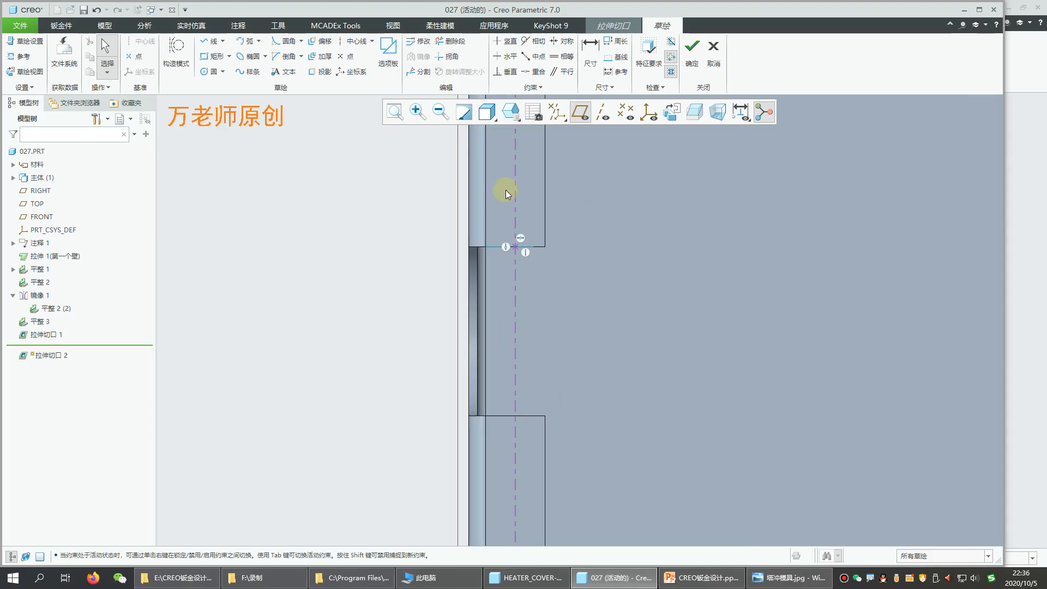
Draw a rectangle about 1.3 wide and 2.8 high, symmetric about the flange centreline and rising from the flange's lower edge
{"action": "left_click", "coordinate": [212, 56]}
{"action": "scroll", "coordinate": [522, 253], "scroll_direction": "down", "scroll_amount": 3}
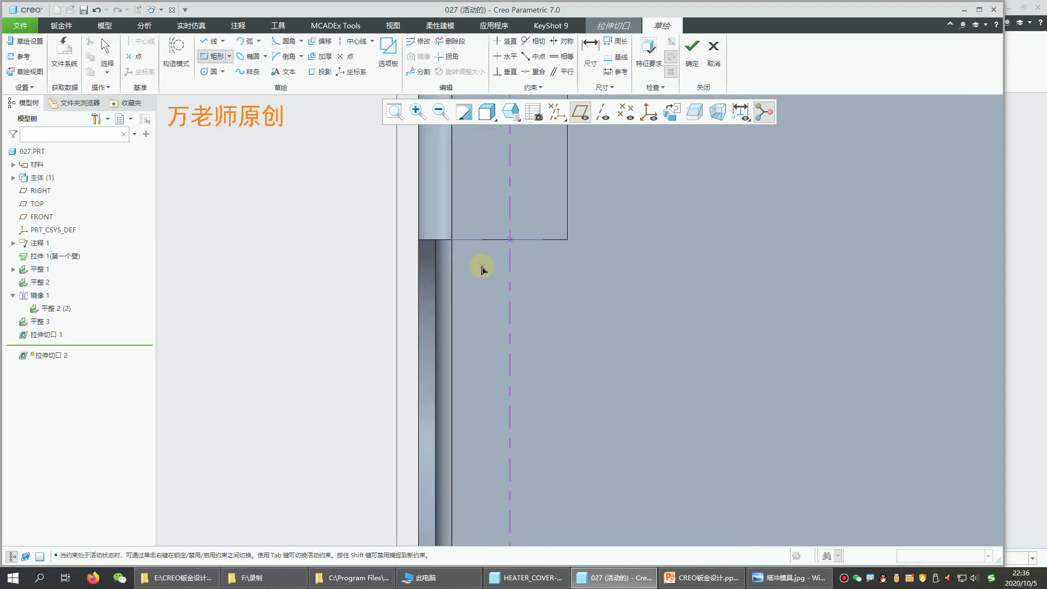
{"action": "left_click", "coordinate": [486, 239]}
{"action": "left_click", "coordinate": [531, 147]}
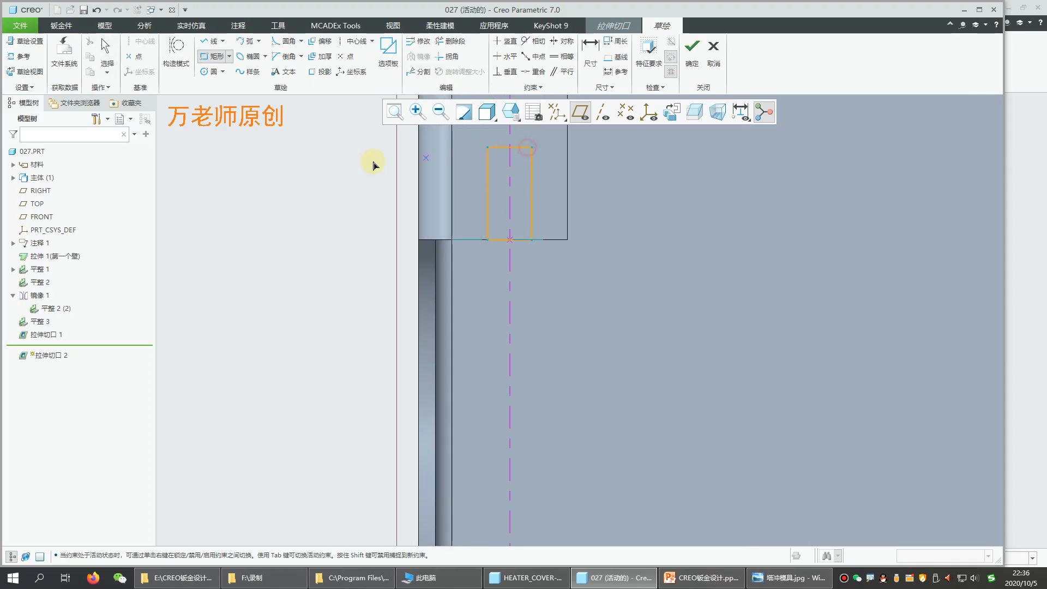
{"action": "middle_click", "coordinate": [334, 143]}
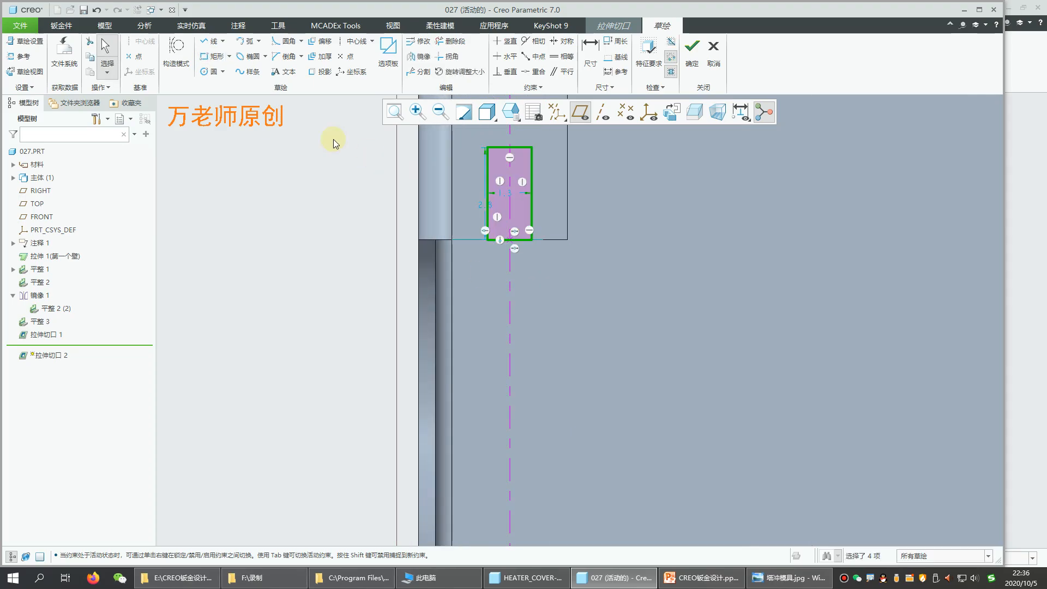
Cap the rectangle's upper end with a semicircular arc joining its two upper corners, centred on the flange centreline
{"action": "left_click", "coordinate": [247, 41]}
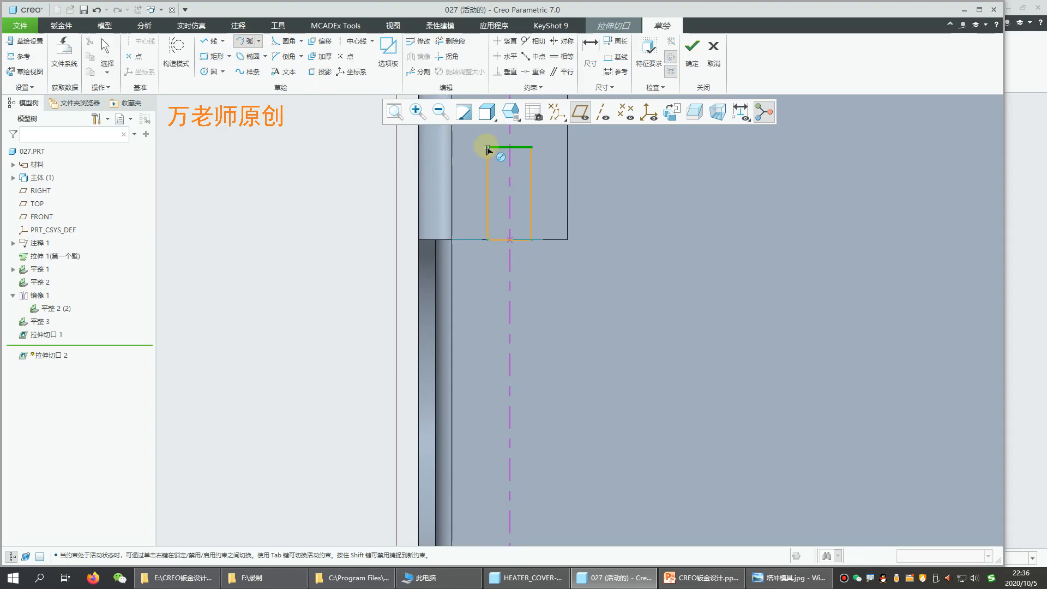
{"action": "left_click", "coordinate": [487, 148]}
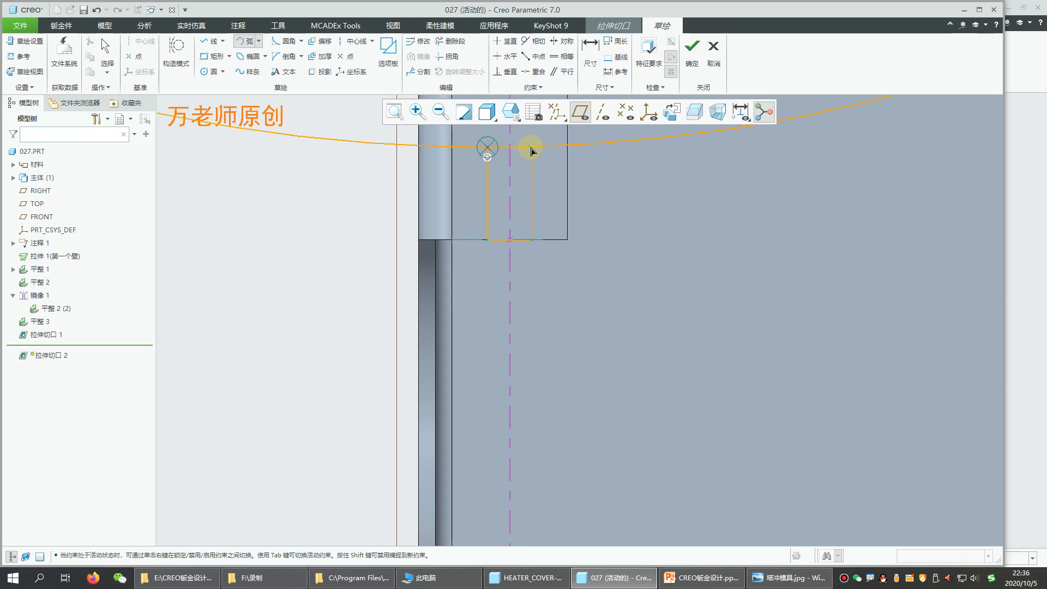
{"action": "middle_click", "coordinate": [534, 151]}
{"action": "left_click", "coordinate": [532, 148]}
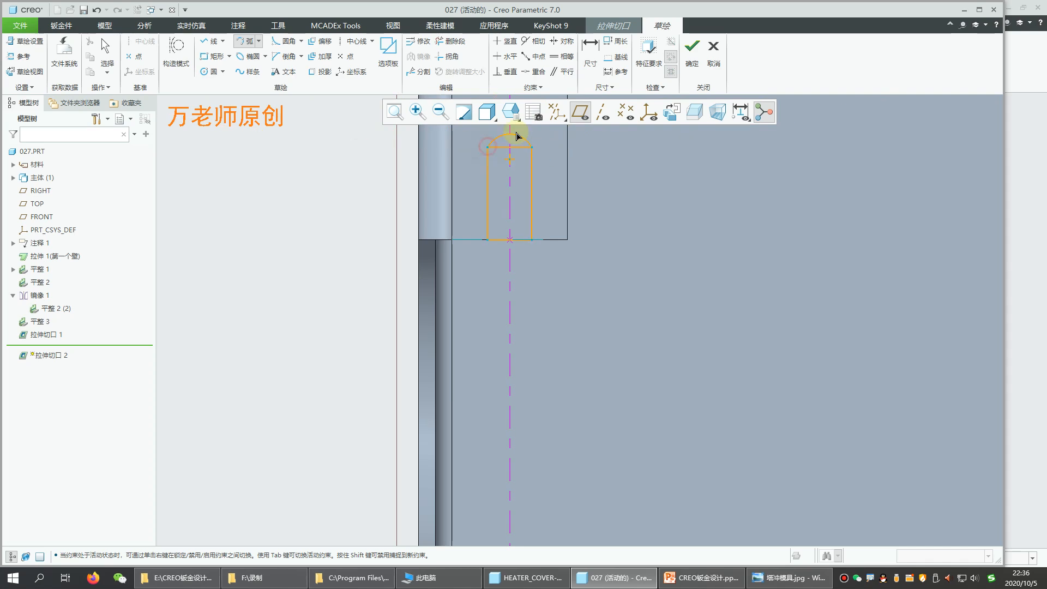
{"action": "scroll", "coordinate": [499, 312], "scroll_direction": "up", "scroll_amount": 1}
{"action": "scroll", "coordinate": [503, 213], "scroll_direction": "up", "scroll_amount": 1}
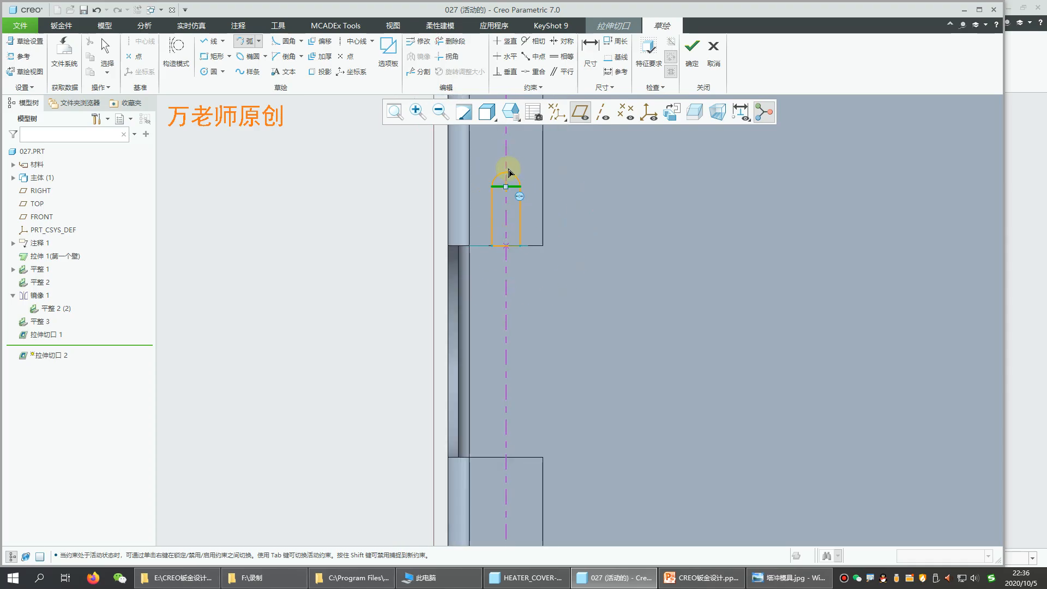
{"action": "left_click", "coordinate": [507, 170]}
{"action": "middle_click", "coordinate": [618, 210]}
{"action": "scroll", "coordinate": [526, 173], "scroll_direction": "down", "scroll_amount": 2}
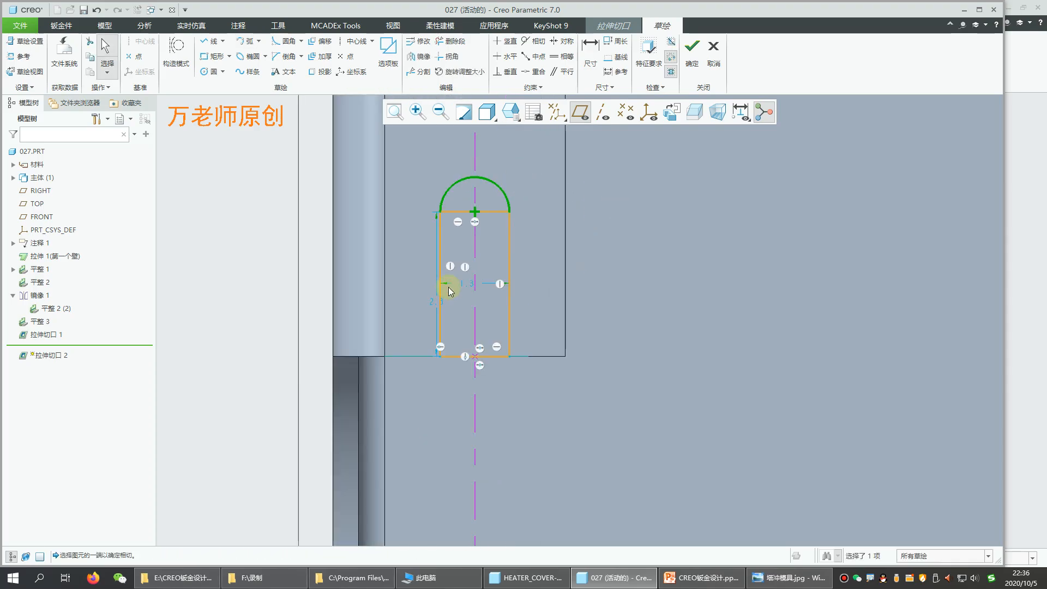
Set the slot rectangle's height to 4 and its width to 1.5
{"action": "left_click_drag", "start_coordinate": [434, 303], "coordinate": [403, 303]}
{"action": "double_click", "coordinate": [399, 300]}
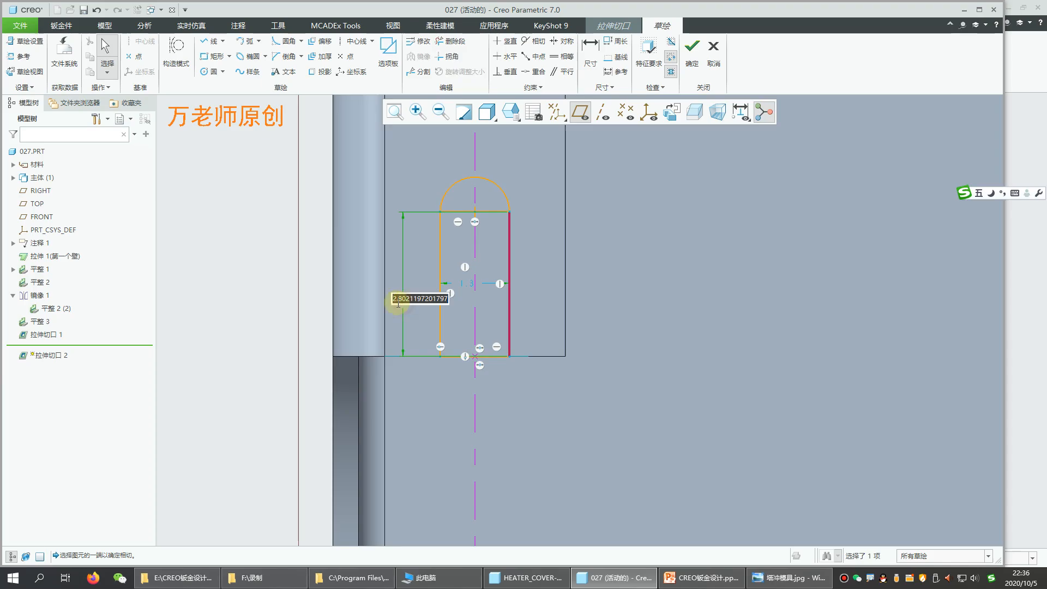
{"action": "type", "text": "4"}
{"action": "key", "text": "Return"}
{"action": "left_click", "coordinate": [469, 285]}
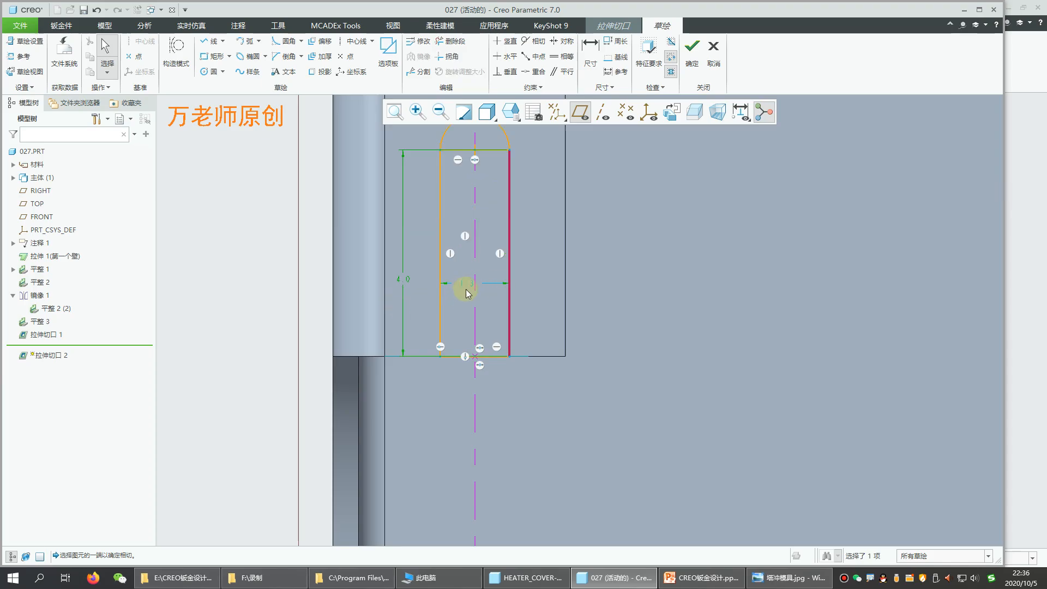
{"action": "double_click", "coordinate": [471, 288]}
{"action": "type", "text": "5"}
{"action": "key", "text": "Return"}
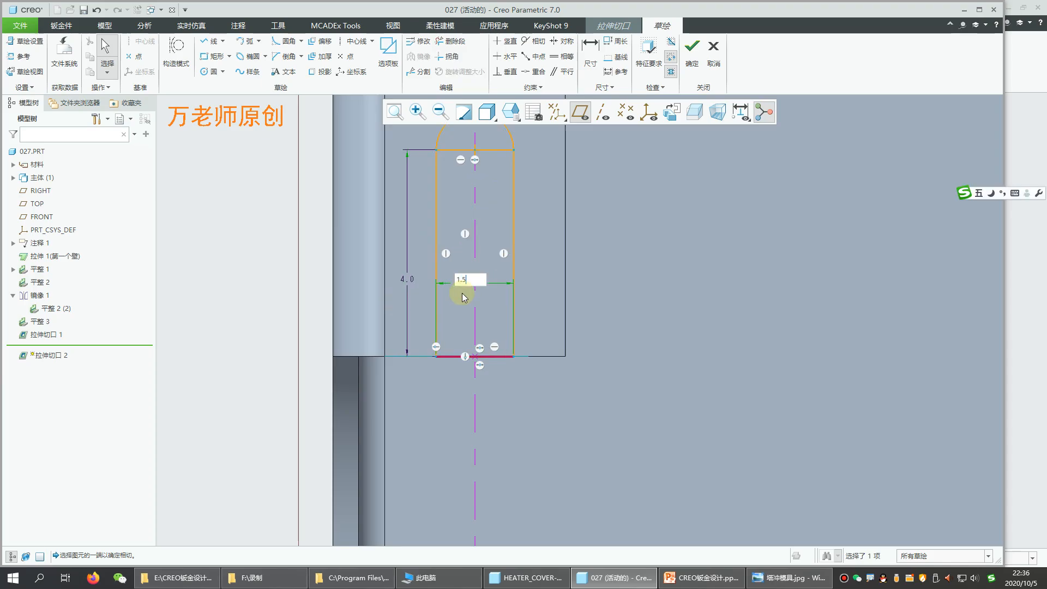
Convert the straight line beneath the slot's arc into construction geometry
{"action": "scroll", "coordinate": [469, 311], "scroll_direction": "down", "scroll_amount": 3}
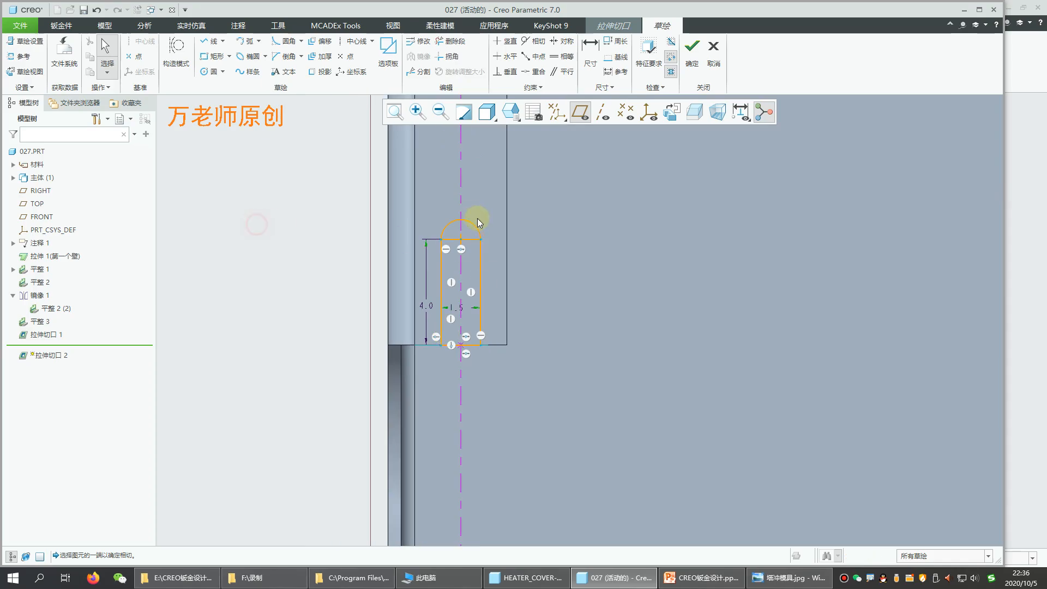
{"action": "left_click", "coordinate": [472, 244]}
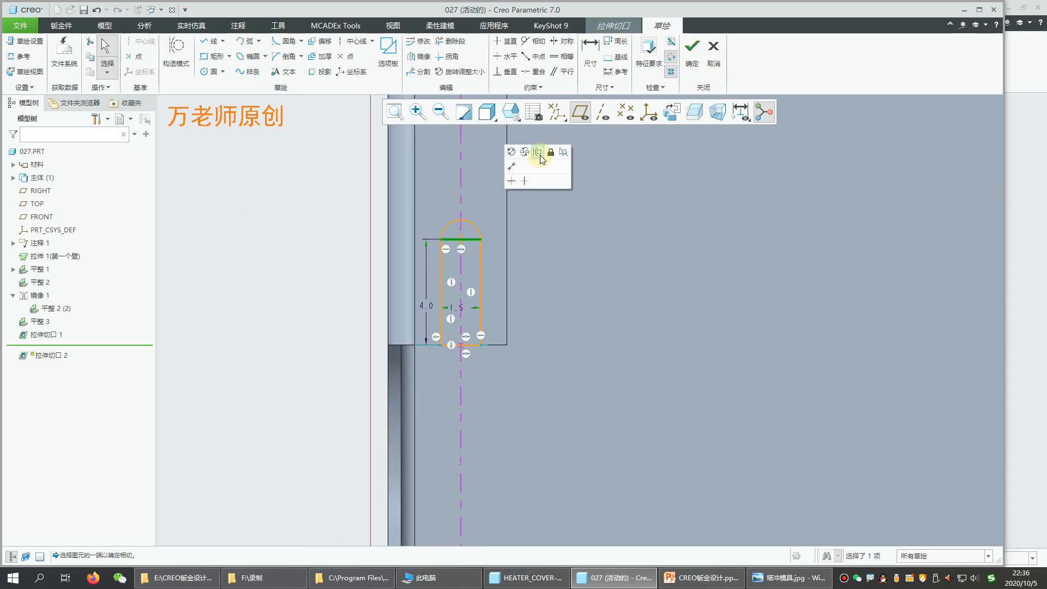
{"action": "left_click", "coordinate": [537, 153]}
Mirror the slot profile about the part's middle centreline onto the opposite flange
{"action": "scroll", "coordinate": [305, 300], "scroll_direction": "down", "scroll_amount": 3}
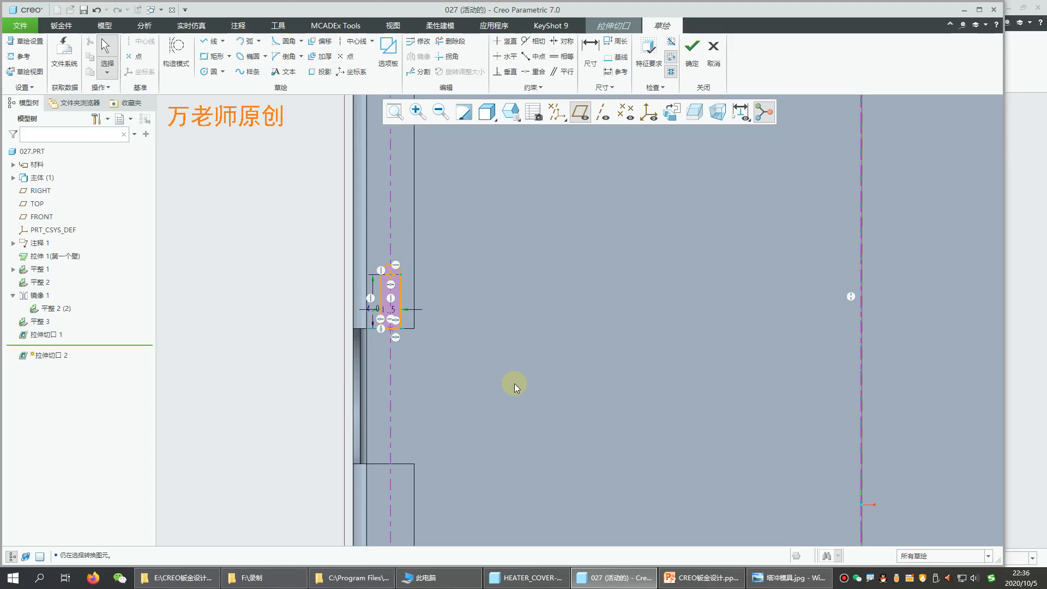
{"action": "left_click_drag", "start_coordinate": [314, 233], "coordinate": [515, 383]}
{"action": "scroll", "coordinate": [495, 371], "scroll_direction": "down", "scroll_amount": 3}
{"action": "left_click", "coordinate": [422, 57]}
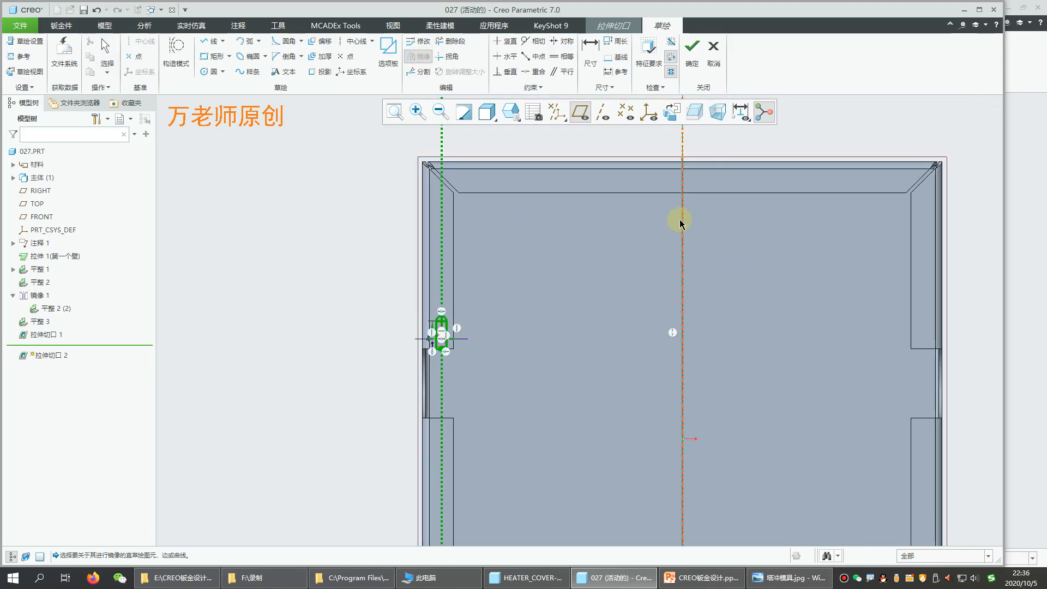
{"action": "left_click", "coordinate": [681, 222]}
Finish the sketch and complete the extruded cut, making the slots in both upper side-wall flanges
{"action": "left_click", "coordinate": [692, 55]}
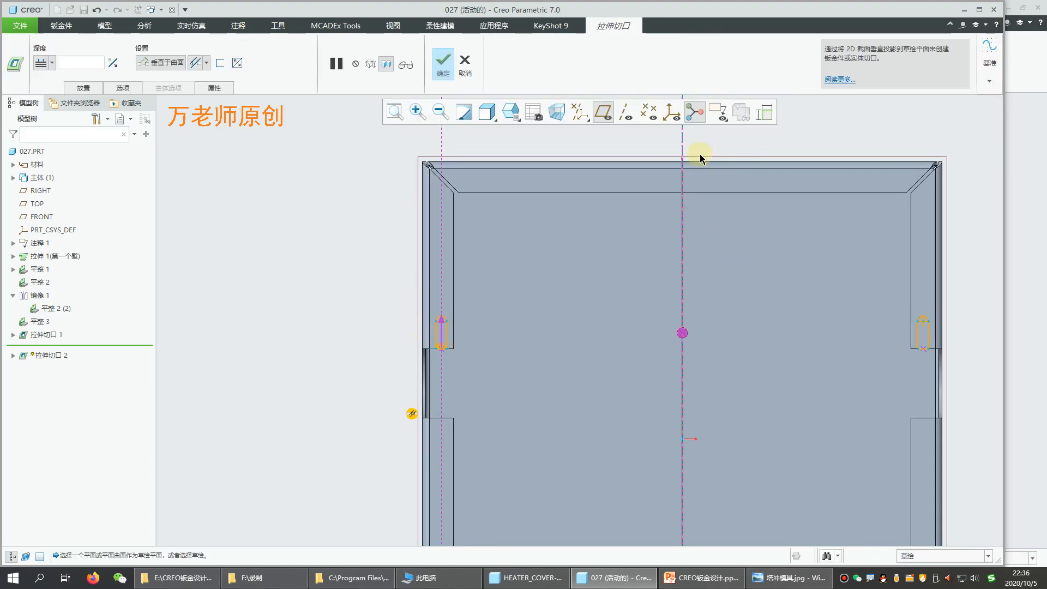
{"action": "middle_click_drag", "start_coordinate": [554, 311], "coordinate": [544, 254]}
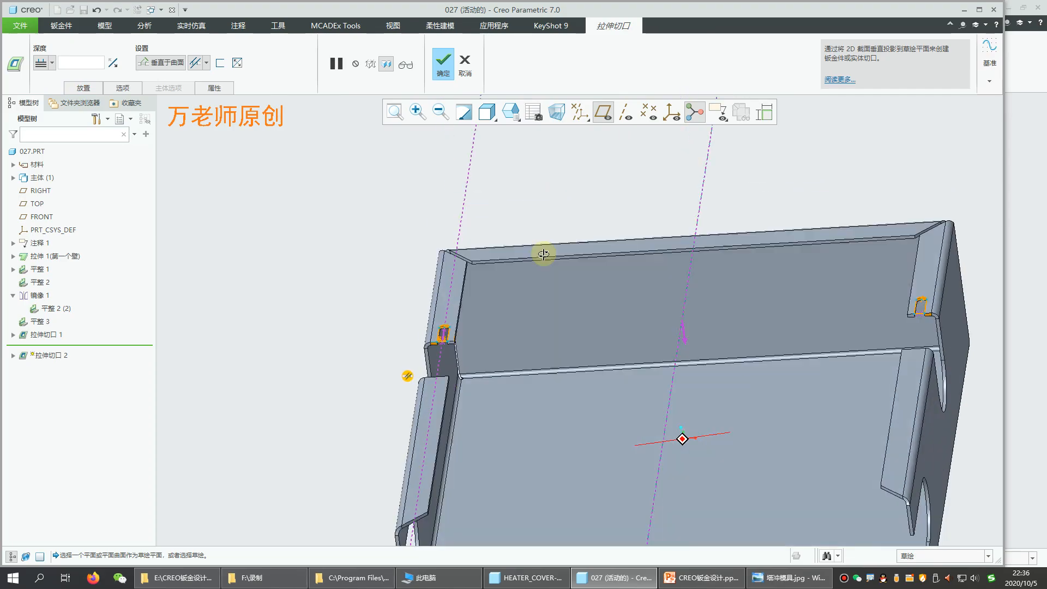
{"action": "left_click", "coordinate": [442, 63]}
{"action": "scroll", "coordinate": [442, 267], "scroll_direction": "down", "scroll_amount": 3}
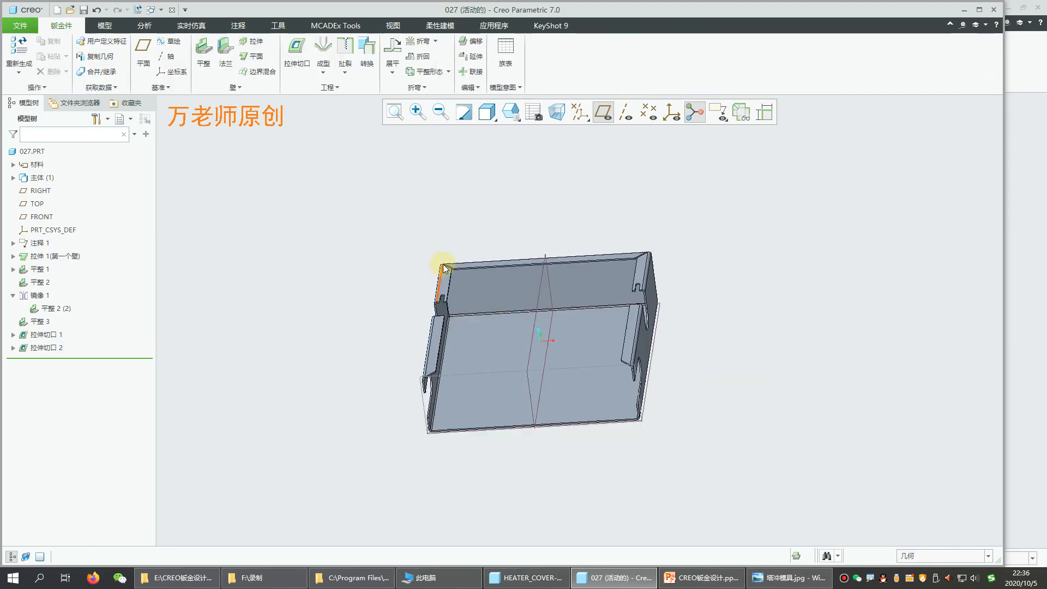
{"action": "middle_click_drag", "start_coordinate": [442, 267], "coordinate": [458, 289]}
{"action": "scroll", "coordinate": [455, 290], "scroll_direction": "up", "scroll_amount": 5}
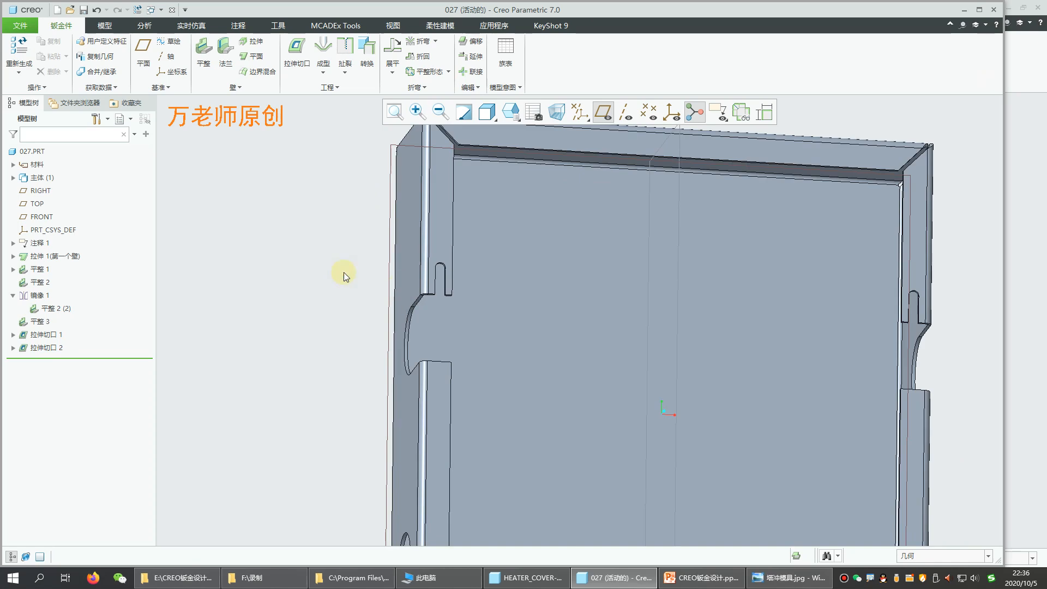
Edit the second extruded cut's dimensions to shorten the straight height of the flange slots, and regenerate the part
{"action": "left_click", "coordinate": [62, 349]}
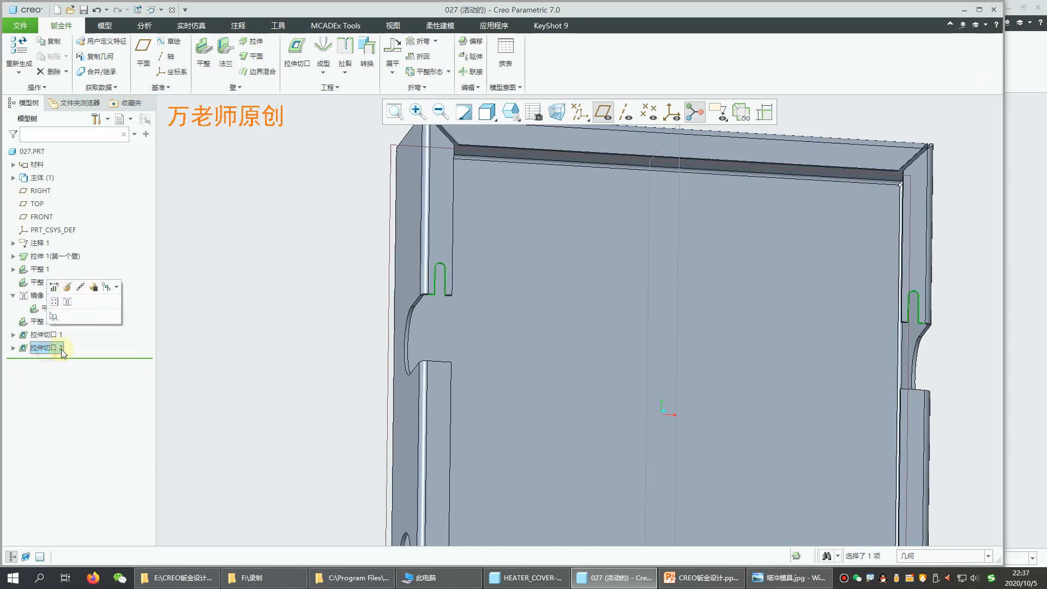
{"action": "left_click", "coordinate": [65, 287]}
{"action": "scroll", "coordinate": [436, 284], "scroll_direction": "up", "scroll_amount": 4}
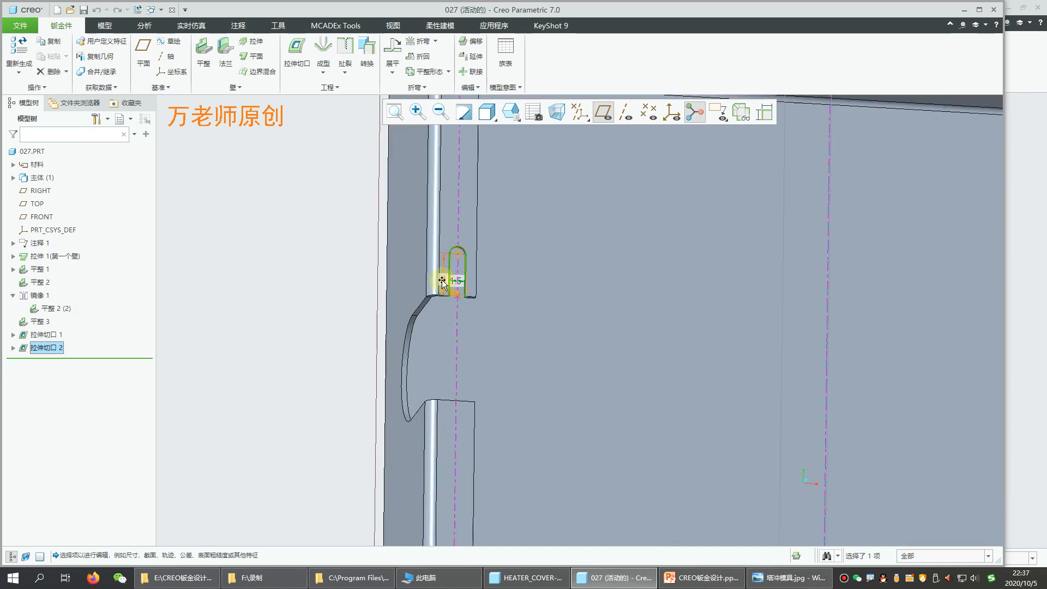
{"action": "double_click", "coordinate": [442, 280]}
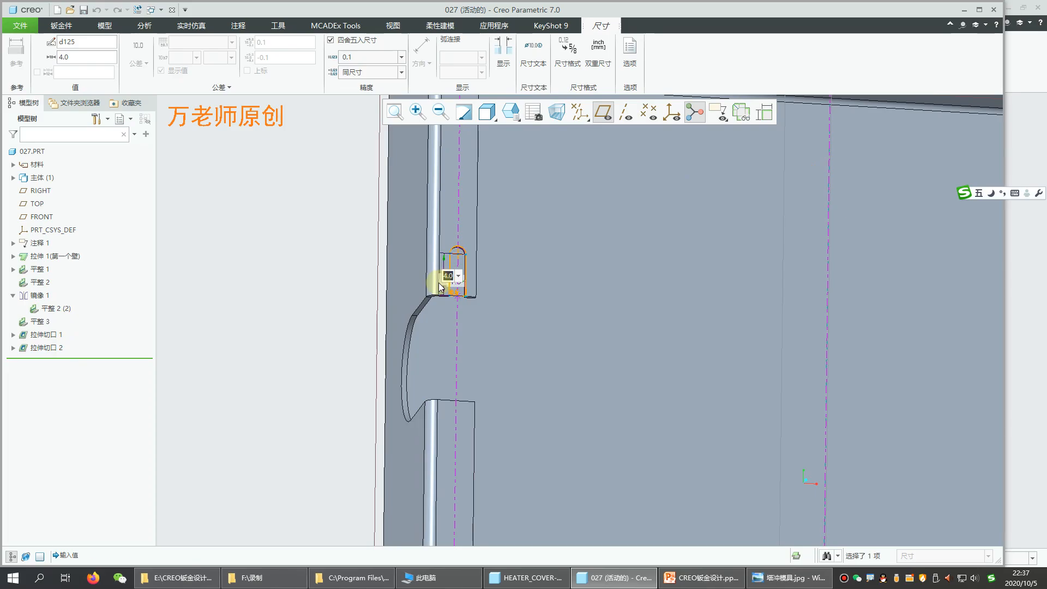
{"action": "type", "text": "1.5"}
{"action": "key", "text": "Return"}
{"action": "left_click", "coordinate": [257, 287]}
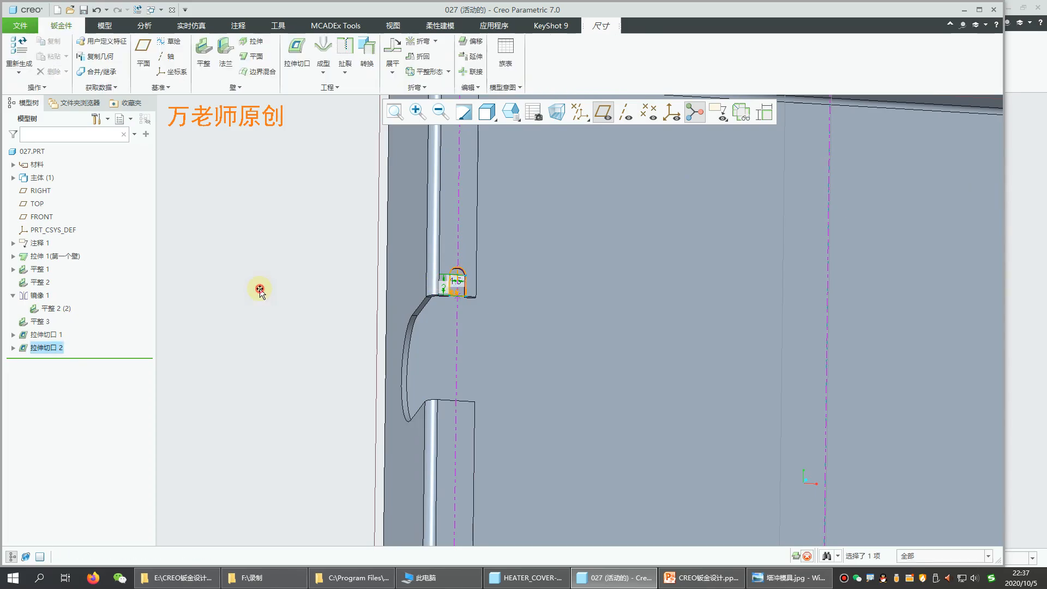
{"action": "left_click", "coordinate": [22, 51]}
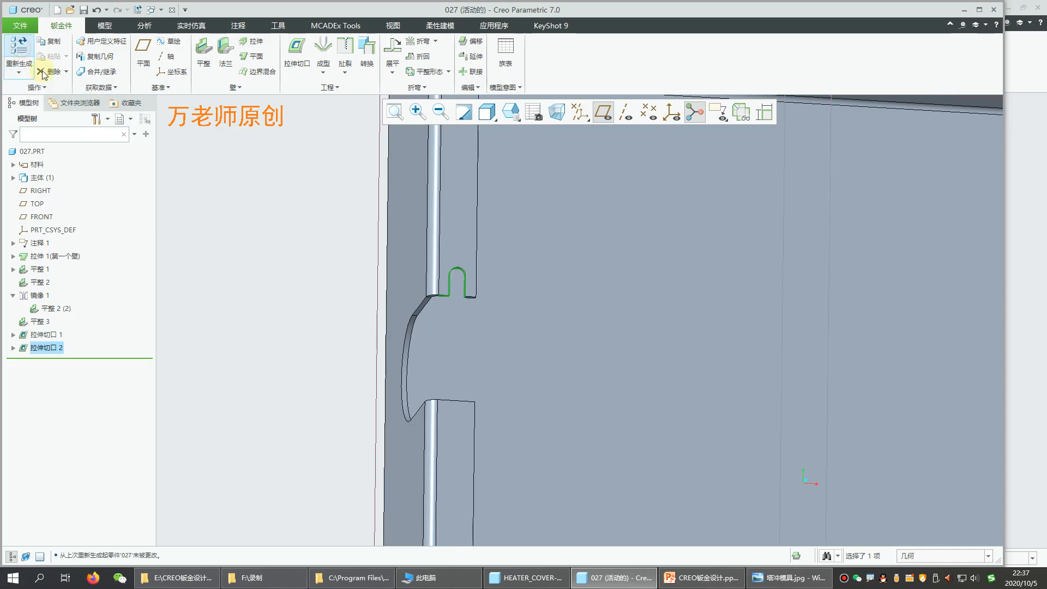
{"action": "left_click", "coordinate": [282, 242]}
{"action": "scroll", "coordinate": [339, 300], "scroll_direction": "up", "scroll_amount": 5}
{"action": "middle_click_drag", "start_coordinate": [345, 303], "coordinate": [507, 276]}
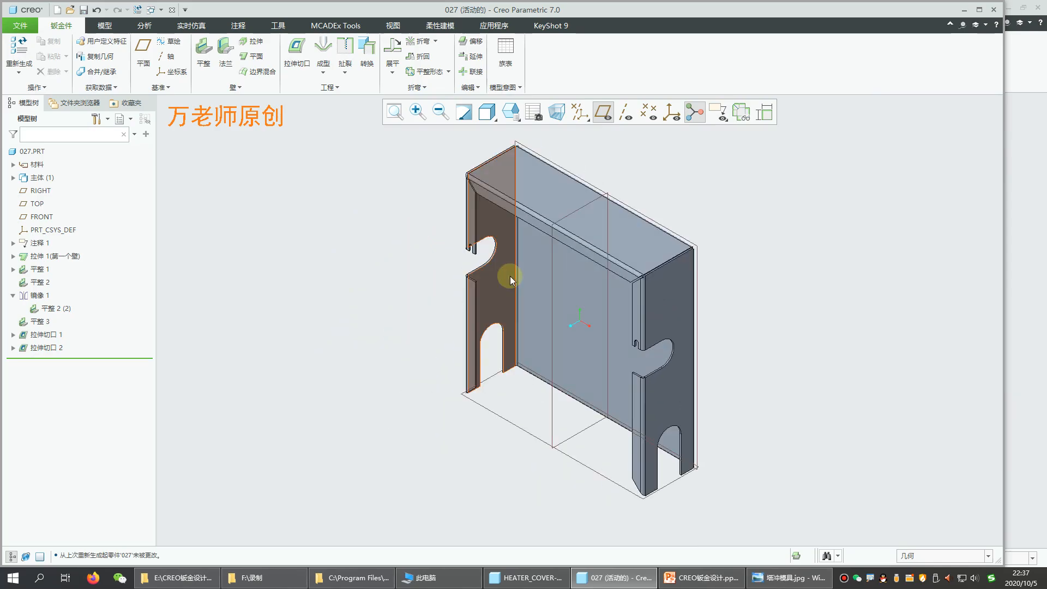
Switch to the HEATER_COVER-OK window and examine the rows of vent slots near the corner of the cover's large face
{"action": "left_click", "coordinate": [525, 578]}
{"action": "middle_click_drag", "start_coordinate": [491, 231], "coordinate": [401, 206]}
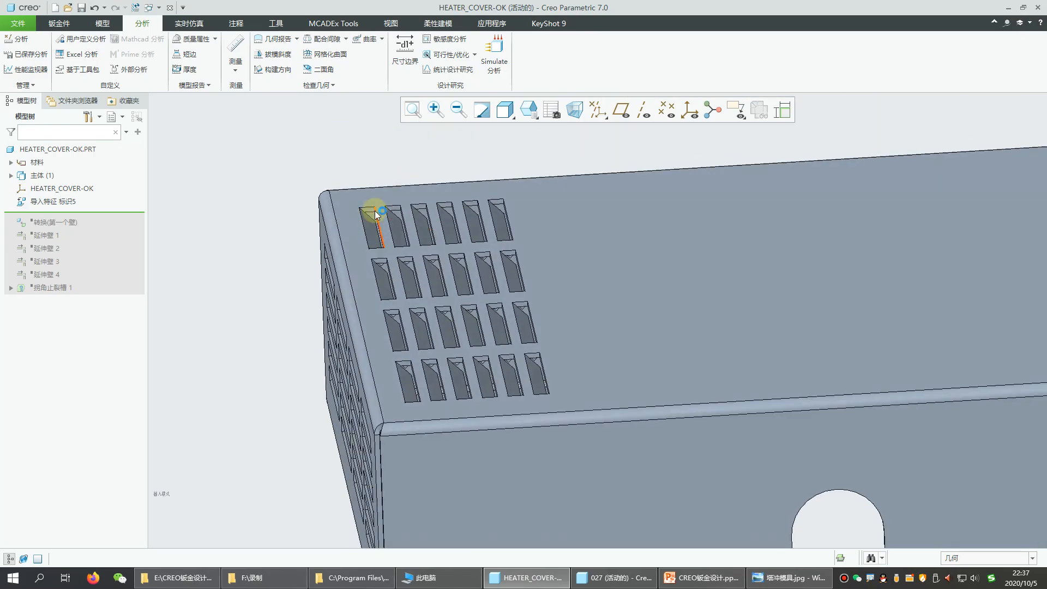
{"action": "left_click", "coordinate": [361, 247]}
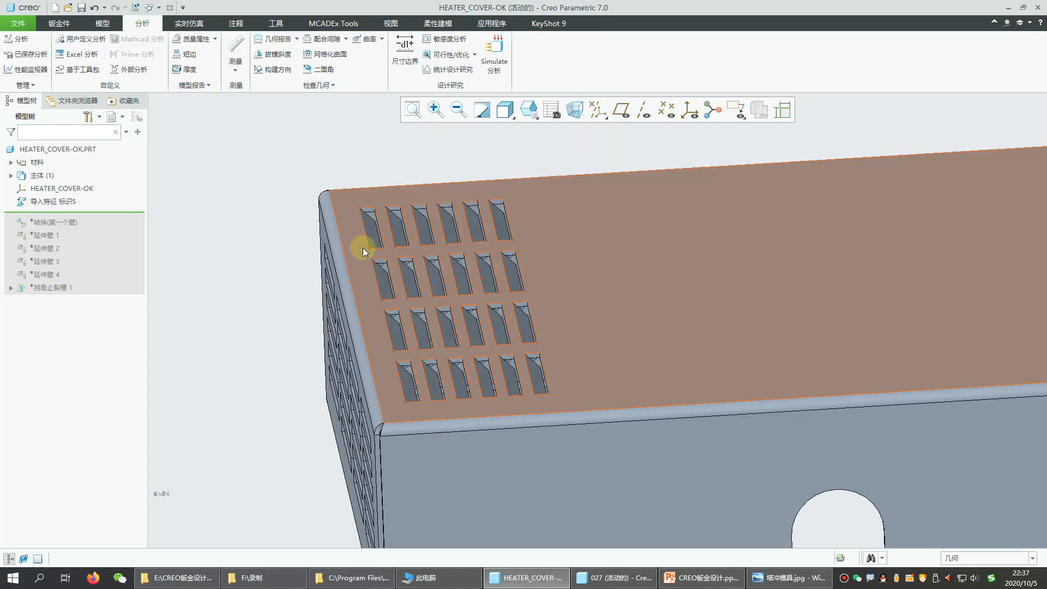
{"action": "scroll", "coordinate": [362, 246], "scroll_direction": "up", "scroll_amount": 2}
{"action": "scroll", "coordinate": [362, 248], "scroll_direction": "up", "scroll_amount": 4}
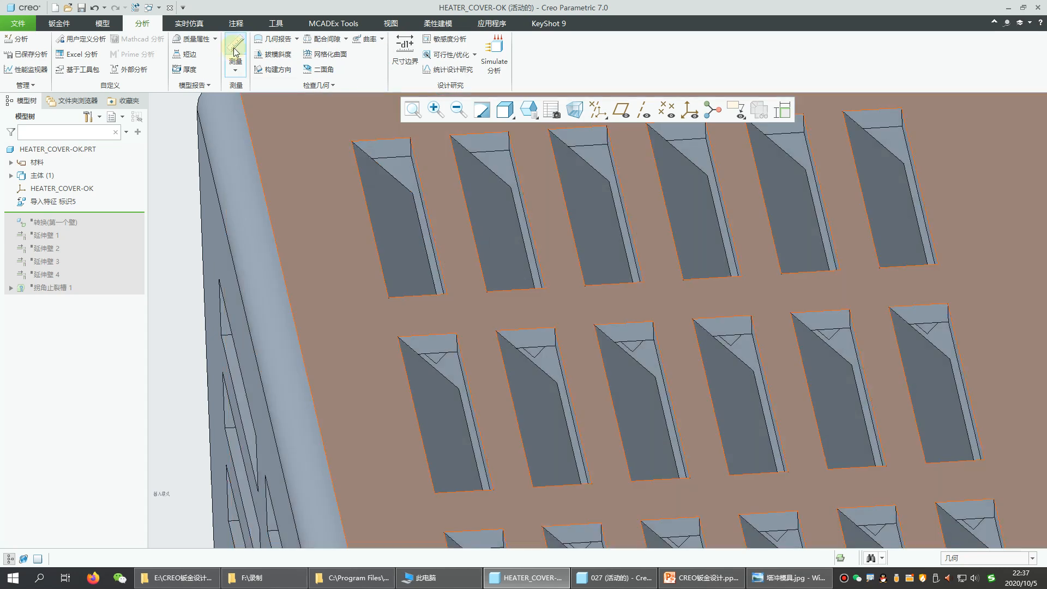
Measure the lengths of the short end edge and the long side edge of the first corner vent slot
{"action": "left_click", "coordinate": [236, 55]}
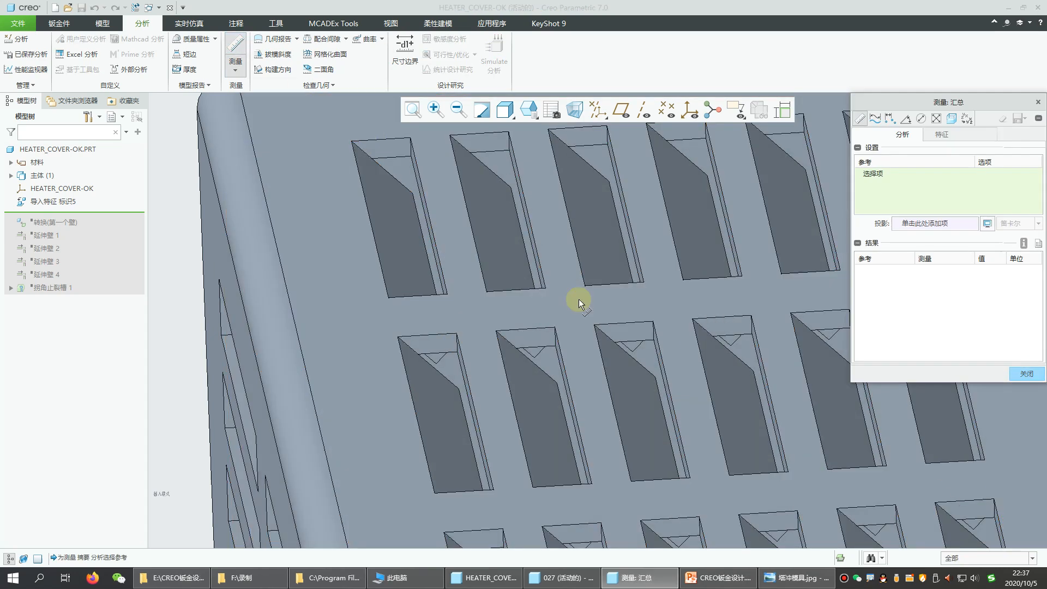
{"action": "left_click", "coordinate": [394, 139]}
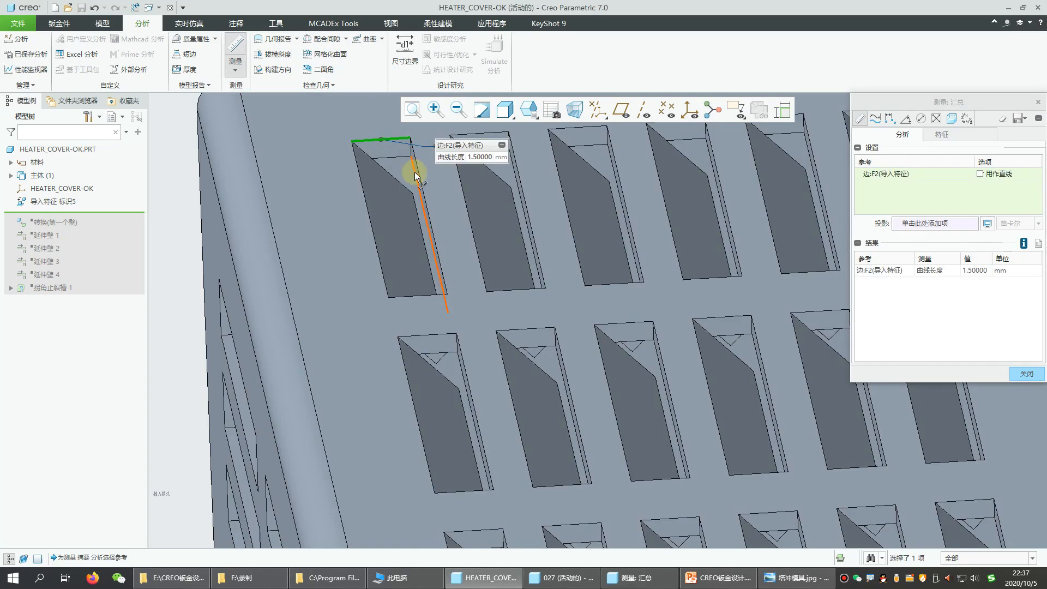
{"action": "left_click", "coordinate": [436, 236], "text": "ctrl"}
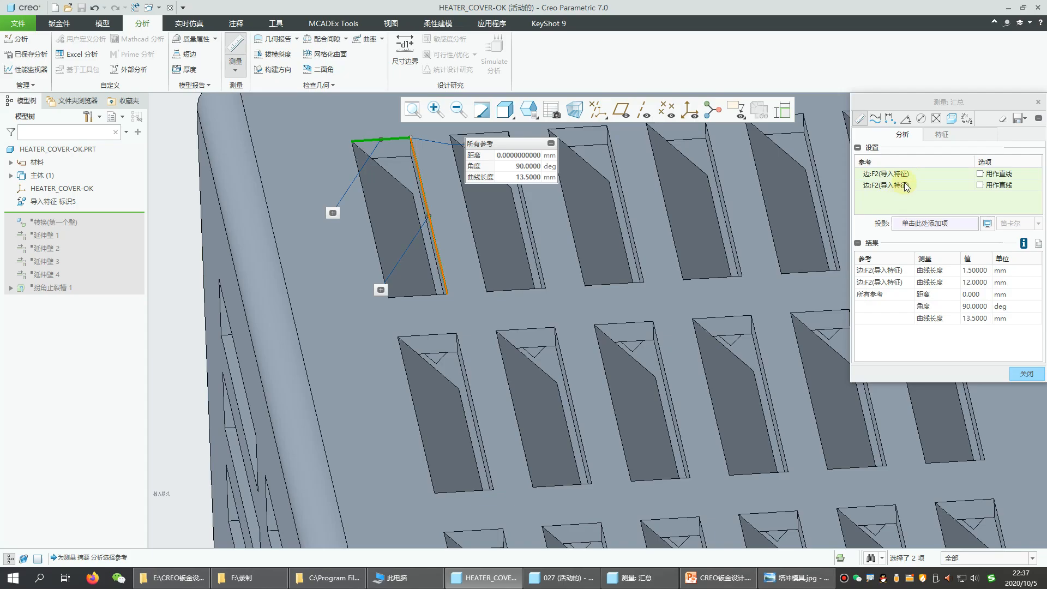
{"action": "right_click", "coordinate": [894, 174]}
{"action": "left_click", "coordinate": [912, 184]}
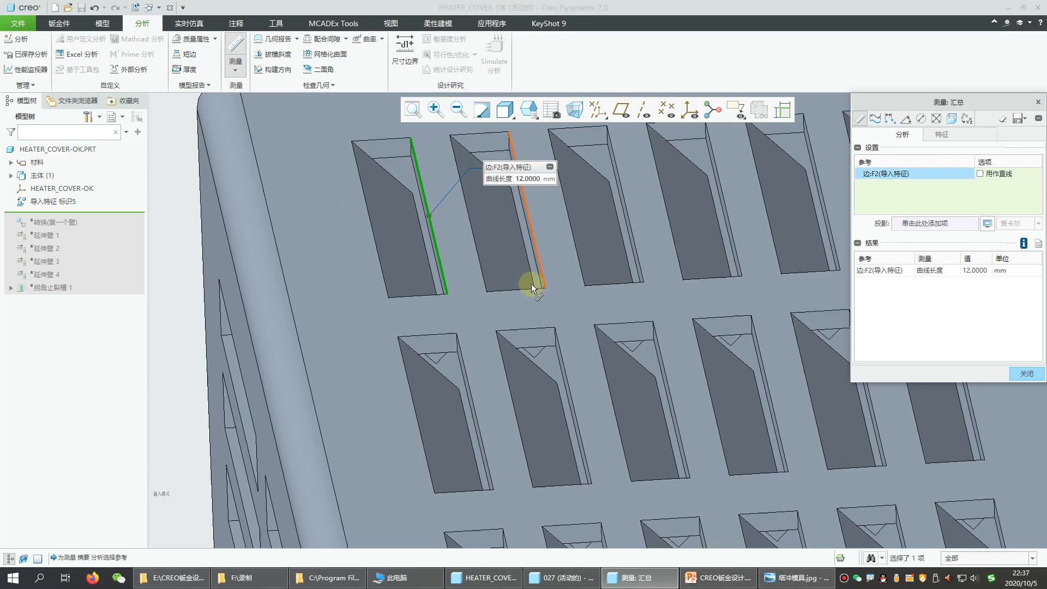
Measure the distance from an end vertex of a vent louver on the inside to the slotted face
{"action": "scroll", "coordinate": [533, 287], "scroll_direction": "up", "scroll_amount": 5}
{"action": "middle_click_drag", "start_coordinate": [572, 389], "coordinate": [574, 219]}
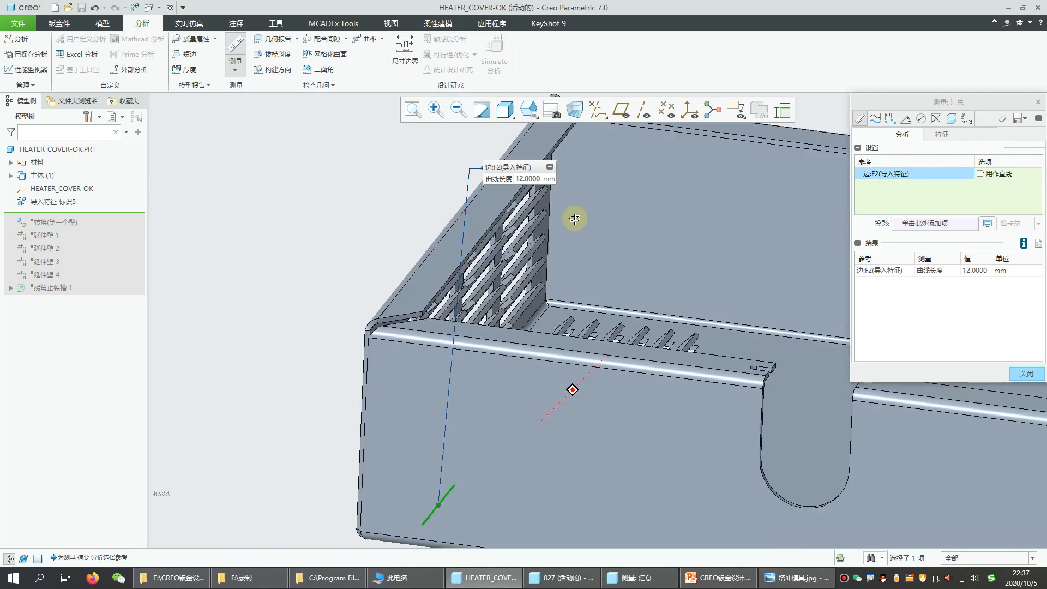
{"action": "scroll", "coordinate": [554, 362], "scroll_direction": "down", "scroll_amount": 6}
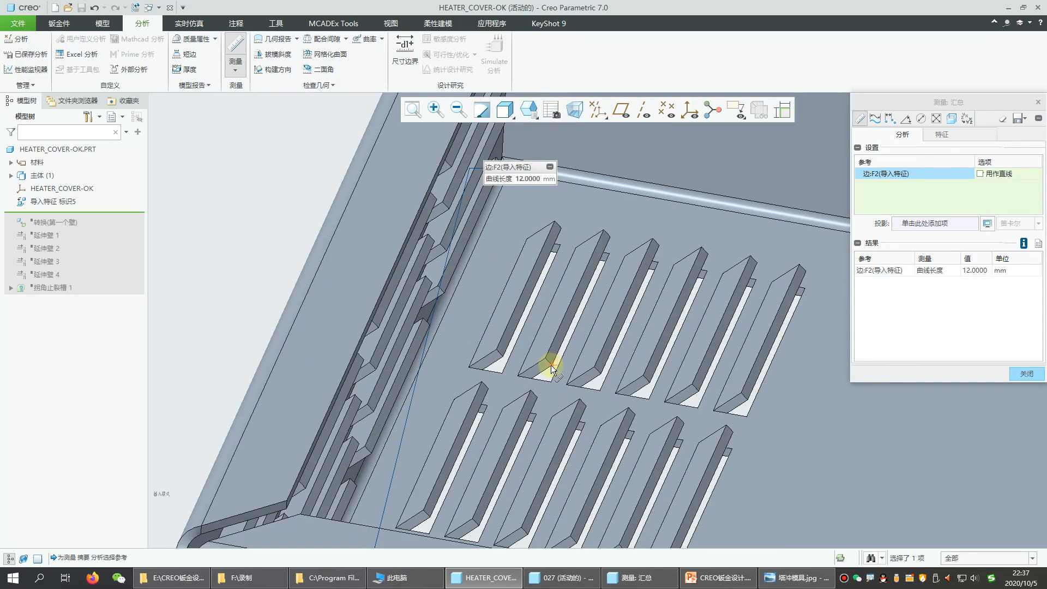
{"action": "left_click", "coordinate": [555, 367]}
{"action": "scroll", "coordinate": [559, 366], "scroll_direction": "up", "scroll_amount": 5}
{"action": "scroll", "coordinate": [560, 370], "scroll_direction": "down", "scroll_amount": 5}
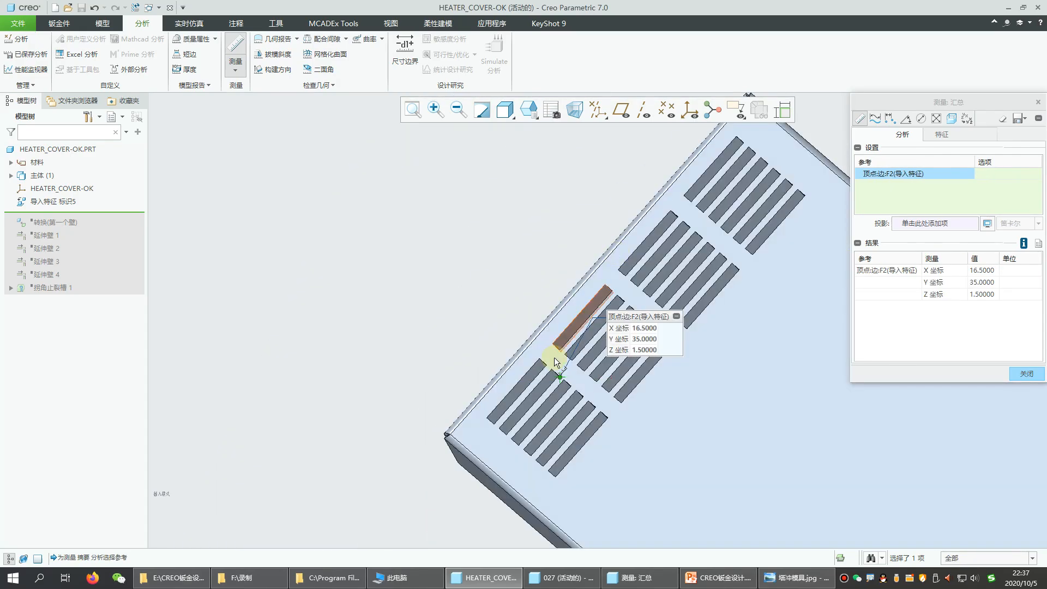
{"action": "left_click", "coordinate": [552, 352], "text": "ctrl"}
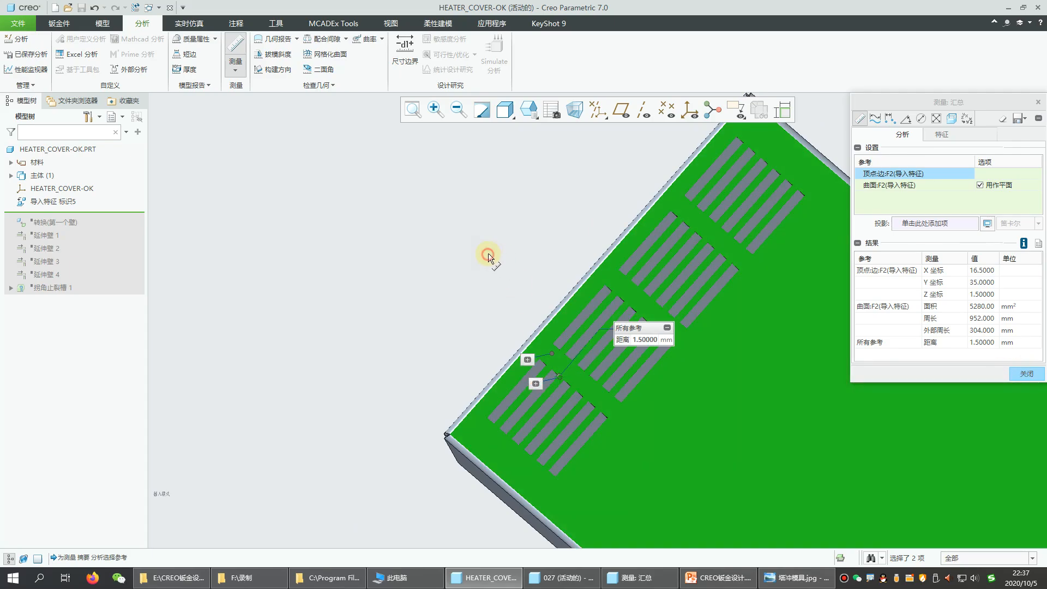
Clear the measurement references, measure a vent slot's short end edge on the outside, and restore the default view
{"action": "scroll", "coordinate": [555, 370], "scroll_direction": "down", "scroll_amount": 5}
{"action": "right_click", "coordinate": [912, 185]}
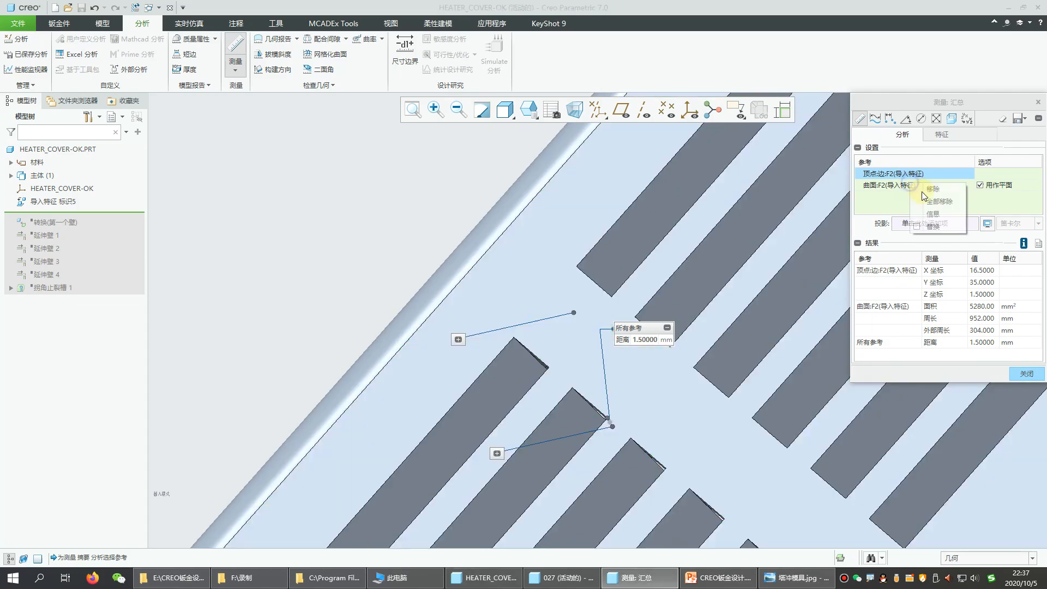
{"action": "left_click", "coordinate": [937, 202]}
{"action": "left_click", "coordinate": [539, 360]}
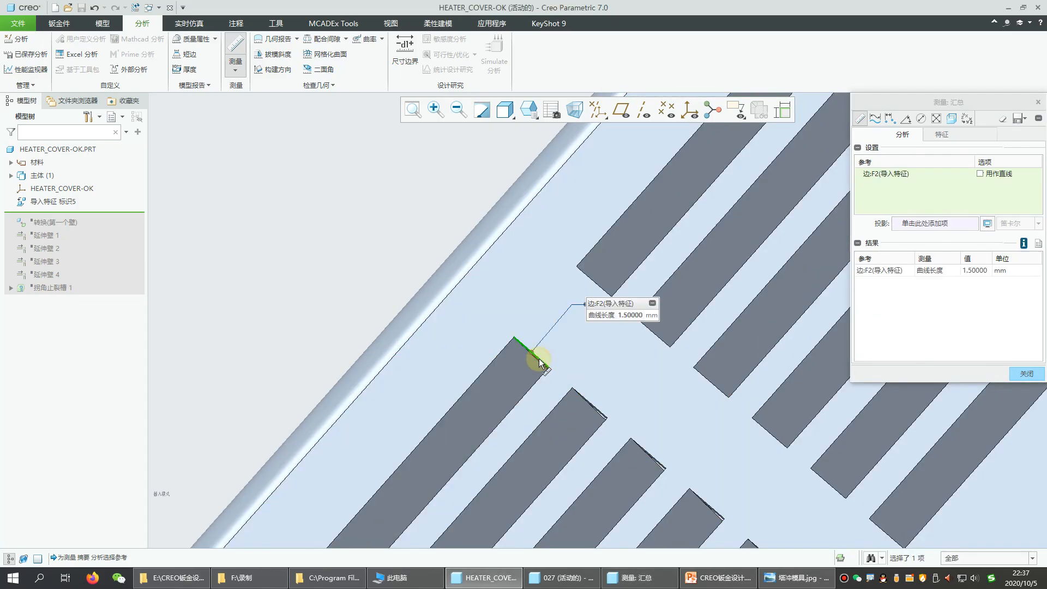
{"action": "left_click", "coordinate": [1028, 377]}
{"action": "key", "text": "ctrl+d"}
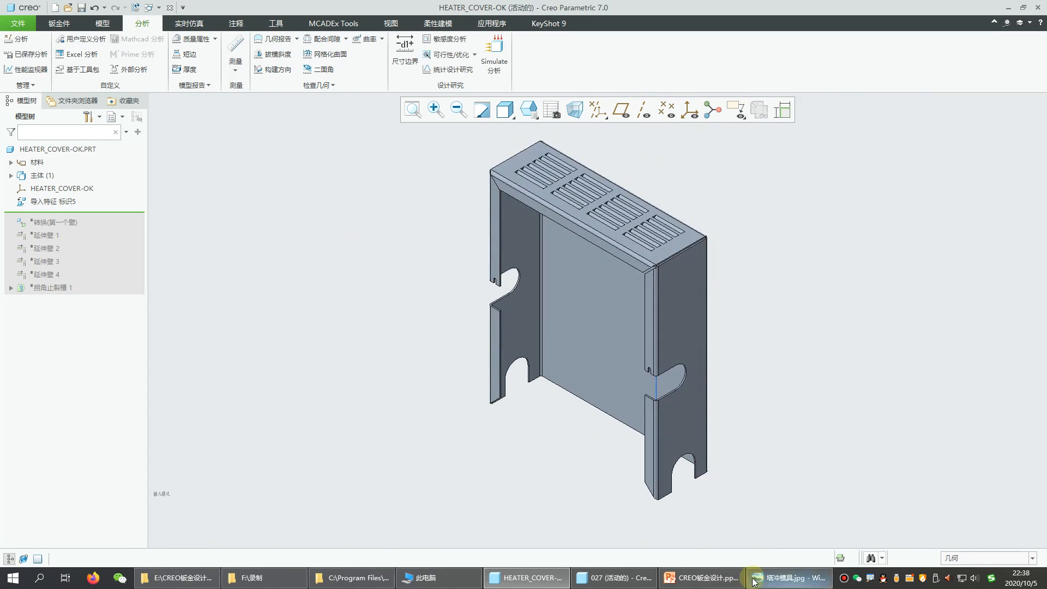
Switch to the 027 window and create a new solid part named 15-15-120-2 from the mmns_part_solid_rel template
{"action": "left_click", "coordinate": [615, 577]}
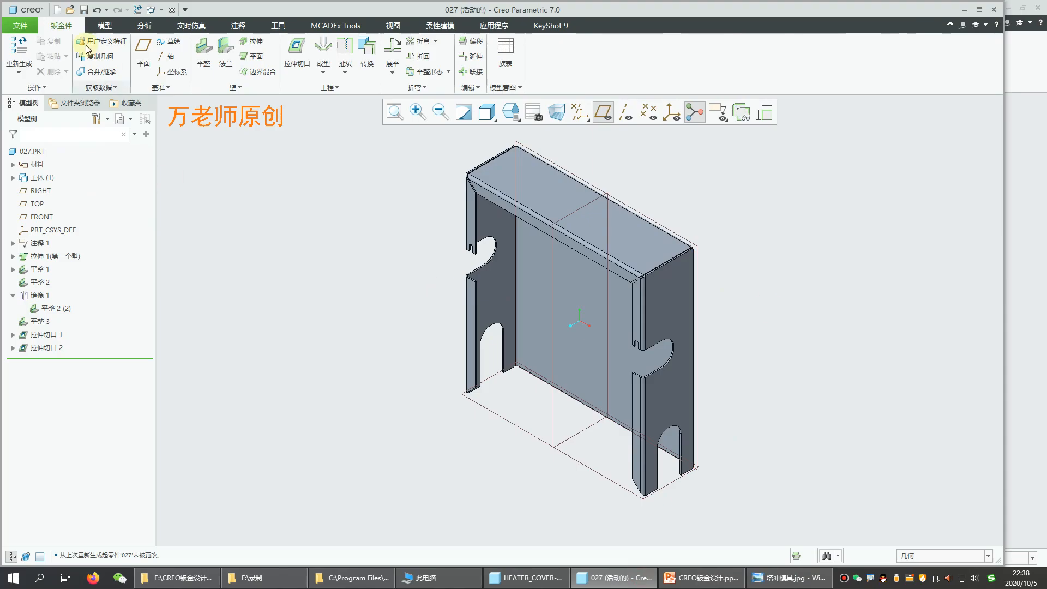
{"action": "left_click", "coordinate": [20, 25]}
{"action": "left_click", "coordinate": [356, 209]}
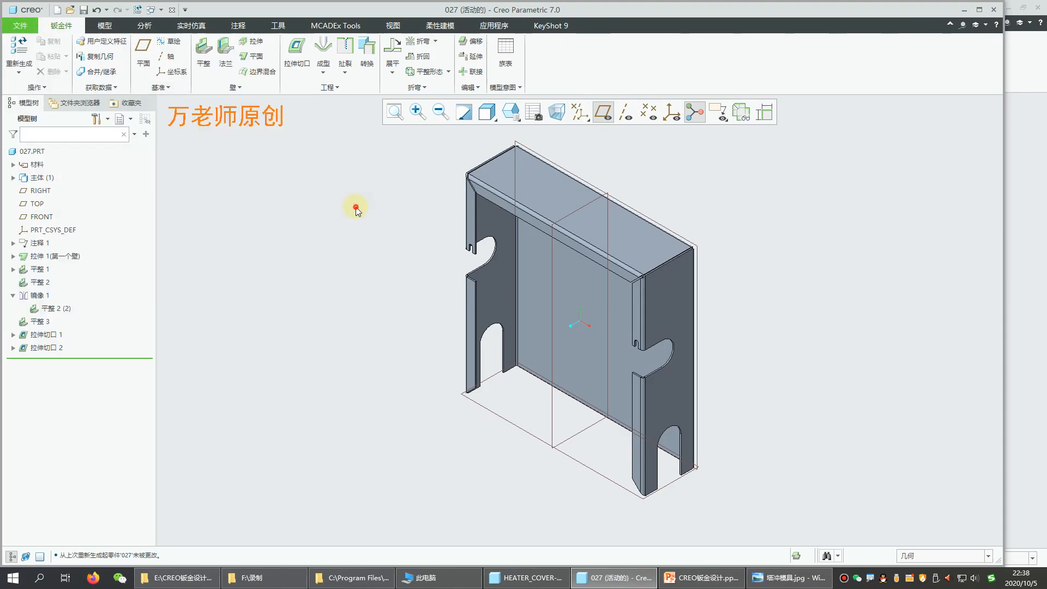
{"action": "left_click", "coordinate": [57, 9]}
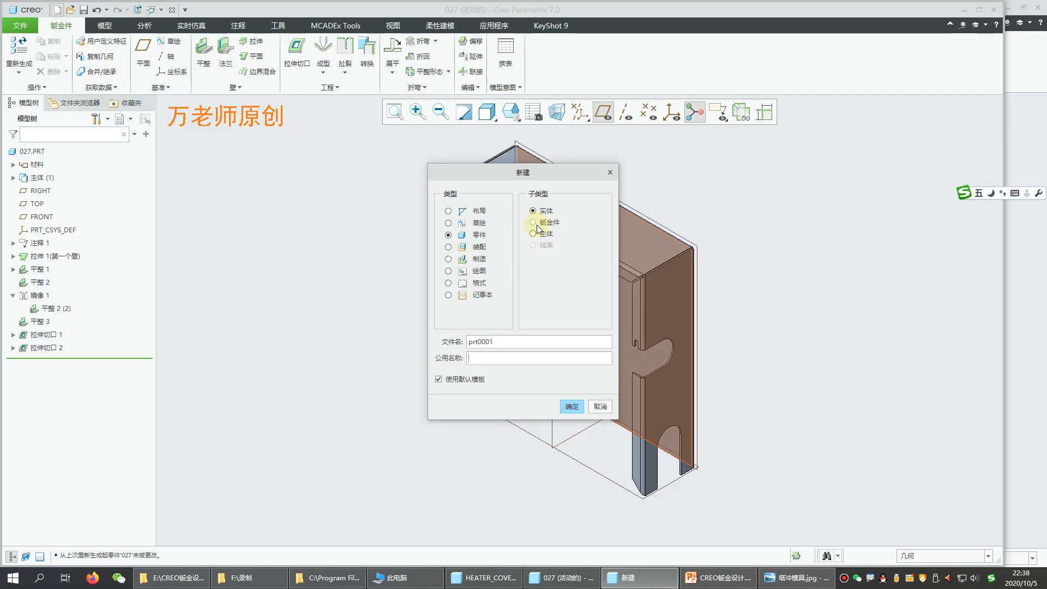
{"action": "left_click", "coordinate": [440, 379]}
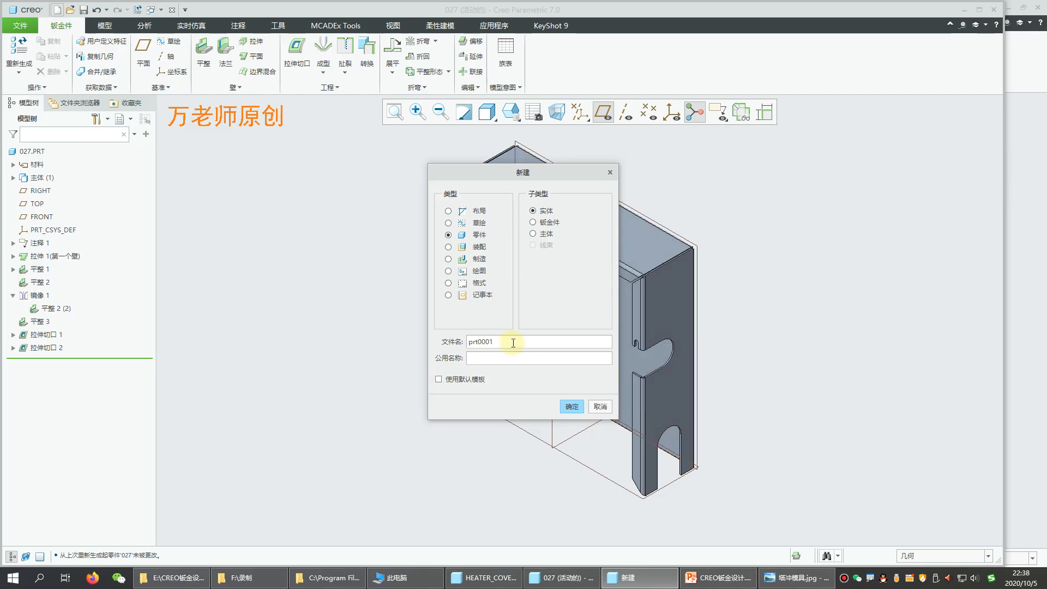
{"action": "double_click", "coordinate": [512, 342]}
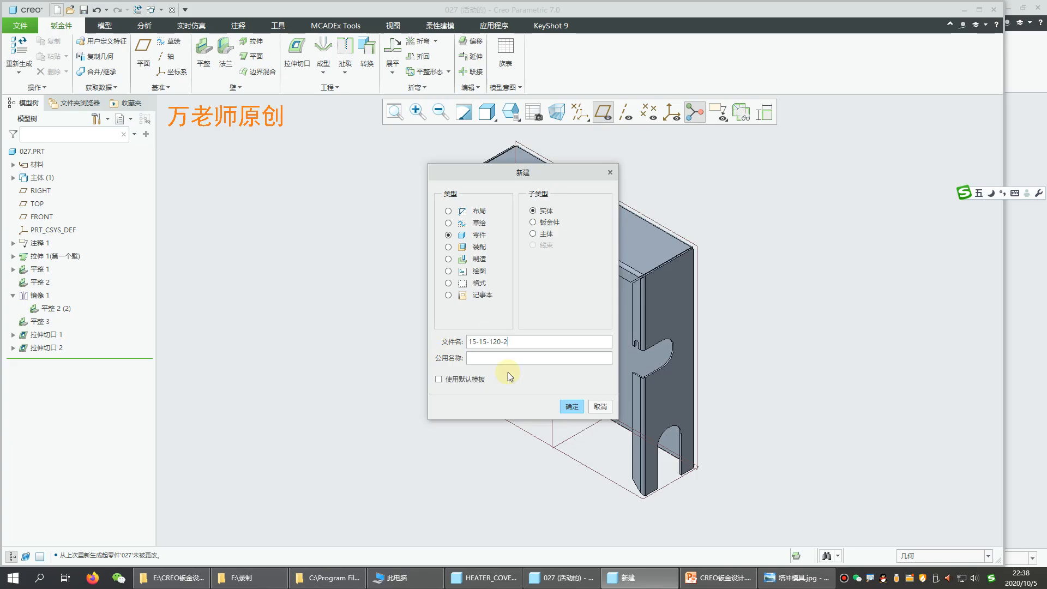
{"action": "left_click", "coordinate": [571, 407]}
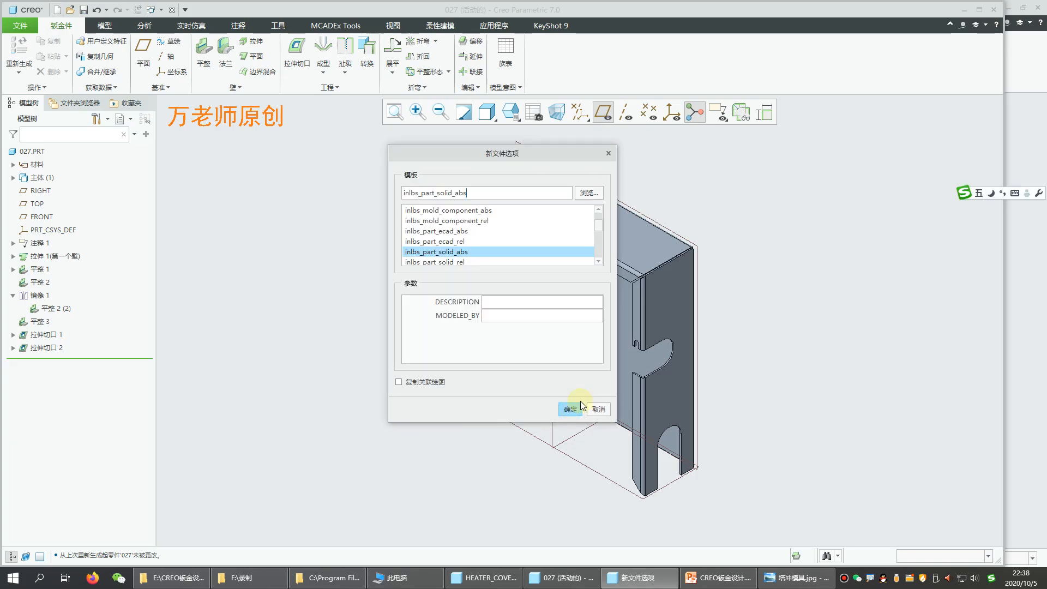
{"action": "scroll", "coordinate": [433, 246], "scroll_direction": "down", "scroll_amount": 3}
{"action": "left_click", "coordinate": [439, 240]}
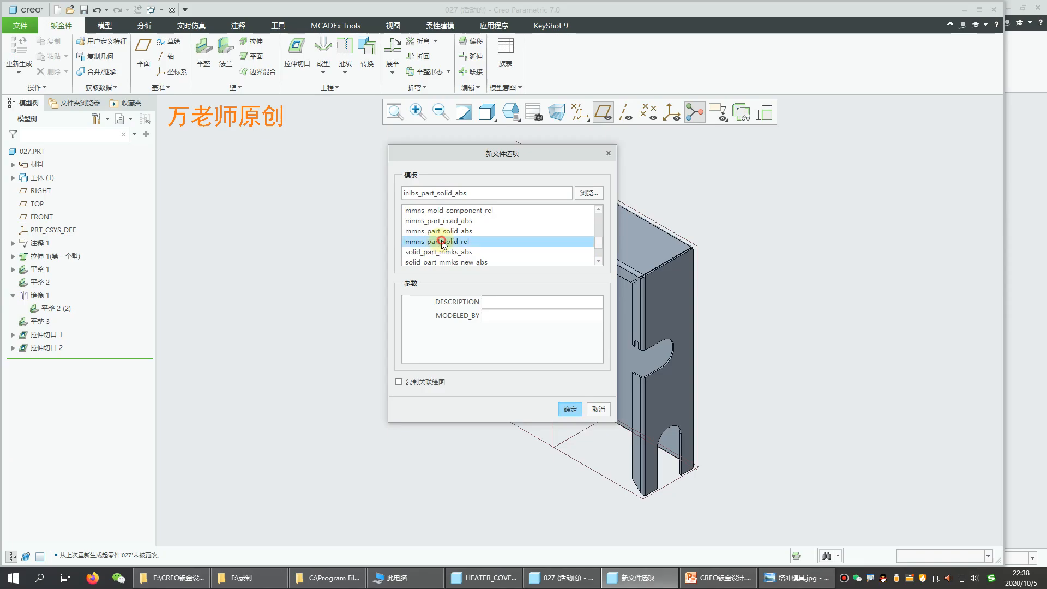
{"action": "left_click", "coordinate": [566, 407]}
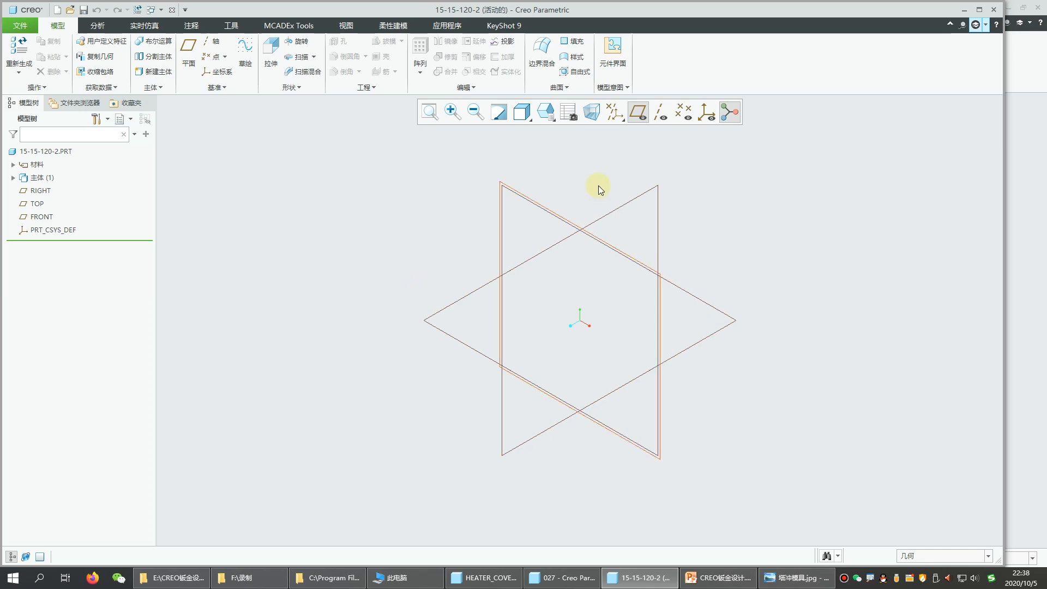
Turn on the display of coordinate systems in the new part
{"action": "left_click", "coordinate": [616, 114]}
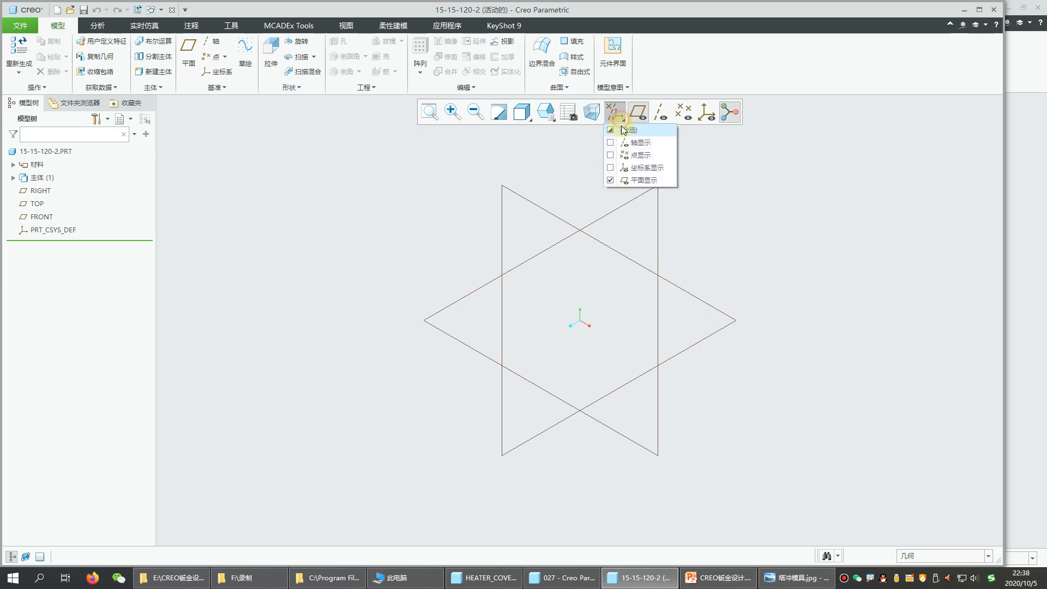
{"action": "left_click", "coordinate": [643, 168]}
{"action": "left_click", "coordinate": [785, 312]}
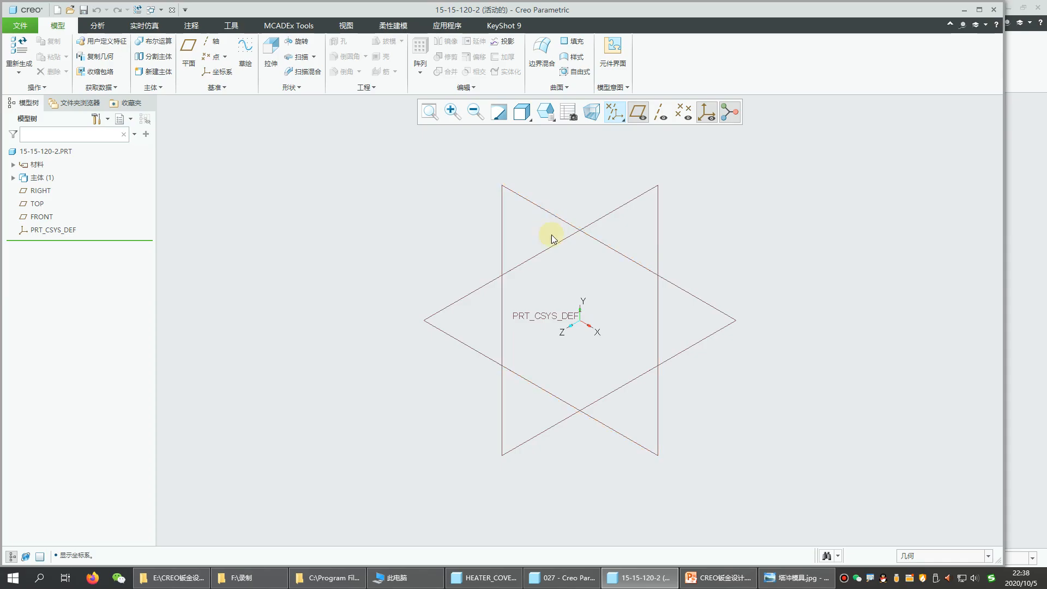
Start an extrude sketch on the RIGHT plane and draw a centreline along the horizontal reference
{"action": "left_click", "coordinate": [532, 256]}
{"action": "left_click", "coordinate": [271, 55]}
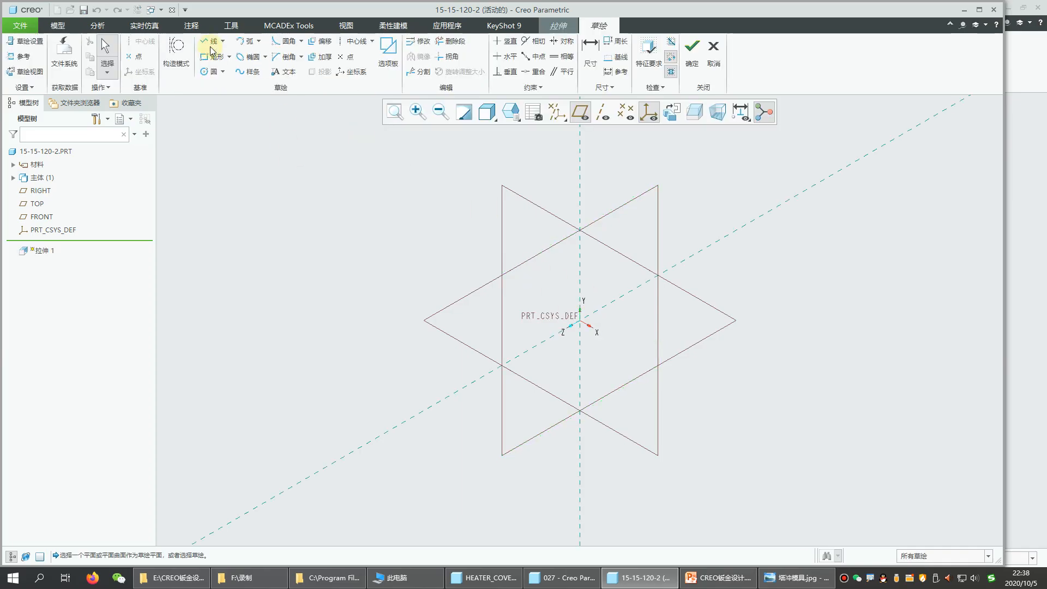
{"action": "left_click", "coordinate": [210, 48]}
{"action": "scroll", "coordinate": [582, 349], "scroll_direction": "up", "scroll_amount": 3}
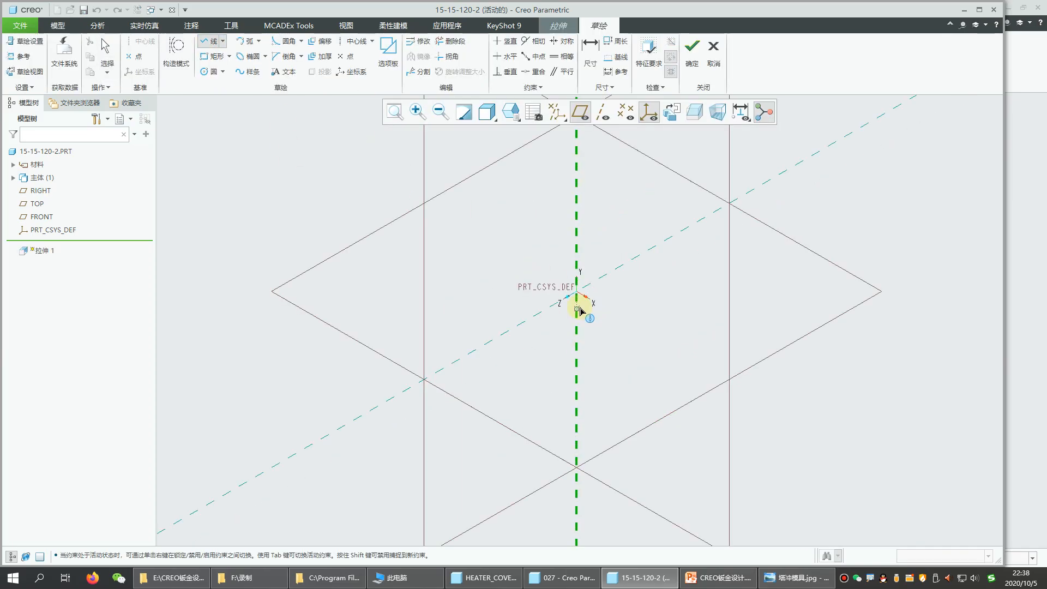
{"action": "left_click", "coordinate": [354, 41]}
{"action": "left_click", "coordinate": [509, 329]}
{"action": "left_click", "coordinate": [636, 258]}
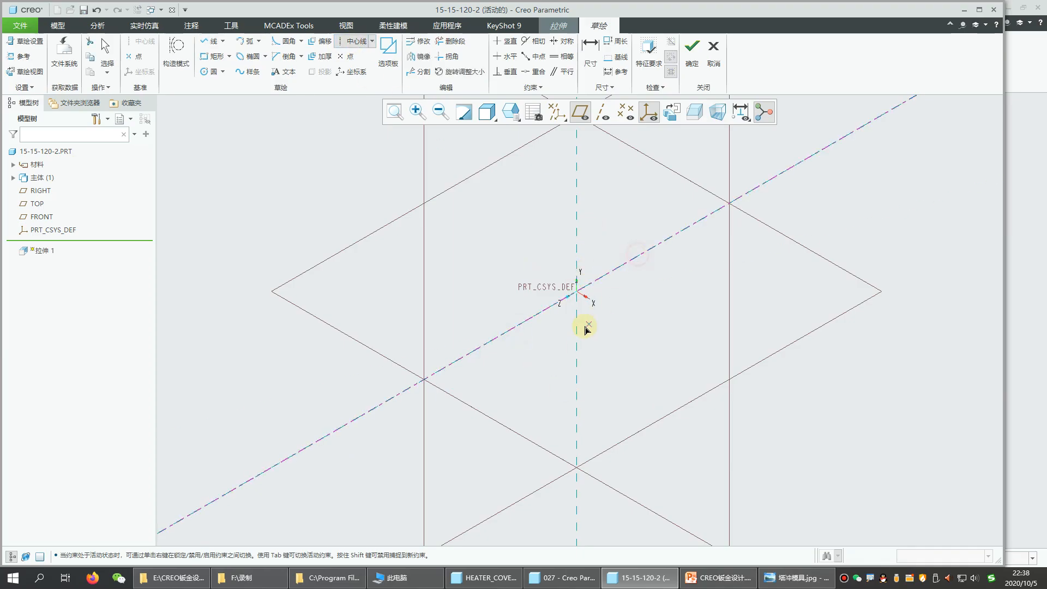
{"action": "left_click", "coordinate": [581, 265]}
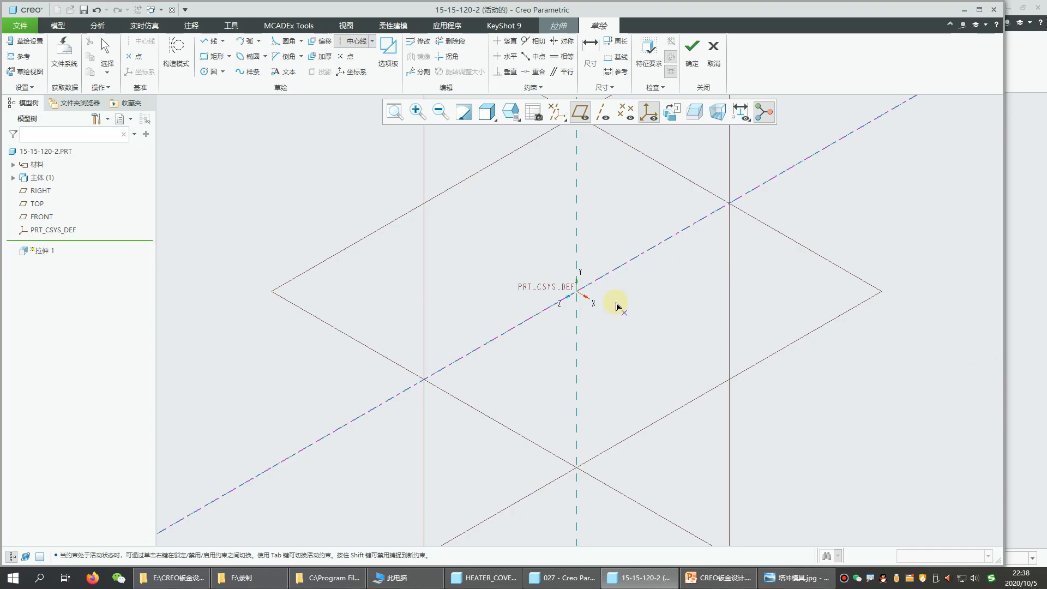
Sketch a small closed triangle with a horizontal upper leg about 65 mm long and a vertical leg on the vertical reference
{"action": "left_click", "coordinate": [209, 40]}
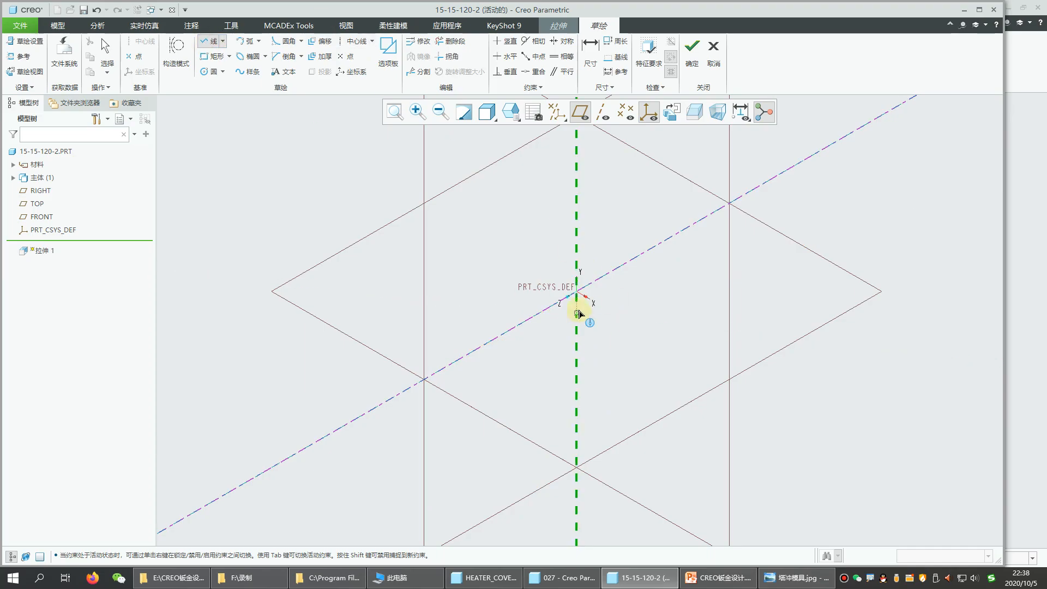
{"action": "left_click", "coordinate": [580, 274]}
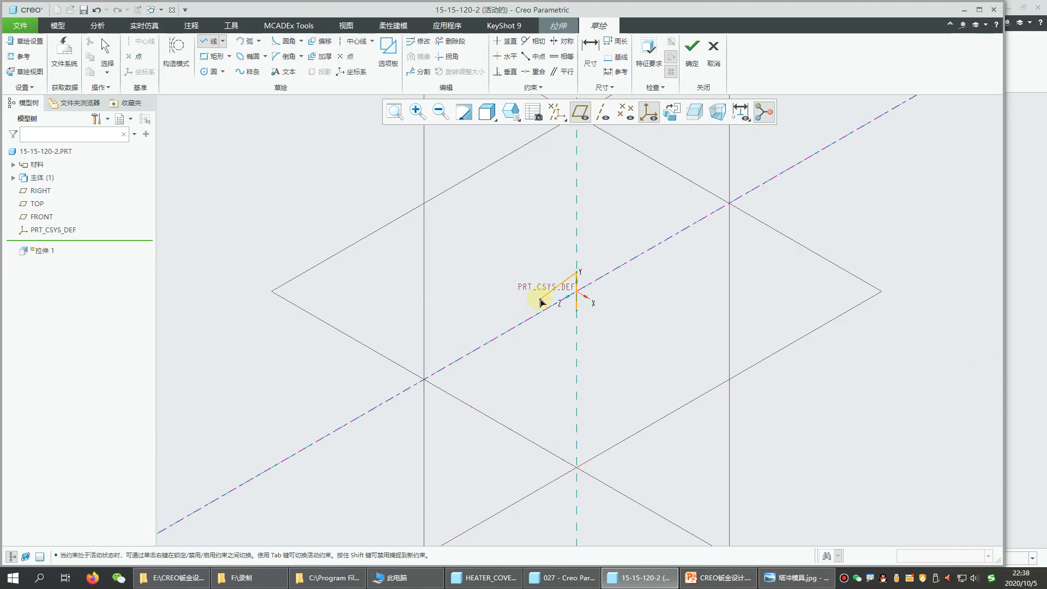
{"action": "left_click", "coordinate": [537, 298]}
{"action": "left_click", "coordinate": [575, 313]}
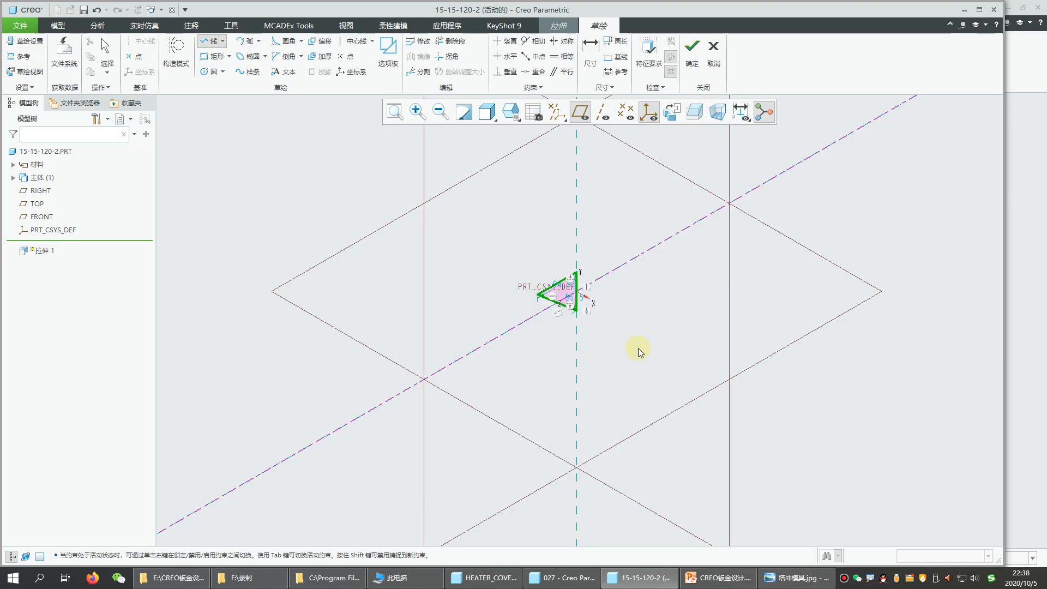
{"action": "middle_click", "coordinate": [638, 348]}
Constrain the triangle's horizontal and vertical legs to equal length, set the vertical leg to 1.5 mm, and finish the sketch
{"action": "scroll", "coordinate": [612, 337], "scroll_direction": "up", "scroll_amount": 3}
{"action": "left_click", "coordinate": [499, 191]}
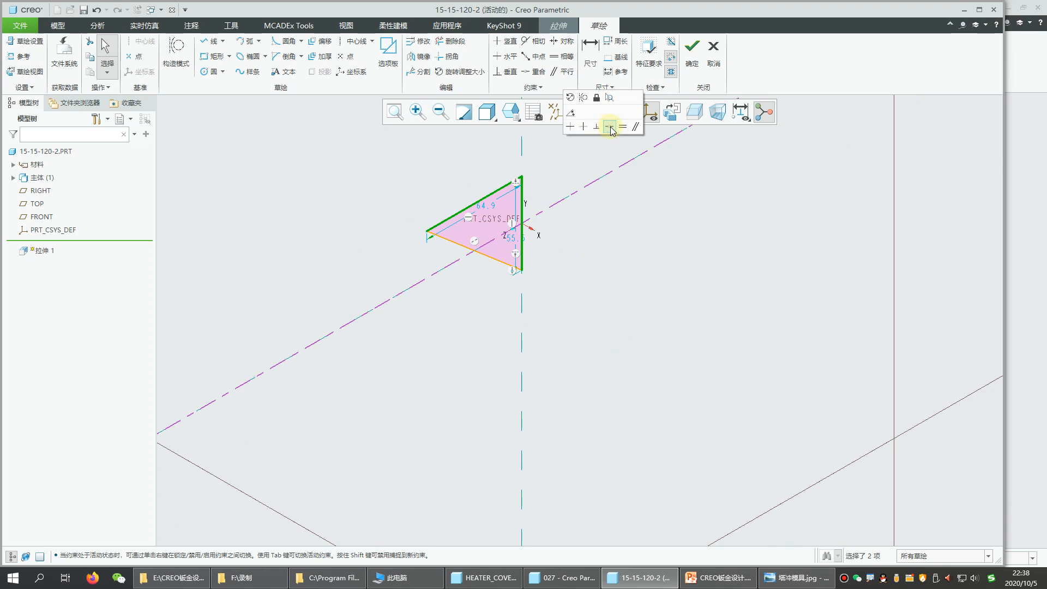
{"action": "left_click", "coordinate": [619, 130]}
{"action": "left_click", "coordinate": [514, 239]}
{"action": "double_click", "coordinate": [514, 240]}
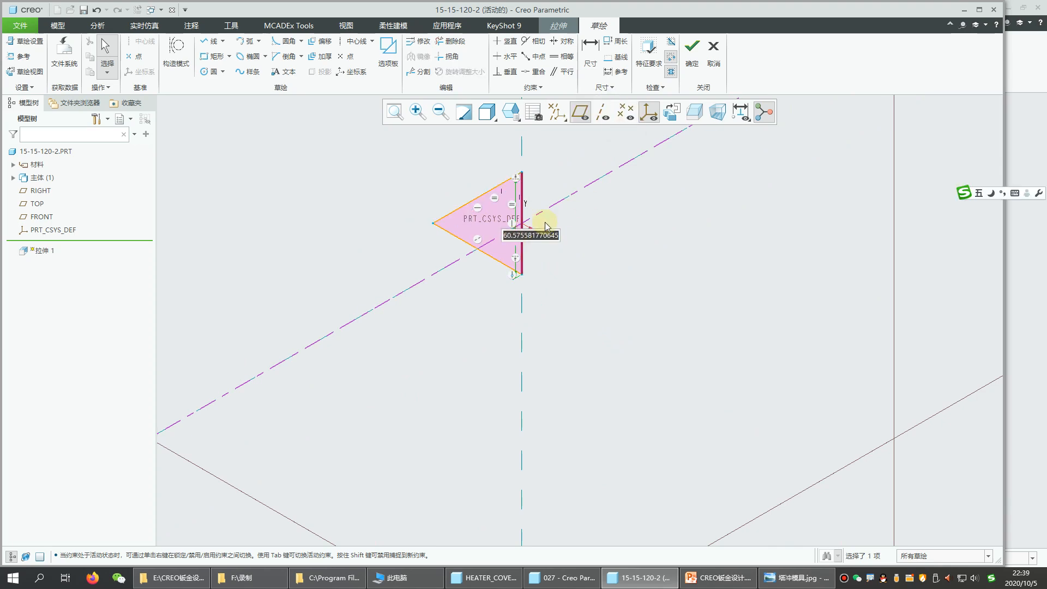
{"action": "type", "text": "1.5"}
{"action": "key", "text": "Return"}
{"action": "scroll", "coordinate": [539, 214], "scroll_direction": "down", "scroll_amount": 6}
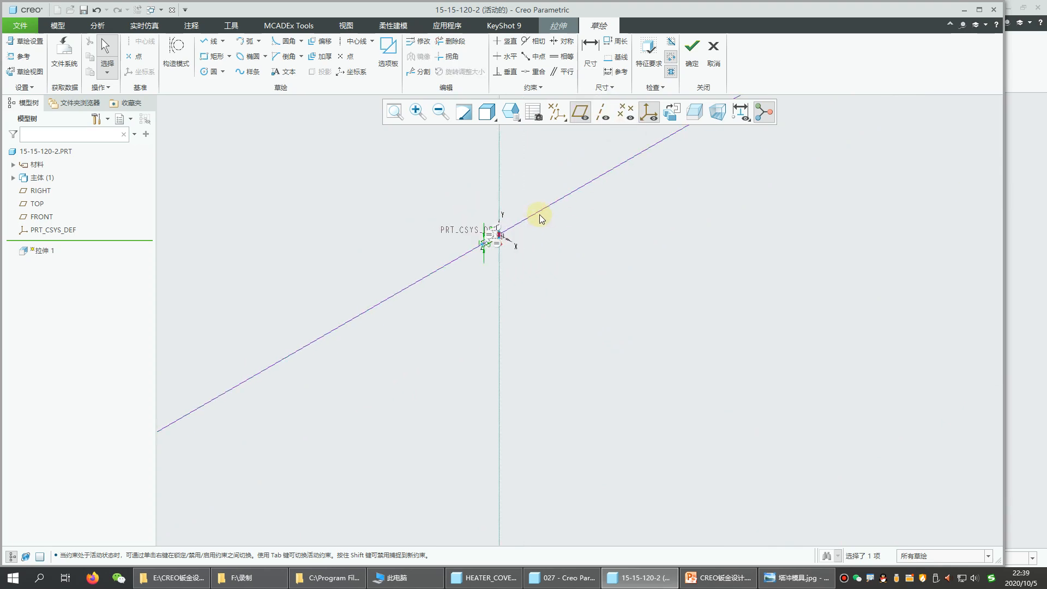
{"action": "scroll", "coordinate": [426, 263], "scroll_direction": "down", "scroll_amount": 4}
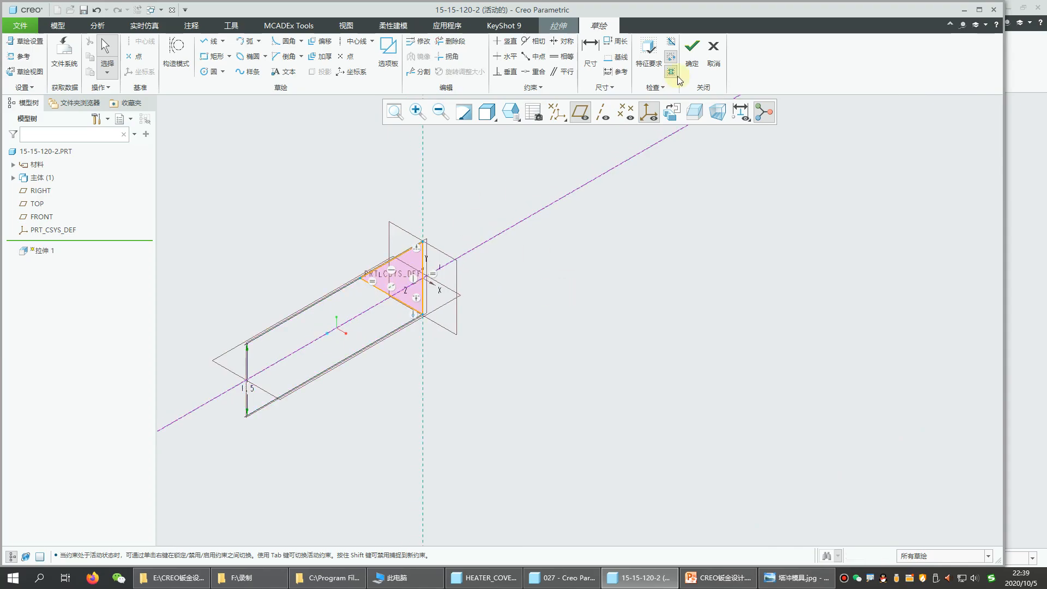
{"action": "left_click", "coordinate": [691, 52]}
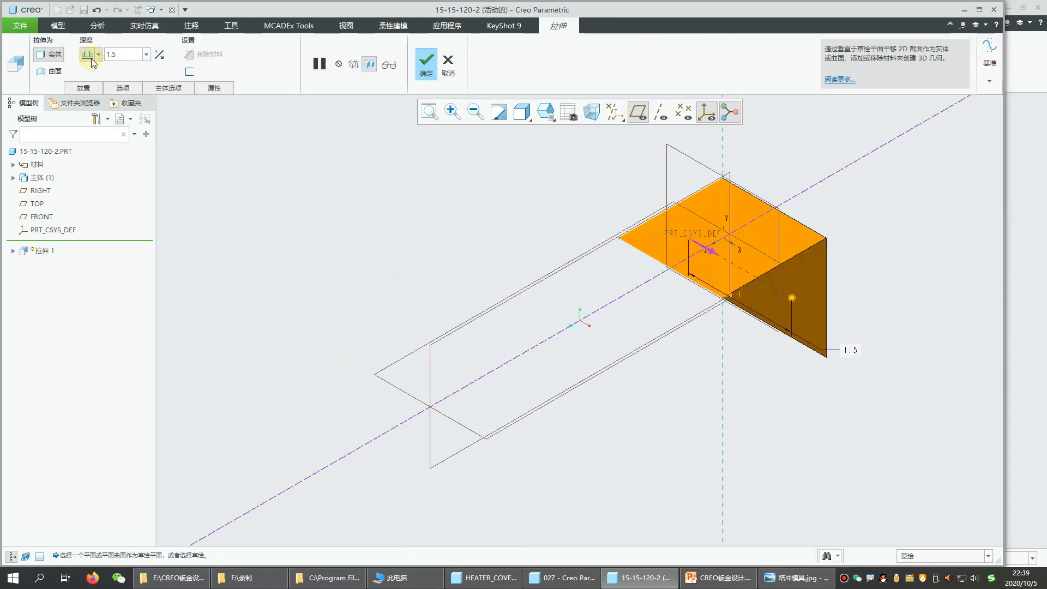
Set the triangle's extrusion to be symmetric about the sketch plane with a total depth of 12 mm
{"action": "left_click", "coordinate": [91, 87]}
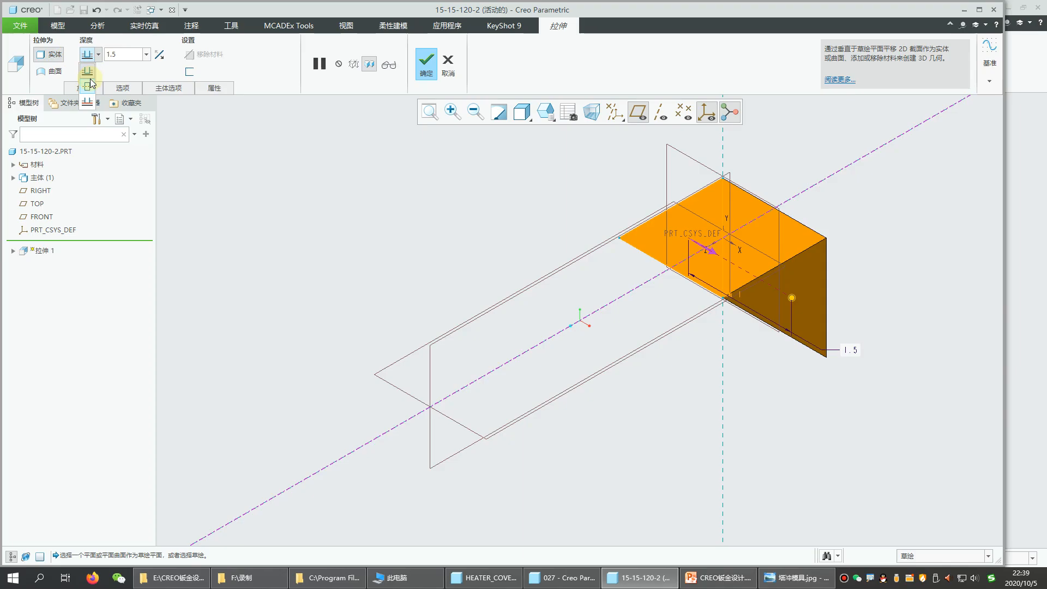
{"action": "double_click", "coordinate": [125, 54]}
{"action": "type", "text": "12"}
{"action": "key", "text": "Return"}
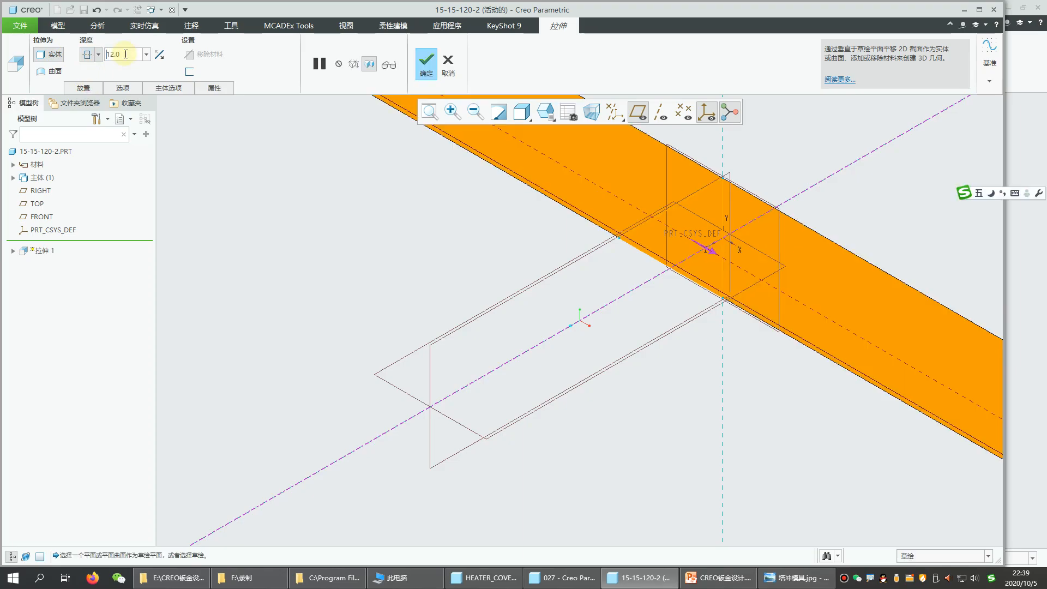
Complete the triangular extrusion of the punch part
{"action": "scroll", "coordinate": [205, 292], "scroll_direction": "up", "scroll_amount": 3}
{"action": "scroll", "coordinate": [360, 330], "scroll_direction": "up", "scroll_amount": 3}
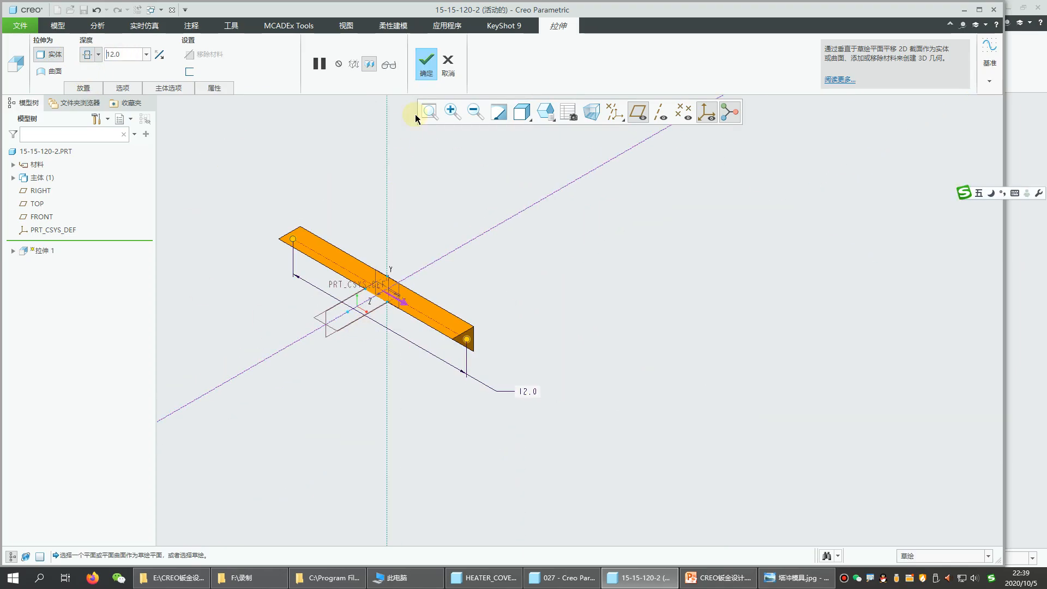
{"action": "left_click", "coordinate": [429, 74]}
{"action": "scroll", "coordinate": [393, 293], "scroll_direction": "down", "scroll_amount": 3}
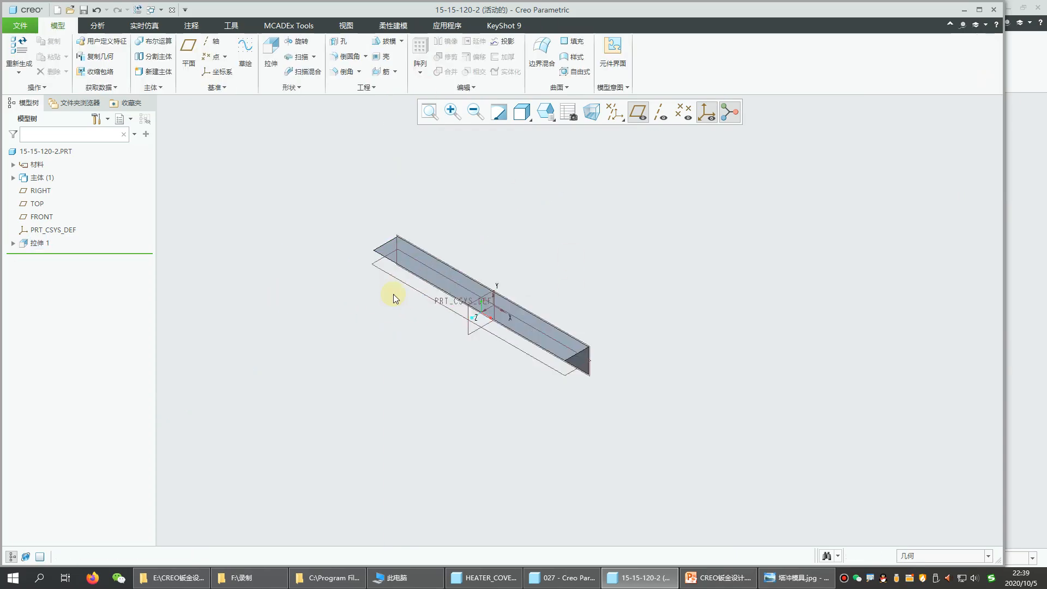
{"action": "scroll", "coordinate": [520, 292], "scroll_direction": "down", "scroll_amount": 3}
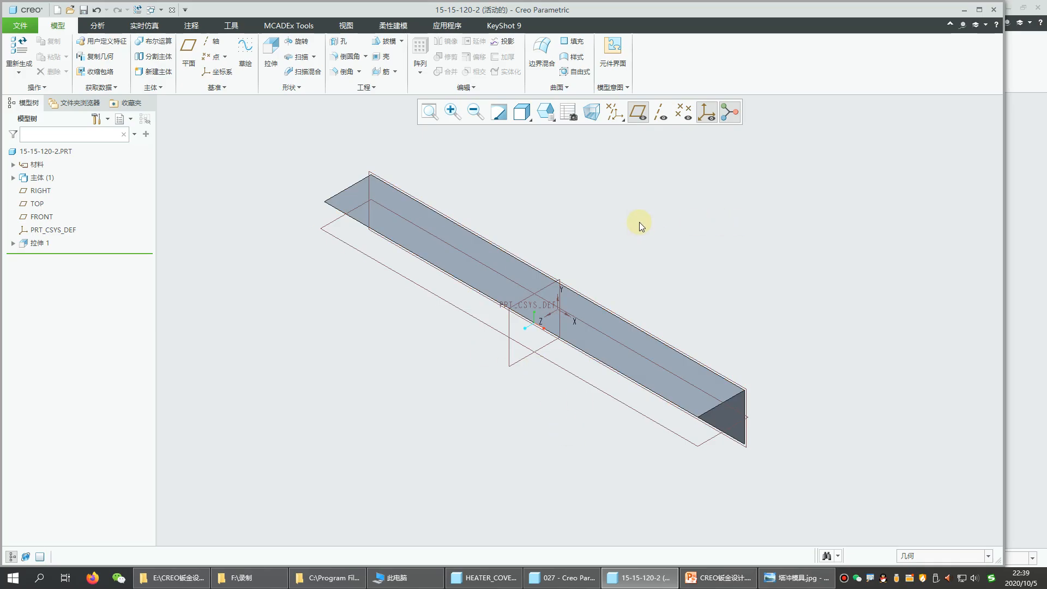
Define a component interface with a coincident constraint on the part coordinate system PRT_CSYS_DEF
{"action": "left_click", "coordinate": [612, 53]}
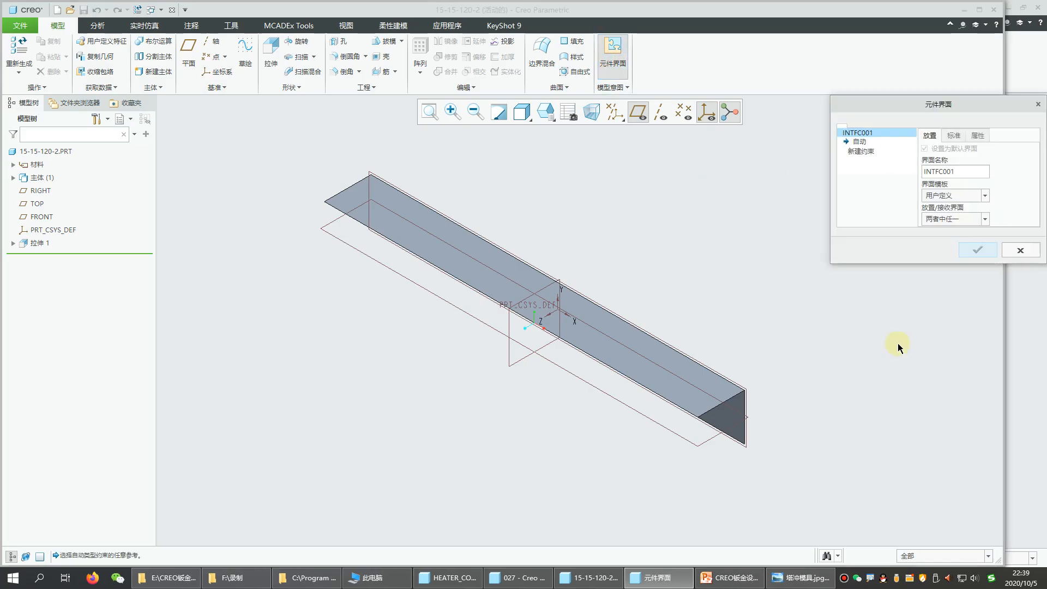
{"action": "left_click", "coordinate": [967, 556]}
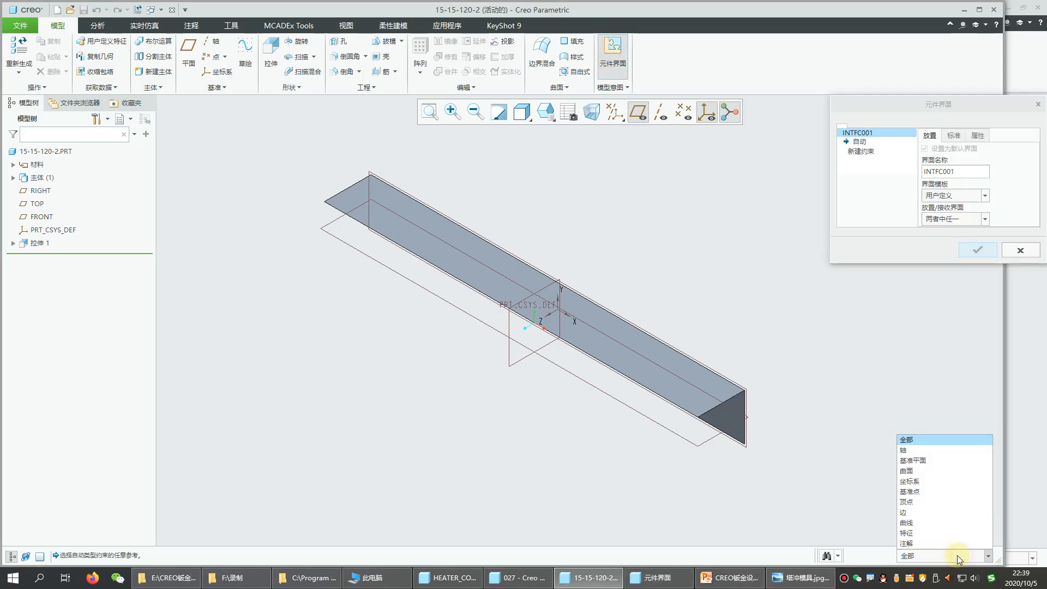
{"action": "left_click", "coordinate": [926, 482]}
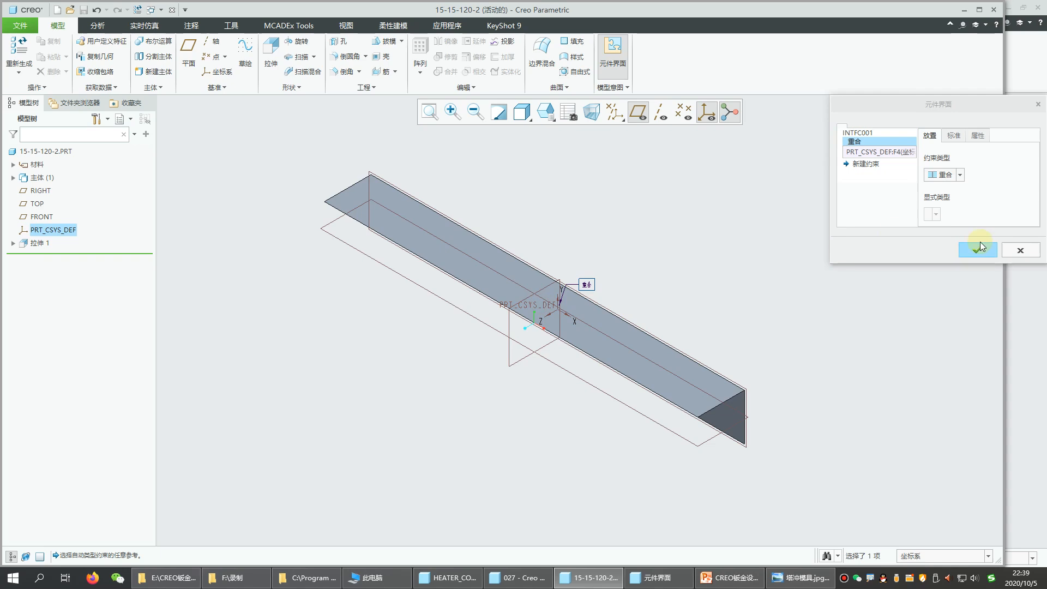
{"action": "left_click", "coordinate": [978, 248]}
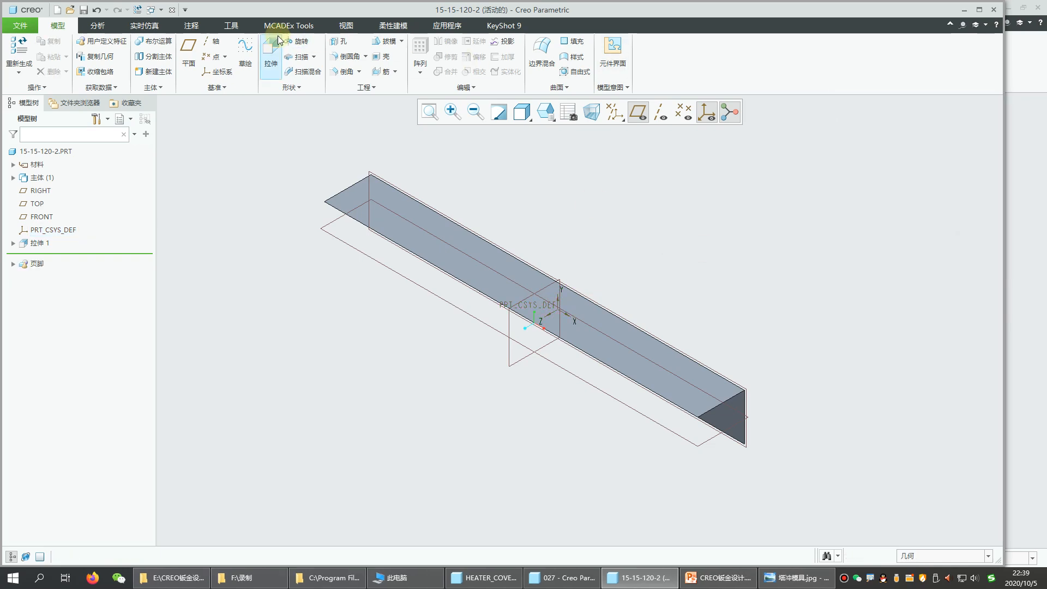
Add an annotation feature with a default forming-model (成型模型) annotation and save 15-15-120-2.PRT in the 27带通风口机盖案例 folder
{"action": "left_click", "coordinate": [191, 25]}
{"action": "left_click", "coordinate": [764, 52]}
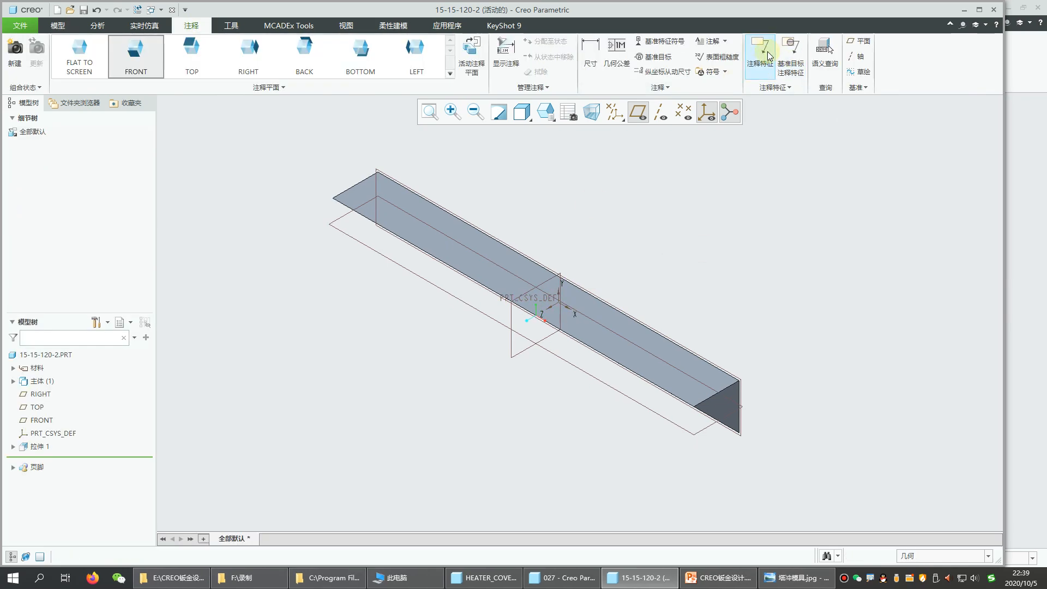
{"action": "left_click", "coordinate": [864, 152]}
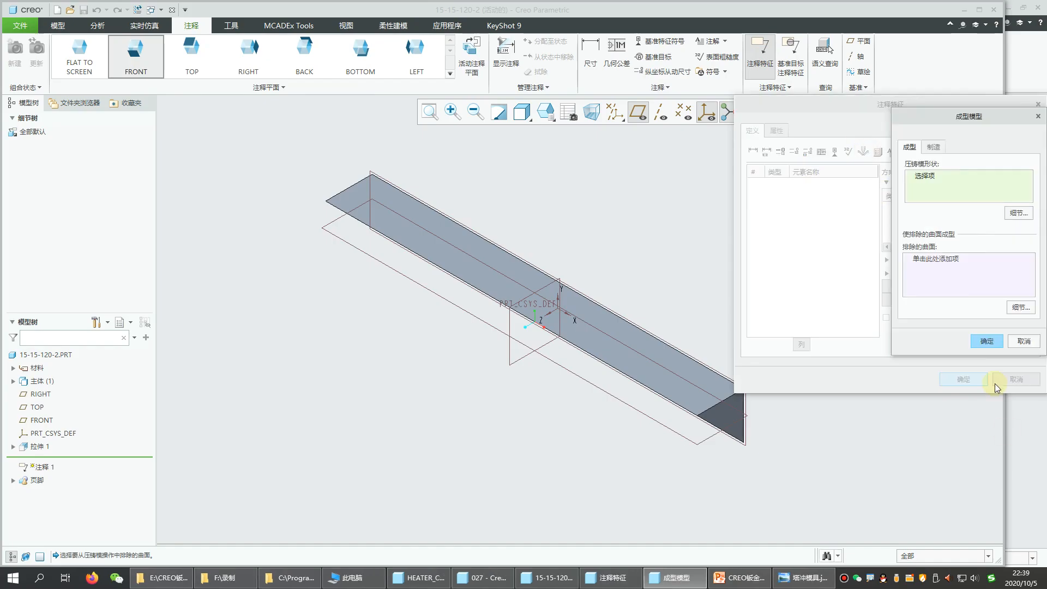
{"action": "left_click", "coordinate": [986, 340]}
{"action": "left_click", "coordinate": [965, 379]}
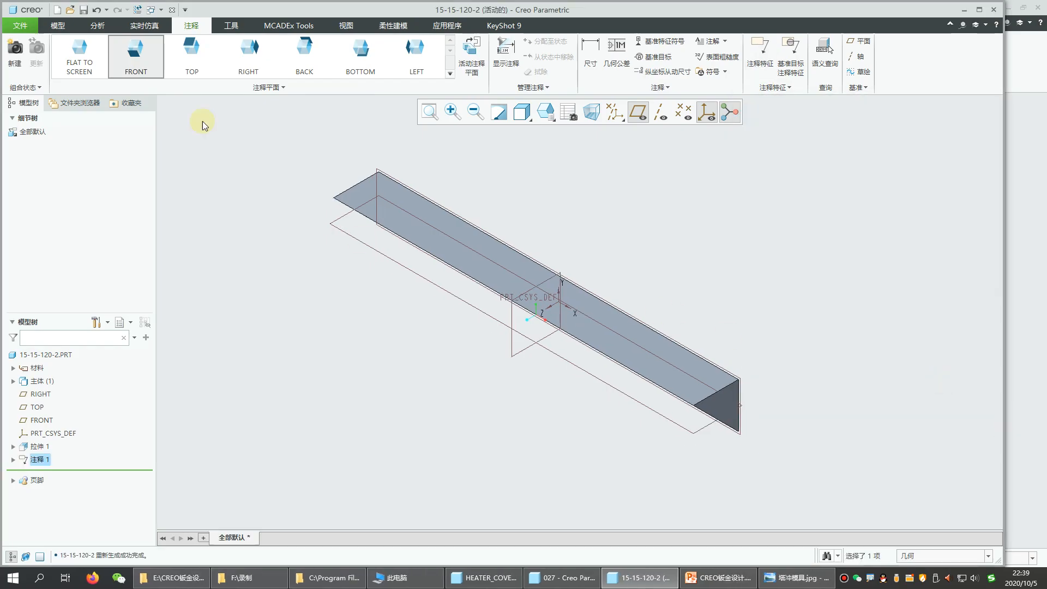
{"action": "left_click", "coordinate": [84, 10]}
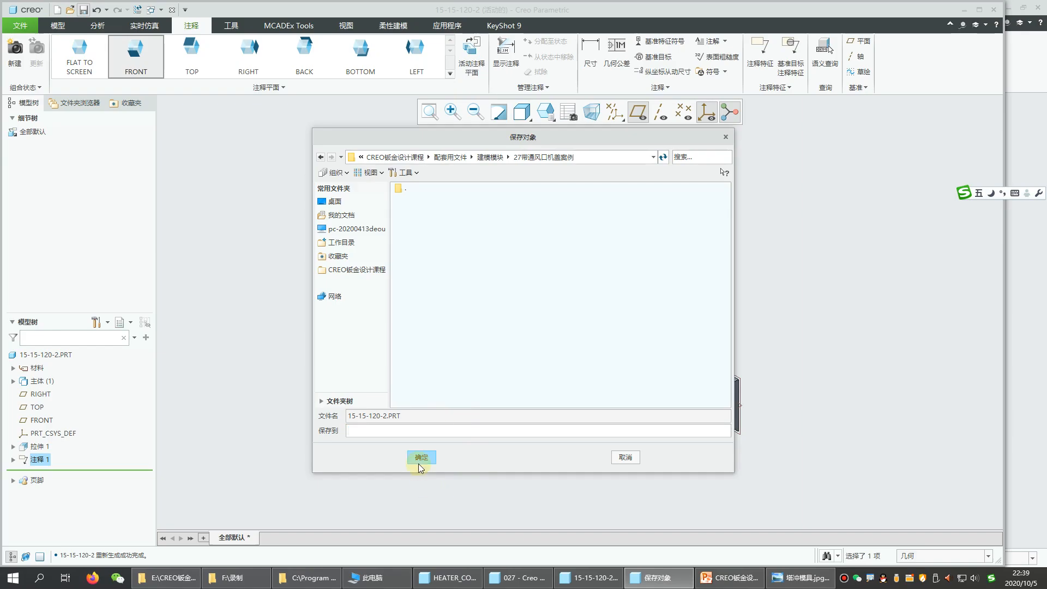
{"action": "left_click", "coordinate": [420, 463]}
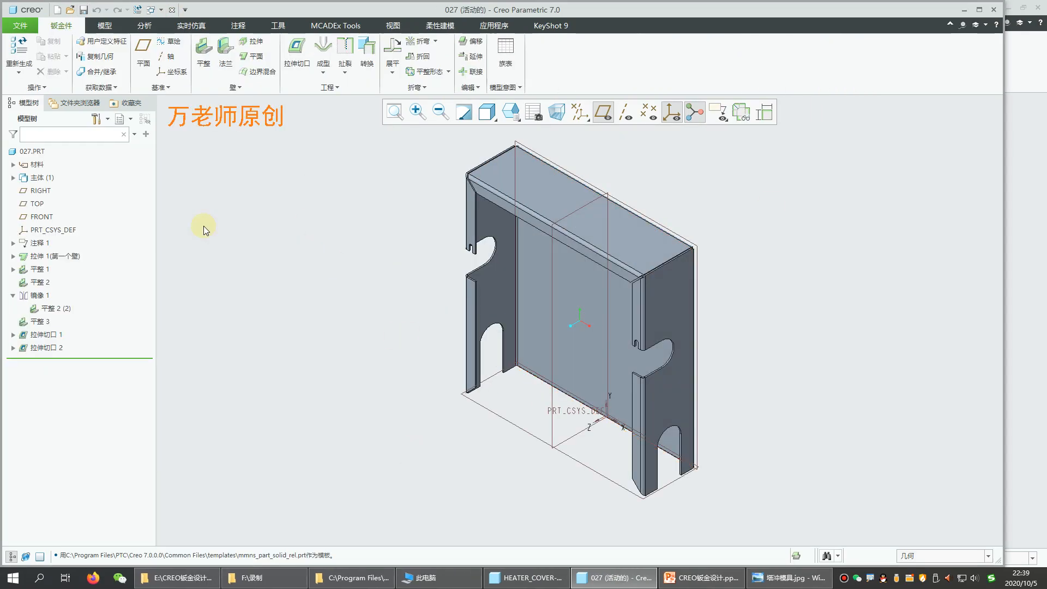
Start a punch form (凸模) in part 027 using 15-15-120-2.prt from the working directory
{"action": "left_click", "coordinate": [324, 72]}
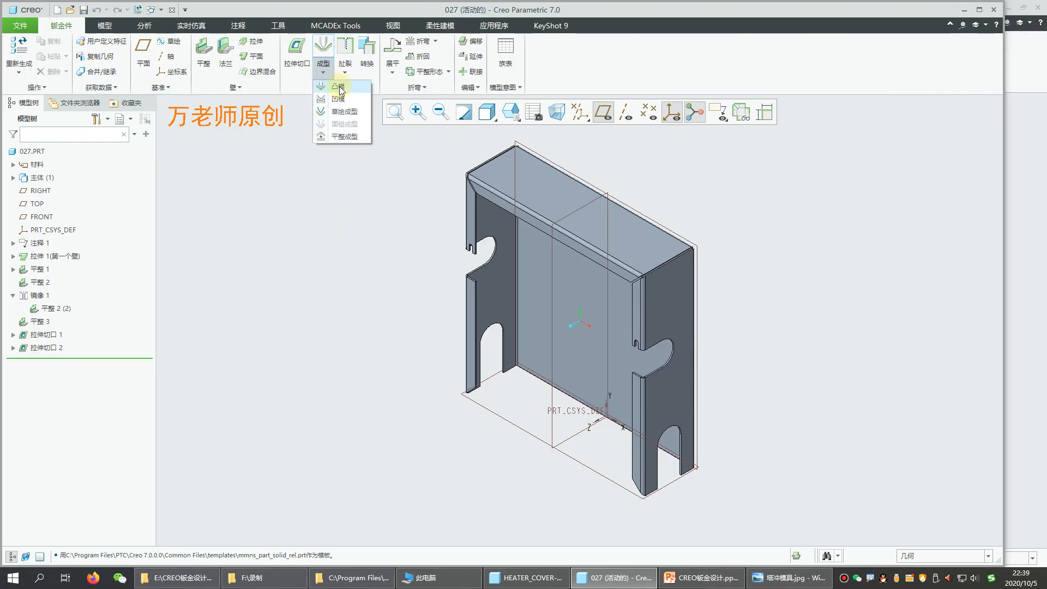
{"action": "left_click", "coordinate": [337, 86]}
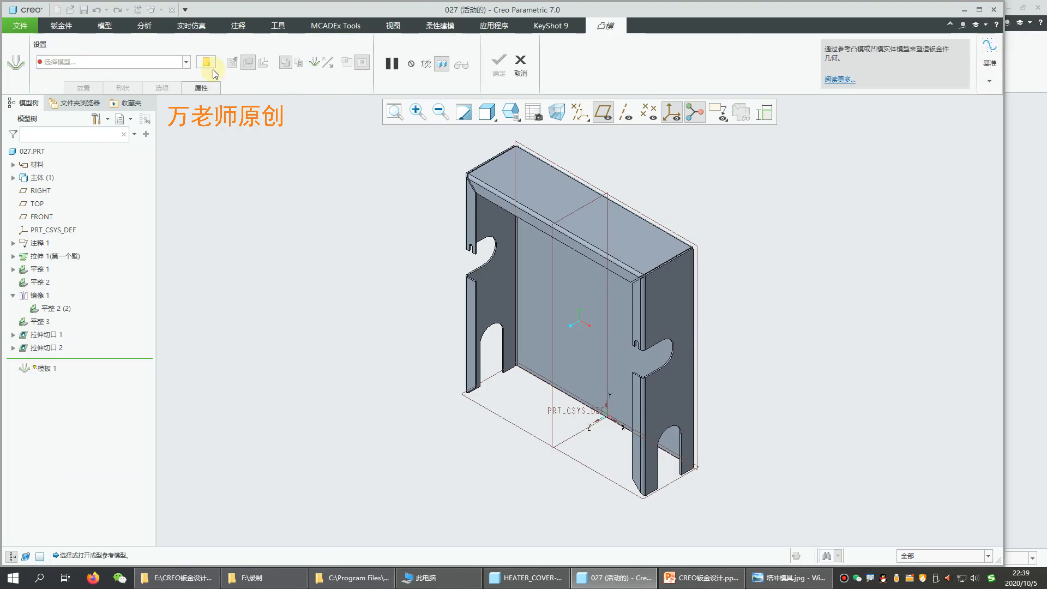
{"action": "left_click", "coordinate": [207, 59]}
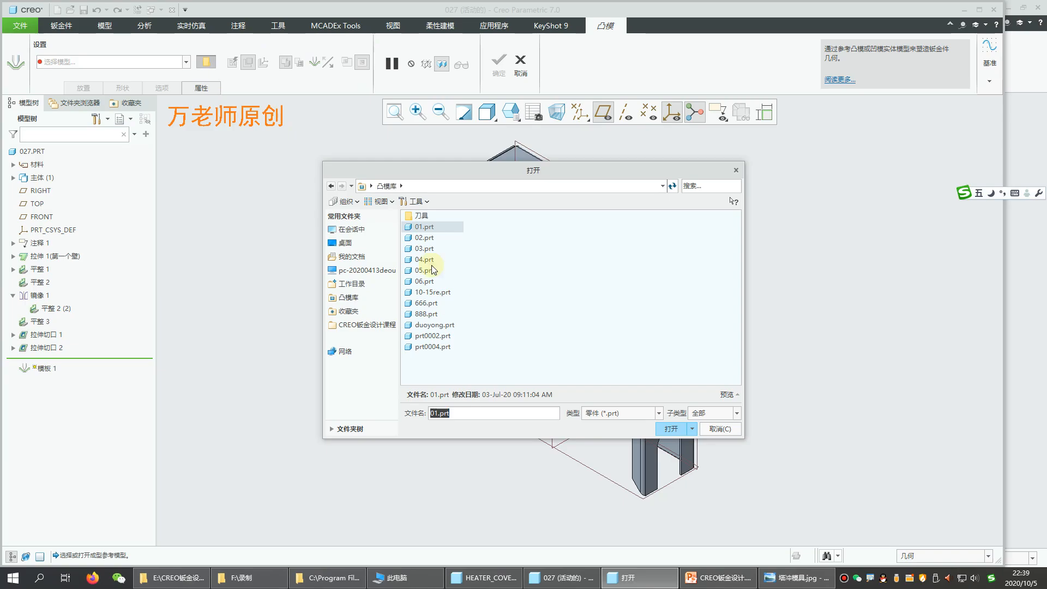
{"action": "left_click", "coordinate": [362, 283]}
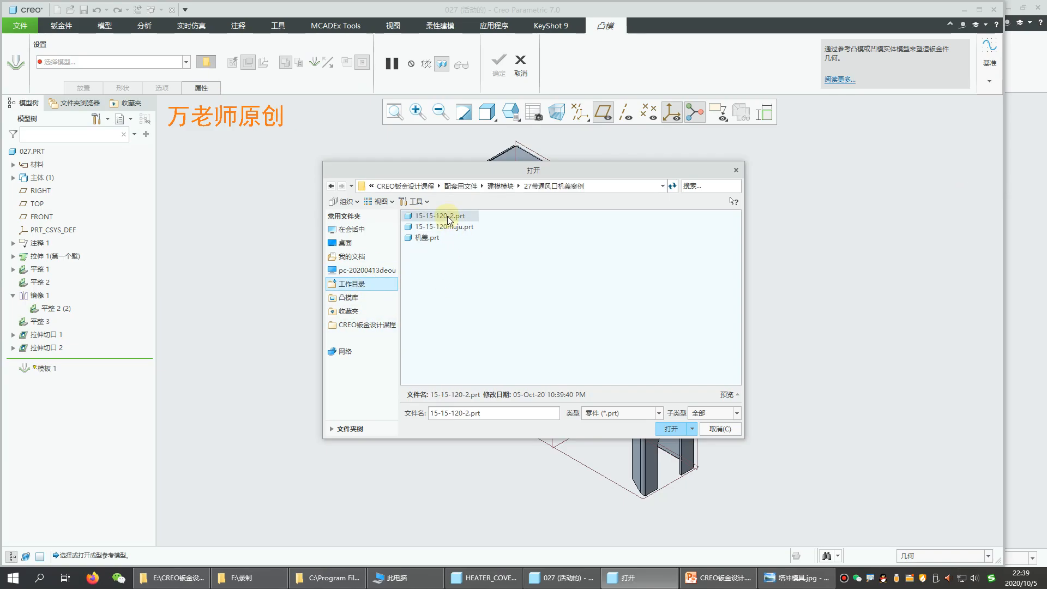
{"action": "left_click", "coordinate": [671, 429]}
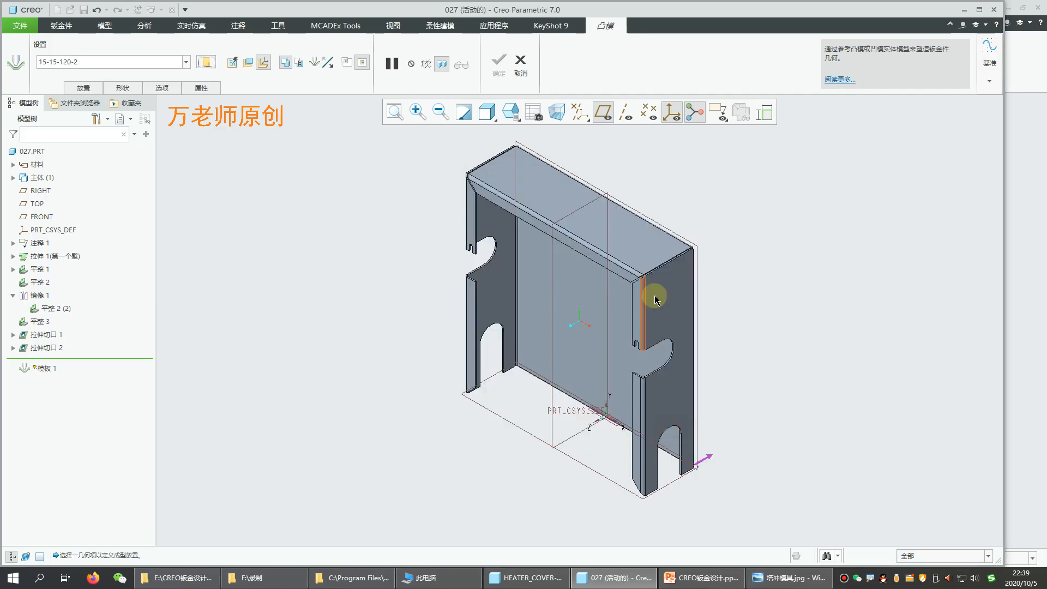
Place the punch on the large outer face, offset about 12.1 from the adjacent flat wall and about 11.1 from the RIGHT plane
{"action": "middle_click_drag", "start_coordinate": [661, 294], "coordinate": [463, 203]}
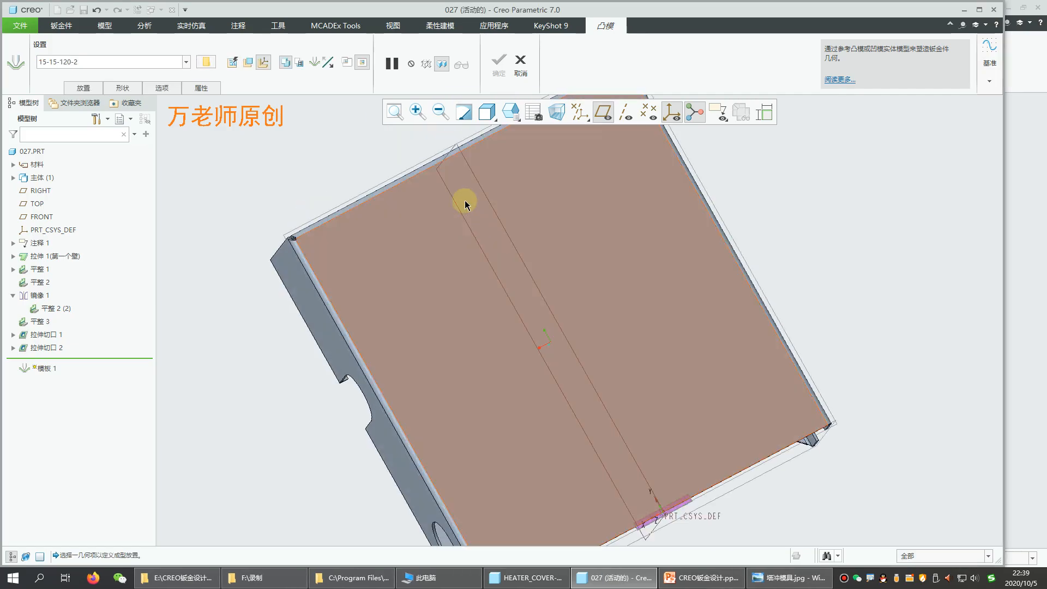
{"action": "left_click", "coordinate": [540, 177]}
{"action": "middle_click_drag", "start_coordinate": [539, 229], "coordinate": [390, 379]}
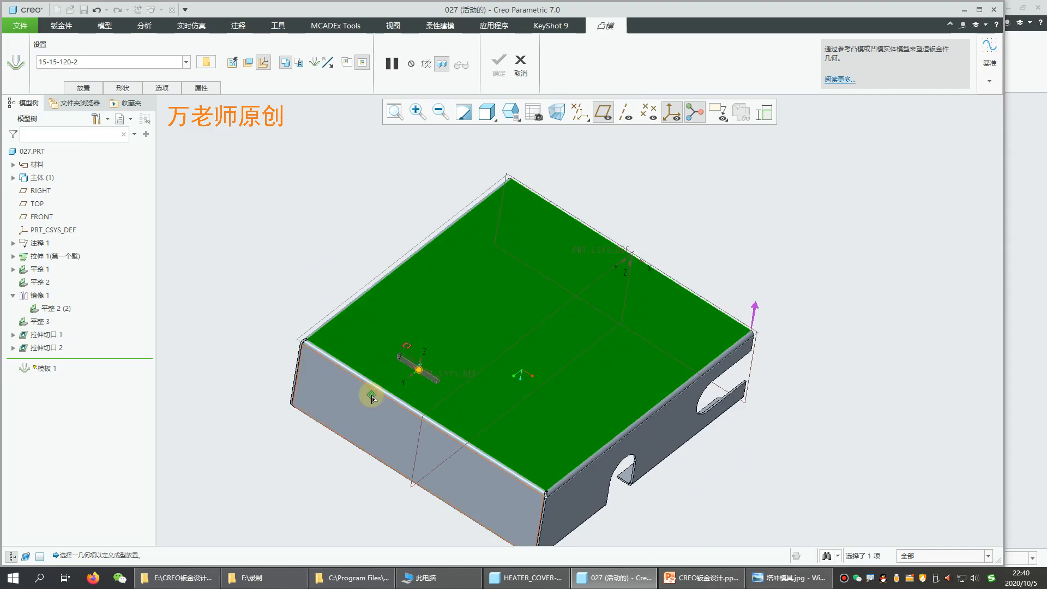
{"action": "left_click", "coordinate": [380, 388]}
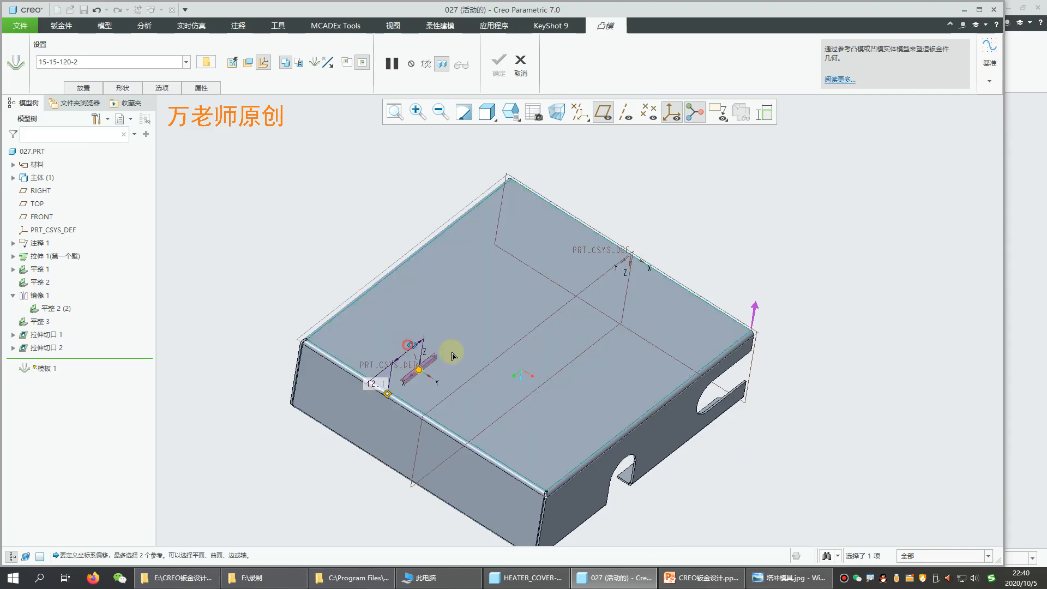
{"action": "left_click", "coordinate": [466, 381]}
{"action": "scroll", "coordinate": [463, 380], "scroll_direction": "up", "scroll_amount": 4}
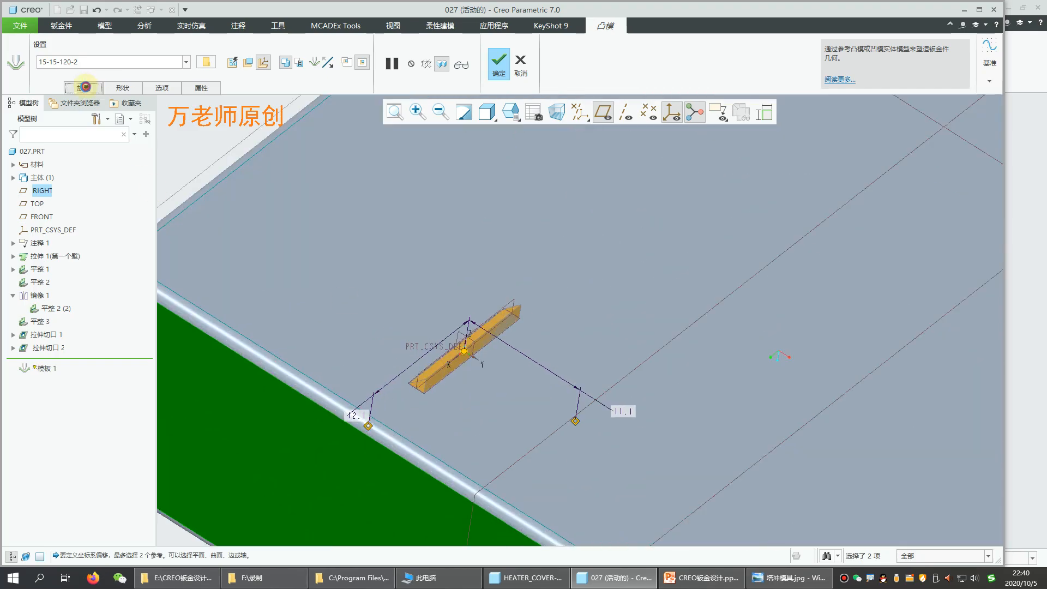
Add a rotation about the first axis to the punch placement and set it to 90 degrees
{"action": "left_click", "coordinate": [84, 87]}
{"action": "left_click", "coordinate": [80, 235]}
{"action": "left_click", "coordinate": [118, 251]}
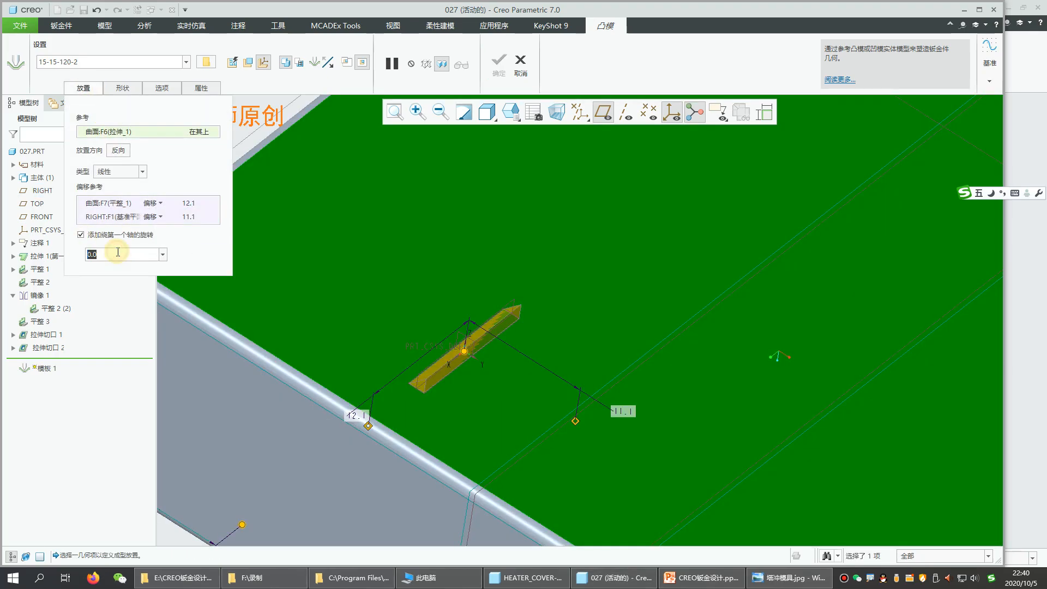
{"action": "type", "text": "90"}
{"action": "key", "text": "Return"}
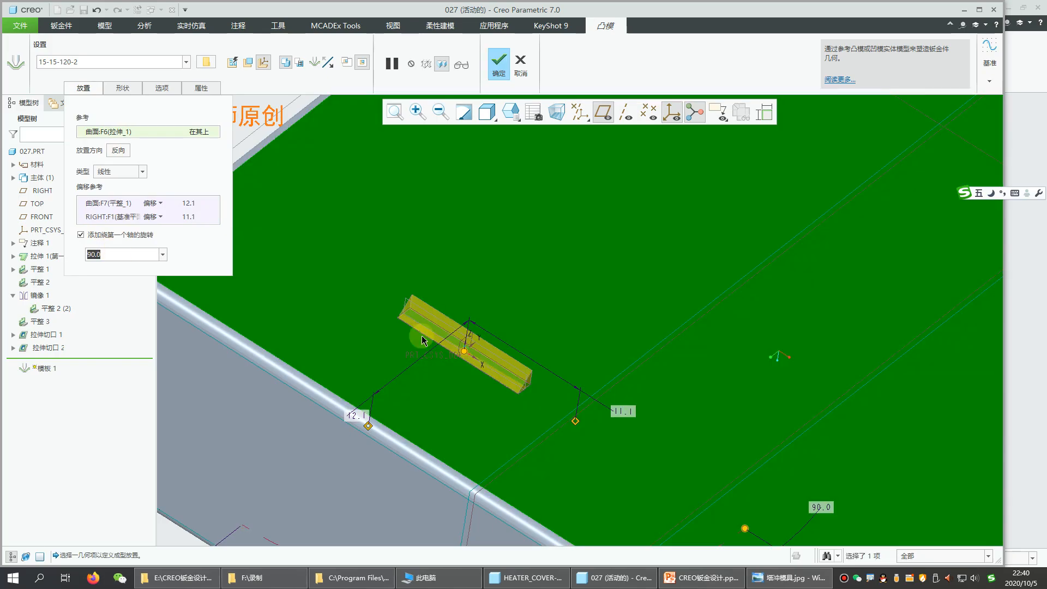
{"action": "scroll", "coordinate": [422, 341], "scroll_direction": "down", "scroll_amount": 5}
Examine the layout and orientation of the louver slots on the HEATER_COVER-OK reference model, and return to part 027
{"action": "left_click", "coordinate": [527, 579]}
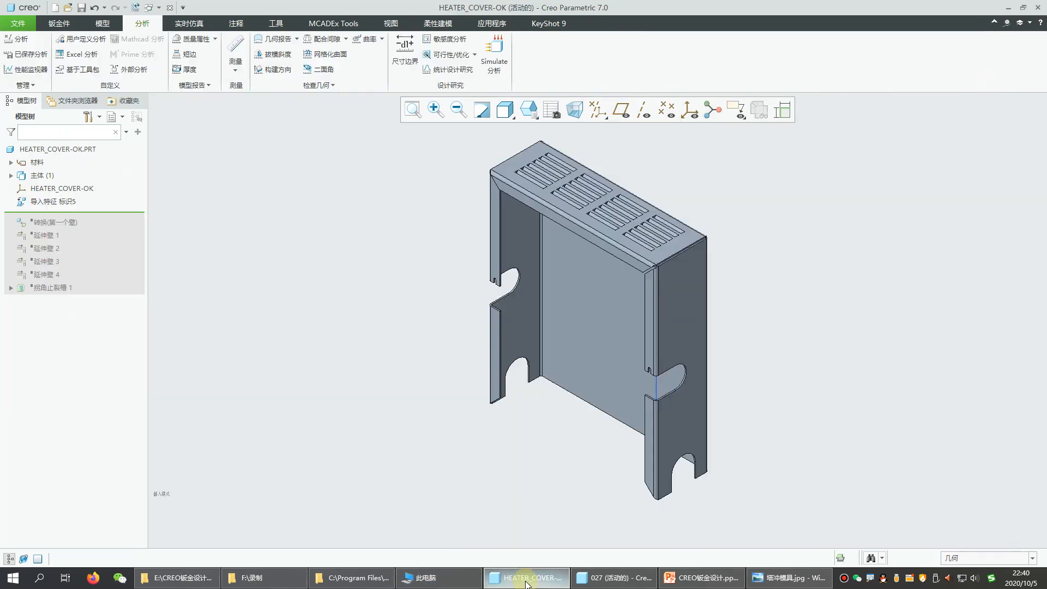
{"action": "scroll", "coordinate": [642, 230], "scroll_direction": "up", "scroll_amount": 2}
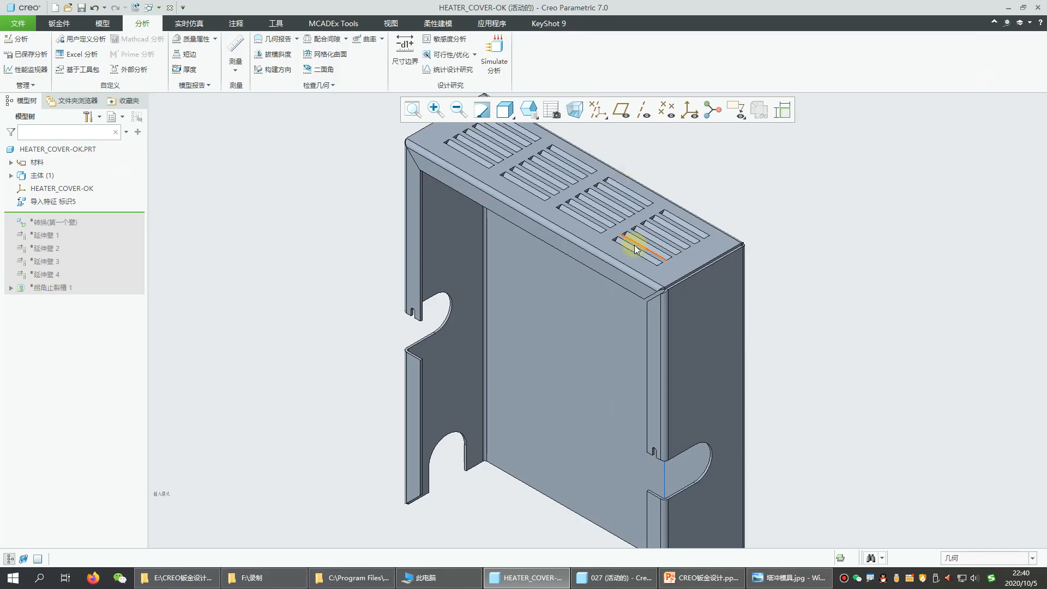
{"action": "middle_click_drag", "start_coordinate": [635, 247], "coordinate": [549, 202]}
{"action": "left_click", "coordinate": [654, 577]}
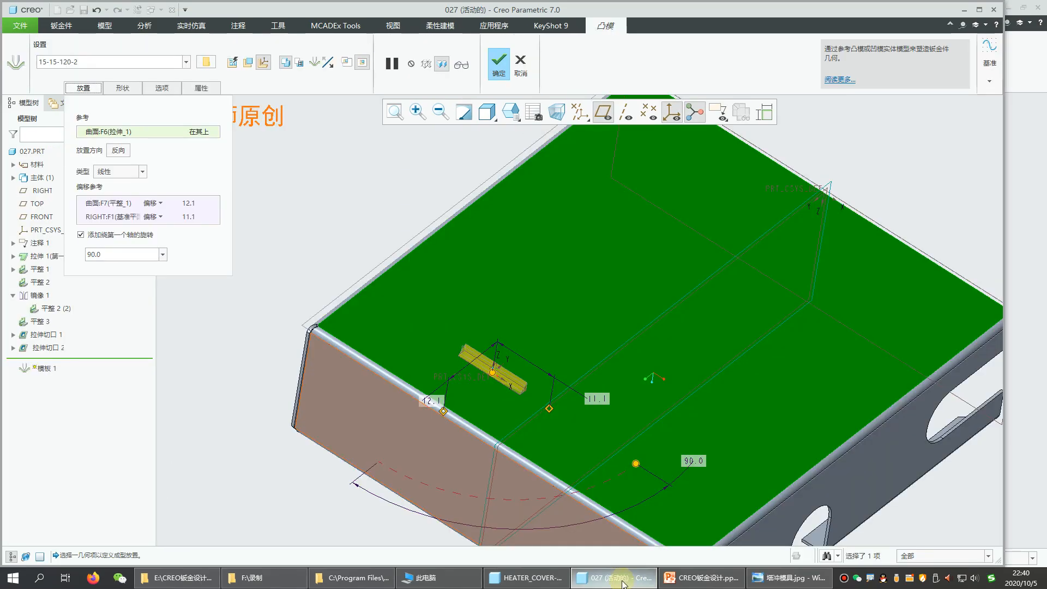
{"action": "left_click", "coordinate": [517, 578]}
{"action": "mouse_move", "coordinate": [642, 392]}
{"action": "middle_mouse_down"}
{"action": "mouse_move", "coordinate": [544, 332]}
{"action": "mouse_move", "coordinate": [663, 420]}
{"action": "mouse_move", "coordinate": [637, 407]}
{"action": "middle_mouse_up"}
{"action": "scroll", "coordinate": [338, 201], "scroll_direction": "down", "scroll_amount": 6}
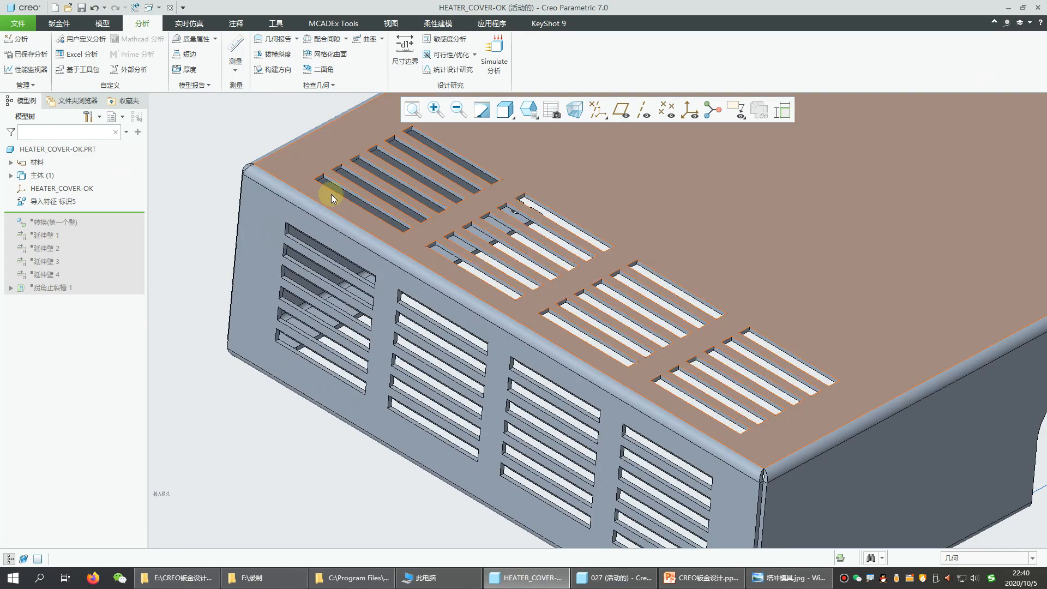
{"action": "middle_click_drag", "start_coordinate": [337, 208], "coordinate": [345, 198]}
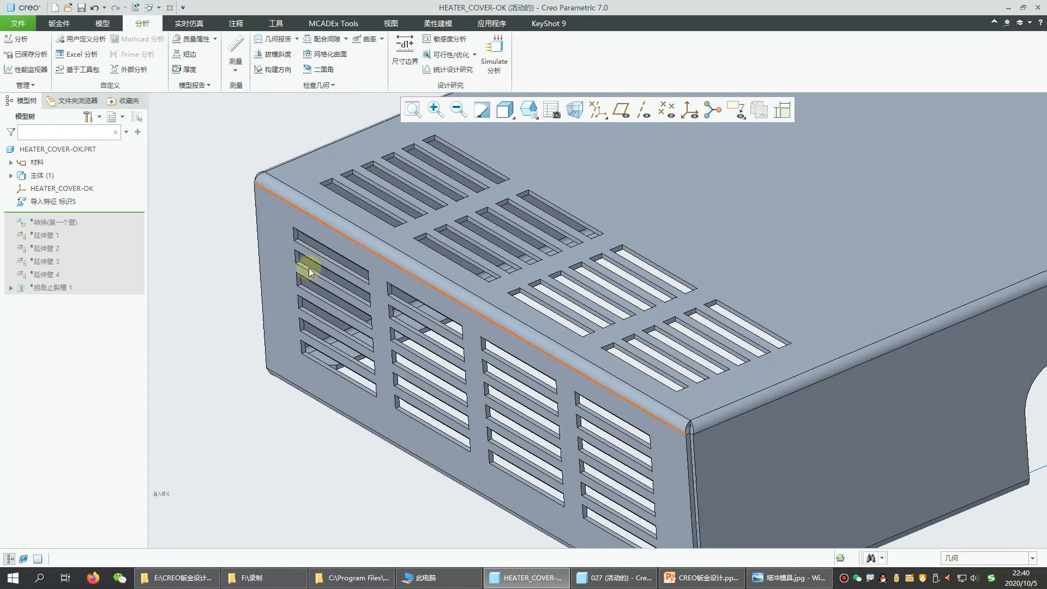
{"action": "left_click", "coordinate": [518, 581]}
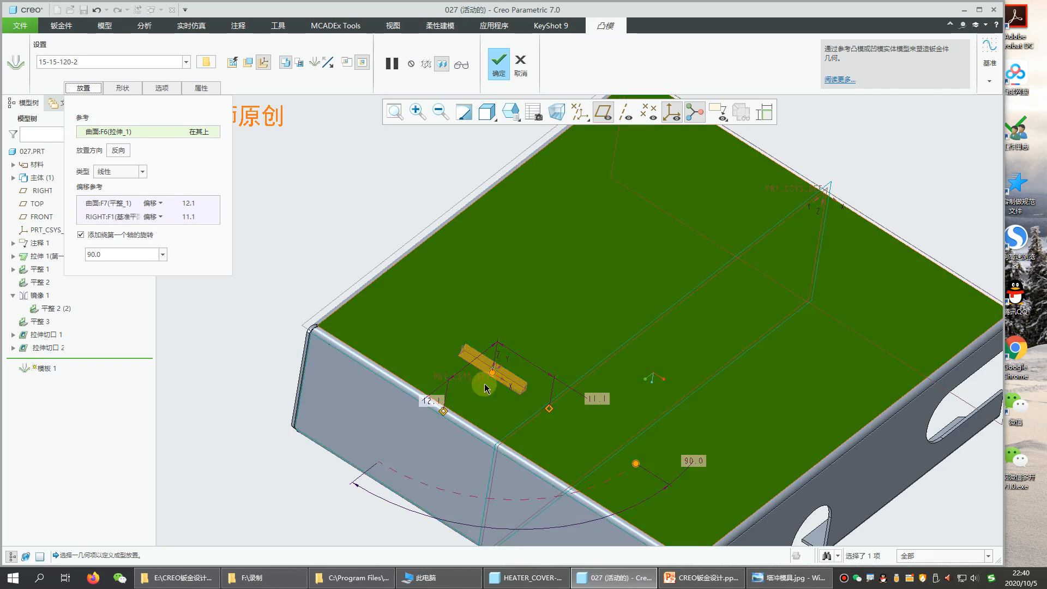
Try to generate the punch form with its current placement and accept creating the feature
{"action": "middle_click_drag", "start_coordinate": [484, 384], "coordinate": [456, 354]}
{"action": "middle_click", "coordinate": [457, 355]}
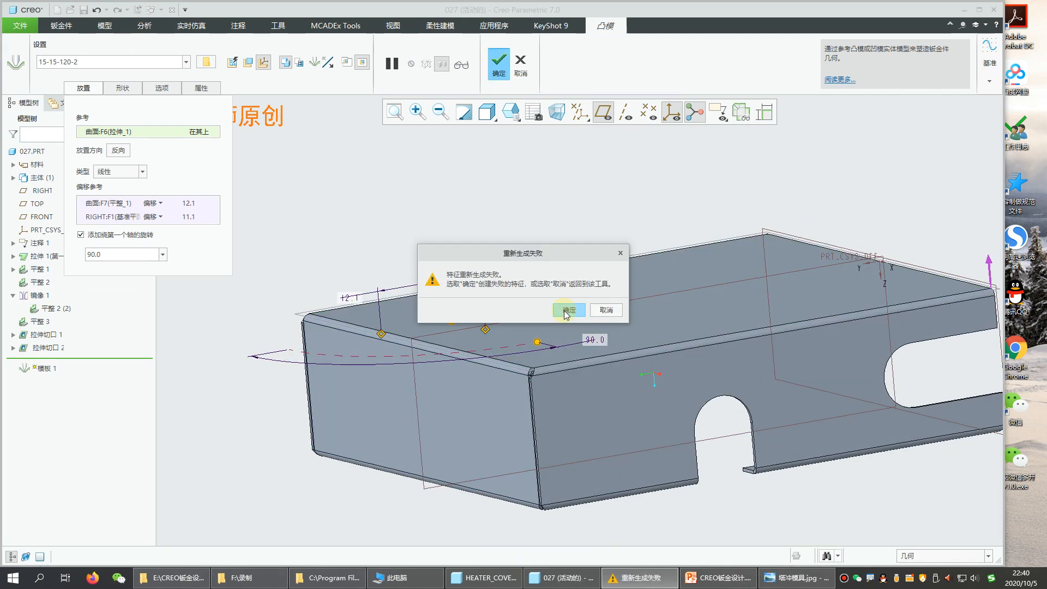
{"action": "left_click", "coordinate": [567, 310]}
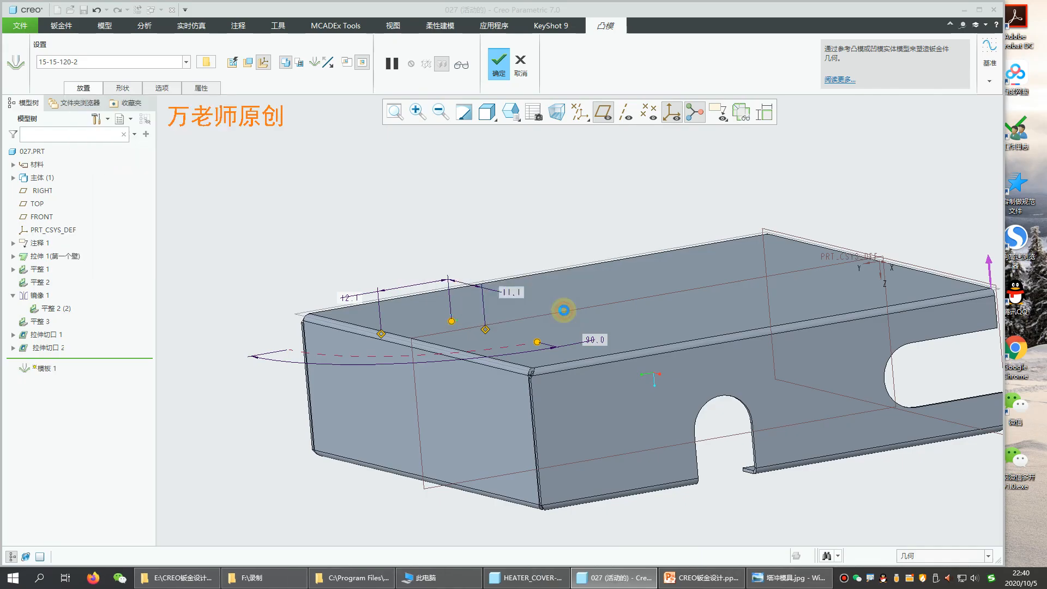
Reopen the punch form's definition and reverse its placement direction
{"action": "right_click", "coordinate": [44, 363]}
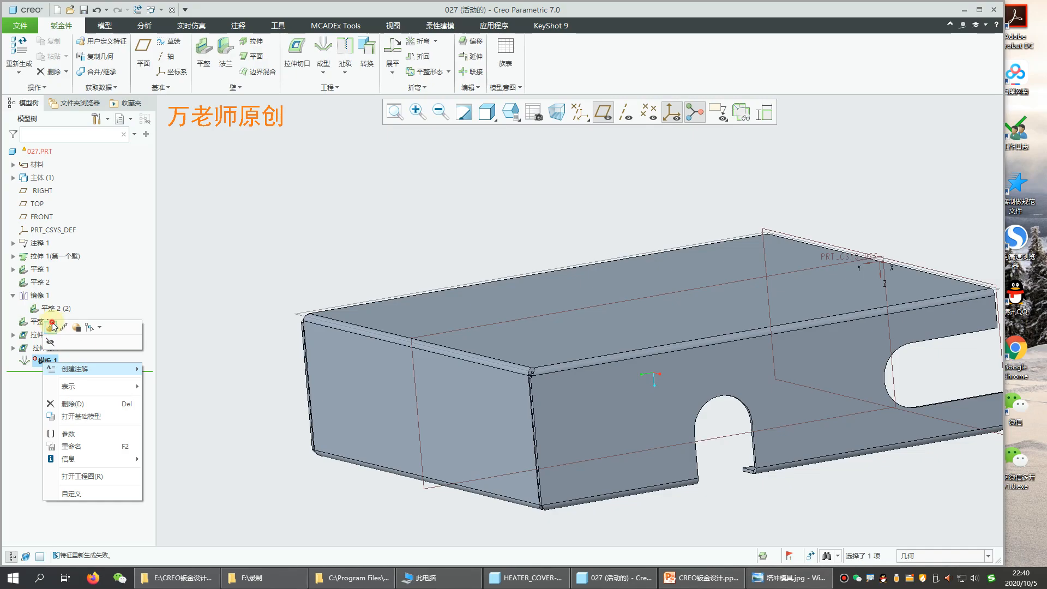
{"action": "left_click", "coordinate": [52, 326]}
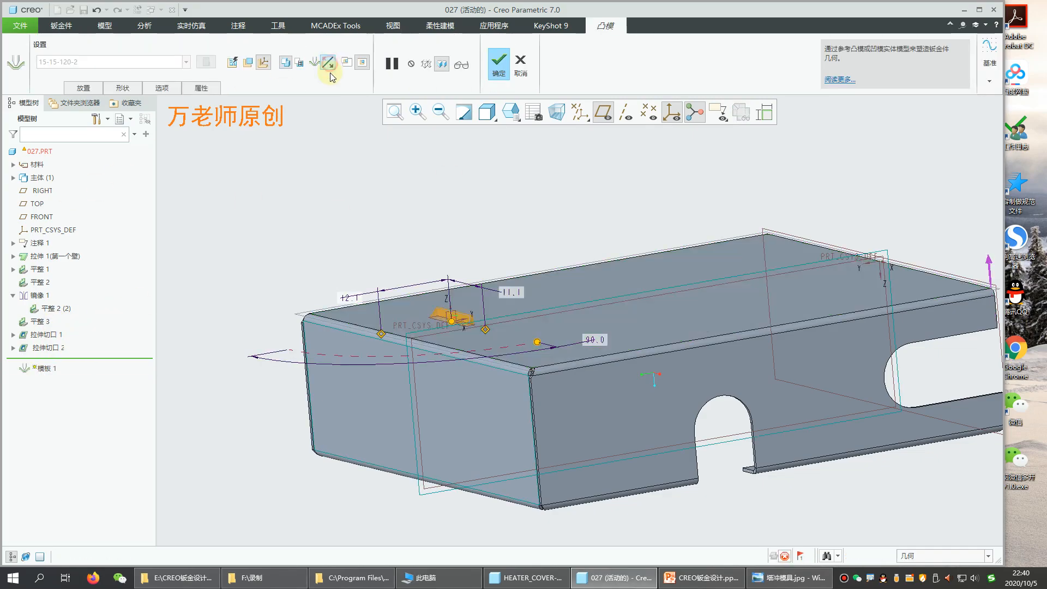
{"action": "left_click", "coordinate": [84, 88]}
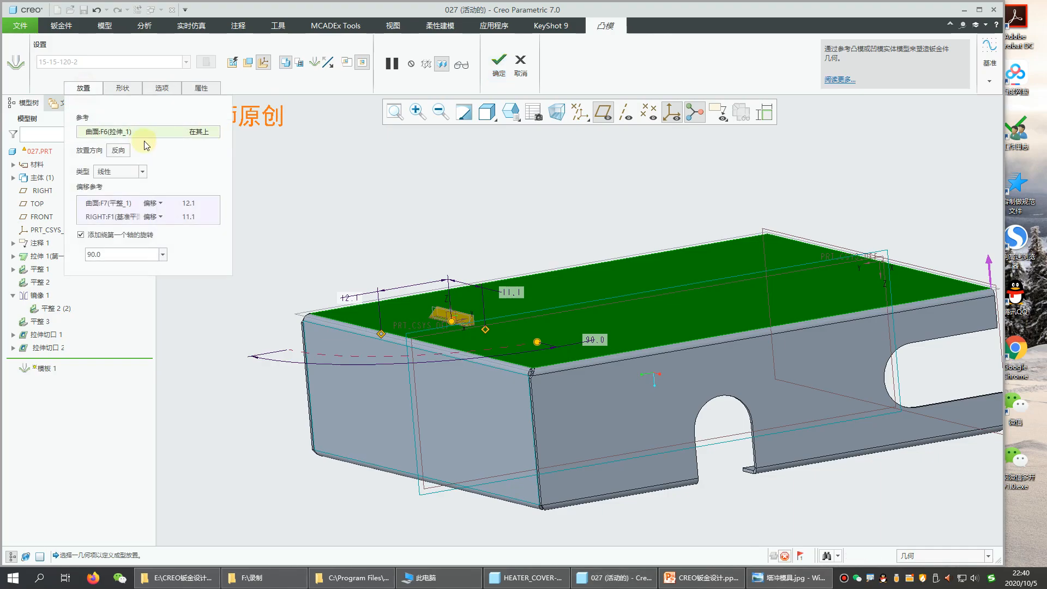
{"action": "left_click", "coordinate": [120, 154]}
{"action": "scroll", "coordinate": [451, 221], "scroll_direction": "down", "scroll_amount": 5}
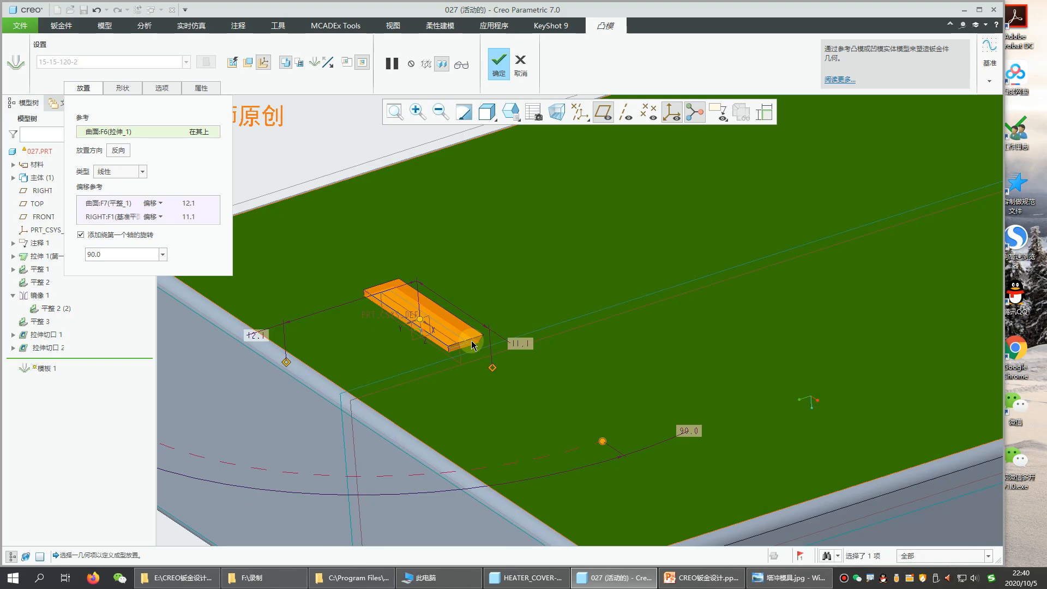
Reverse the punch direction of form 15-15-120-2 on the cover's top wall
{"action": "left_click", "coordinate": [328, 63]}
{"action": "scroll", "coordinate": [436, 340], "scroll_direction": "down", "scroll_amount": 2}
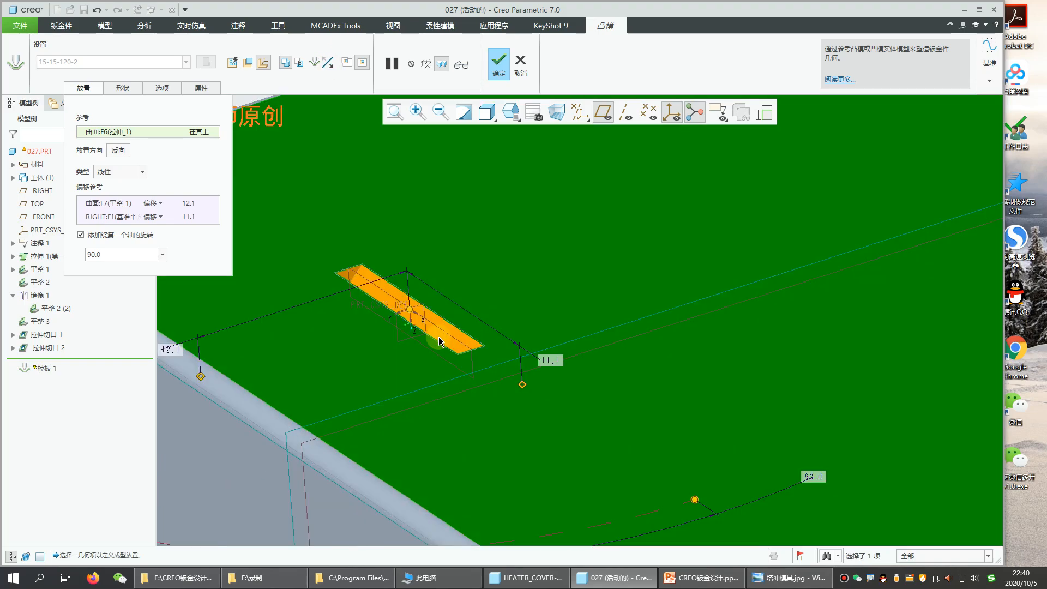
{"action": "scroll", "coordinate": [439, 341], "scroll_direction": "up", "scroll_amount": 4}
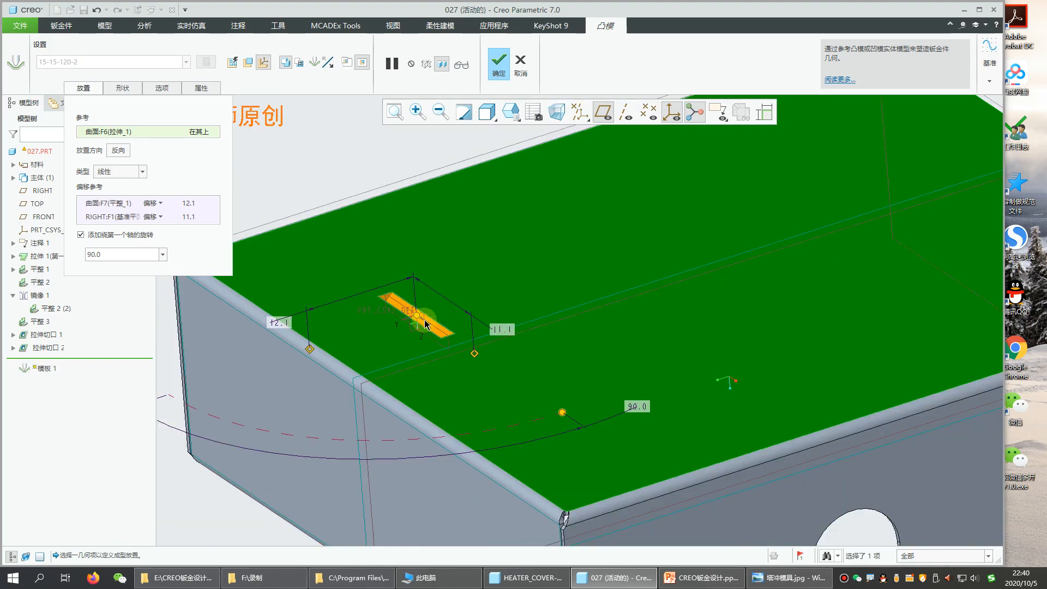
Examine the orientation and slanted interior of the top louver slots on the HEATER_COVER-OK reference model, and return to part 027
{"action": "mouse_move", "coordinate": [504, 584]}
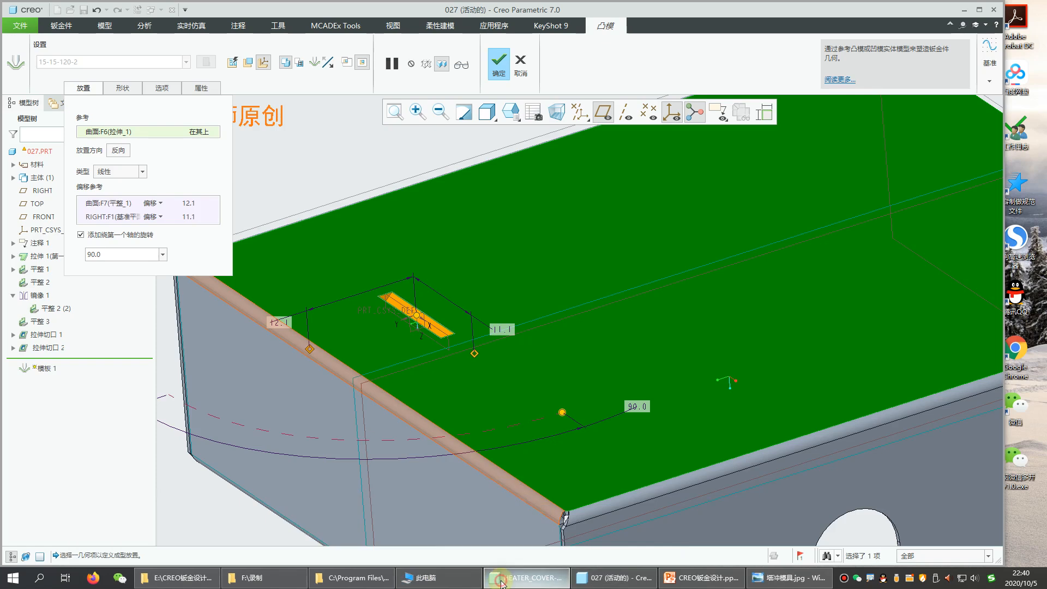
{"action": "left_click", "coordinate": [503, 584]}
{"action": "scroll", "coordinate": [404, 175], "scroll_direction": "up", "scroll_amount": 1}
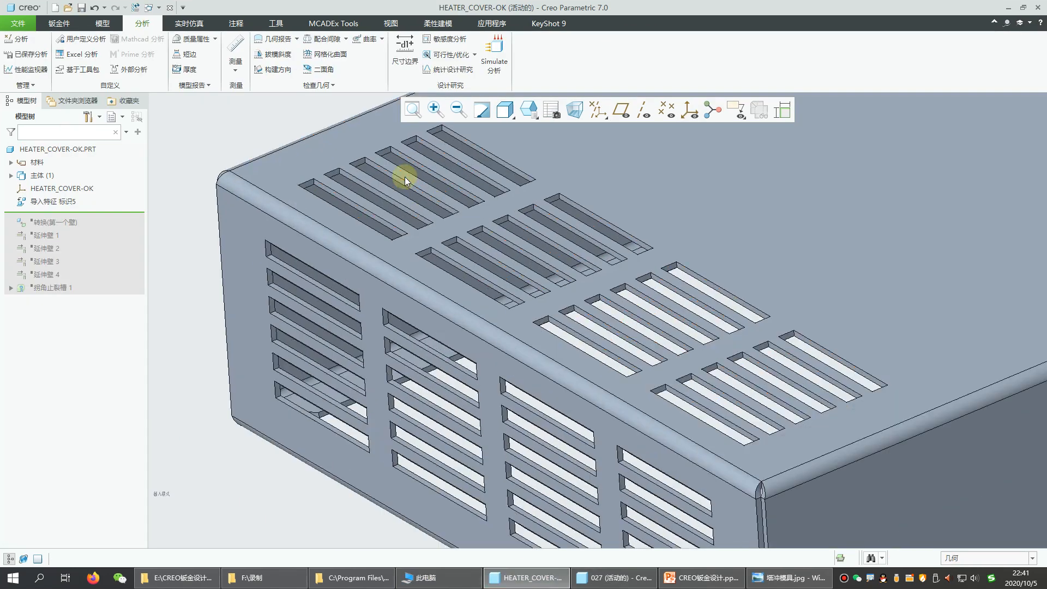
{"action": "scroll", "coordinate": [404, 262], "scroll_direction": "up", "scroll_amount": 1}
{"action": "scroll", "coordinate": [459, 329], "scroll_direction": "down", "scroll_amount": 1}
{"action": "middle_click_drag", "start_coordinate": [458, 330], "coordinate": [450, 339]}
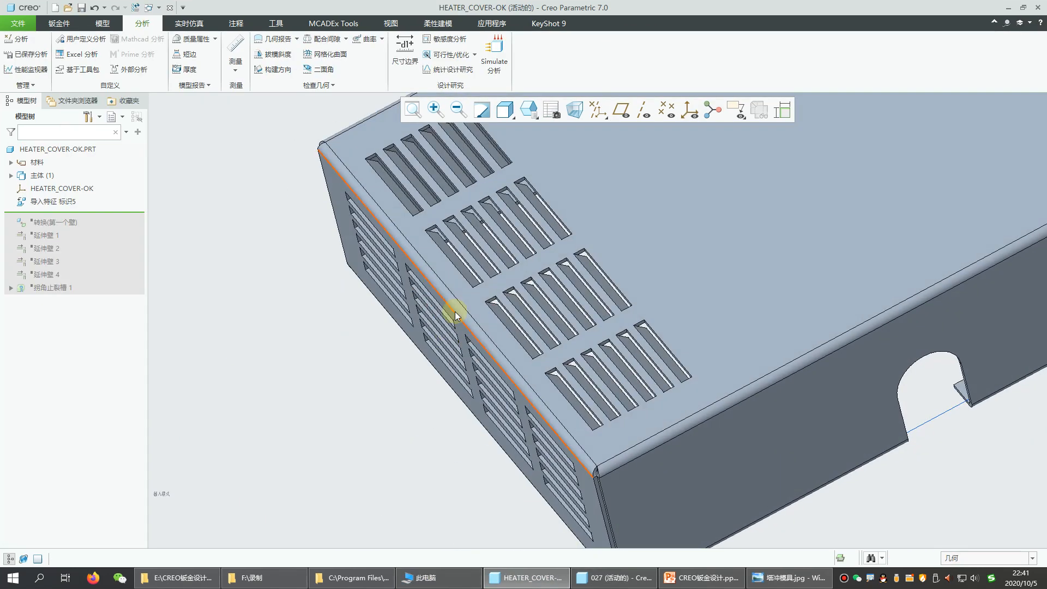
{"action": "scroll", "coordinate": [461, 308], "scroll_direction": "down", "scroll_amount": 2}
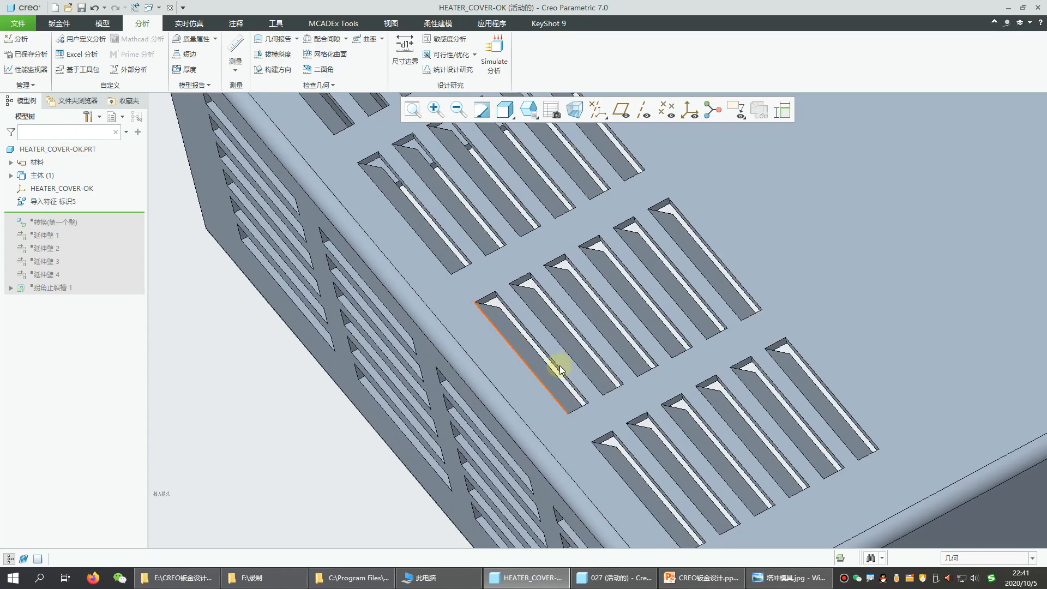
{"action": "left_click", "coordinate": [598, 581]}
{"action": "scroll", "coordinate": [400, 355], "scroll_direction": "up", "scroll_amount": 2}
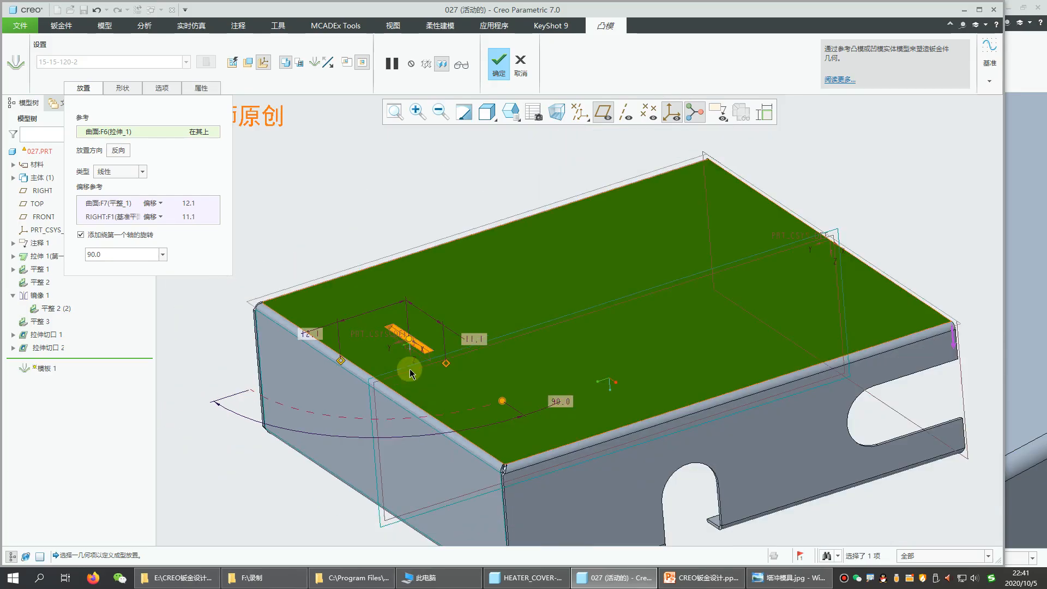
{"action": "scroll", "coordinate": [389, 331], "scroll_direction": "down", "scroll_amount": 3}
{"action": "scroll", "coordinate": [384, 343], "scroll_direction": "down", "scroll_amount": 3}
{"action": "mouse_move", "coordinate": [403, 417]}
{"action": "middle_mouse_down"}
{"action": "mouse_move", "coordinate": [370, 428]}
{"action": "mouse_move", "coordinate": [395, 418]}
{"action": "middle_mouse_up"}
{"action": "scroll", "coordinate": [488, 292], "scroll_direction": "up", "scroll_amount": 2}
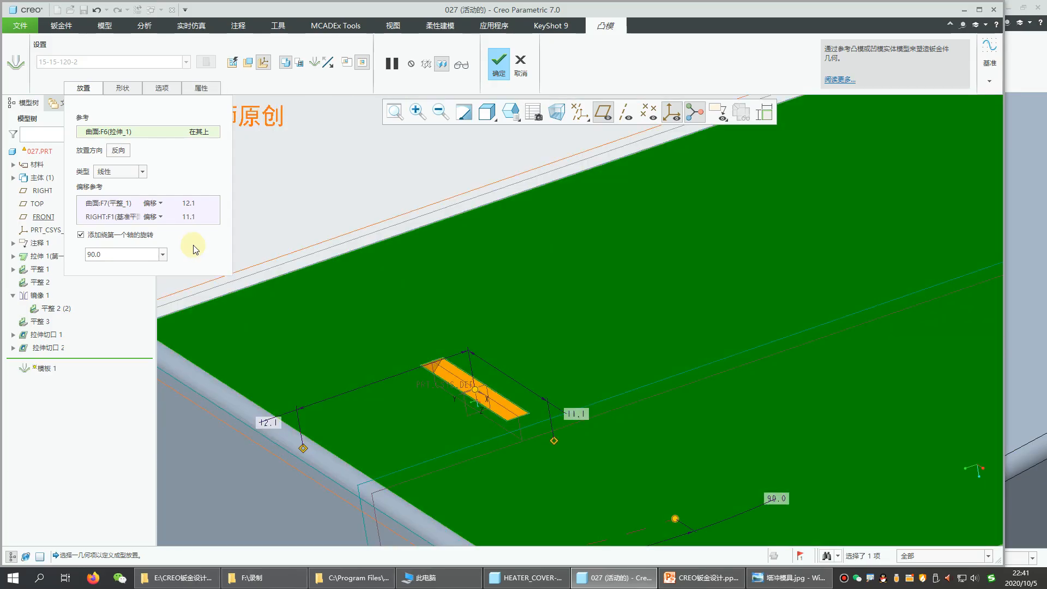
Reset the punch form's rotation about the first axis to 0 degrees, and set it to 90 degrees again
{"action": "left_click", "coordinate": [120, 257]}
{"action": "type", "text": "0"}
{"action": "key", "text": "Return"}
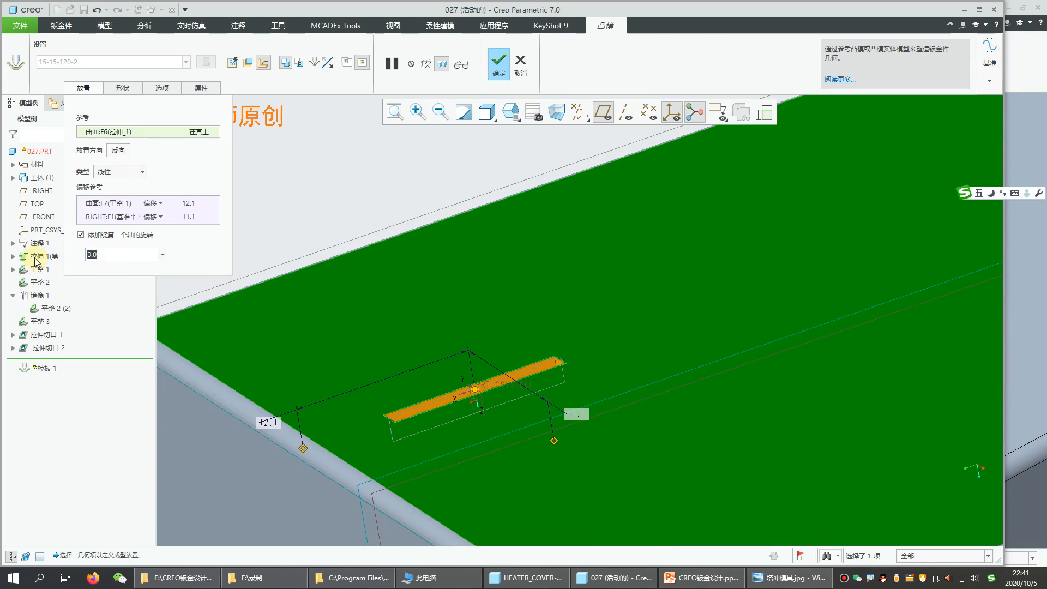
{"action": "type", "text": "90"}
{"action": "key", "text": "Return"}
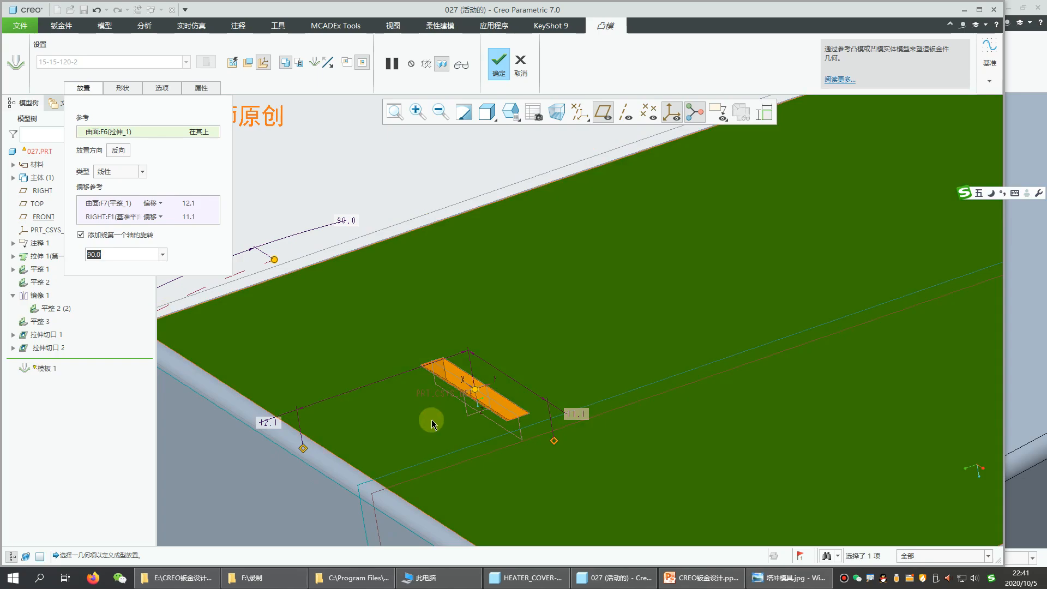
{"action": "mouse_move", "coordinate": [432, 420]}
{"action": "middle_mouse_down"}
{"action": "mouse_move", "coordinate": [402, 434]}
{"action": "mouse_move", "coordinate": [431, 409]}
{"action": "middle_mouse_up"}
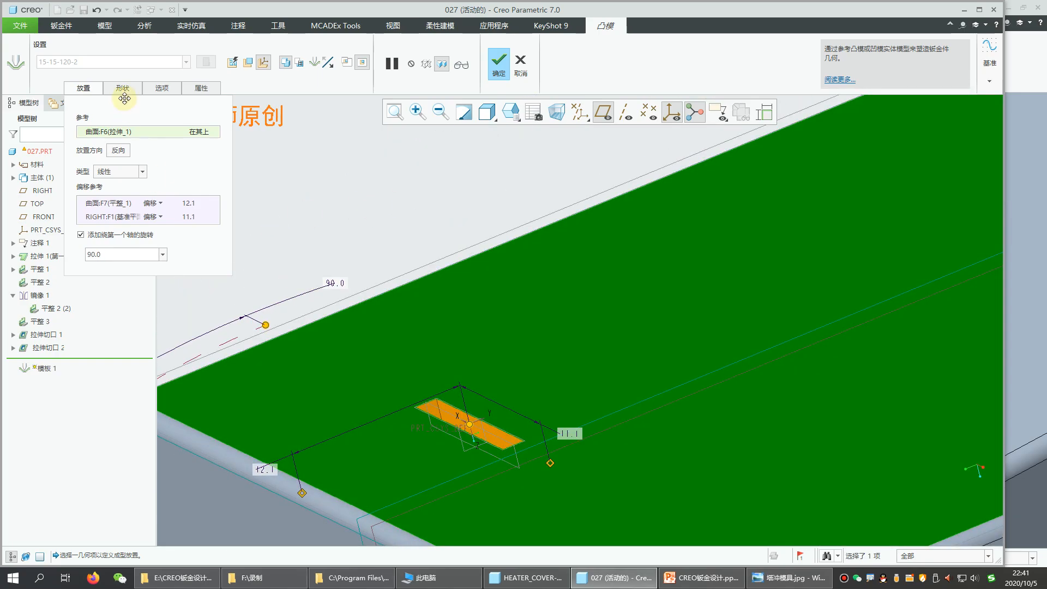
Exclude one long side surface of the punch model from the form and accept the feature
{"action": "left_click", "coordinate": [162, 89]}
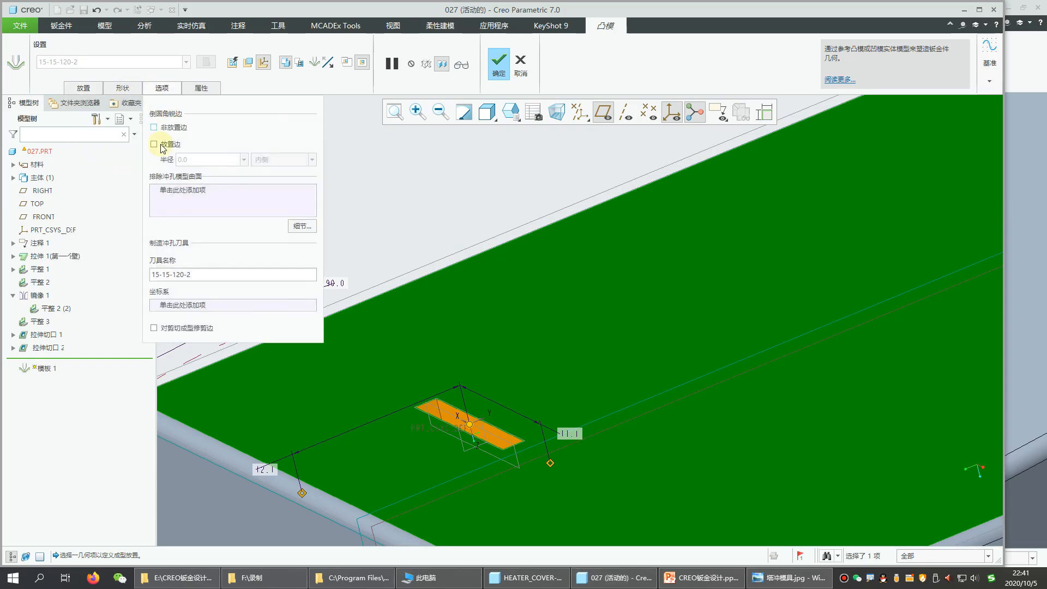
{"action": "left_click", "coordinate": [186, 192]}
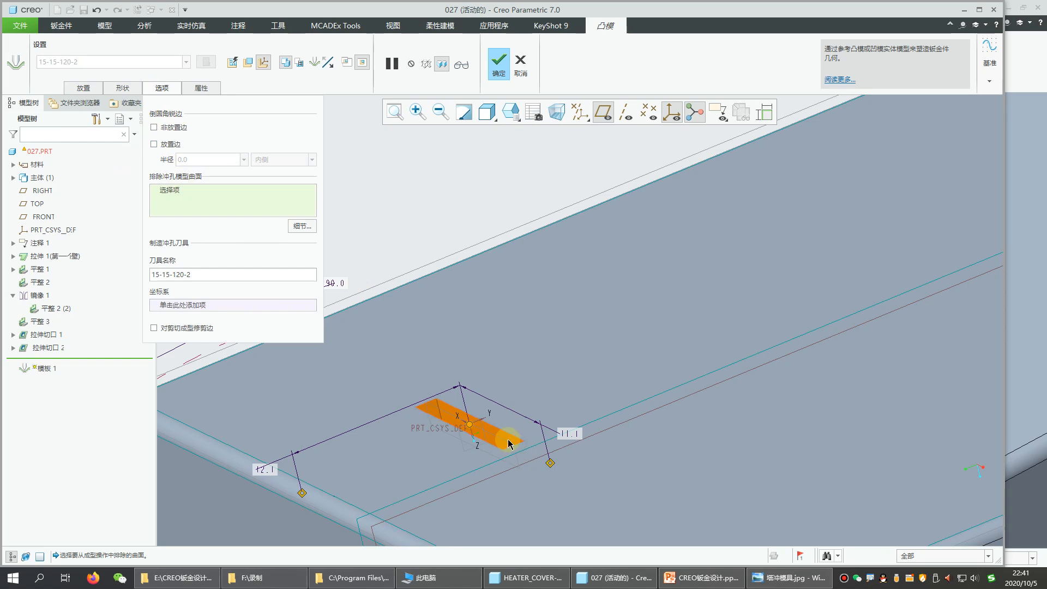
{"action": "scroll", "coordinate": [522, 453], "scroll_direction": "down", "scroll_amount": 2}
{"action": "scroll", "coordinate": [523, 458], "scroll_direction": "up", "scroll_amount": 3}
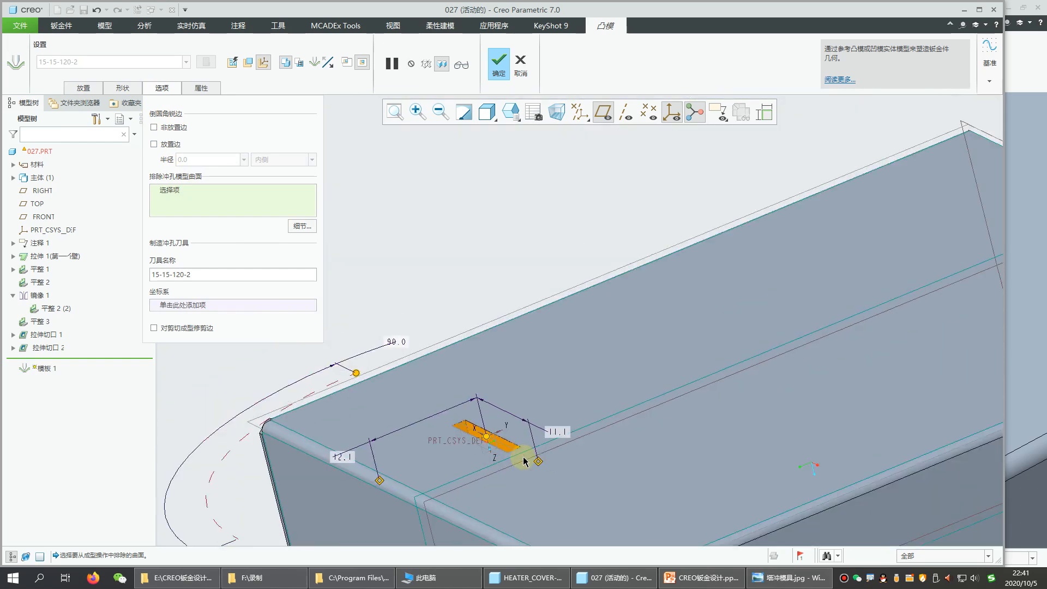
{"action": "scroll", "coordinate": [526, 466], "scroll_direction": "down", "scroll_amount": 3}
{"action": "left_click", "coordinate": [519, 454]}
{"action": "middle_click_drag", "start_coordinate": [534, 444], "coordinate": [497, 423]}
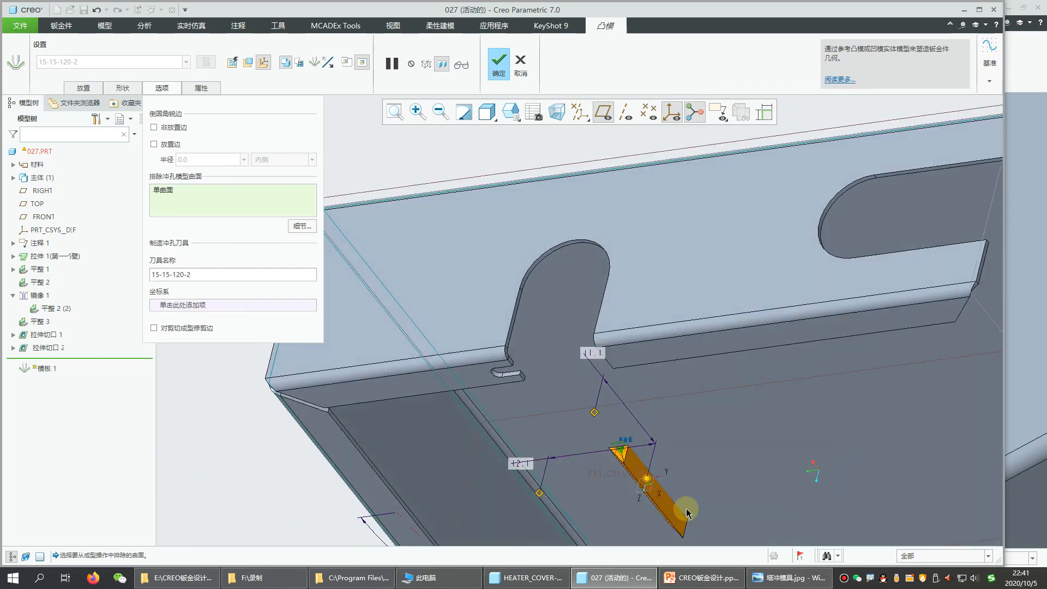
{"action": "scroll", "coordinate": [685, 510], "scroll_direction": "down", "scroll_amount": 3}
{"action": "scroll", "coordinate": [563, 460], "scroll_direction": "up", "scroll_amount": 3}
{"action": "middle_click", "coordinate": [611, 487]}
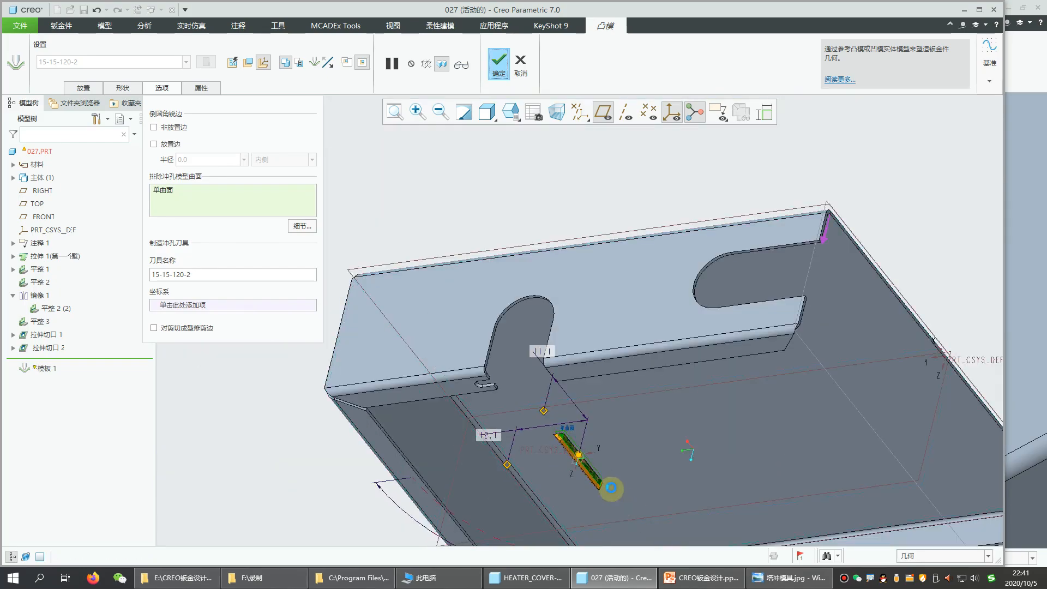
Inspect the formed louver from inside the cover, and reopen the punch form's definition to check its excluded surface
{"action": "middle_click_drag", "start_coordinate": [619, 502], "coordinate": [612, 414]}
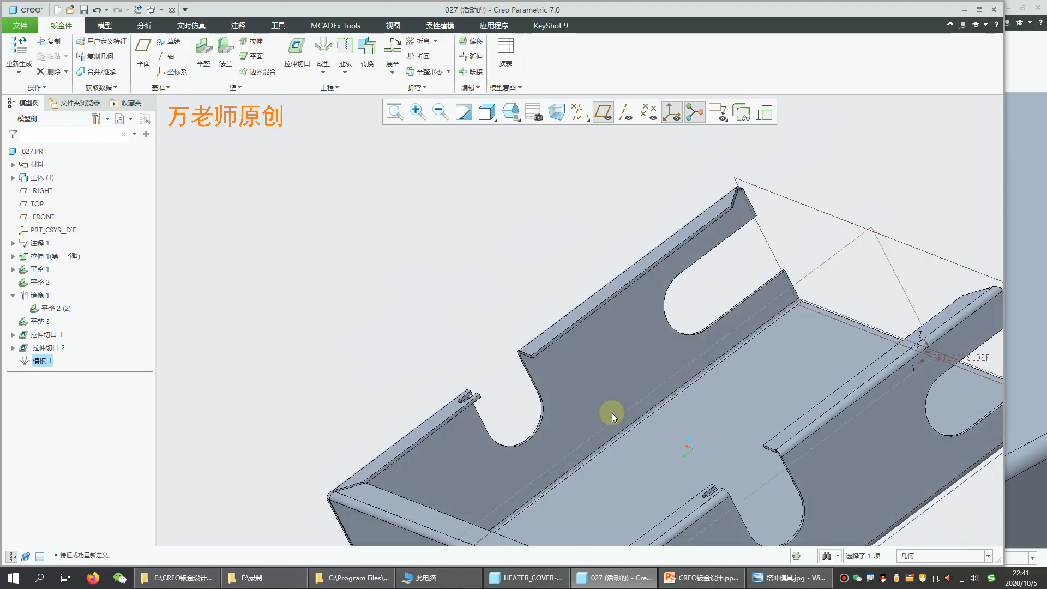
{"action": "scroll", "coordinate": [613, 415], "scroll_direction": "up", "scroll_amount": 4}
{"action": "middle_click_drag", "start_coordinate": [652, 524], "coordinate": [581, 473]}
{"action": "scroll", "coordinate": [647, 529], "scroll_direction": "down", "scroll_amount": 5}
{"action": "scroll", "coordinate": [581, 473], "scroll_direction": "down", "scroll_amount": 5}
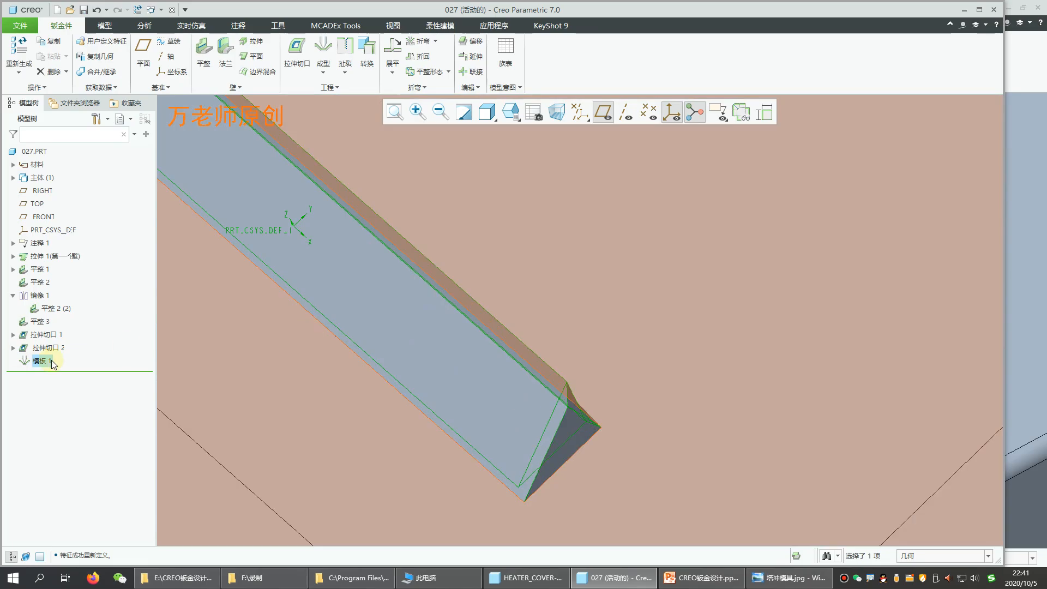
{"action": "right_click", "coordinate": [52, 363]}
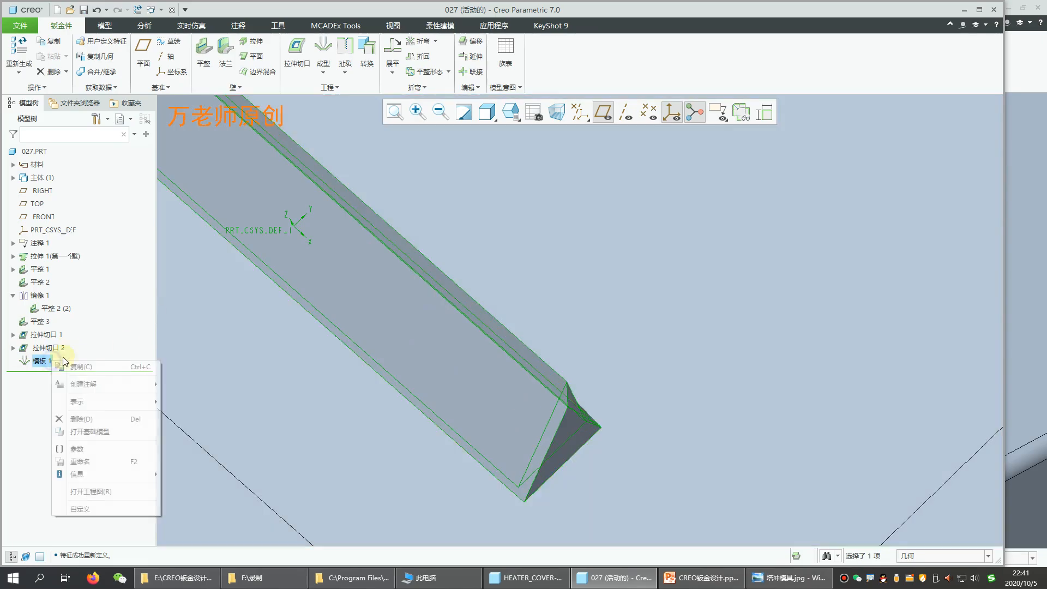
{"action": "left_click", "coordinate": [72, 311]}
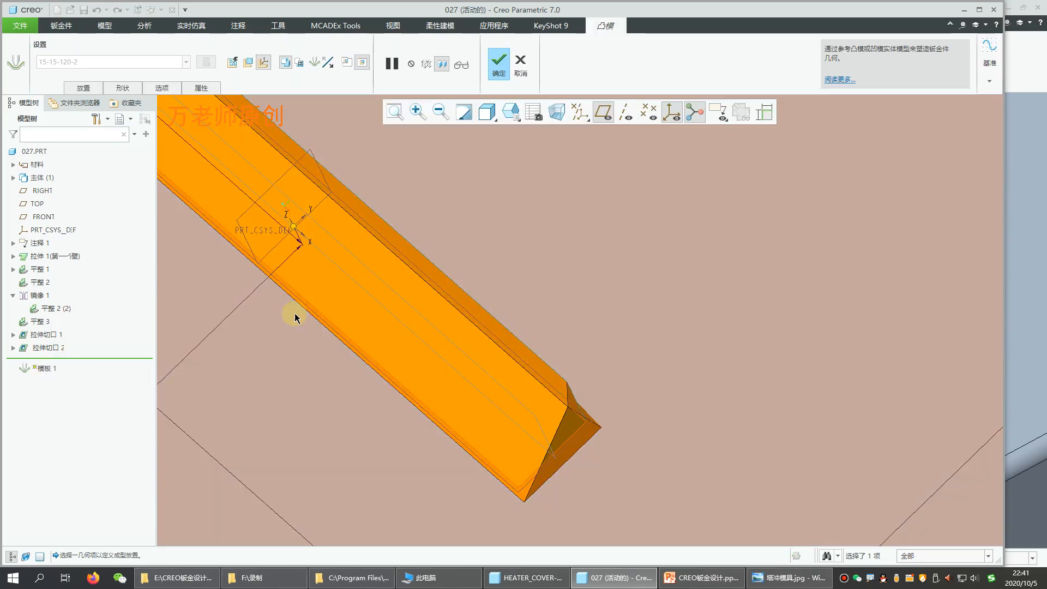
{"action": "left_click", "coordinate": [162, 90]}
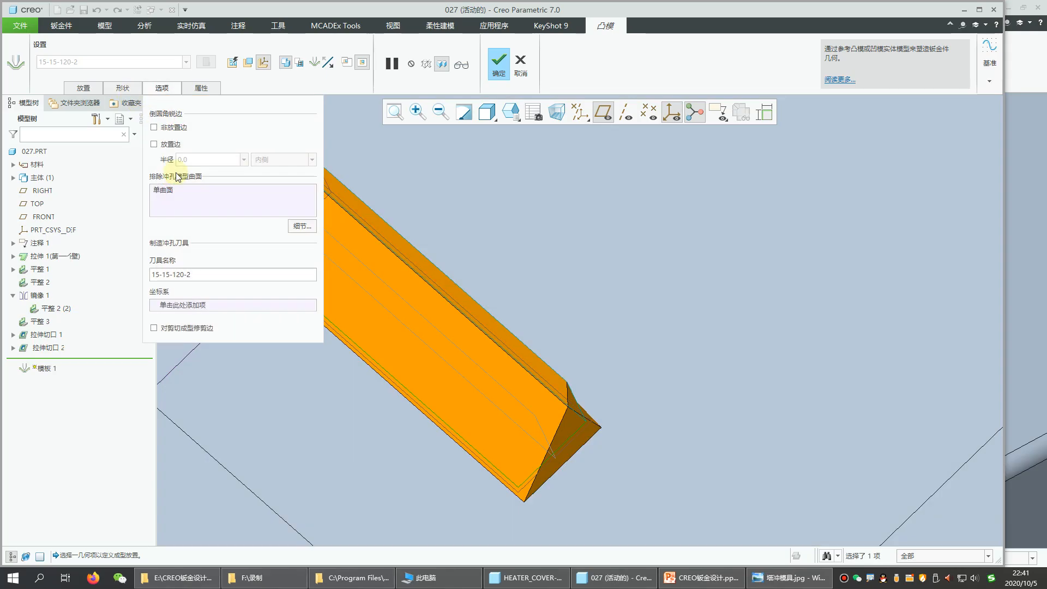
{"action": "left_click", "coordinate": [165, 193]}
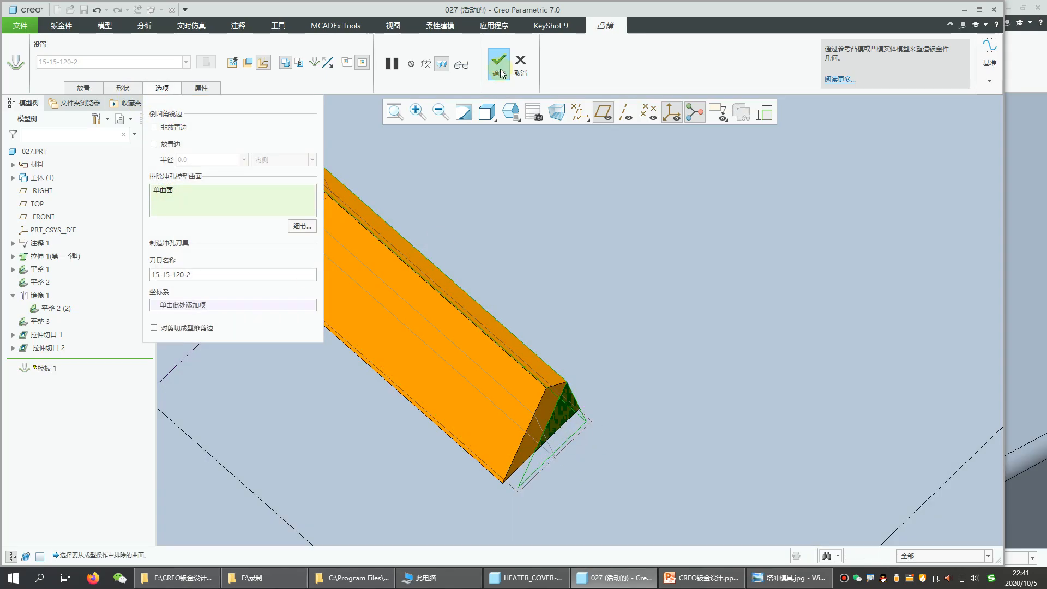
Check the punch form's placement references and orientation on the top wall, and accept the definition
{"action": "left_click", "coordinate": [83, 88]}
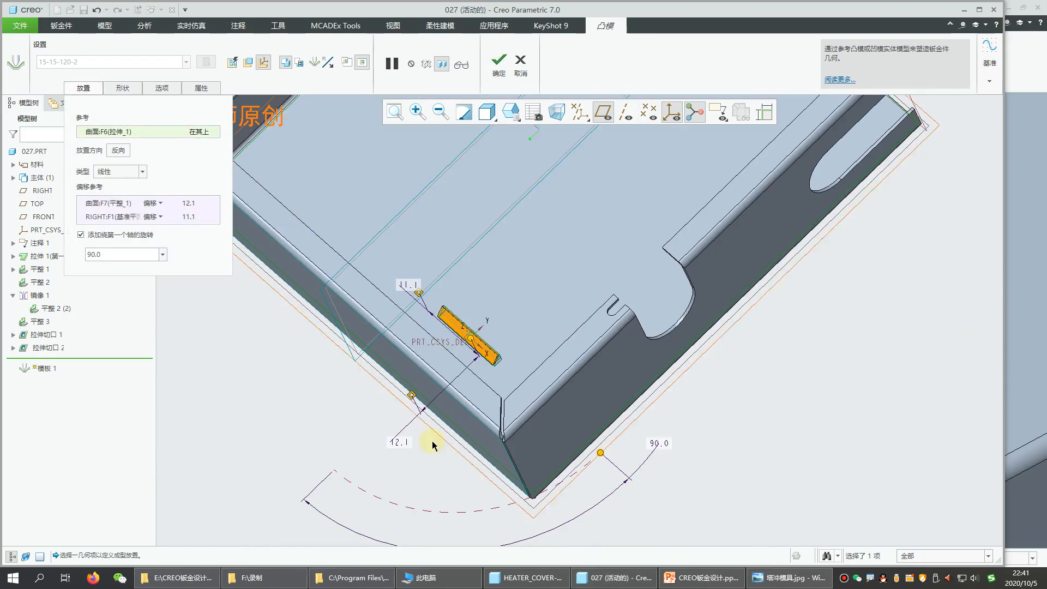
{"action": "middle_click_drag", "start_coordinate": [345, 437], "coordinate": [474, 264]}
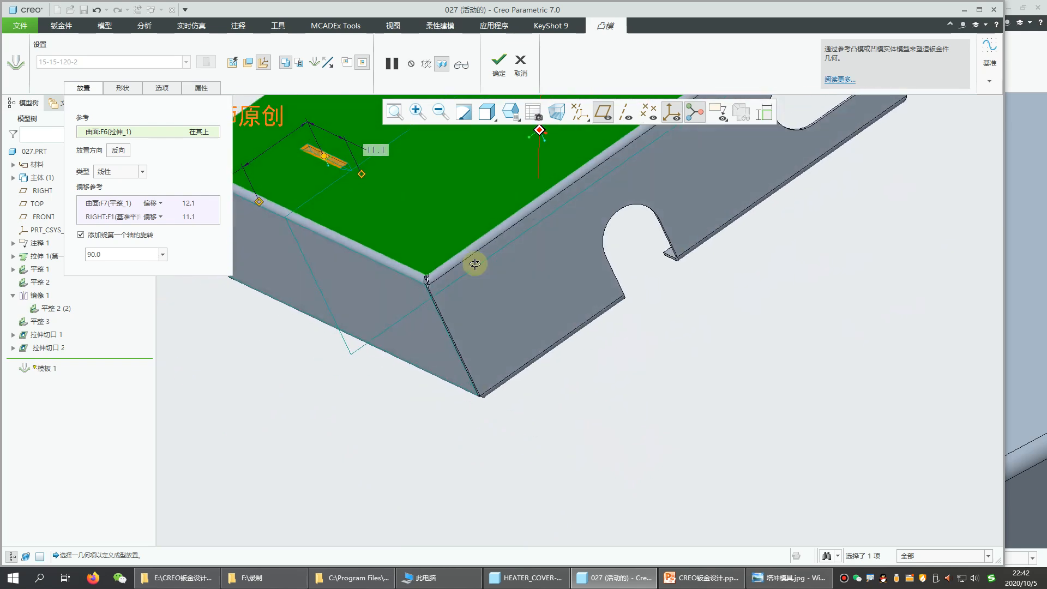
{"action": "scroll", "coordinate": [593, 282], "scroll_direction": "up", "scroll_amount": 2}
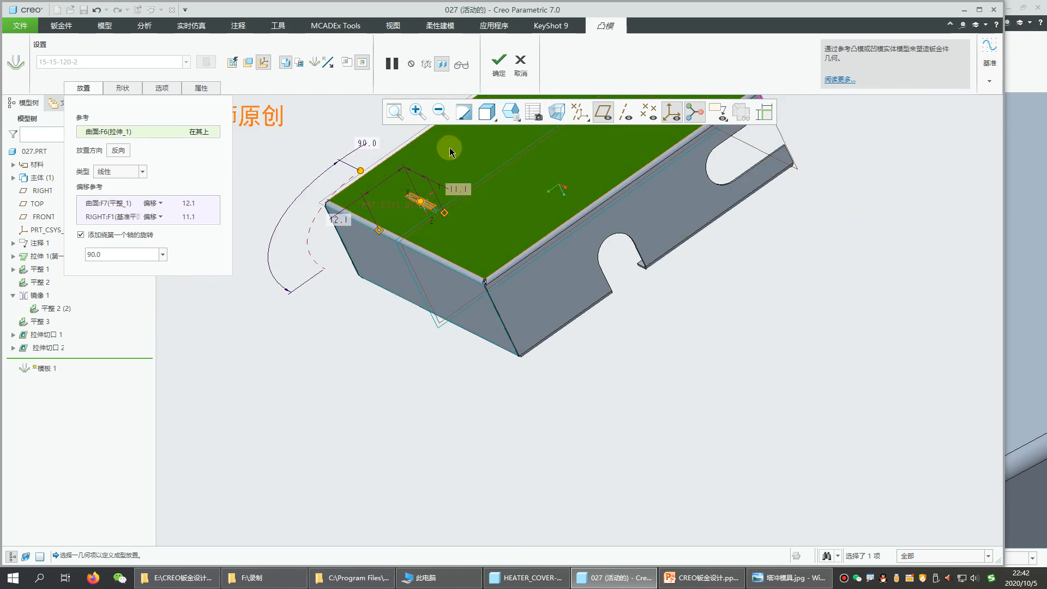
{"action": "left_click", "coordinate": [499, 62]}
Hide the coordinate system display for a clearer view of the louver slot
{"action": "scroll", "coordinate": [409, 216], "scroll_direction": "down", "scroll_amount": 5}
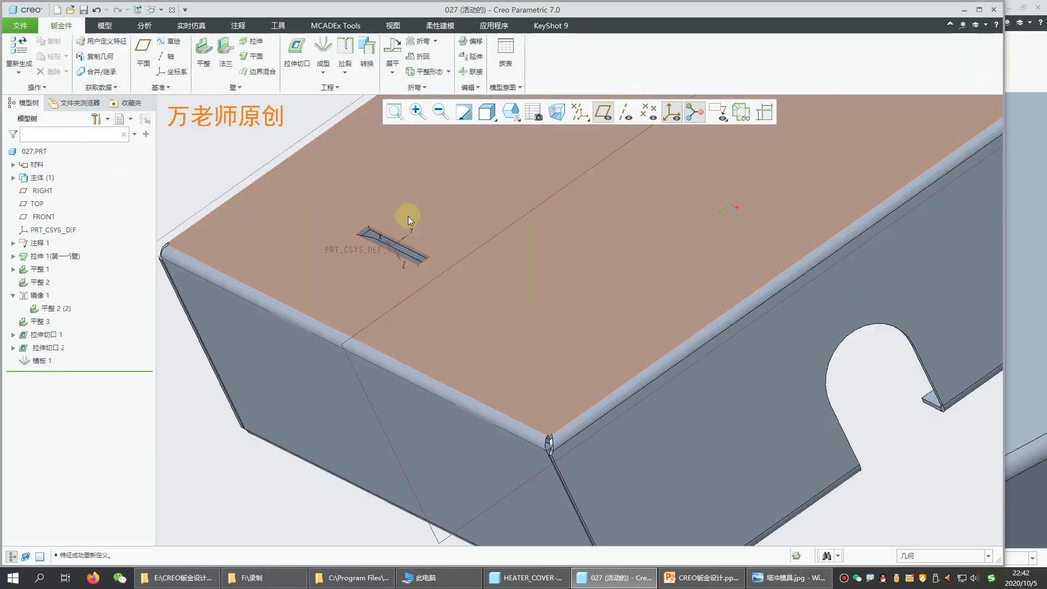
{"action": "left_click", "coordinate": [470, 241]}
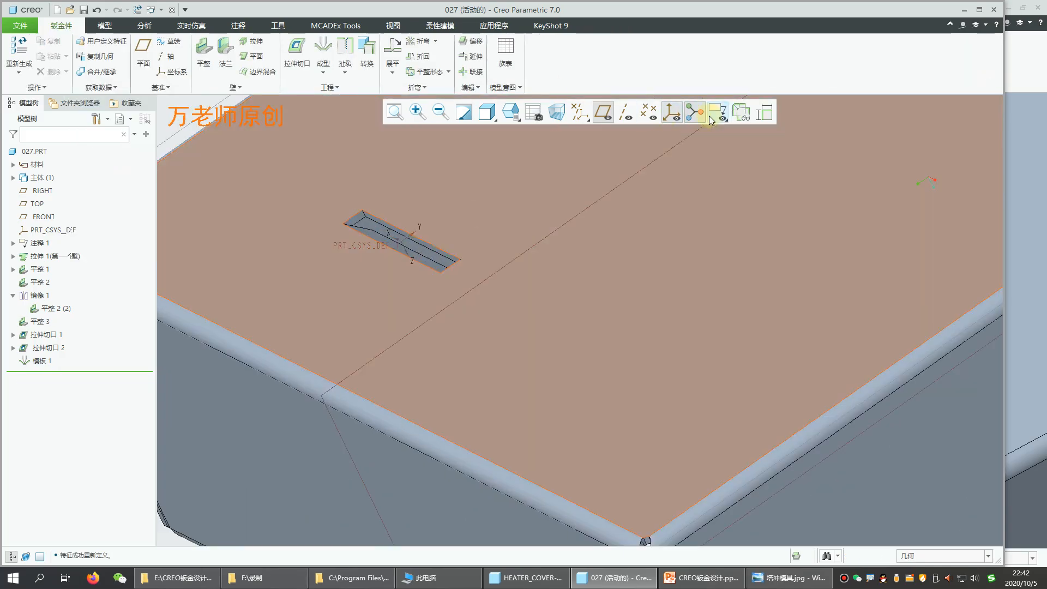
{"action": "scroll", "coordinate": [374, 189], "scroll_direction": "down", "scroll_amount": 3}
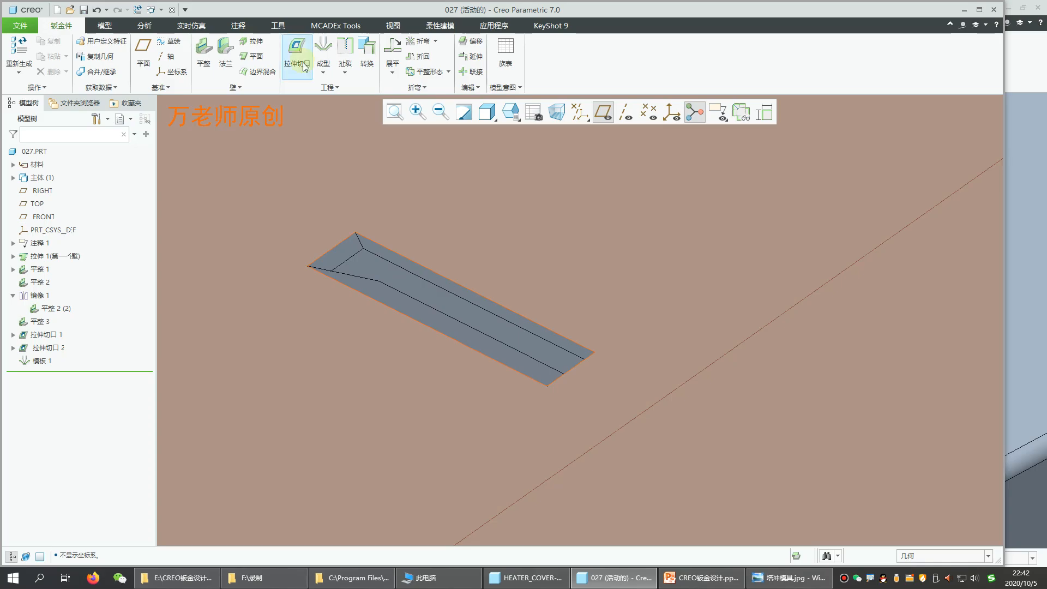
Measure the length of the louver slot's short end edge and of its long inner edge
{"action": "scroll", "coordinate": [333, 250], "scroll_direction": "down", "scroll_amount": 2}
{"action": "left_click", "coordinate": [354, 232]}
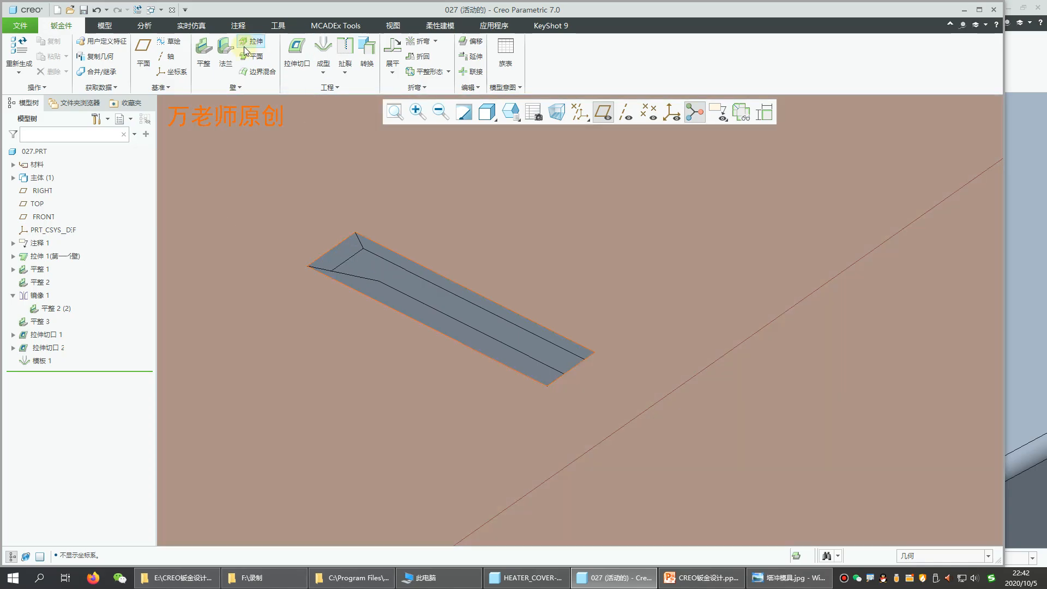
{"action": "left_click", "coordinate": [143, 26]}
{"action": "left_click", "coordinate": [237, 50]}
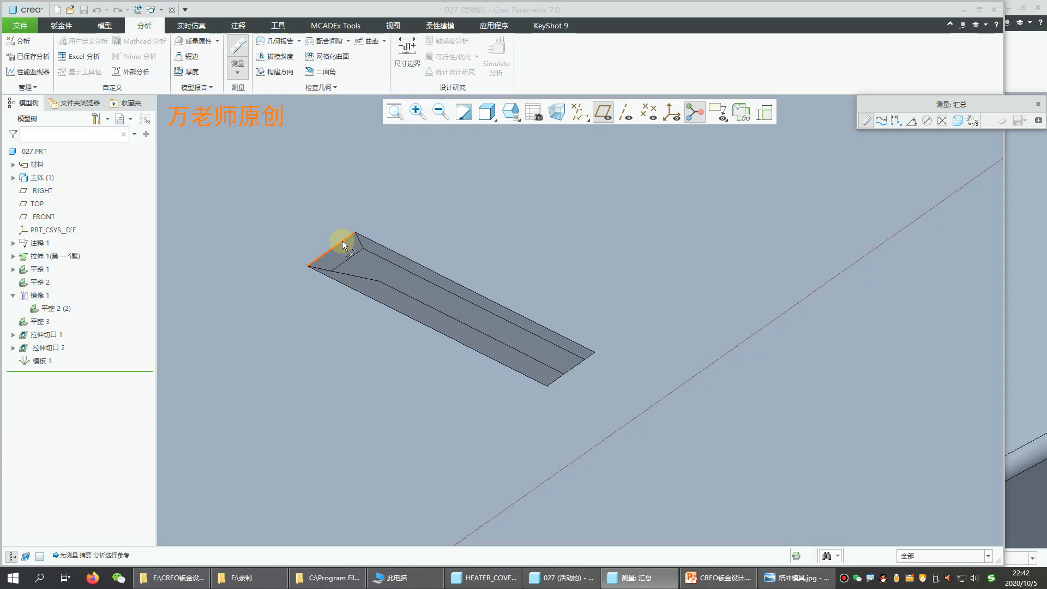
{"action": "left_click", "coordinate": [341, 240]}
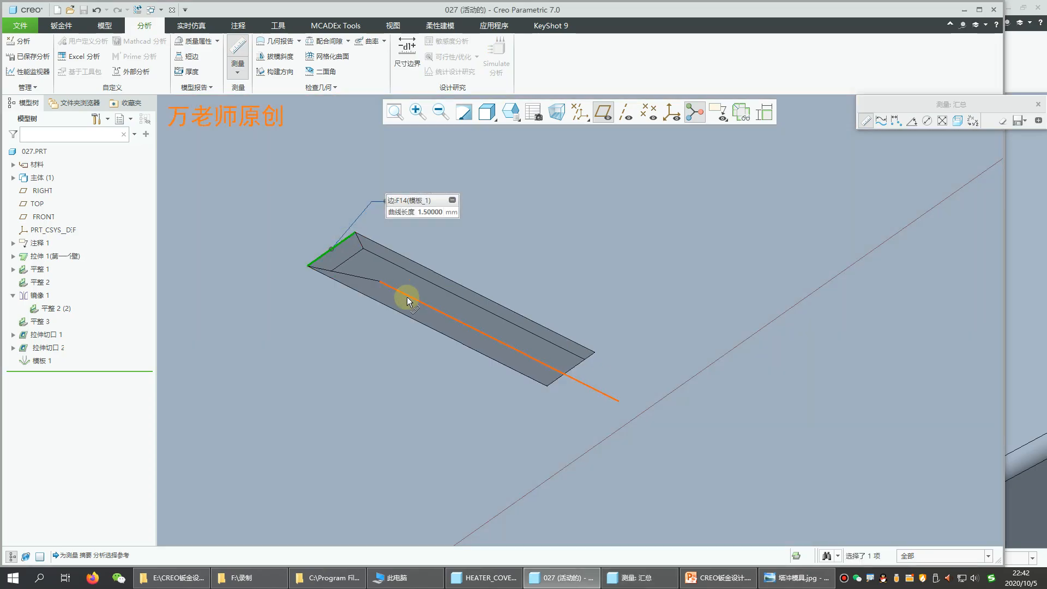
{"action": "left_click", "coordinate": [408, 301]}
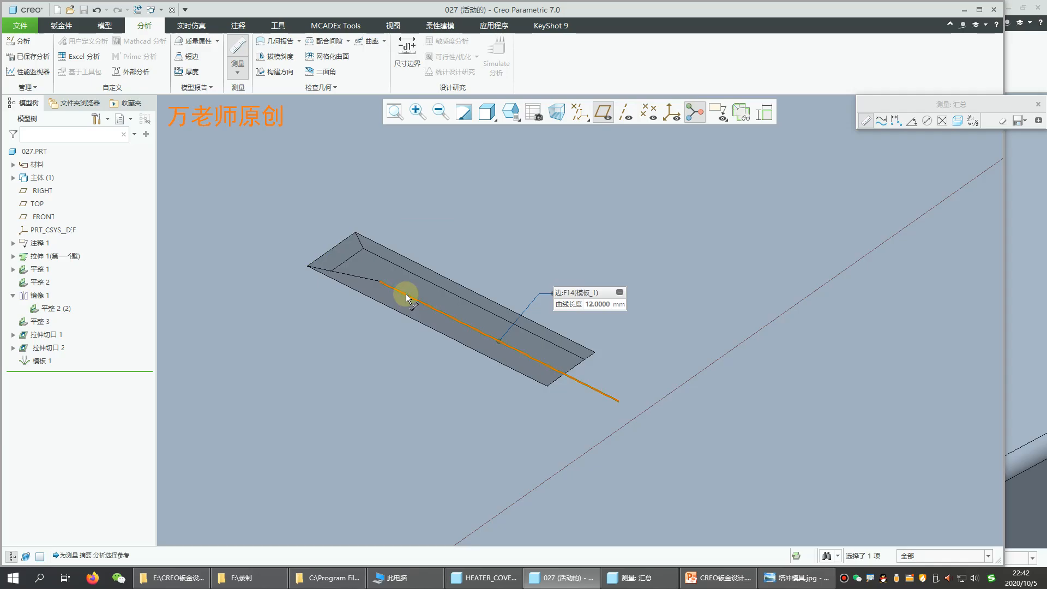
Measure the louver's height in 027 from the inner end corner of its slot to the top wall's surface
{"action": "scroll", "coordinate": [403, 284], "scroll_direction": "down", "scroll_amount": 5}
{"action": "middle_click_drag", "start_coordinate": [403, 285], "coordinate": [406, 262]}
{"action": "scroll", "coordinate": [497, 460], "scroll_direction": "down", "scroll_amount": 6}
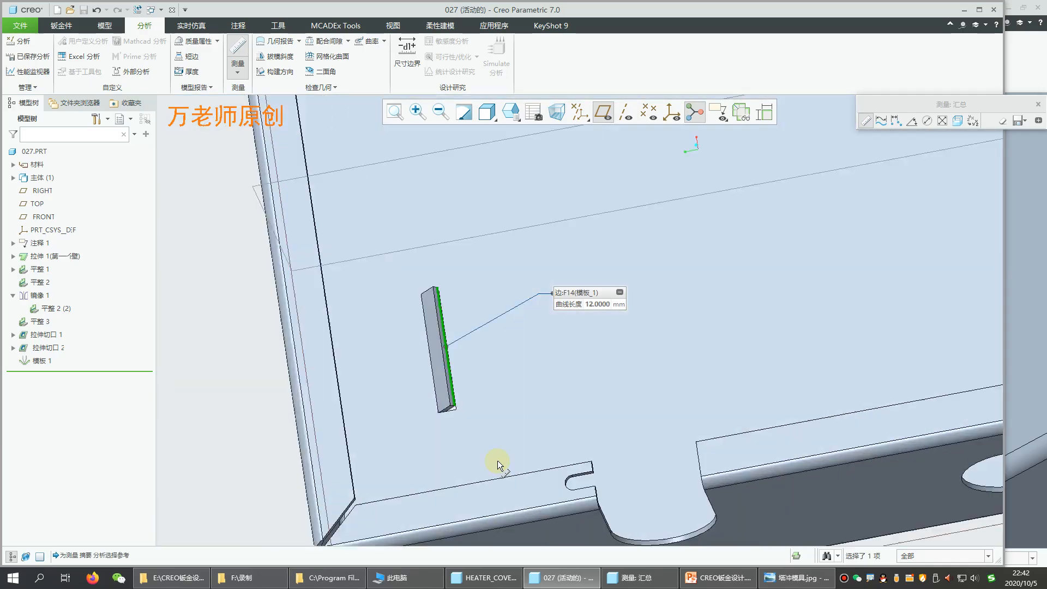
{"action": "scroll", "coordinate": [440, 382], "scroll_direction": "up", "scroll_amount": 3}
{"action": "middle_click_drag", "start_coordinate": [428, 362], "coordinate": [407, 335]}
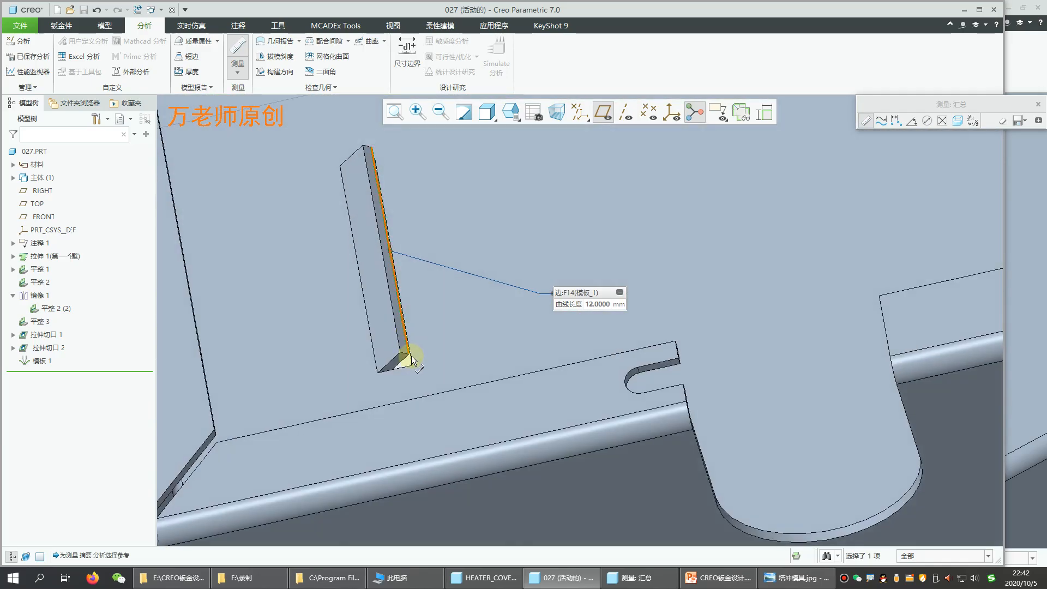
{"action": "scroll", "coordinate": [412, 349], "scroll_direction": "down", "scroll_amount": 3}
{"action": "left_click", "coordinate": [410, 356]}
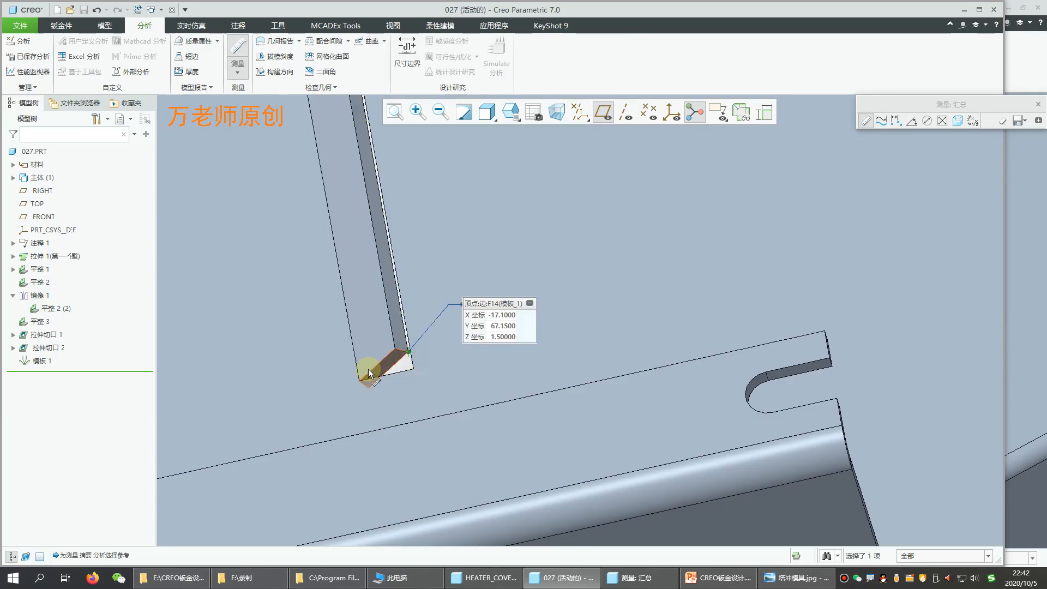
{"action": "middle_click_drag", "start_coordinate": [371, 365], "coordinate": [408, 287]}
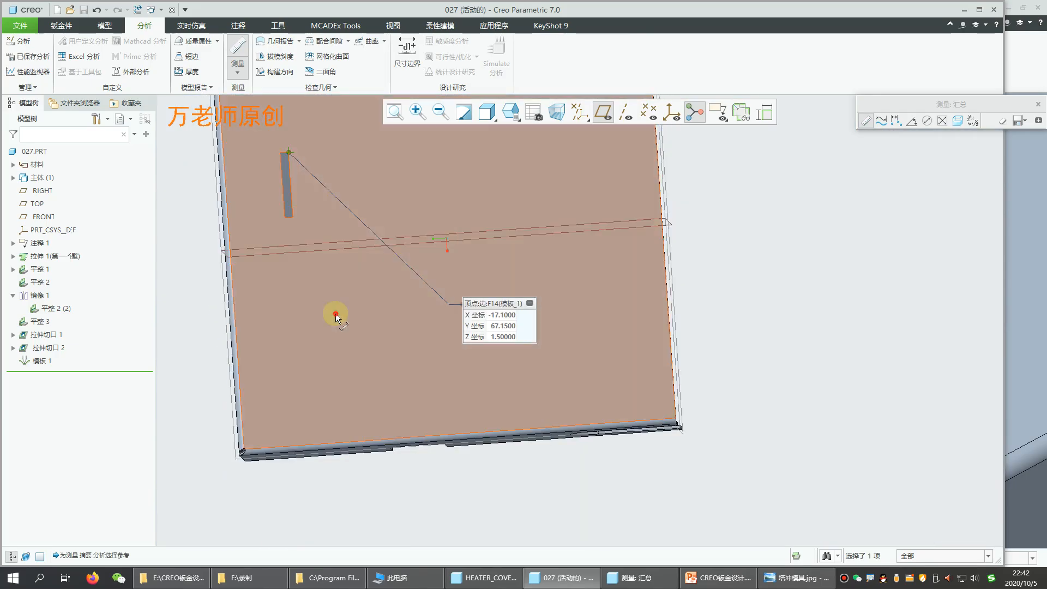
{"action": "left_click", "coordinate": [335, 313], "text": "ctrl"}
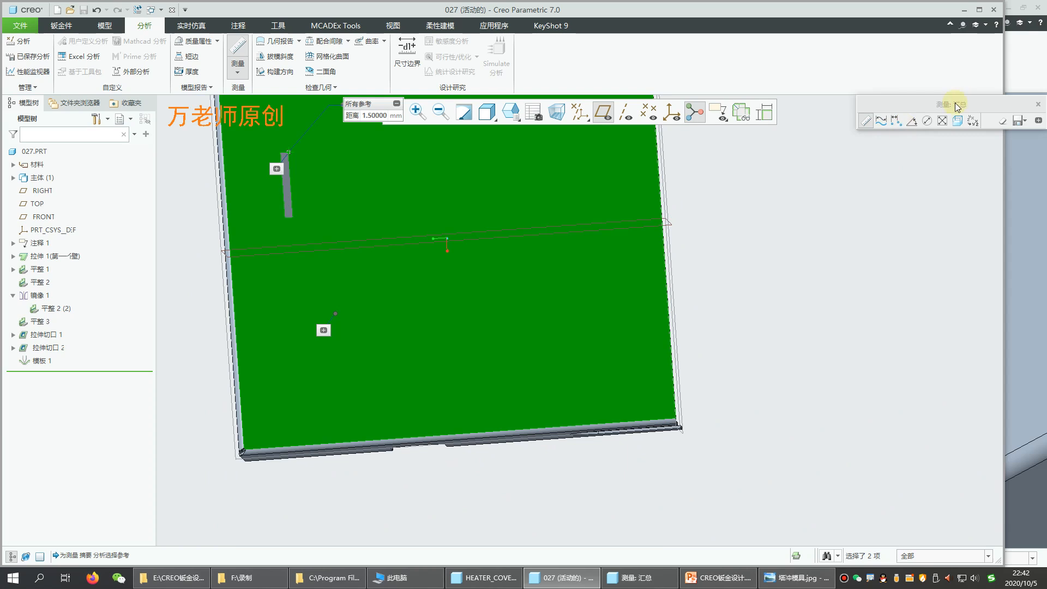
{"action": "left_click_drag", "start_coordinate": [957, 106], "coordinate": [566, 133]}
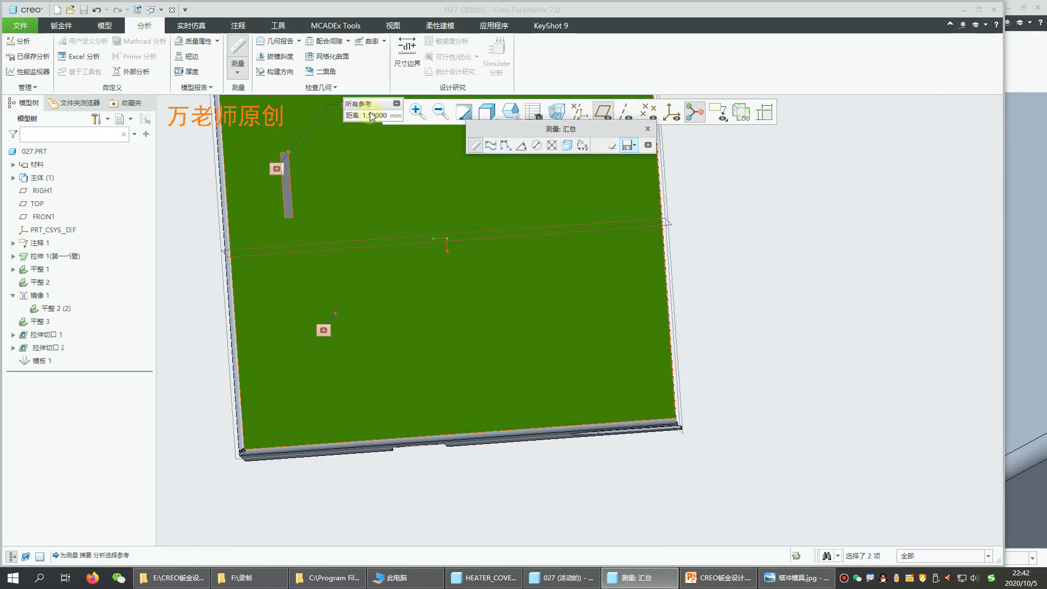
Switch to HEATER_COVER-OK, measure the distance from a louver's inner corner to the top wall surface, and close the measurement
{"action": "left_click", "coordinate": [484, 578]}
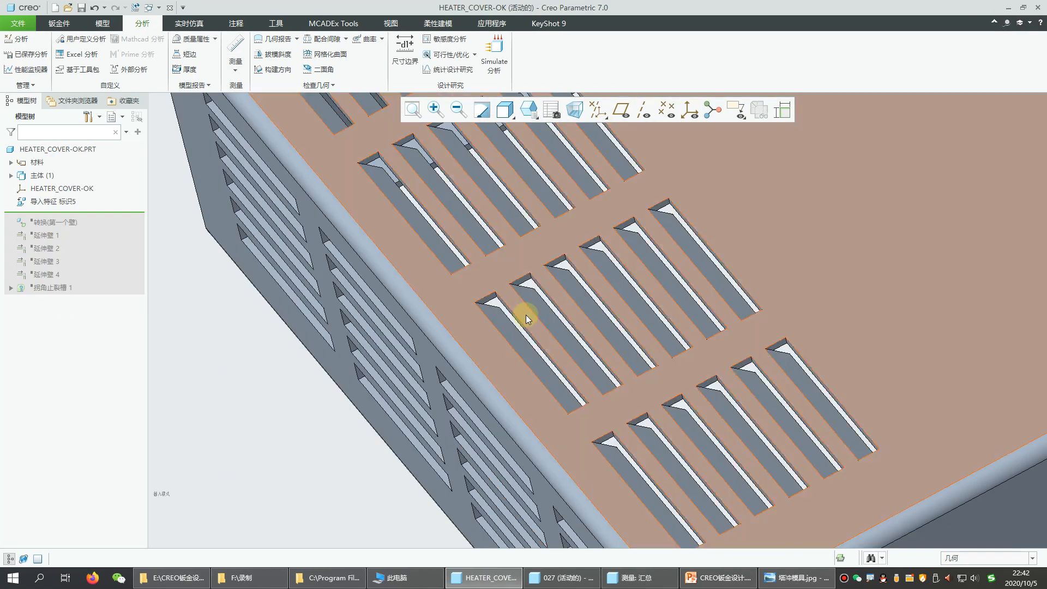
{"action": "scroll", "coordinate": [526, 315], "scroll_direction": "up", "scroll_amount": 3}
{"action": "scroll", "coordinate": [511, 305], "scroll_direction": "up", "scroll_amount": 2}
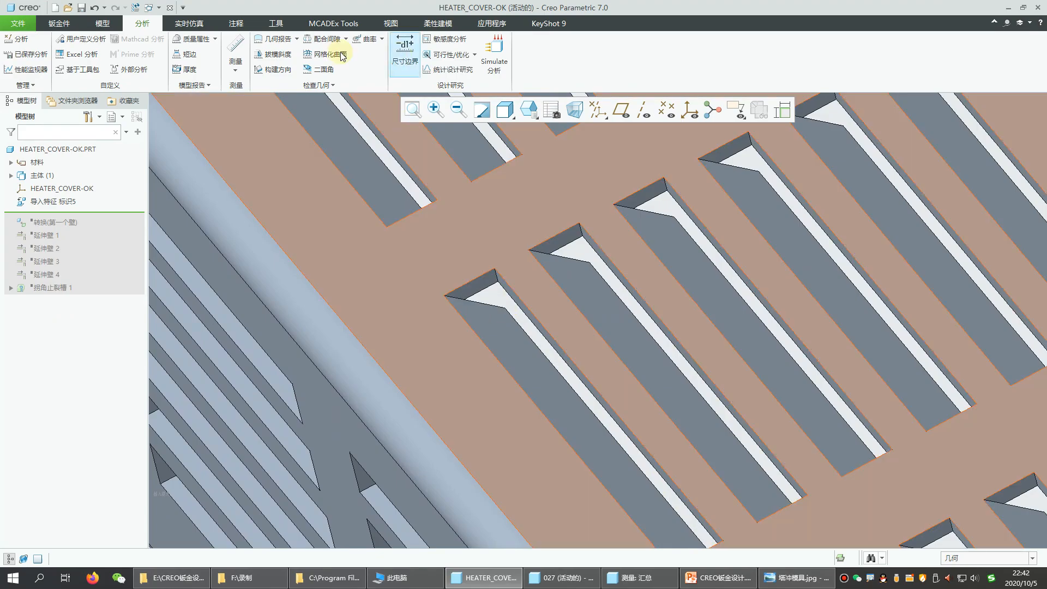
{"action": "left_click", "coordinate": [236, 55]}
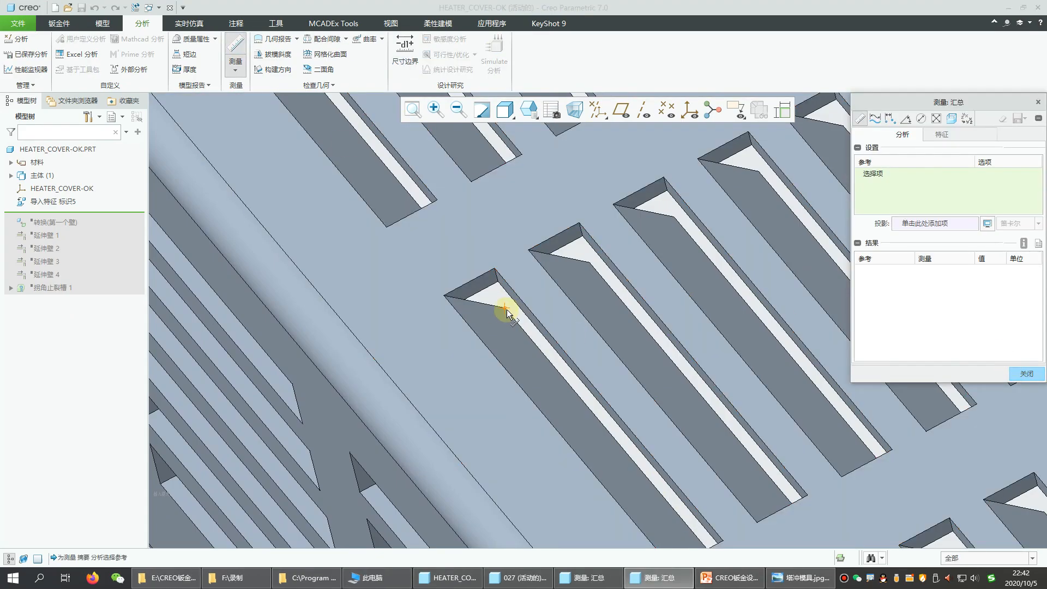
{"action": "left_click", "coordinate": [505, 309]}
{"action": "left_click", "coordinate": [493, 223], "text": "ctrl"}
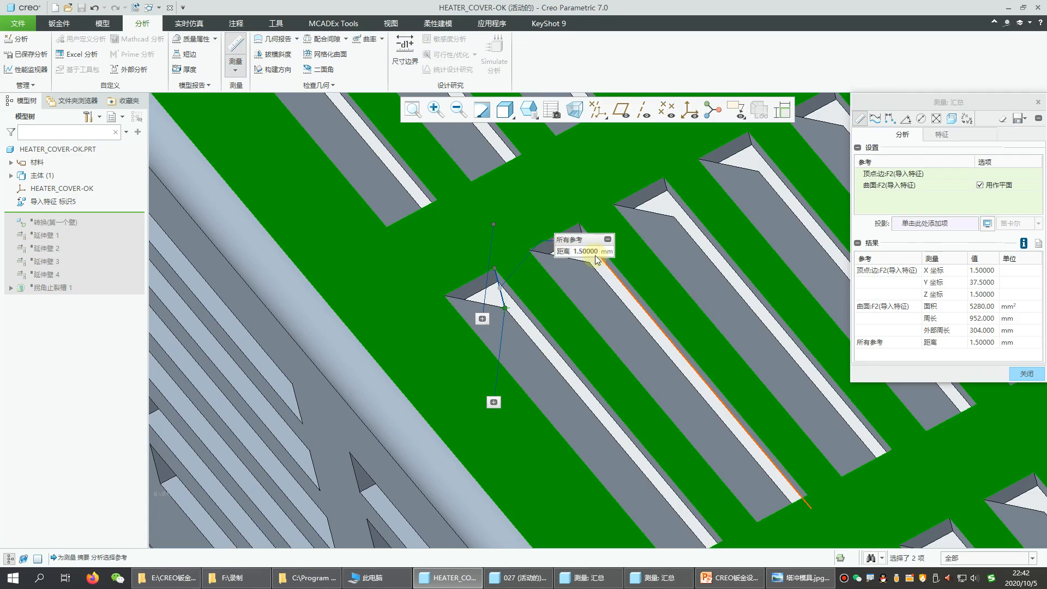
{"action": "left_click", "coordinate": [1020, 372]}
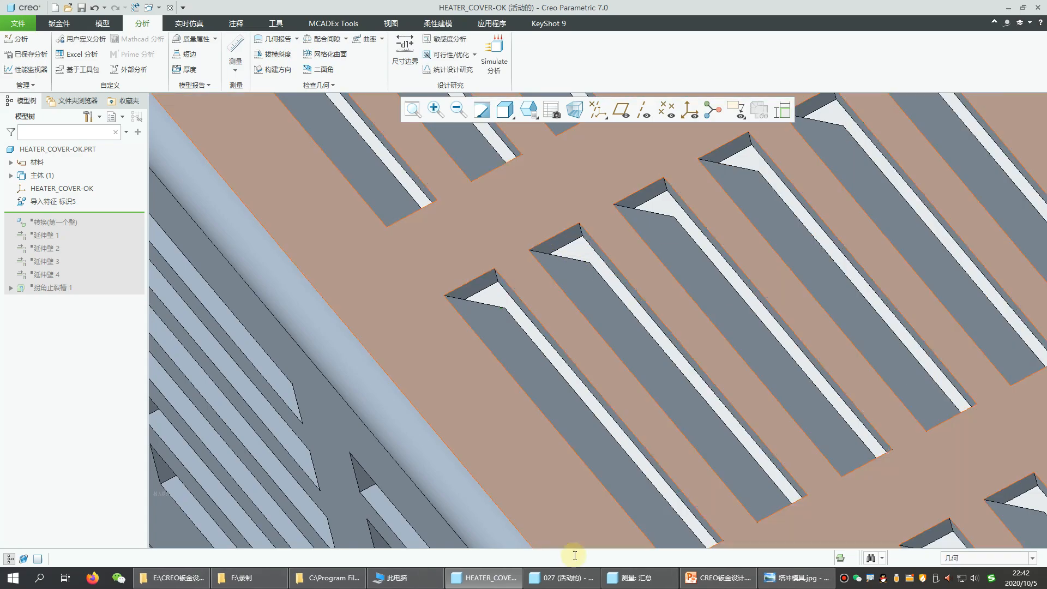
Return to part 027, close its open measurement, and inspect the louver's position on the whole cover
{"action": "left_click", "coordinate": [627, 578]}
{"action": "scroll", "coordinate": [632, 357], "scroll_direction": "up", "scroll_amount": 2}
{"action": "scroll", "coordinate": [633, 355], "scroll_direction": "up", "scroll_amount": 3}
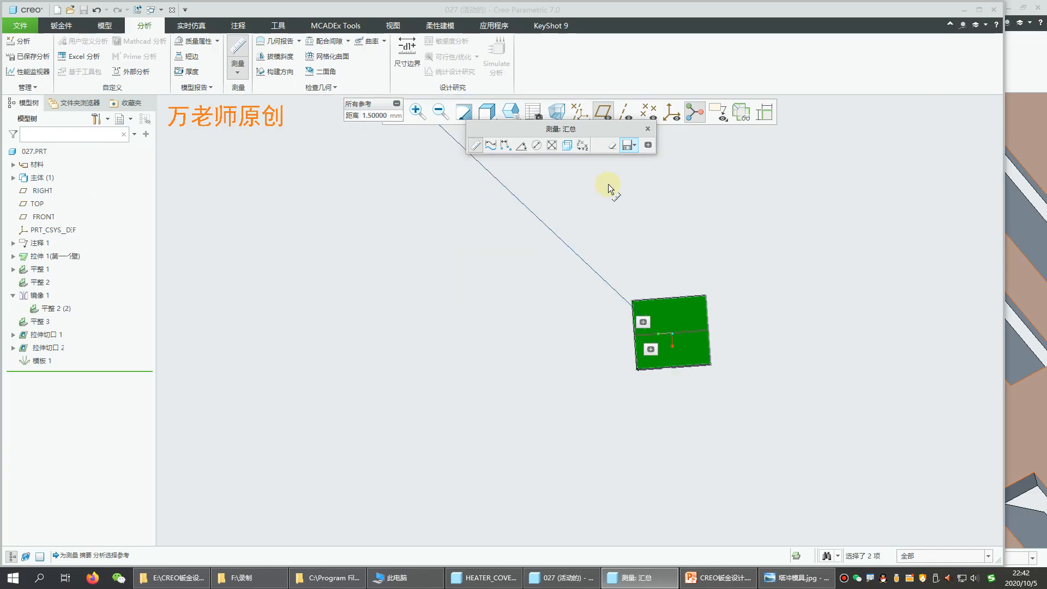
{"action": "left_click", "coordinate": [647, 130]}
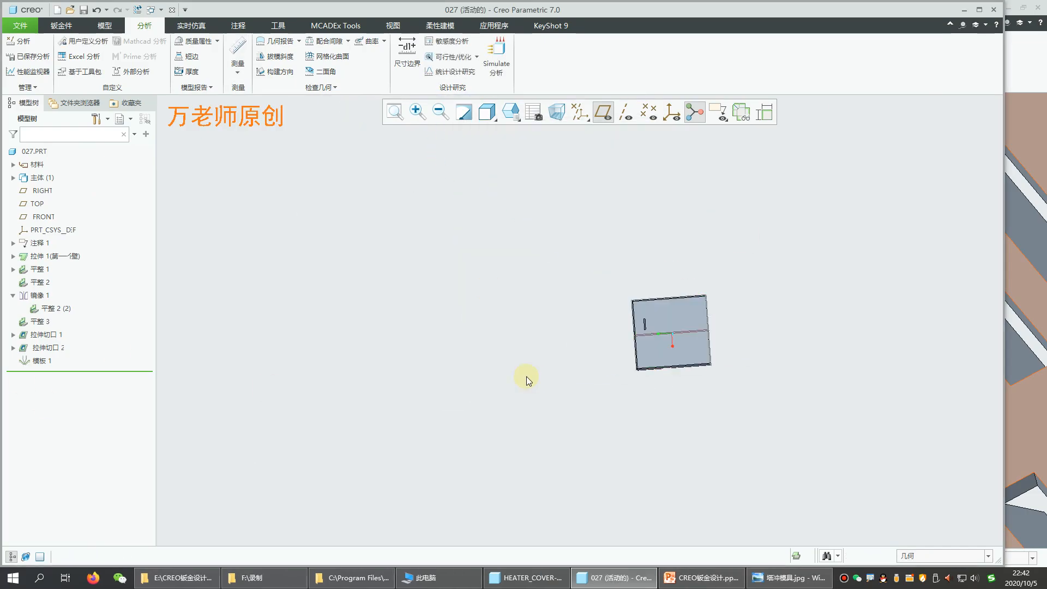
{"action": "left_click", "coordinate": [401, 121]}
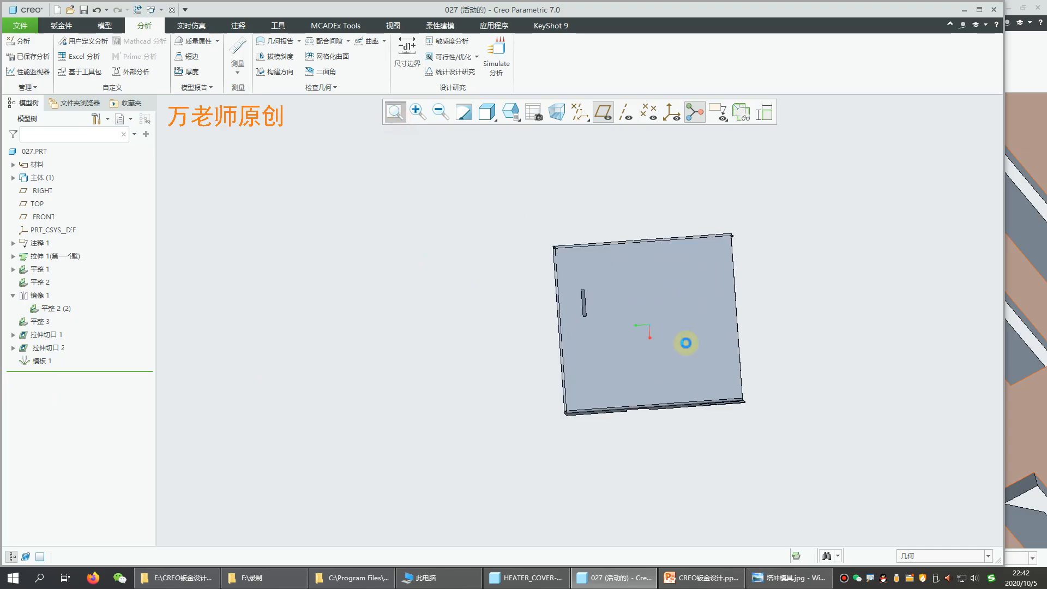
{"action": "middle_click_drag", "start_coordinate": [438, 333], "coordinate": [508, 330]}
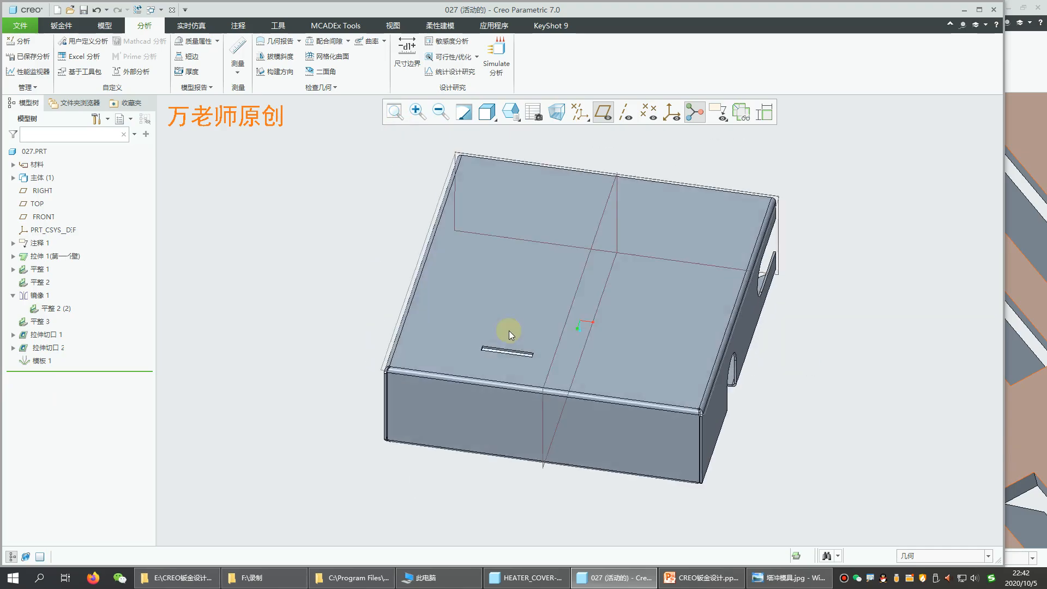
{"action": "scroll", "coordinate": [493, 346], "scroll_direction": "up", "scroll_amount": 3}
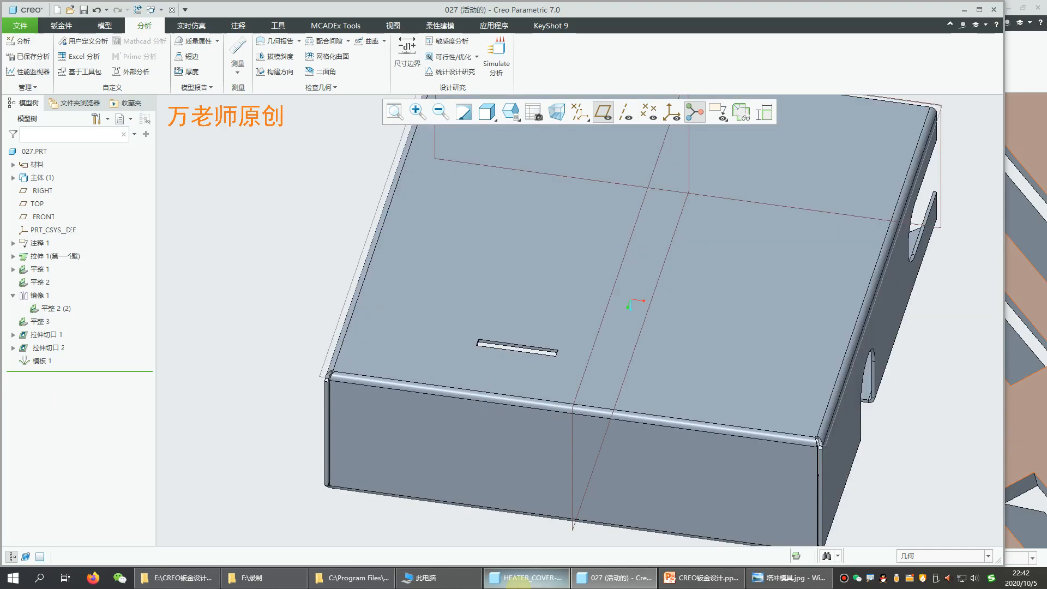
In HEATER_COVER-OK, measure the distance from the corner louver's short end edge on the top wall to the adjacent side wall
{"action": "left_click", "coordinate": [522, 579]}
{"action": "scroll", "coordinate": [438, 364], "scroll_direction": "up", "scroll_amount": 5}
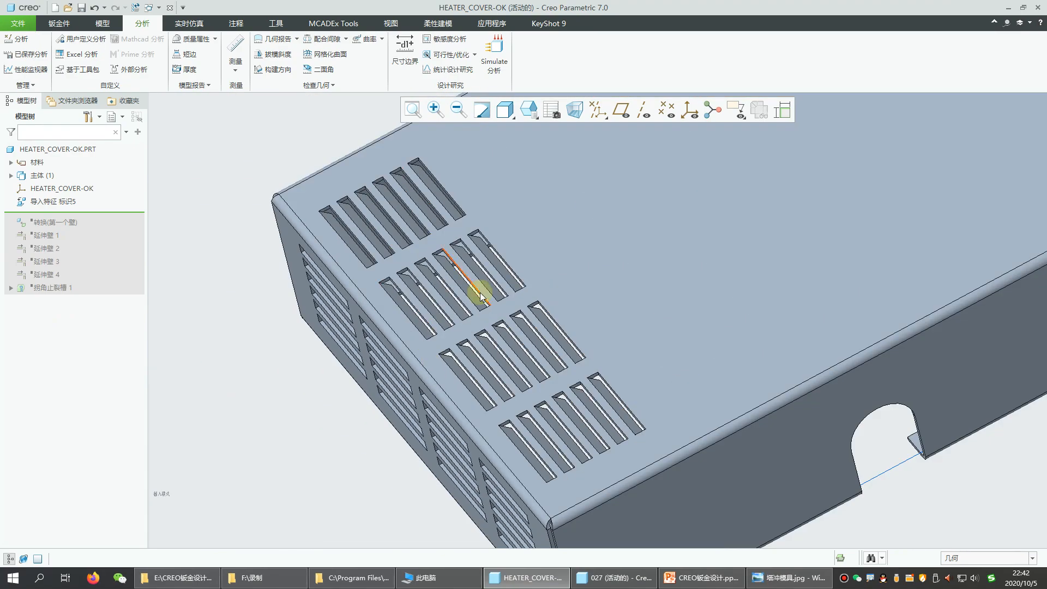
{"action": "mouse_move", "coordinate": [456, 340]}
{"action": "middle_mouse_down"}
{"action": "mouse_move", "coordinate": [480, 332]}
{"action": "mouse_move", "coordinate": [536, 361]}
{"action": "middle_mouse_up"}
{"action": "middle_click_drag", "start_coordinate": [538, 362], "coordinate": [463, 368]}
{"action": "scroll", "coordinate": [266, 362], "scroll_direction": "up", "scroll_amount": 4}
{"action": "scroll", "coordinate": [266, 362], "scroll_direction": "down", "scroll_amount": 5}
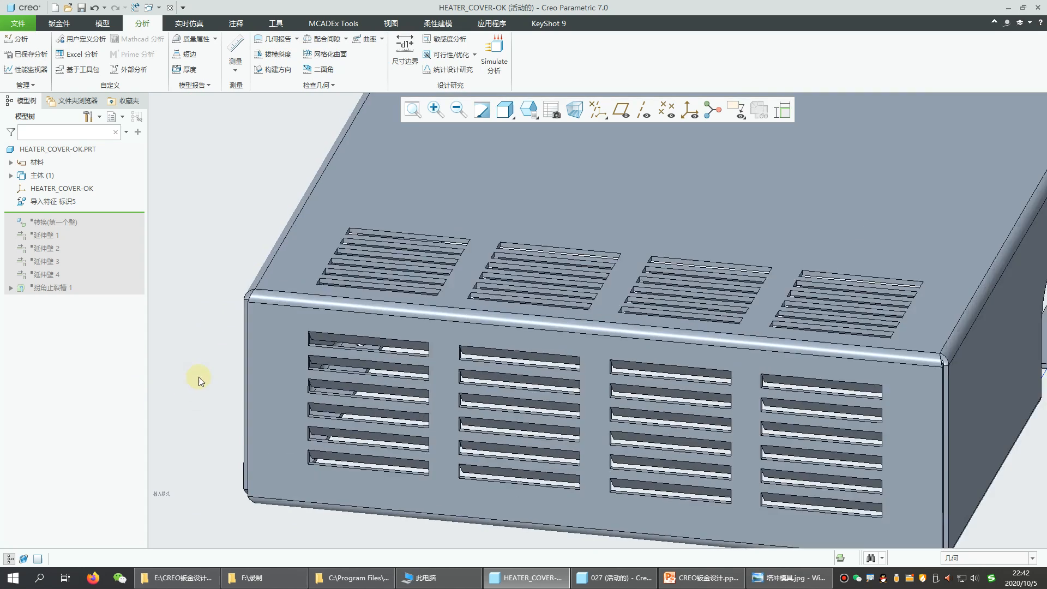
{"action": "left_click", "coordinate": [236, 55]}
{"action": "scroll", "coordinate": [809, 367], "scroll_direction": "down", "scroll_amount": 3}
{"action": "scroll", "coordinate": [316, 255], "scroll_direction": "up", "scroll_amount": 4}
{"action": "scroll", "coordinate": [450, 293], "scroll_direction": "down", "scroll_amount": 5}
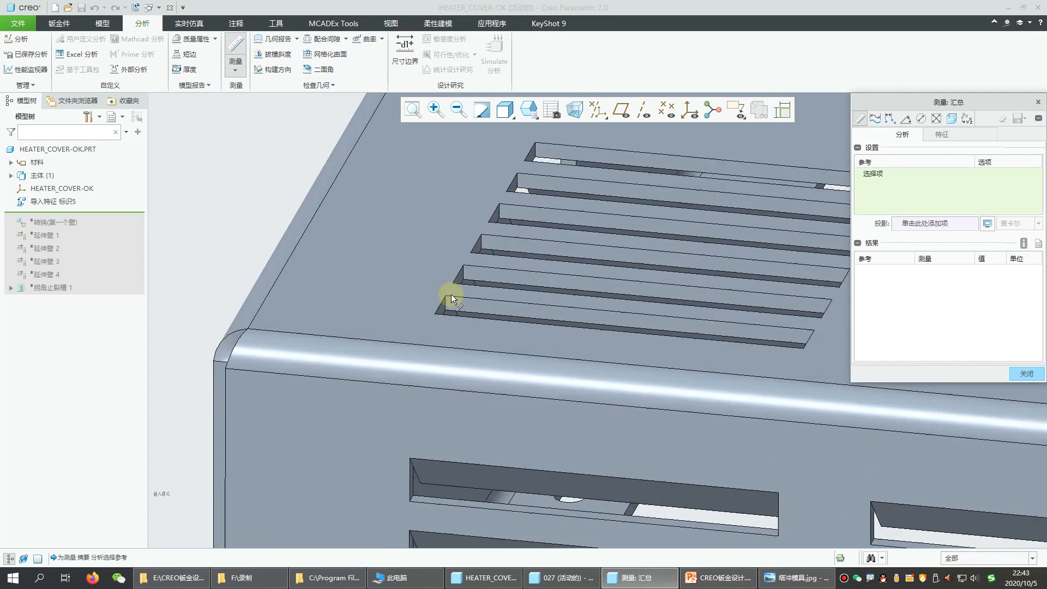
{"action": "left_click", "coordinate": [452, 320]}
{"action": "scroll", "coordinate": [451, 320], "scroll_direction": "up", "scroll_amount": 5}
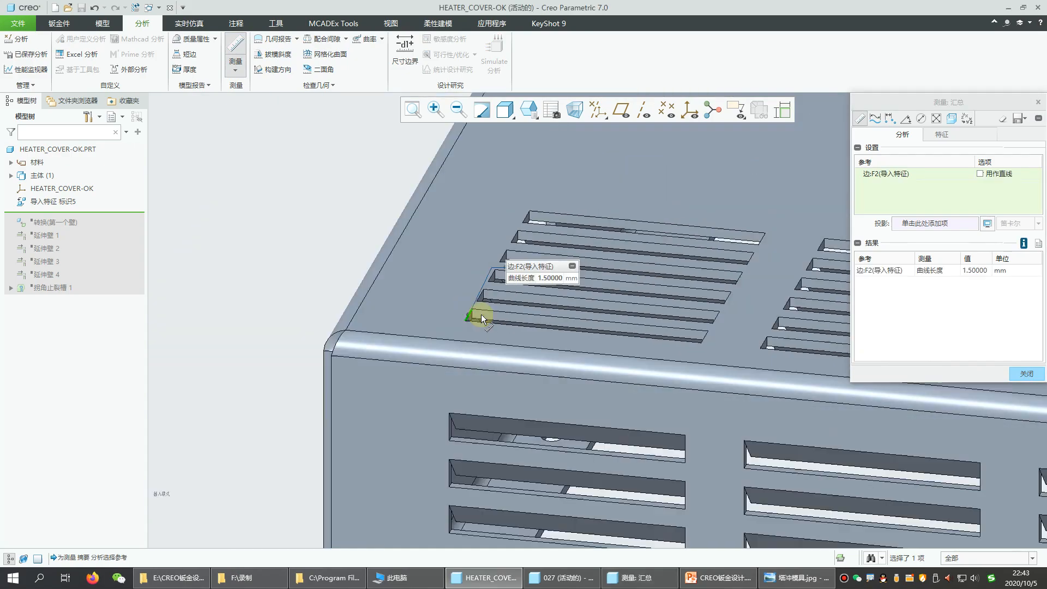
{"action": "middle_click_drag", "start_coordinate": [467, 311], "coordinate": [254, 378]}
{"action": "left_click", "coordinate": [254, 378], "text": "ctrl"}
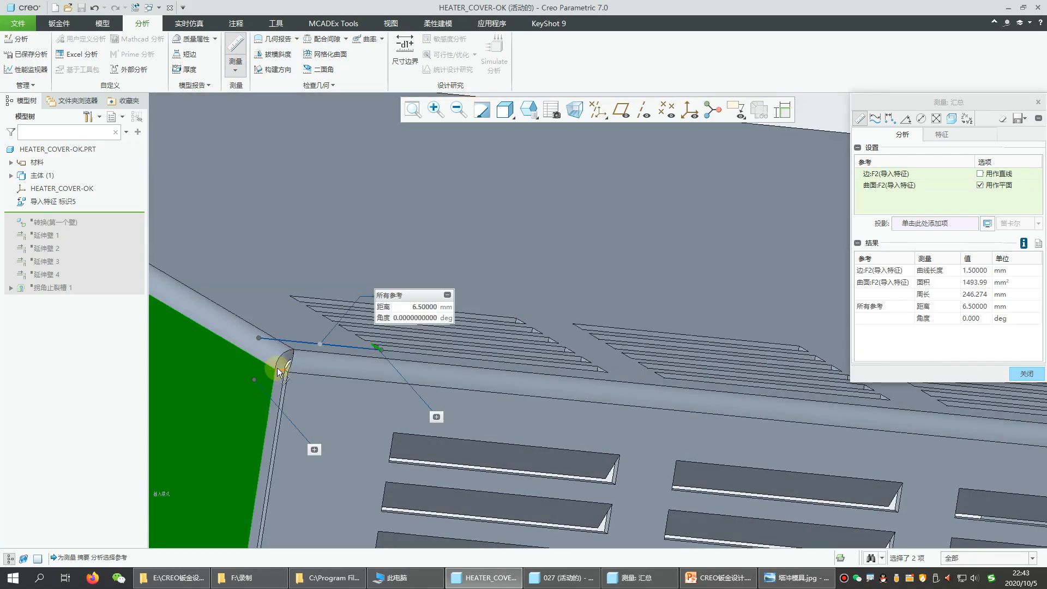
Minimize the Creo windows, create a new text document on the desktop, and note the value 6.5 in it
{"action": "left_click", "coordinate": [562, 577]}
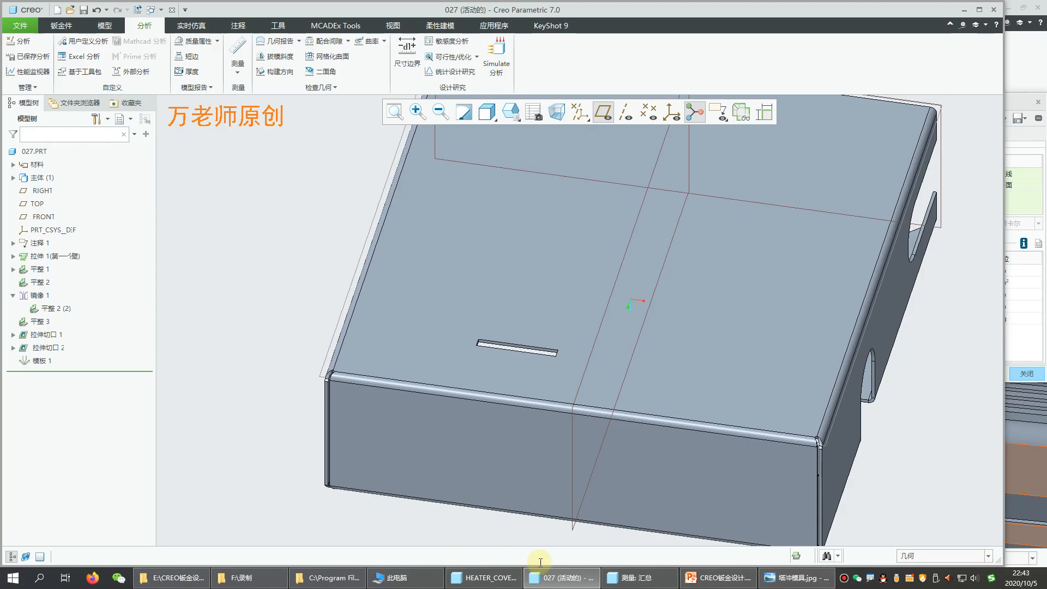
{"action": "left_click", "coordinate": [964, 9]}
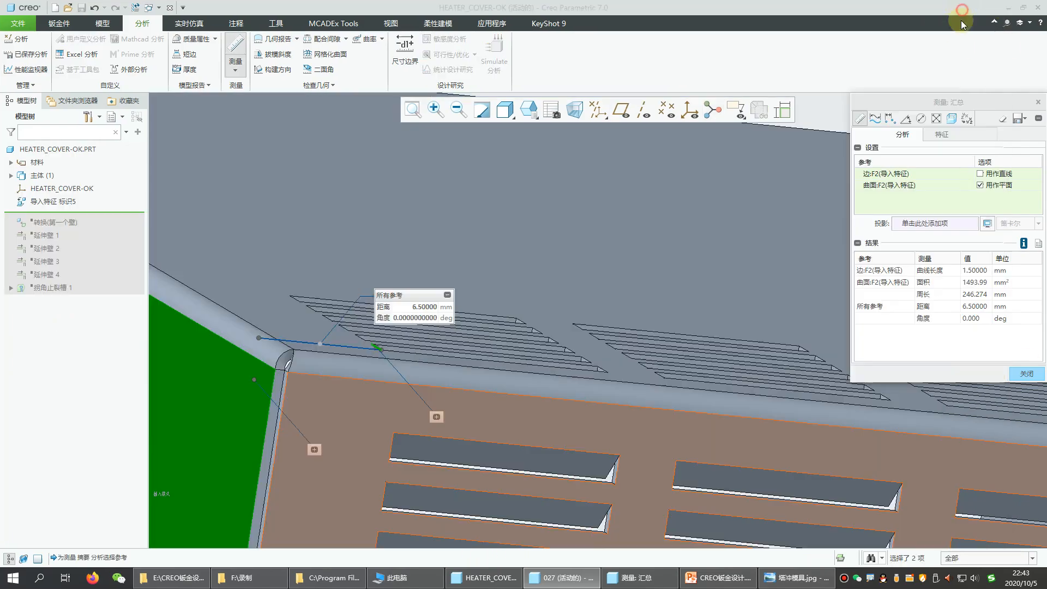
{"action": "left_click", "coordinate": [1004, 10]}
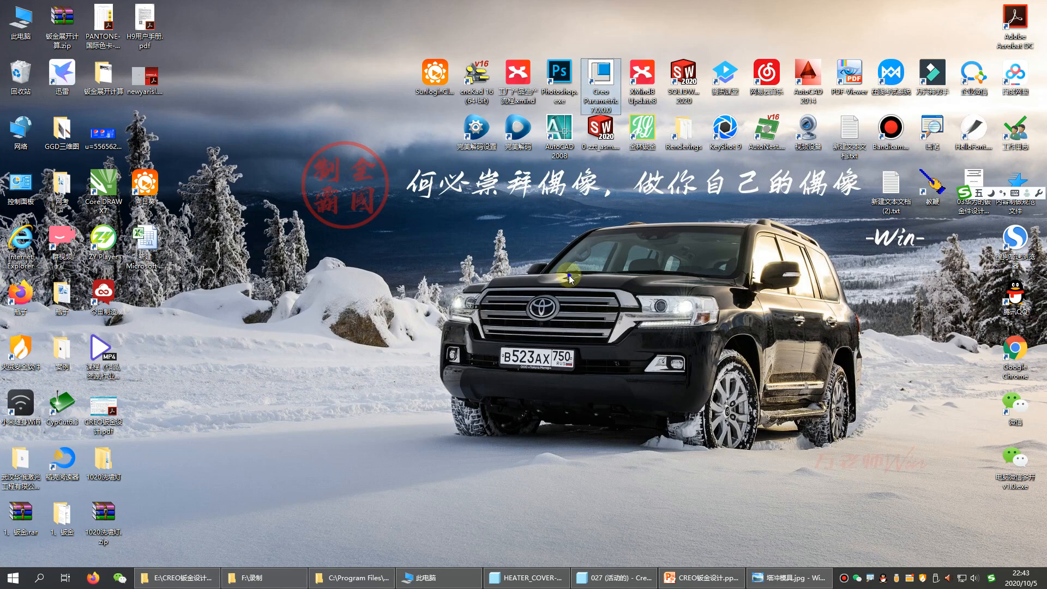
{"action": "right_click", "coordinate": [569, 277]}
{"action": "left_click", "coordinate": [802, 231]}
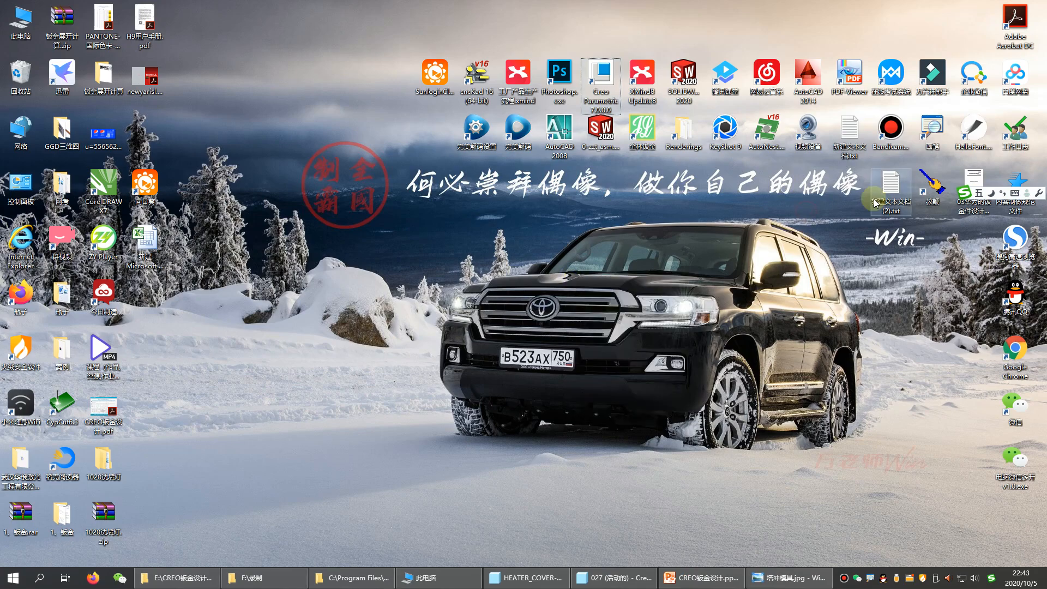
{"action": "right_click", "coordinate": [600, 246]}
{"action": "mouse_move", "coordinate": [638, 355]}
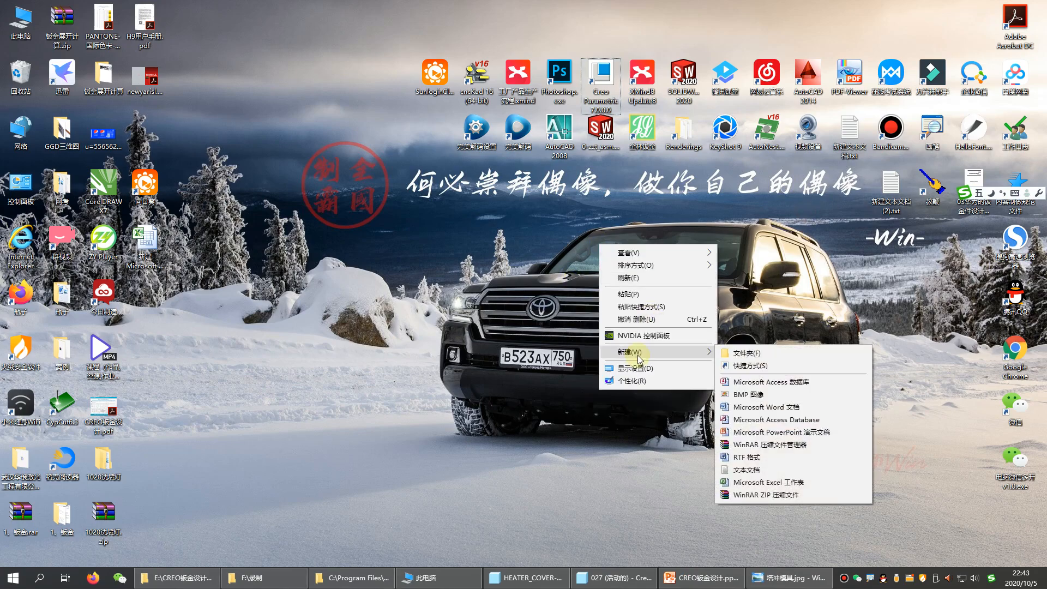
{"action": "left_click", "coordinate": [746, 469]}
{"action": "left_click", "coordinate": [608, 244]}
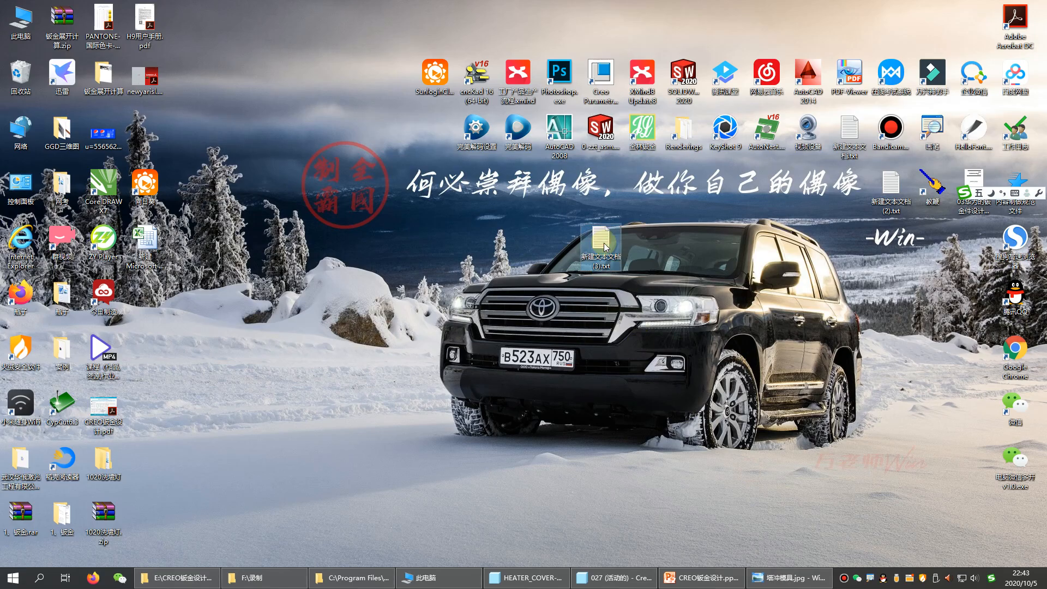
{"action": "double_click", "coordinate": [605, 247]}
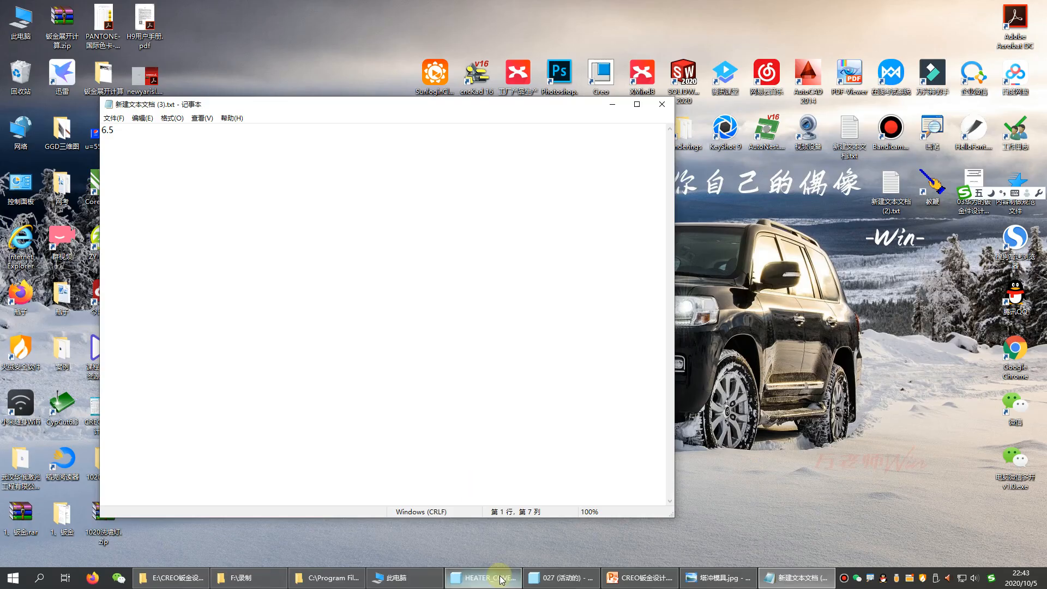
Measure from the corner louver's long outer edge to the louvered end wall in HEATER_COVER-OK, and add 3.5 to the text notes
{"action": "left_click", "coordinate": [482, 577]}
{"action": "scroll", "coordinate": [450, 343], "scroll_direction": "down", "scroll_amount": 5}
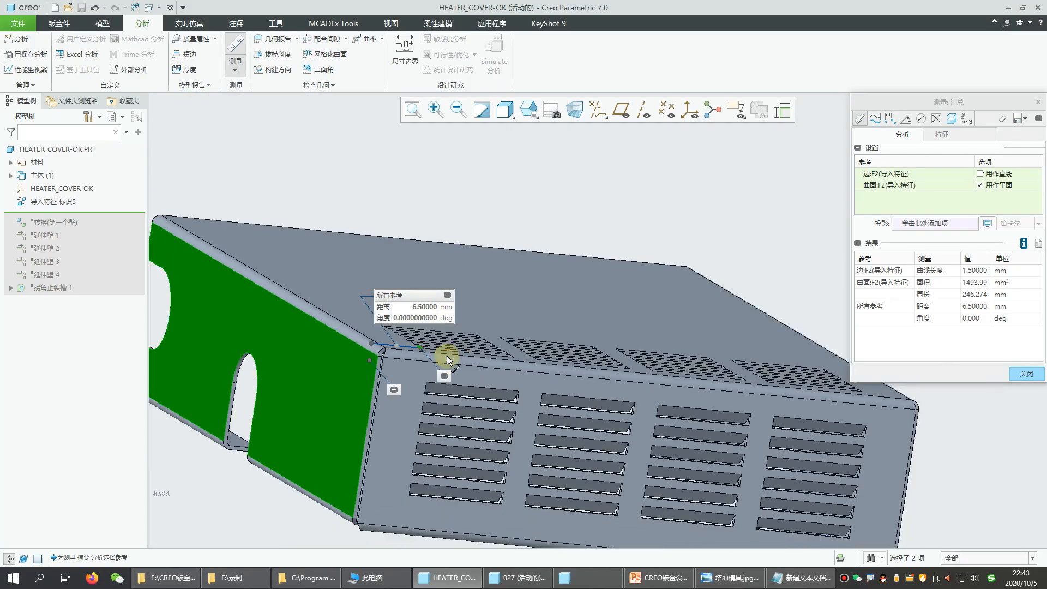
{"action": "middle_click_drag", "start_coordinate": [397, 416], "coordinate": [306, 491]}
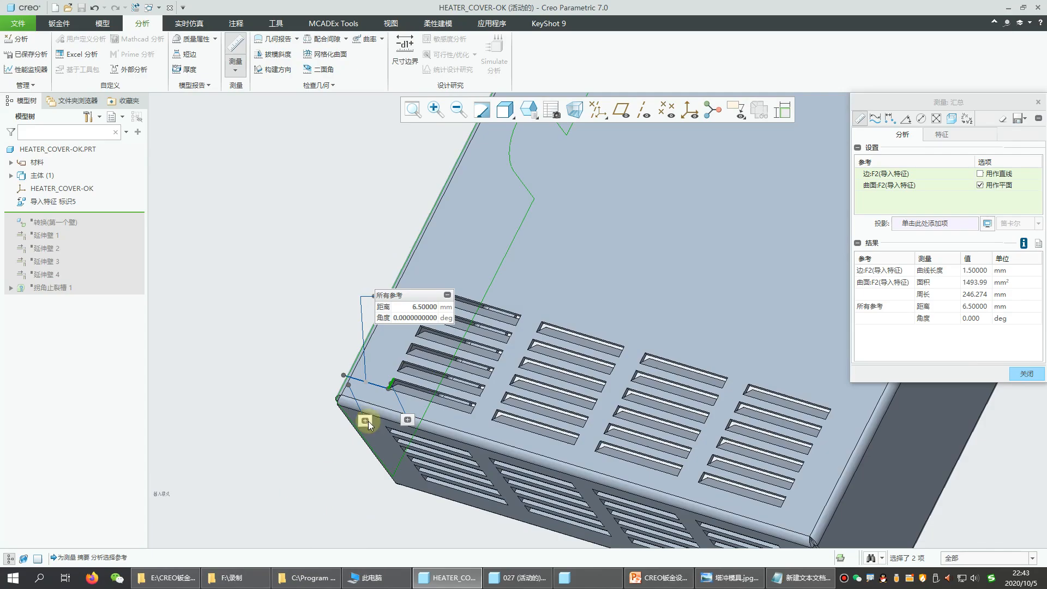
{"action": "left_click", "coordinate": [414, 395]}
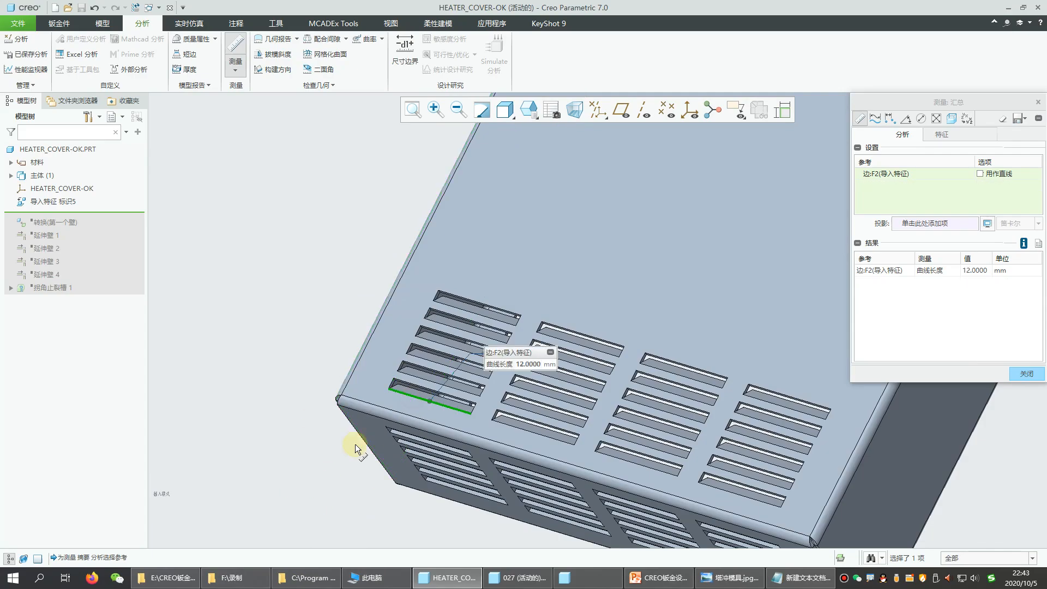
{"action": "left_click", "coordinate": [374, 433], "text": "ctrl"}
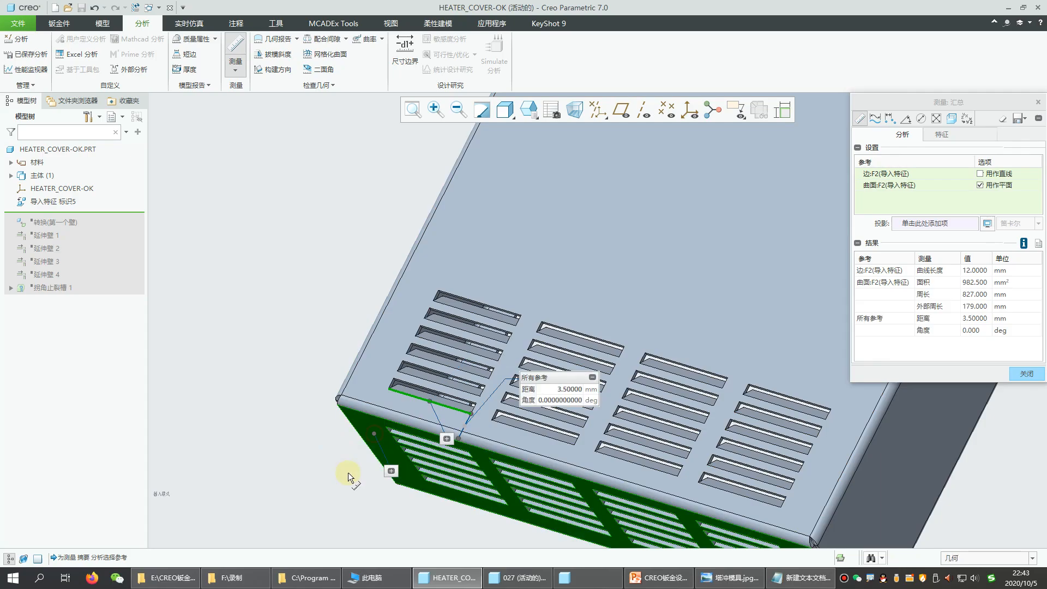
{"action": "left_click", "coordinate": [800, 577]}
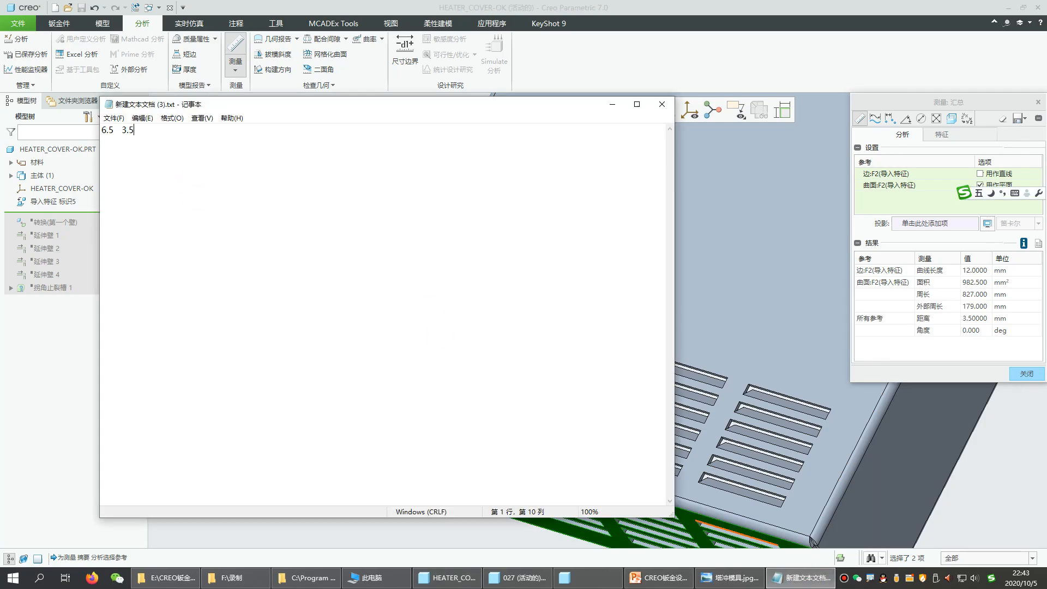
Switch to part 027 and open the louver punch form for redefinition
{"action": "left_click", "coordinate": [536, 579]}
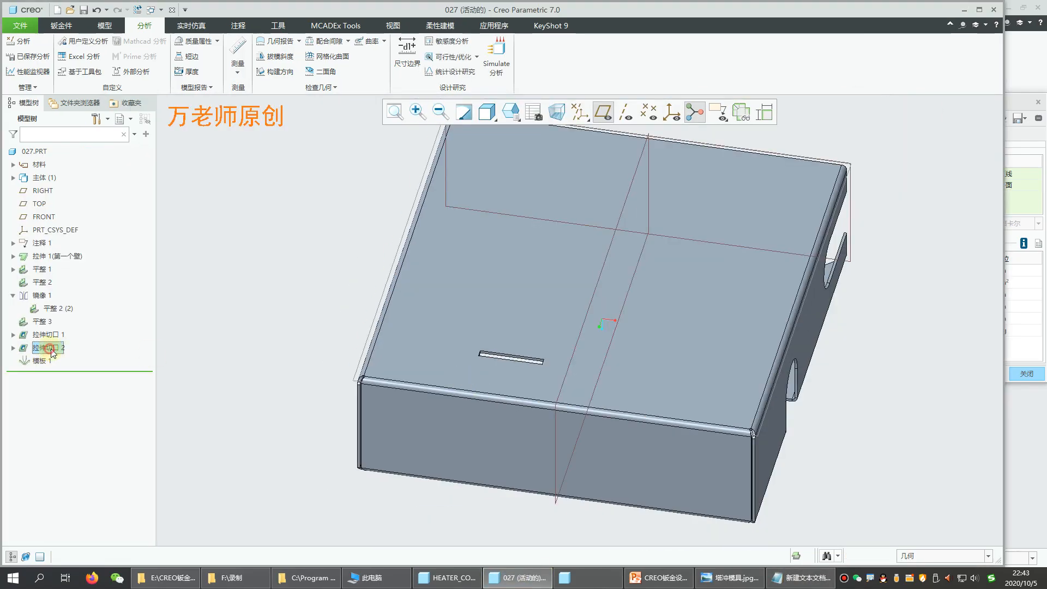
{"action": "left_click", "coordinate": [42, 360]}
{"action": "left_click", "coordinate": [59, 287]}
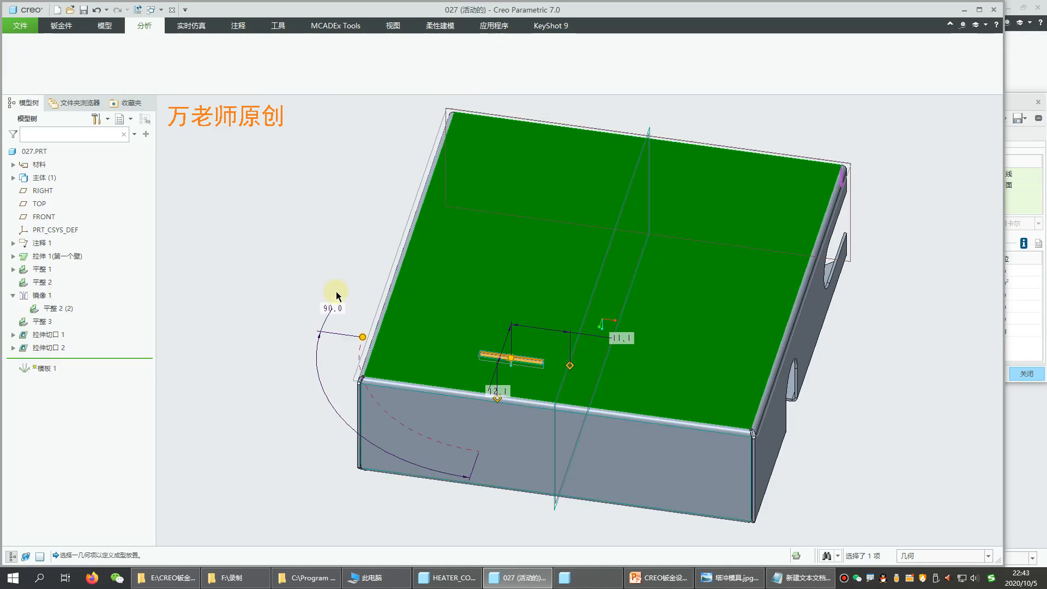
{"action": "scroll", "coordinate": [409, 388], "scroll_direction": "up", "scroll_amount": 2}
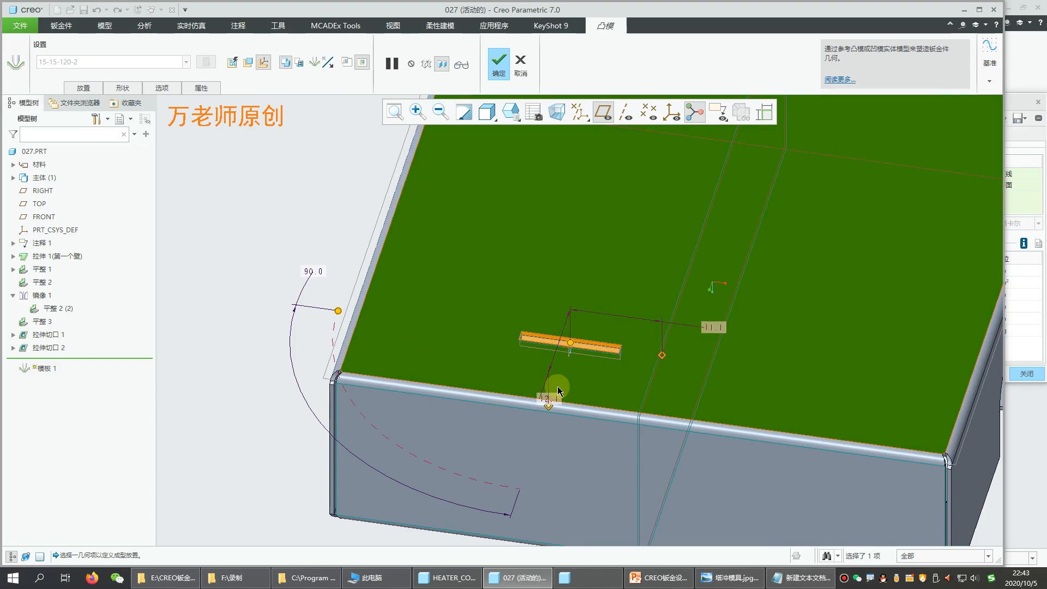
{"action": "scroll", "coordinate": [551, 399], "scroll_direction": "down", "scroll_amount": 1}
{"action": "scroll", "coordinate": [597, 363], "scroll_direction": "up", "scroll_amount": 1}
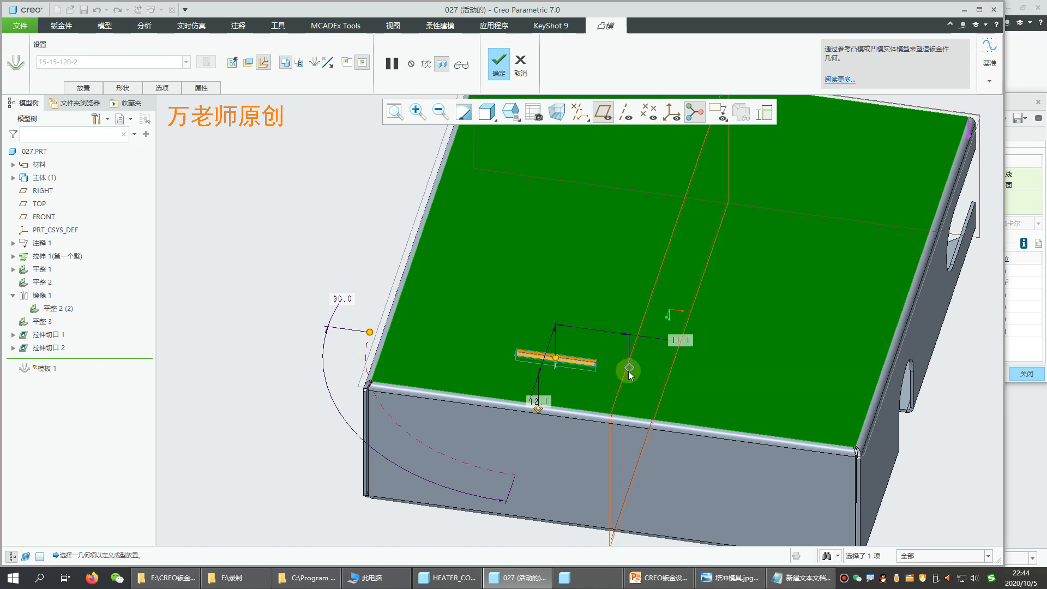
Remove all offset references of the louver and attach its offsets to the adjacent end wall surface and the top wall's nearby side edge
{"action": "left_click", "coordinate": [81, 88]}
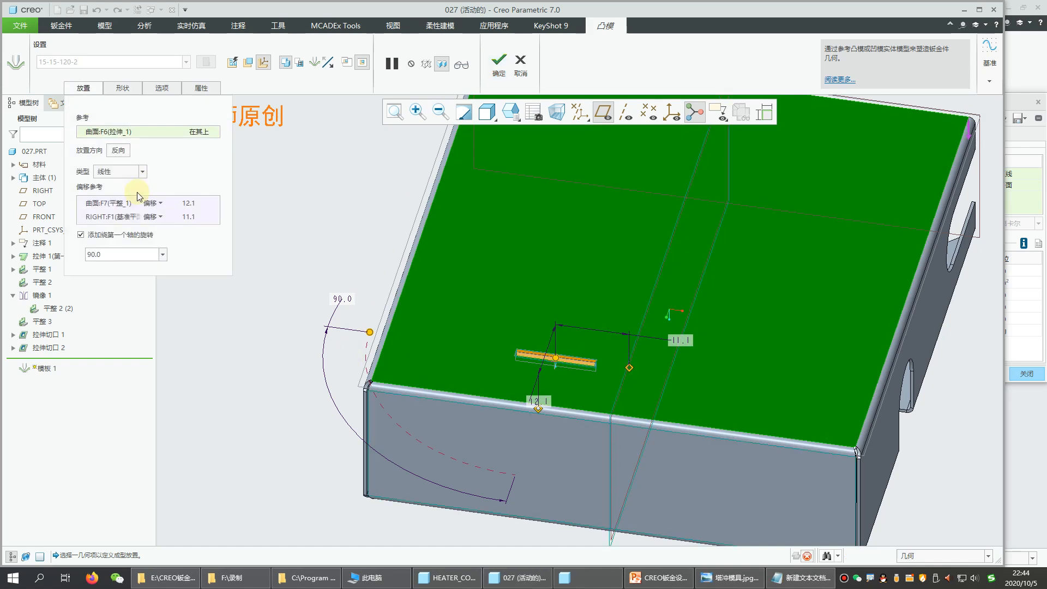
{"action": "right_click", "coordinate": [116, 203]}
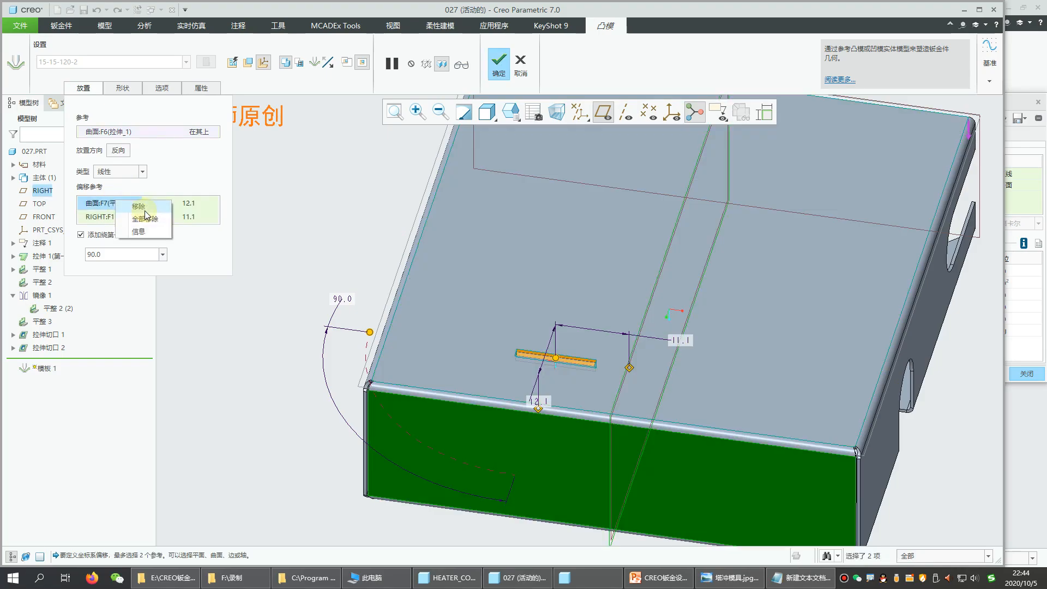
{"action": "left_click", "coordinate": [144, 219]}
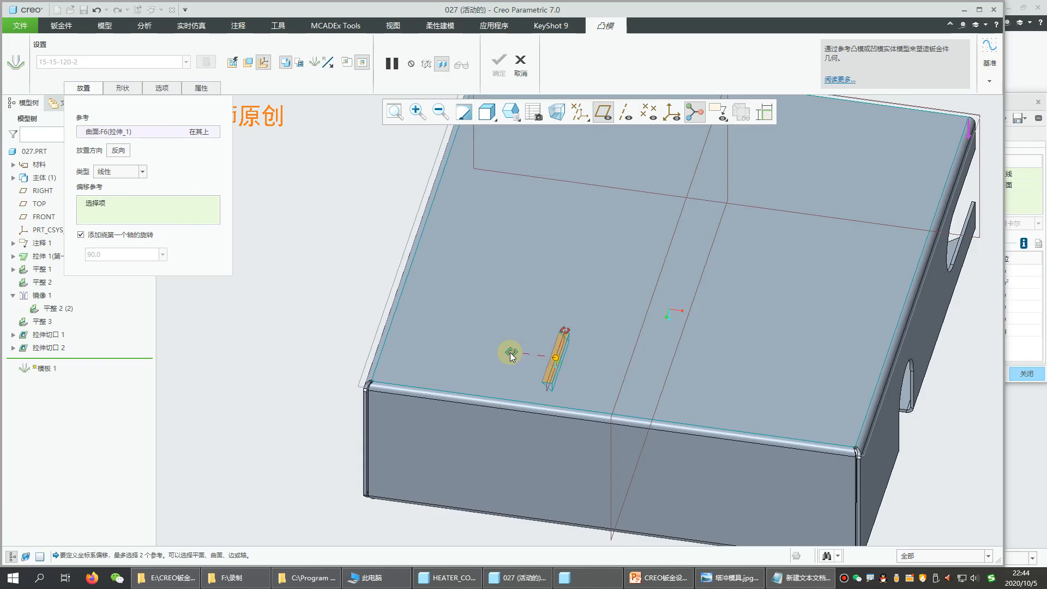
{"action": "left_click_drag", "start_coordinate": [510, 355], "coordinate": [511, 424]}
{"action": "scroll", "coordinate": [559, 364], "scroll_direction": "down", "scroll_amount": 3}
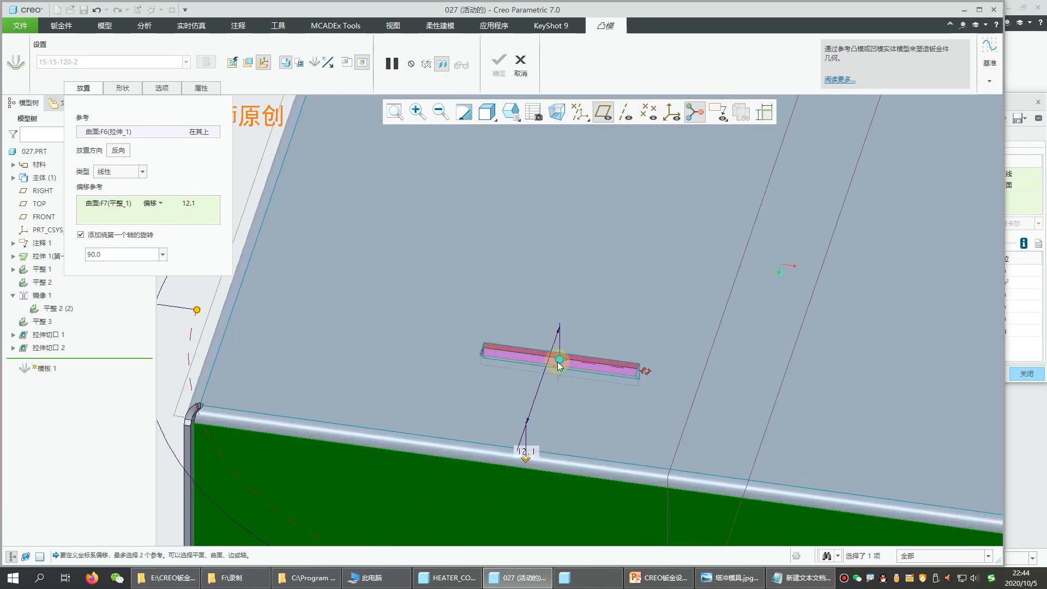
{"action": "scroll", "coordinate": [640, 367], "scroll_direction": "up", "scroll_amount": 2}
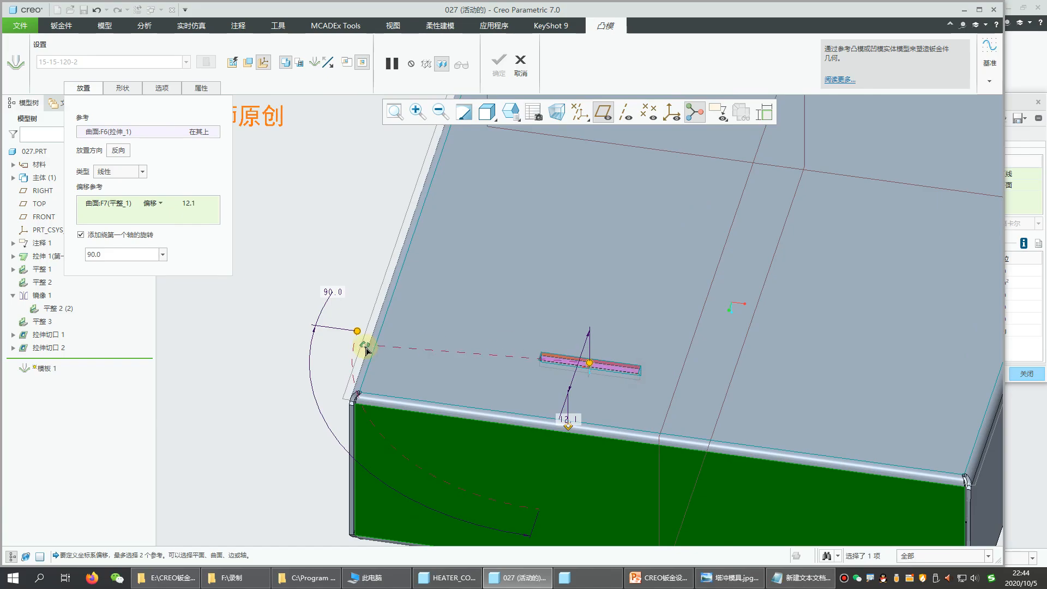
{"action": "left_click_drag", "start_coordinate": [367, 354], "coordinate": [367, 353]}
{"action": "scroll", "coordinate": [592, 378], "scroll_direction": "down", "scroll_amount": 3}
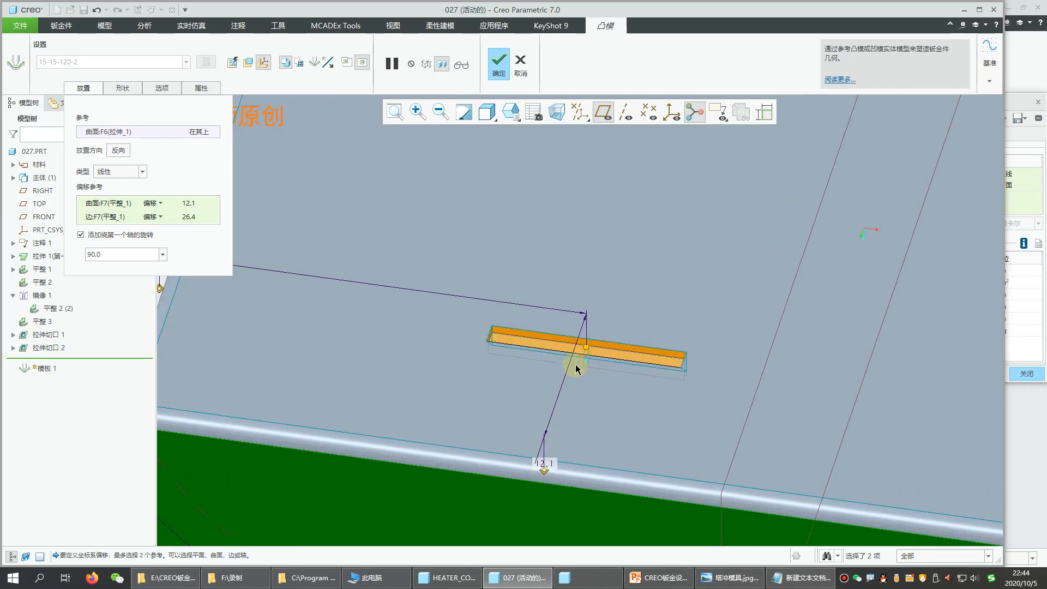
{"action": "middle_click_drag", "start_coordinate": [560, 362], "coordinate": [620, 331]}
{"action": "scroll", "coordinate": [620, 331], "scroll_direction": "up", "scroll_amount": 2}
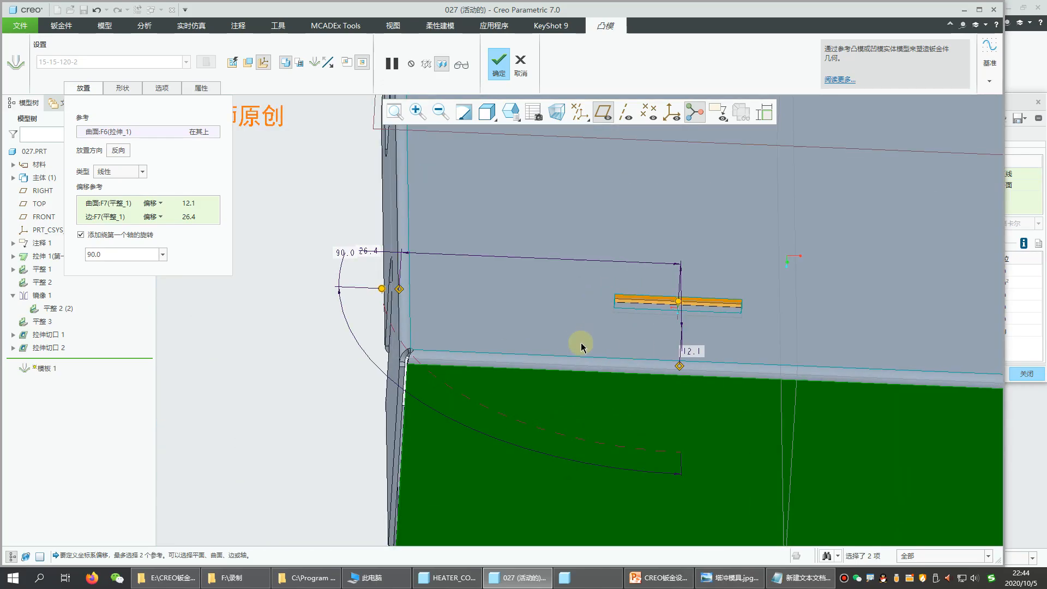
{"action": "middle_click_drag", "start_coordinate": [598, 334], "coordinate": [567, 334]}
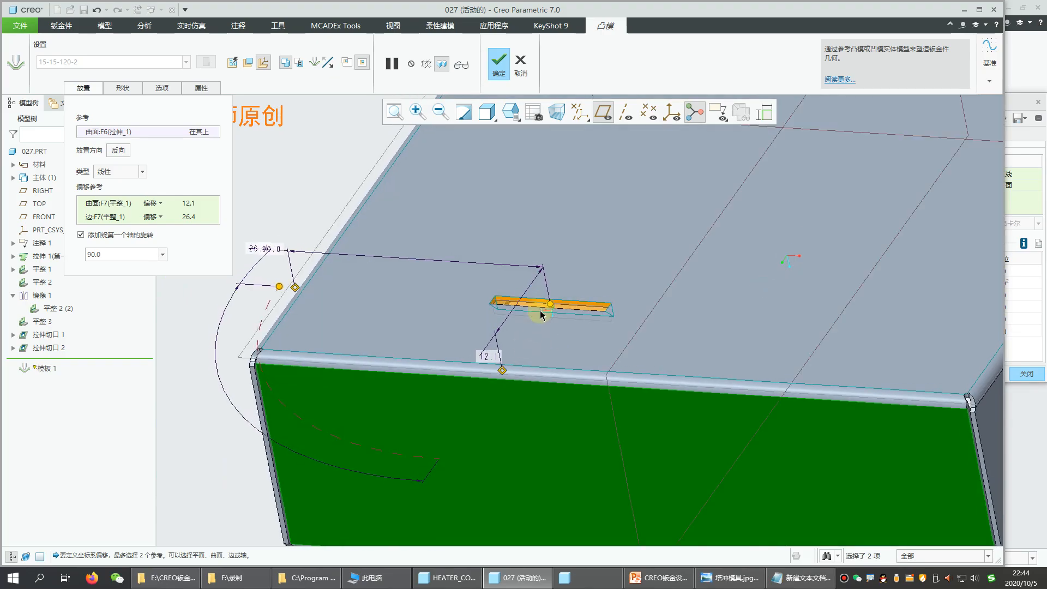
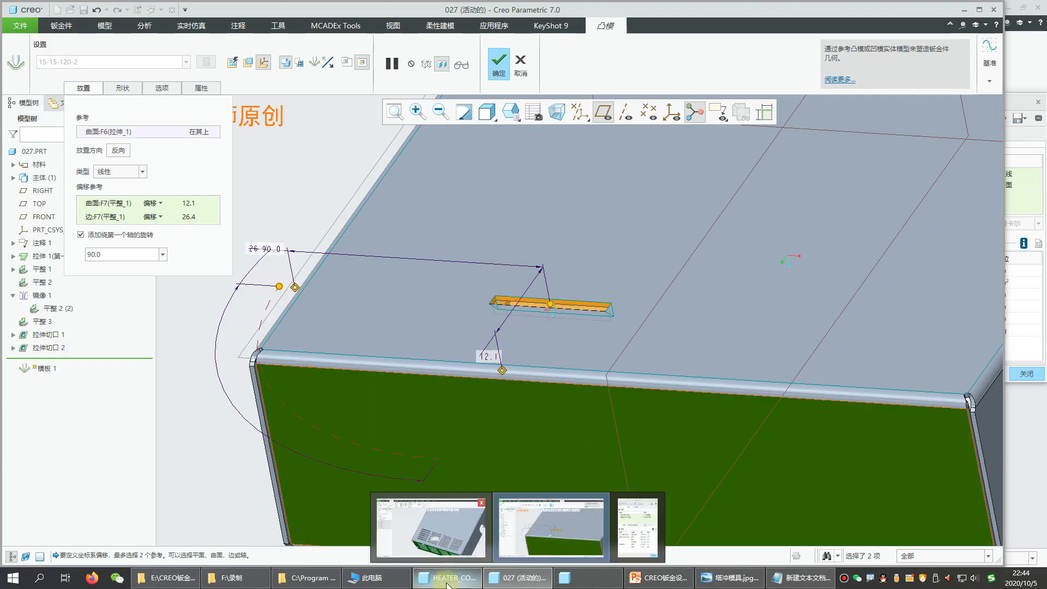
{"action": "mouse_move", "coordinate": [308, 577]}
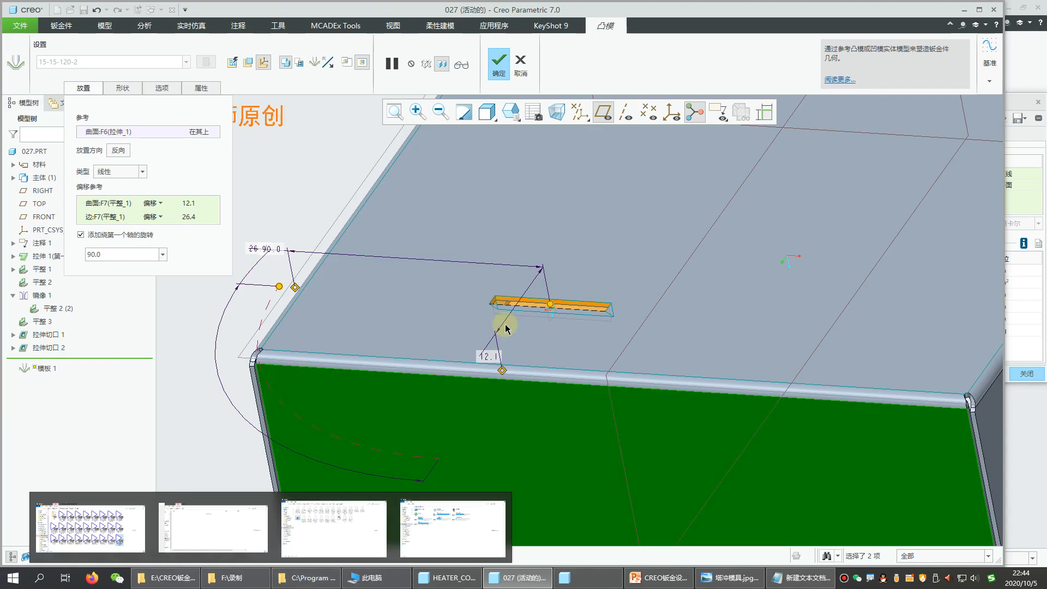
{"action": "scroll", "coordinate": [497, 362], "scroll_direction": "down", "scroll_amount": 3}
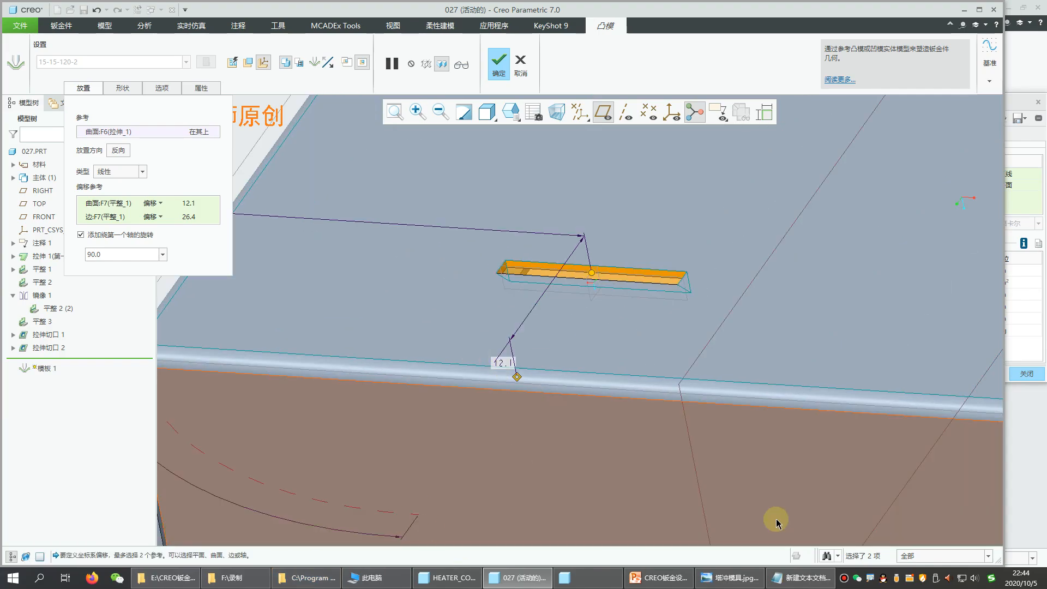
{"action": "left_click", "coordinate": [12, 578]}
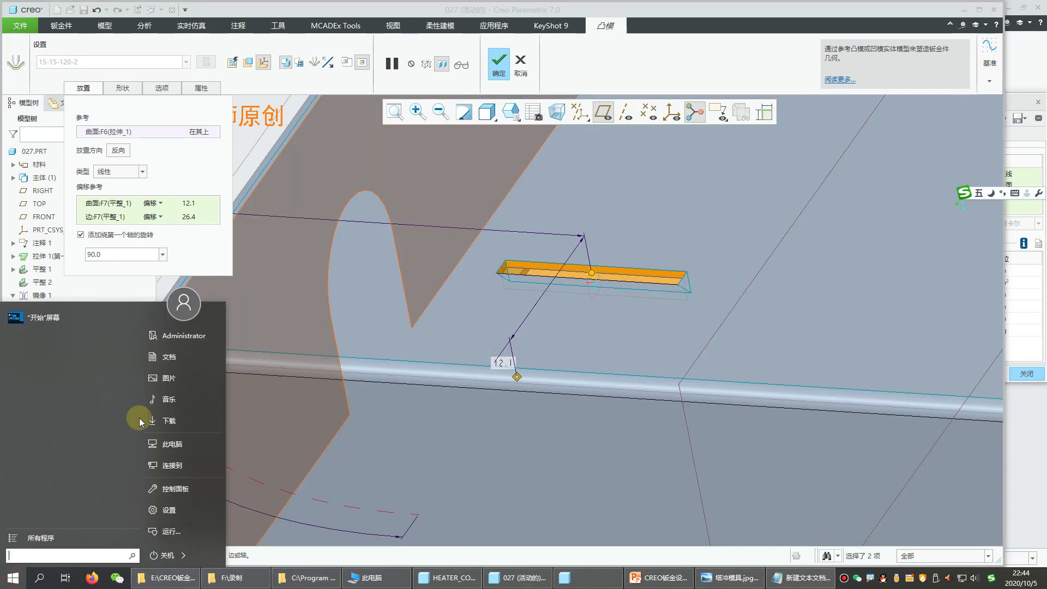
{"action": "left_click", "coordinate": [49, 537]}
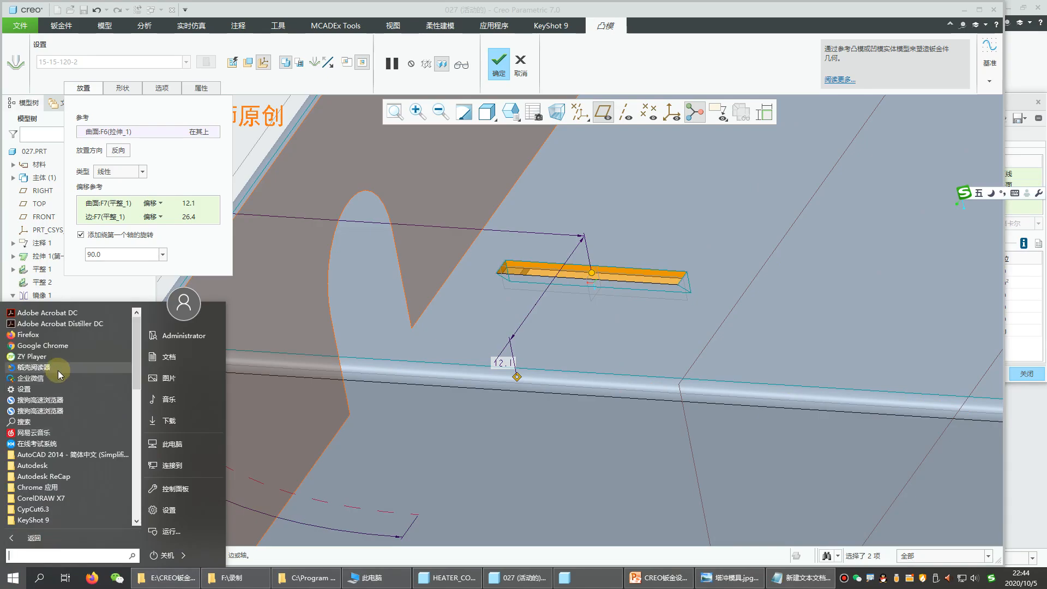
{"action": "scroll", "coordinate": [68, 450], "scroll_direction": "down", "scroll_amount": 15}
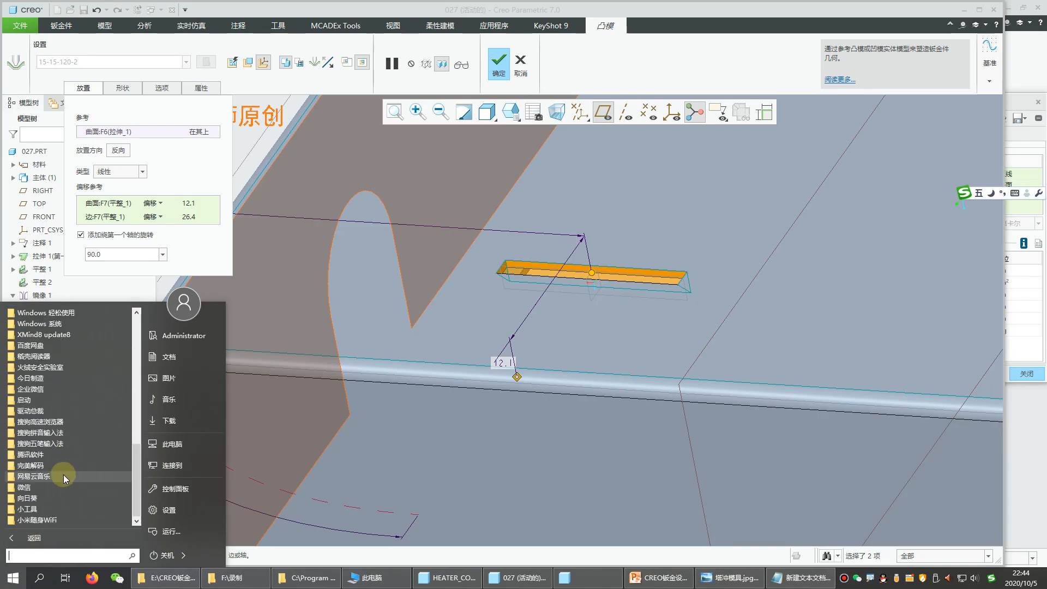
{"action": "scroll", "coordinate": [48, 404], "scroll_direction": "up", "scroll_amount": 3}
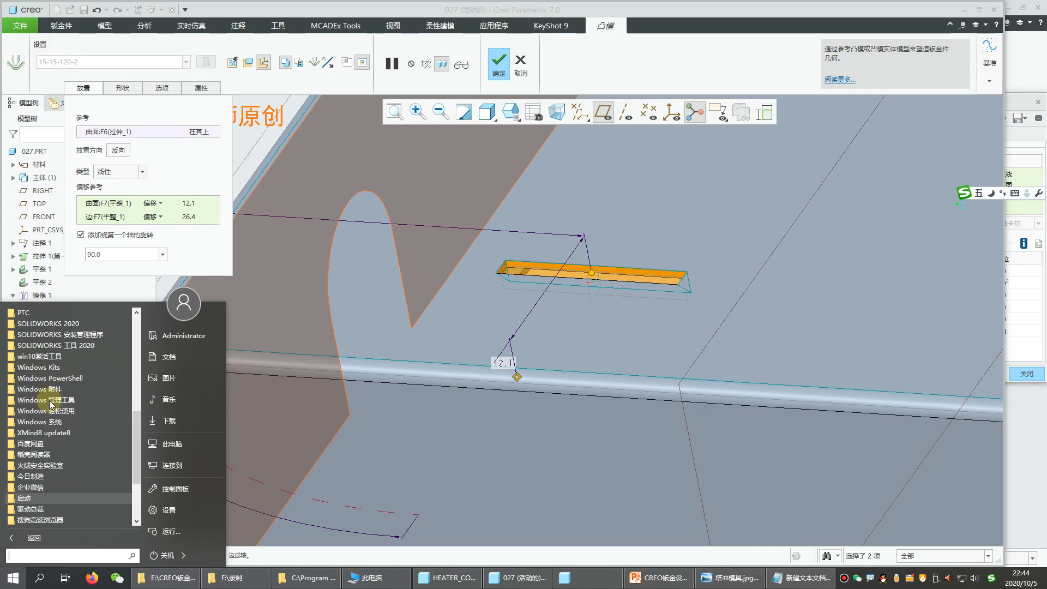
{"action": "scroll", "coordinate": [51, 403], "scroll_direction": "up", "scroll_amount": 6}
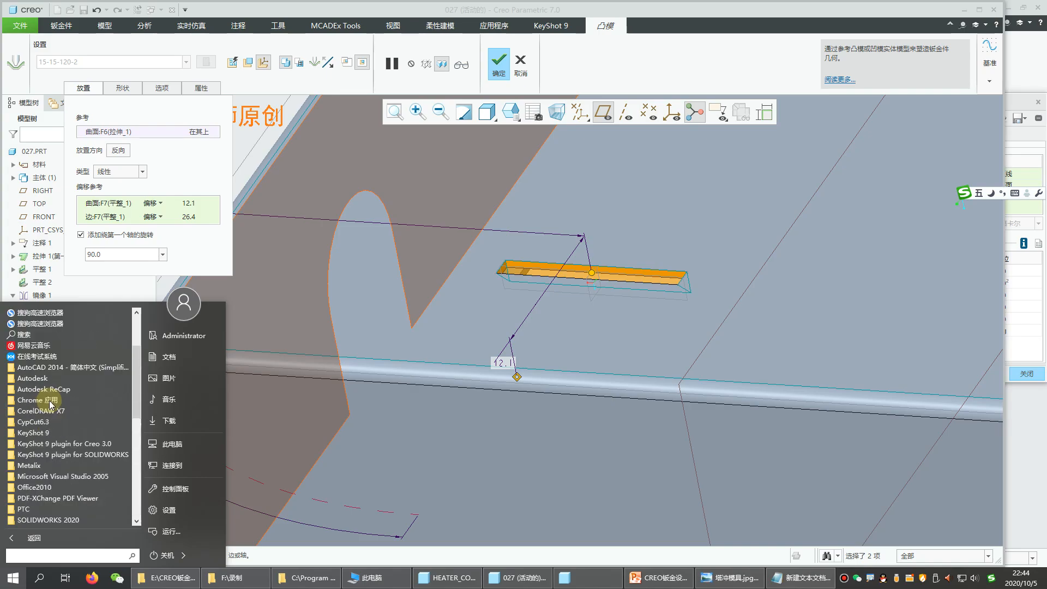
Show the desktop, create a new Microsoft Excel worksheet file there and open it
{"action": "key", "text": "super+d"}
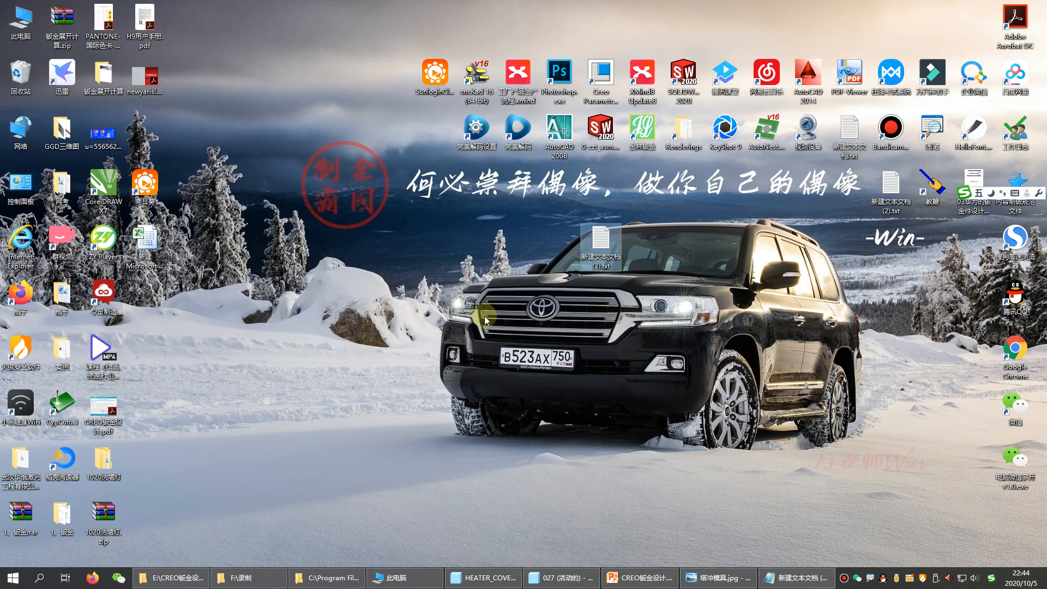
{"action": "right_click", "coordinate": [484, 316]}
{"action": "mouse_move", "coordinate": [545, 423]}
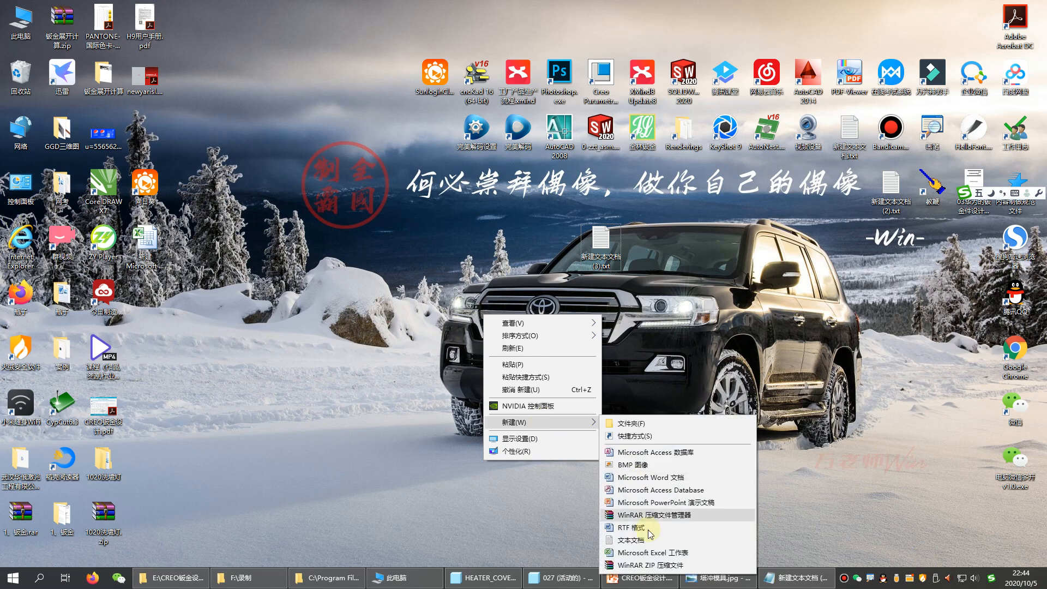
{"action": "left_click", "coordinate": [643, 552]}
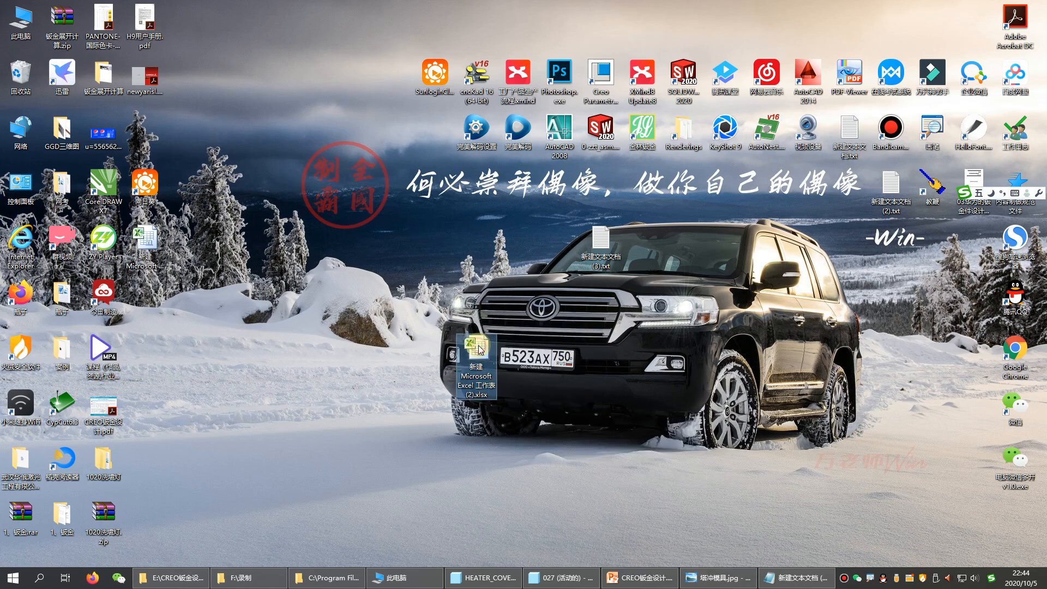
{"action": "double_click", "coordinate": [477, 346]}
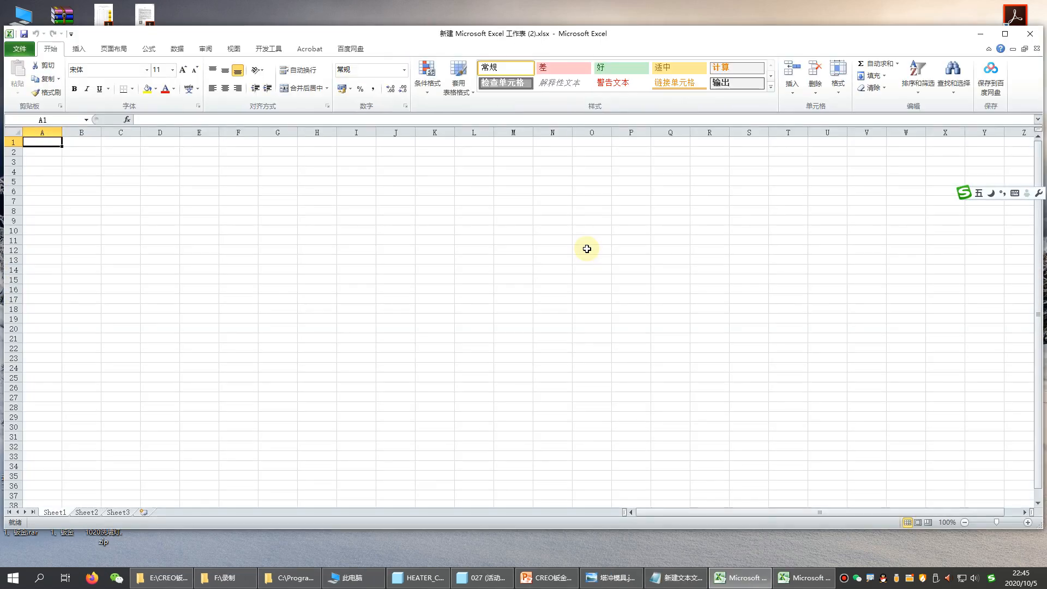
Calculate the louver's centre offset in cell O12 with the formula =3.5+0.75
{"action": "left_click", "coordinate": [586, 250]}
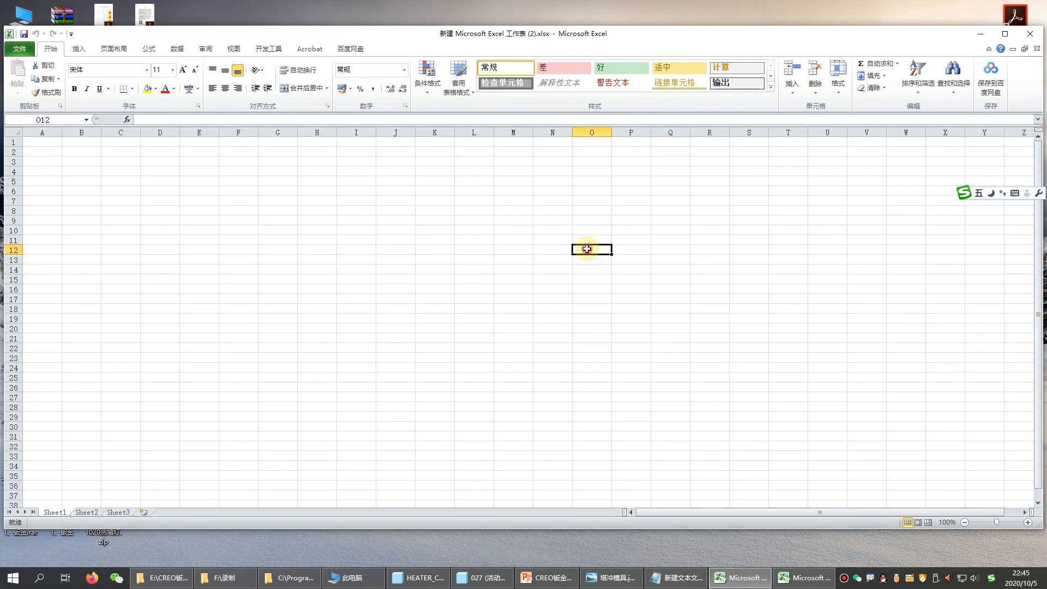
{"action": "type", "text": "=3.5+0.75"}
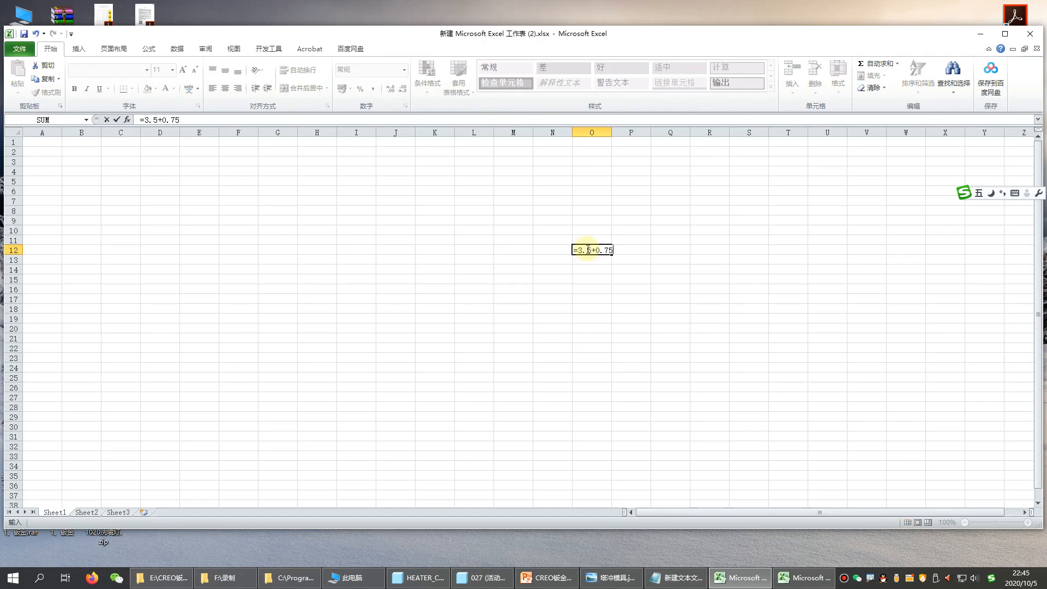
{"action": "key", "text": "Return"}
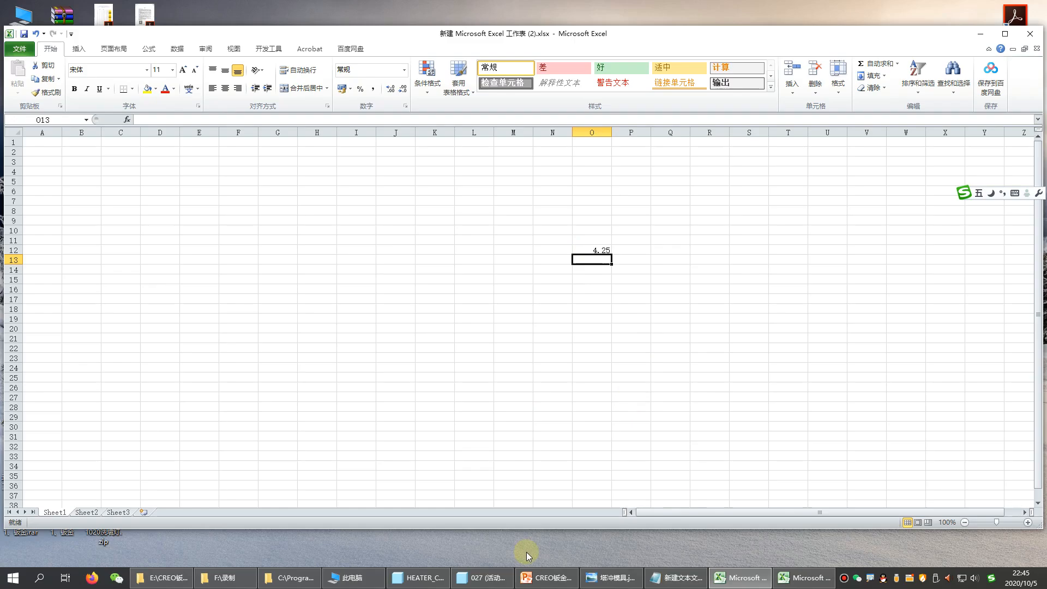
Return to part 027 and set the louver's offset from the end wall surface to 4.25
{"action": "left_click", "coordinate": [482, 577]}
{"action": "double_click", "coordinate": [508, 366]}
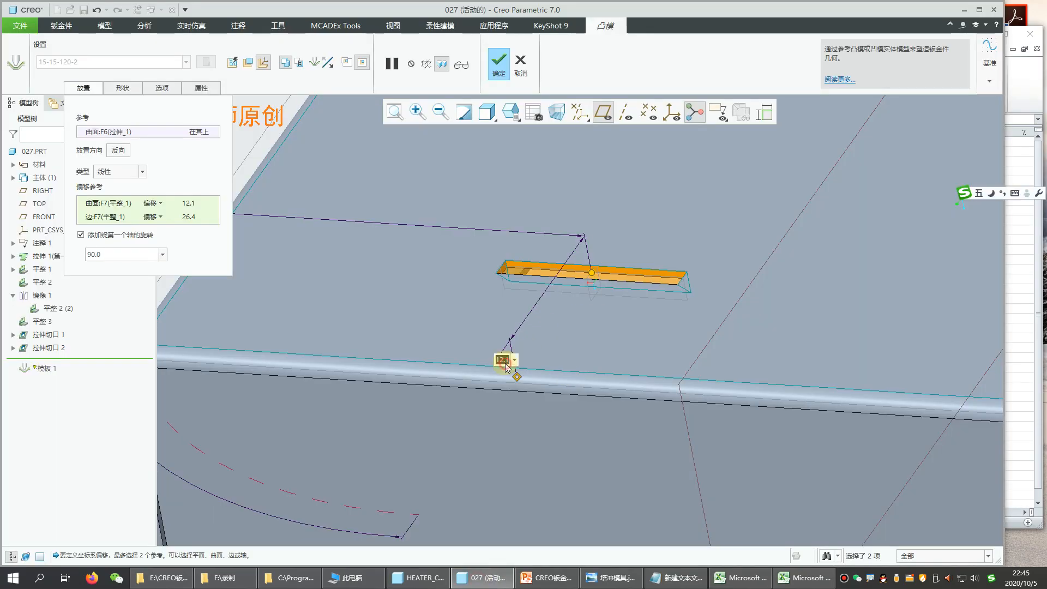
{"action": "key", "text": "Return"}
{"action": "scroll", "coordinate": [510, 370], "scroll_direction": "up", "scroll_amount": 2}
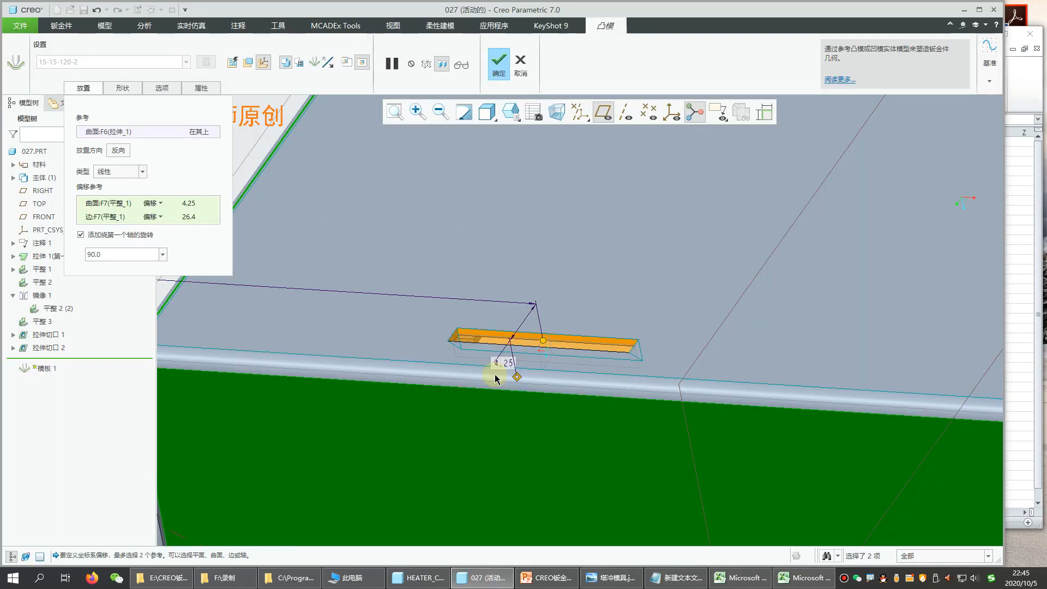
{"action": "scroll", "coordinate": [362, 336], "scroll_direction": "down", "scroll_amount": 1}
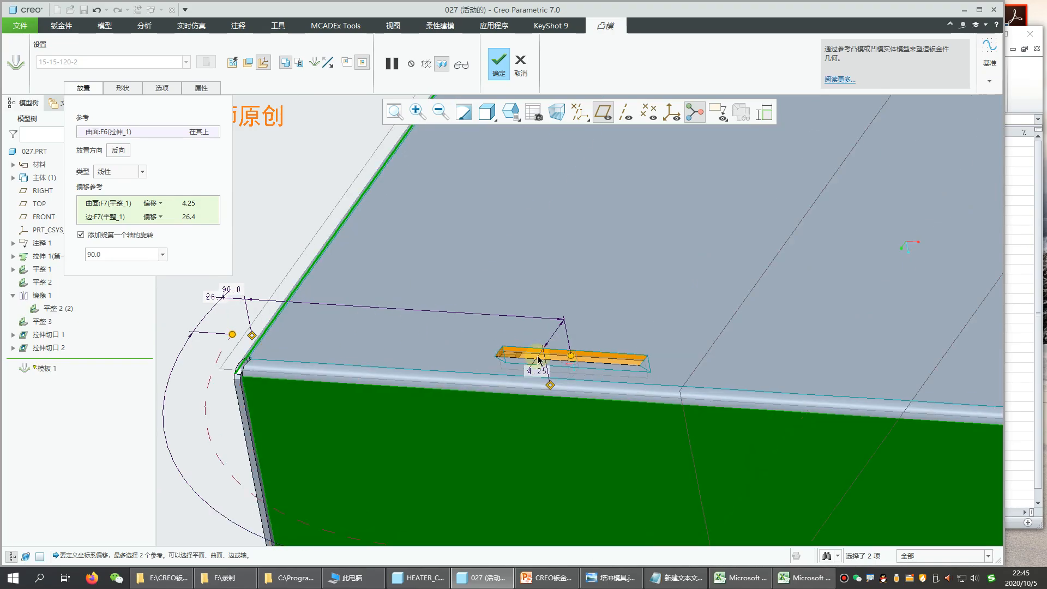
Set the louver's offset from the side edge to 12.5 and complete the punch form redefinition
{"action": "scroll", "coordinate": [213, 309], "scroll_direction": "down", "scroll_amount": 2}
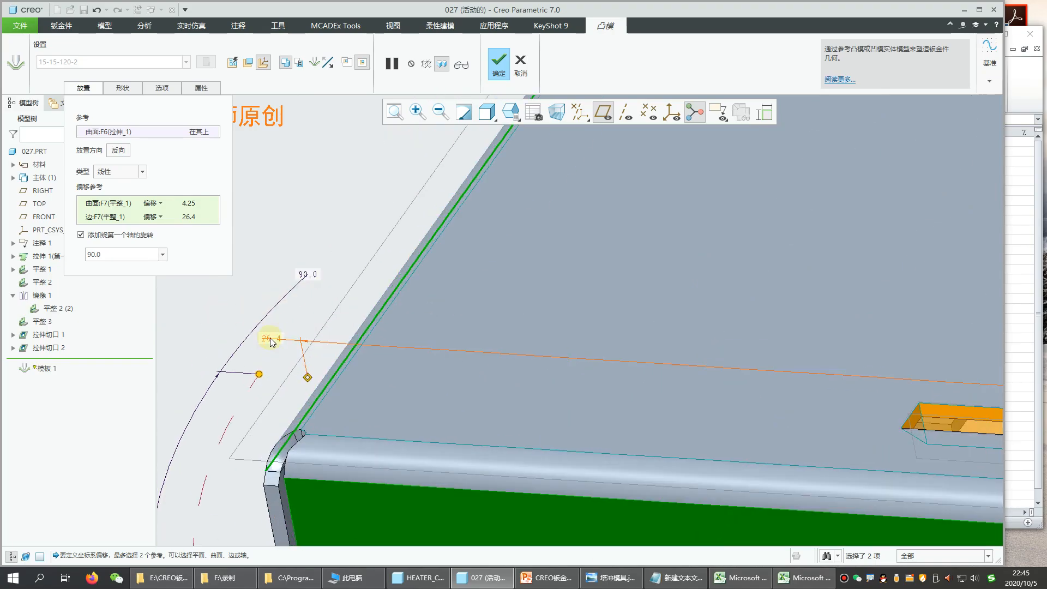
{"action": "double_click", "coordinate": [271, 340]}
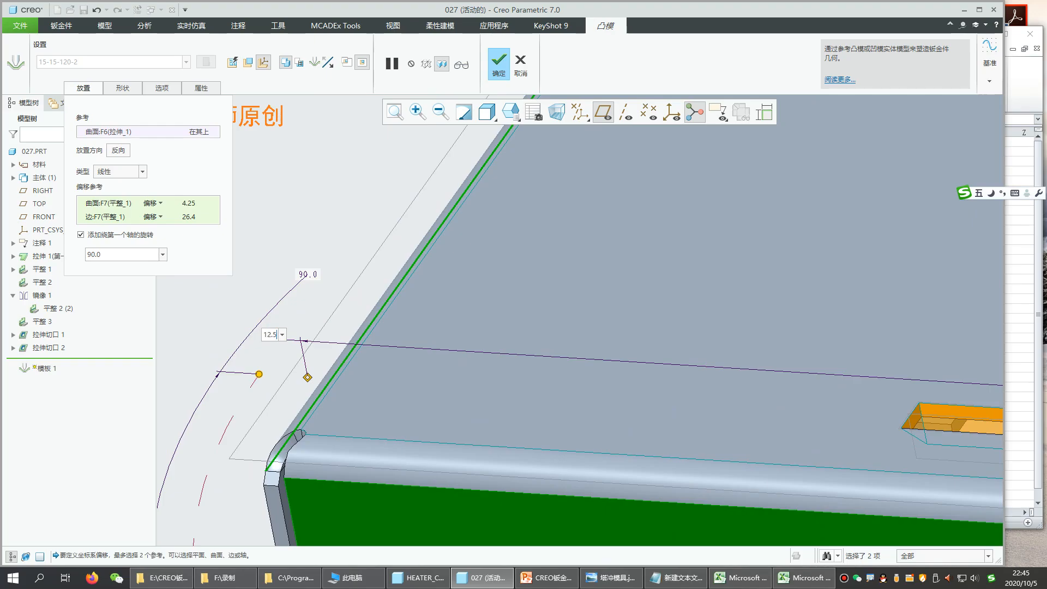
{"action": "type", "text": "12.5"}
{"action": "key", "text": "Return"}
{"action": "scroll", "coordinate": [329, 315], "scroll_direction": "up", "scroll_amount": 2}
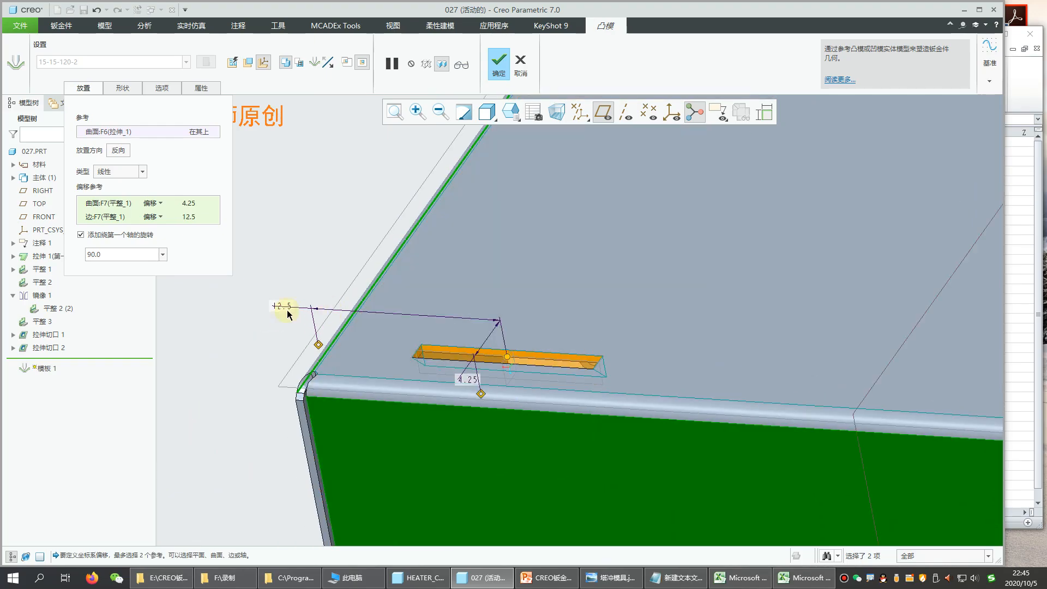
{"action": "left_click", "coordinate": [314, 204]}
{"action": "scroll", "coordinate": [339, 306], "scroll_direction": "up", "scroll_amount": 2}
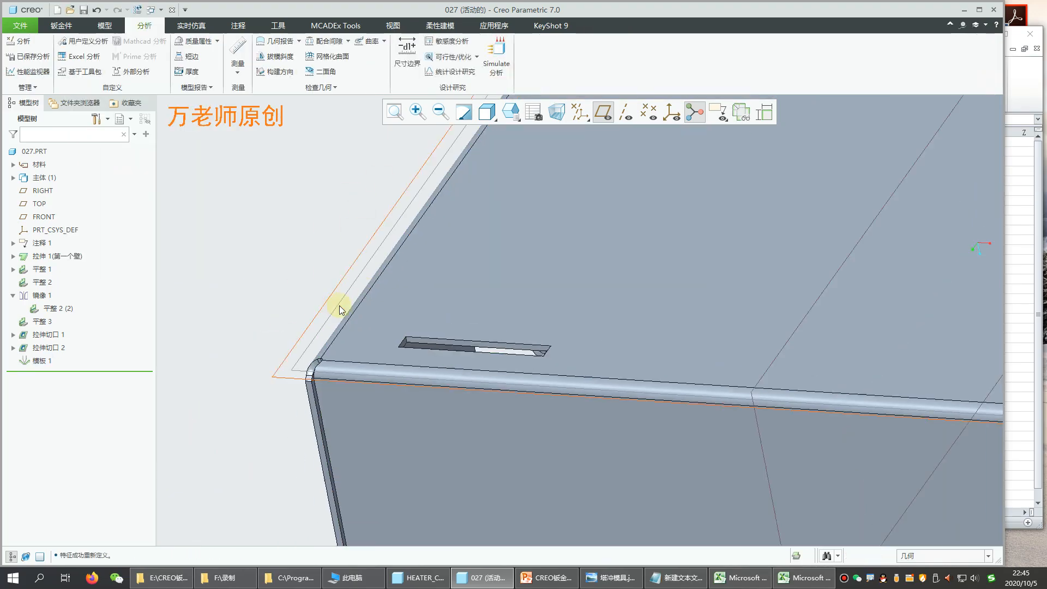
{"action": "middle_click_drag", "start_coordinate": [334, 307], "coordinate": [297, 307]}
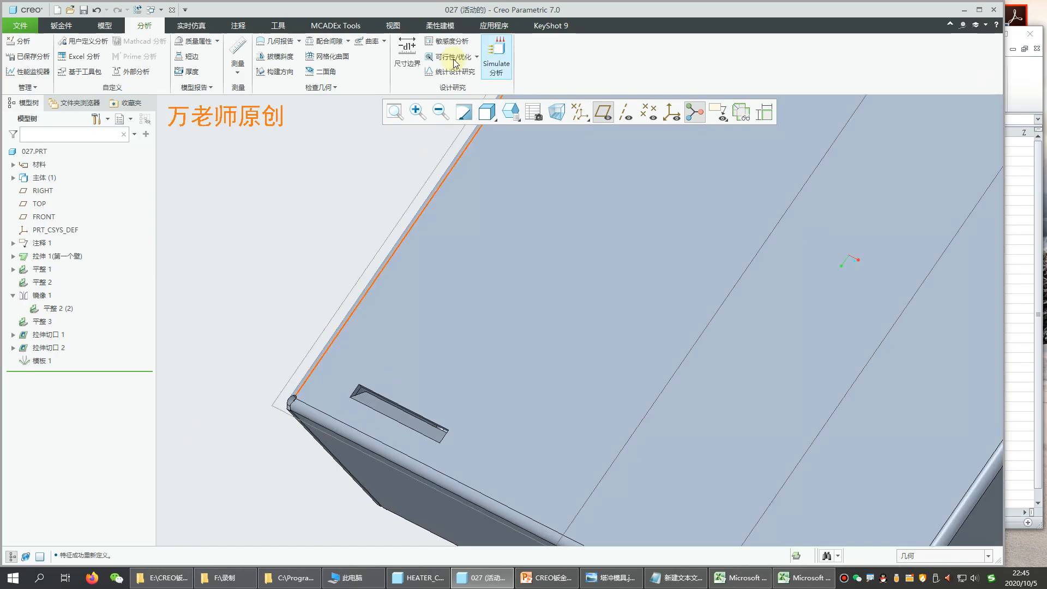
Measure the distance from the louver's long edge to the end wall surface in part 027
{"action": "left_click", "coordinate": [238, 52]}
{"action": "scroll", "coordinate": [375, 414], "scroll_direction": "down", "scroll_amount": 4}
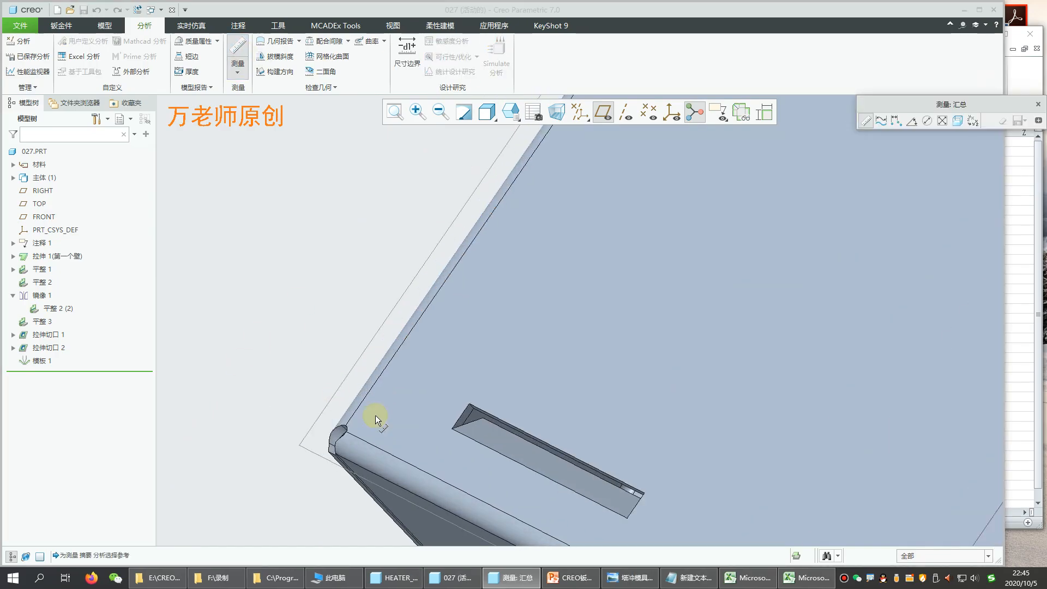
{"action": "left_click", "coordinate": [463, 437]}
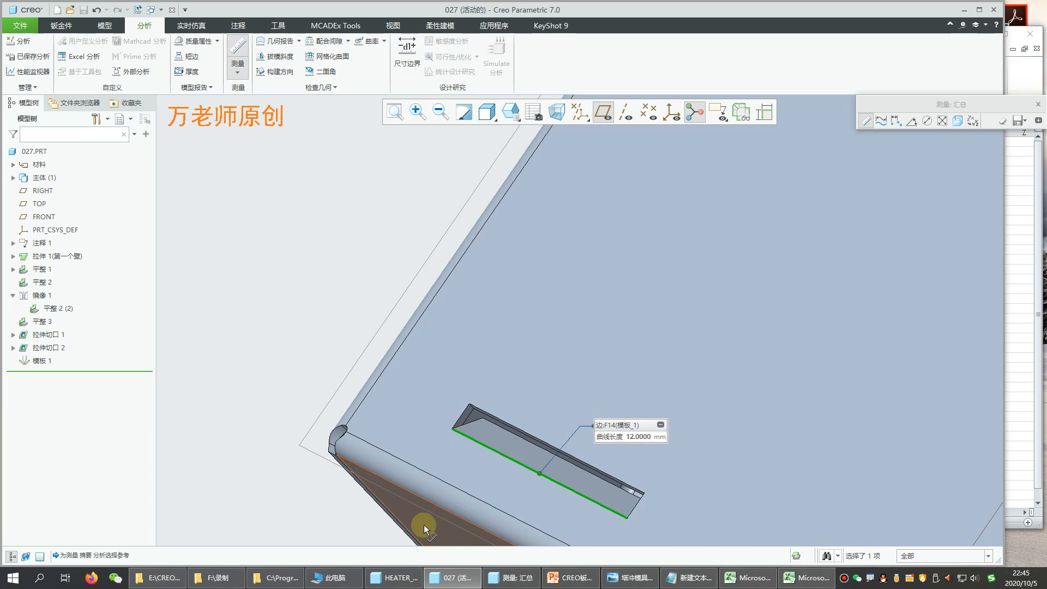
{"action": "left_click", "coordinate": [427, 521], "text": "ctrl"}
{"action": "scroll", "coordinate": [381, 327], "scroll_direction": "up", "scroll_amount": 2}
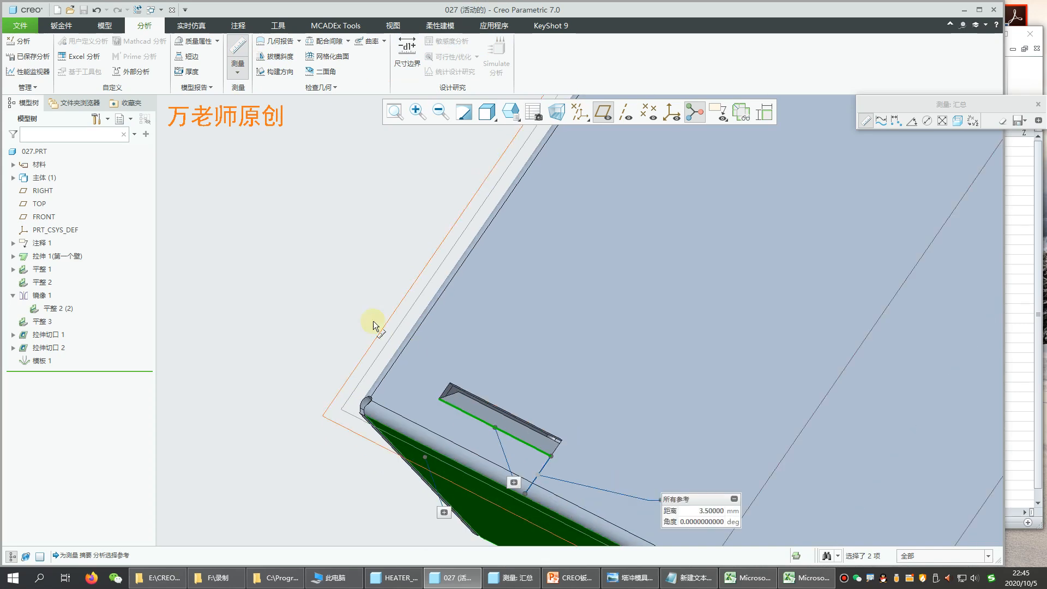
Measure the distance from the louver's short edge to the adjacent side wall surface
{"action": "scroll", "coordinate": [334, 348], "scroll_direction": "down", "scroll_amount": 3}
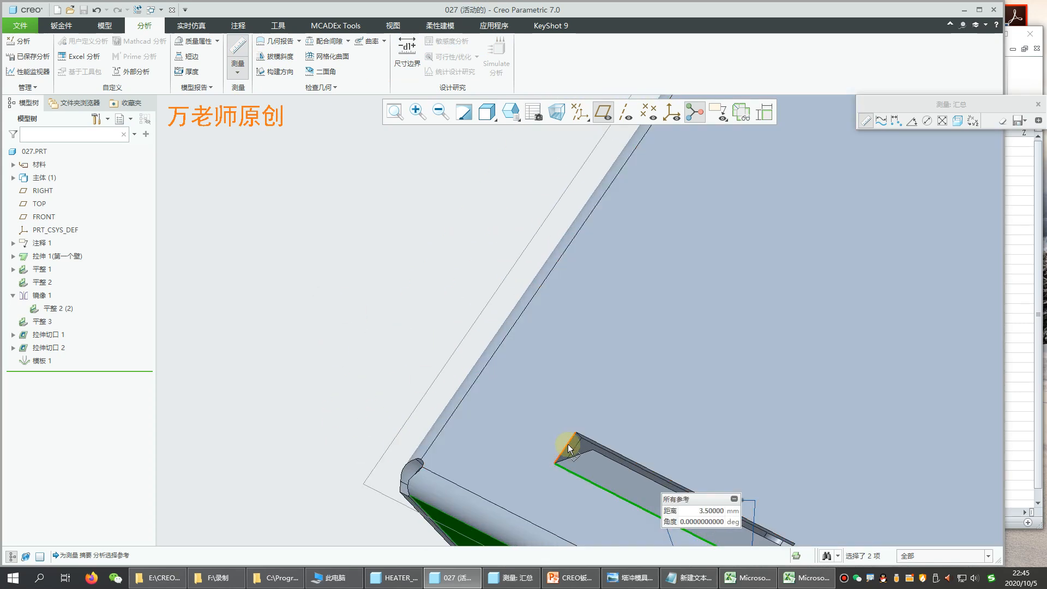
{"action": "left_click", "coordinate": [568, 444]}
{"action": "middle_click_drag", "start_coordinate": [338, 276], "coordinate": [388, 274]}
{"action": "left_click", "coordinate": [823, 380], "text": "ctrl"}
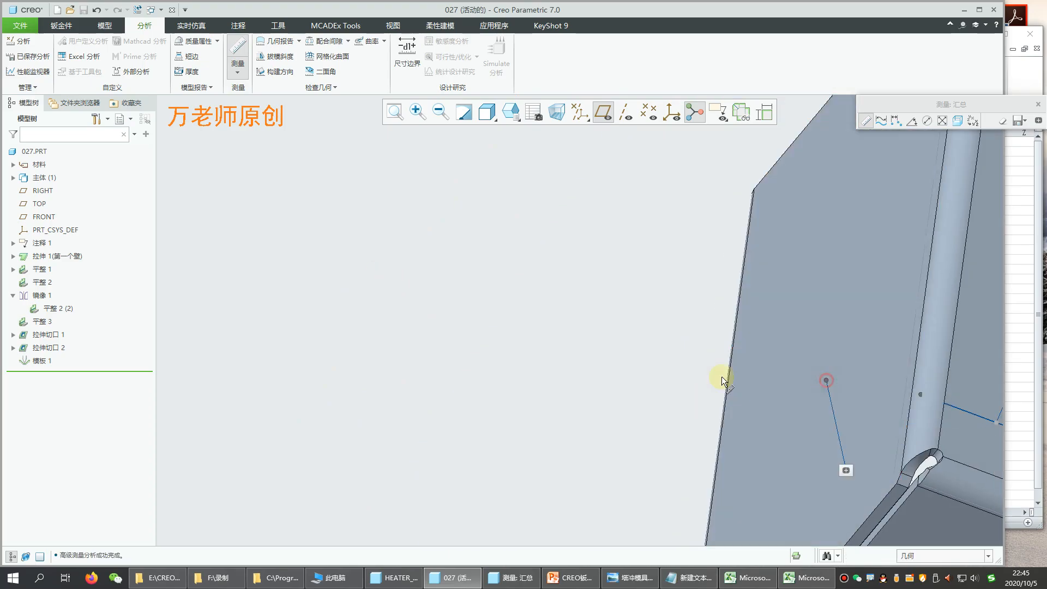
{"action": "scroll", "coordinate": [420, 338], "scroll_direction": "up", "scroll_amount": 3}
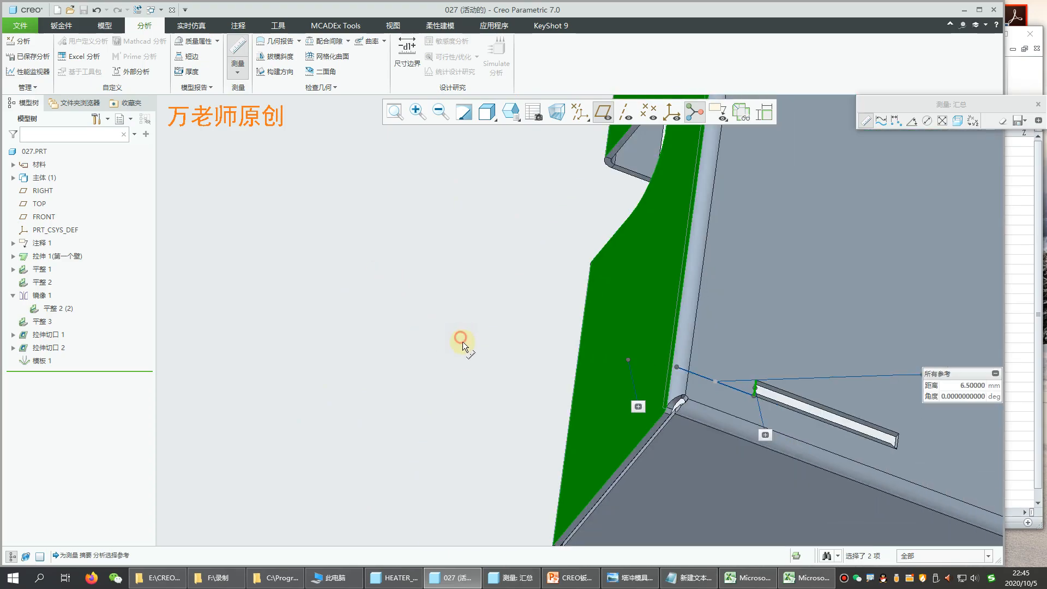
{"action": "scroll", "coordinate": [462, 342], "scroll_direction": "up", "scroll_amount": 2}
{"action": "scroll", "coordinate": [425, 356], "scroll_direction": "up", "scroll_amount": 3}
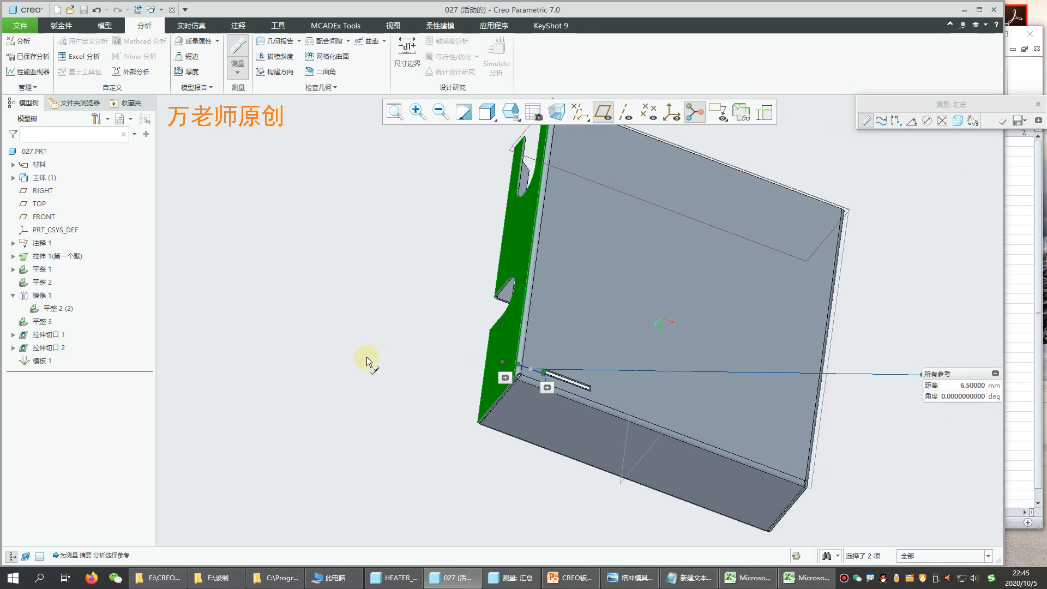
Switch to HEATER_COVER-OK, clear the old measurement references and measure the spacing between corresponding corners of the first two louvers in the corner column
{"action": "left_click", "coordinate": [397, 583]}
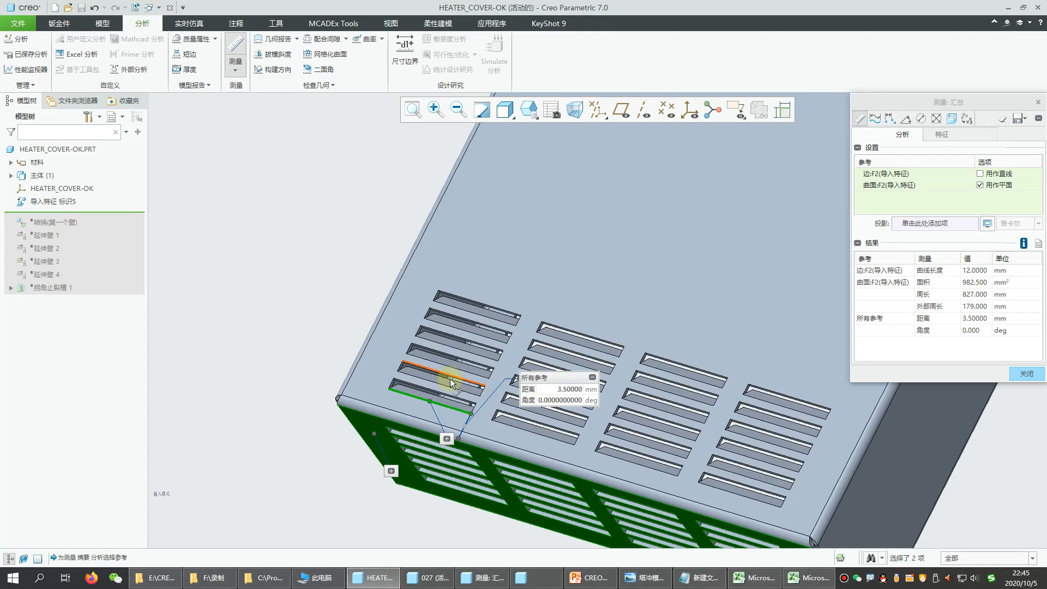
{"action": "right_click", "coordinate": [932, 339]}
{"action": "right_click", "coordinate": [930, 184]}
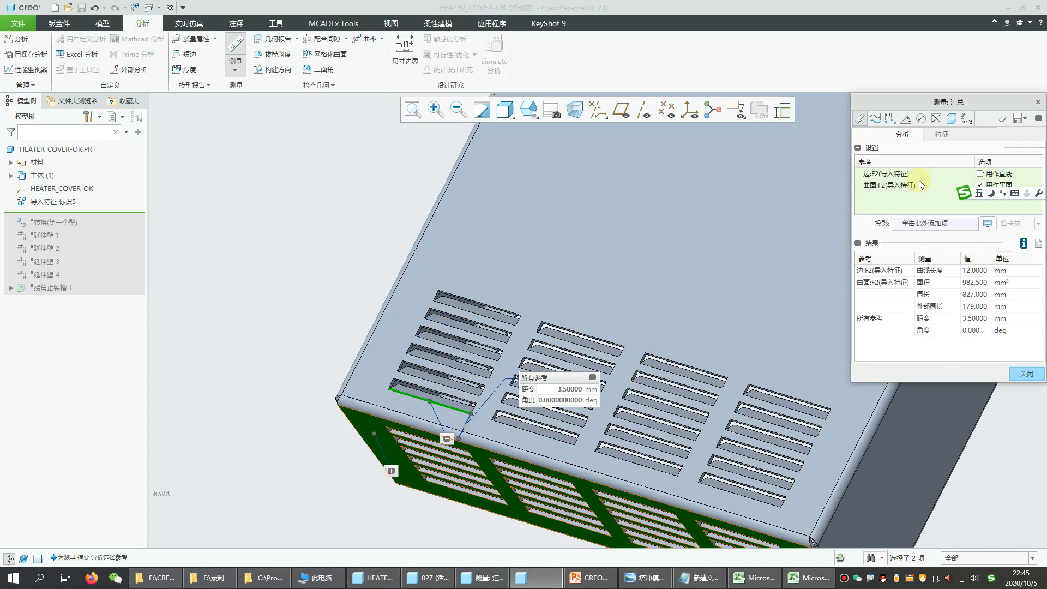
{"action": "right_click", "coordinate": [920, 184]}
{"action": "left_click", "coordinate": [941, 199]}
{"action": "scroll", "coordinate": [425, 376], "scroll_direction": "down", "scroll_amount": 3}
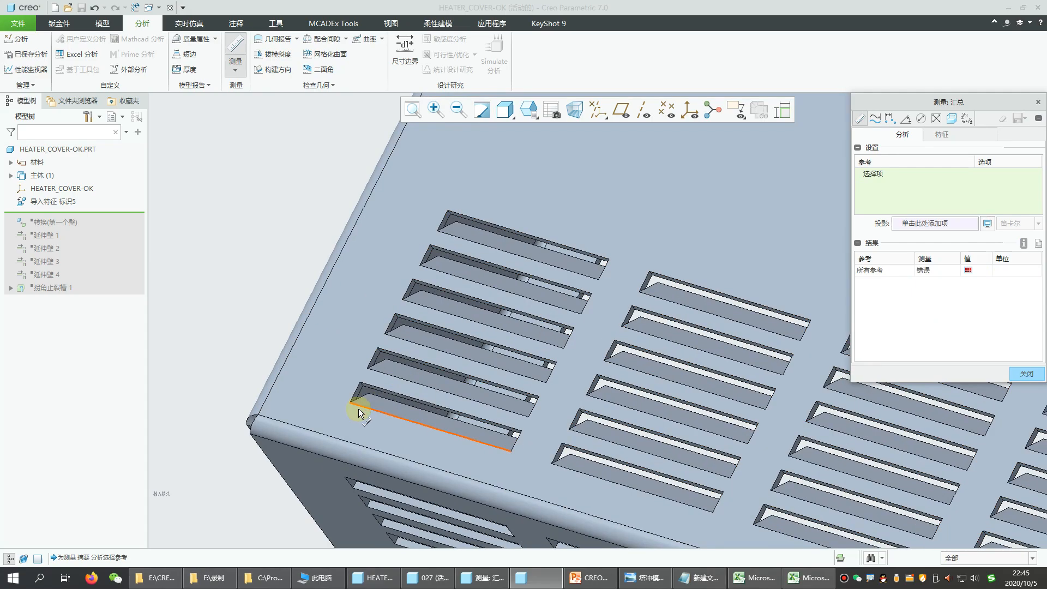
{"action": "left_click", "coordinate": [350, 404]}
{"action": "left_click", "coordinate": [374, 380], "text": "ctrl"}
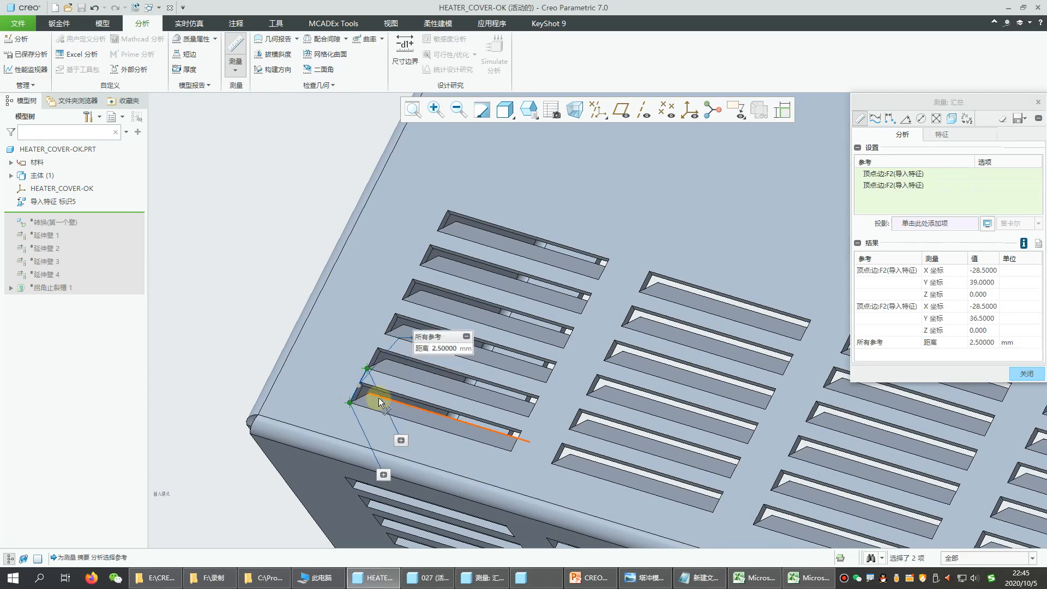
Measure the spacing between matching corner vertices of the end-row louvers in the first and second columns
{"action": "left_click", "coordinate": [926, 197]}
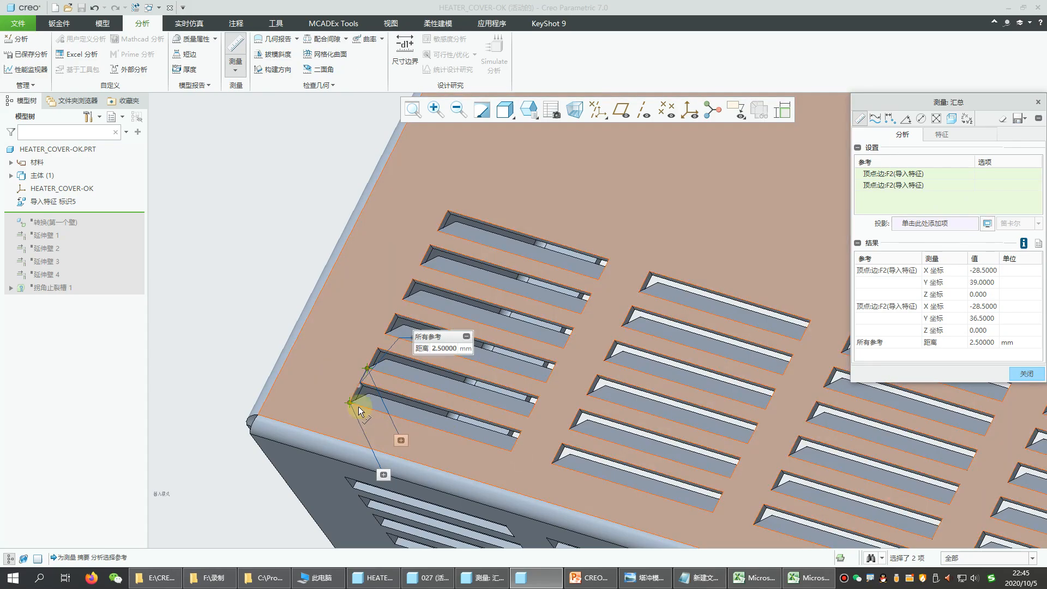
{"action": "left_click", "coordinate": [552, 464]}
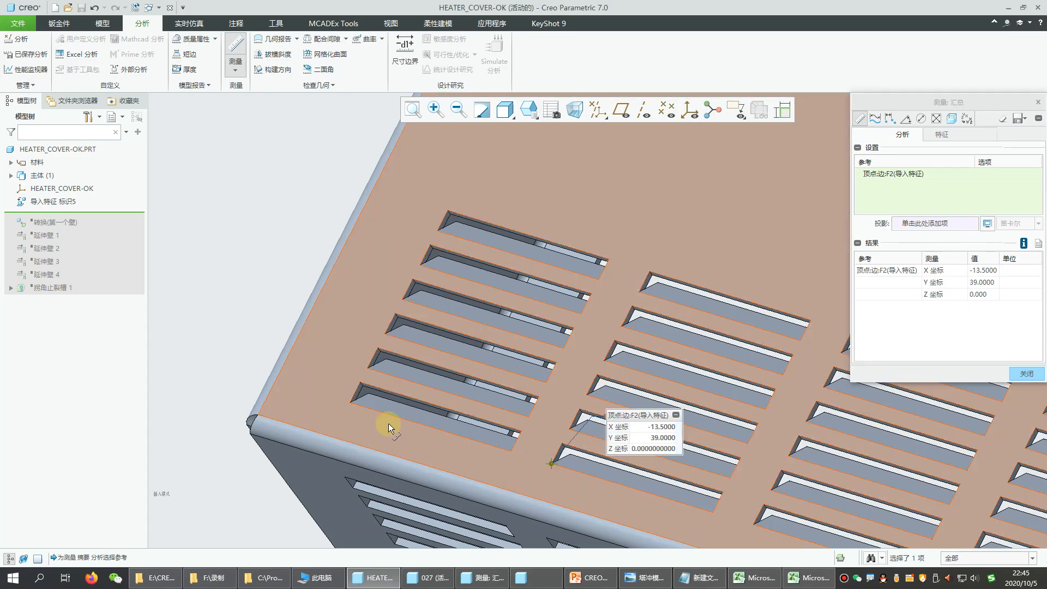
{"action": "left_click", "coordinate": [349, 402], "text": "ctrl"}
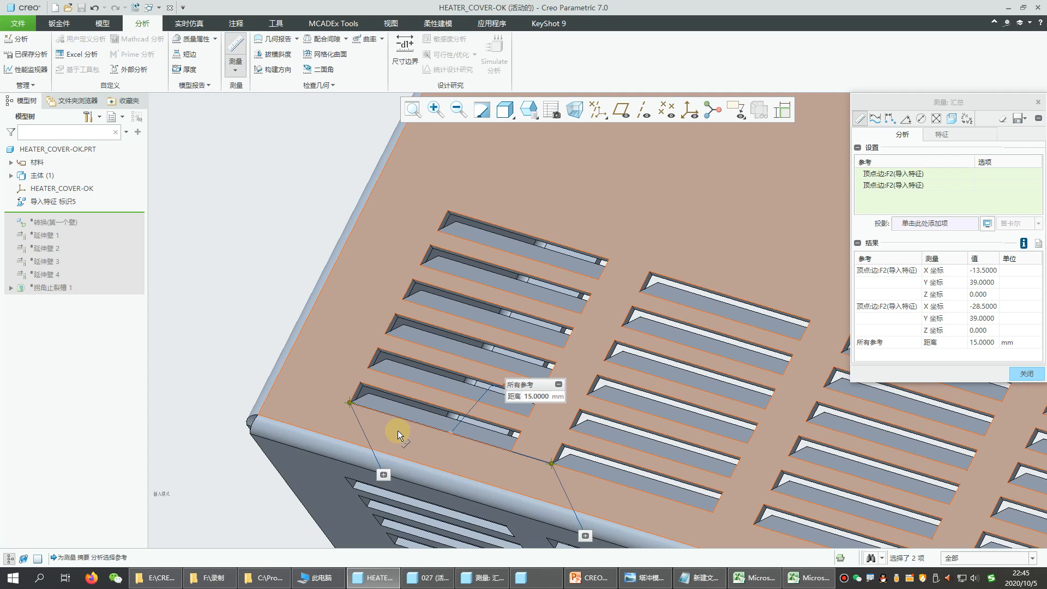
{"action": "scroll", "coordinate": [432, 416], "scroll_direction": "down", "scroll_amount": 3}
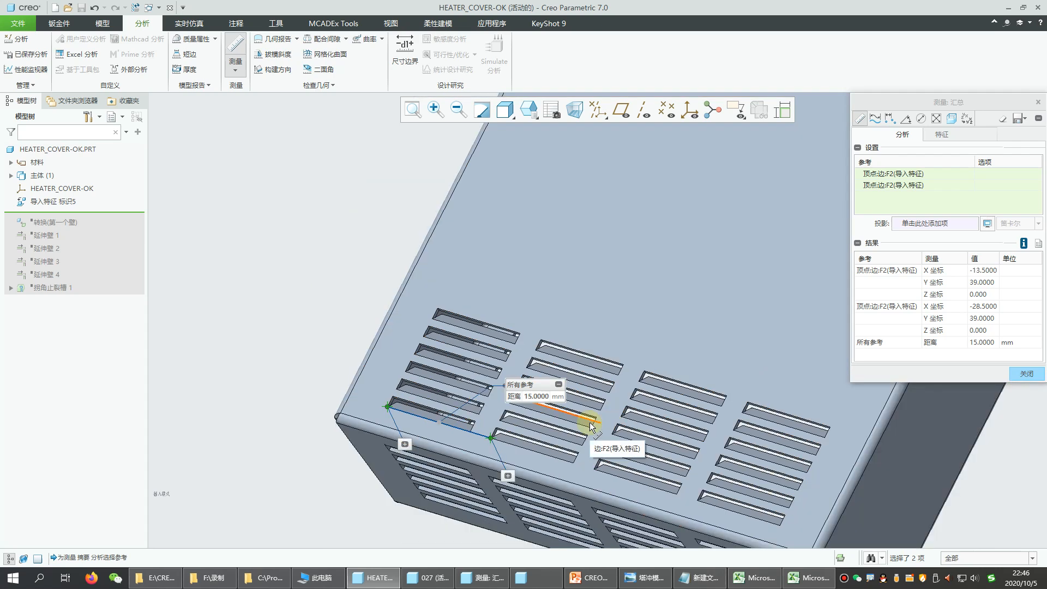
Return to part 027 and close its measurement
{"action": "mouse_move", "coordinate": [522, 585]}
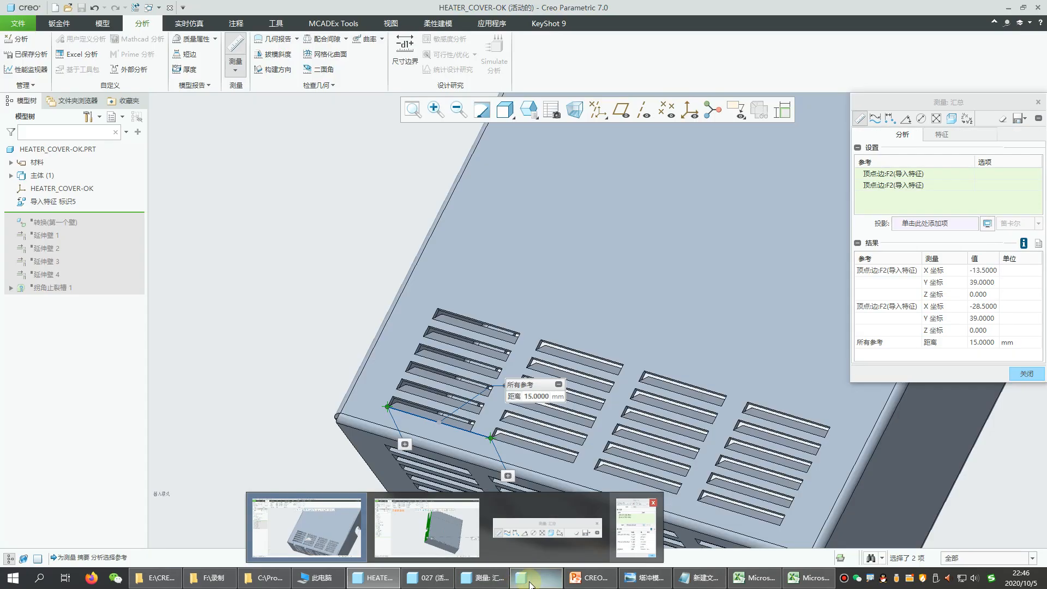
{"action": "left_click", "coordinate": [530, 585]}
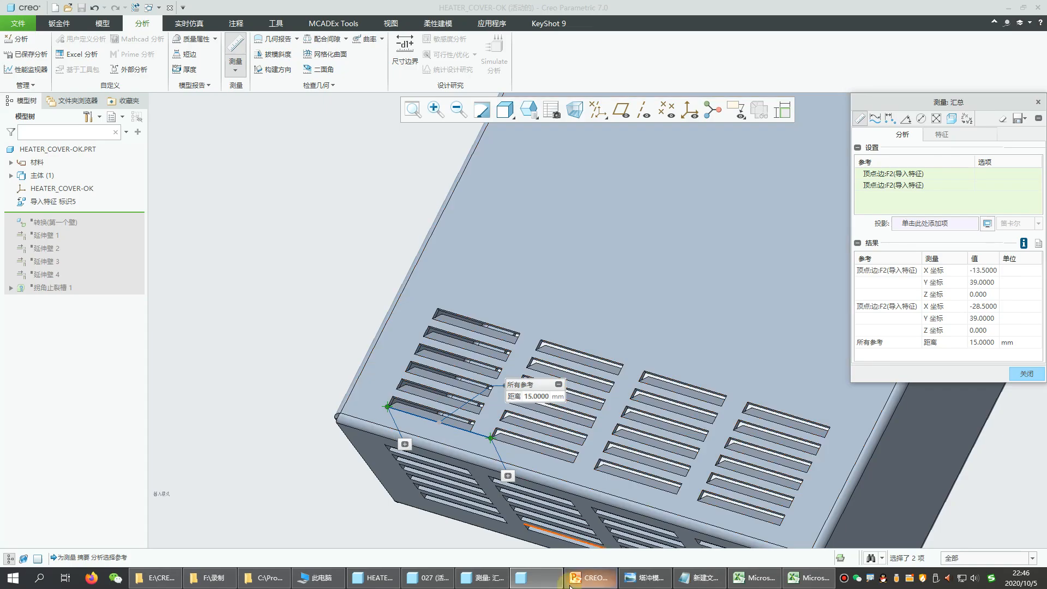
{"action": "left_click", "coordinate": [433, 577]}
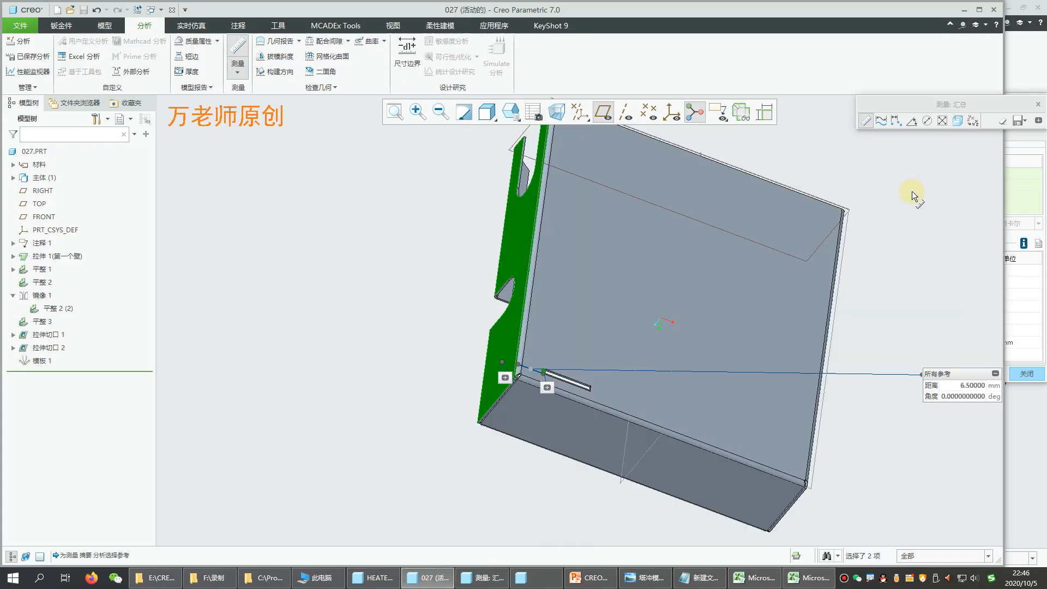
{"action": "left_click", "coordinate": [46, 362]}
{"action": "left_click_drag", "start_coordinate": [943, 104], "coordinate": [377, 201]}
{"action": "left_click", "coordinate": [471, 201]}
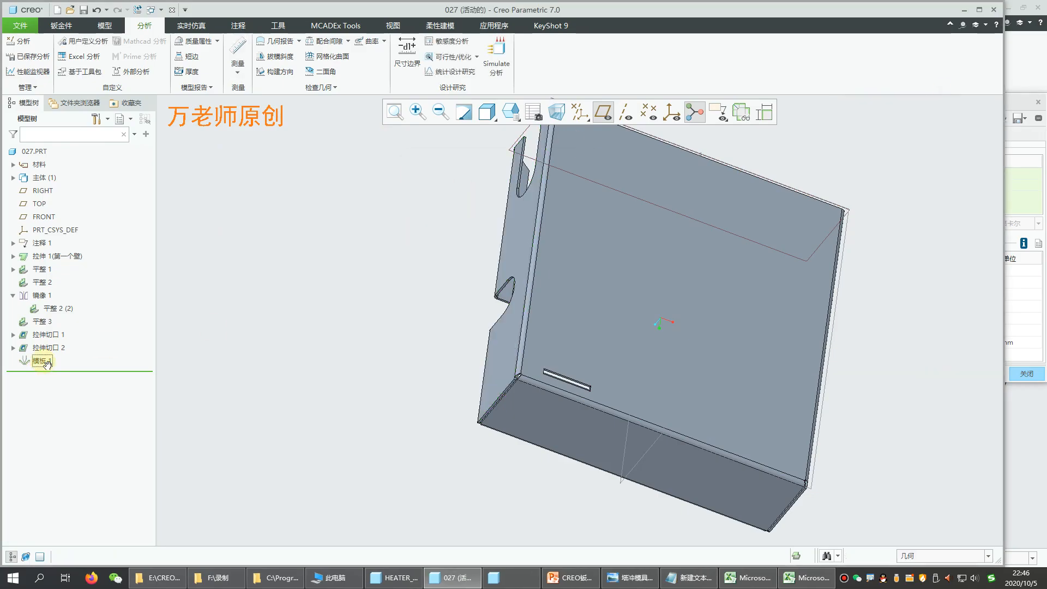
Start a pattern of the louver punch form and set its type to Direction
{"action": "left_click", "coordinate": [61, 26]}
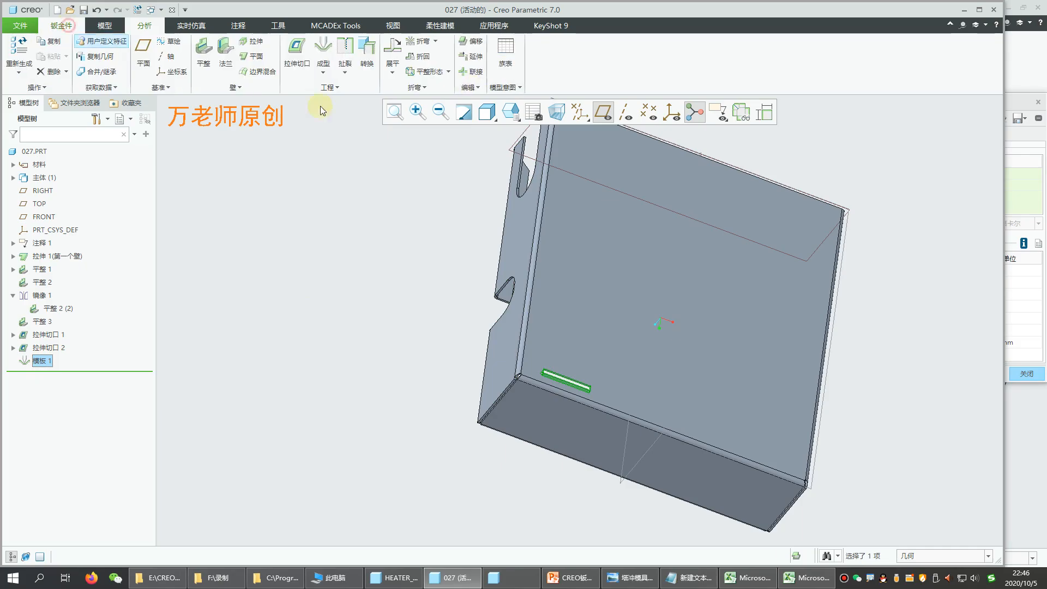
{"action": "left_click", "coordinate": [471, 87]}
{"action": "mouse_move", "coordinate": [489, 139]}
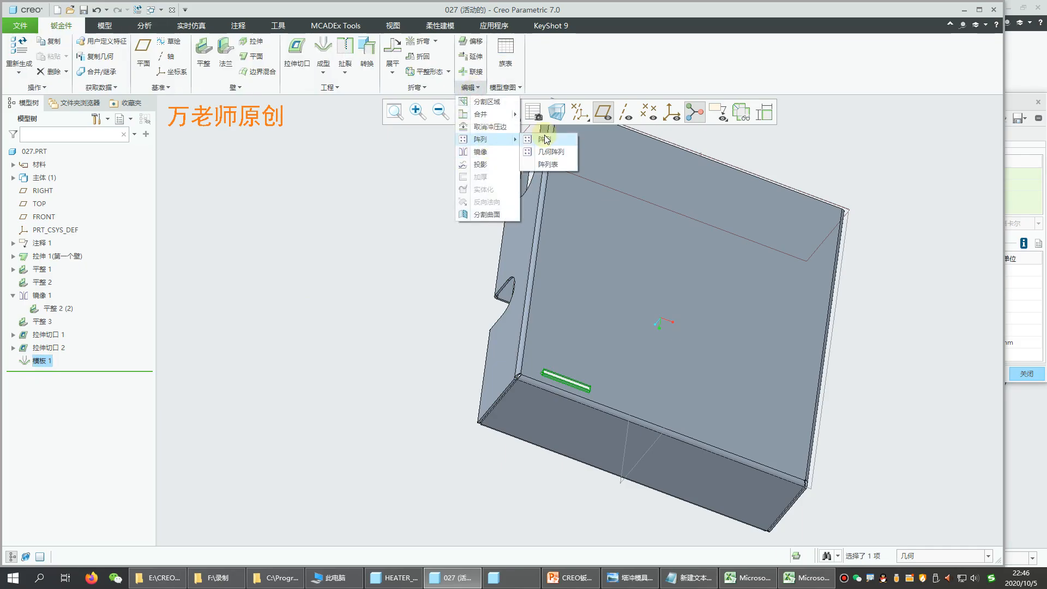
{"action": "left_click", "coordinate": [545, 139]}
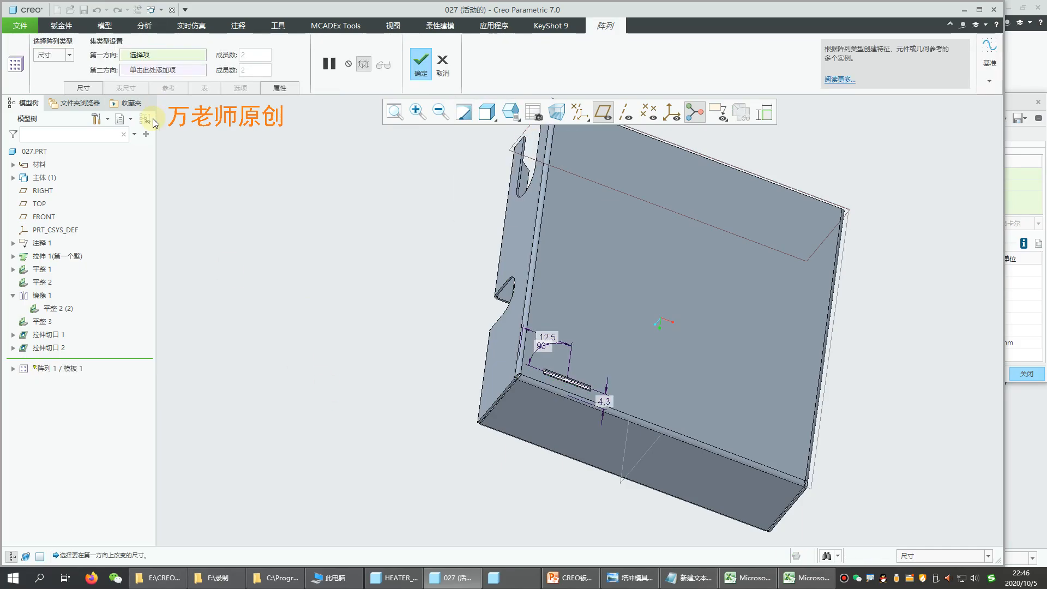
{"action": "left_click", "coordinate": [57, 58]}
{"action": "left_click", "coordinate": [55, 81]}
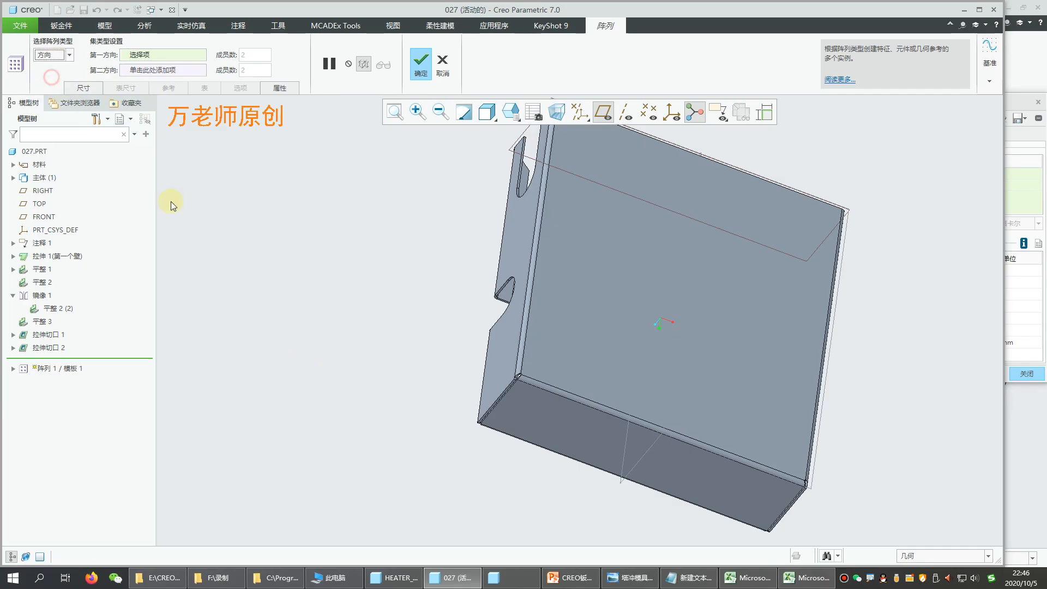
Define the first pattern direction along the end wall's bend edge, flipped toward the part's interior, with 4 members spaced 15 mm apart
{"action": "left_click", "coordinate": [554, 387]}
{"action": "left_click", "coordinate": [555, 388]}
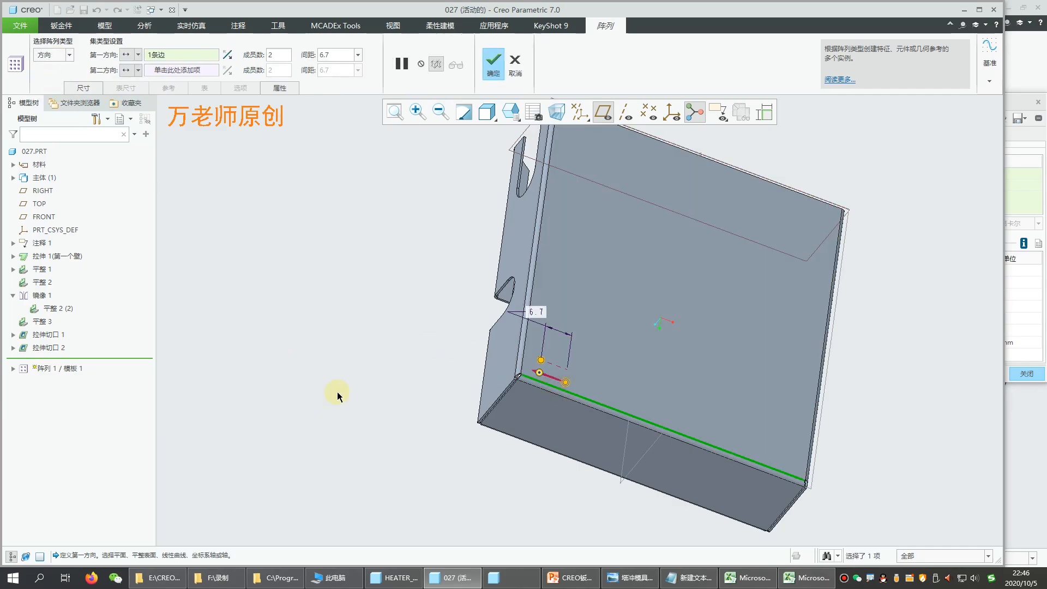
{"action": "left_click", "coordinate": [227, 55]}
{"action": "left_click", "coordinate": [271, 55]}
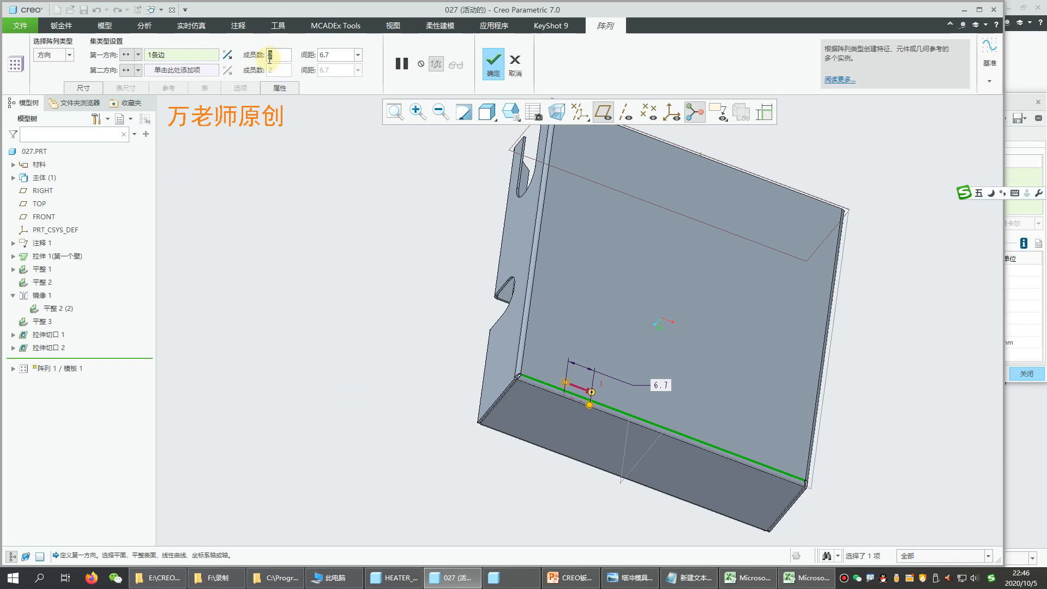
{"action": "type", "text": "4"}
{"action": "left_click", "coordinate": [341, 56]}
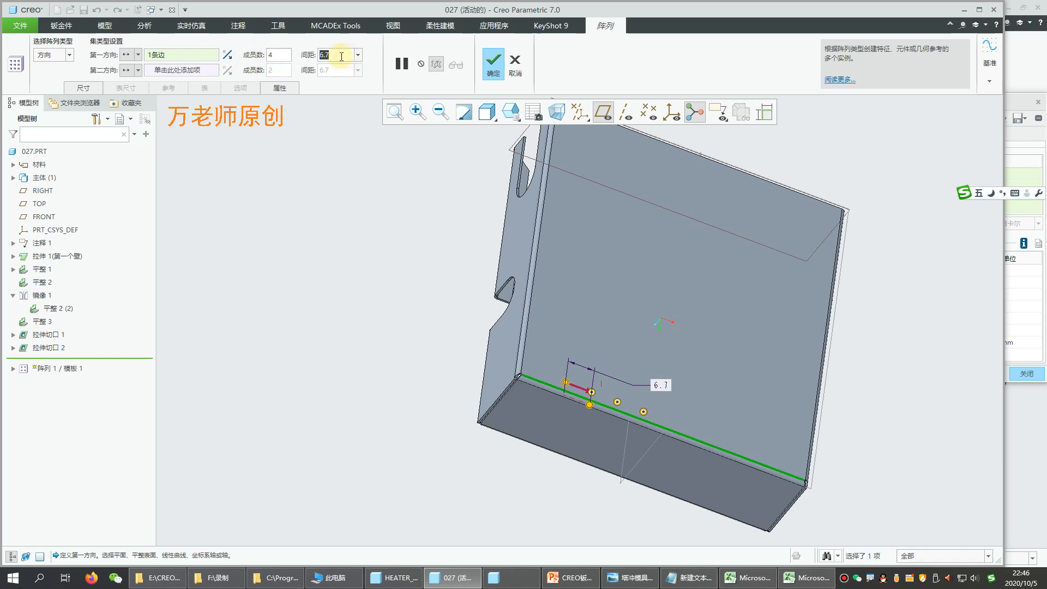
{"action": "type", "text": "15"}
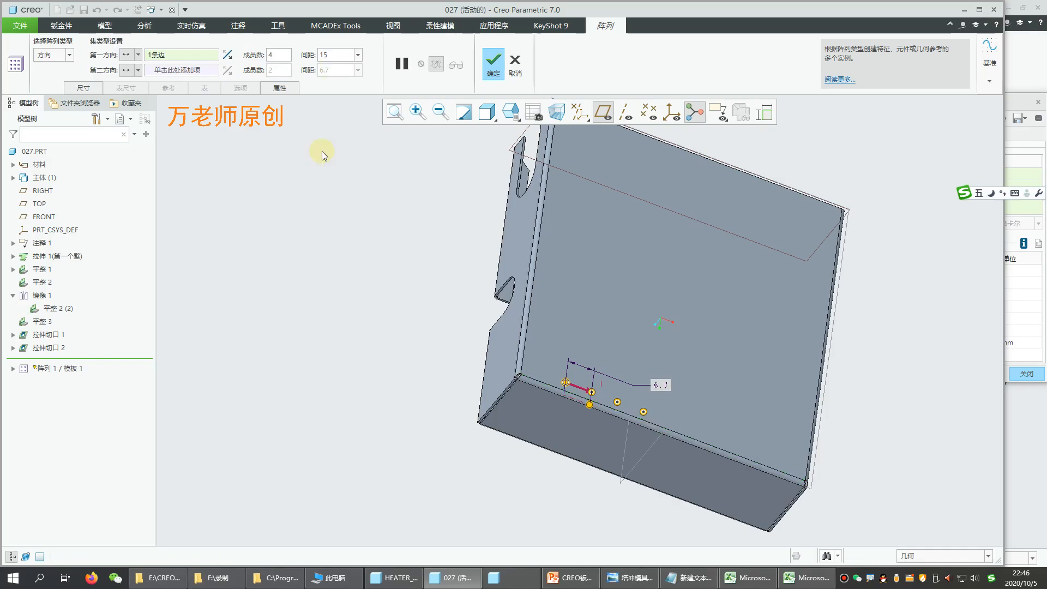
Define the second pattern direction along the side bend edge with 6 members spaced 2.5 mm apart and complete the pattern
{"action": "left_click", "coordinate": [162, 71]}
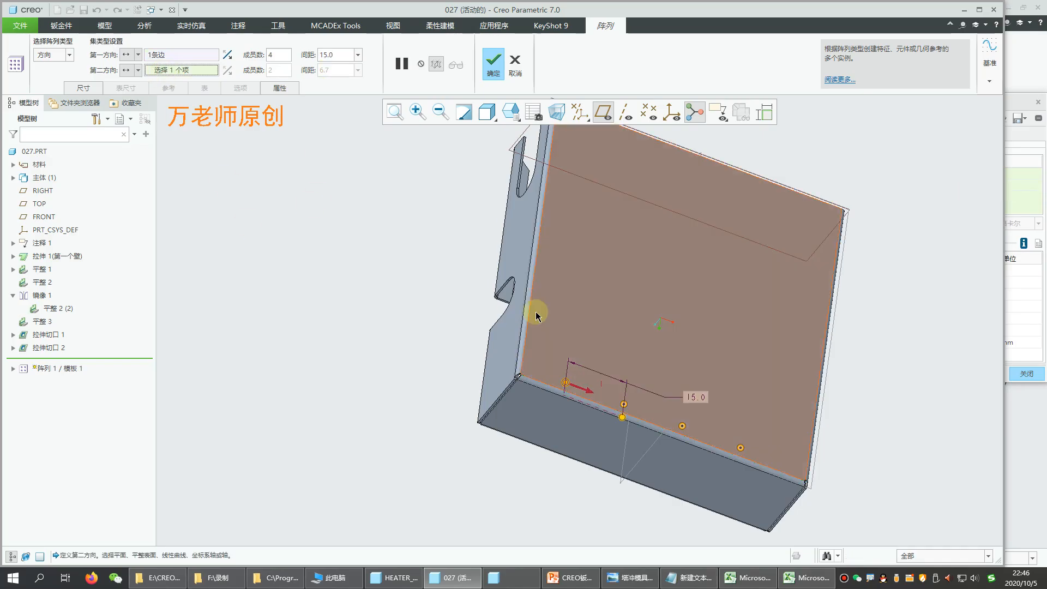
{"action": "left_click", "coordinate": [529, 313]}
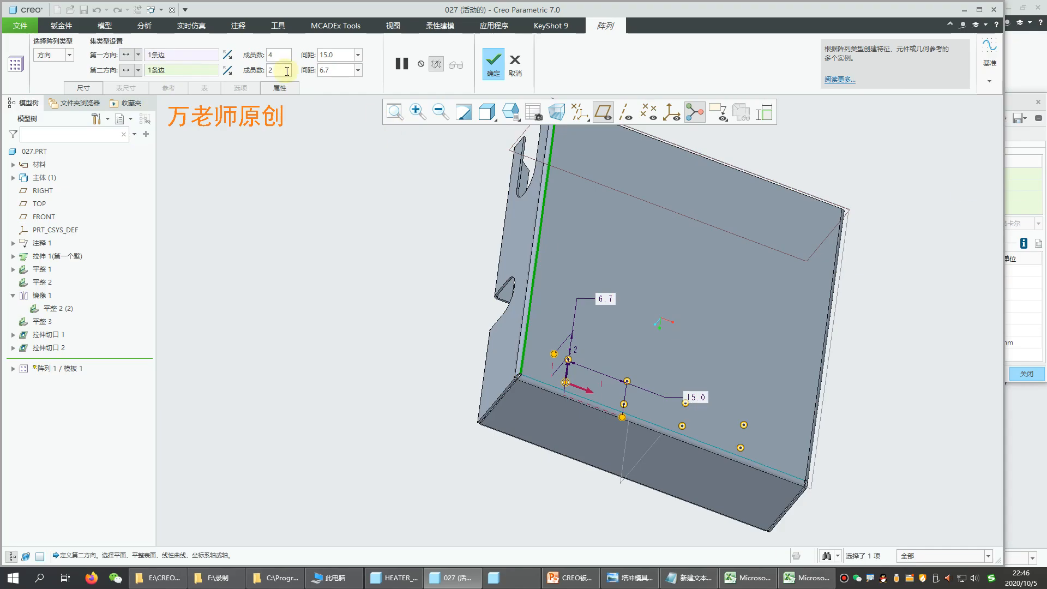
{"action": "left_click", "coordinate": [287, 72]}
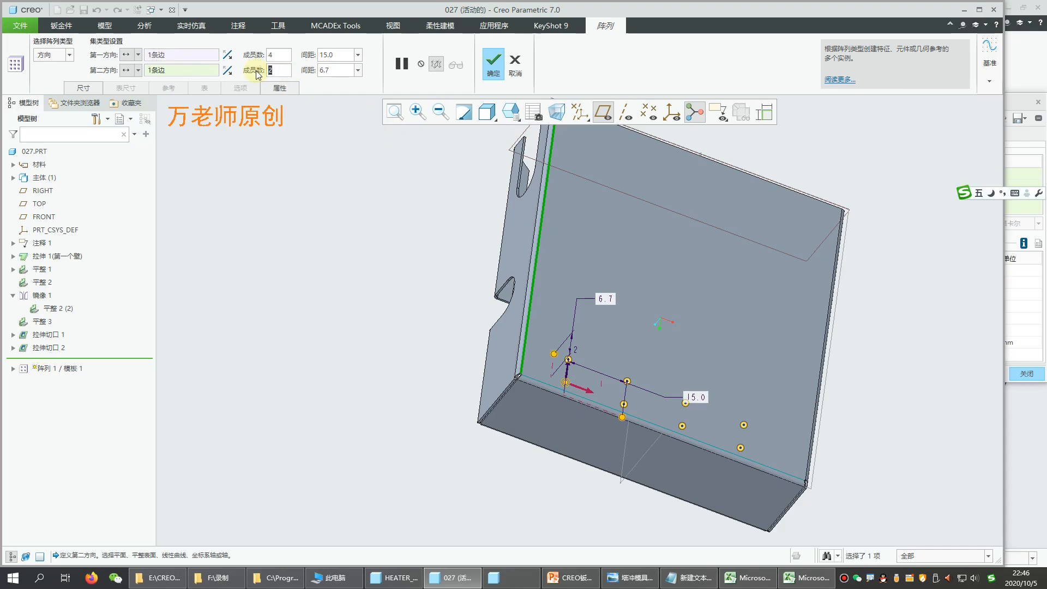
{"action": "type", "text": "6"}
{"action": "left_click", "coordinate": [329, 72]}
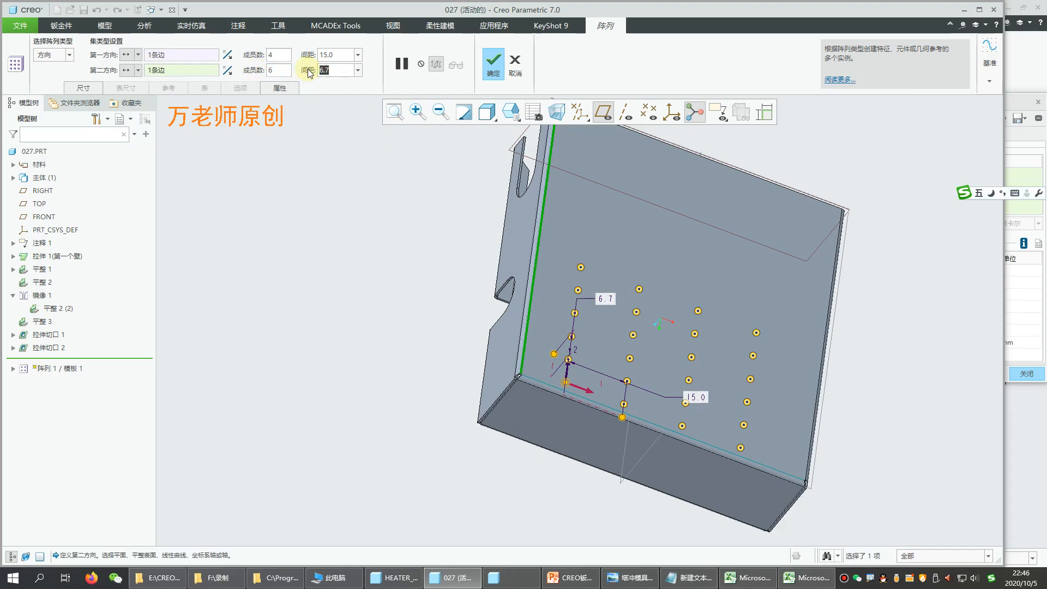
{"action": "type", "text": "2.5"}
{"action": "key", "text": "Return"}
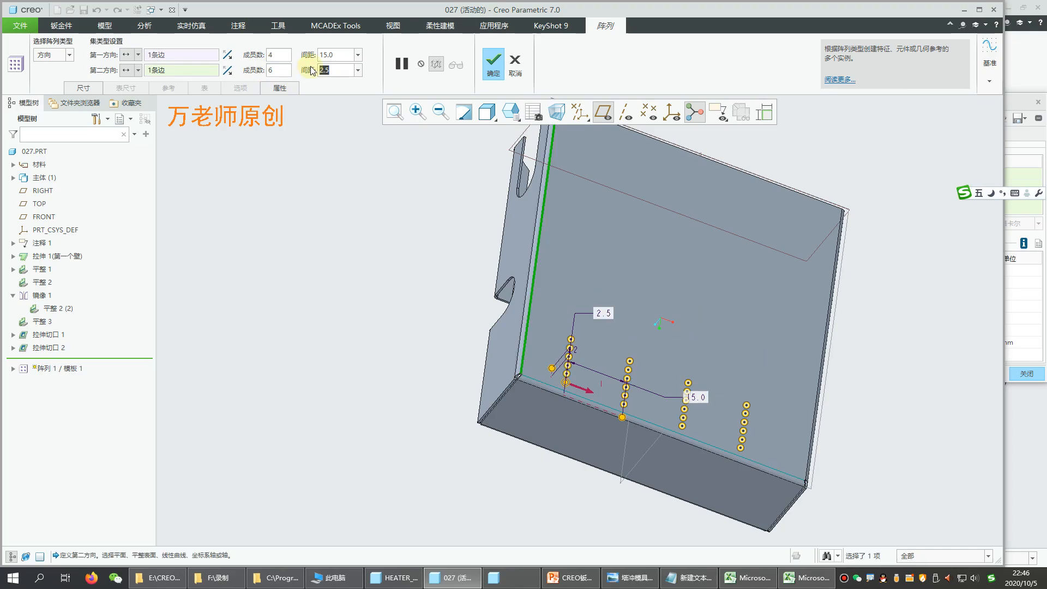
{"action": "left_click", "coordinate": [492, 69]}
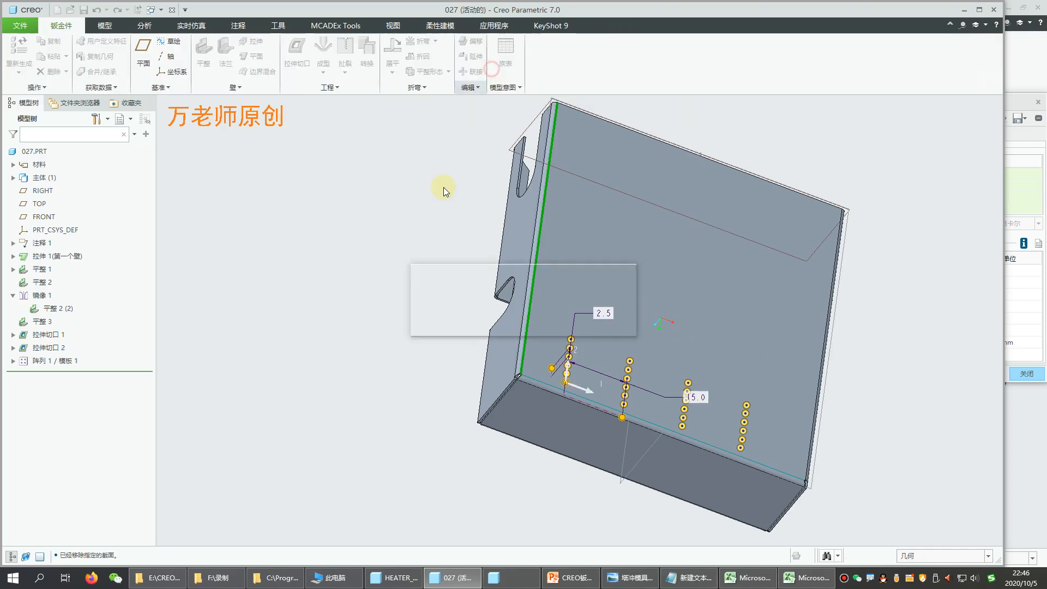
{"action": "middle_click_drag", "start_coordinate": [415, 217], "coordinate": [424, 273]}
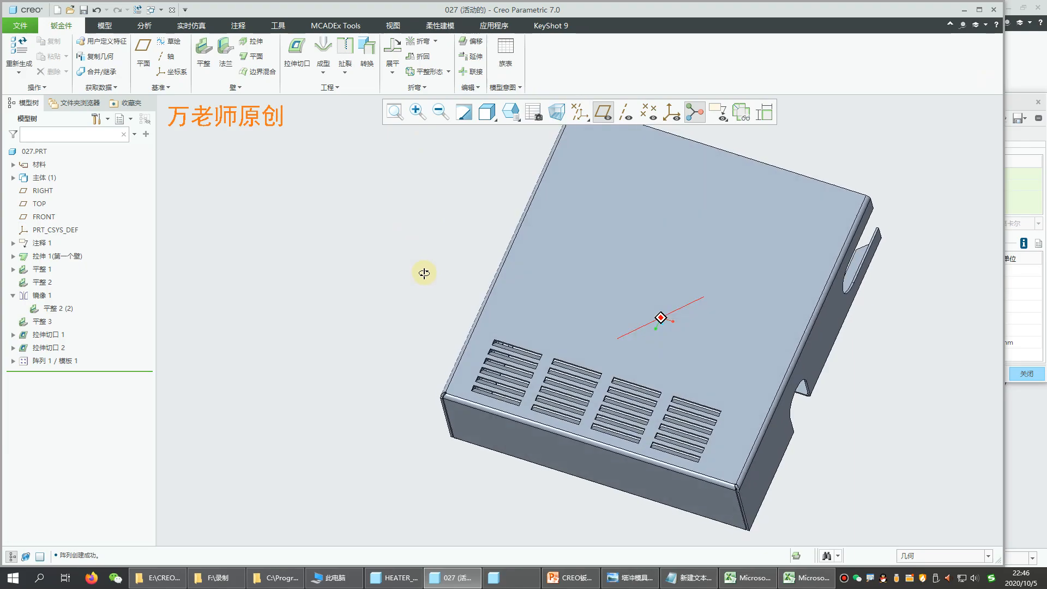
{"action": "mouse_move", "coordinate": [368, 586]}
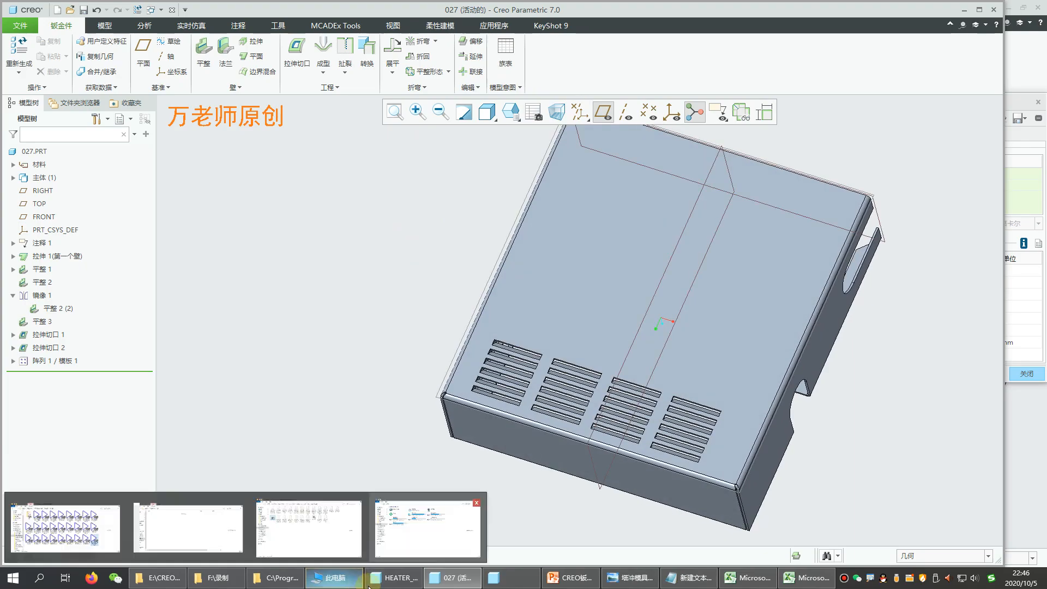
Switch to HEATER_COVER-OK and measure the distance from the corner louver's short end edge to the adjacent side wall's outer face
{"action": "left_click", "coordinate": [399, 584]}
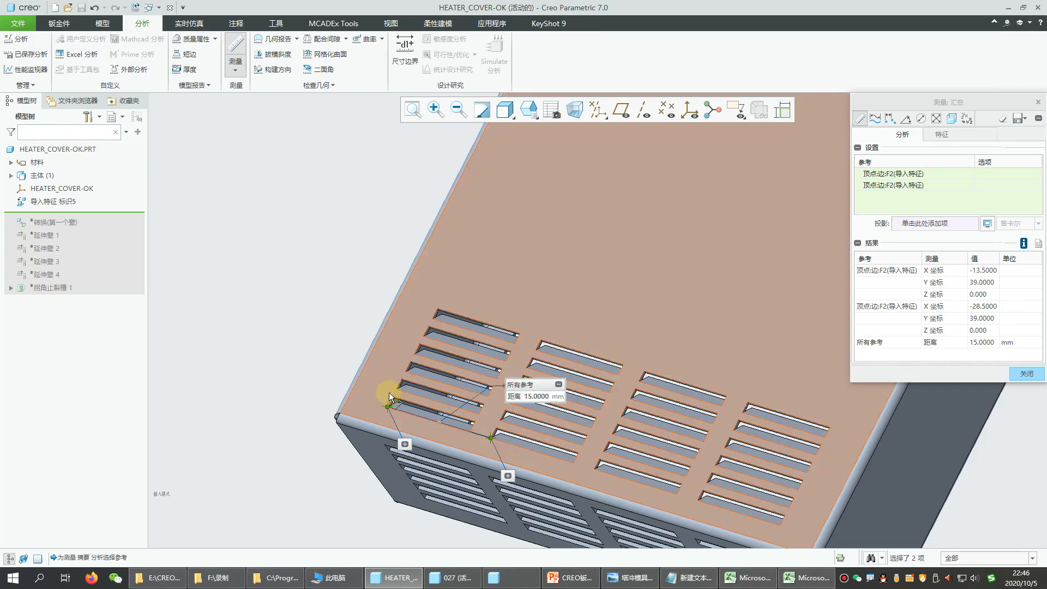
{"action": "middle_click_drag", "start_coordinate": [607, 367], "coordinate": [589, 310]}
{"action": "scroll", "coordinate": [336, 339], "scroll_direction": "down", "scroll_amount": 2}
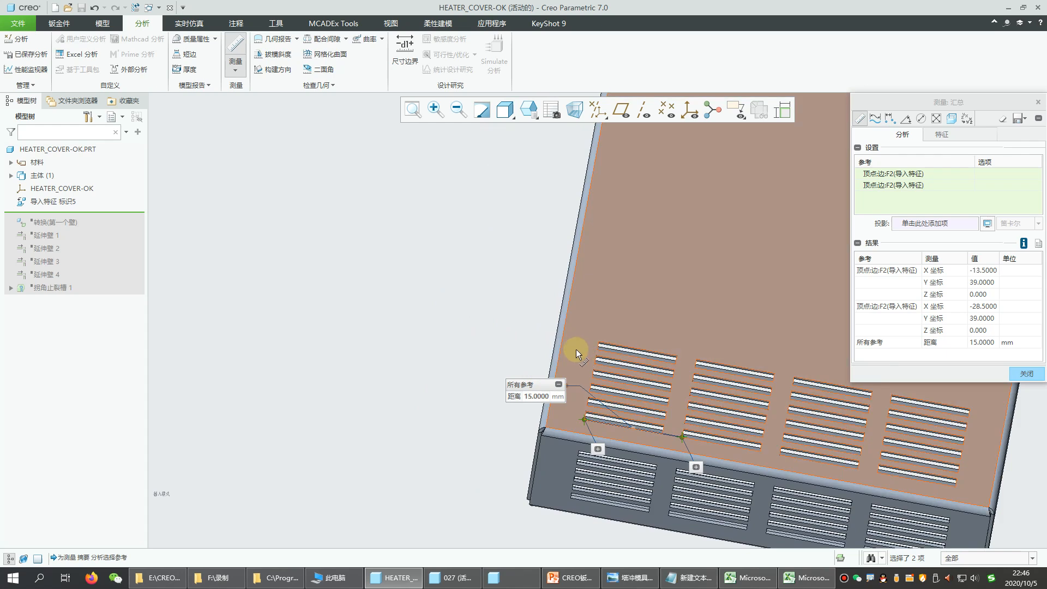
{"action": "scroll", "coordinate": [576, 349], "scroll_direction": "down", "scroll_amount": 1}
{"action": "scroll", "coordinate": [591, 422], "scroll_direction": "down", "scroll_amount": 1}
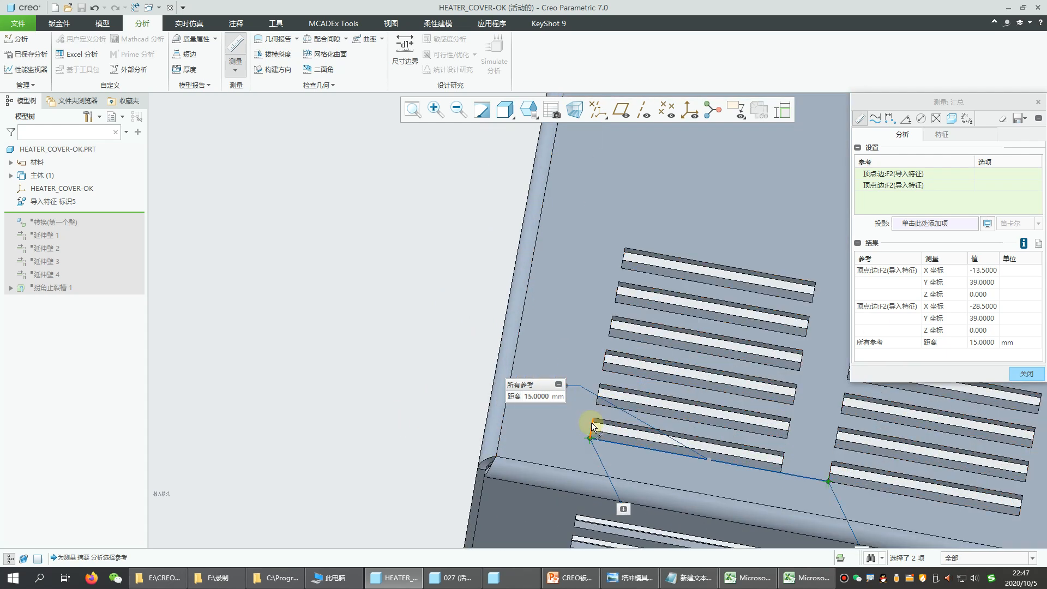
{"action": "left_click", "coordinate": [591, 422]}
{"action": "middle_click_drag", "start_coordinate": [405, 355], "coordinate": [499, 414]}
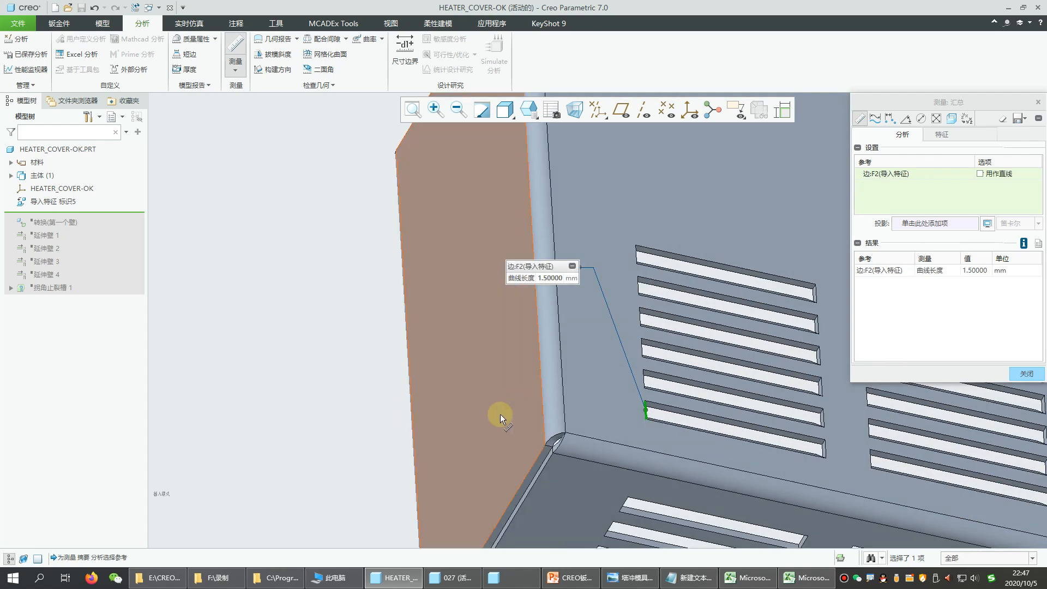
{"action": "left_click", "coordinate": [416, 412], "text": "ctrl"}
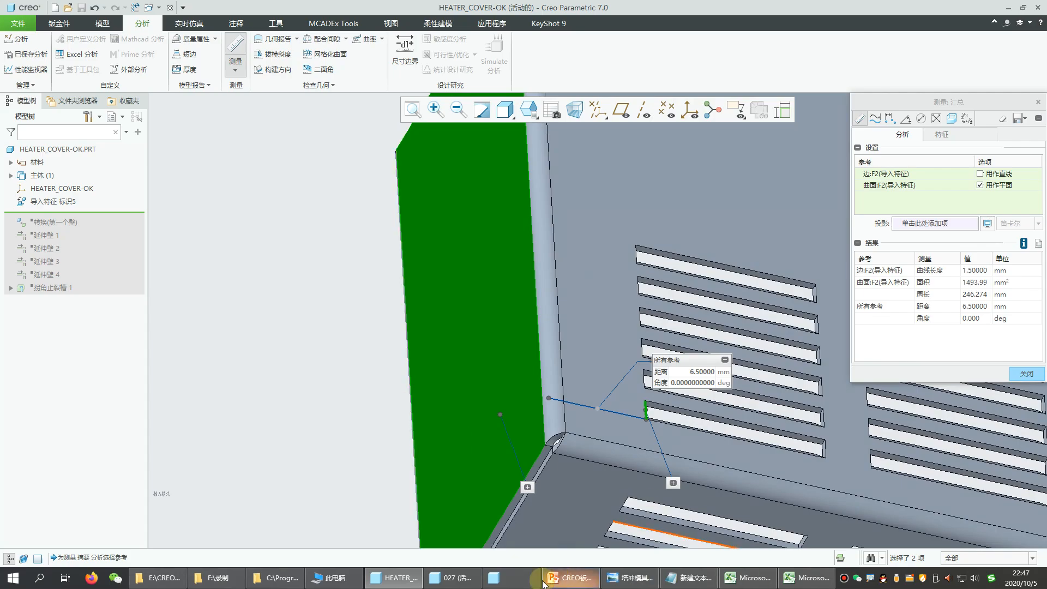
Return to part 027, measure the corner louver's end edge to the adjacent side wall's outer face, and close the measurement
{"action": "left_click", "coordinate": [512, 581]}
{"action": "scroll", "coordinate": [511, 423], "scroll_direction": "down", "scroll_amount": 3}
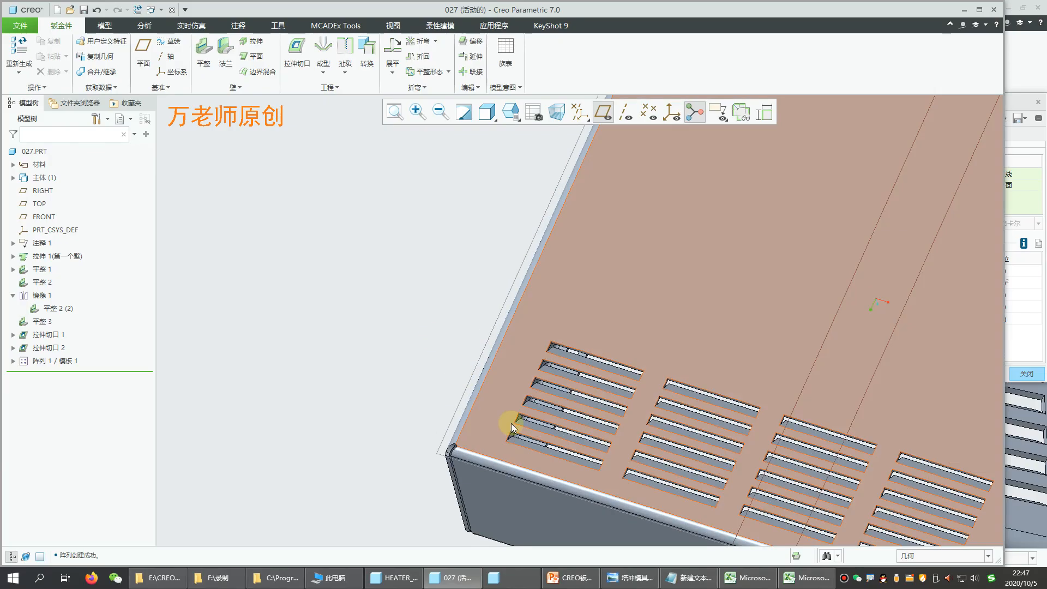
{"action": "left_click", "coordinate": [144, 26]}
{"action": "left_click", "coordinate": [233, 55]}
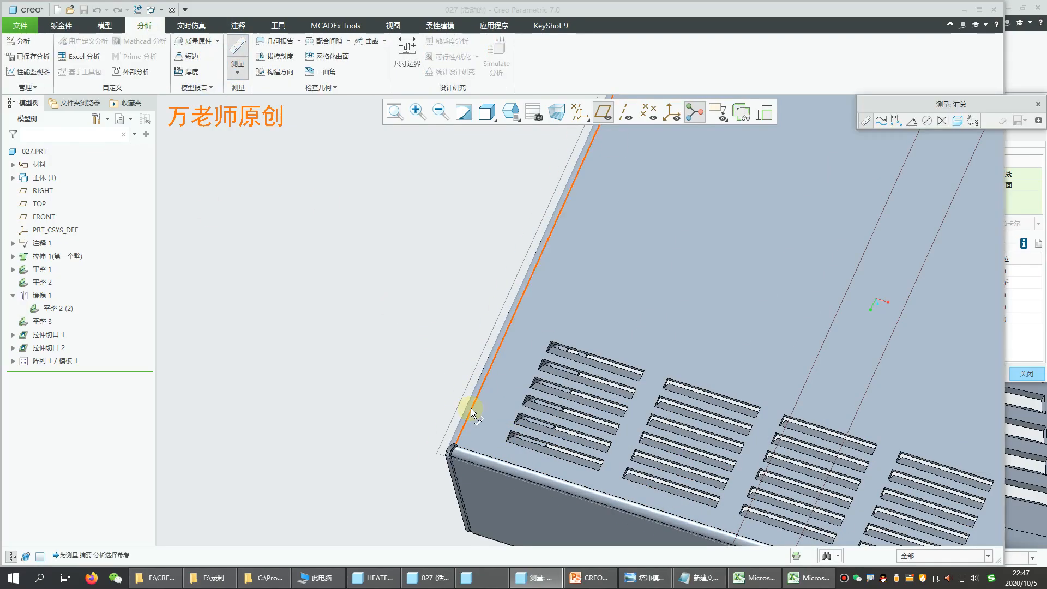
{"action": "left_click", "coordinate": [508, 436]}
{"action": "middle_click_drag", "start_coordinate": [389, 288], "coordinate": [501, 294]}
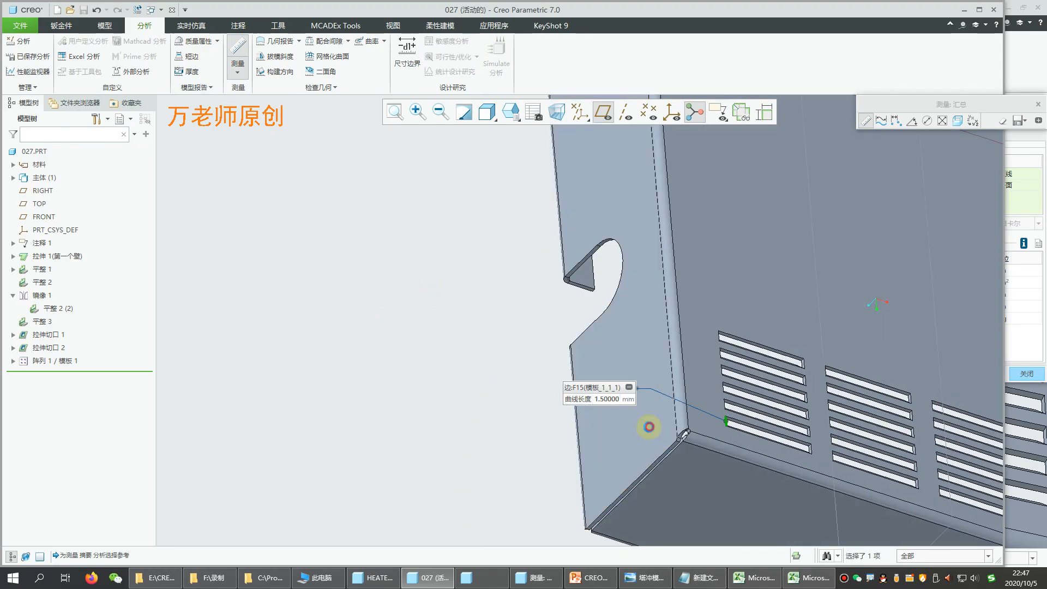
{"action": "left_click", "coordinate": [649, 427], "text": "ctrl"}
{"action": "scroll", "coordinate": [414, 408], "scroll_direction": "down", "scroll_amount": 5}
{"action": "middle_click_drag", "start_coordinate": [385, 410], "coordinate": [390, 399]}
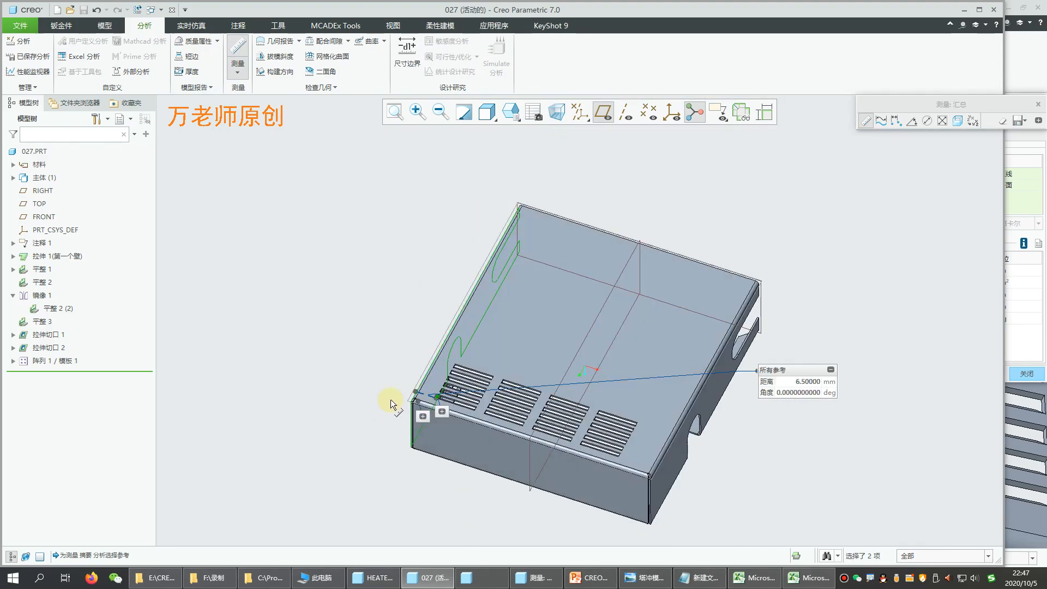
{"action": "middle_click_drag", "start_coordinate": [433, 432], "coordinate": [586, 443]}
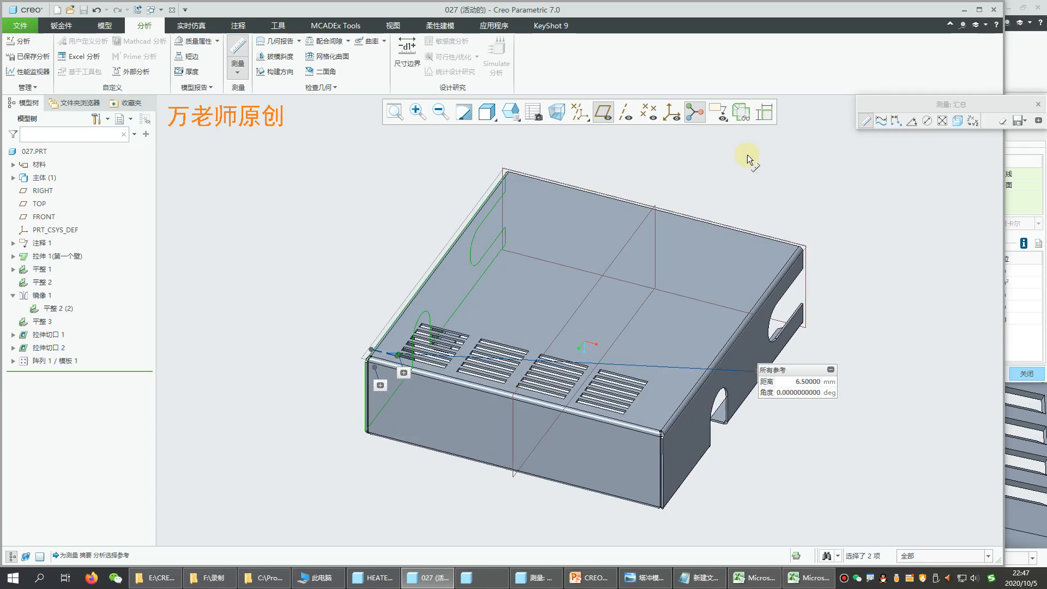
{"action": "middle_click_drag", "start_coordinate": [310, 312], "coordinate": [353, 284]}
{"action": "middle_click", "coordinate": [352, 285]}
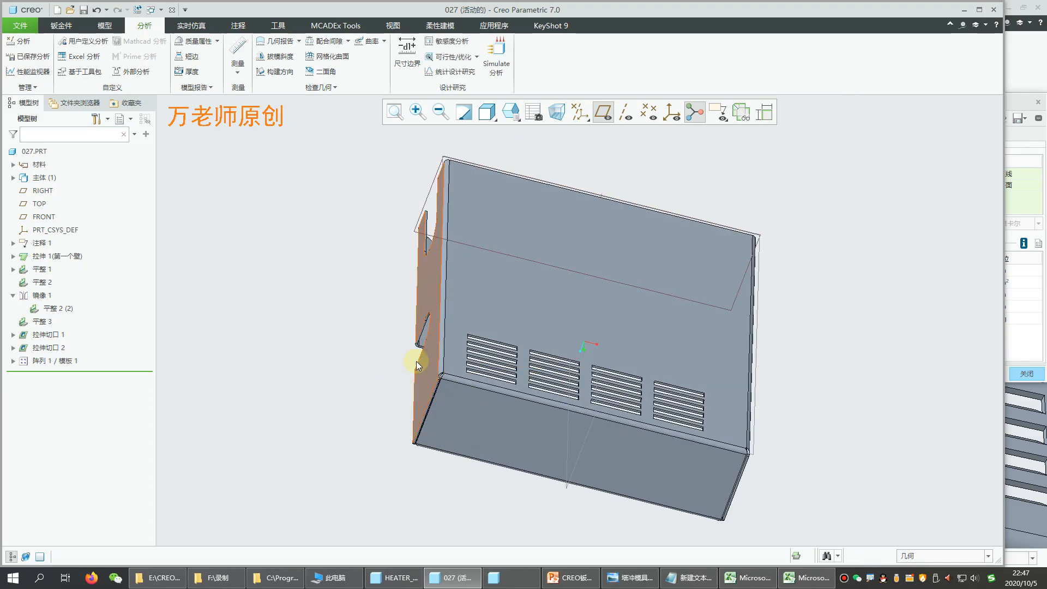
Measure the overall width of part 027 between the outer faces of its two side walls
{"action": "left_click", "coordinate": [239, 48]}
{"action": "left_click", "coordinate": [428, 376]}
{"action": "middle_click_drag", "start_coordinate": [382, 381], "coordinate": [229, 393]}
{"action": "left_click", "coordinate": [480, 415], "text": "ctrl"}
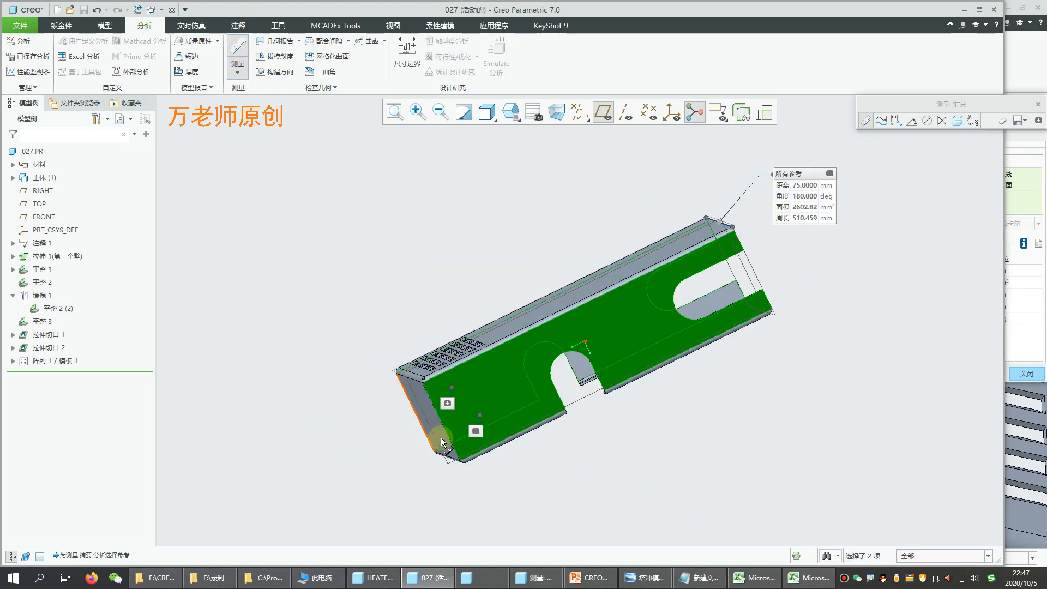
Switch to HEATER_COVER-OK and measure the distance between the outer faces of its two side walls
{"action": "left_click", "coordinate": [374, 578]}
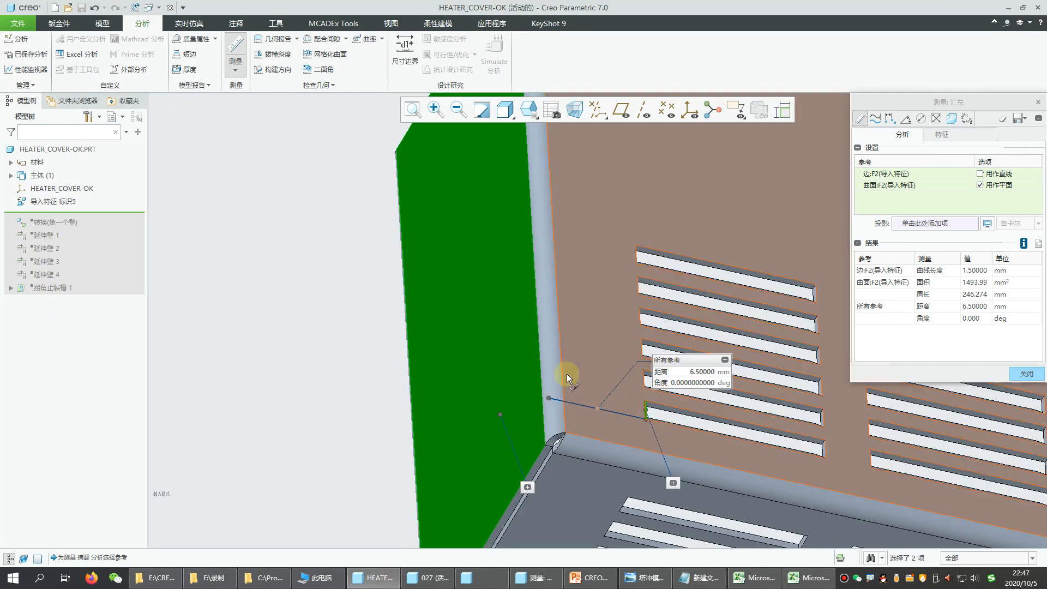
{"action": "left_click", "coordinate": [483, 361]}
{"action": "scroll", "coordinate": [394, 411], "scroll_direction": "up", "scroll_amount": 3}
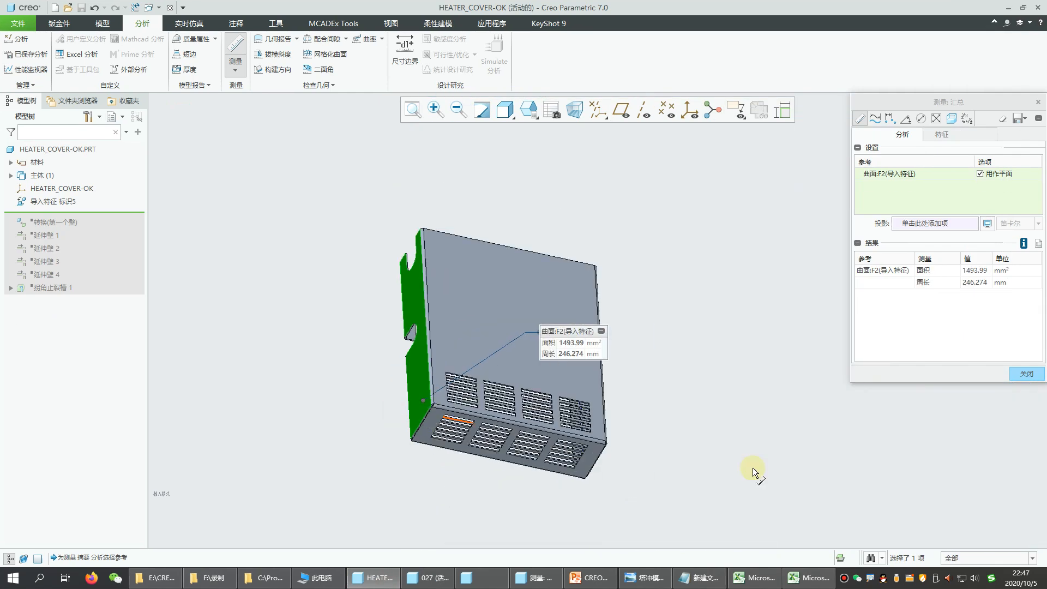
{"action": "middle_click_drag", "start_coordinate": [653, 448], "coordinate": [647, 449]}
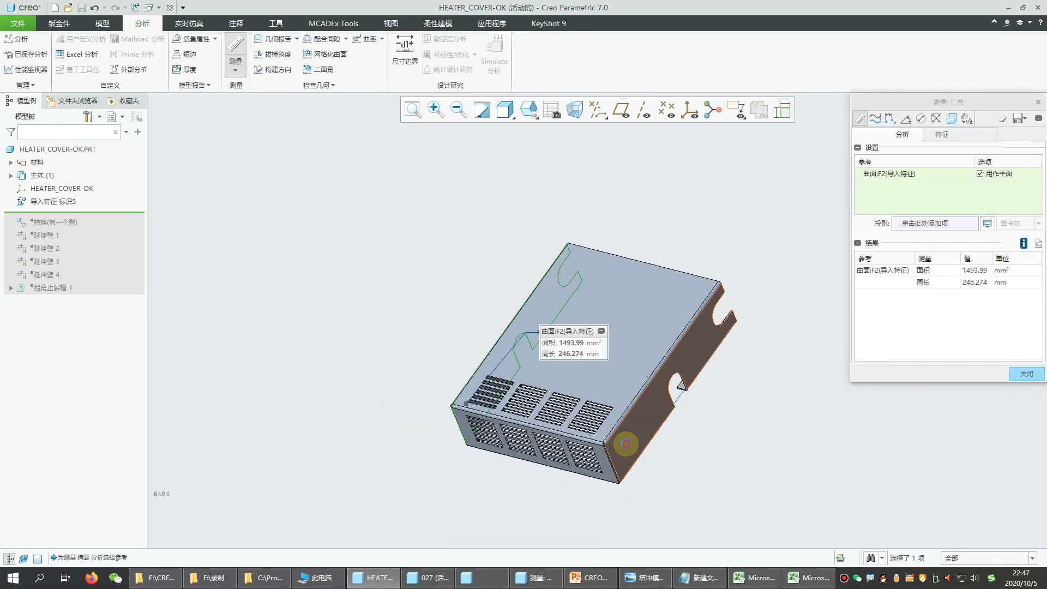
{"action": "left_click", "coordinate": [625, 443], "text": "ctrl"}
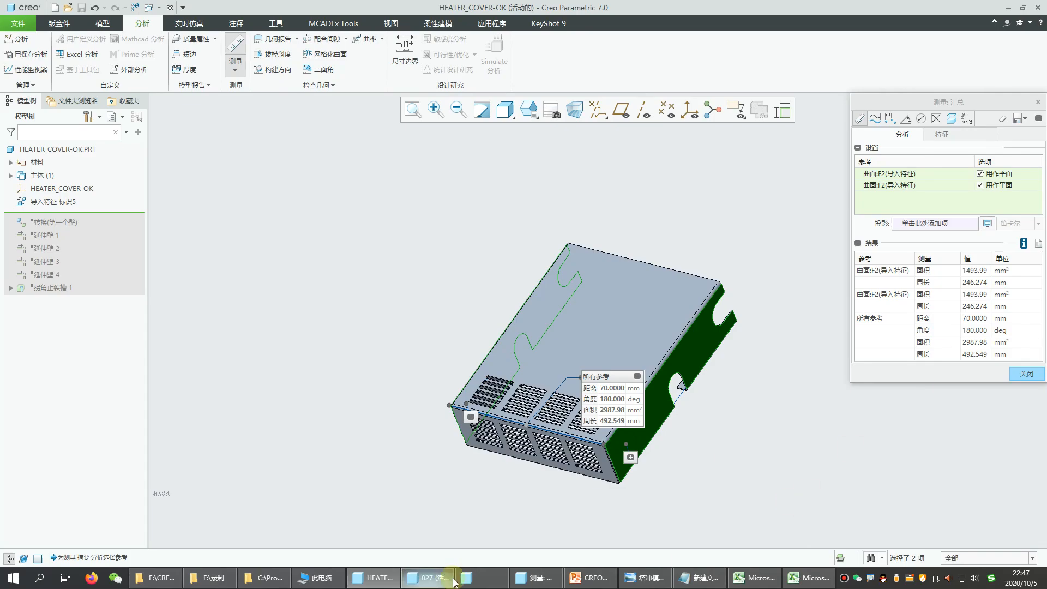
Return to part 027 and close its width measurement
{"action": "left_click", "coordinate": [427, 577]}
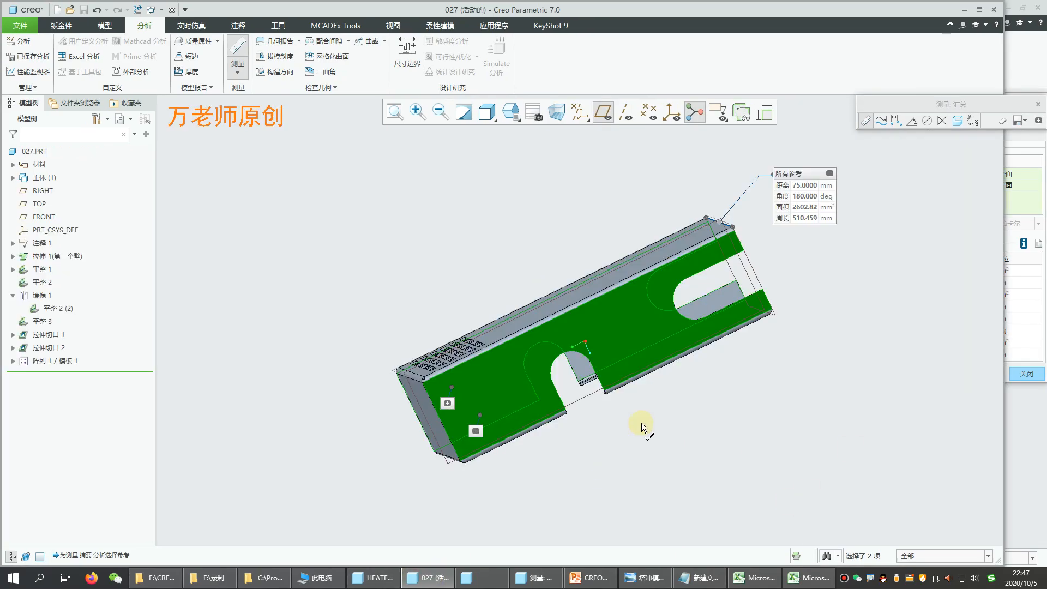
{"action": "mouse_move", "coordinate": [640, 425]}
{"action": "middle_mouse_down"}
{"action": "mouse_move", "coordinate": [702, 443]}
{"action": "mouse_move", "coordinate": [665, 224]}
{"action": "middle_mouse_up"}
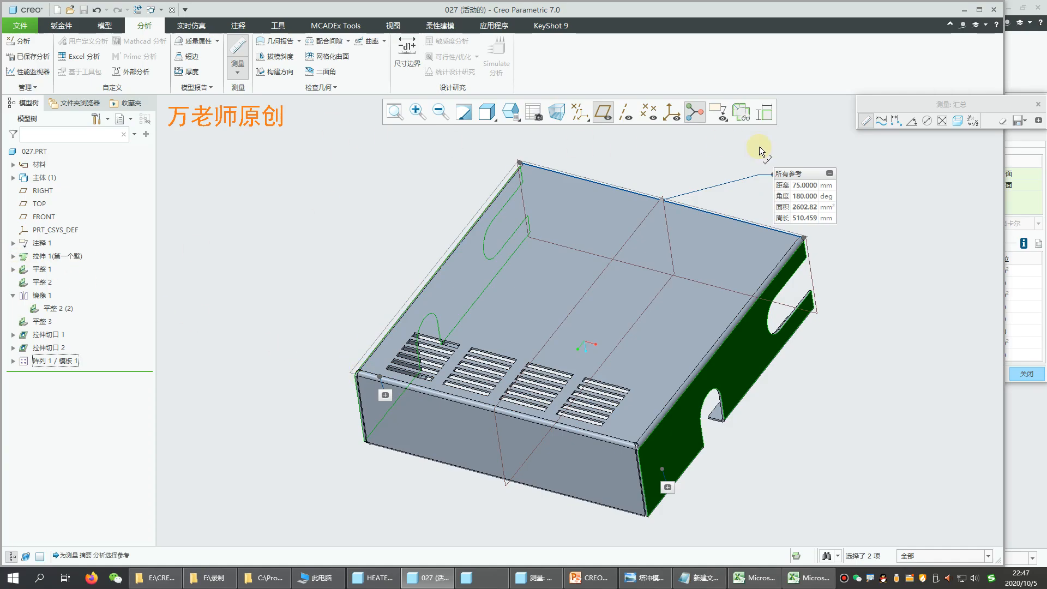
{"action": "left_click_drag", "start_coordinate": [937, 104], "coordinate": [405, 135]}
{"action": "left_click", "coordinate": [507, 135]}
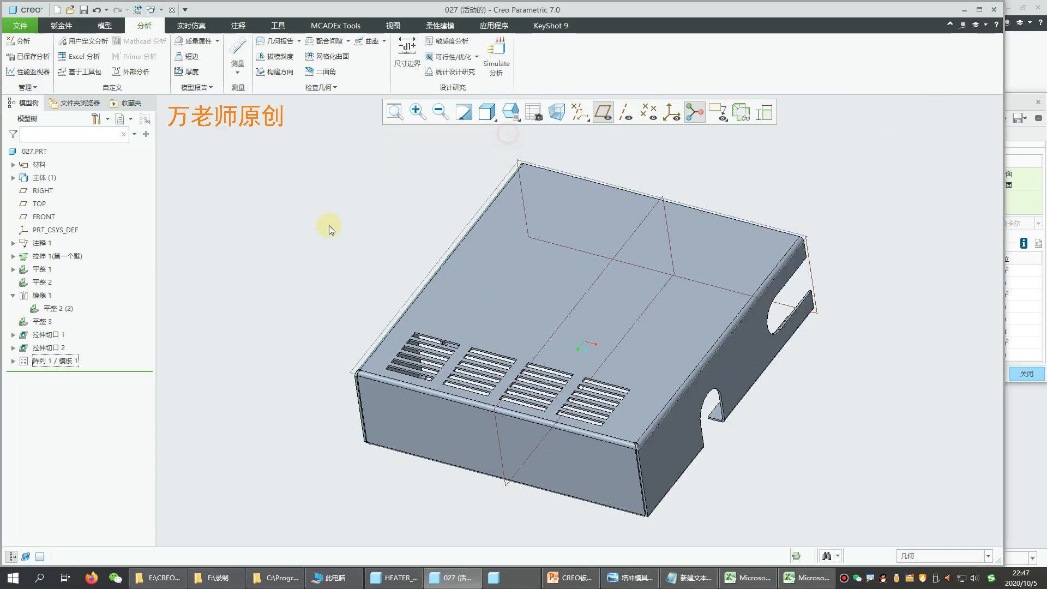
Set the first wall extrusion's width dimension to 70 mm and regenerate part 027
{"action": "left_click", "coordinate": [45, 269]}
{"action": "left_click", "coordinate": [52, 256]}
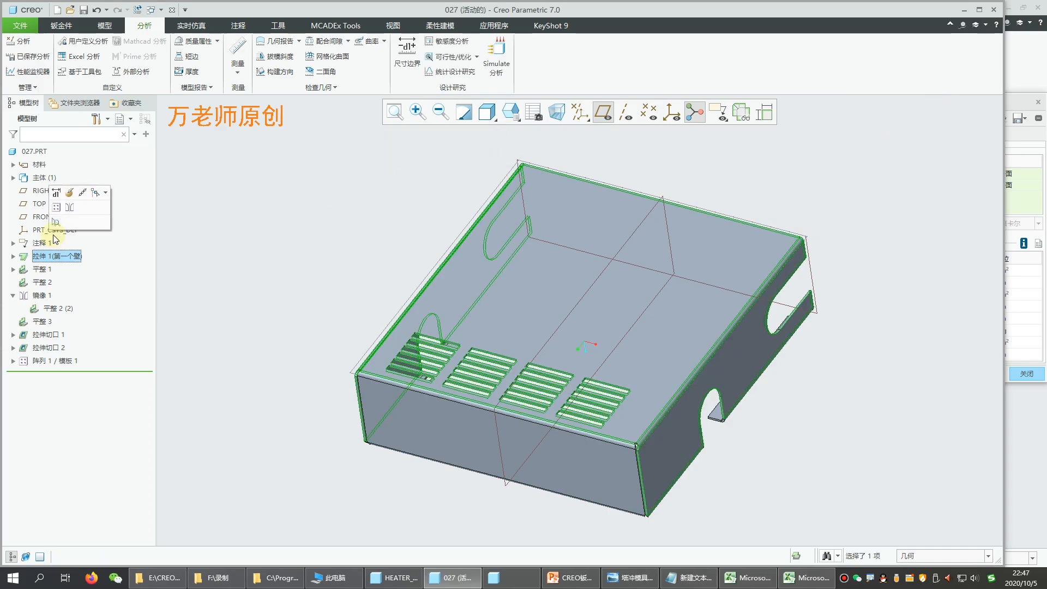
{"action": "left_click", "coordinate": [57, 192]}
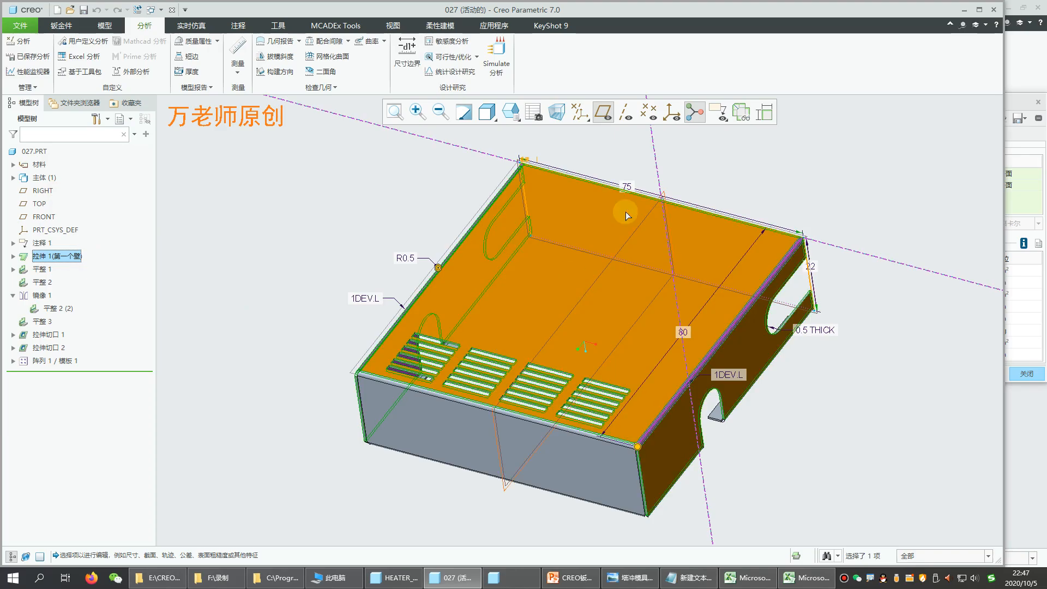
{"action": "double_click", "coordinate": [630, 185]}
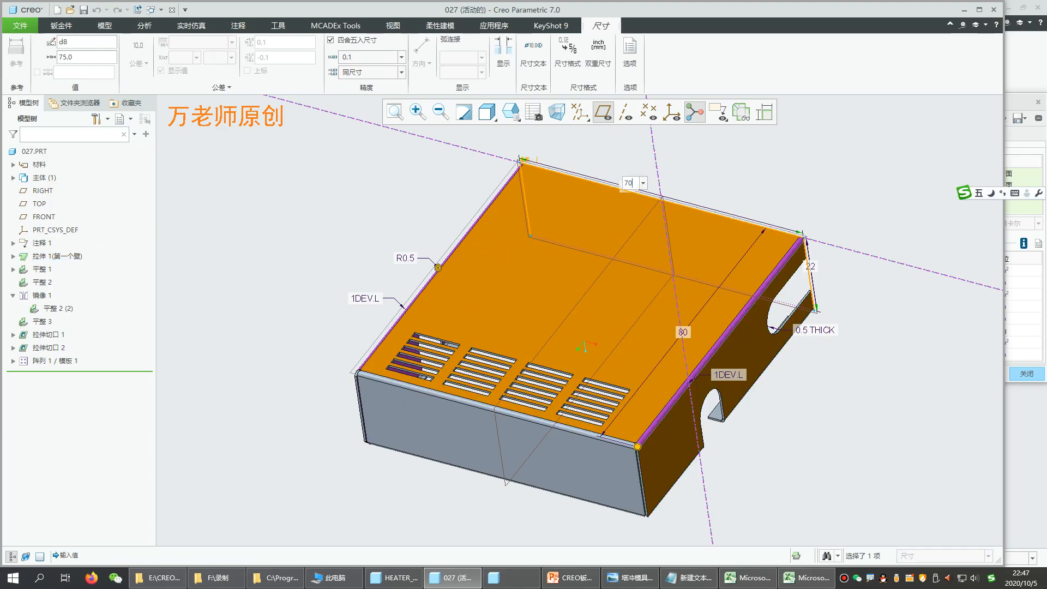
{"action": "type", "text": "70"}
{"action": "key", "text": "Return"}
{"action": "left_click", "coordinate": [814, 182]}
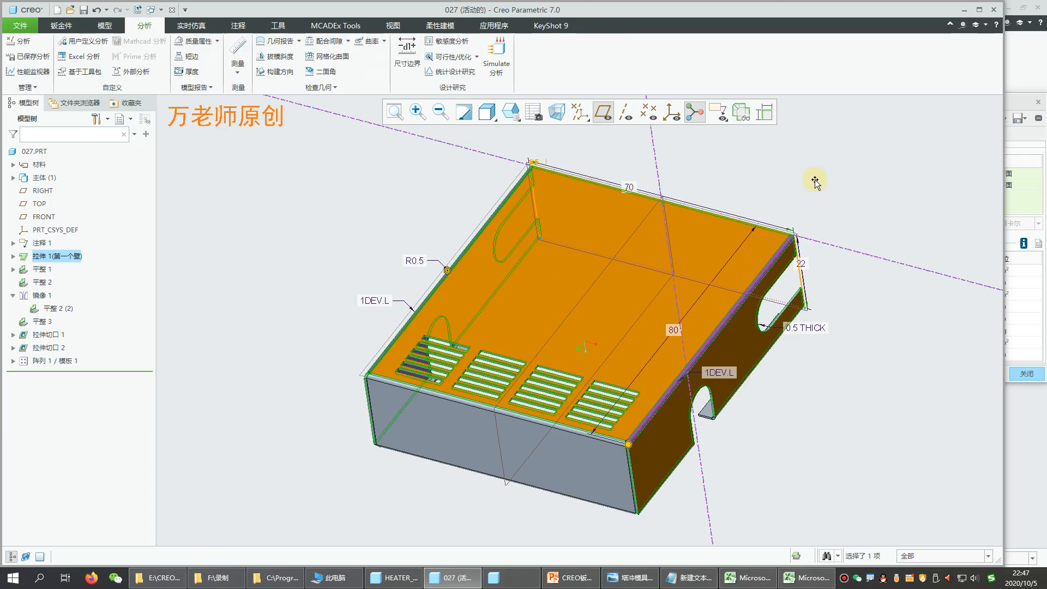
{"action": "left_click", "coordinate": [61, 26]}
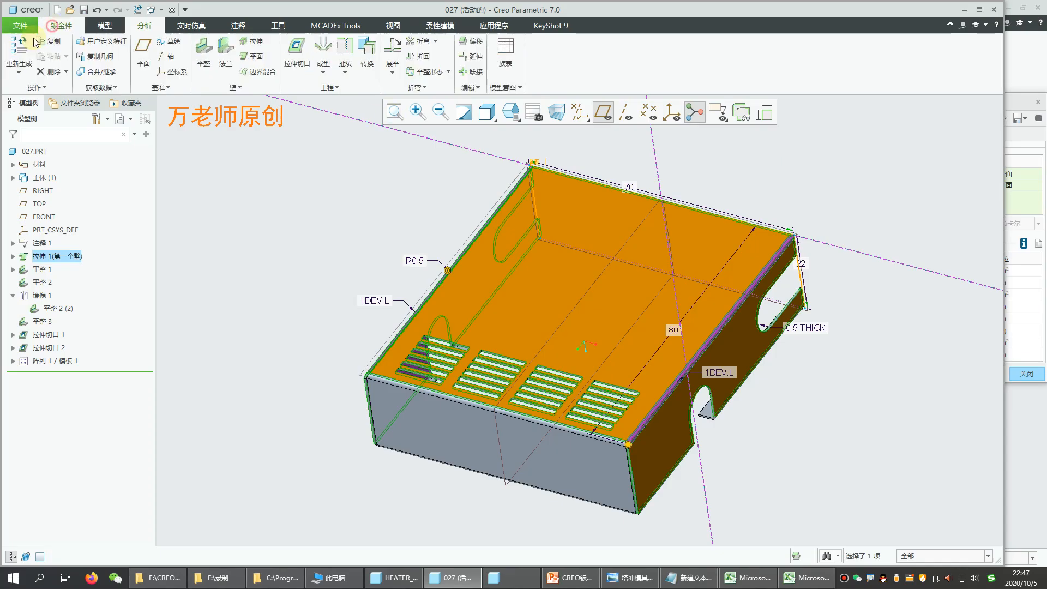
{"action": "left_click", "coordinate": [19, 55]}
{"action": "left_click", "coordinate": [277, 222]}
{"action": "left_click", "coordinate": [277, 221]}
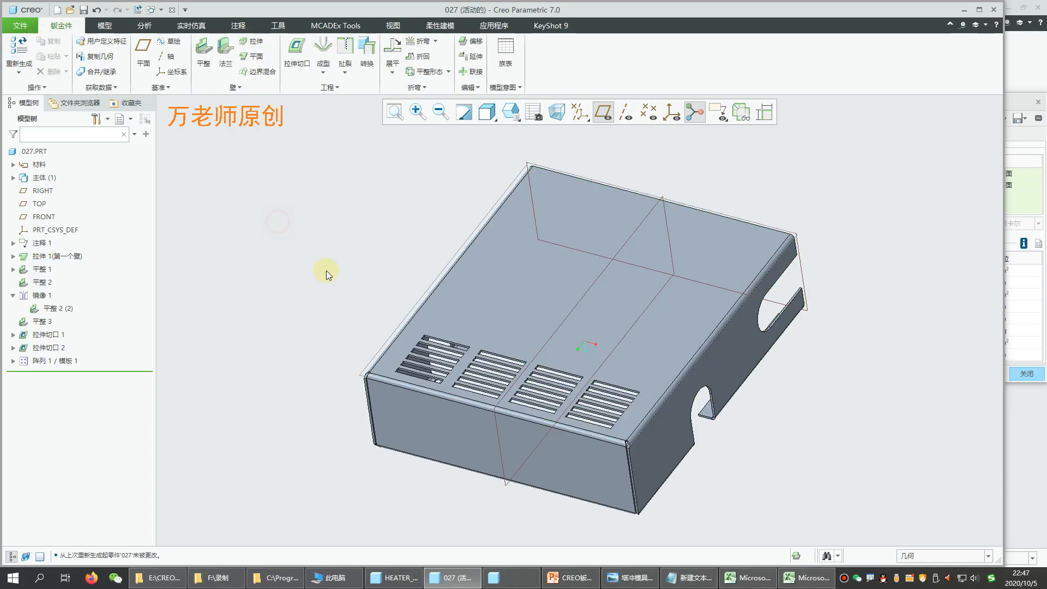
Compare part 027's plain end wall with the louvered end wall of HEATER_COVER-OK, closing the reference's measurement
{"action": "middle_click_drag", "start_coordinate": [326, 271], "coordinate": [350, 290]}
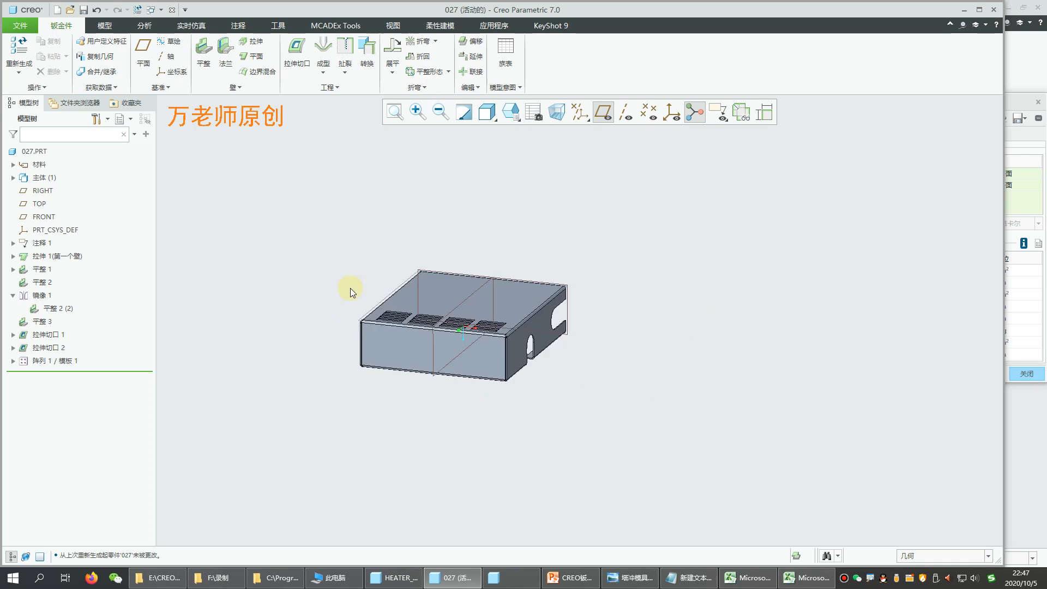
{"action": "scroll", "coordinate": [425, 368], "scroll_direction": "down", "scroll_amount": 3}
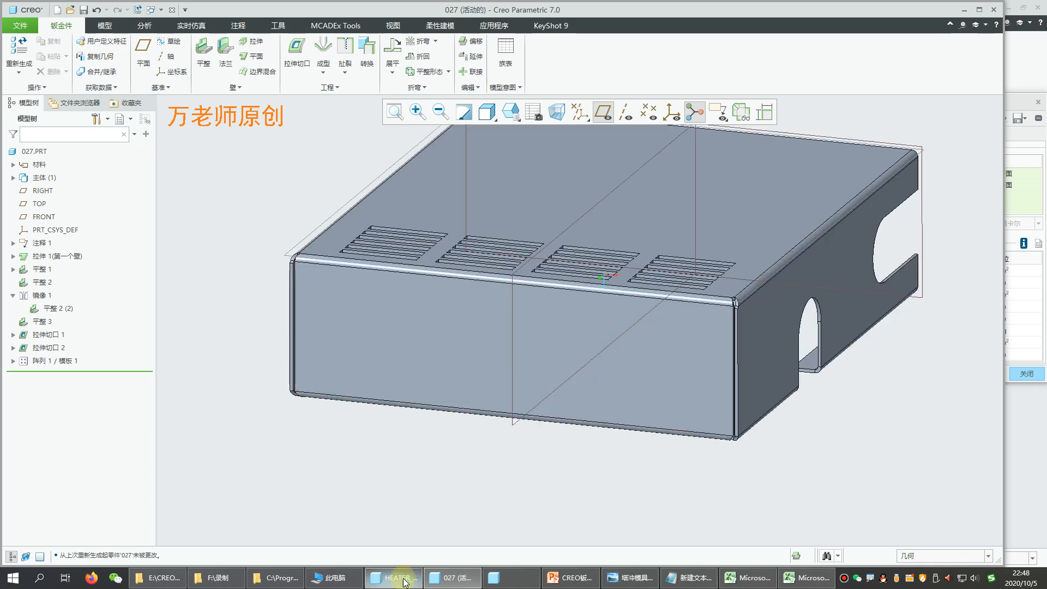
{"action": "left_click", "coordinate": [392, 577]}
{"action": "mouse_move", "coordinate": [500, 376]}
{"action": "middle_mouse_down"}
{"action": "mouse_move", "coordinate": [512, 381]}
{"action": "mouse_move", "coordinate": [474, 397]}
{"action": "mouse_move", "coordinate": [463, 427]}
{"action": "mouse_move", "coordinate": [477, 459]}
{"action": "mouse_move", "coordinate": [452, 407]}
{"action": "mouse_move", "coordinate": [532, 523]}
{"action": "middle_mouse_up"}
{"action": "scroll", "coordinate": [485, 438], "scroll_direction": "down", "scroll_amount": 5}
{"action": "middle_click", "coordinate": [474, 397]}
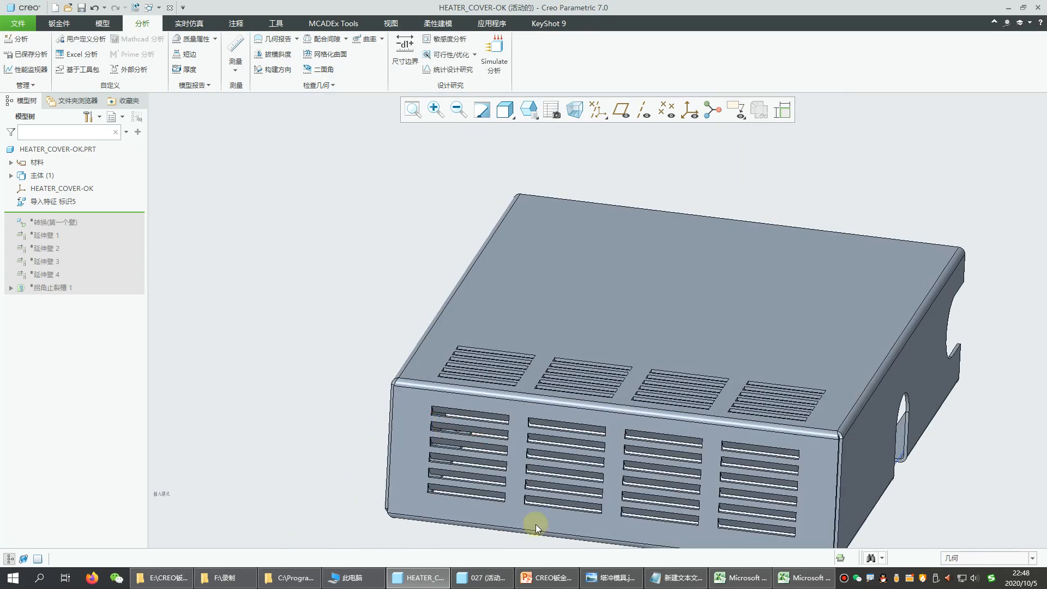
{"action": "left_click", "coordinate": [483, 577]}
{"action": "middle_click_drag", "start_coordinate": [425, 381], "coordinate": [367, 343]}
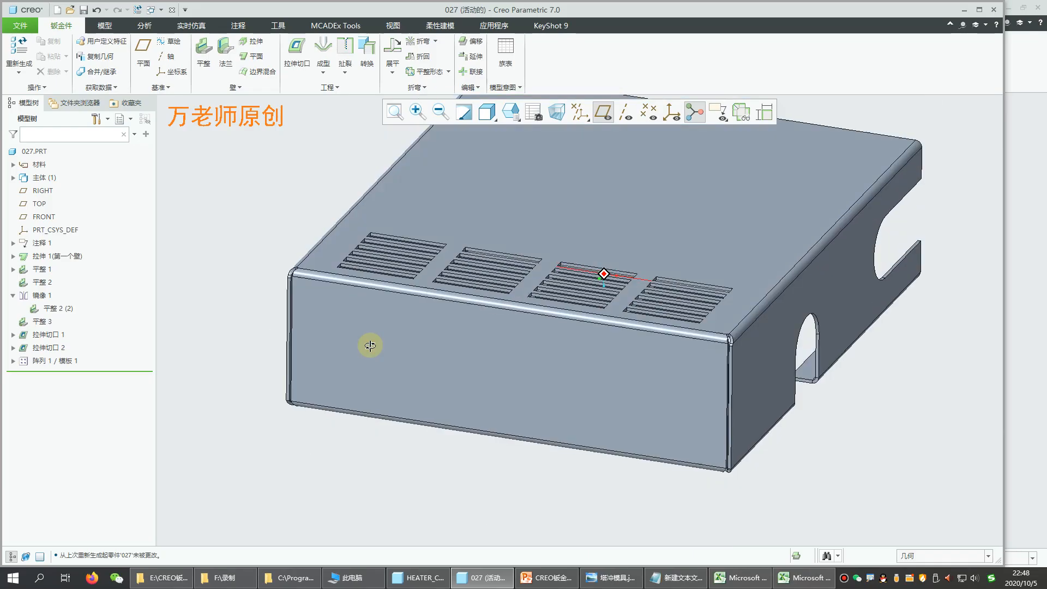
{"action": "left_click", "coordinate": [428, 579]}
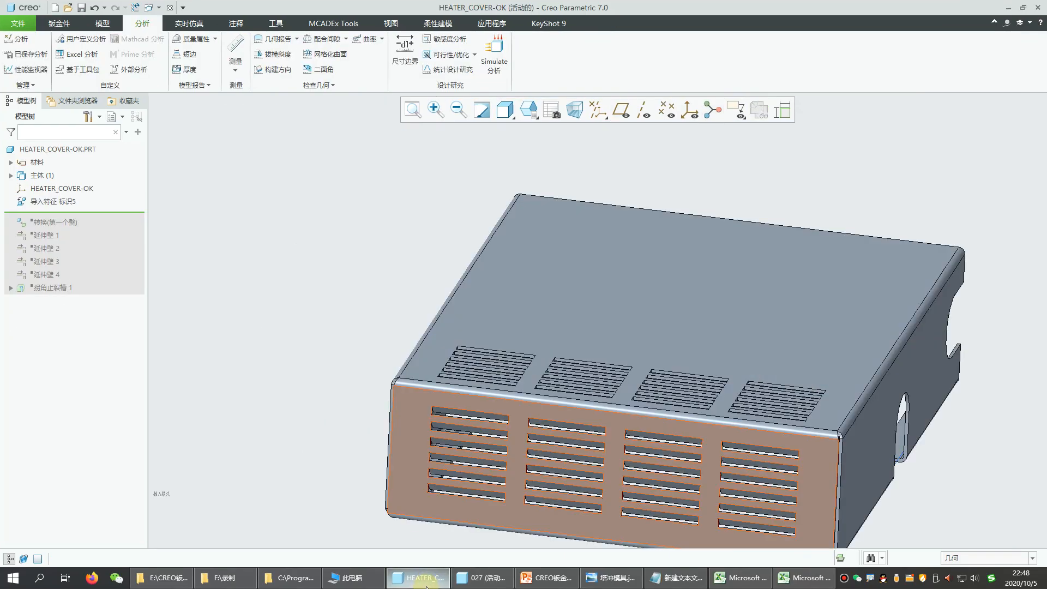
{"action": "left_click", "coordinate": [426, 581]}
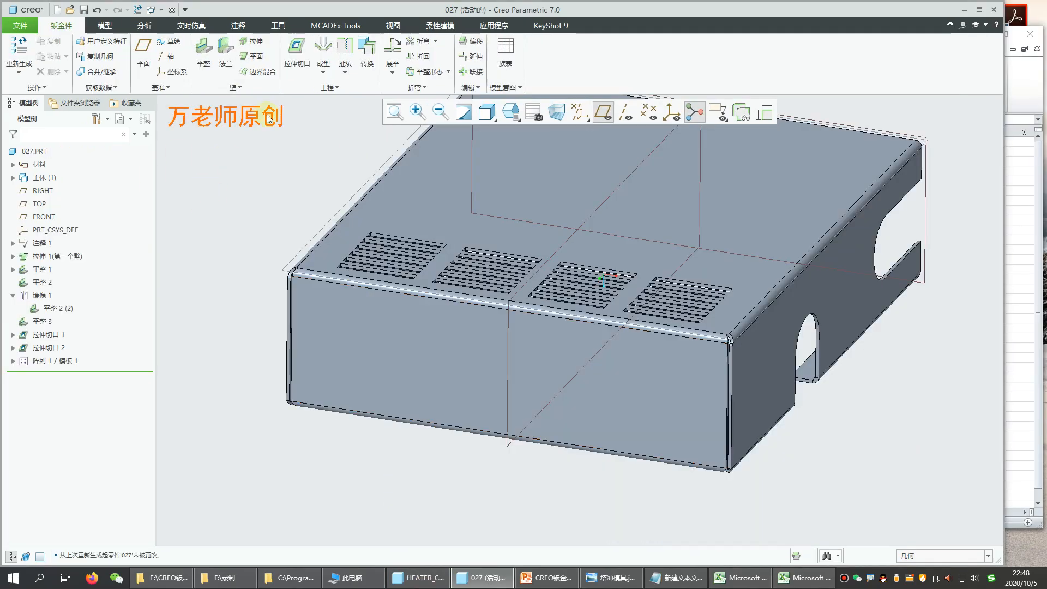
Place a 15-15-120-2 punch form on part 027's plain end wall, using the louvered top face and adjacent side wall as offset references
{"action": "left_click", "coordinate": [323, 75]}
{"action": "left_click", "coordinate": [338, 88]}
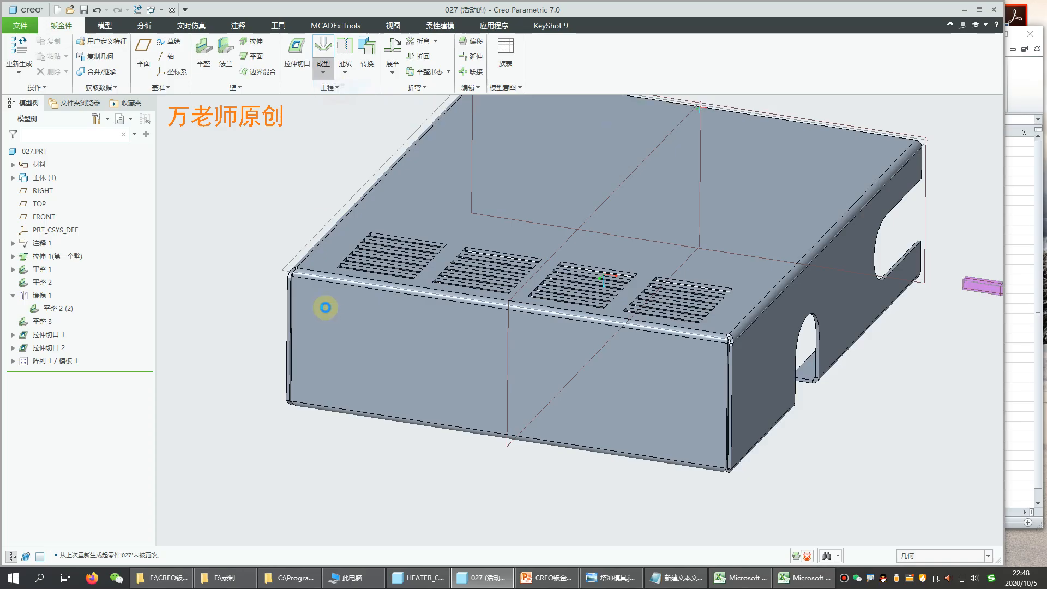
{"action": "left_click", "coordinate": [364, 311]}
{"action": "scroll", "coordinate": [328, 328], "scroll_direction": "down", "scroll_amount": 3}
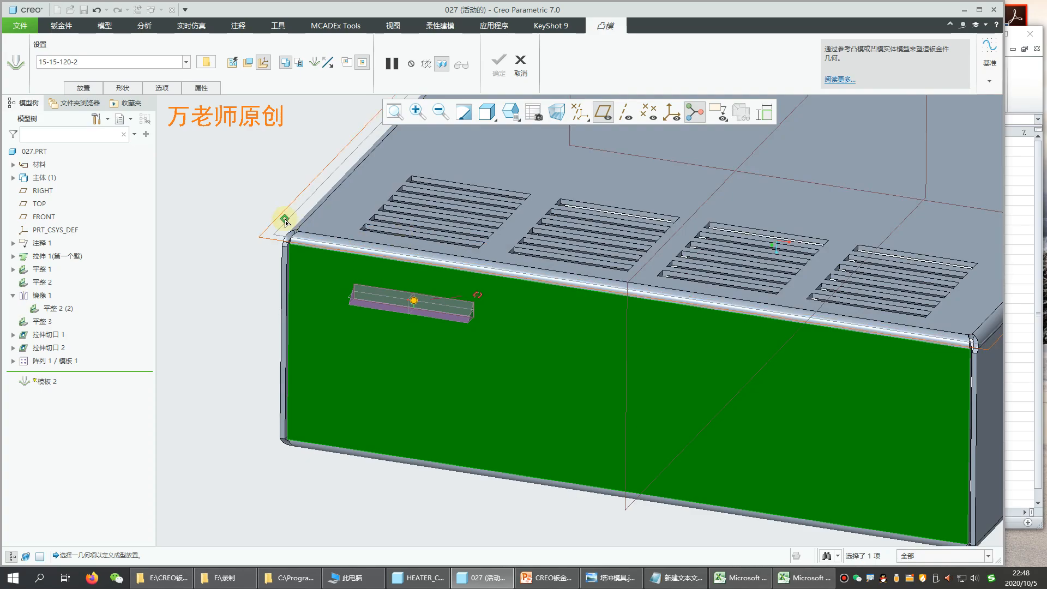
{"action": "left_click", "coordinate": [322, 226]}
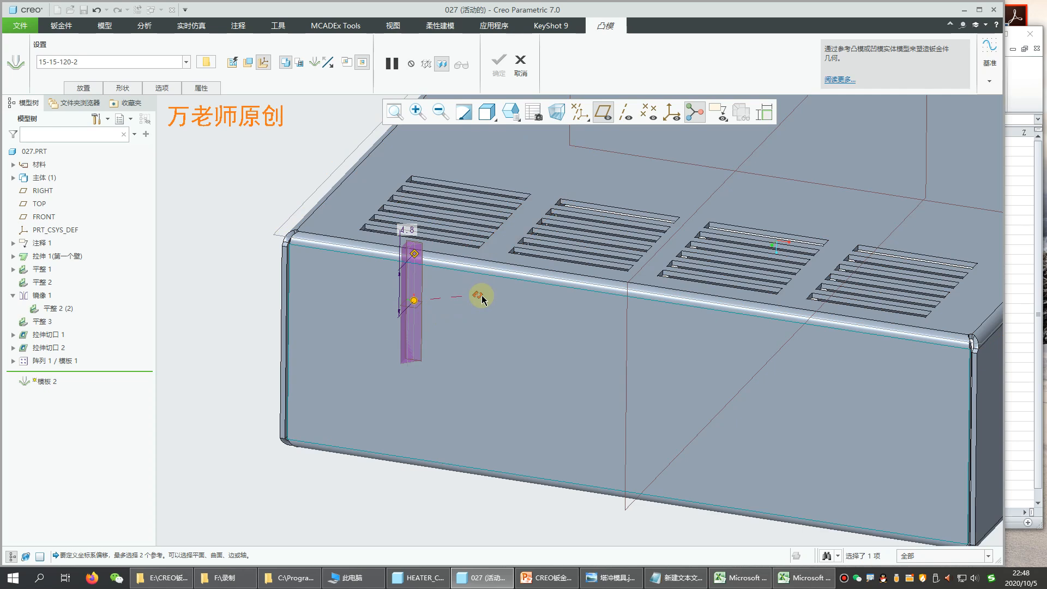
{"action": "middle_click_drag", "start_coordinate": [252, 296], "coordinate": [271, 275]}
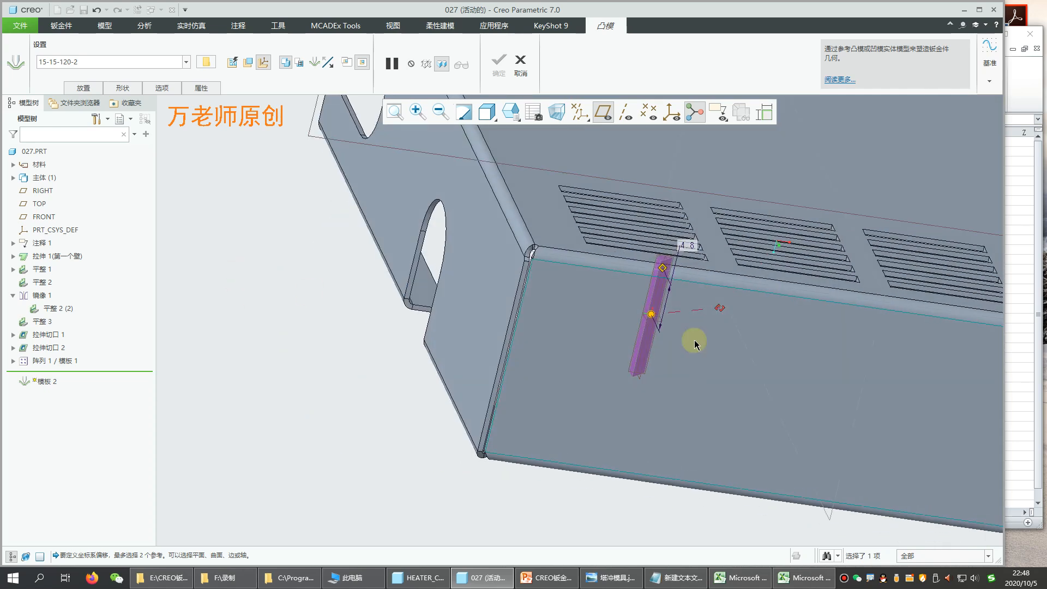
{"action": "left_click", "coordinate": [480, 371], "text": "ctrl"}
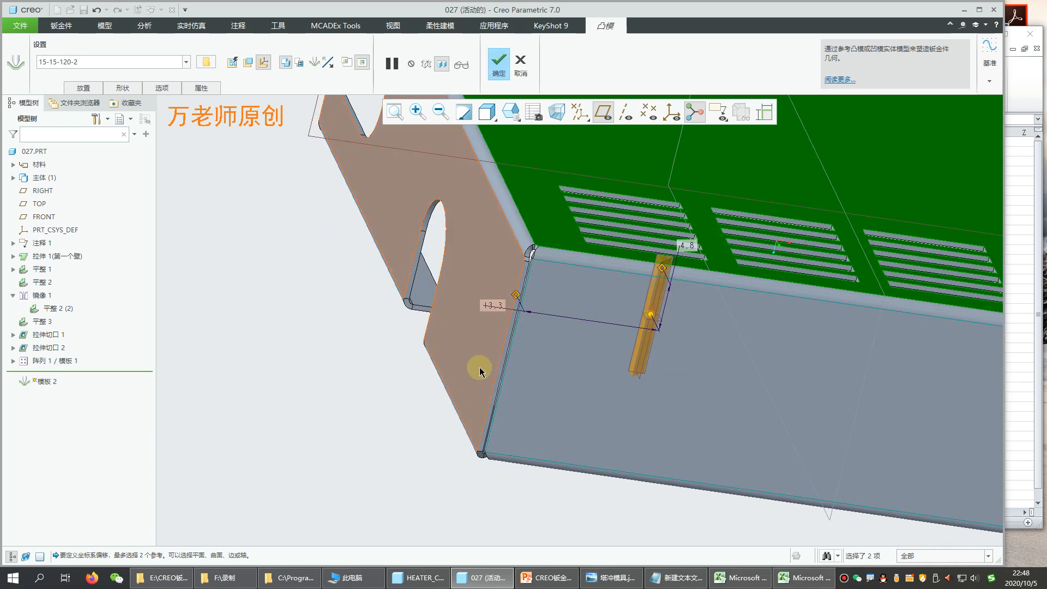
Add a rotation about the first axis to the punch form's placement and set it to 90 degrees
{"action": "left_click", "coordinate": [83, 89]}
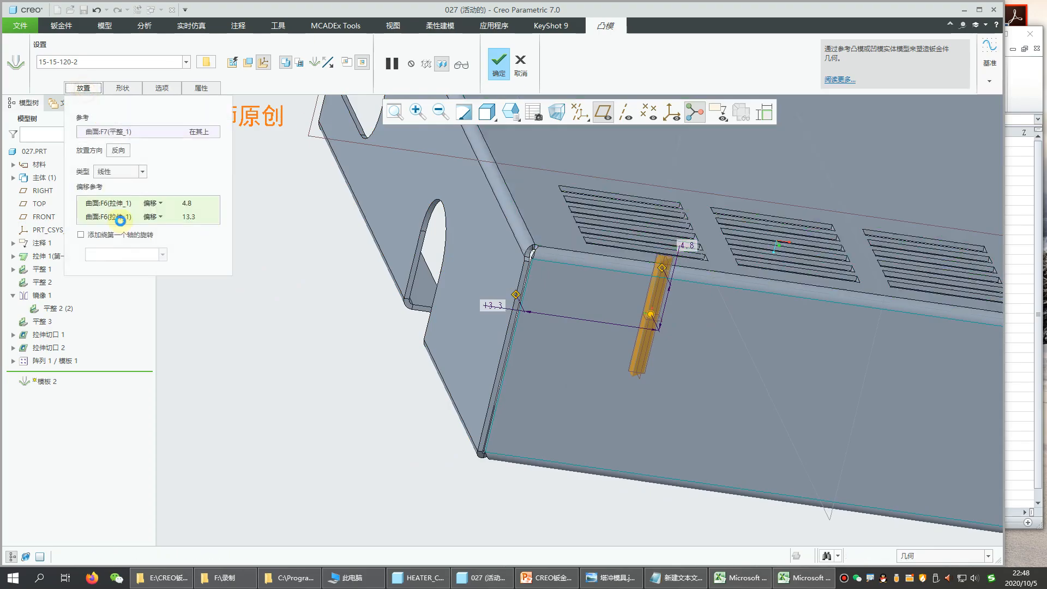
{"action": "left_click", "coordinate": [81, 234]}
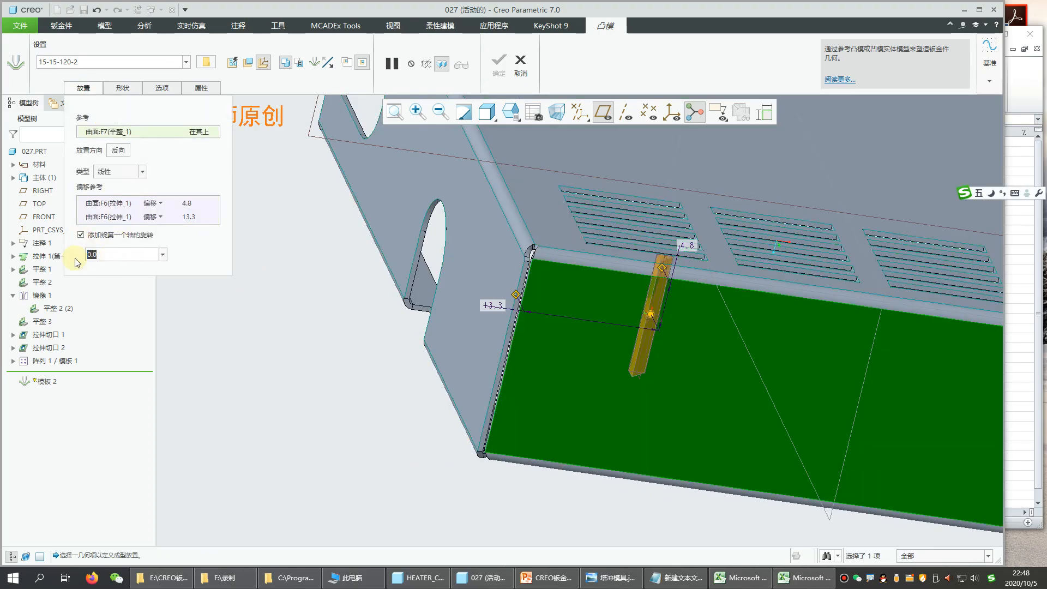
{"action": "type", "text": "90"}
{"action": "key", "text": "Return"}
{"action": "scroll", "coordinate": [618, 335], "scroll_direction": "down", "scroll_amount": 1}
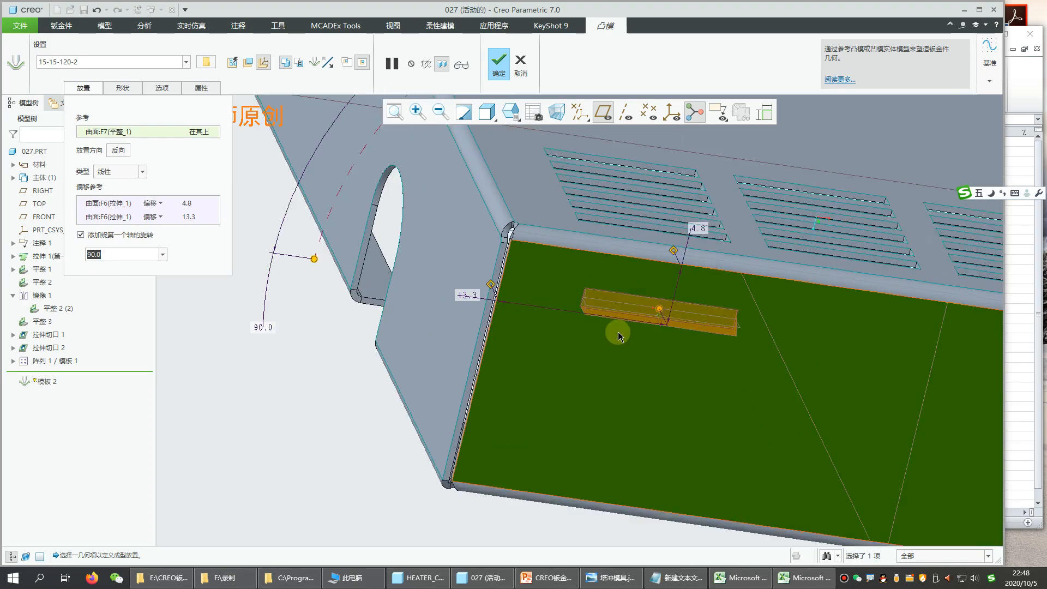
{"action": "scroll", "coordinate": [619, 335], "scroll_direction": "down", "scroll_amount": 1}
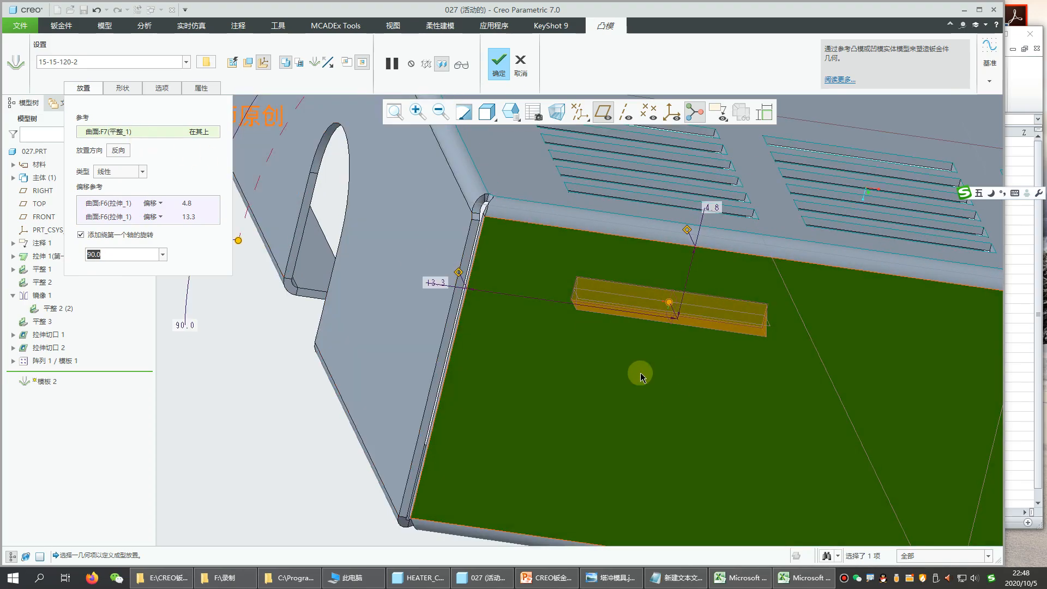
{"action": "scroll", "coordinate": [590, 332], "scroll_direction": "up", "scroll_amount": 2}
Reverse the punch form's placement direction on the end wall
{"action": "left_click", "coordinate": [147, 132]}
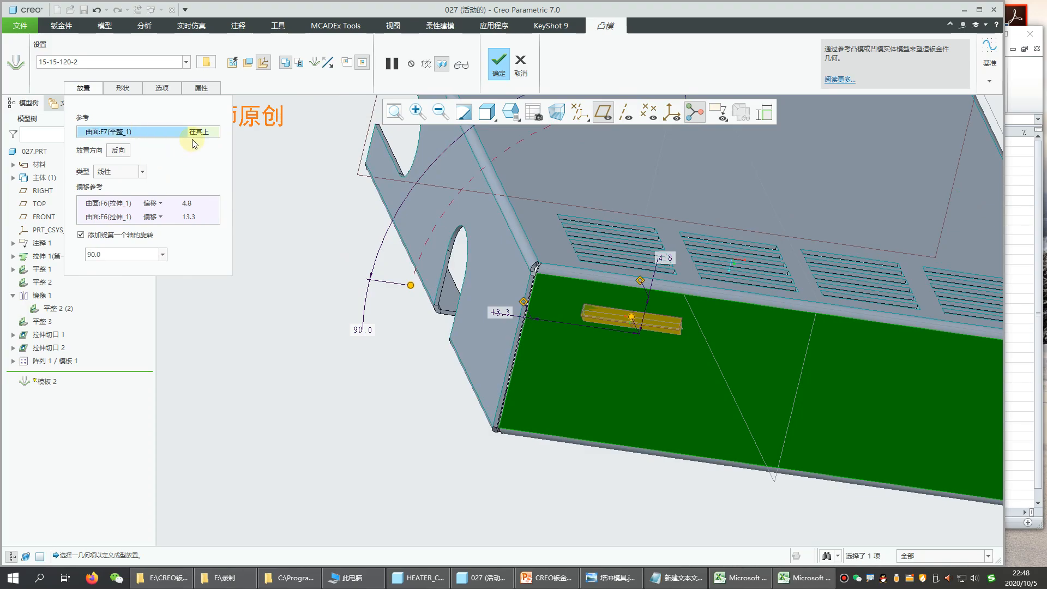
{"action": "left_click", "coordinate": [130, 157]}
{"action": "scroll", "coordinate": [610, 336], "scroll_direction": "down", "scroll_amount": 2}
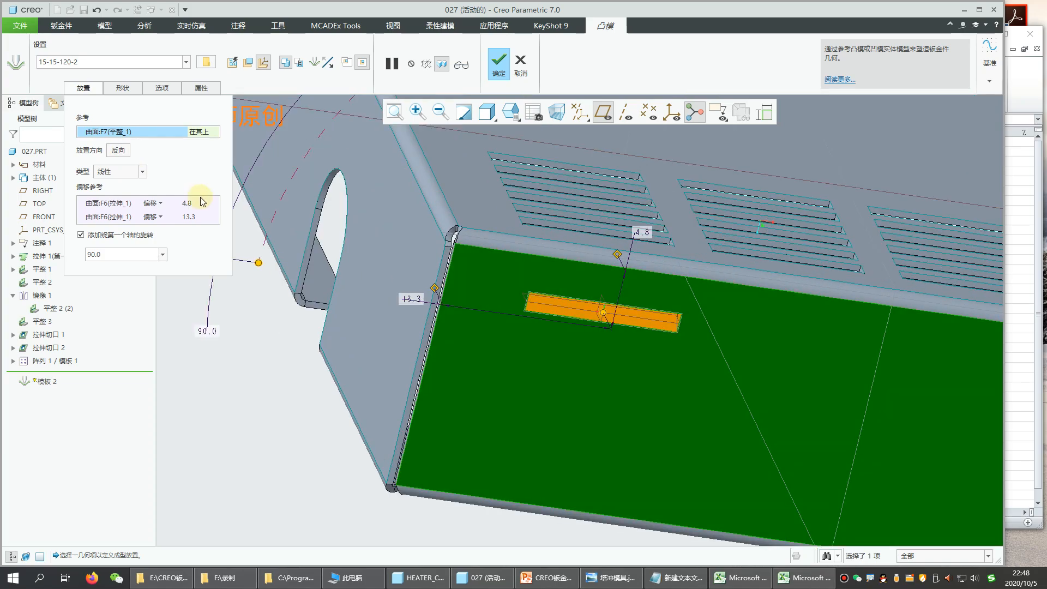
Set the punch form's offset from the side wall to 12.5
{"action": "double_click", "coordinate": [415, 299]}
{"action": "type", "text": "12"}
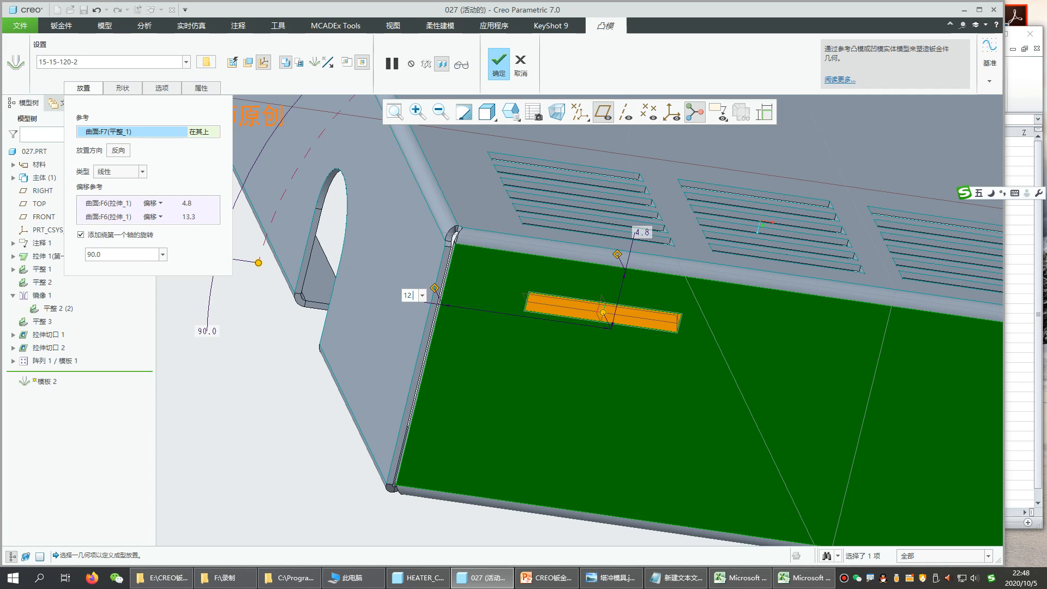
{"action": "type", "text": ".5"}
{"action": "key", "text": "Return"}
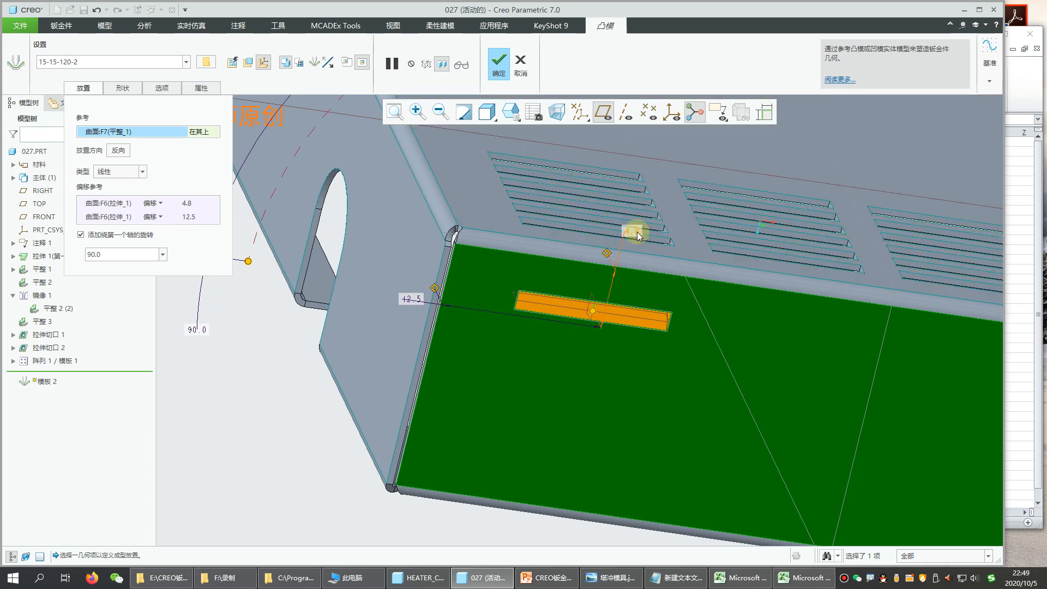
Try a 1.25 offset from the top face for the punch form and undo the accidental placement reference change
{"action": "double_click", "coordinate": [633, 231]}
{"action": "type", "text": "1.25"}
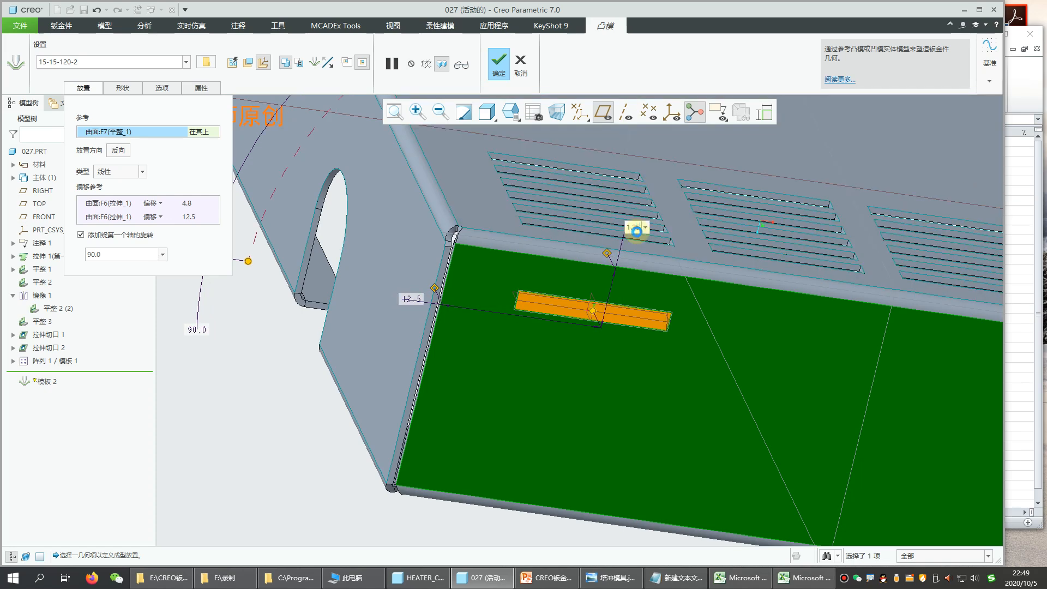
{"action": "key", "text": "Return"}
{"action": "left_click", "coordinate": [639, 238]}
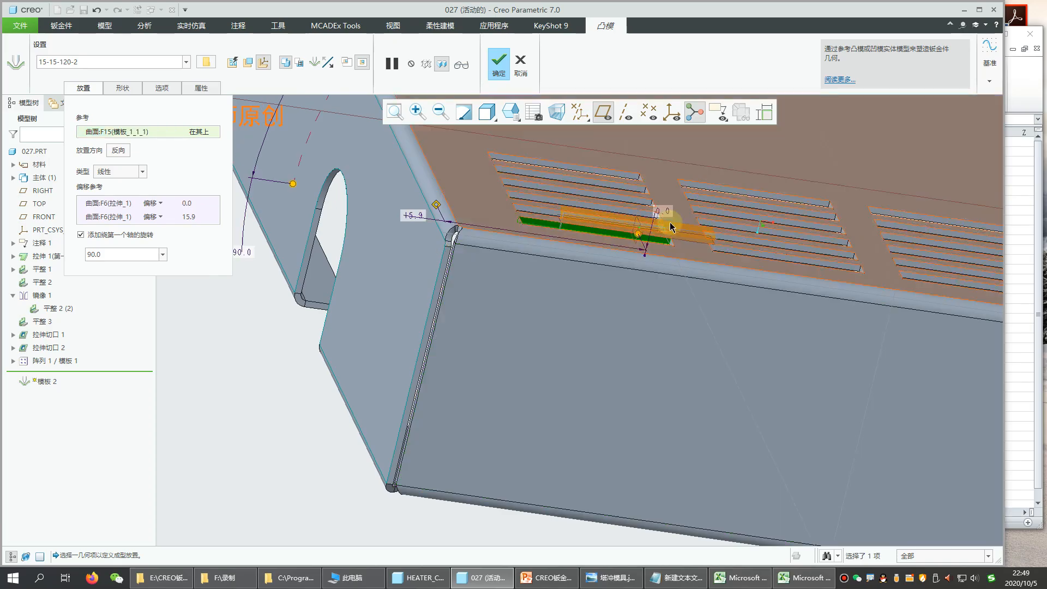
{"action": "key", "text": "ctrl+z"}
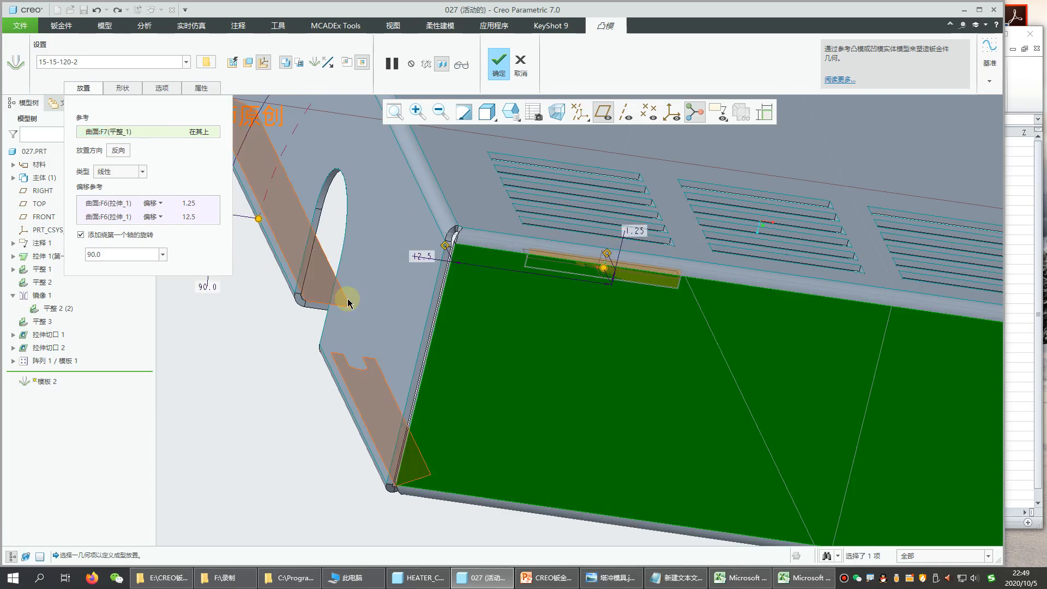
Set the punch form's offset from the louvered top face to 4.25
{"action": "double_click", "coordinate": [636, 232]}
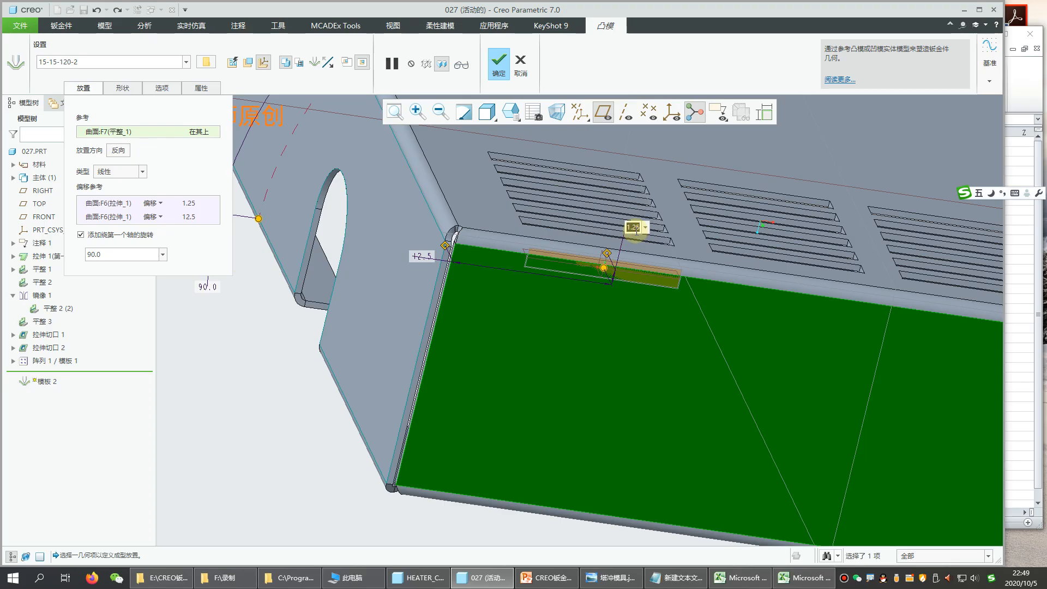
{"action": "type", "text": "4.25"}
{"action": "key", "text": "Return"}
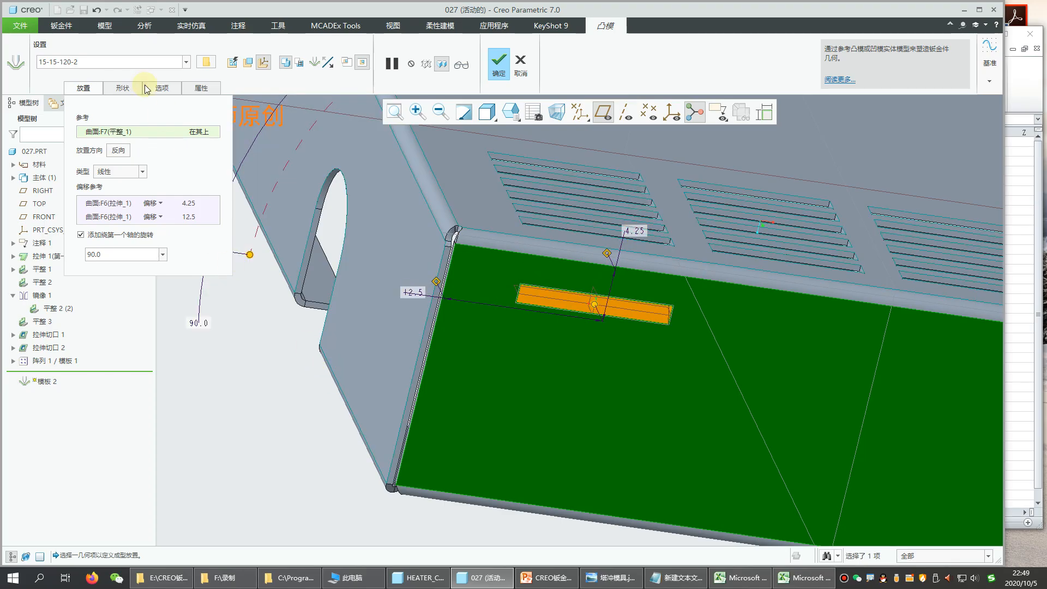
Activate the excluded punch model surfaces option and pick a first surface at the form's end nearest the side wall
{"action": "left_click", "coordinate": [122, 90]}
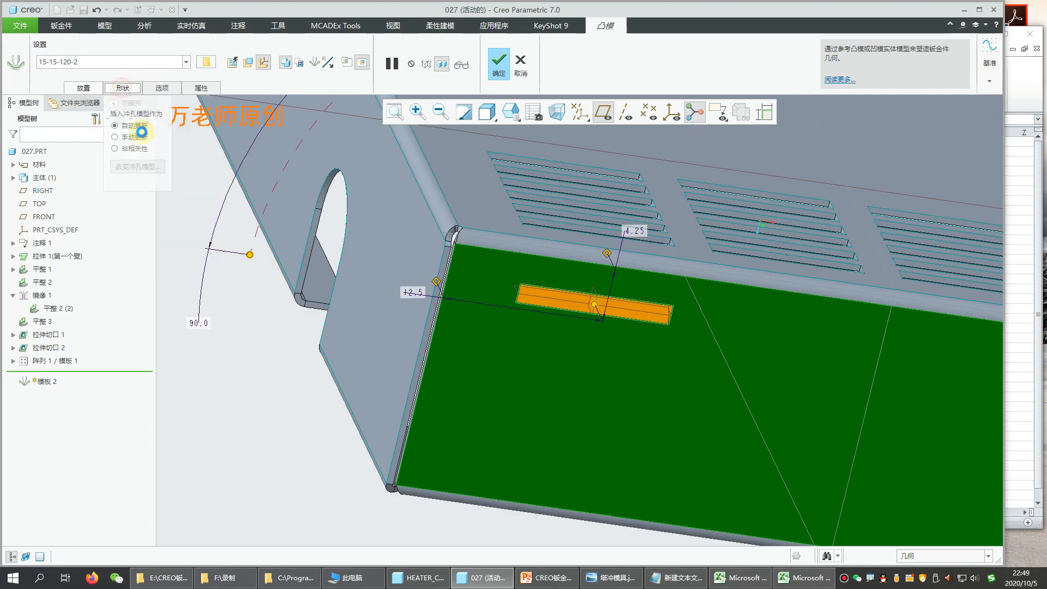
{"action": "left_click", "coordinate": [162, 88]}
{"action": "left_click", "coordinate": [186, 203]}
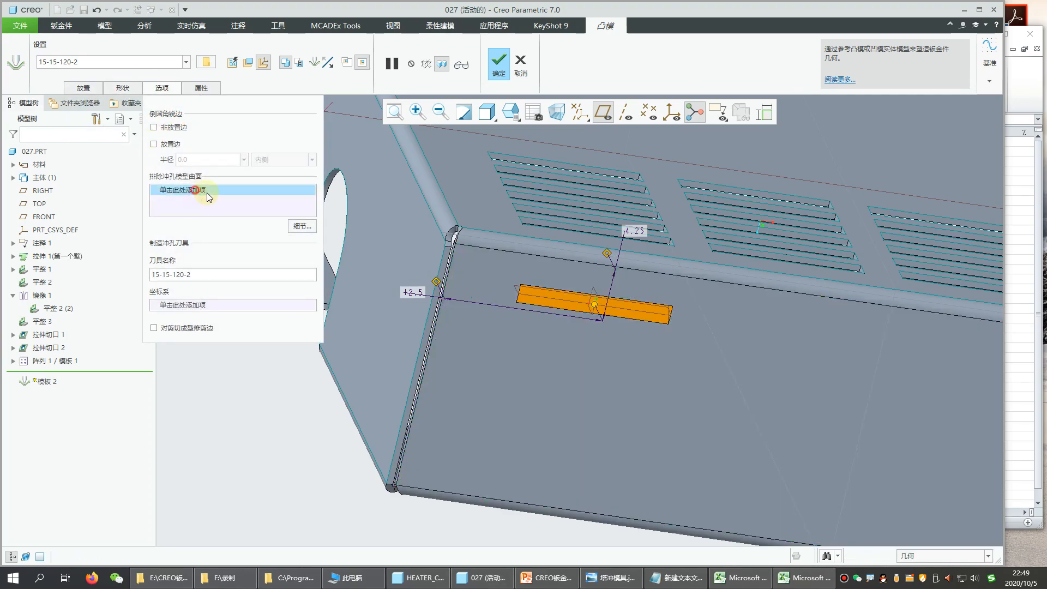
{"action": "scroll", "coordinate": [628, 344], "scroll_direction": "down", "scroll_amount": 4}
{"action": "scroll", "coordinate": [552, 296], "scroll_direction": "up", "scroll_amount": 4}
{"action": "middle_click_drag", "start_coordinate": [552, 296], "coordinate": [583, 293]}
{"action": "scroll", "coordinate": [945, 274], "scroll_direction": "down", "scroll_amount": 3}
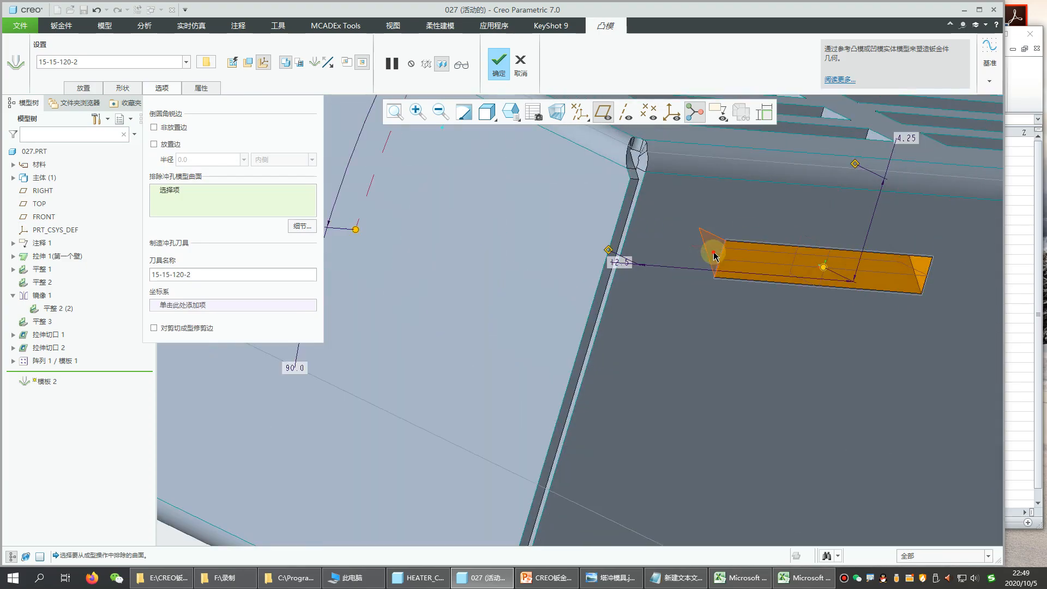
{"action": "left_click", "coordinate": [743, 234]}
Add the surface at the punch model's opposite end to the excluded surfaces and complete the form
{"action": "scroll", "coordinate": [766, 352], "scroll_direction": "up", "scroll_amount": 3}
{"action": "middle_click_drag", "start_coordinate": [765, 349], "coordinate": [621, 382]}
{"action": "scroll", "coordinate": [621, 383], "scroll_direction": "up", "scroll_amount": 2}
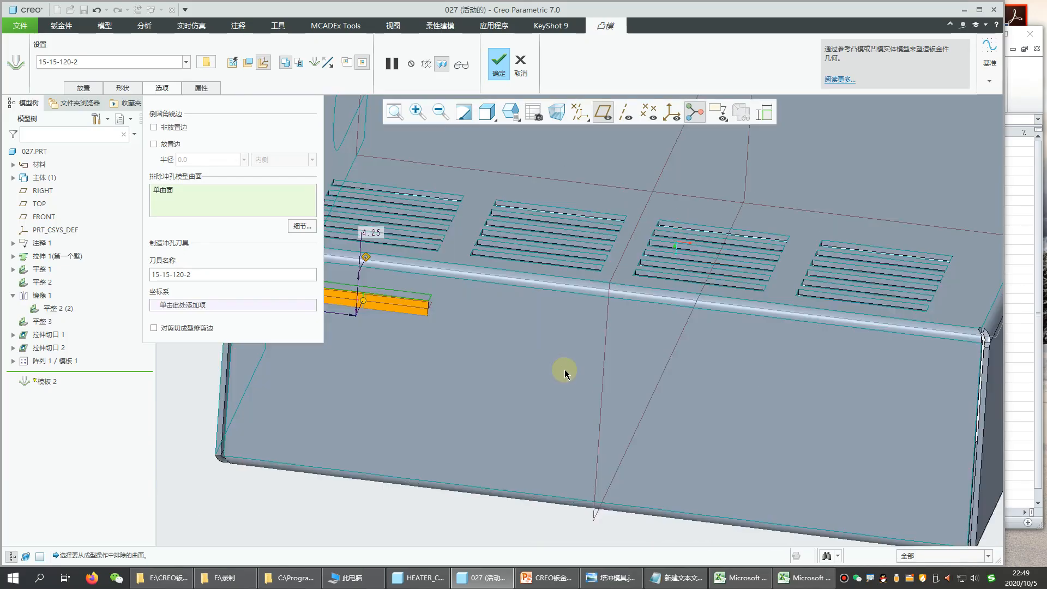
{"action": "scroll", "coordinate": [384, 274], "scroll_direction": "down", "scroll_amount": 3}
{"action": "left_click", "coordinate": [359, 266], "text": "ctrl"}
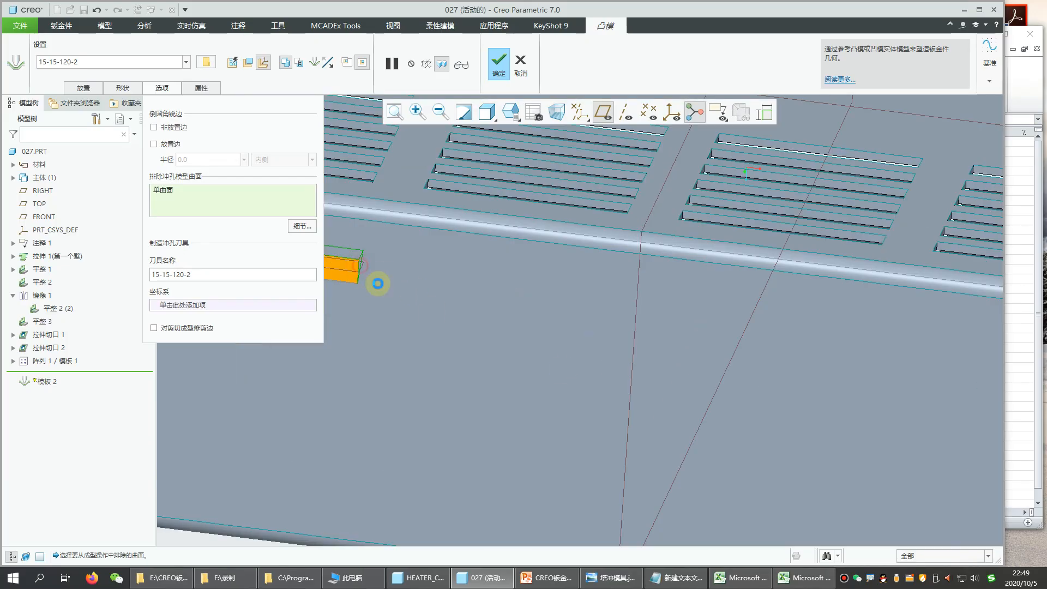
{"action": "left_click", "coordinate": [496, 67]}
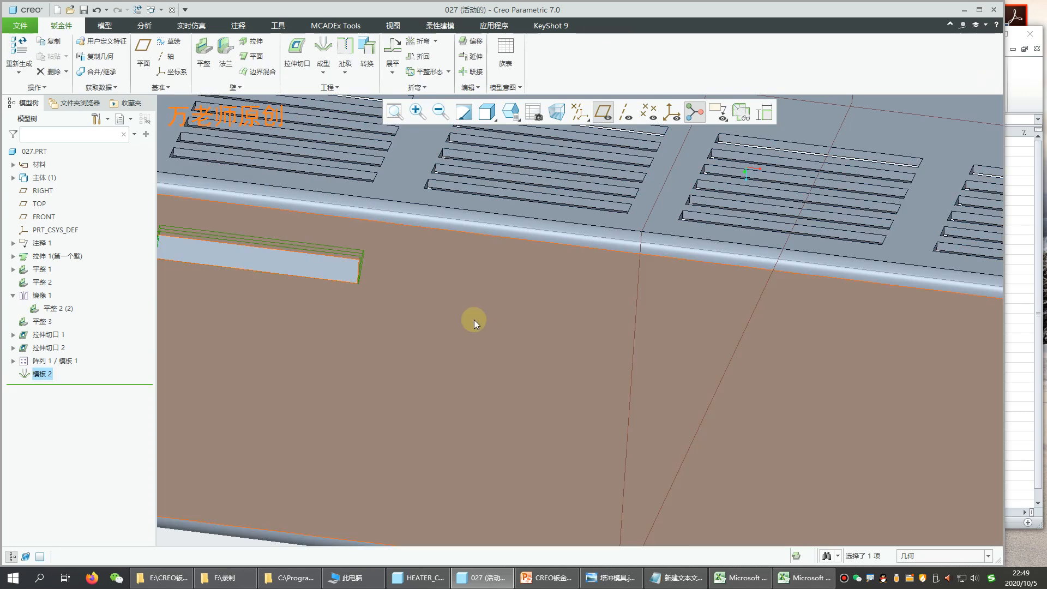
Examine the new punch form on the end wall from several angles to check its opening and ends
{"action": "scroll", "coordinate": [473, 319], "scroll_direction": "up", "scroll_amount": 4}
{"action": "middle_click_drag", "start_coordinate": [437, 314], "coordinate": [447, 289]}
{"action": "scroll", "coordinate": [404, 246], "scroll_direction": "down", "scroll_amount": 4}
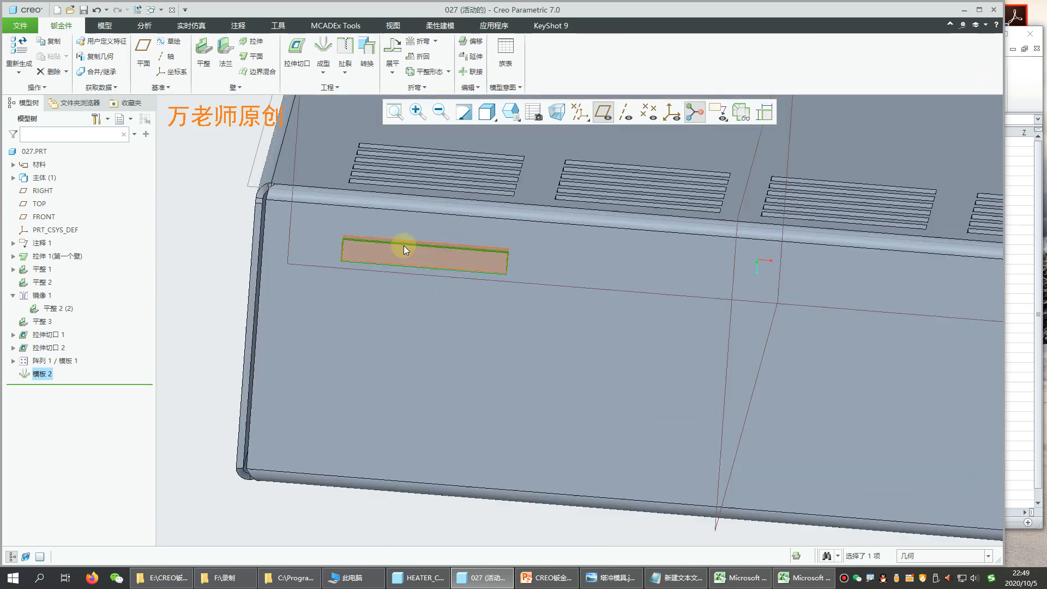
{"action": "middle_click_drag", "start_coordinate": [404, 245], "coordinate": [394, 211]}
{"action": "scroll", "coordinate": [417, 294], "scroll_direction": "up", "scroll_amount": 5}
{"action": "scroll", "coordinate": [419, 244], "scroll_direction": "up", "scroll_amount": 2}
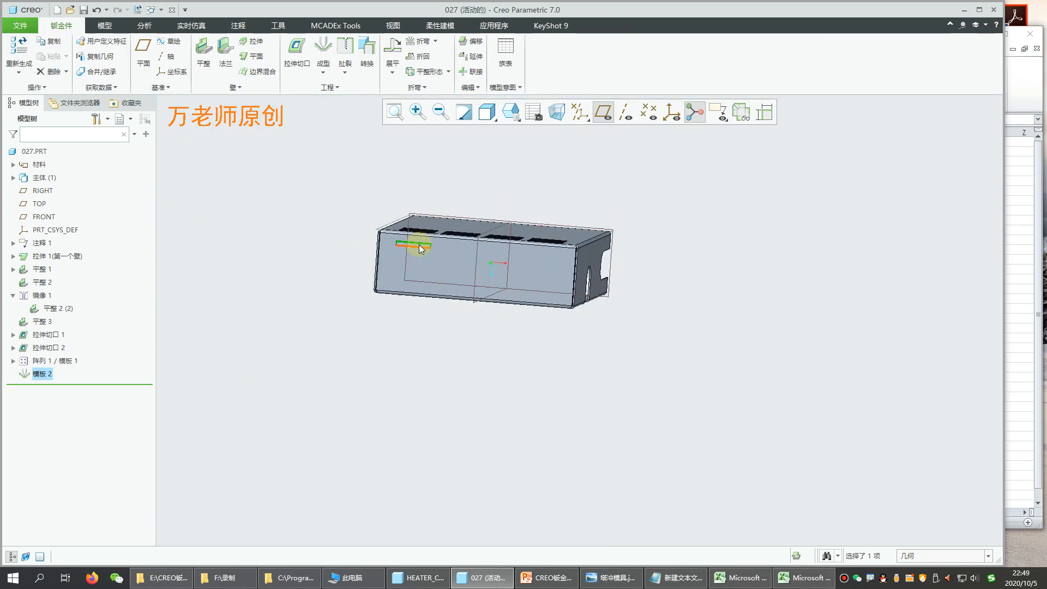
{"action": "middle_click_drag", "start_coordinate": [419, 244], "coordinate": [411, 200]}
{"action": "scroll", "coordinate": [408, 181], "scroll_direction": "down", "scroll_amount": 5}
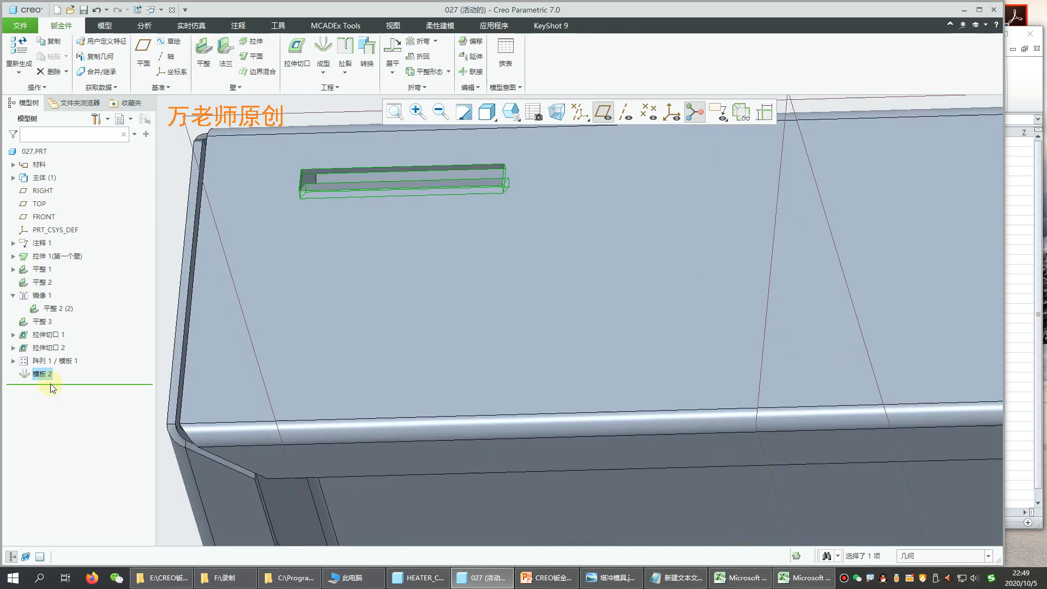
Redefine the end-wall punch form, changing the excluded surface selection at its long upper face, and accept the feature
{"action": "right_click", "coordinate": [39, 378]}
{"action": "left_click", "coordinate": [62, 330]}
{"action": "middle_click_drag", "start_coordinate": [413, 260], "coordinate": [420, 362]}
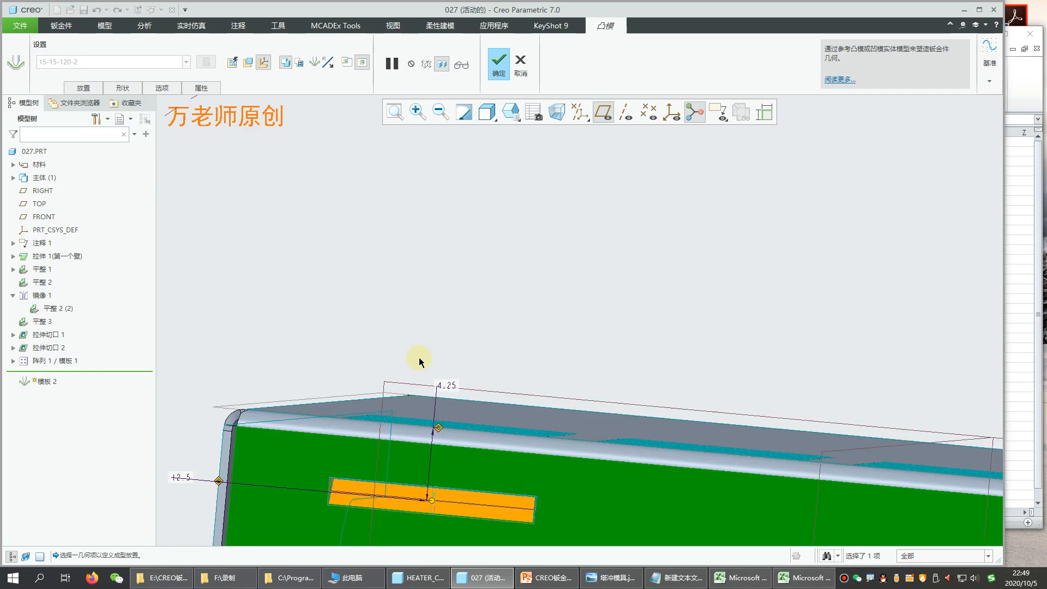
{"action": "scroll", "coordinate": [418, 360], "scroll_direction": "up", "scroll_amount": 4}
{"action": "left_click", "coordinate": [161, 87]}
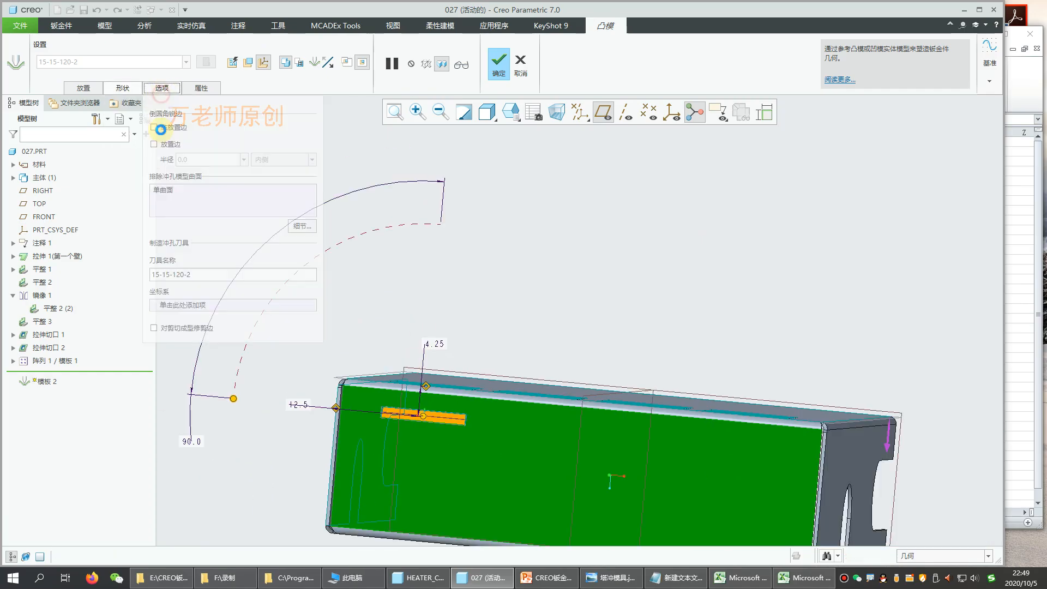
{"action": "left_click", "coordinate": [167, 193]}
{"action": "scroll", "coordinate": [456, 408], "scroll_direction": "down", "scroll_amount": 3}
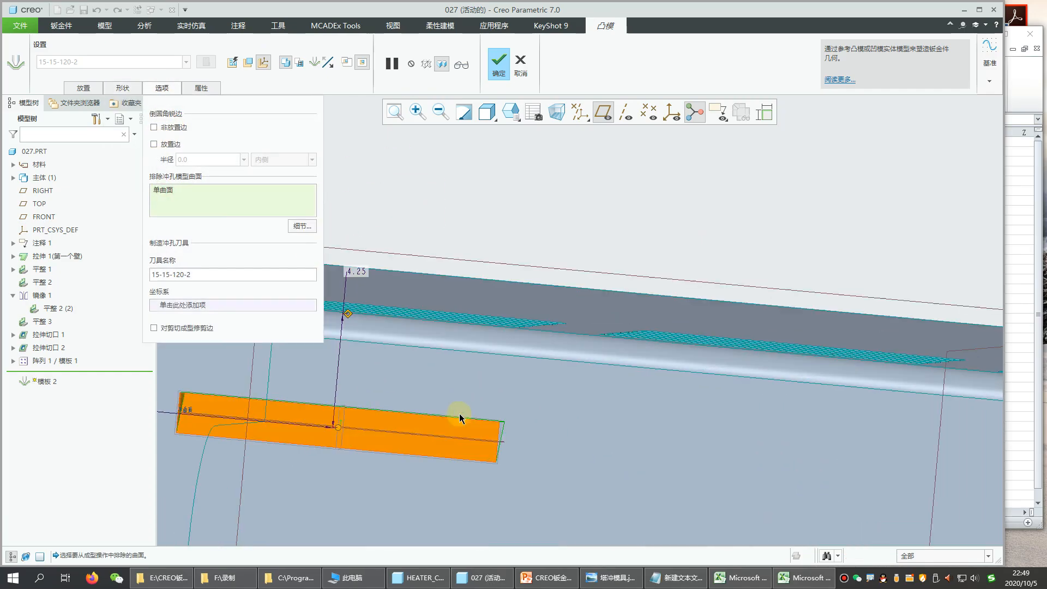
{"action": "middle_click_drag", "start_coordinate": [498, 411], "coordinate": [572, 426]}
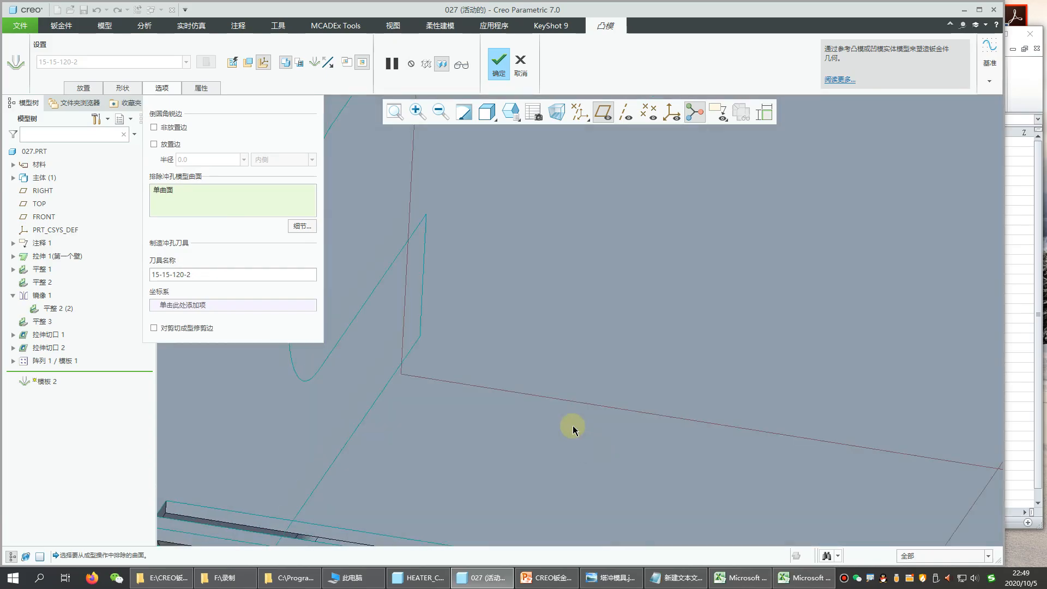
{"action": "scroll", "coordinate": [572, 426], "scroll_direction": "up", "scroll_amount": 5}
{"action": "scroll", "coordinate": [486, 520], "scroll_direction": "down", "scroll_amount": 4}
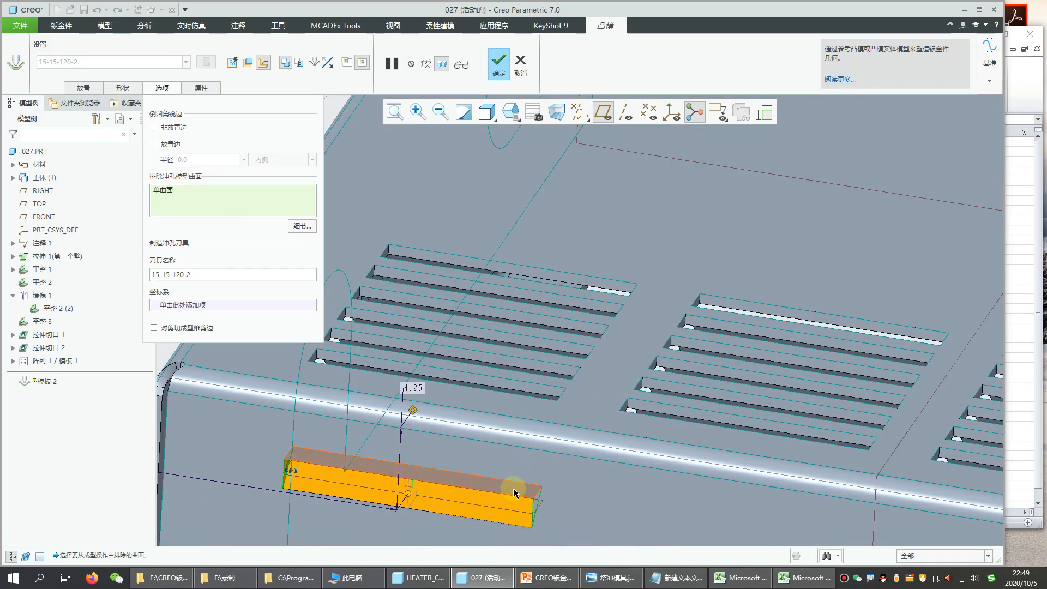
{"action": "left_click", "coordinate": [497, 498]}
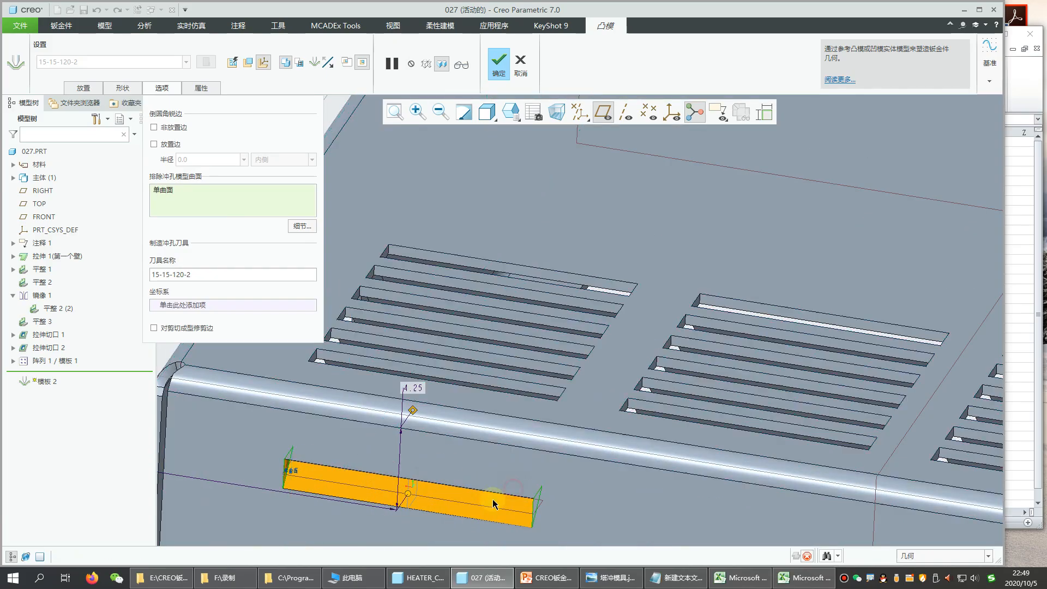
{"action": "left_click", "coordinate": [487, 72]}
Inspect the redefined punch form's opening and end faces up close on the end wall
{"action": "scroll", "coordinate": [474, 228], "scroll_direction": "up", "scroll_amount": 6}
{"action": "middle_click_drag", "start_coordinate": [496, 331], "coordinate": [447, 261]}
{"action": "scroll", "coordinate": [397, 268], "scroll_direction": "down", "scroll_amount": 8}
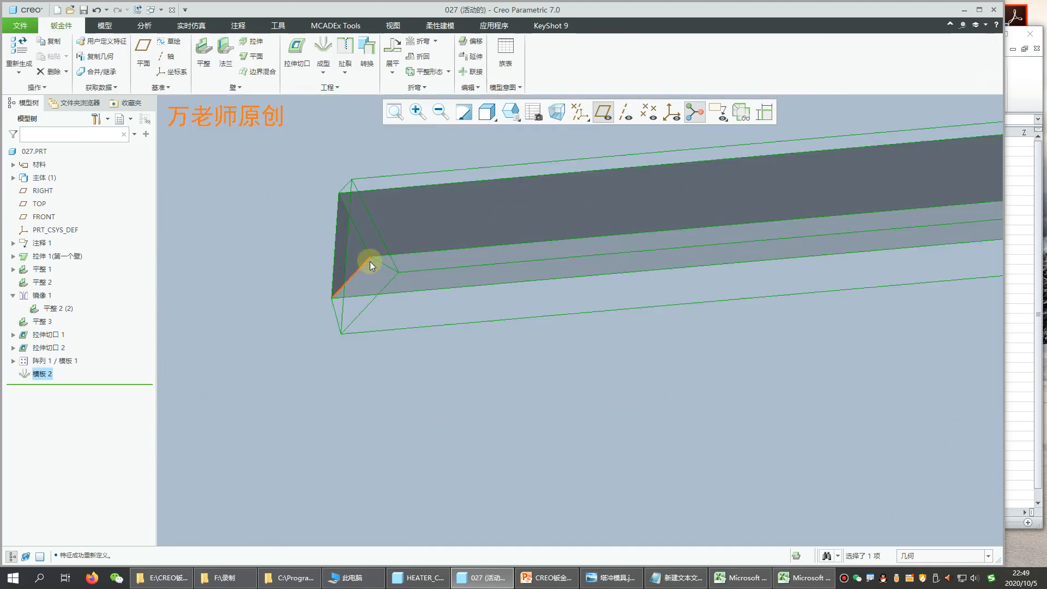
{"action": "scroll", "coordinate": [370, 264], "scroll_direction": "up", "scroll_amount": 6}
{"action": "left_click", "coordinate": [377, 275]}
{"action": "scroll", "coordinate": [519, 285], "scroll_direction": "up", "scroll_amount": 4}
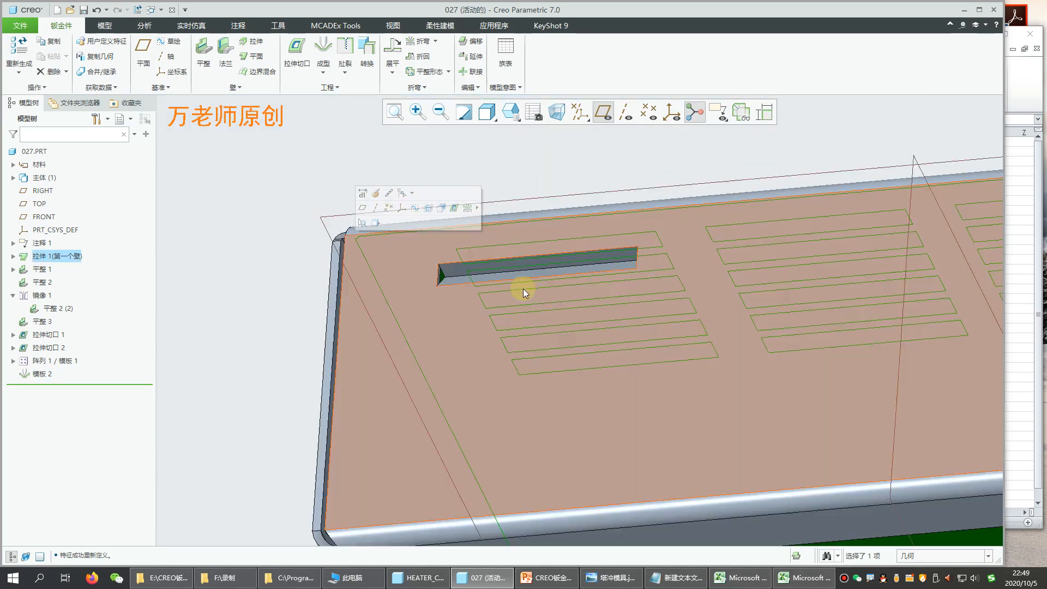
Examine the patterned louvers from inside the cover and compare them with the single form on the end wall
{"action": "scroll", "coordinate": [523, 289], "scroll_direction": "up", "scroll_amount": 5}
{"action": "middle_click_drag", "start_coordinate": [671, 299], "coordinate": [797, 365]}
{"action": "scroll", "coordinate": [776, 350], "scroll_direction": "down", "scroll_amount": 8}
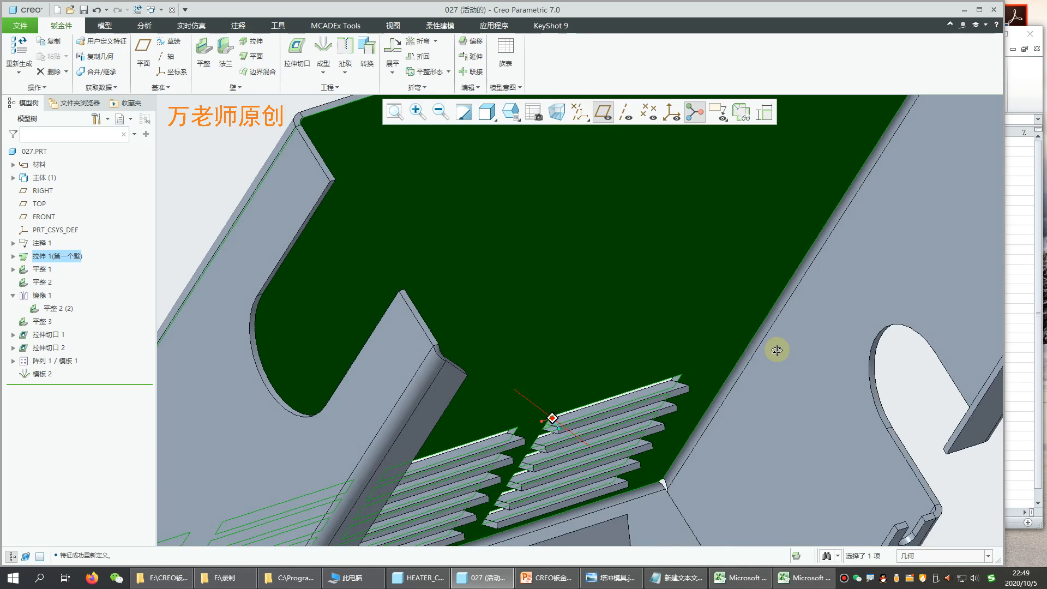
{"action": "scroll", "coordinate": [561, 480], "scroll_direction": "up", "scroll_amount": 5}
{"action": "scroll", "coordinate": [551, 512], "scroll_direction": "down", "scroll_amount": 8}
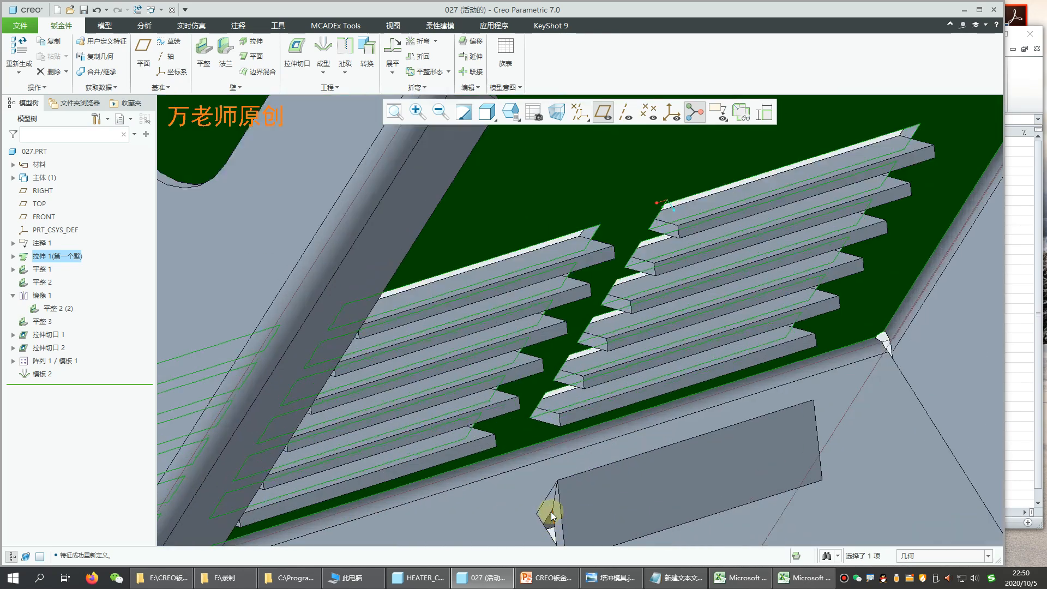
{"action": "scroll", "coordinate": [551, 511], "scroll_direction": "up", "scroll_amount": 3}
{"action": "middle_click_drag", "start_coordinate": [556, 495], "coordinate": [679, 285]}
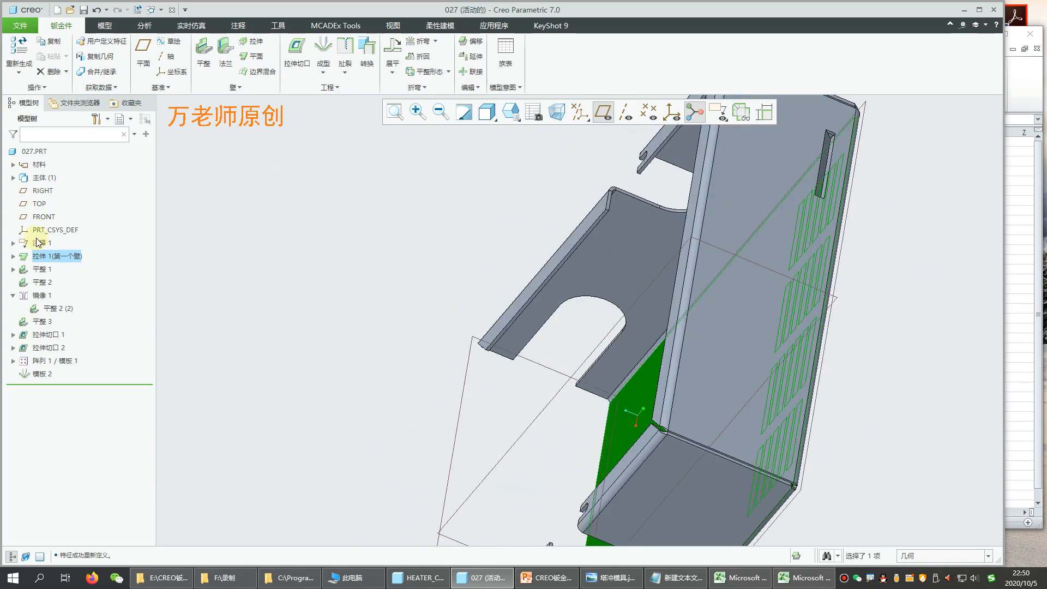
Reopen the end-wall punch form's definition, review its excluded punch model surfaces, and accept the feature
{"action": "left_click", "coordinate": [48, 376]}
{"action": "left_click", "coordinate": [63, 311]}
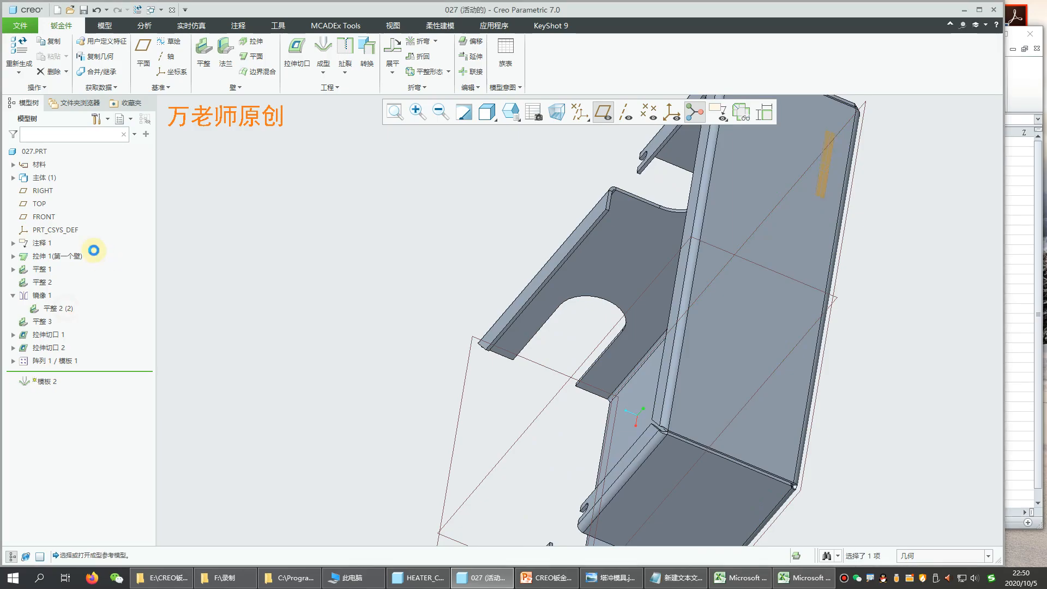
{"action": "left_click", "coordinate": [164, 88]}
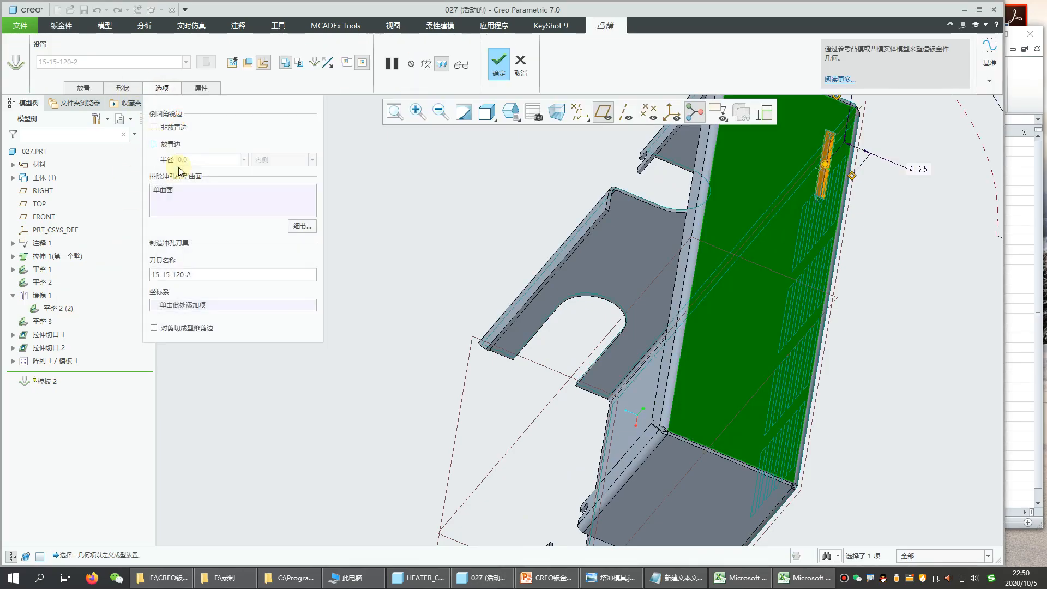
{"action": "left_click", "coordinate": [169, 196]}
{"action": "scroll", "coordinate": [687, 261], "scroll_direction": "up", "scroll_amount": 6}
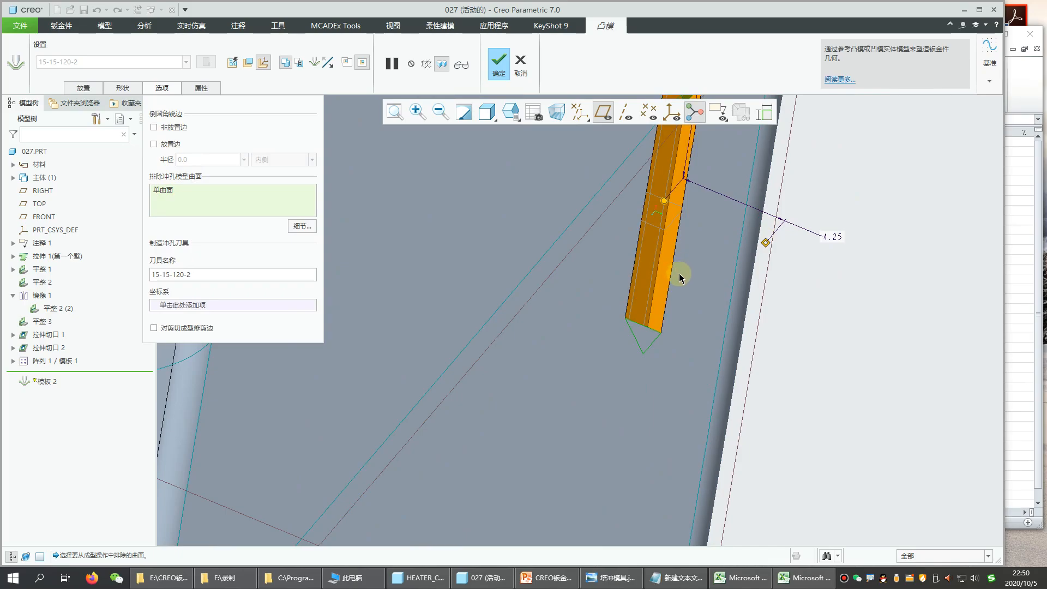
{"action": "scroll", "coordinate": [679, 269], "scroll_direction": "down", "scroll_amount": 5}
{"action": "middle_click_drag", "start_coordinate": [777, 332], "coordinate": [734, 290]}
{"action": "scroll", "coordinate": [616, 231], "scroll_direction": "up", "scroll_amount": 5}
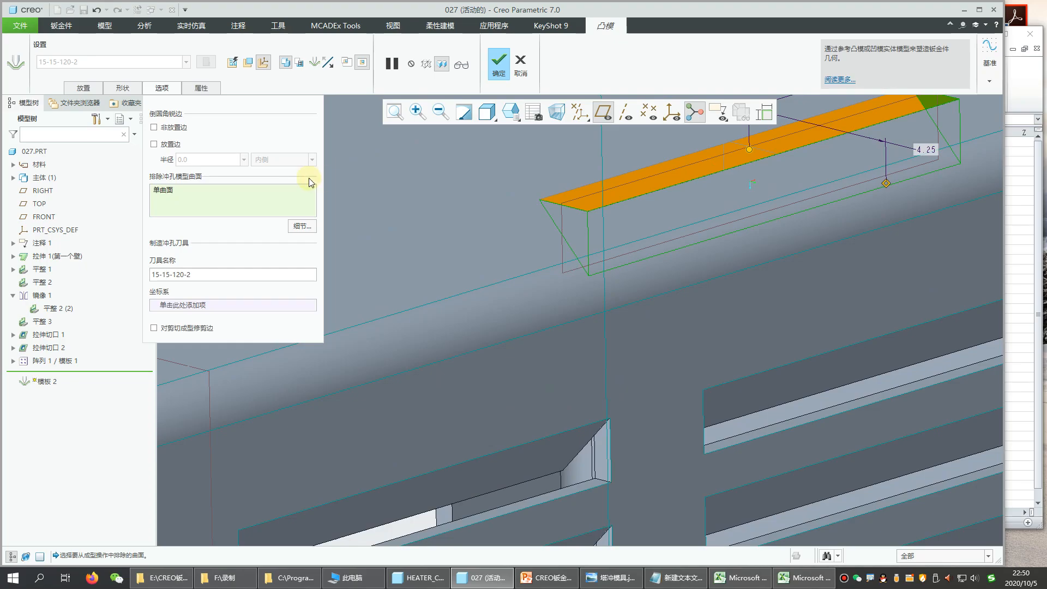
{"action": "left_click", "coordinate": [497, 64]}
{"action": "scroll", "coordinate": [603, 198], "scroll_direction": "down", "scroll_amount": 5}
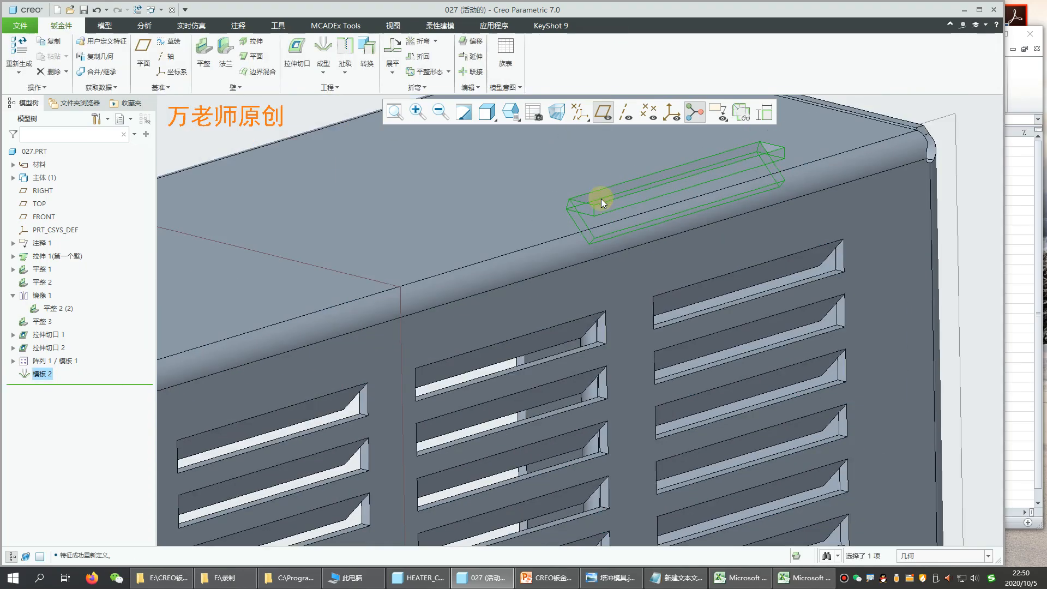
Start a pattern of the end-wall punch form and check the louver layout in the HEATER_COVER-OK reference part
{"action": "middle_click_drag", "start_coordinate": [603, 198], "coordinate": [638, 537]}
{"action": "scroll", "coordinate": [636, 247], "scroll_direction": "up", "scroll_amount": 3}
{"action": "scroll", "coordinate": [639, 537], "scroll_direction": "up", "scroll_amount": 3}
{"action": "scroll", "coordinate": [638, 536], "scroll_direction": "up", "scroll_amount": 2}
{"action": "scroll", "coordinate": [628, 519], "scroll_direction": "down", "scroll_amount": 6}
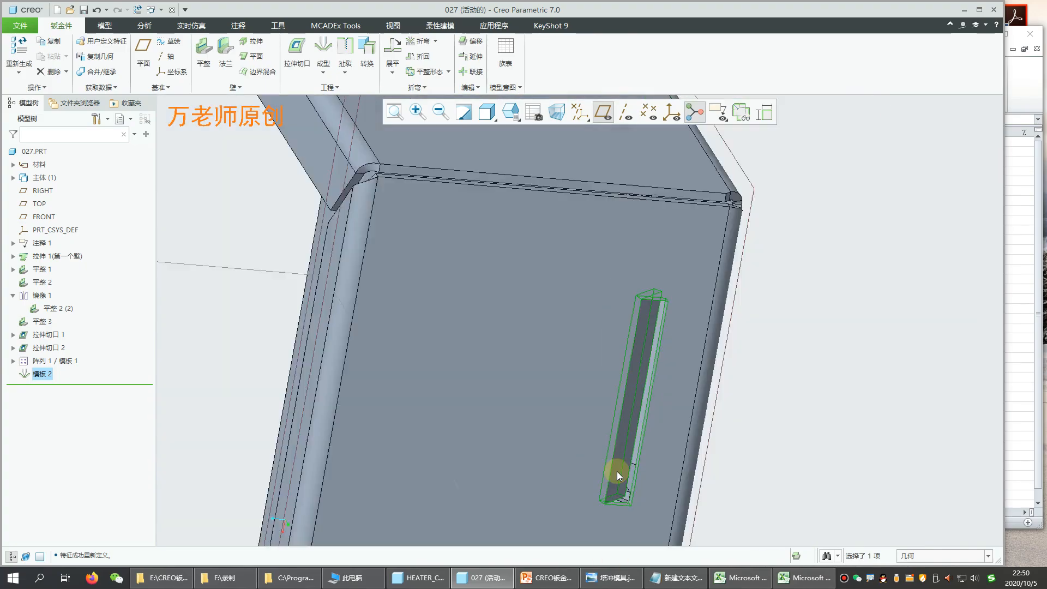
{"action": "left_click", "coordinate": [471, 88]}
{"action": "left_click", "coordinate": [542, 138]}
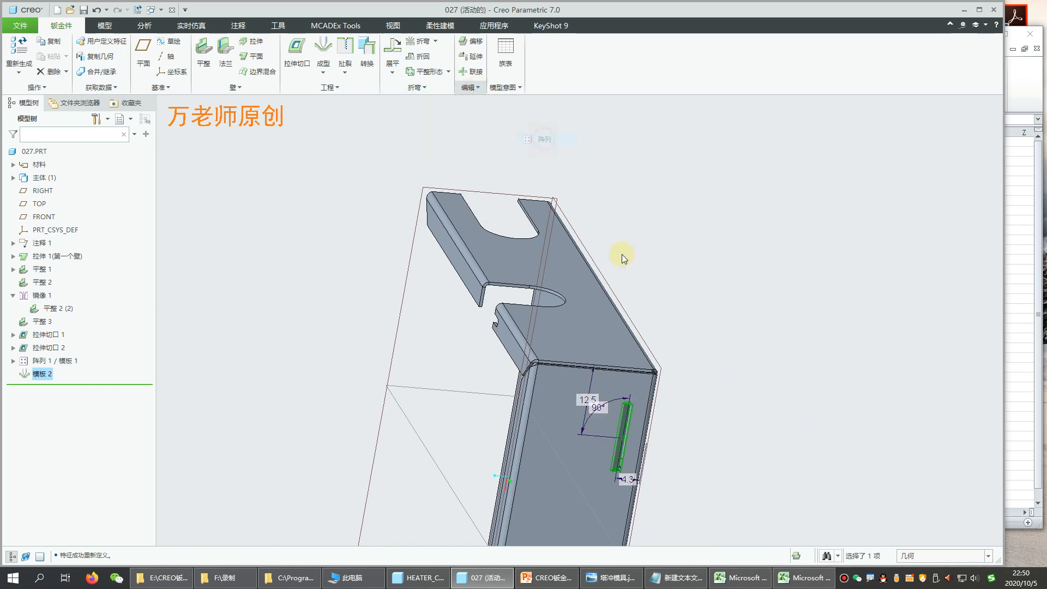
{"action": "scroll", "coordinate": [700, 418], "scroll_direction": "down", "scroll_amount": 4}
{"action": "middle_click_drag", "start_coordinate": [699, 418], "coordinate": [490, 480]}
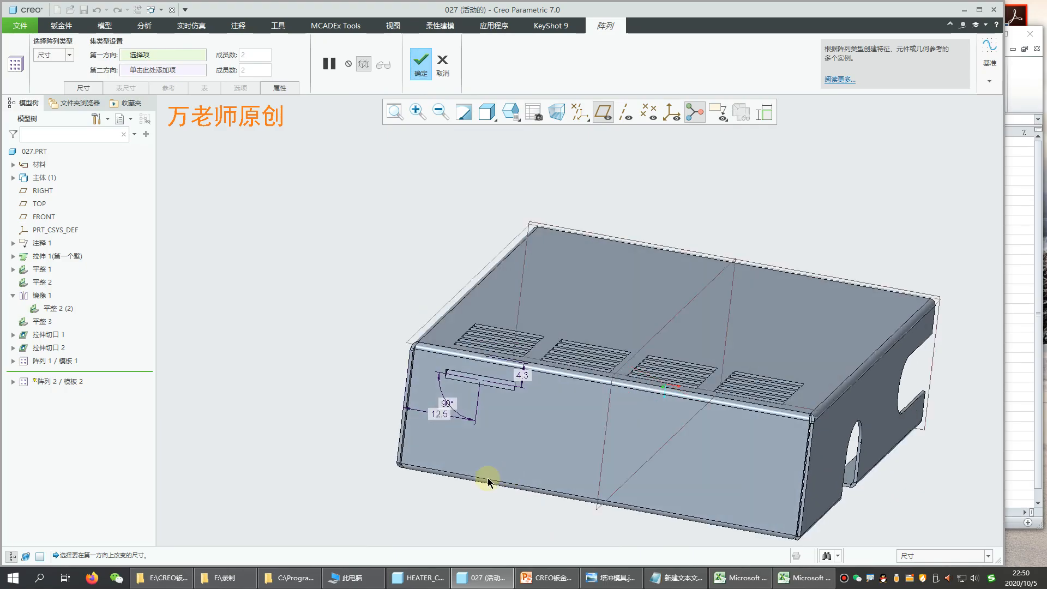
{"action": "scroll", "coordinate": [488, 478], "scroll_direction": "down", "scroll_amount": 2}
{"action": "left_click", "coordinate": [414, 579]}
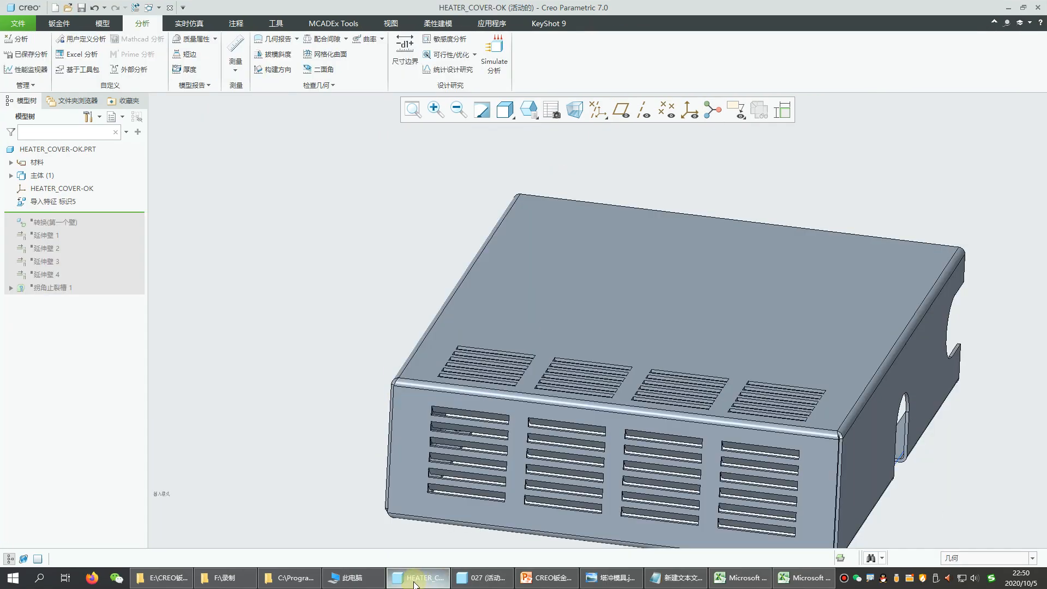
{"action": "left_click", "coordinate": [482, 577]}
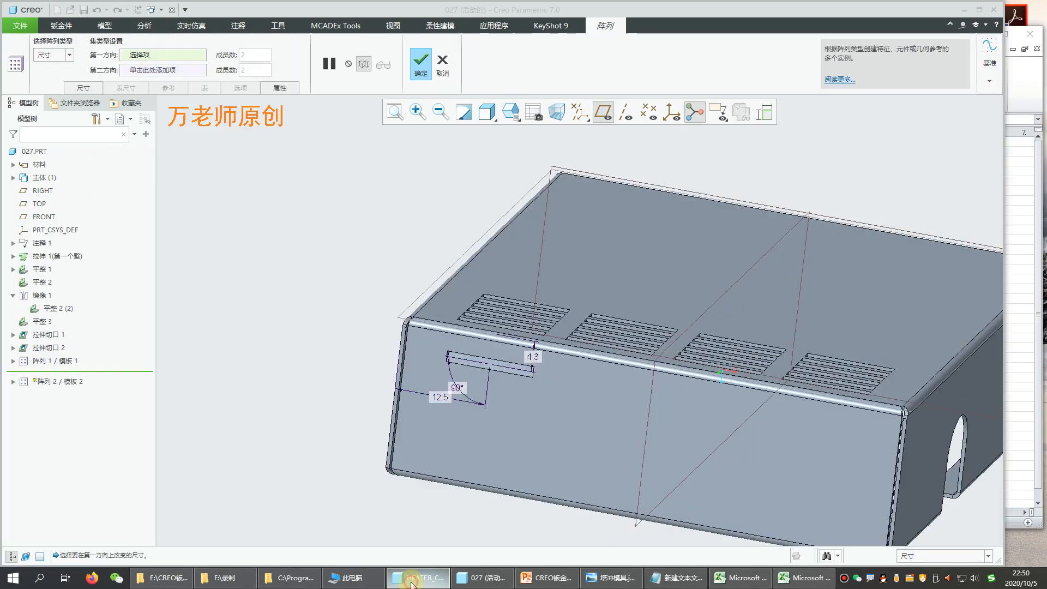
{"action": "scroll", "coordinate": [491, 360], "scroll_direction": "down", "scroll_amount": 3}
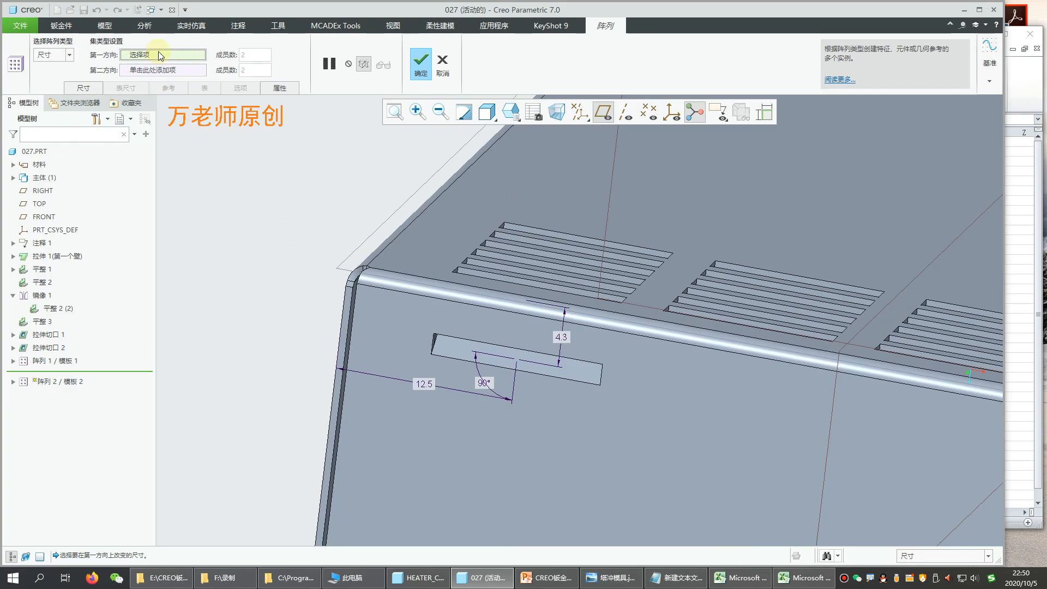
Make it a direction pattern along the end wall's long upper edge, reversed to run across the wall, with 4 members at 15 spacing
{"action": "left_click", "coordinate": [69, 54]}
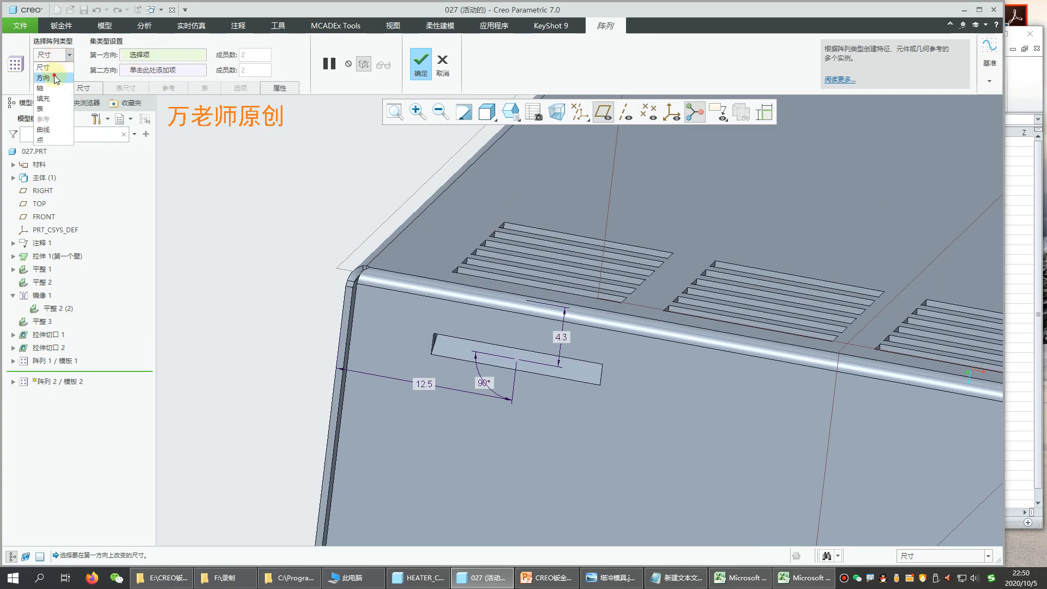
{"action": "left_click", "coordinate": [46, 73]}
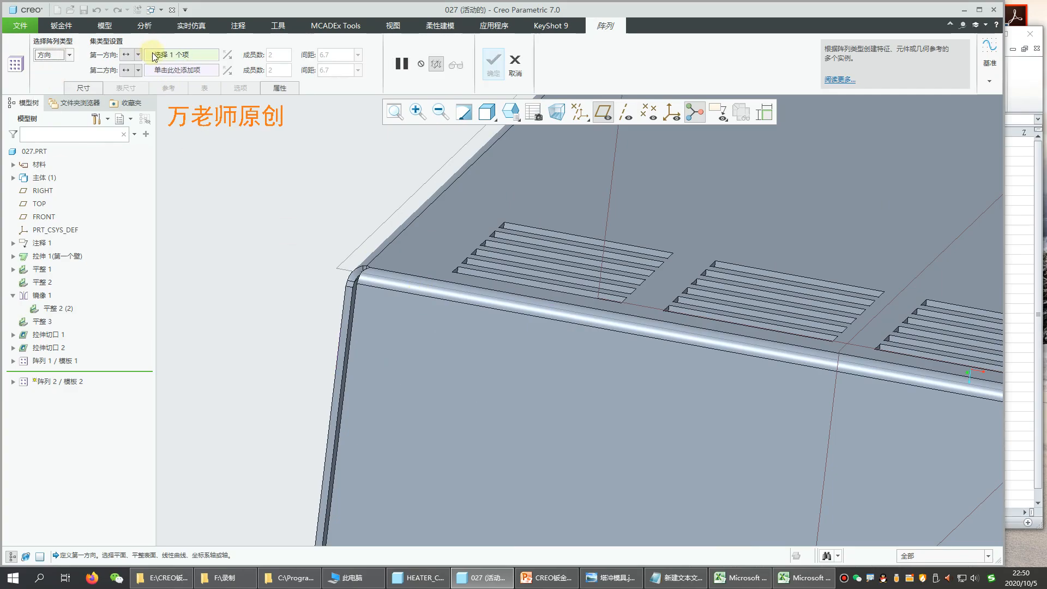
{"action": "left_click", "coordinate": [456, 301]}
{"action": "scroll", "coordinate": [453, 305], "scroll_direction": "up", "scroll_amount": 2}
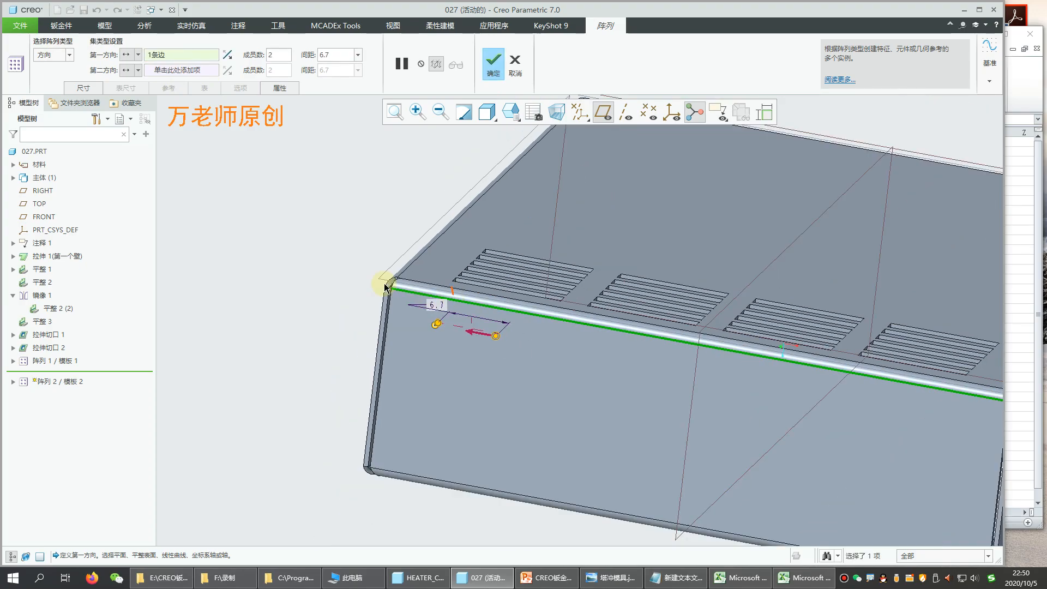
{"action": "left_click", "coordinate": [228, 54]}
{"action": "left_click", "coordinate": [278, 56]}
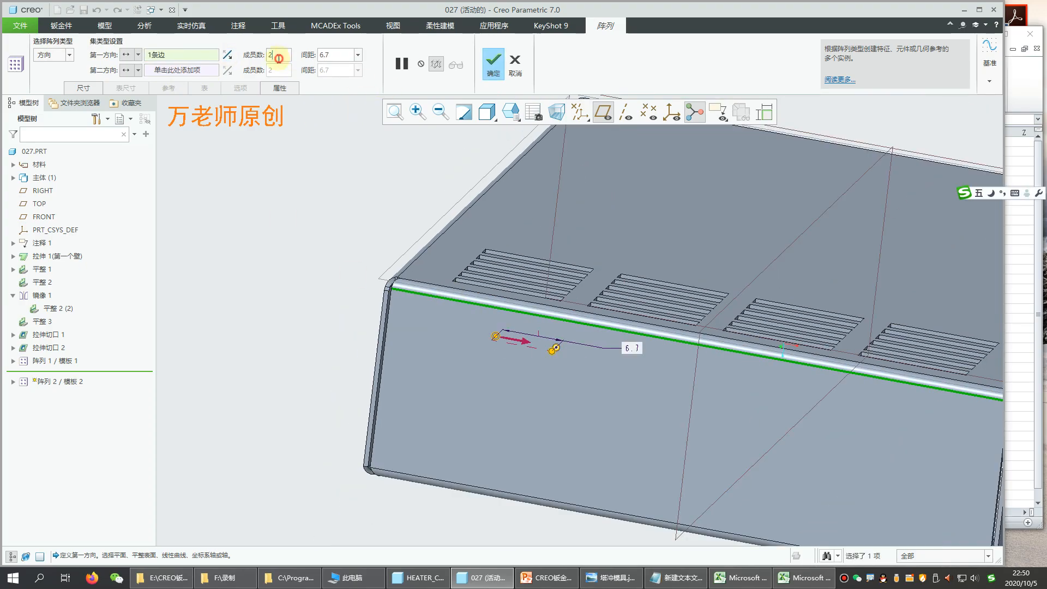
{"action": "scroll", "coordinate": [361, 113], "scroll_direction": "up", "scroll_amount": 1}
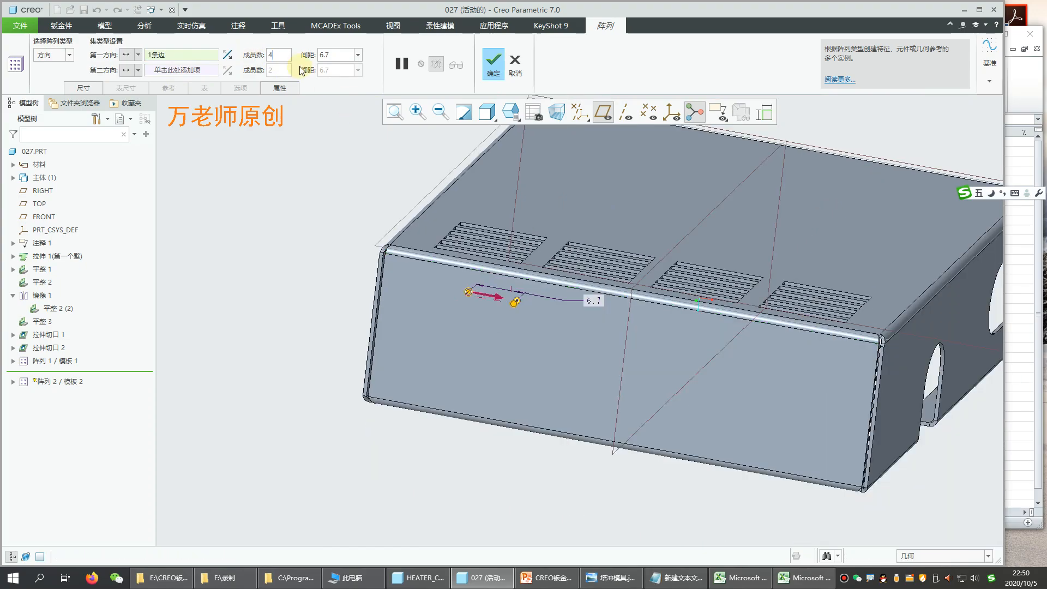
{"action": "type", "text": "4"}
{"action": "key", "text": "Tab"}
{"action": "type", "text": "1"}
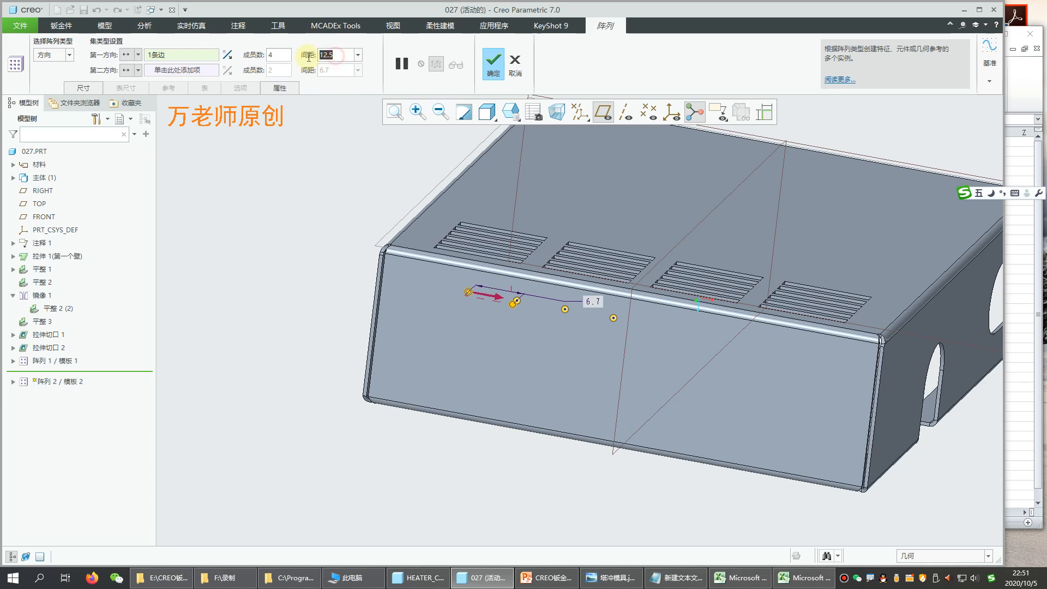
{"action": "type", "text": "5"}
Add a second pattern direction along the end wall's short side edge with 6 members at 2.5 spacing, and complete the pattern
{"action": "left_click", "coordinate": [170, 70]}
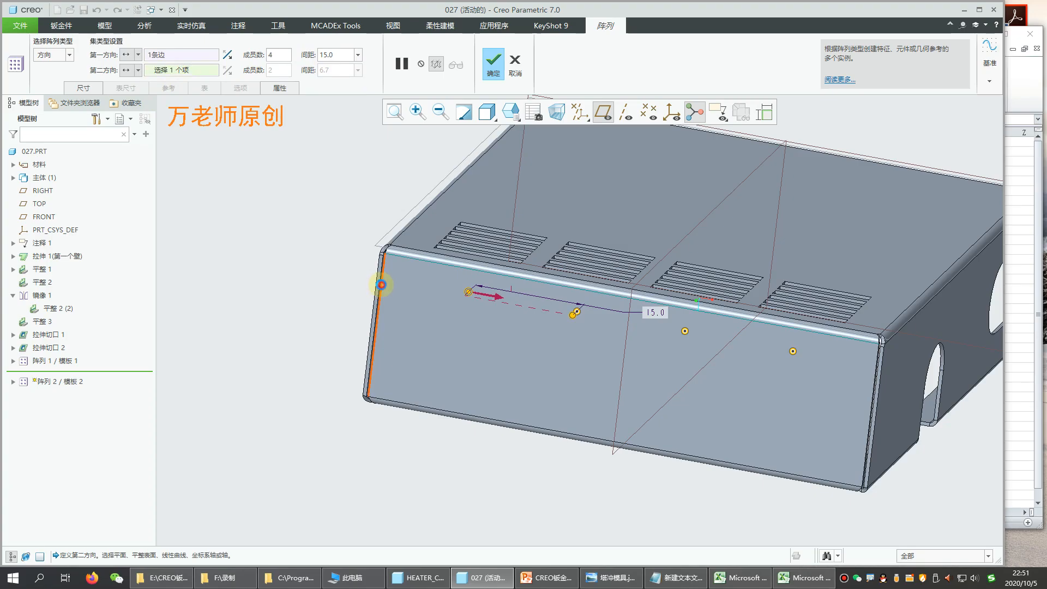
{"action": "left_click", "coordinate": [381, 284]}
{"action": "left_click", "coordinate": [269, 70]}
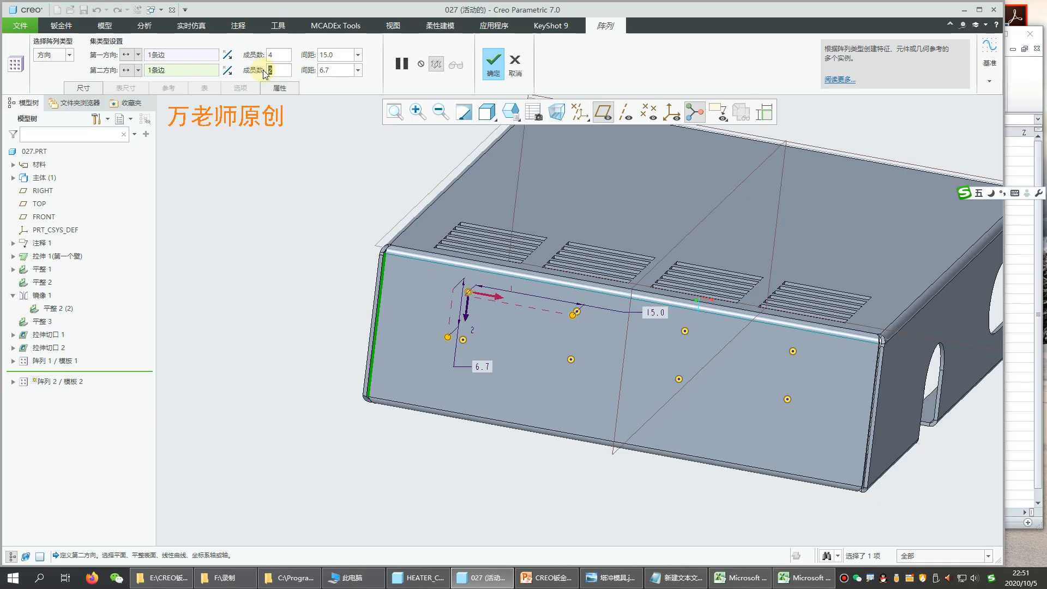
{"action": "type", "text": "6"}
{"action": "key", "text": "Return"}
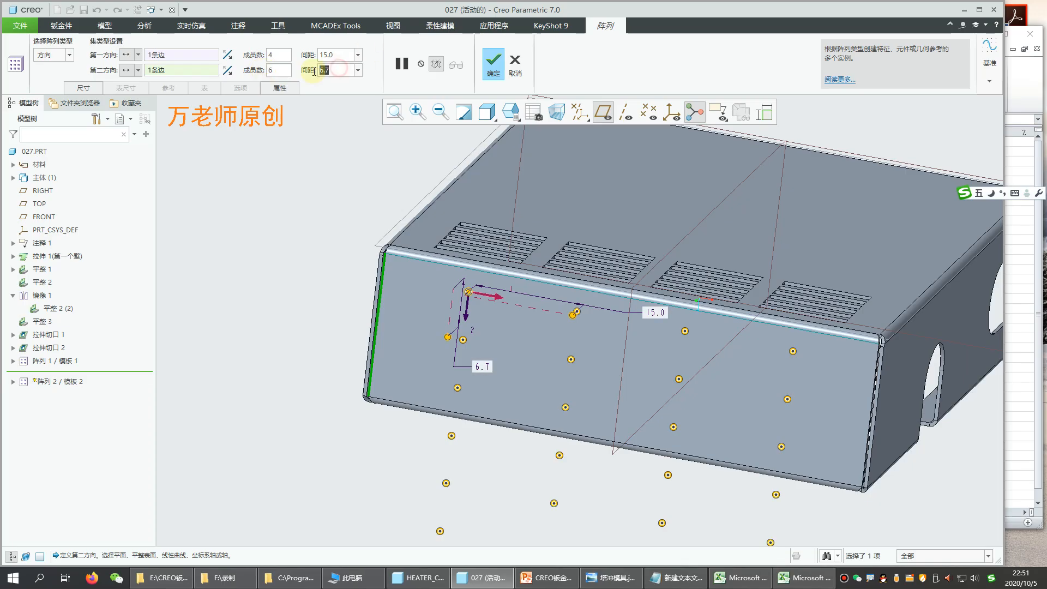
{"action": "type", "text": "2.5"}
{"action": "key", "text": "Return"}
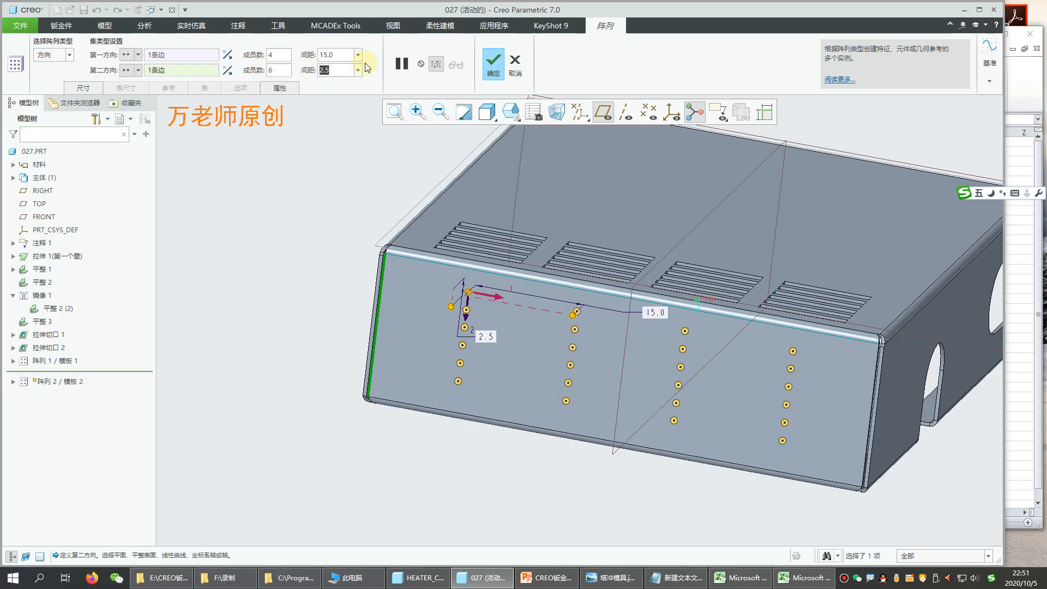
{"action": "left_click", "coordinate": [493, 61]}
Inspect the louvered cover from outside and inside, restore the default view, and compare it with the PowerPoint assignment slide
{"action": "left_click", "coordinate": [314, 240]}
{"action": "scroll", "coordinate": [450, 345], "scroll_direction": "up", "scroll_amount": 3}
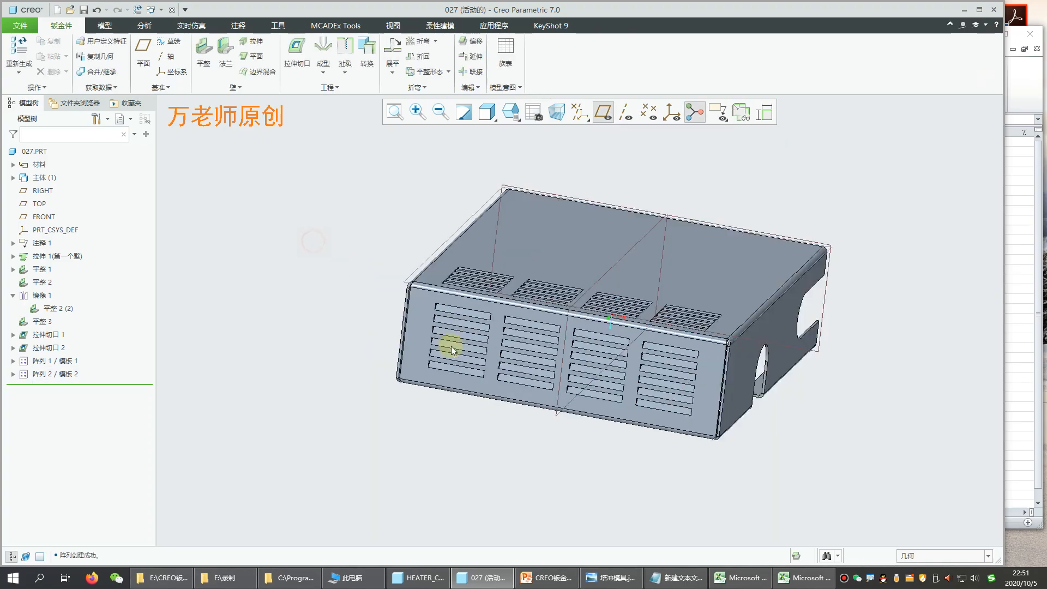
{"action": "middle_click_drag", "start_coordinate": [450, 346], "coordinate": [628, 319]}
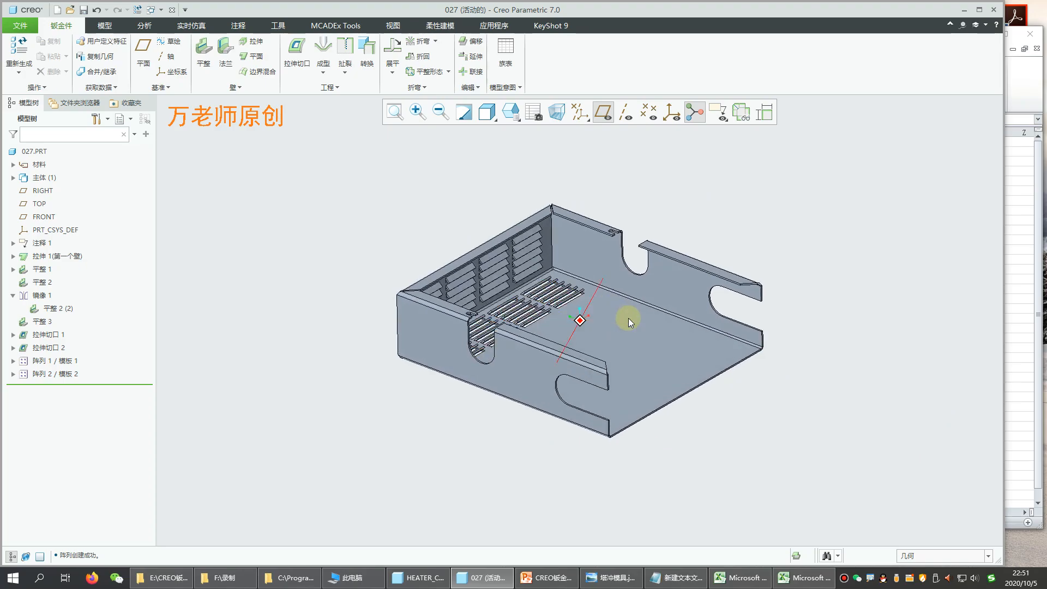
{"action": "scroll", "coordinate": [643, 280], "scroll_direction": "down", "scroll_amount": 2}
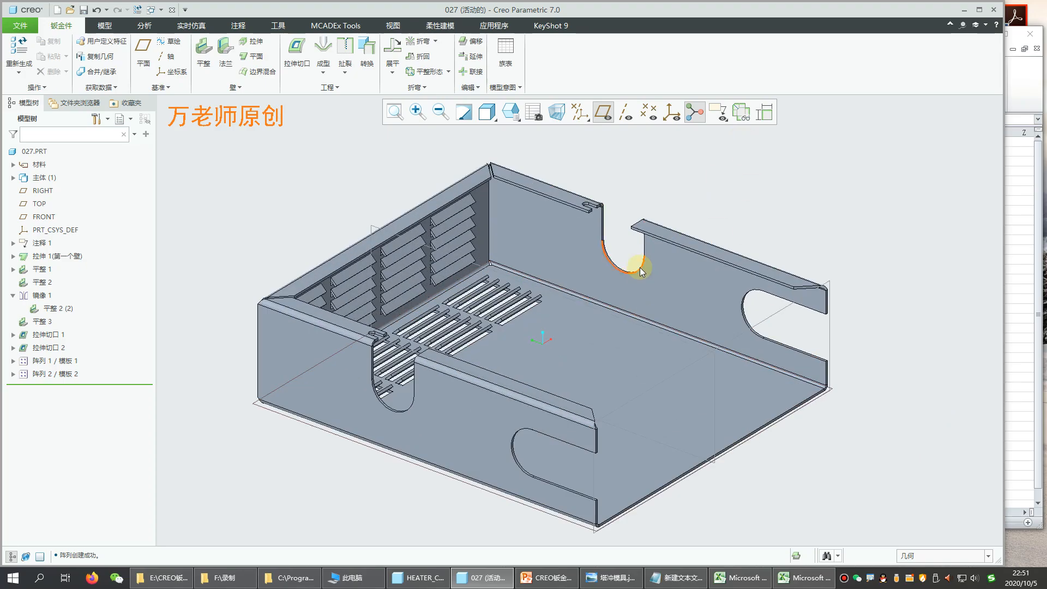
{"action": "key", "text": "ctrl+d"}
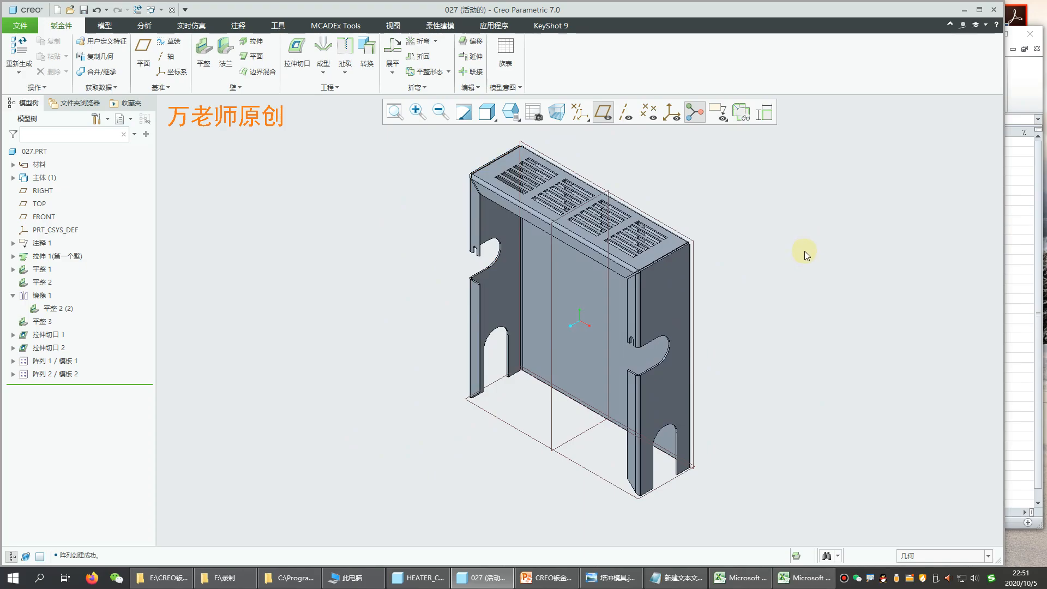
{"action": "left_click", "coordinate": [546, 577]}
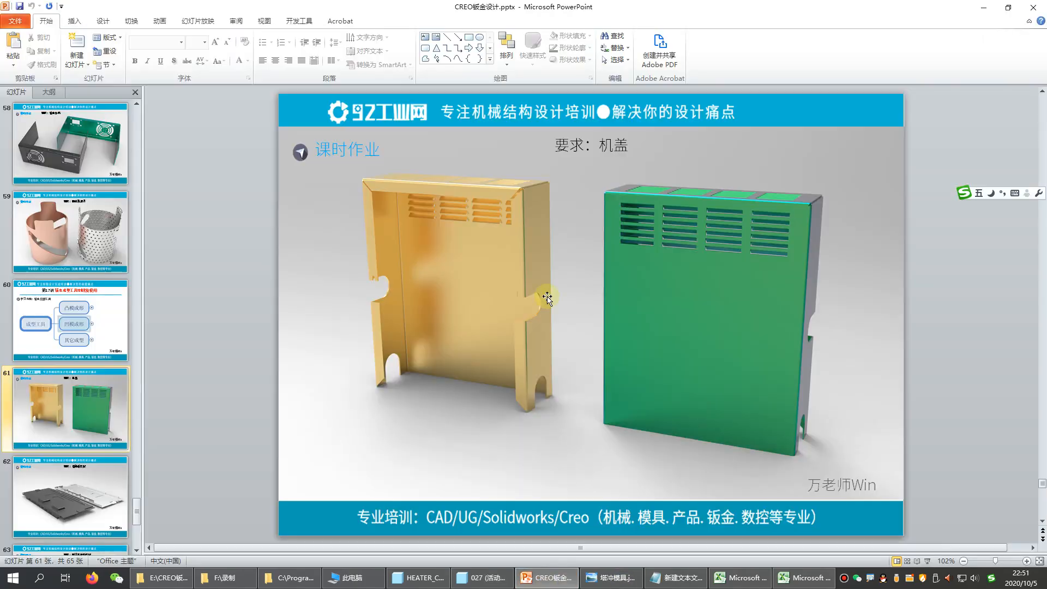
{"action": "key", "text": "alt+Tab"}
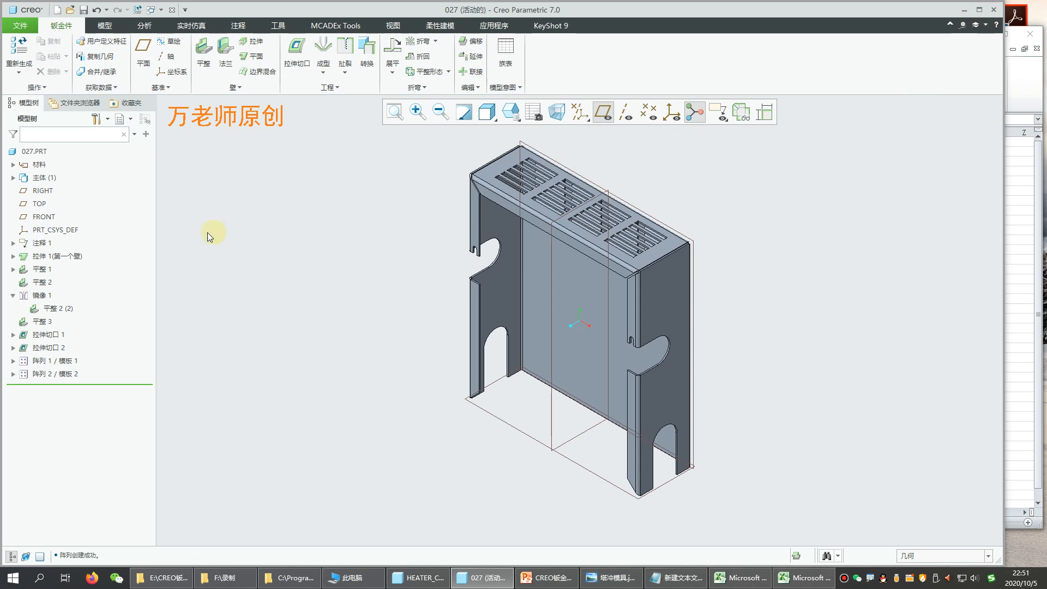
Send the cover to KeyShot for rendering and apply a yellow brushed anodized metal material to it
{"action": "left_click", "coordinate": [550, 25]}
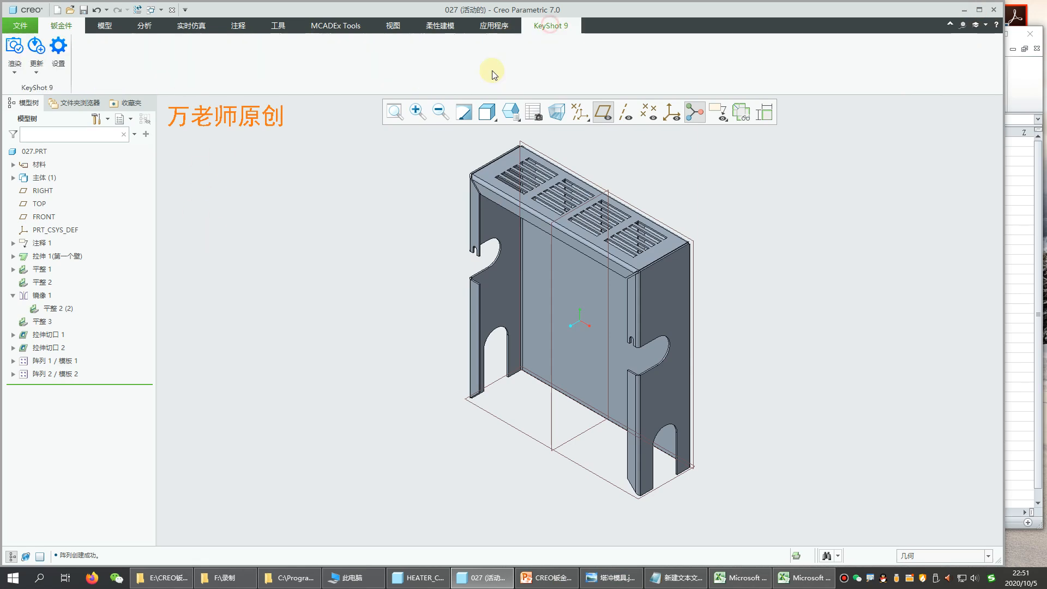
{"action": "left_click", "coordinate": [17, 52]}
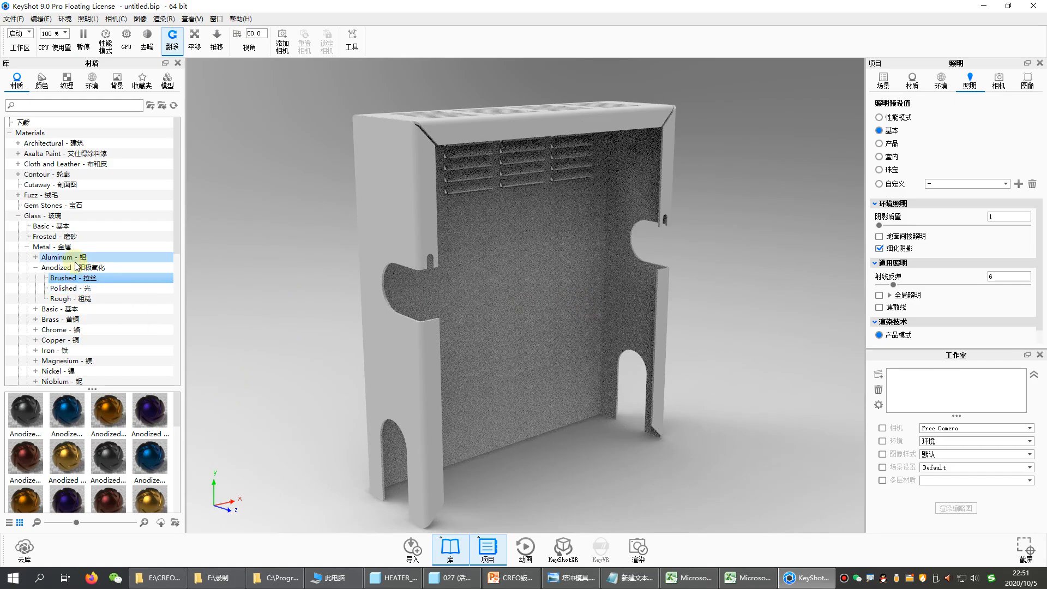
{"action": "left_click", "coordinate": [101, 280]}
{"action": "scroll", "coordinate": [111, 436], "scroll_direction": "down", "scroll_amount": 5}
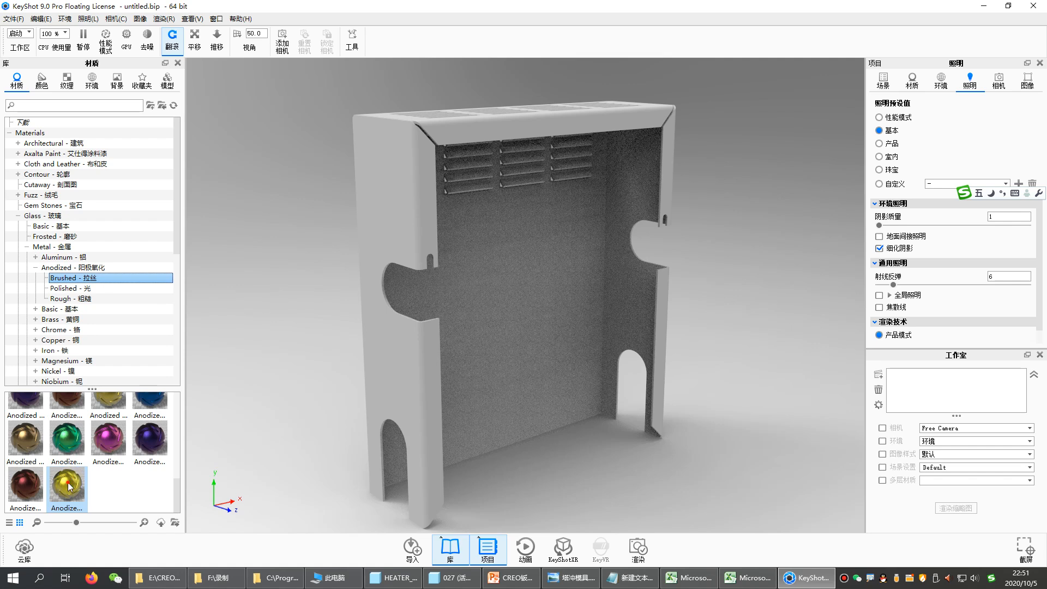
{"action": "left_click_drag", "start_coordinate": [69, 487], "coordinate": [664, 253]}
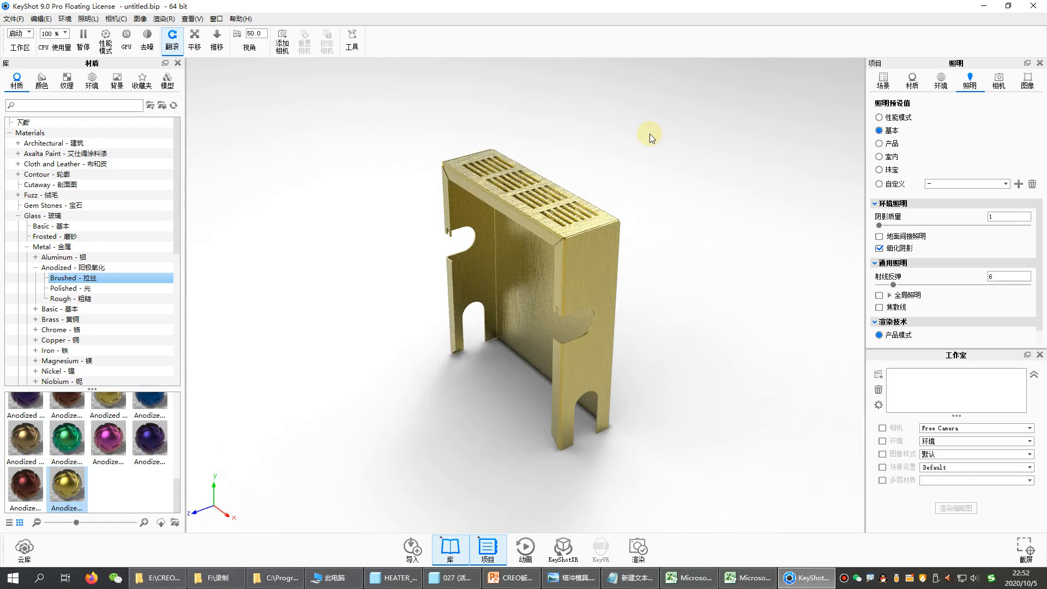
Replace the cover's material with pink polished anodized metal and view the result from another angle
{"action": "left_click", "coordinate": [107, 287]}
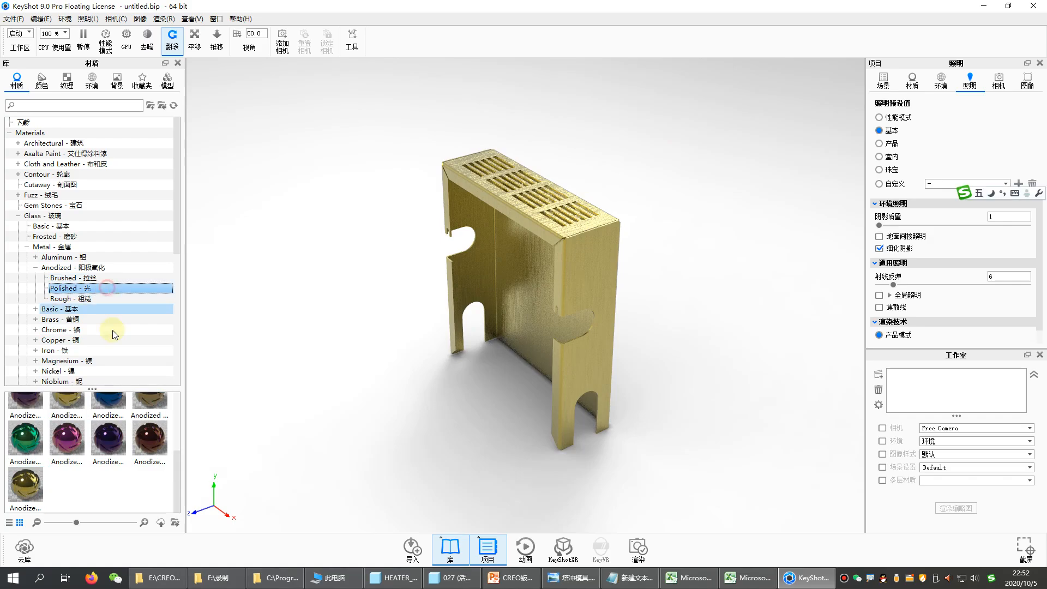
{"action": "left_click_drag", "start_coordinate": [66, 439], "coordinate": [520, 229]}
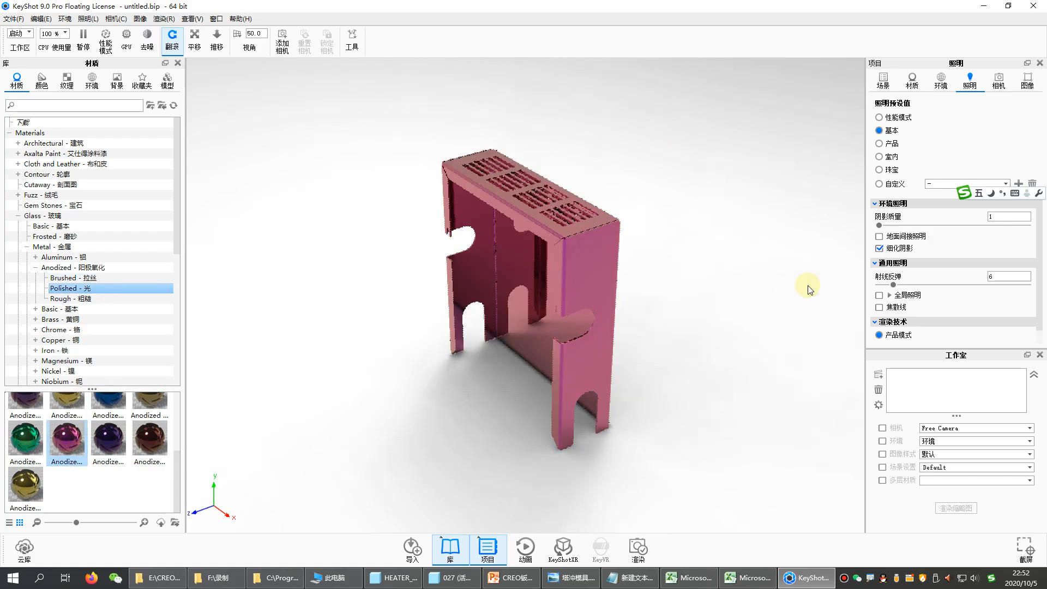
{"action": "left_click_drag", "start_coordinate": [731, 341], "coordinate": [770, 325]}
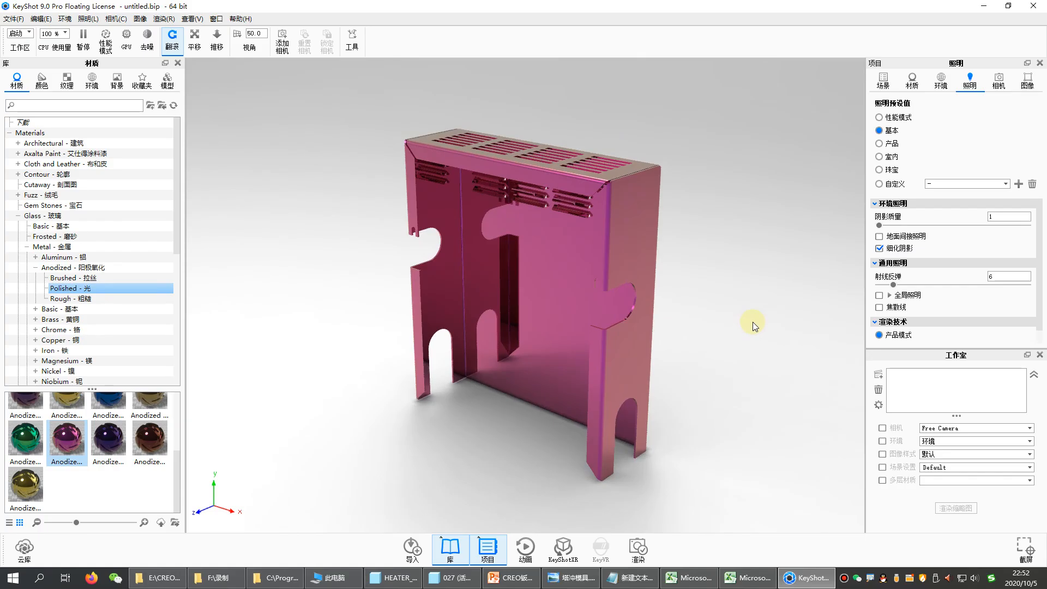
{"action": "scroll", "coordinate": [177, 436], "scroll_direction": "up", "scroll_amount": 3}
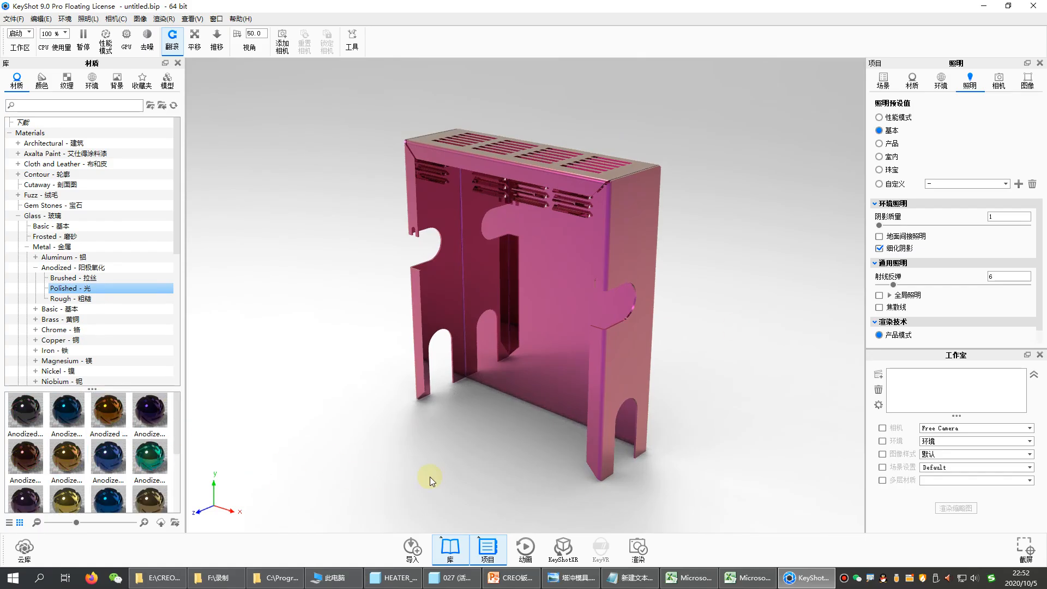